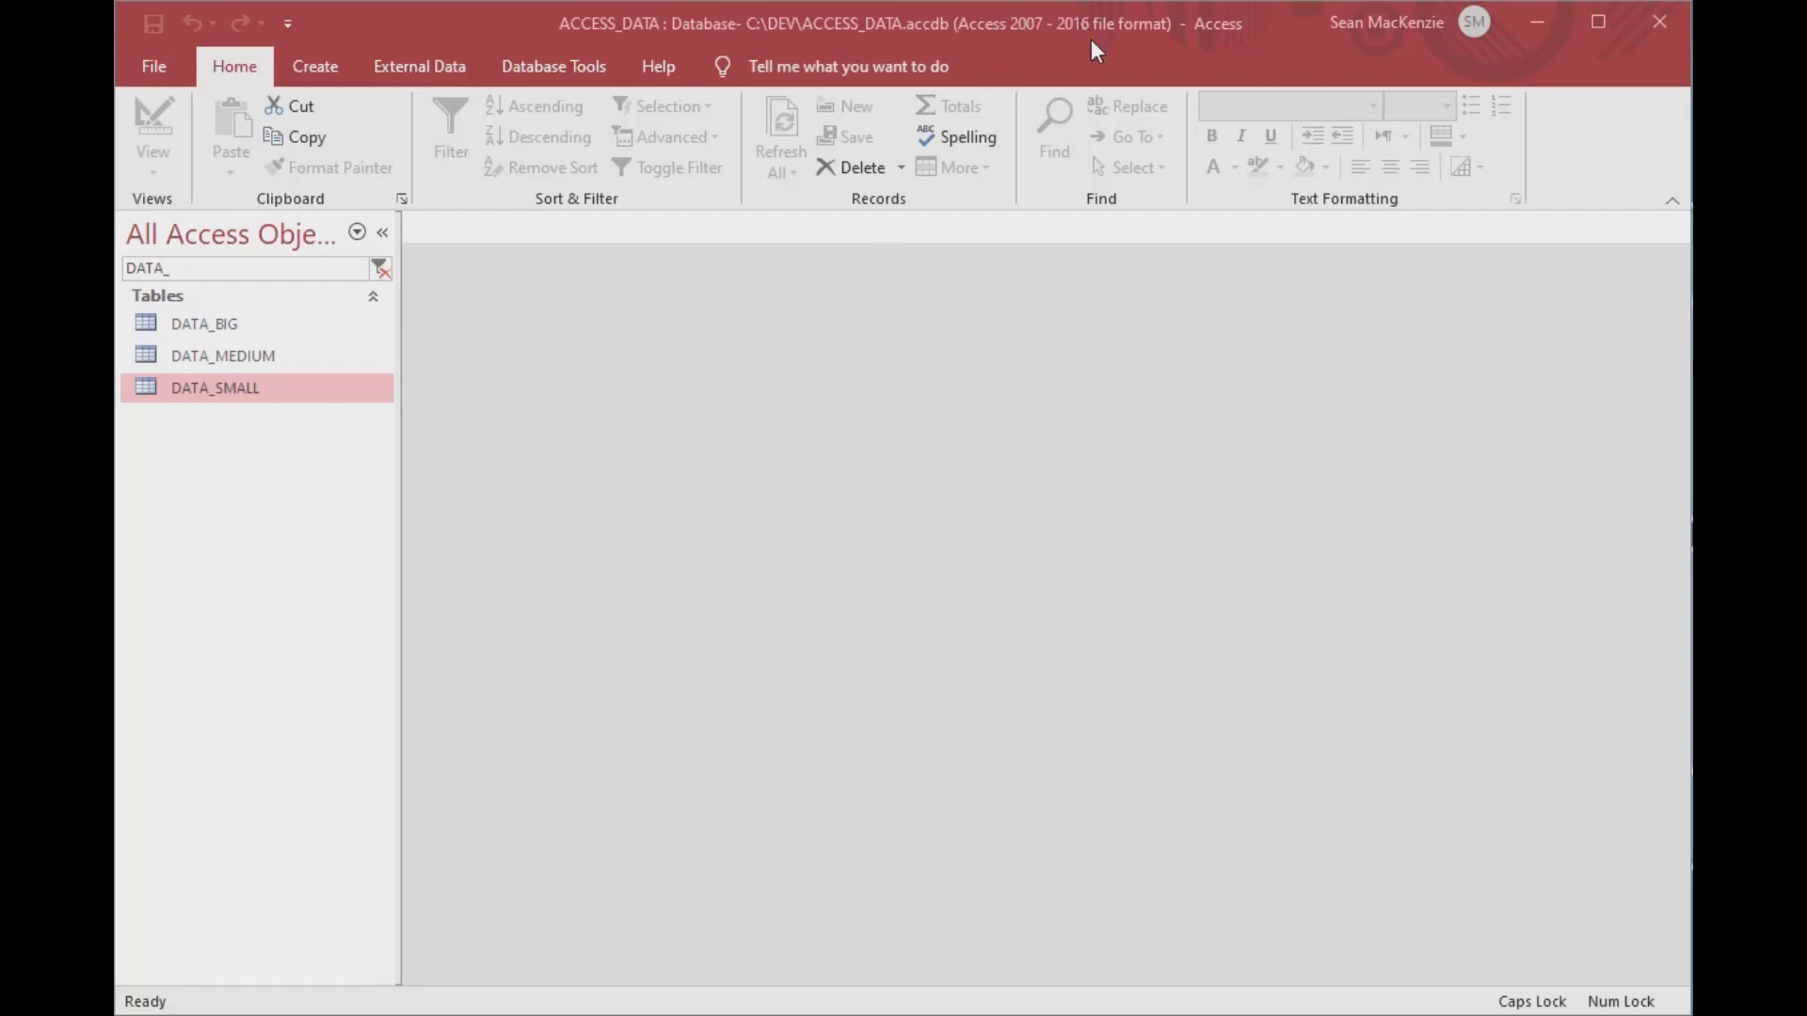
# - Open the DATA_SMALL table, review its records from last to first, and close it
pyautogui.doubleClick(153, 395)
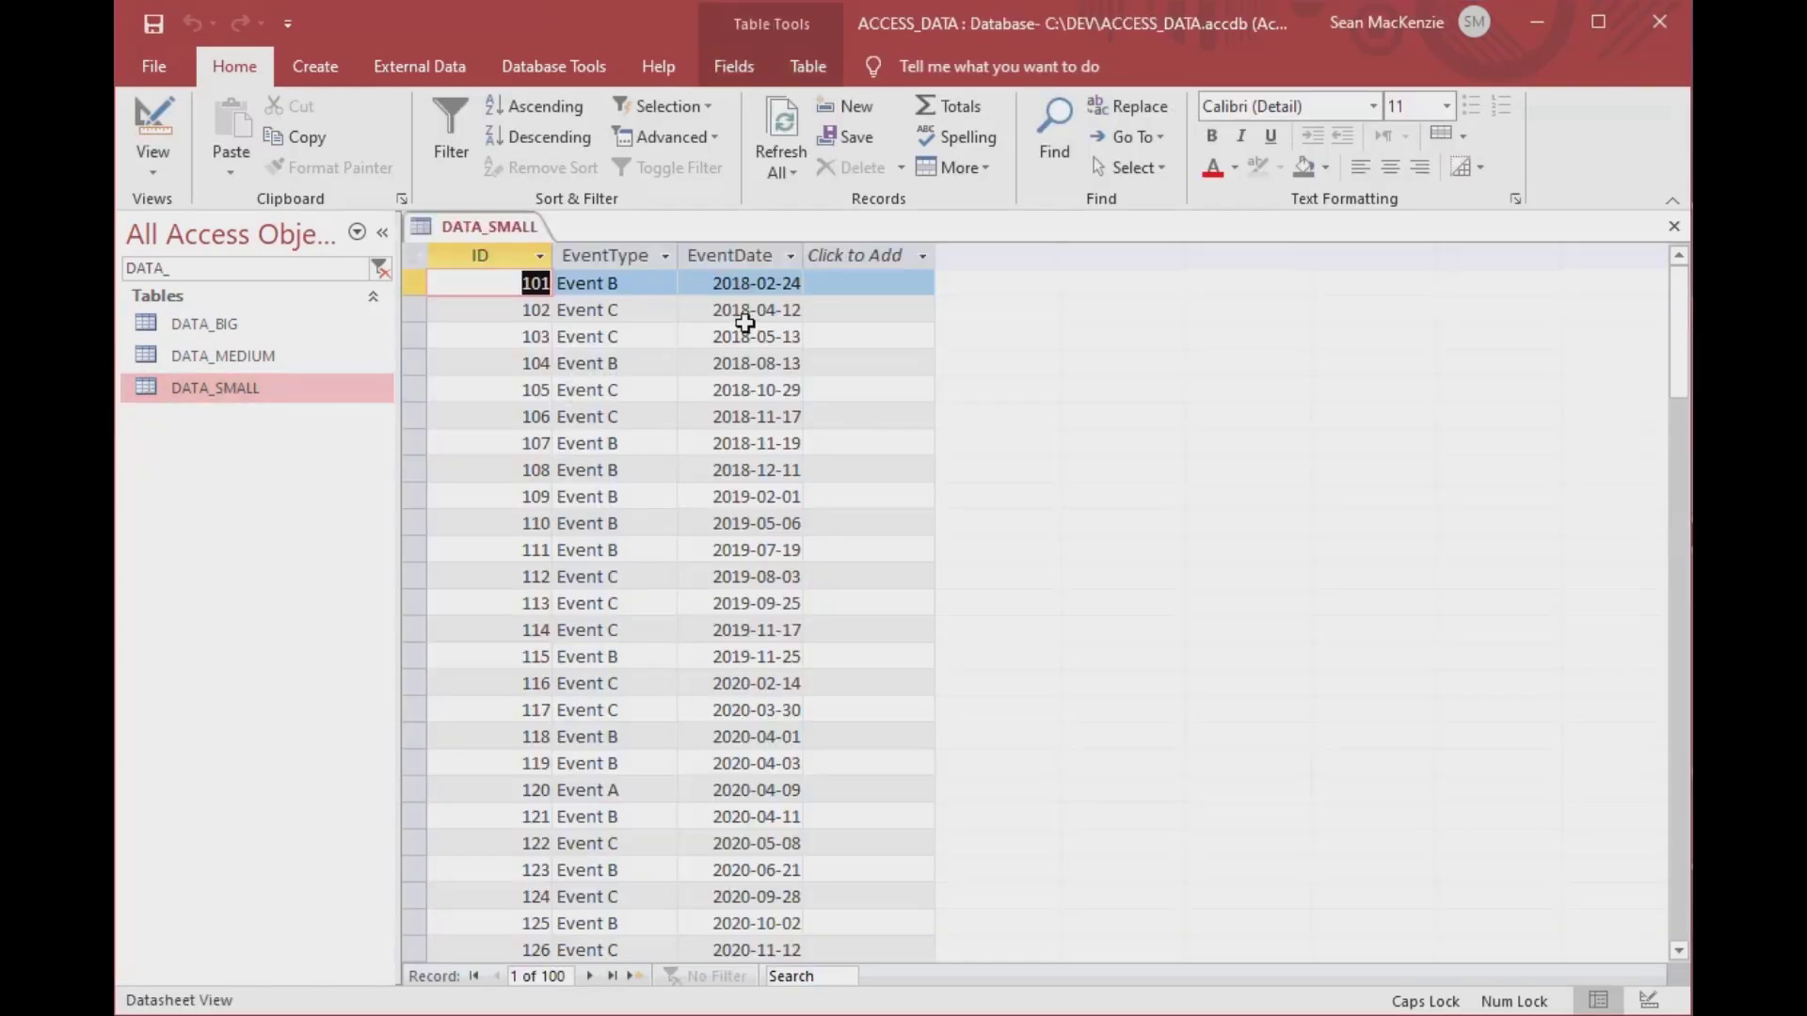
pyautogui.click(611, 976)
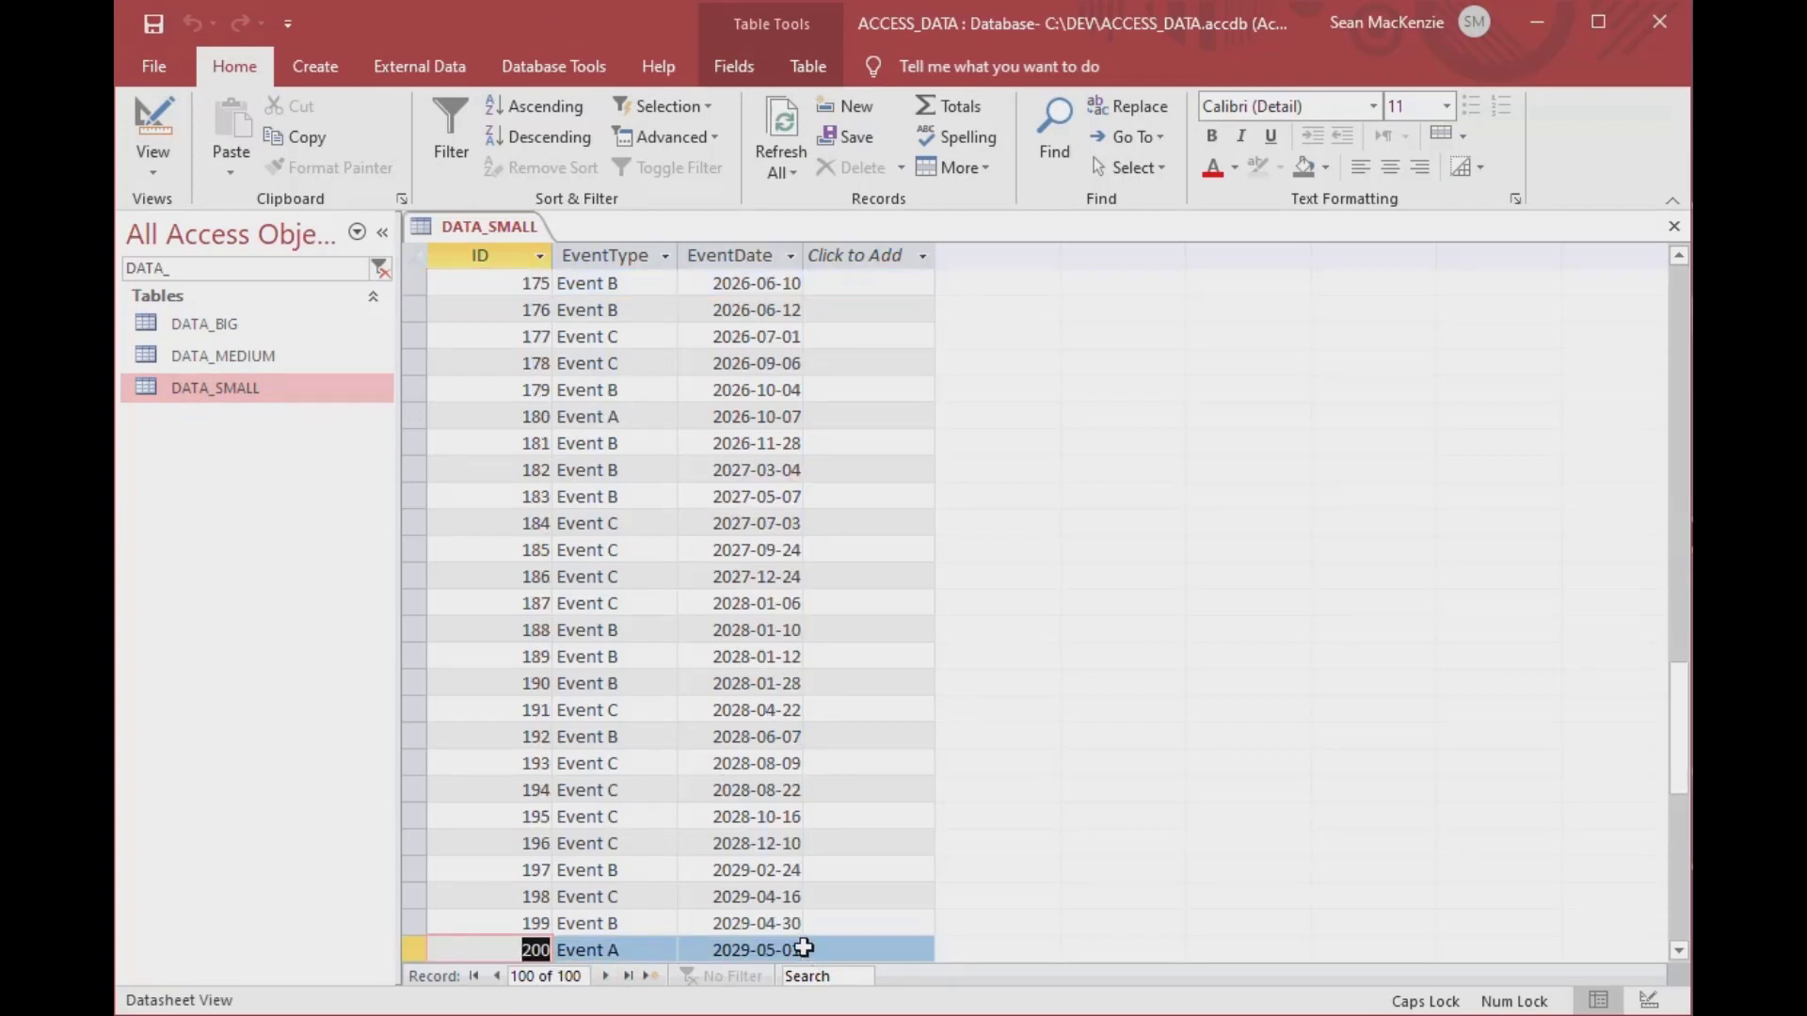
pyautogui.scroll(5, 744, 708)
pyautogui.scroll(7, 743, 708)
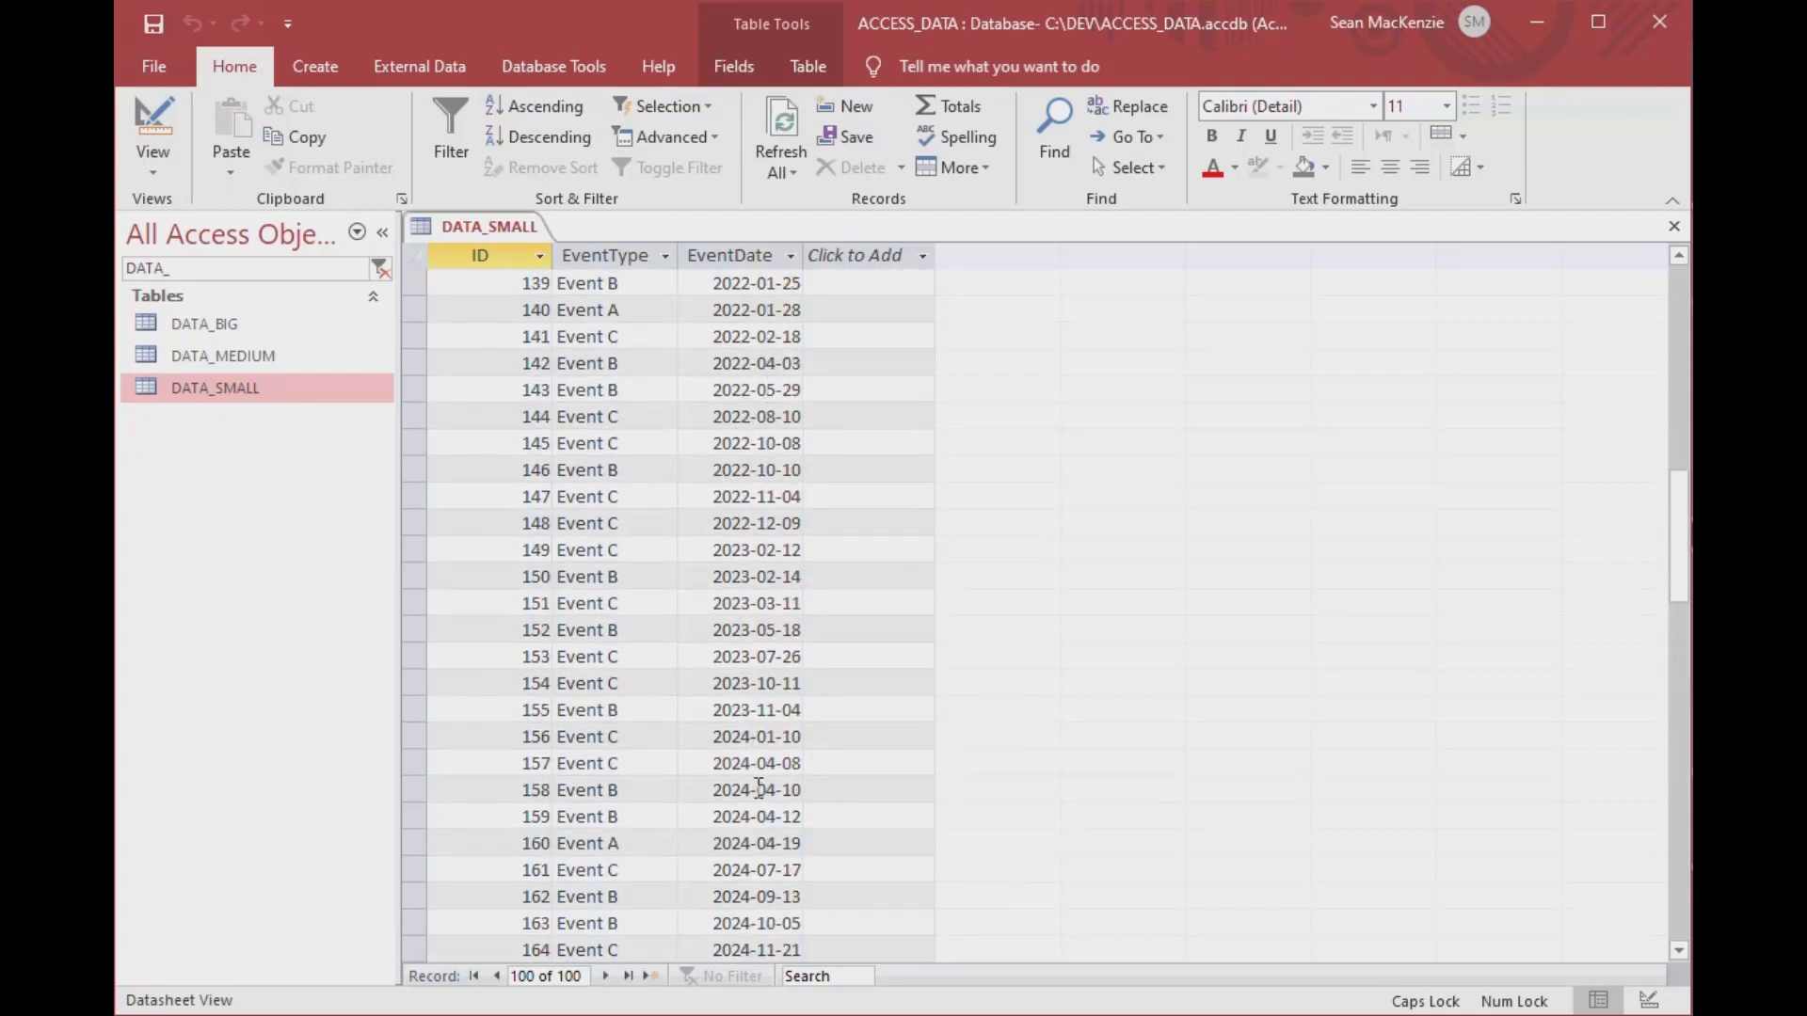
pyautogui.scroll(13, 752, 414)
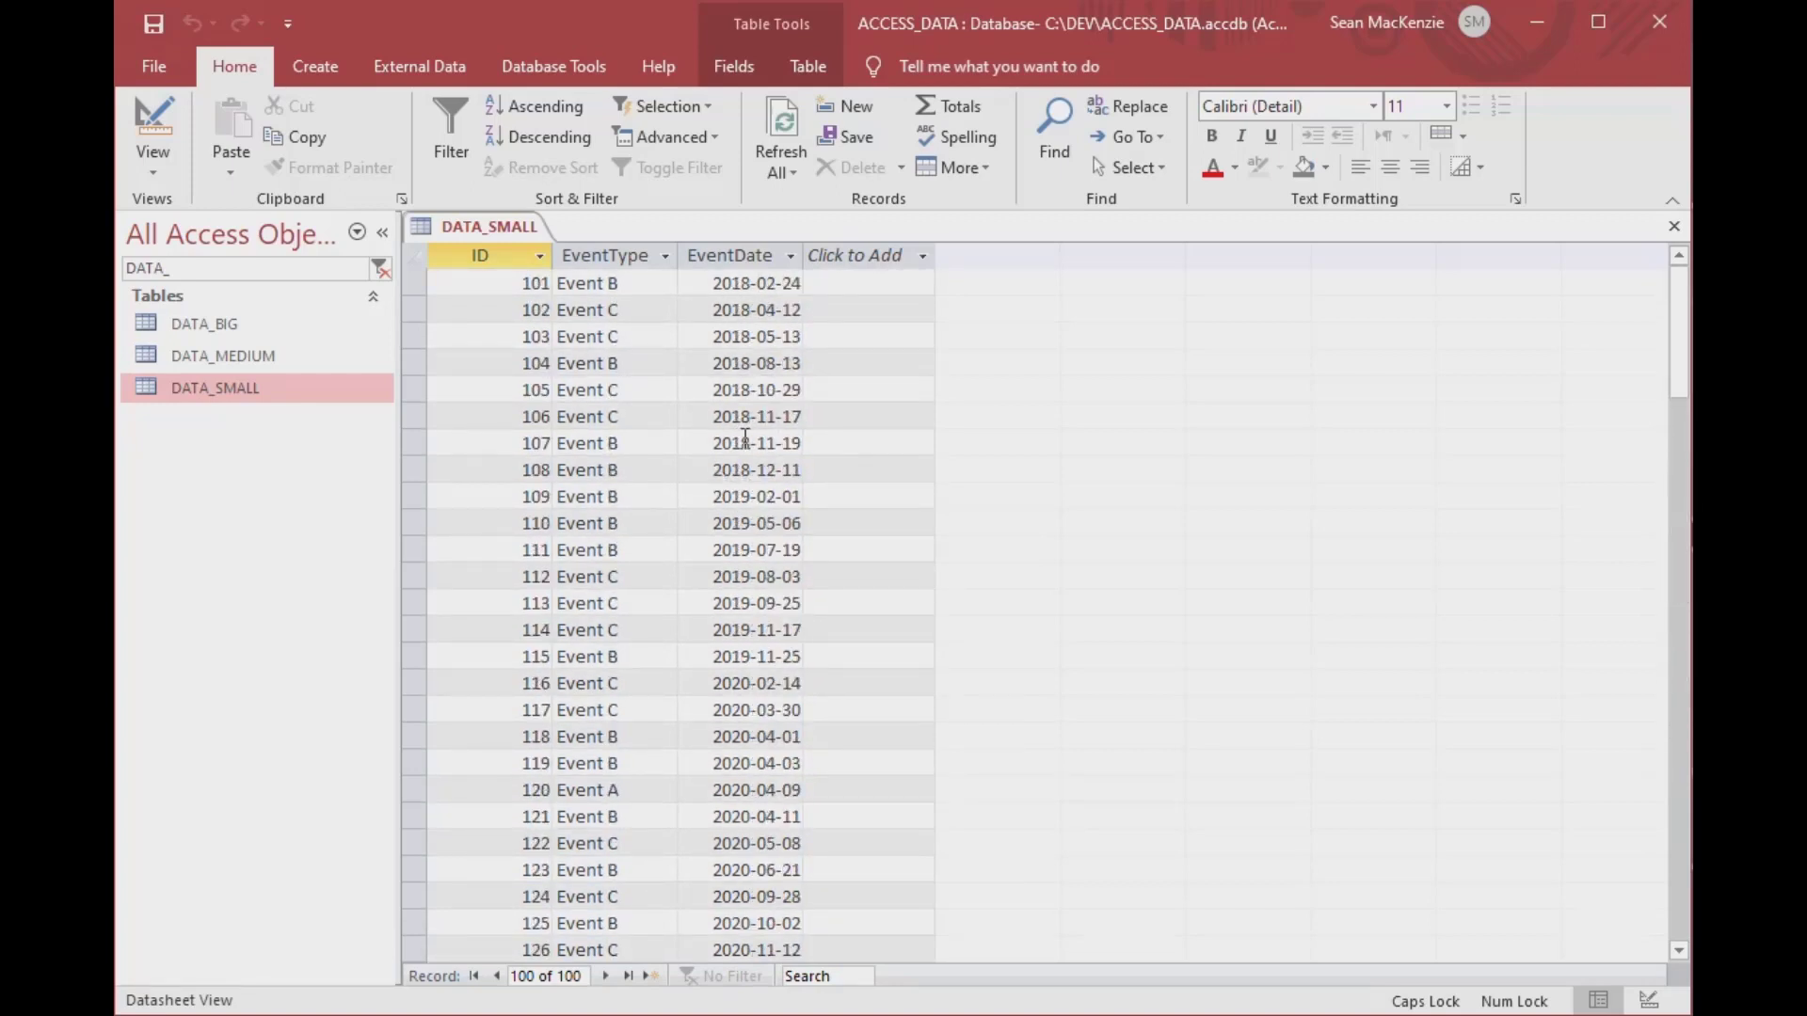
pyautogui.click(535, 977)
pyautogui.doubleClick(522, 976)
pyautogui.click(748, 862)
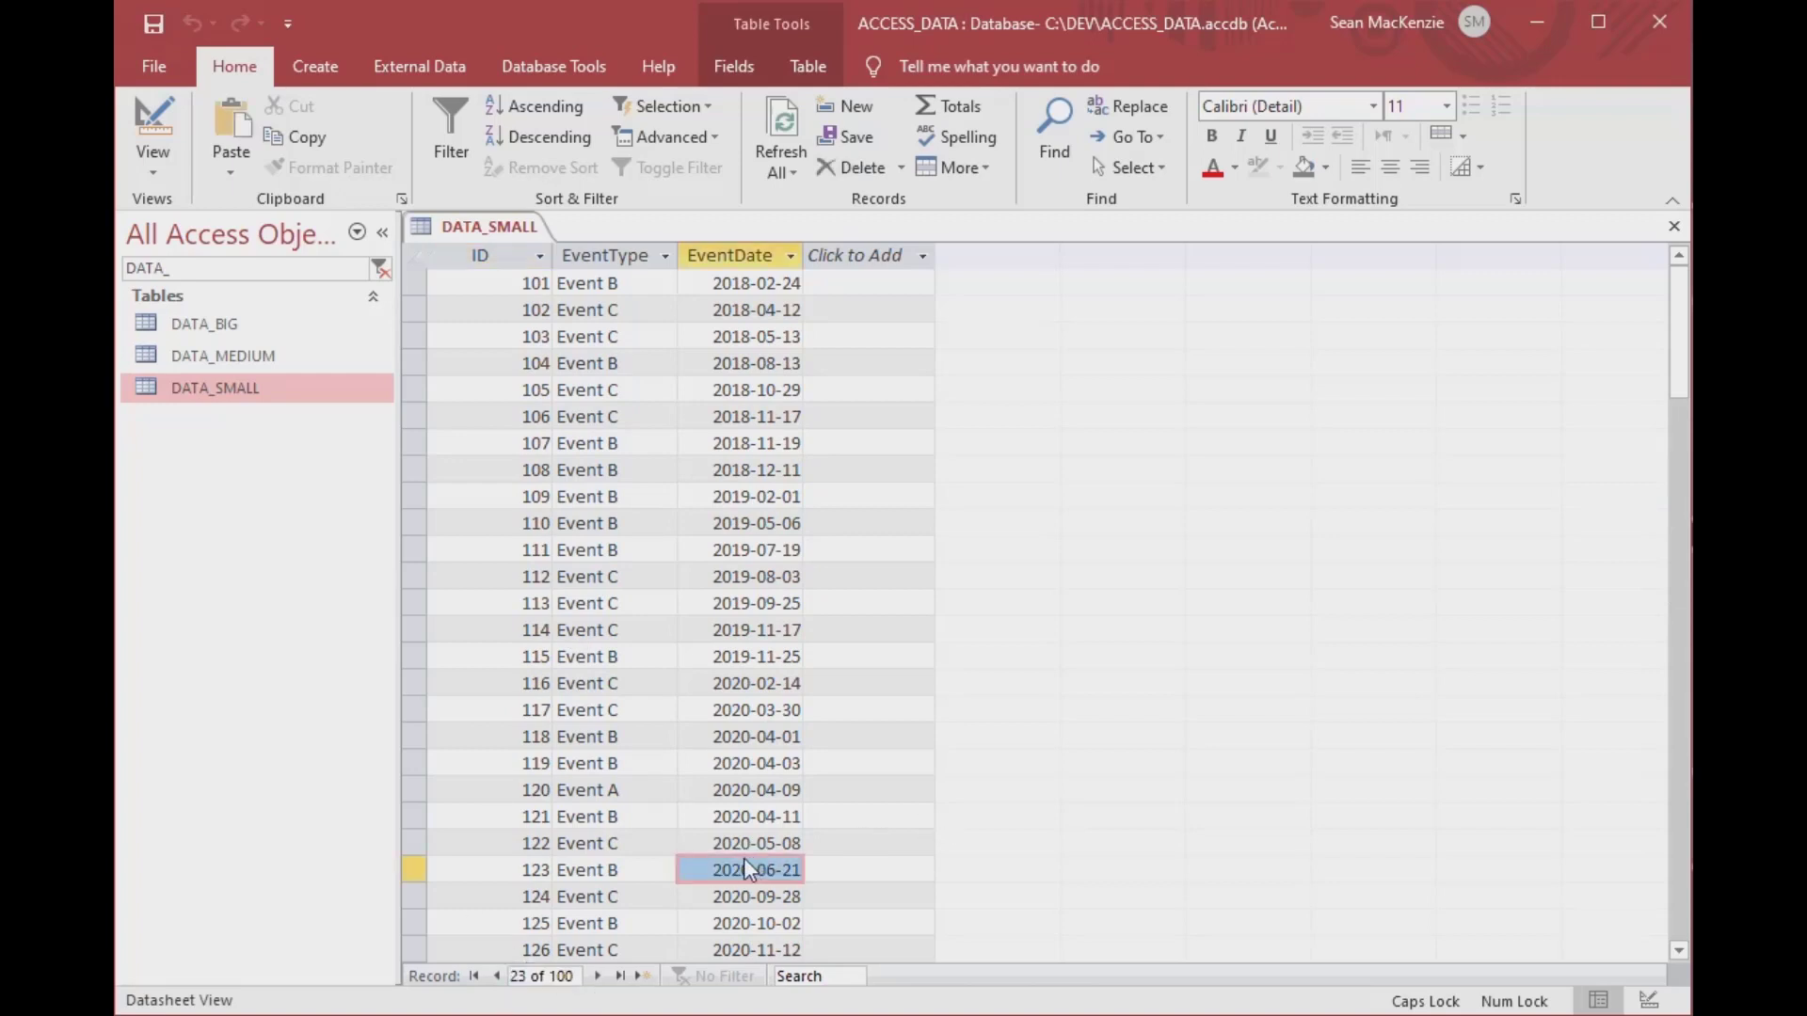
pyautogui.click(1674, 228)
# - Open the DATA_MEDIUM table, examine its last and first records, and close it
pyautogui.doubleClick(212, 356)
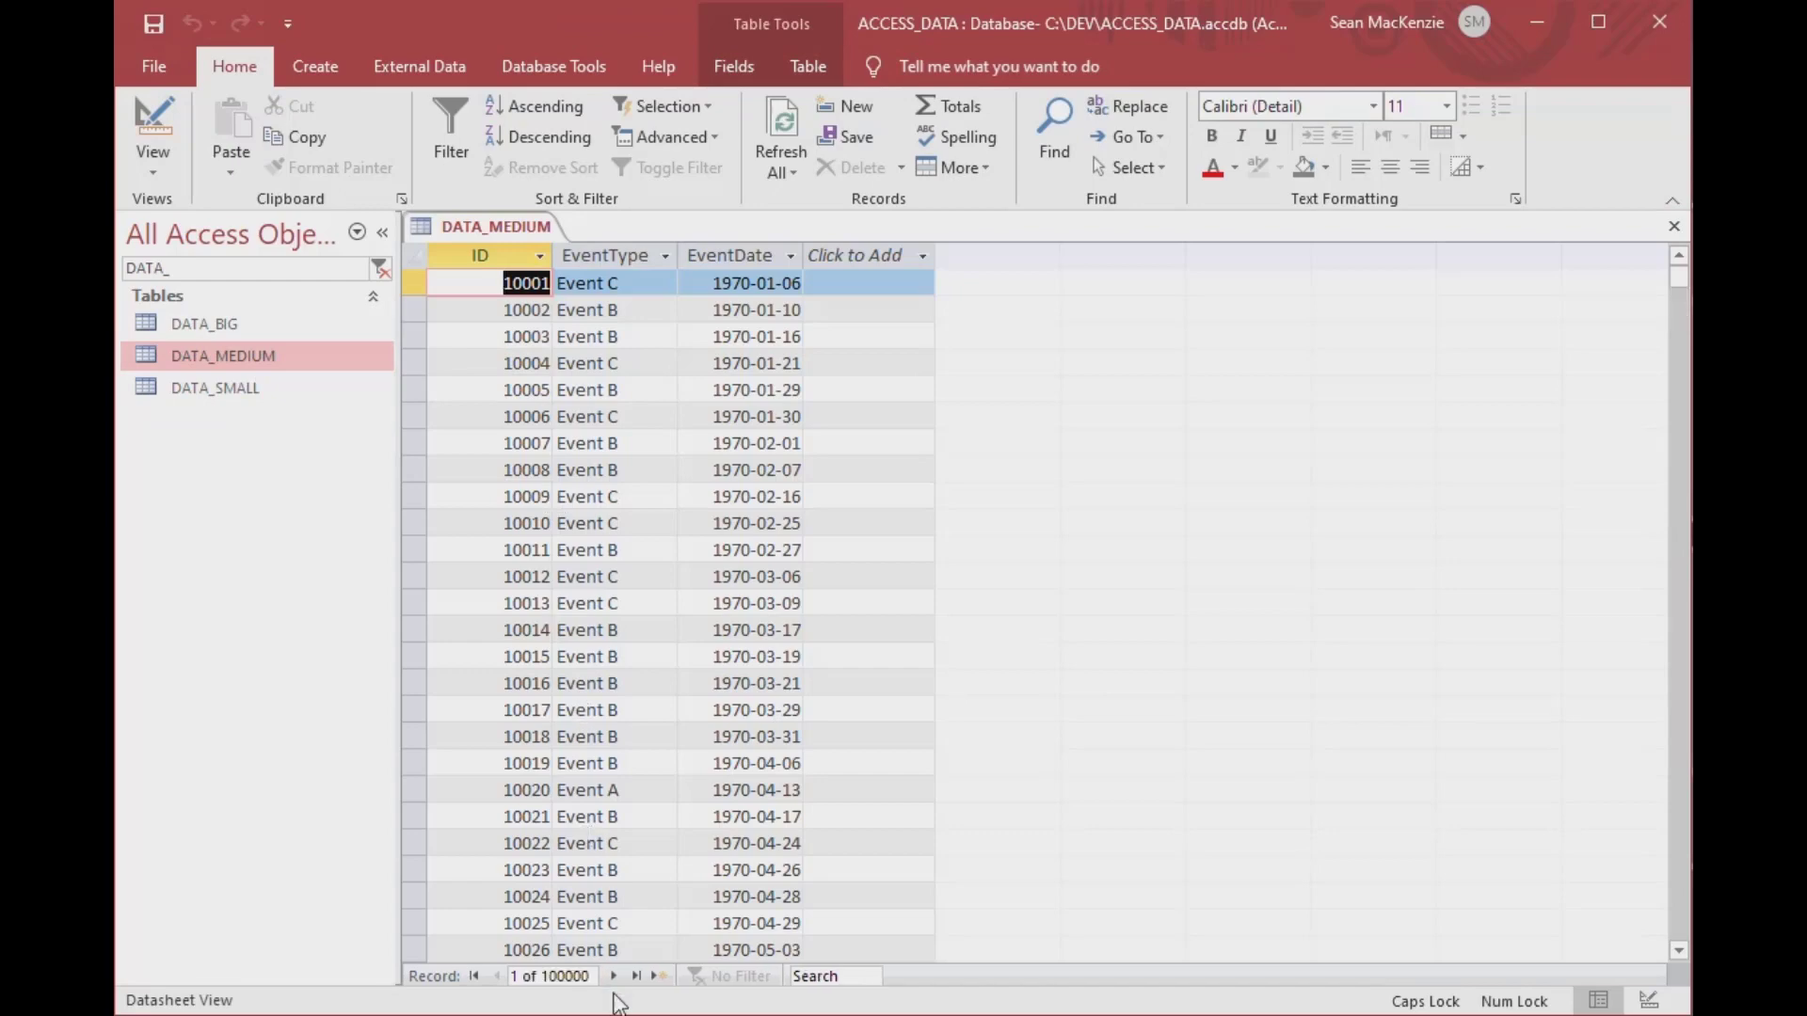
pyautogui.click(633, 977)
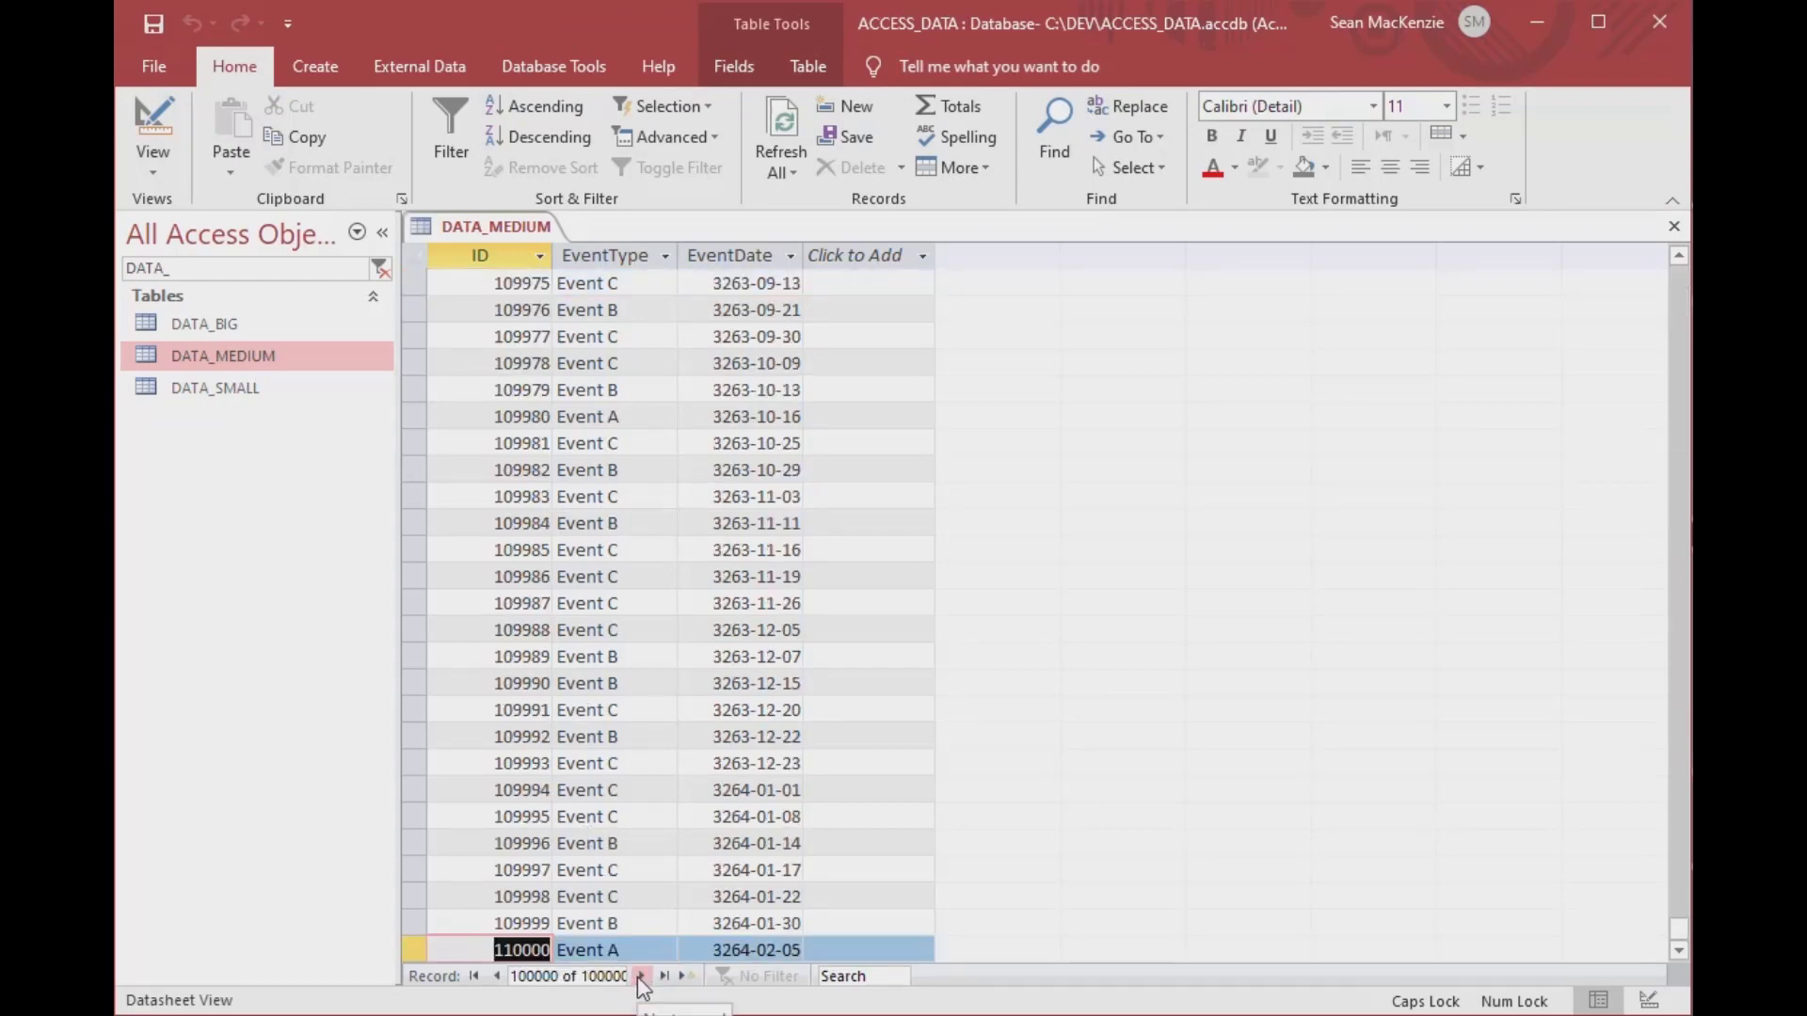
pyautogui.click(542, 976)
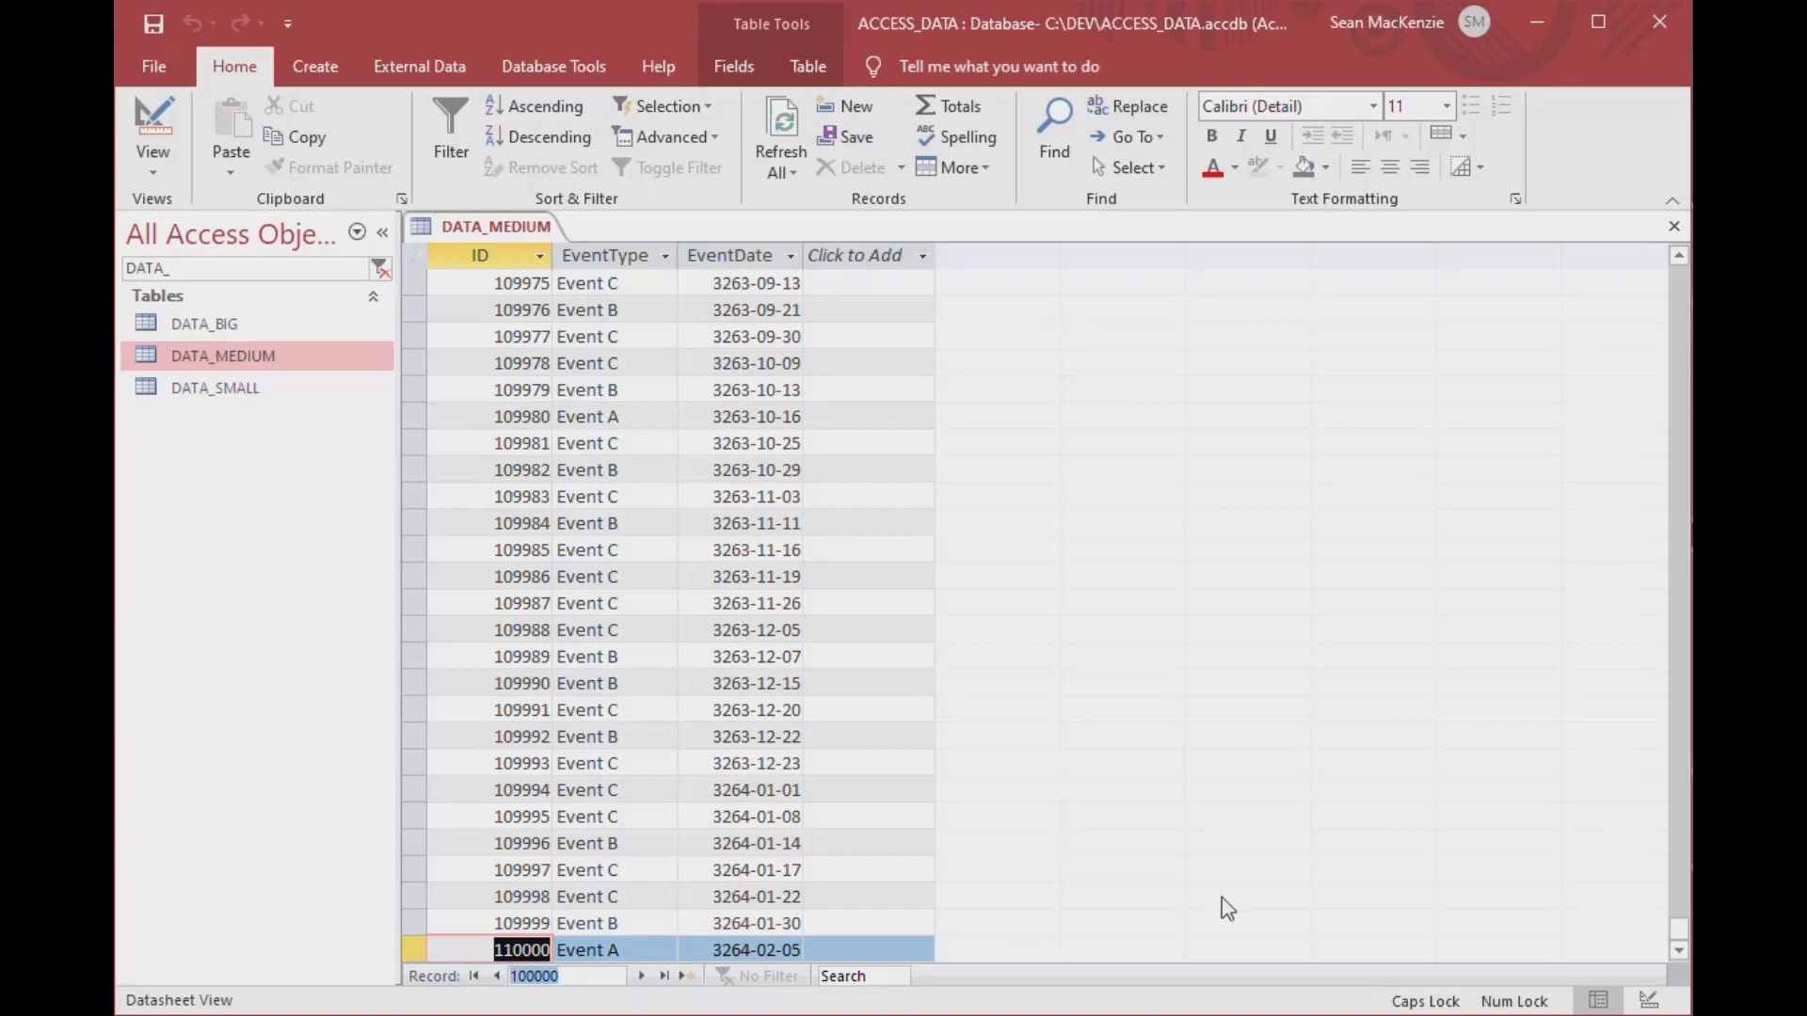
pyautogui.click(823, 925)
pyautogui.scroll(-1, 828, 909)
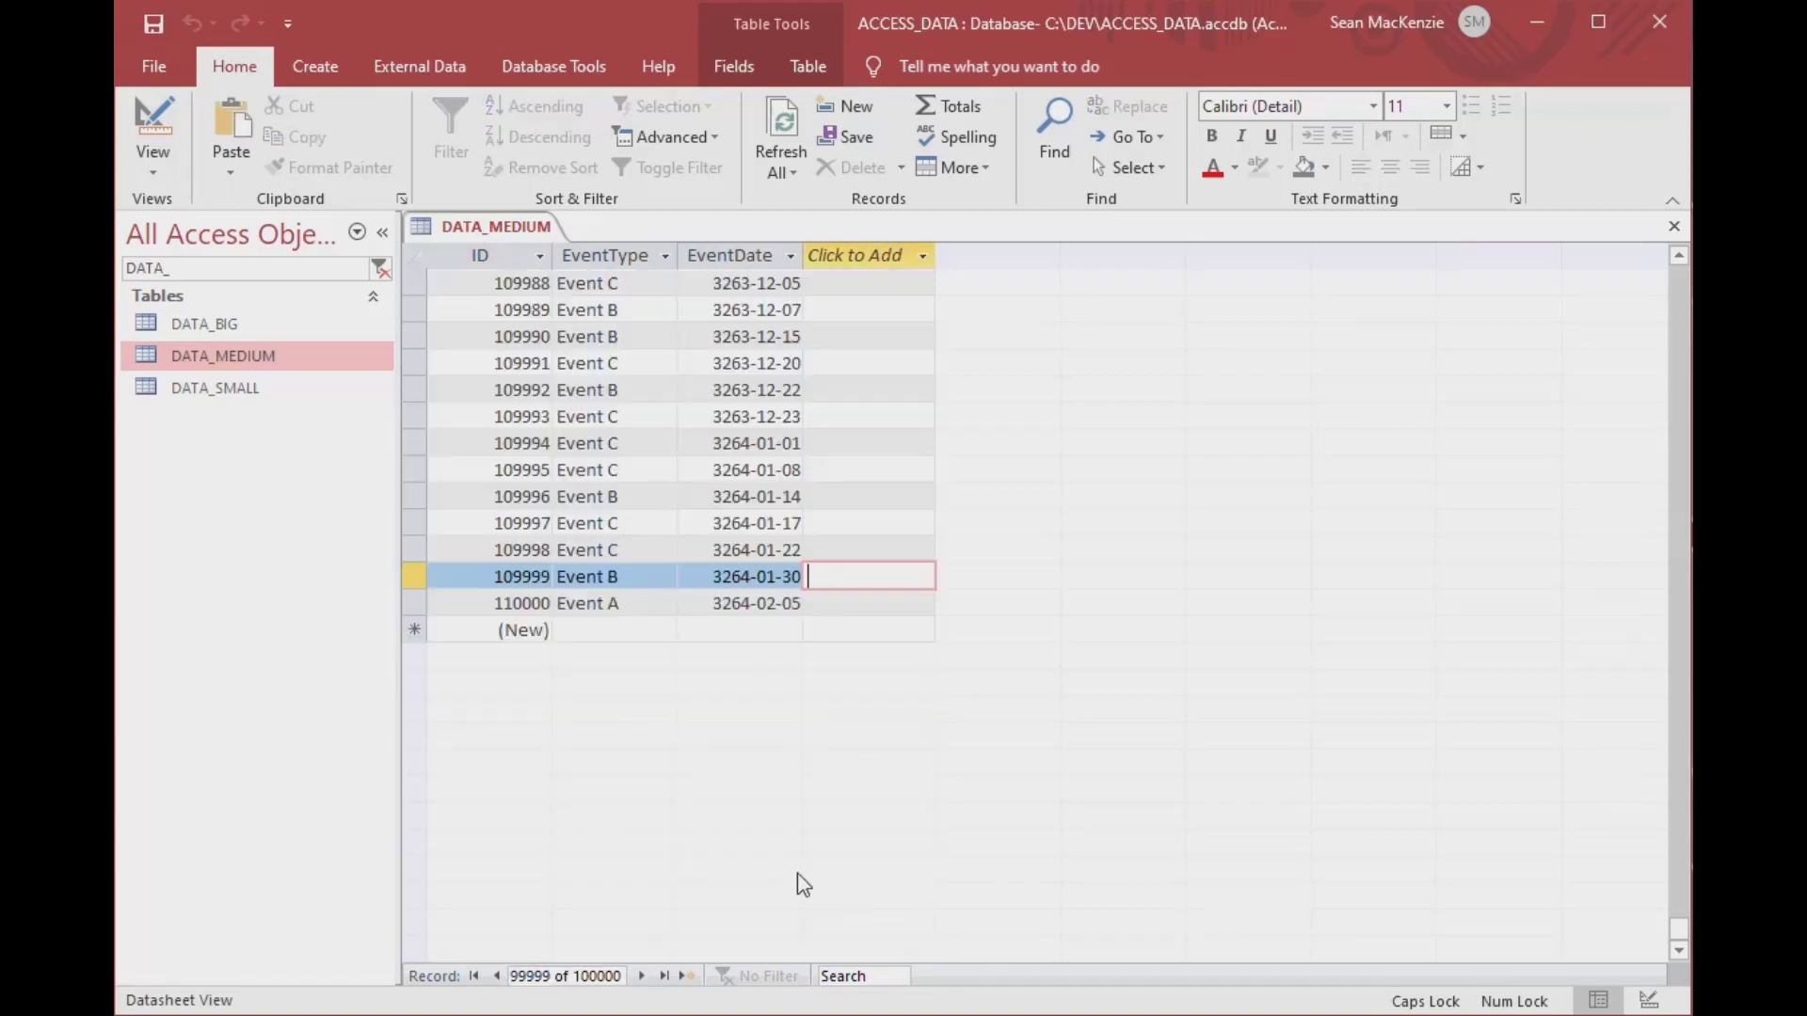
pyautogui.scroll(20, 731, 868)
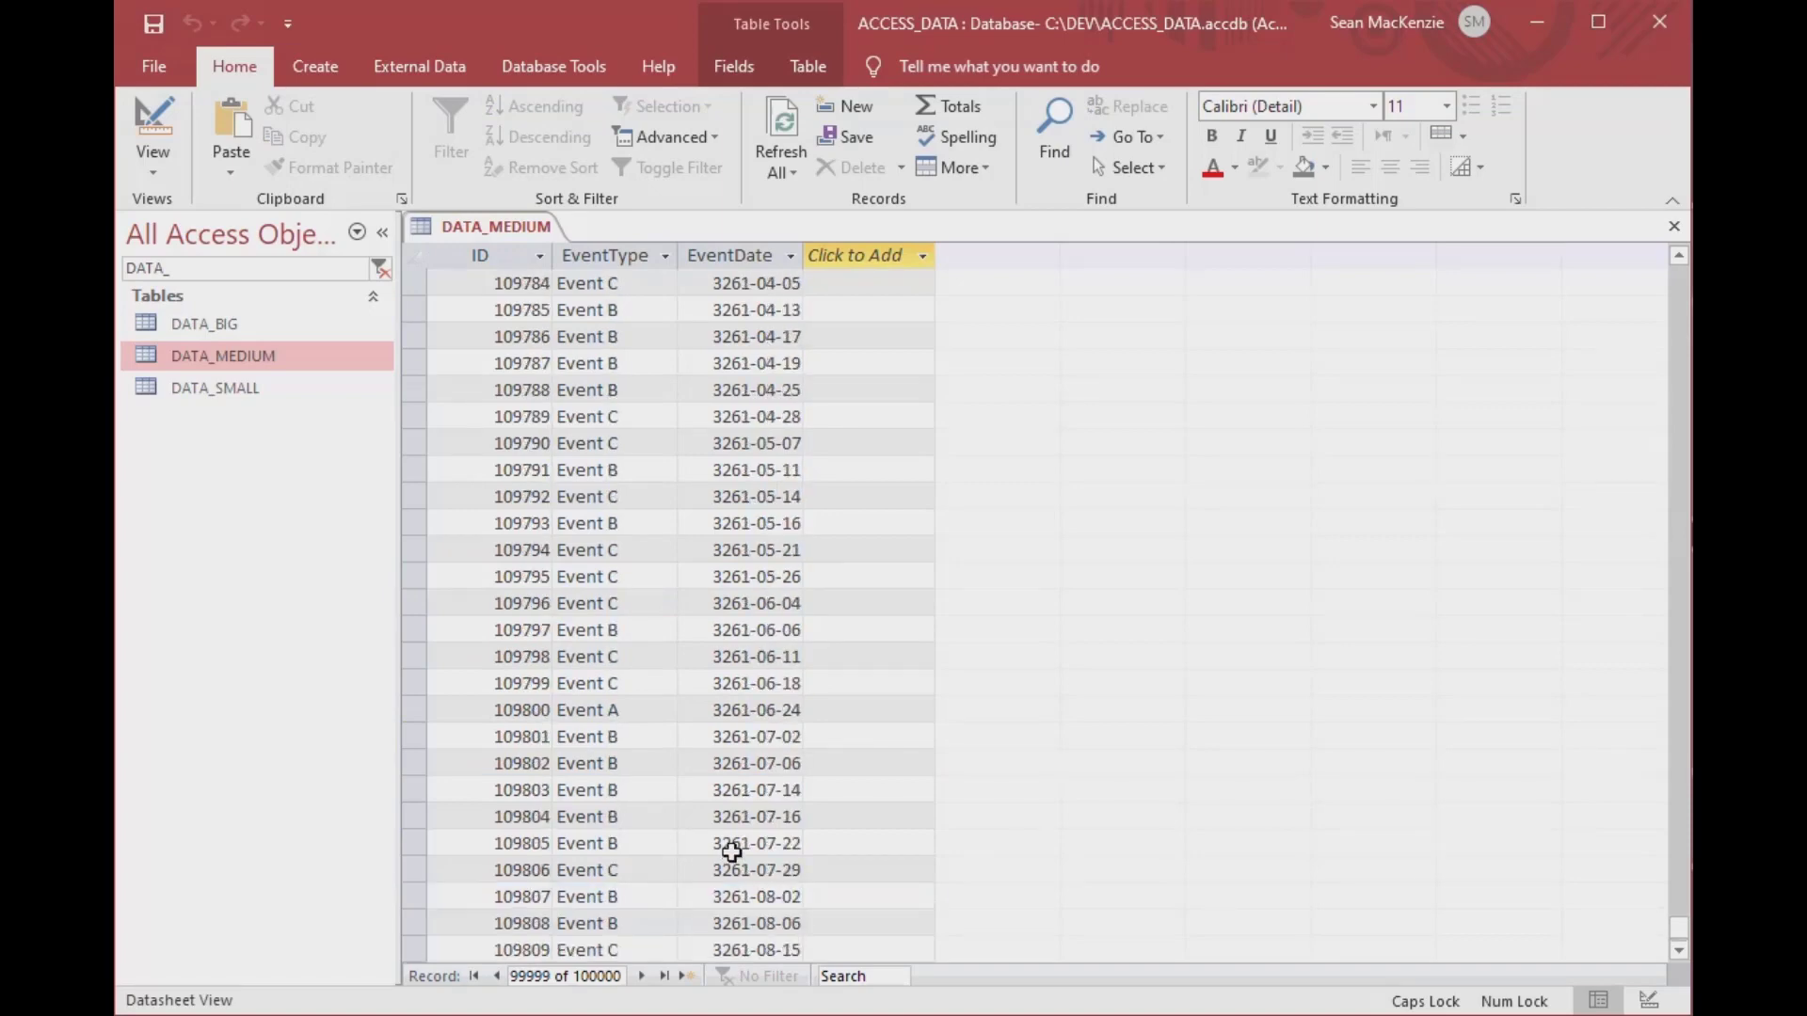
pyautogui.click(474, 976)
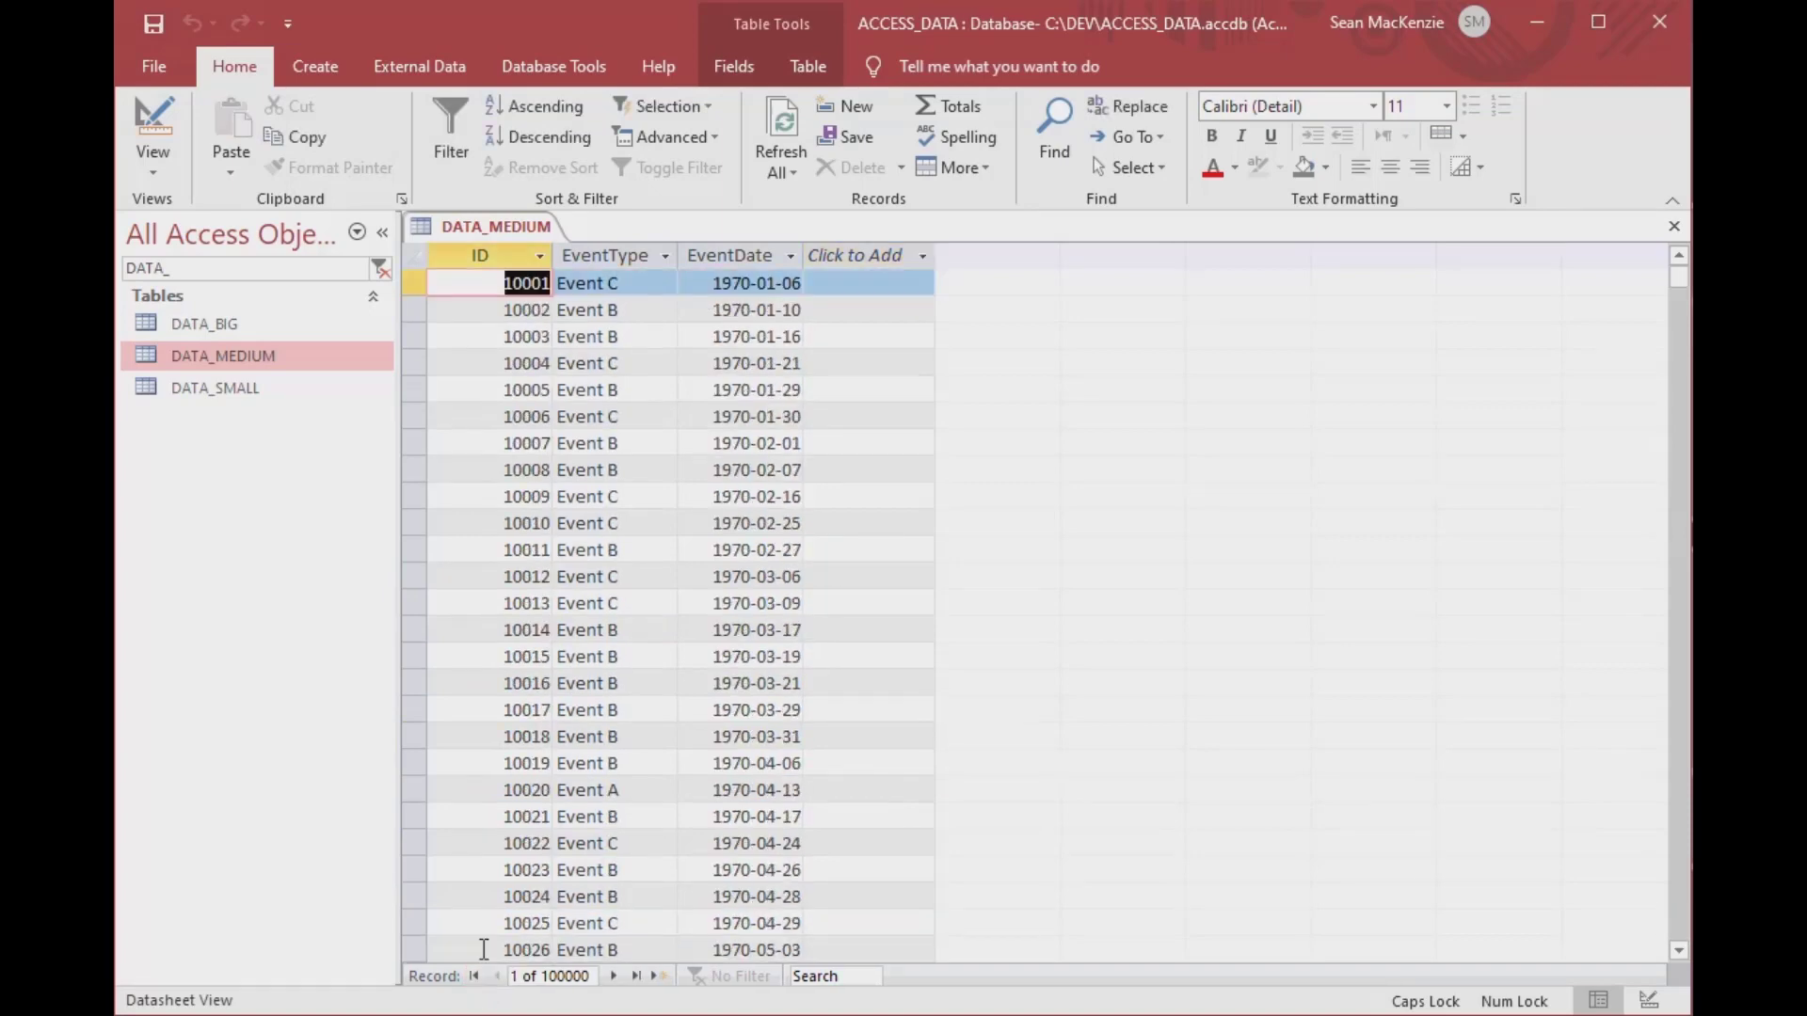
pyautogui.click(703, 339)
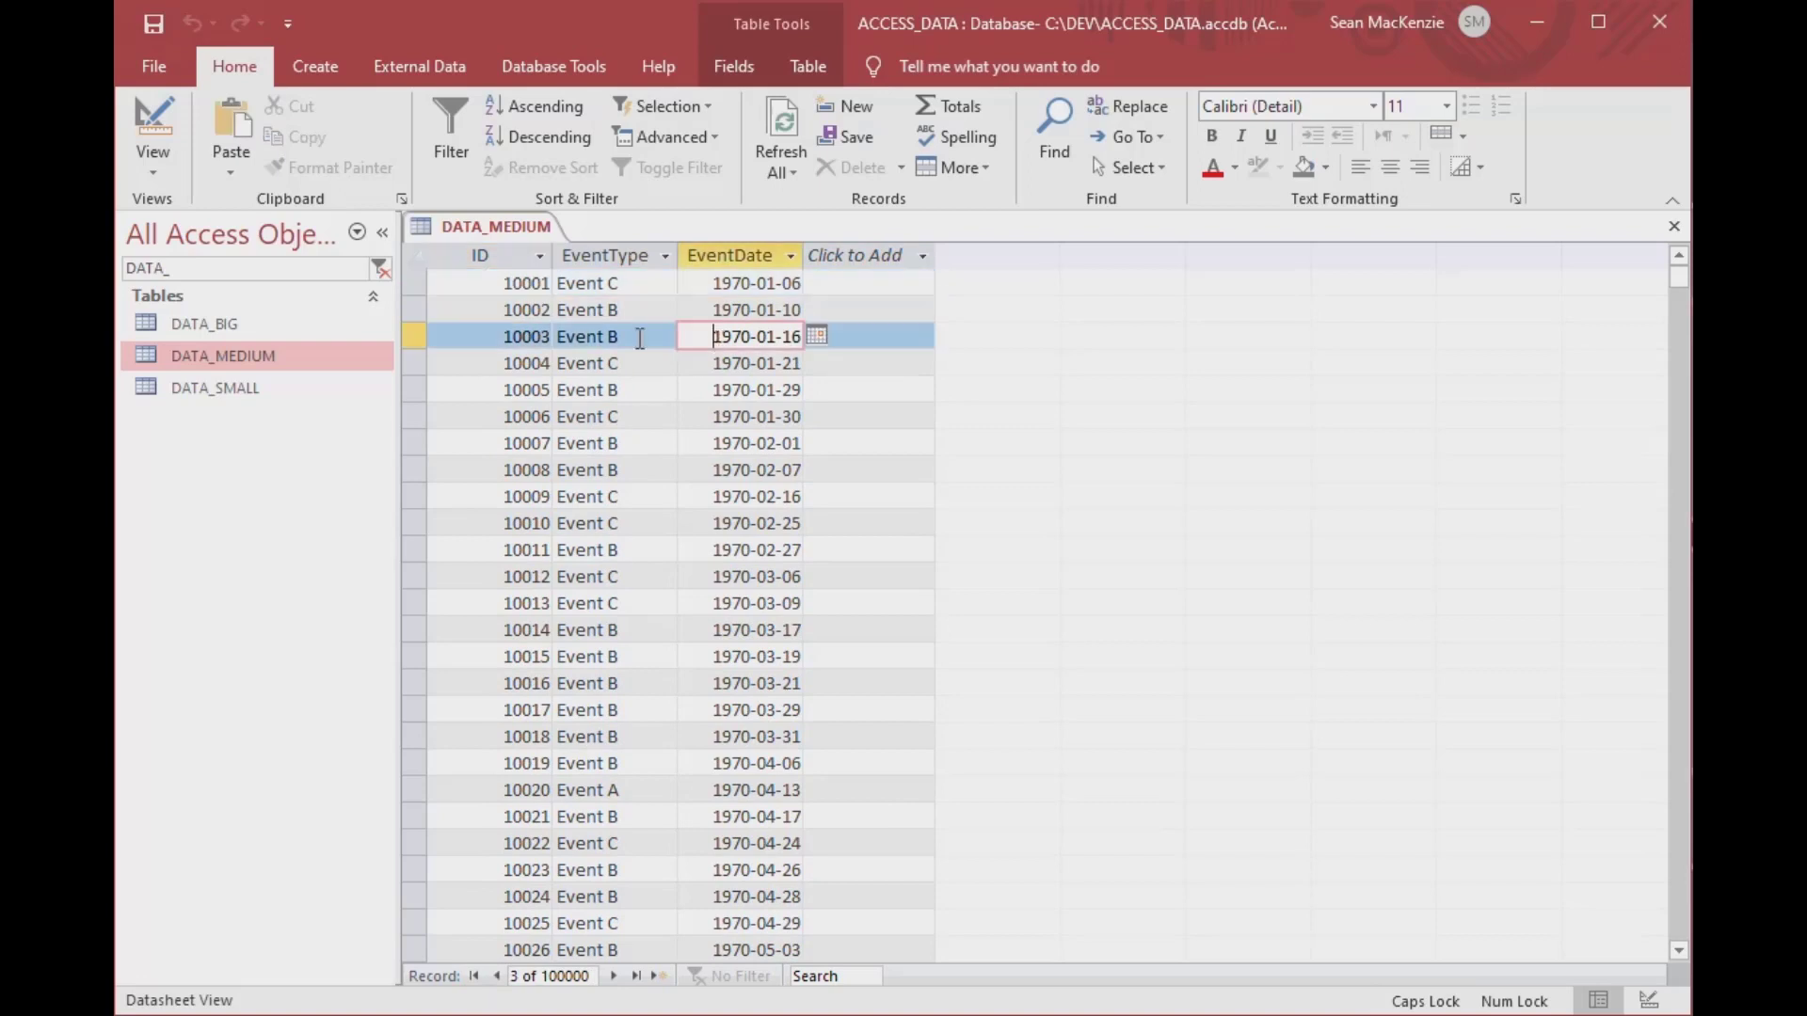
pyautogui.click(497, 284)
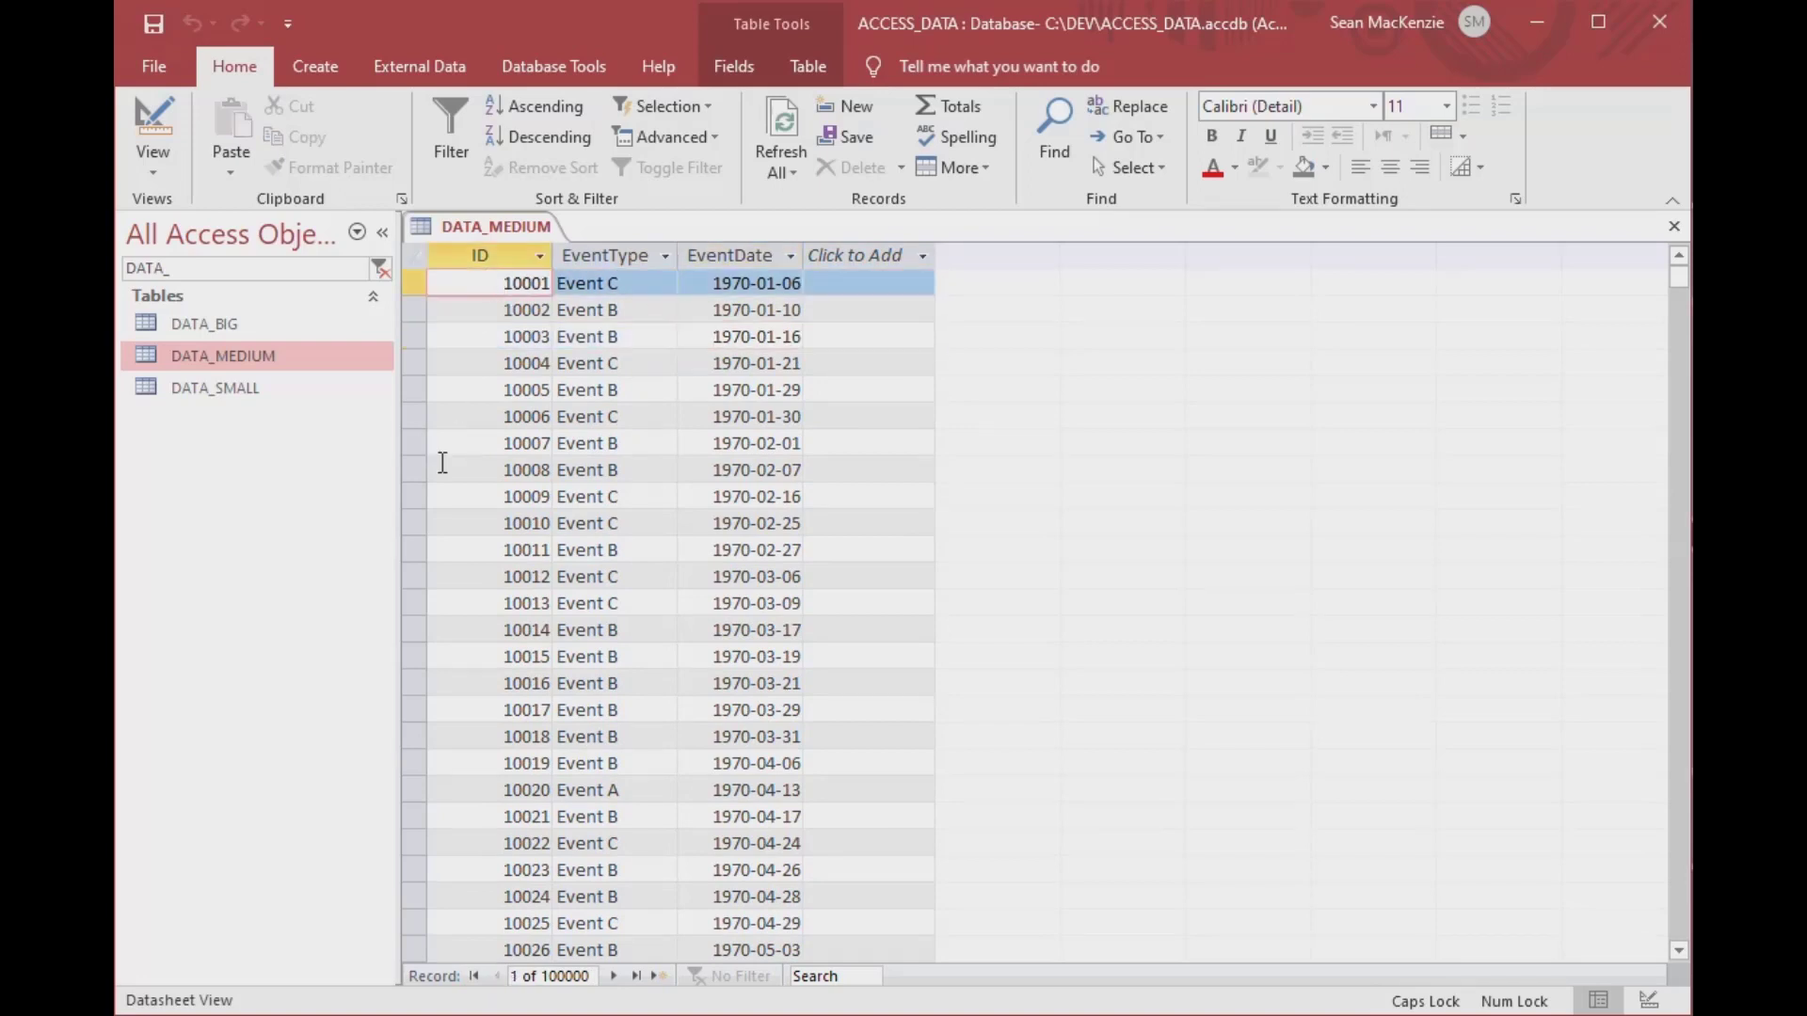
pyautogui.click(1675, 226)
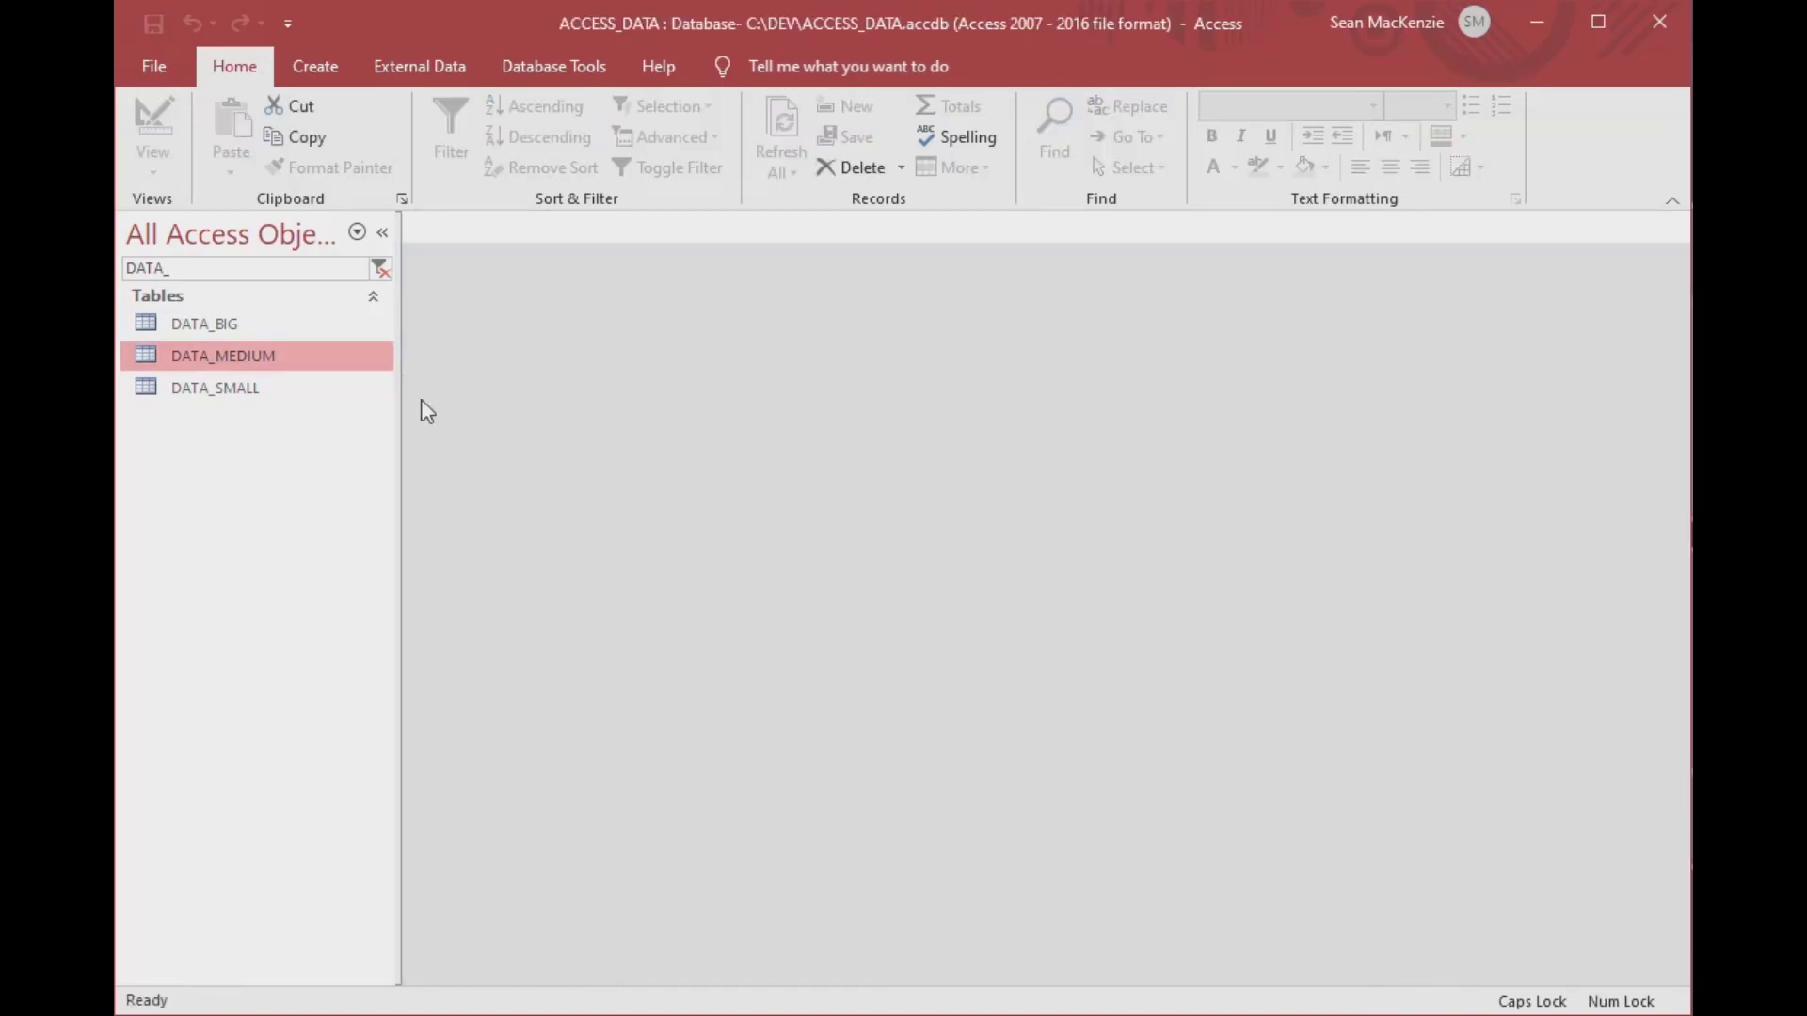
# - Open the DATA_BIG table, compare the event dates of its first and last records, and close it
pyautogui.doubleClick(145, 325)
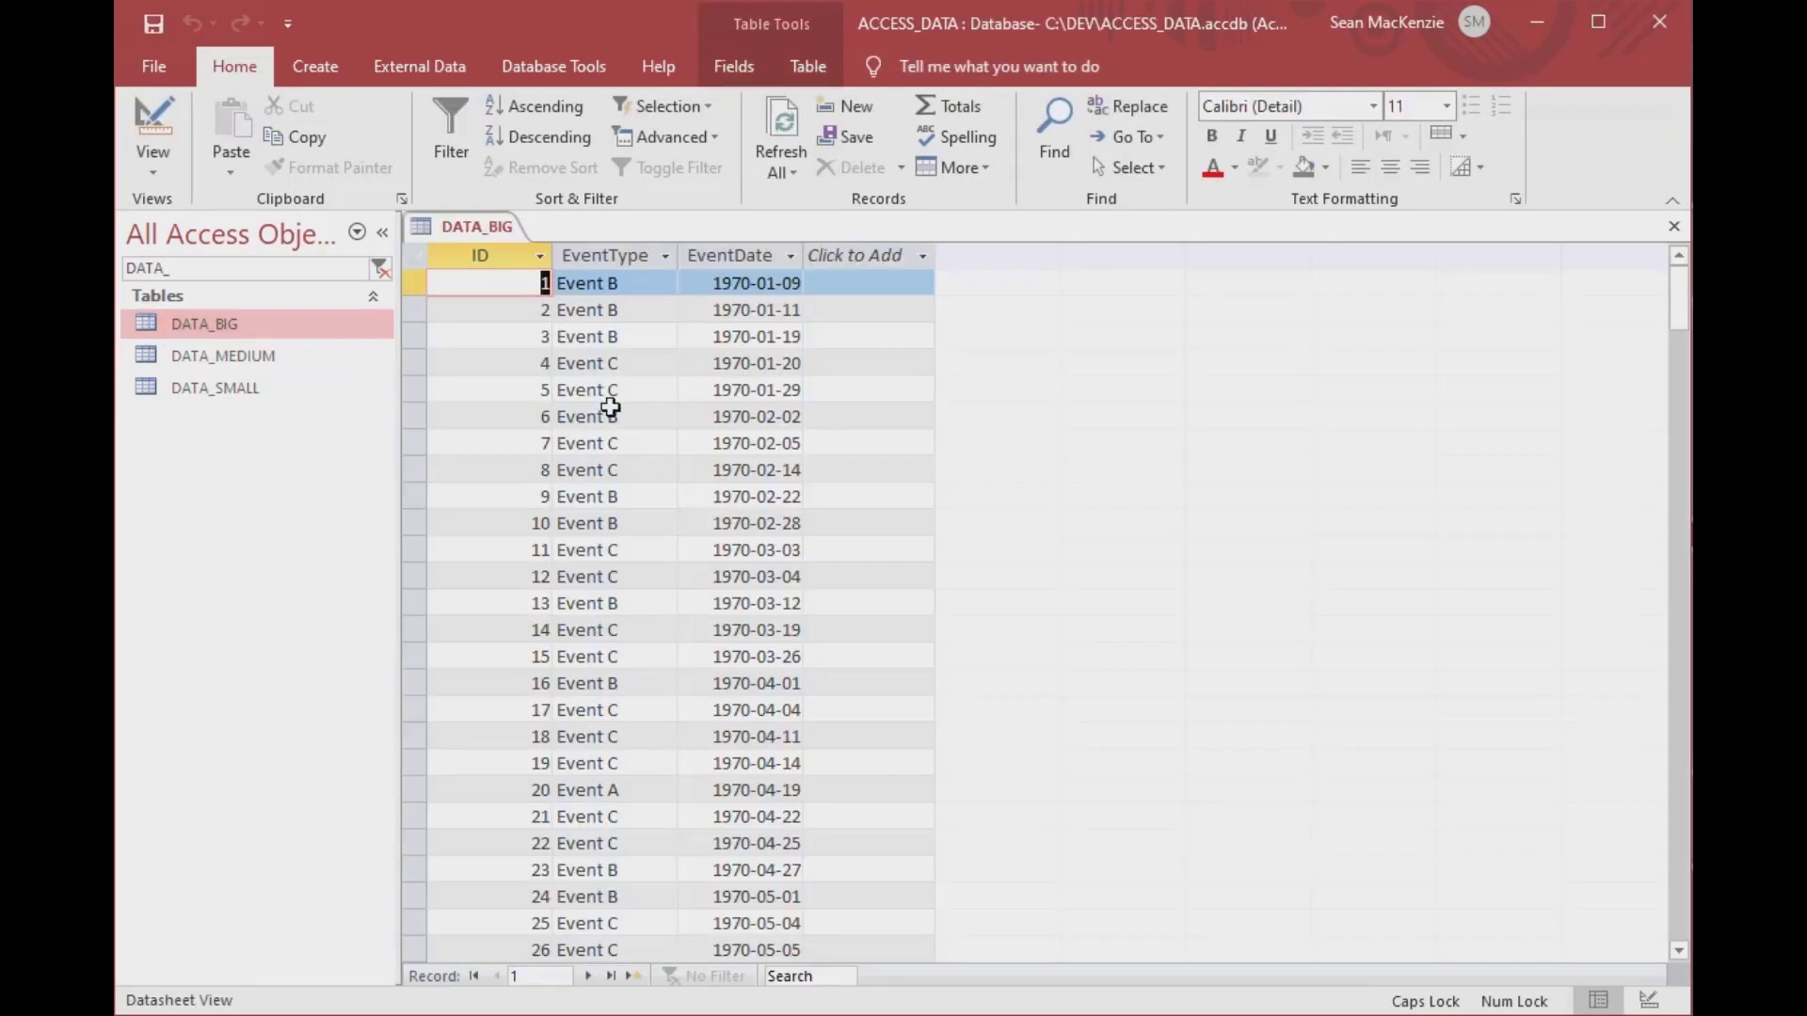
pyautogui.click(637, 977)
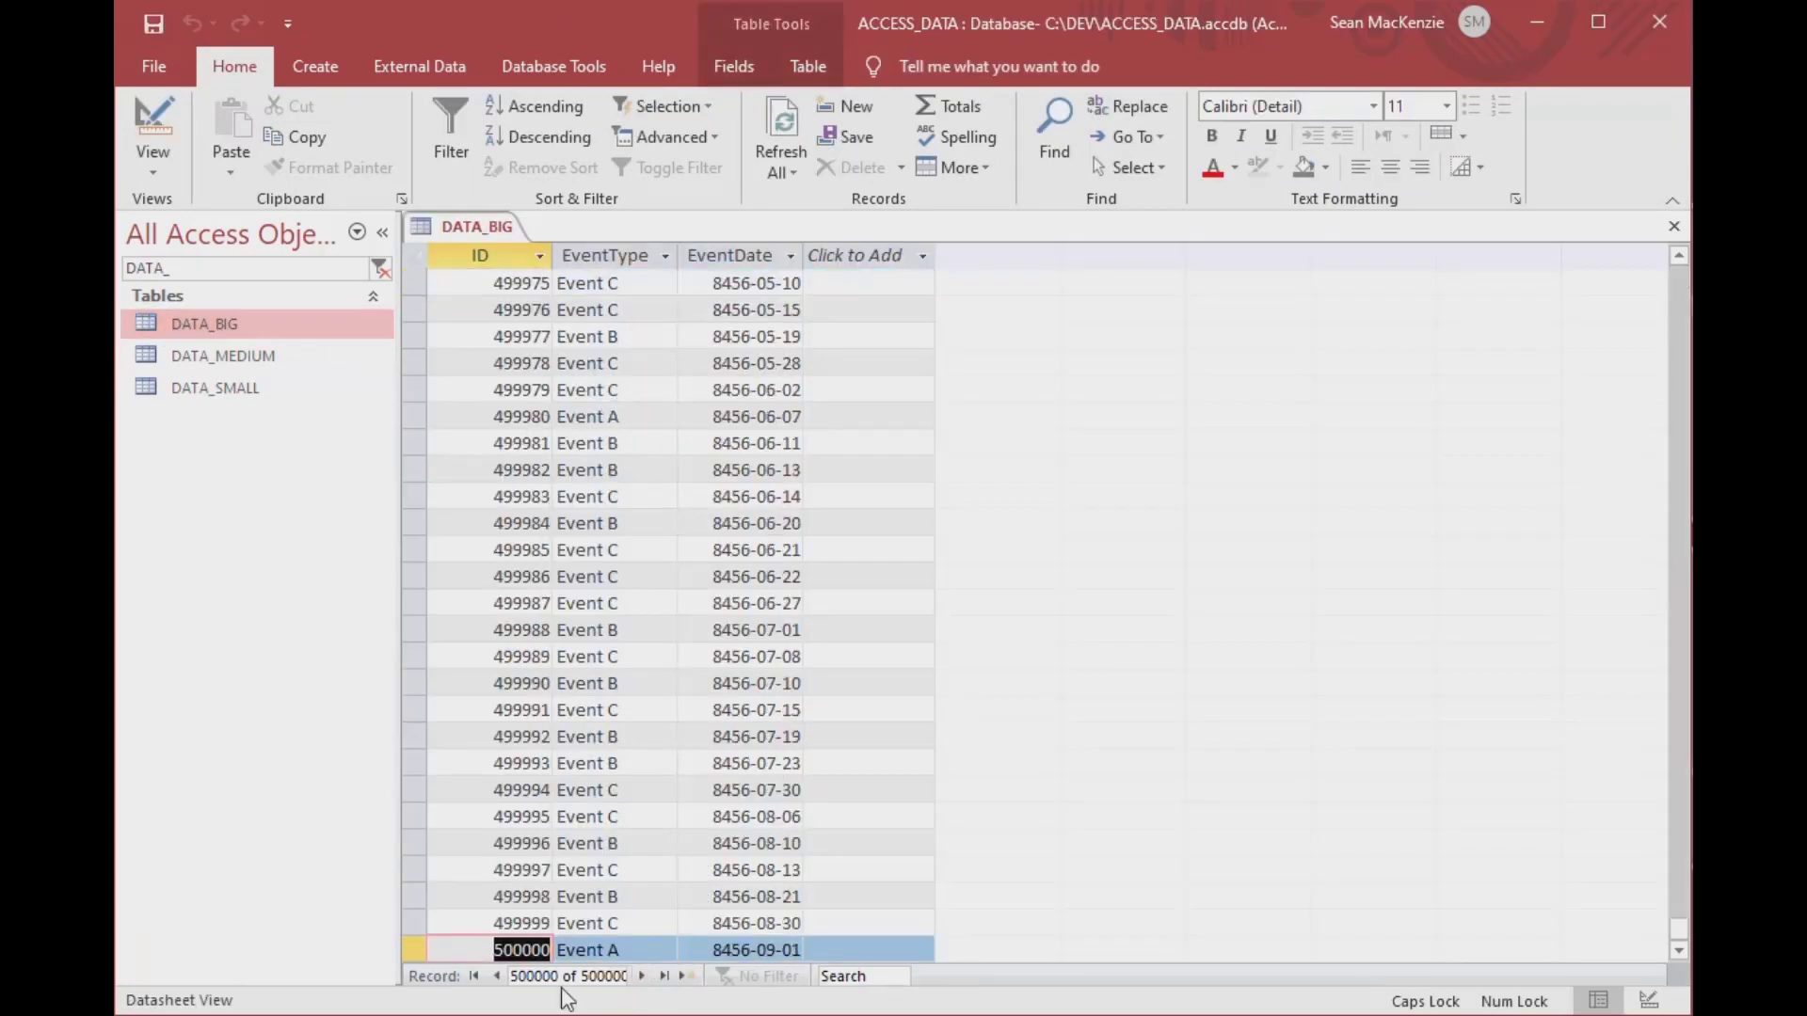
pyautogui.doubleClick(535, 976)
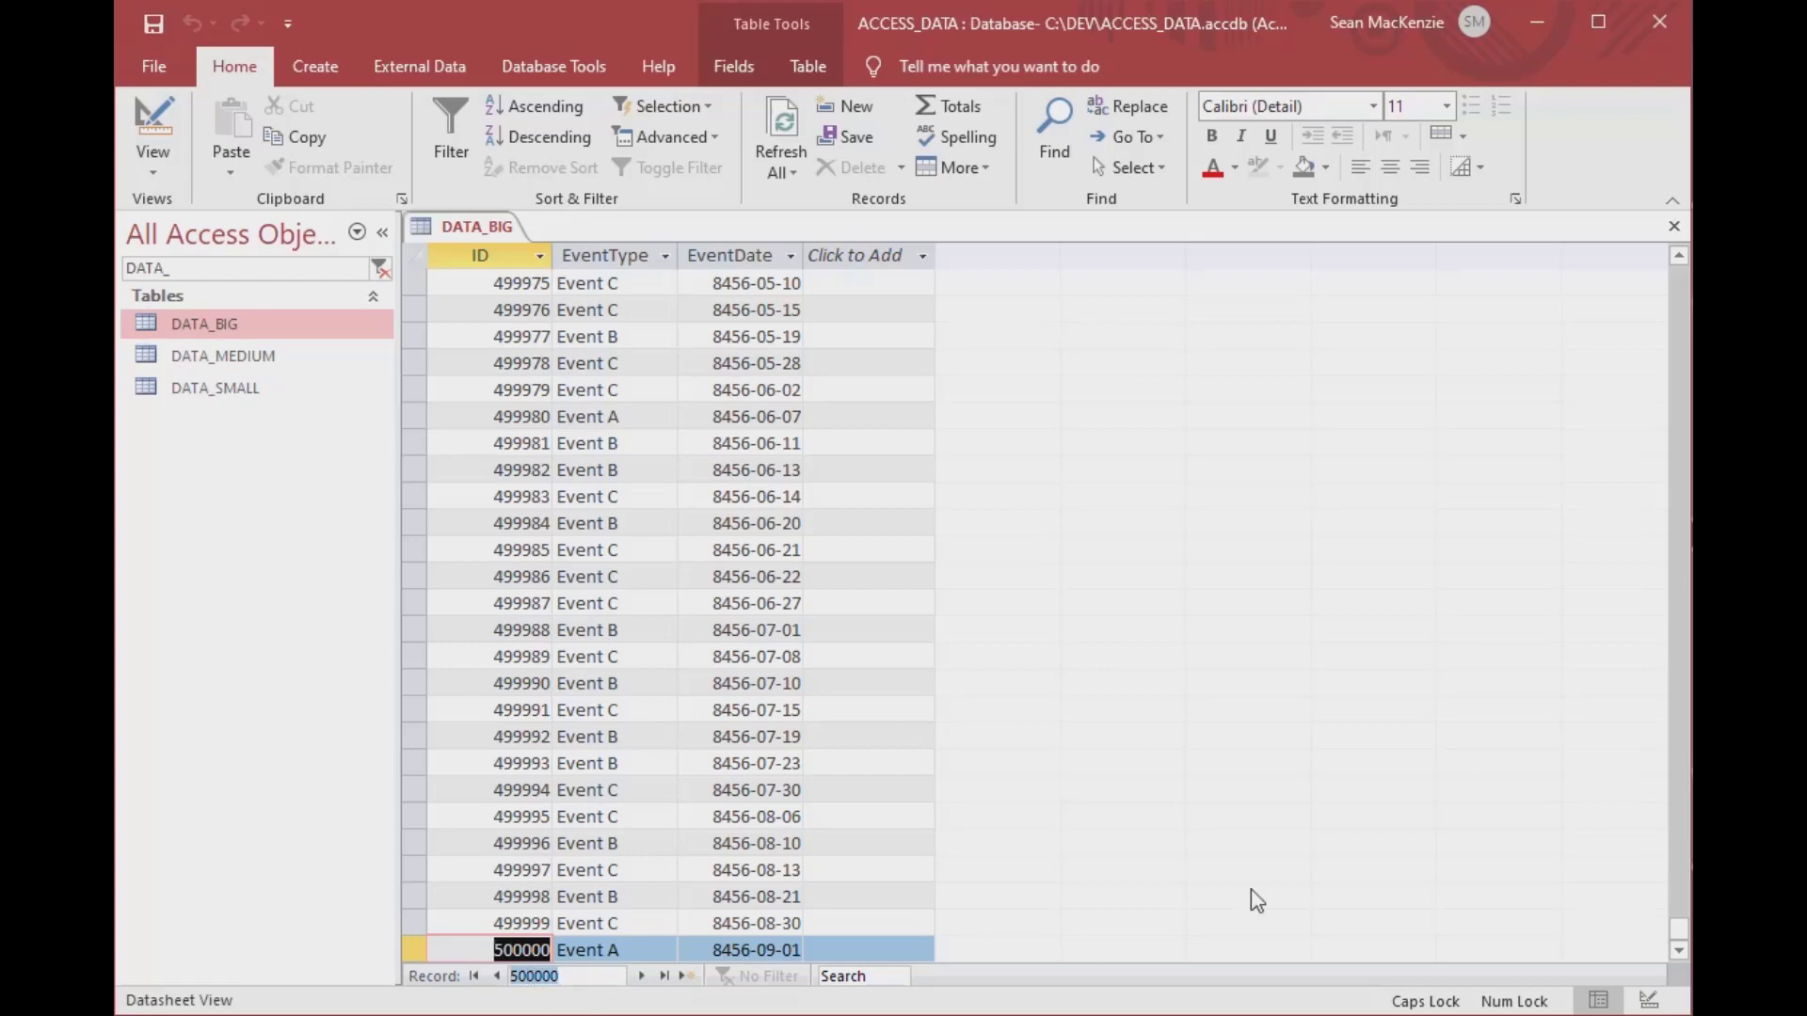
pyautogui.click(475, 976)
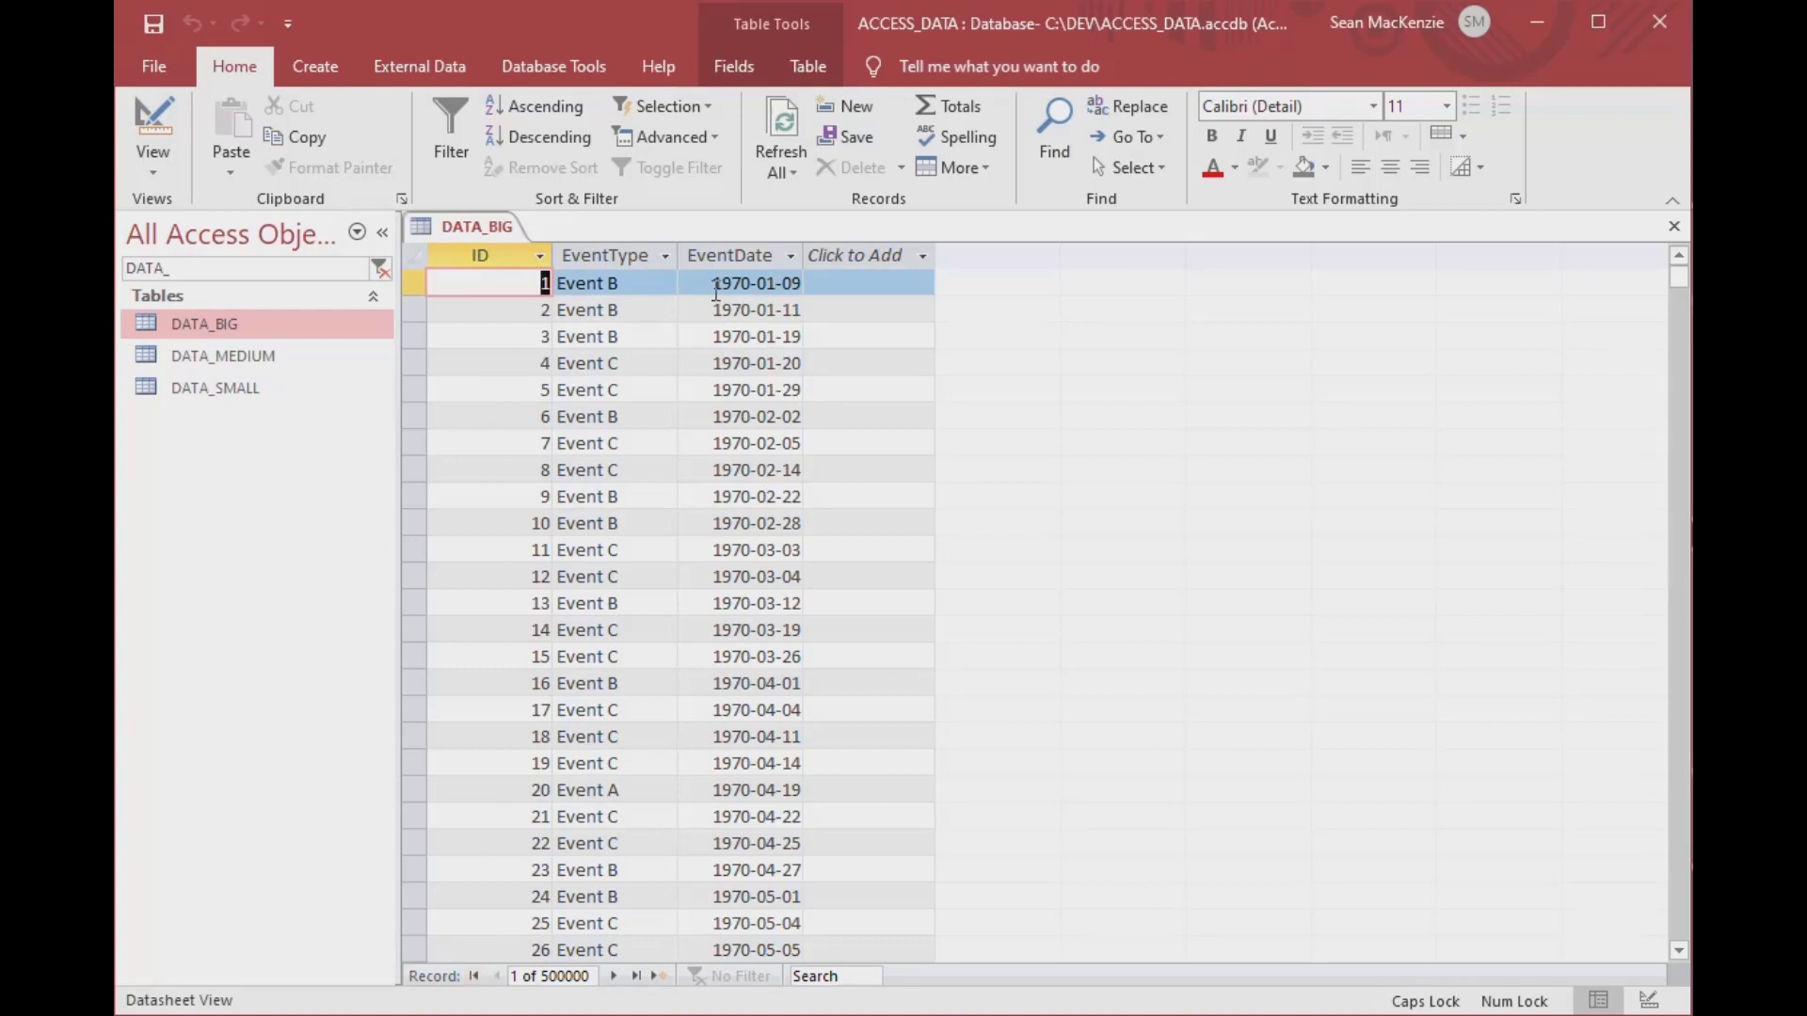
pyautogui.moveTo(712, 282); pyautogui.dragTo(836, 289)
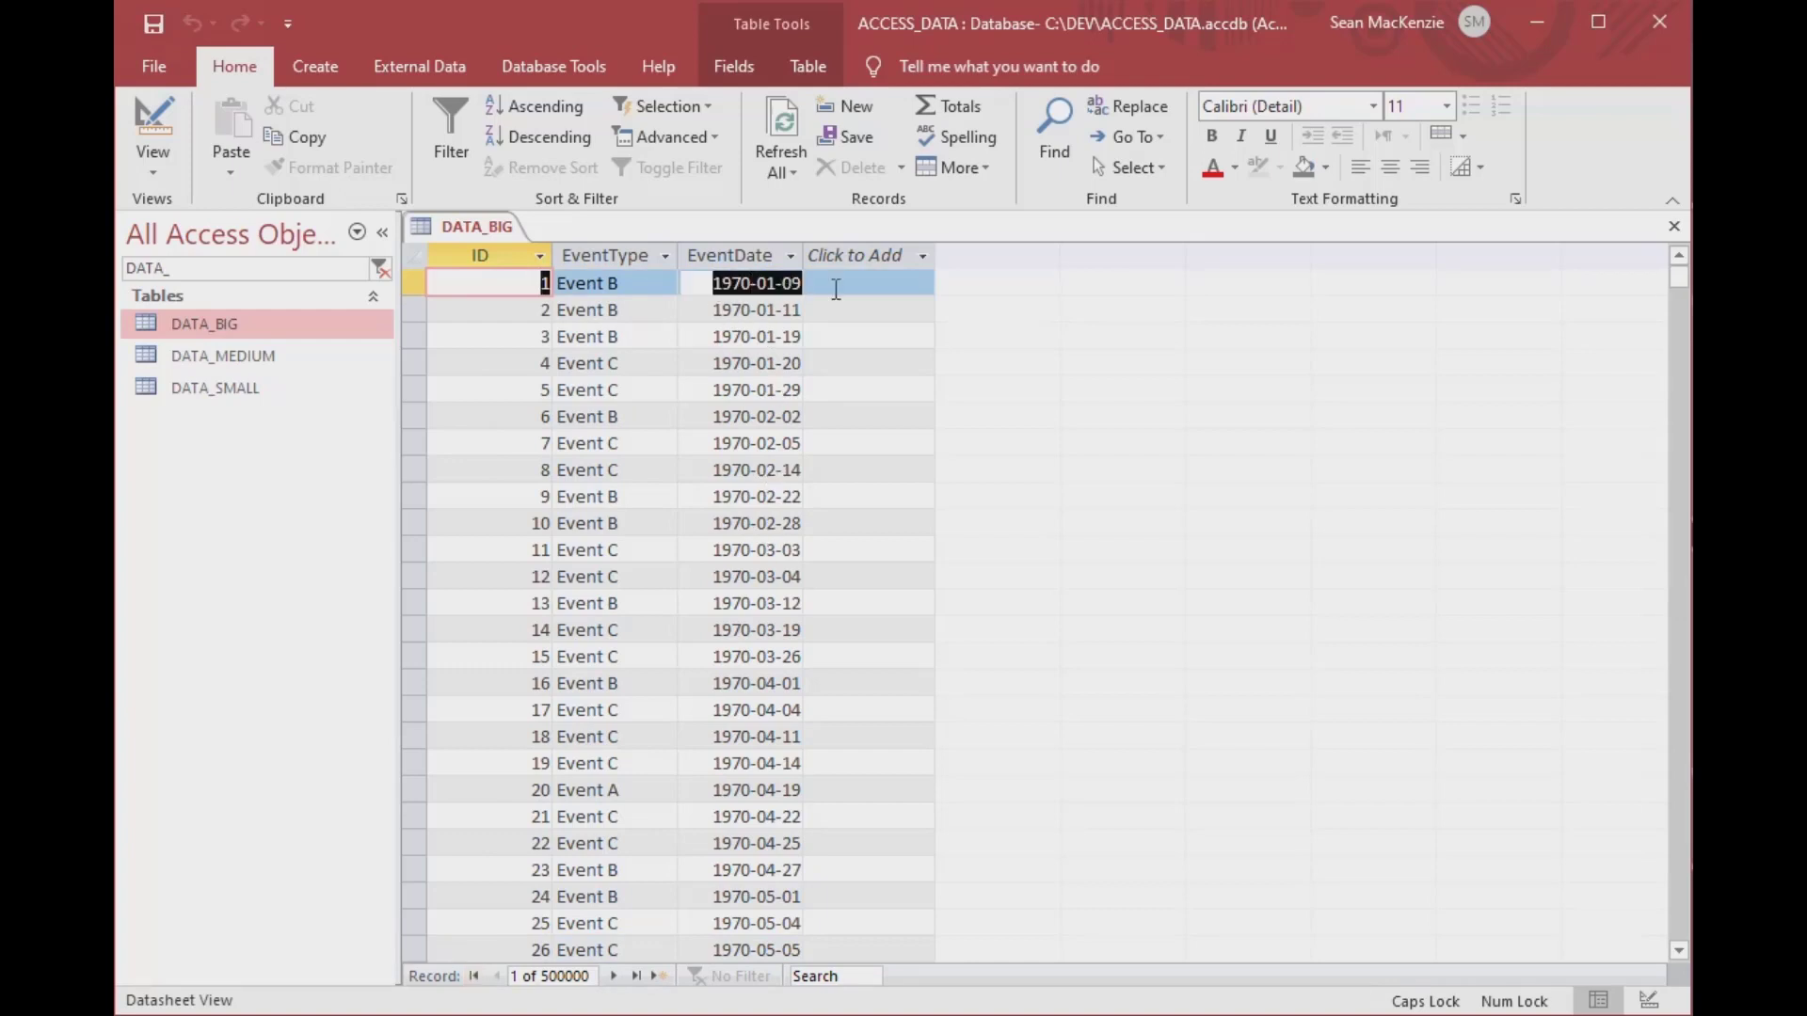
pyautogui.click(636, 976)
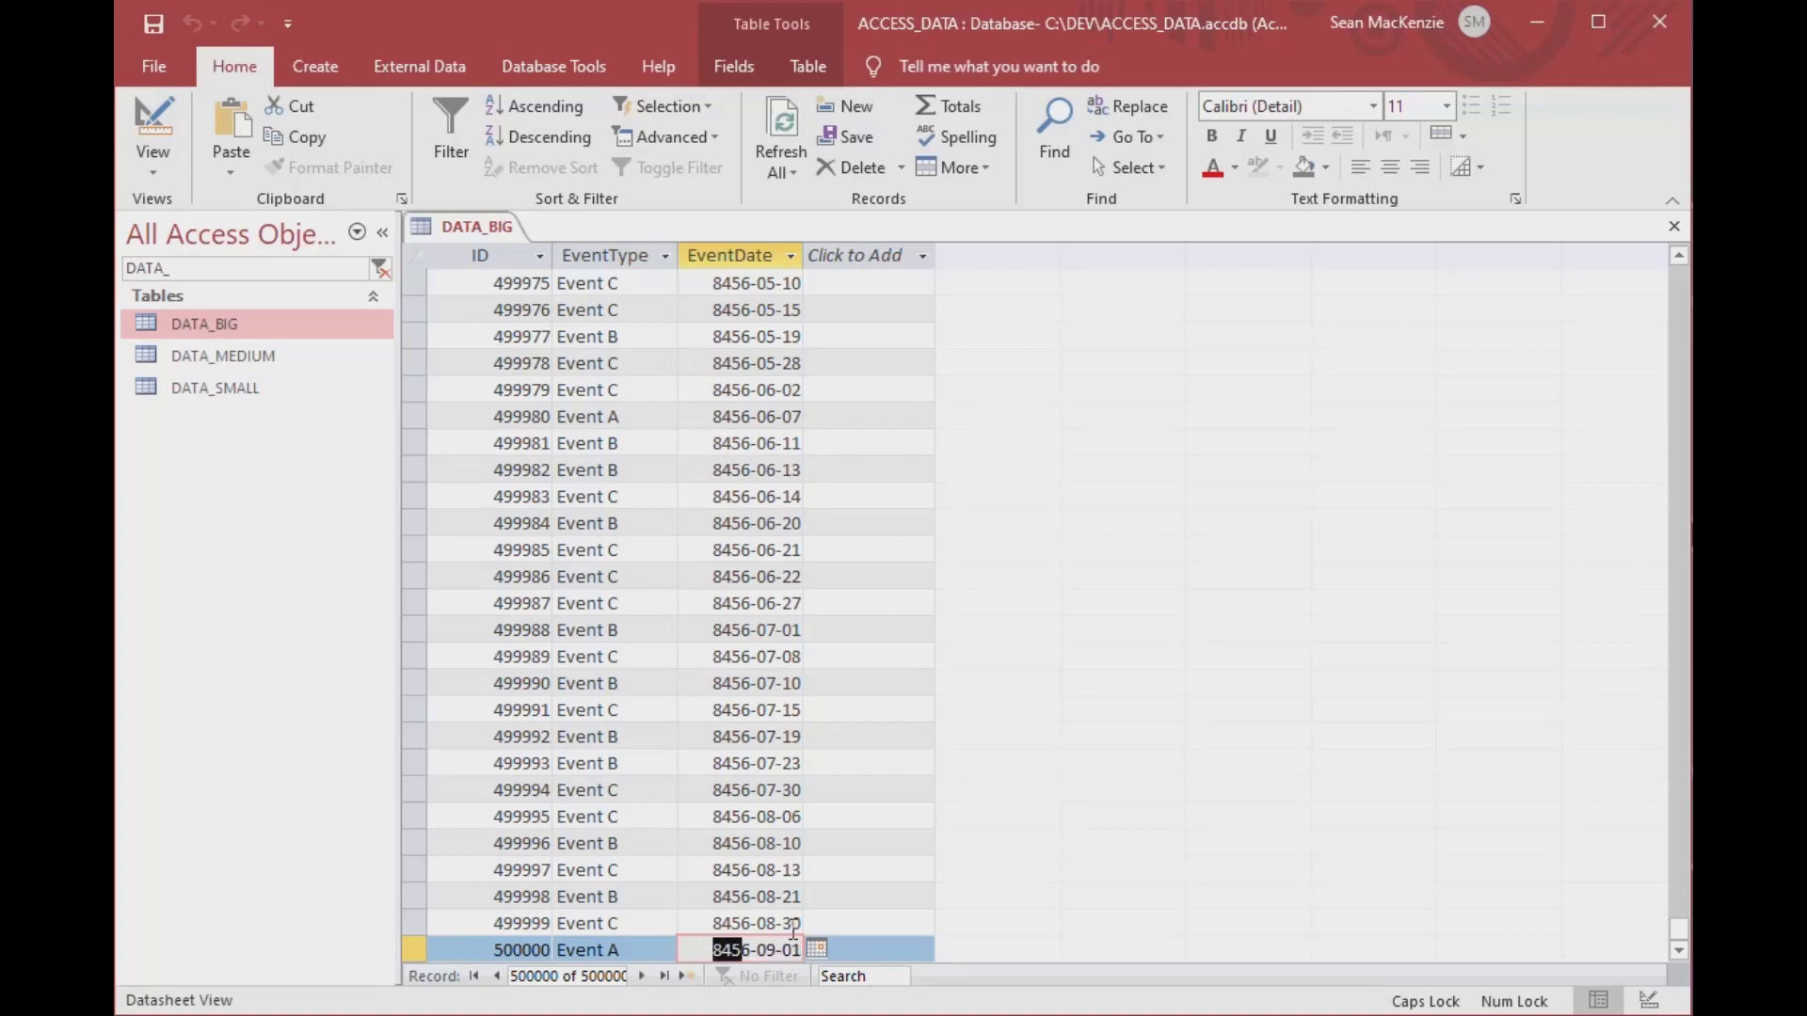
pyautogui.click(1674, 226)
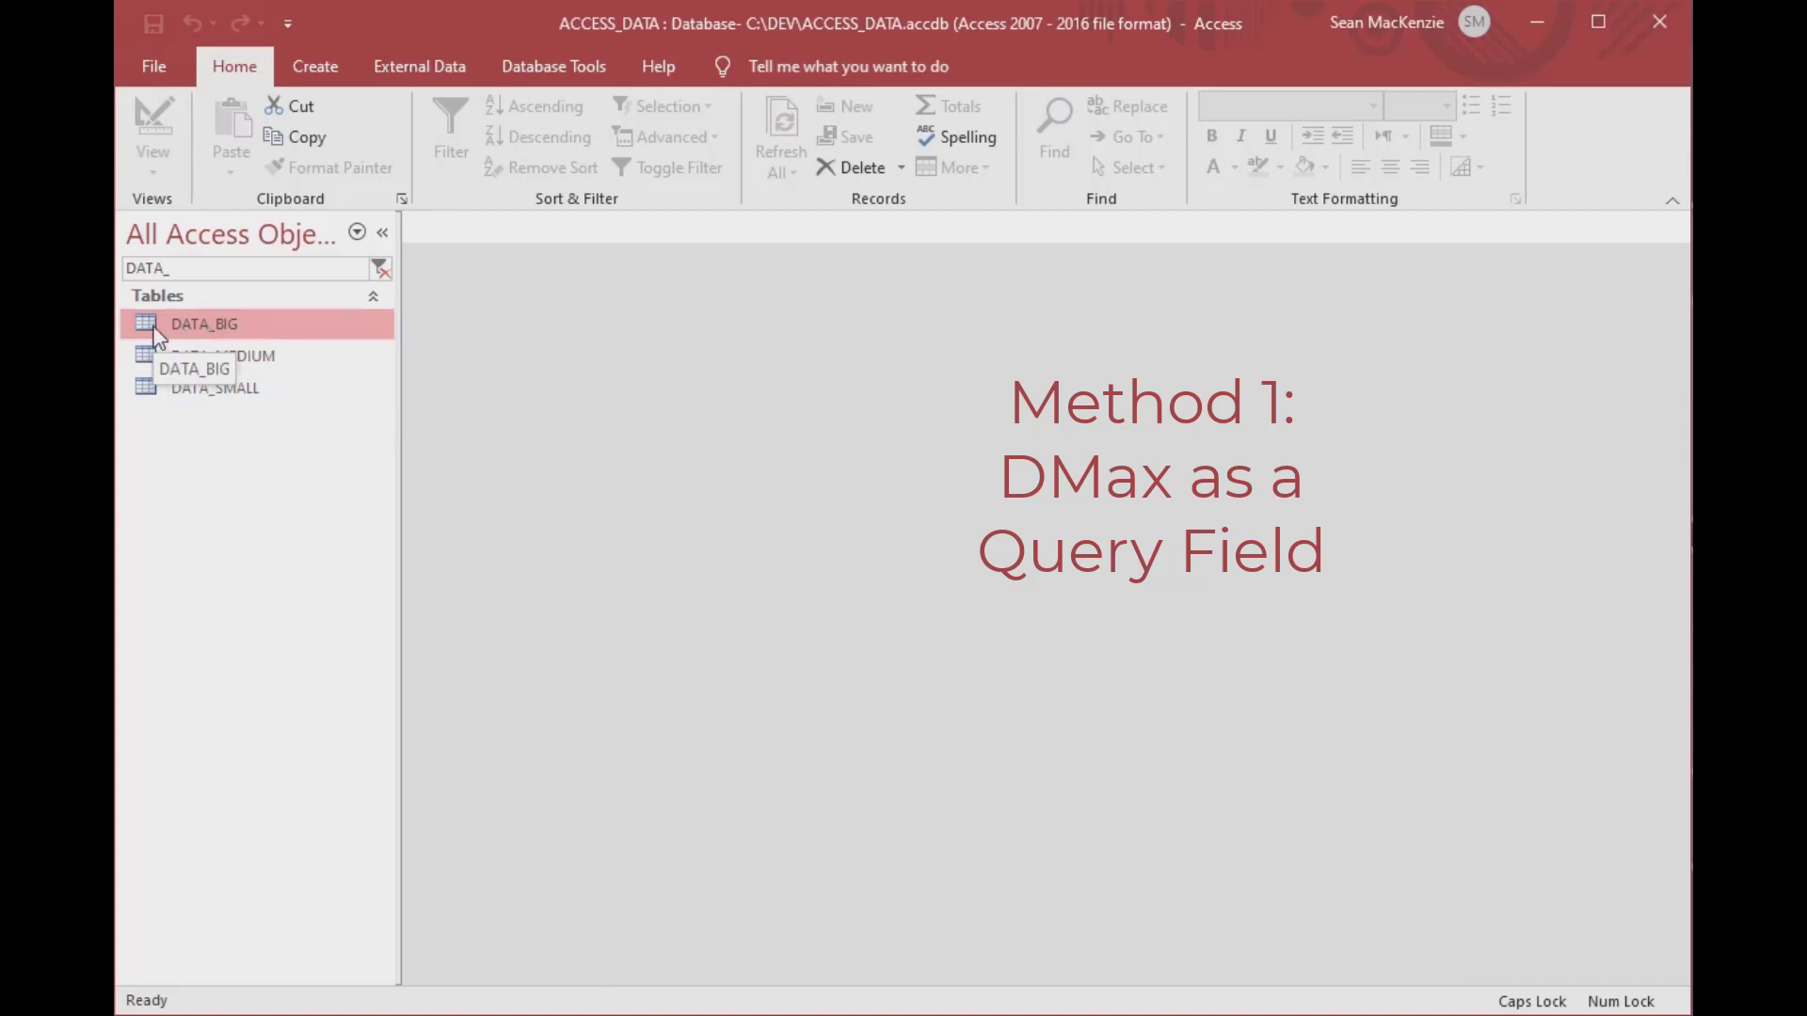
# - Create a new design query based on DATA_SMALL and add the EventType and EventDate fields
pyautogui.click(327, 77)
pyautogui.click(535, 155)
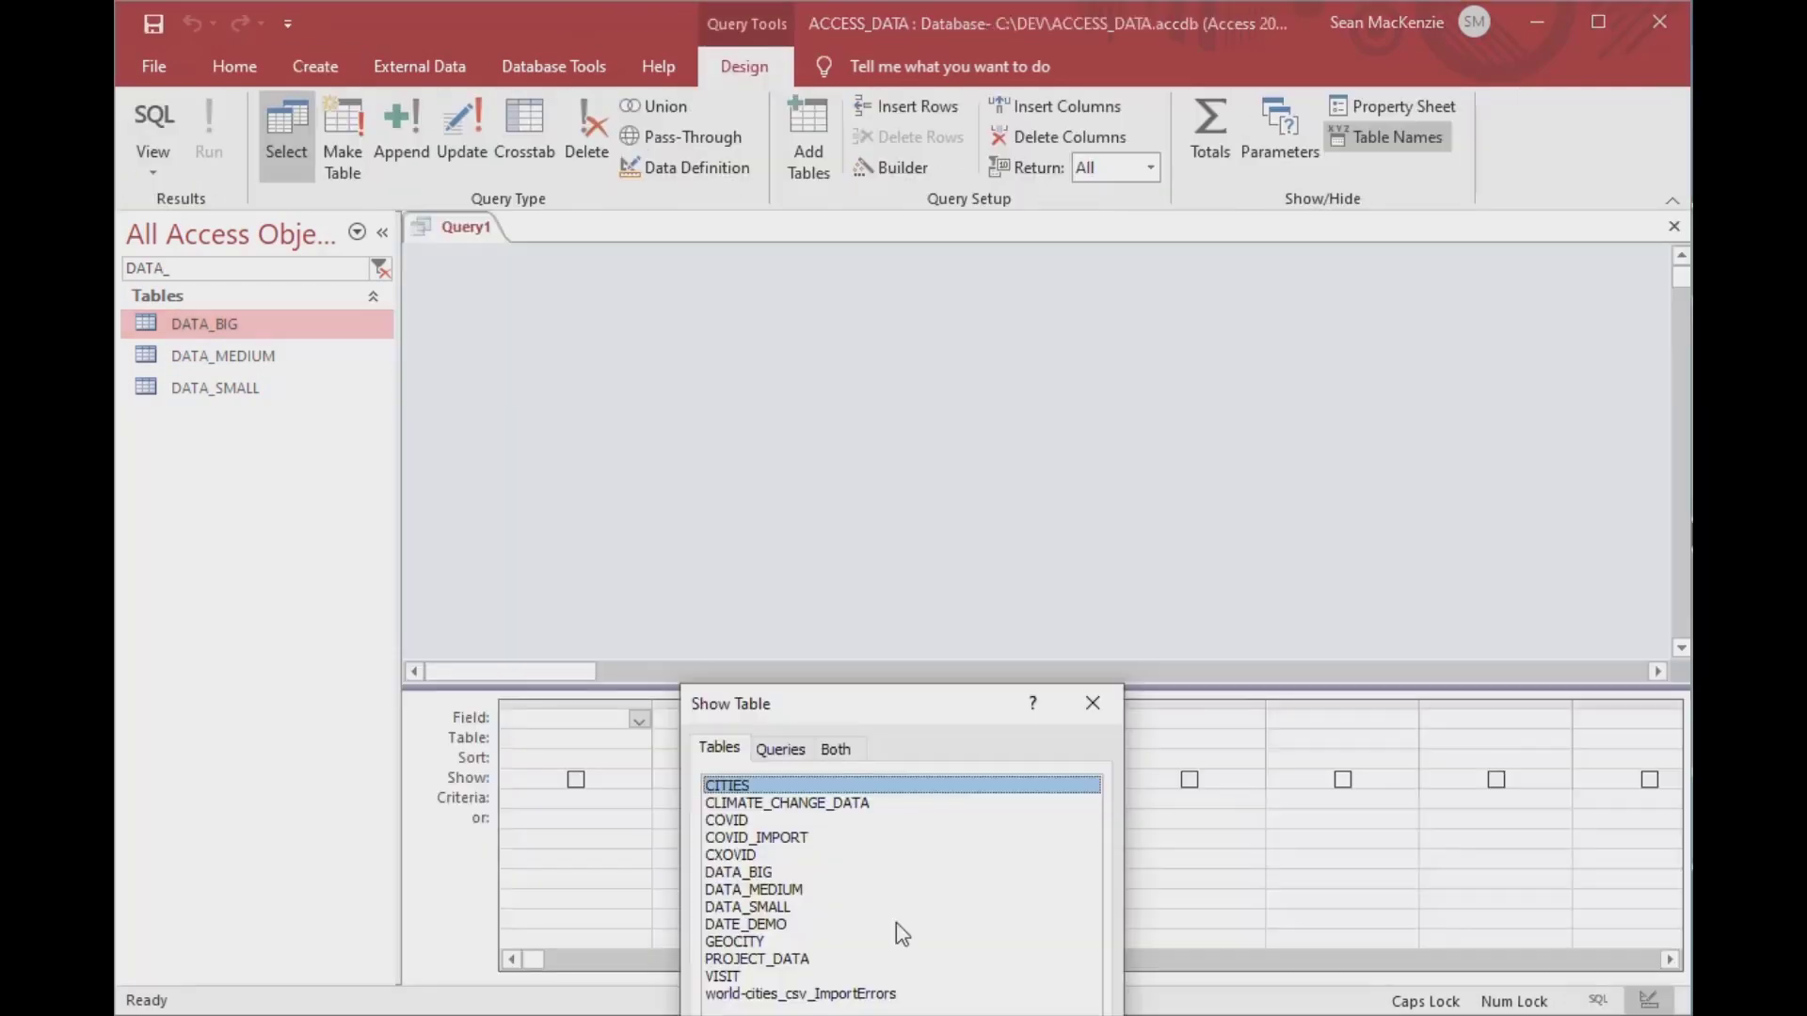
pyautogui.press('Escape')
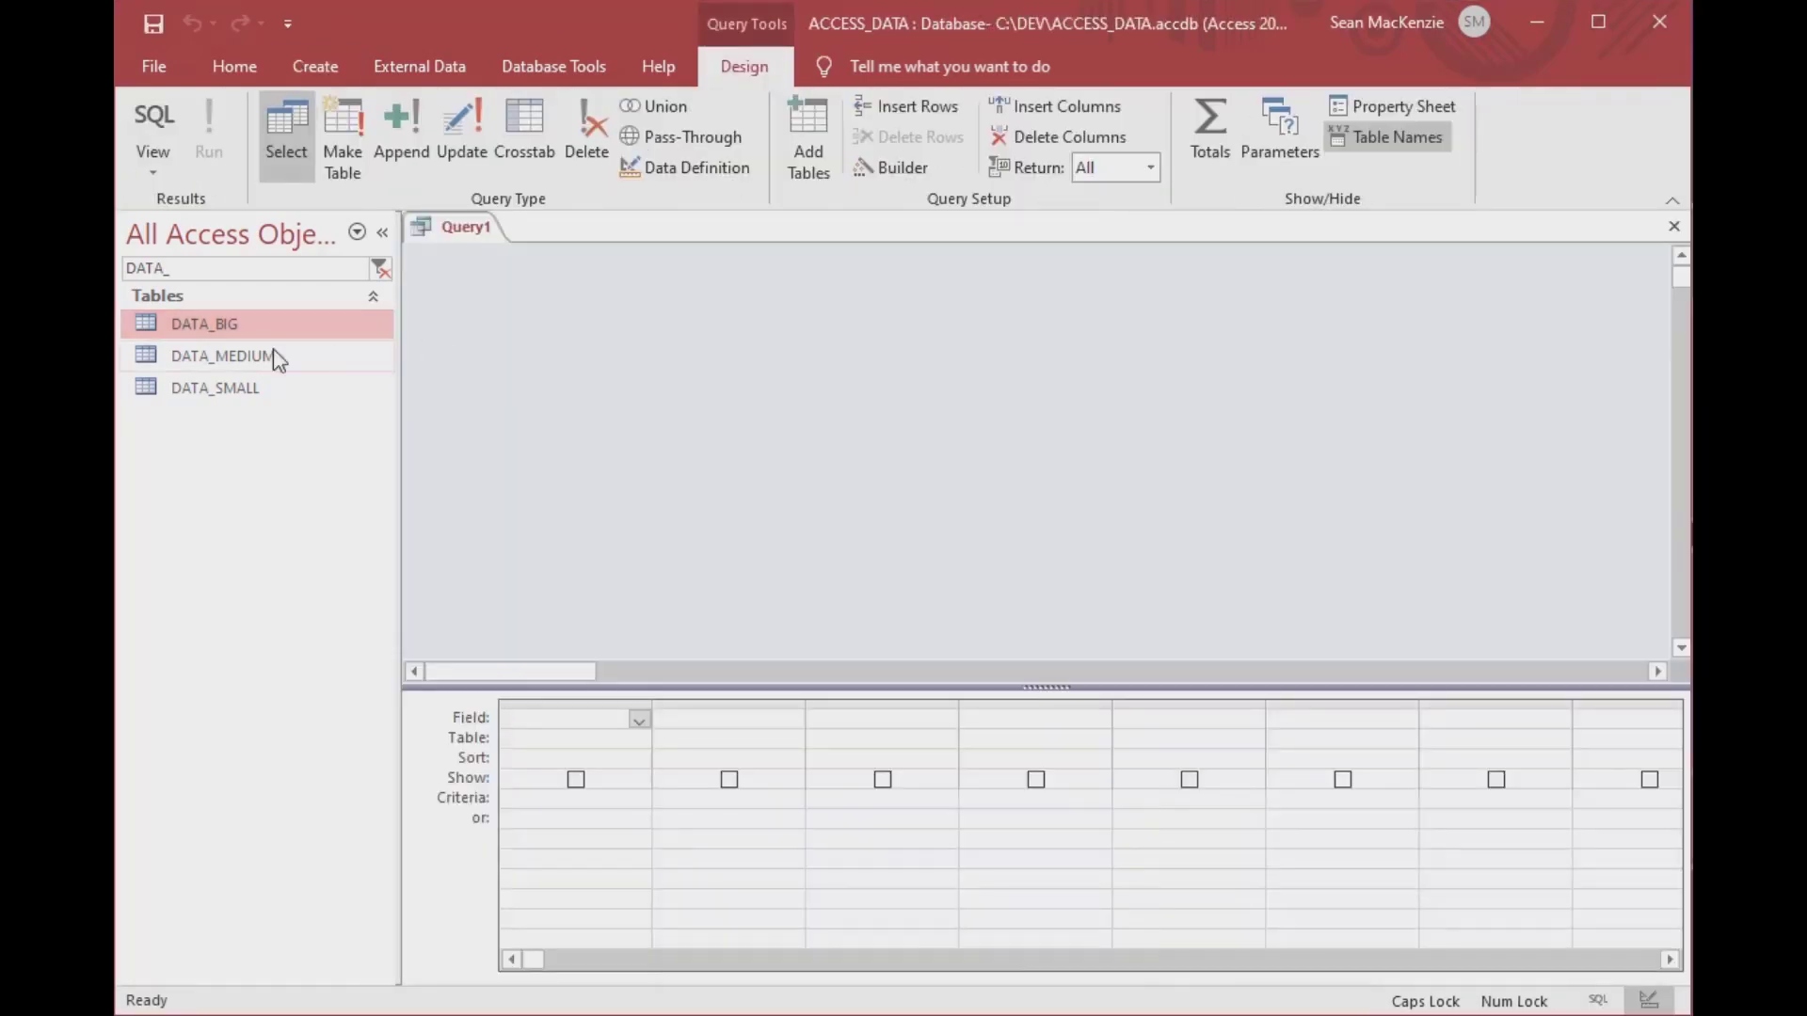
pyautogui.moveTo(206, 392); pyautogui.dragTo(607, 324)
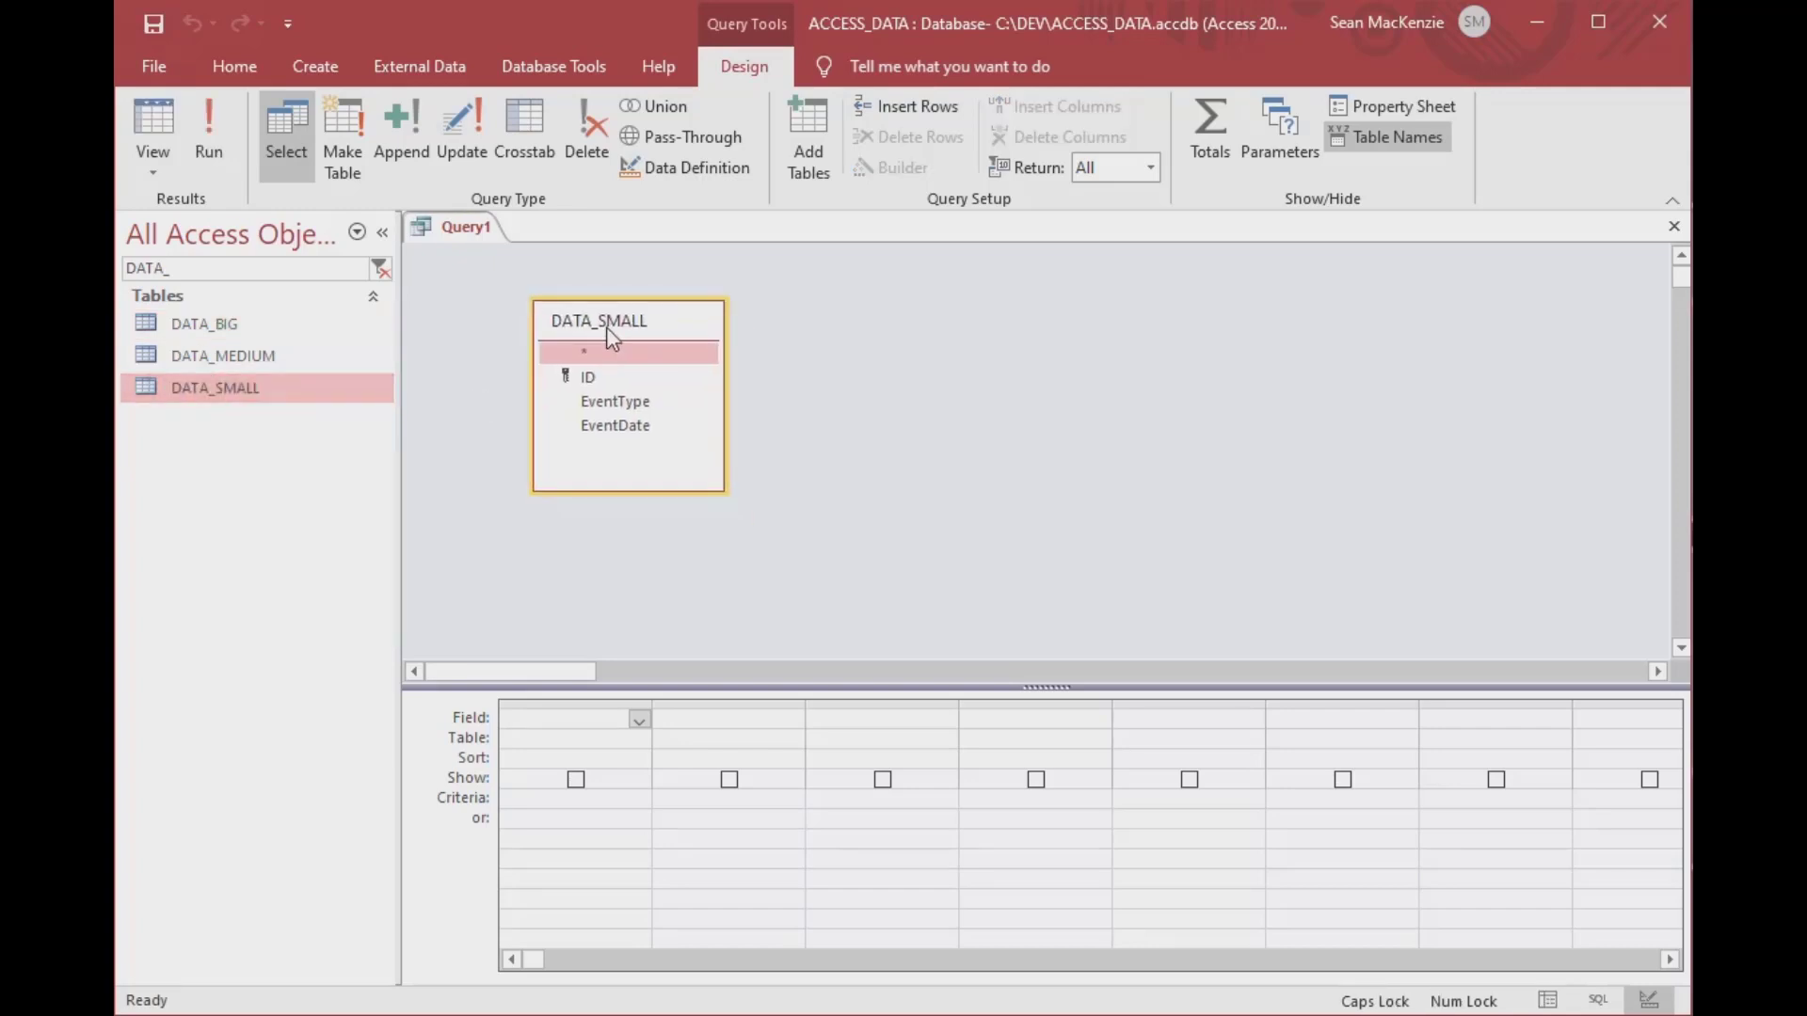
pyautogui.doubleClick(626, 401)
pyautogui.doubleClick(628, 426)
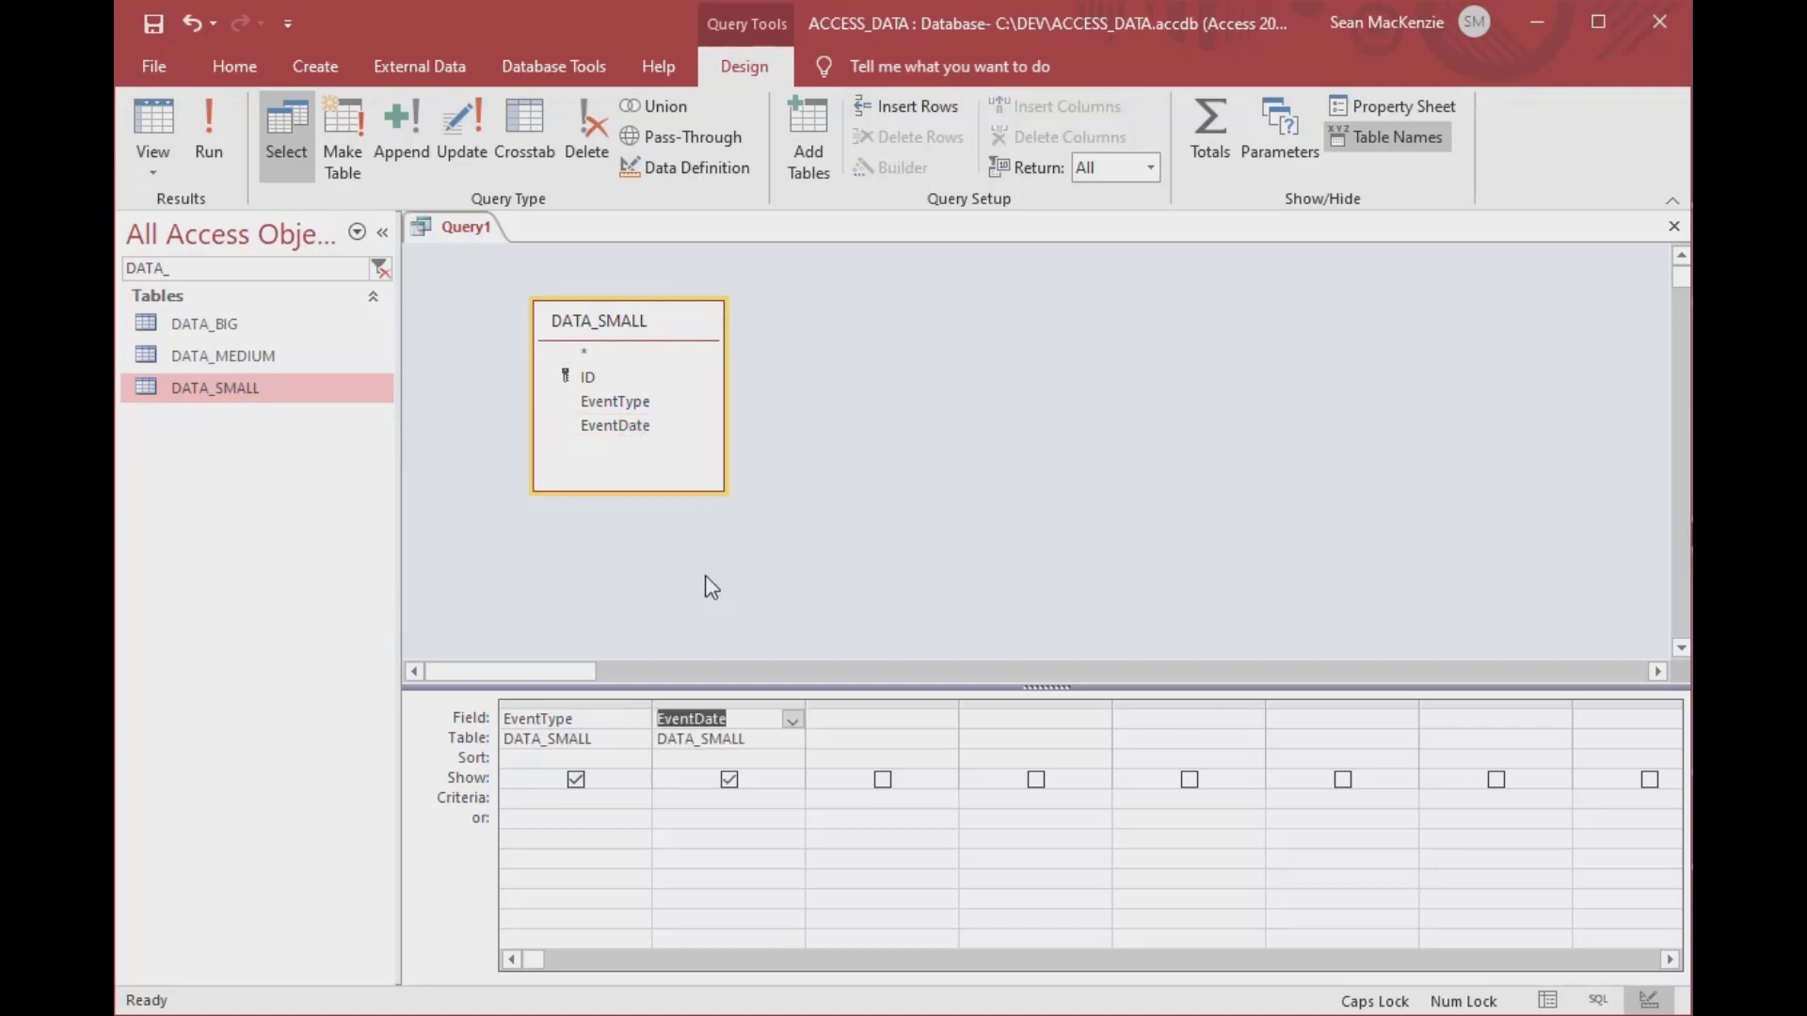
# - Begin a calculated field named LastEvent in the query's third column
pyautogui.click(861, 720)
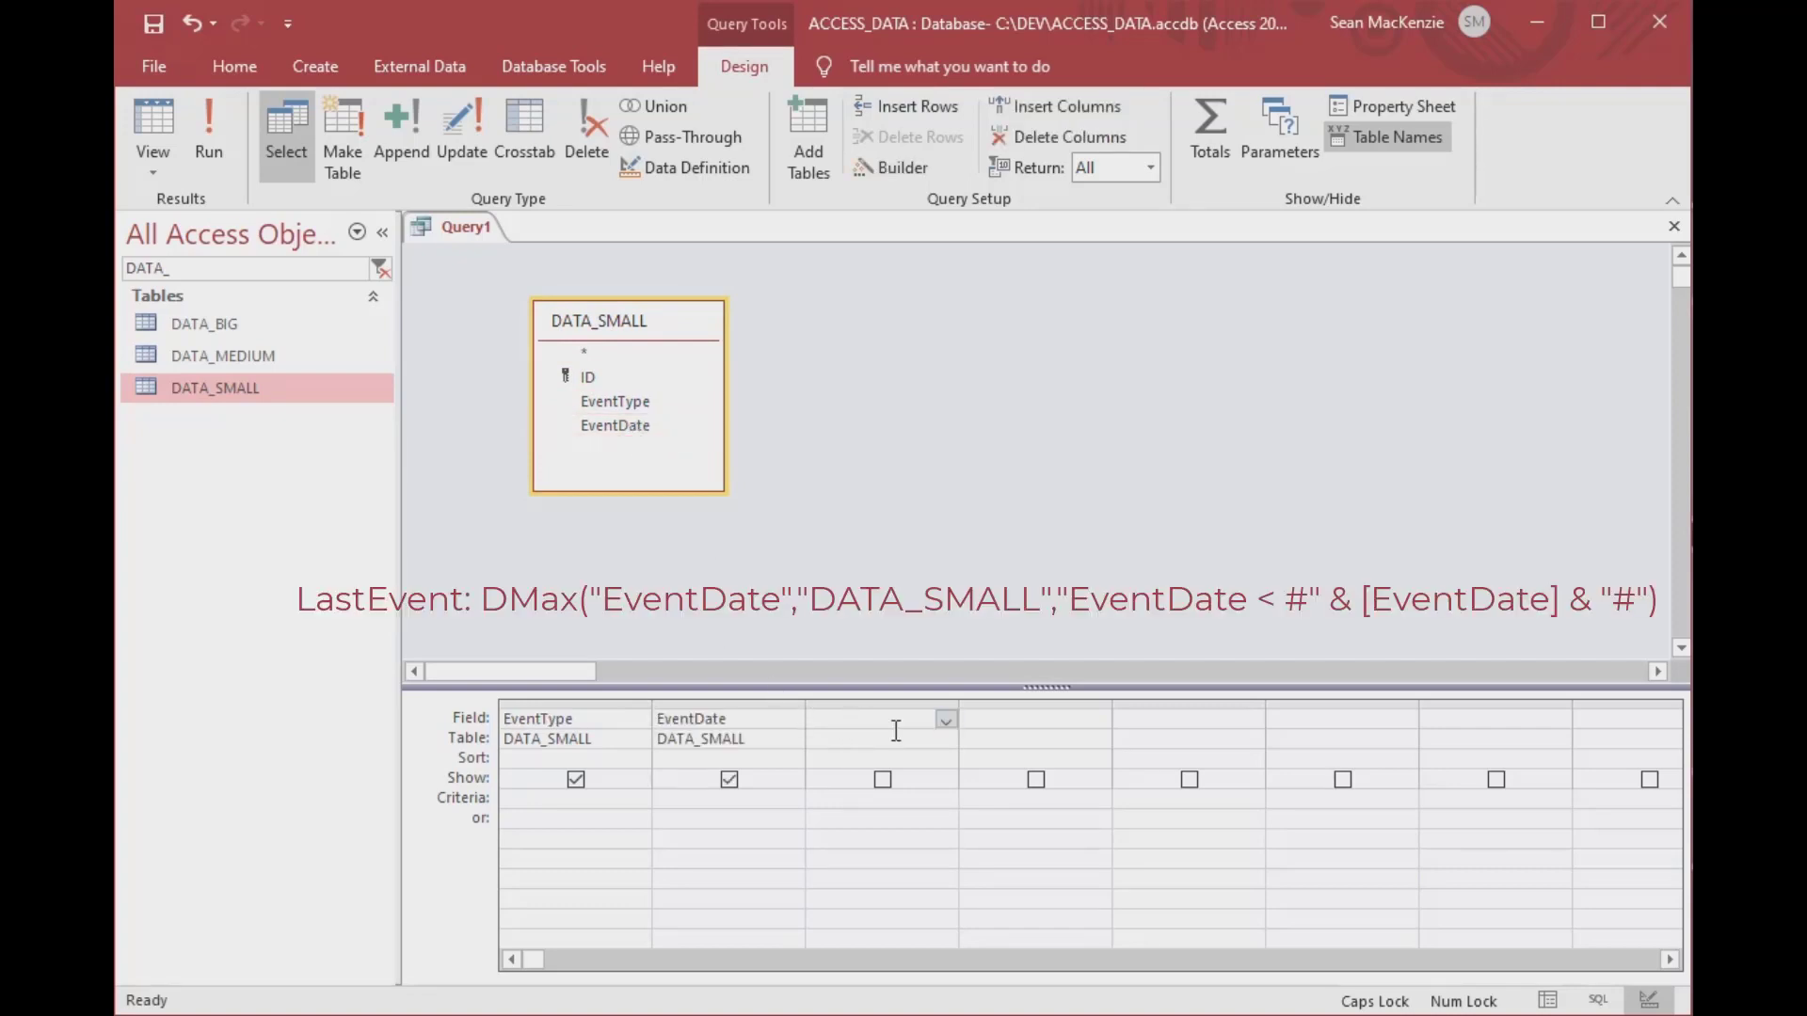
pyautogui.write('LAST')
pyautogui.press('BackSpace')
pyautogui.press('BackSpace')
pyautogui.press('BackSpace')
pyautogui.press('BackSpace')
pyautogui.press('capslock')
pyautogui.write('LastEvent')
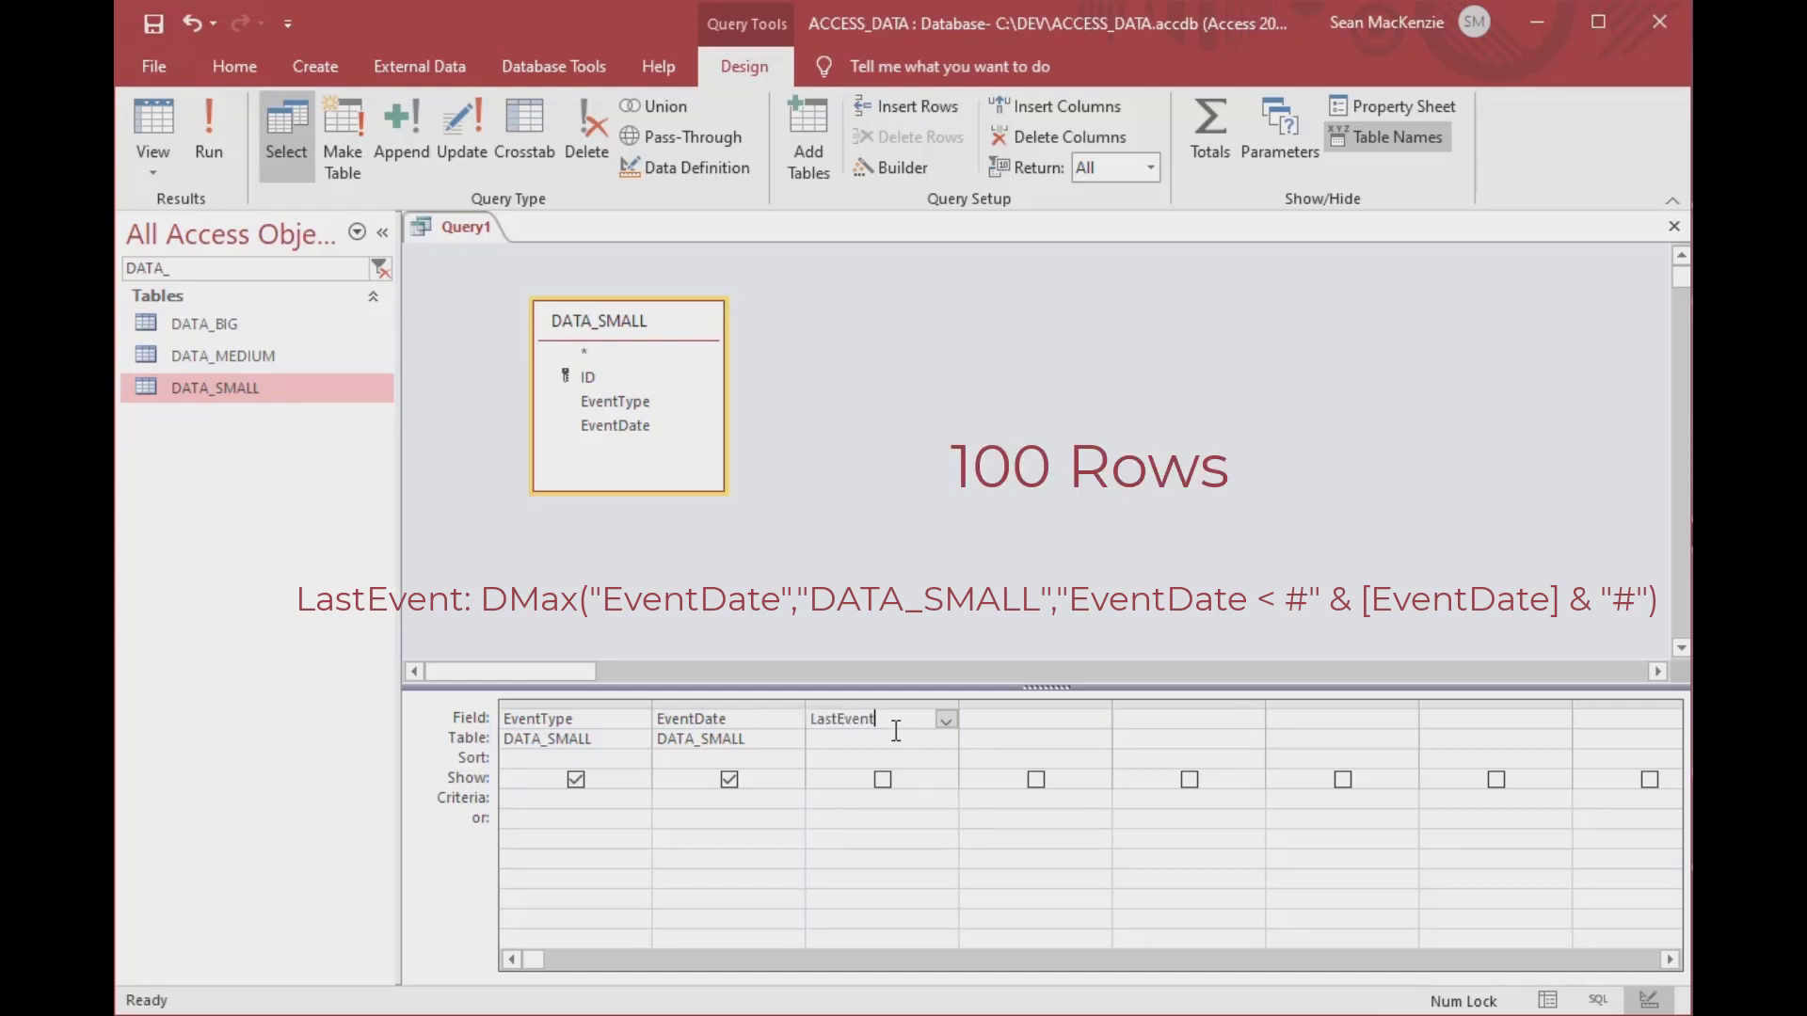
# - Define LastEvent with a DMax function that takes "EventDate" as its expression and "DATA_SMALL" as its domain
pyautogui.write(':')
pyautogui.write(' DMax')
pyautogui.write('("')
pyautogui.write('EventDate')
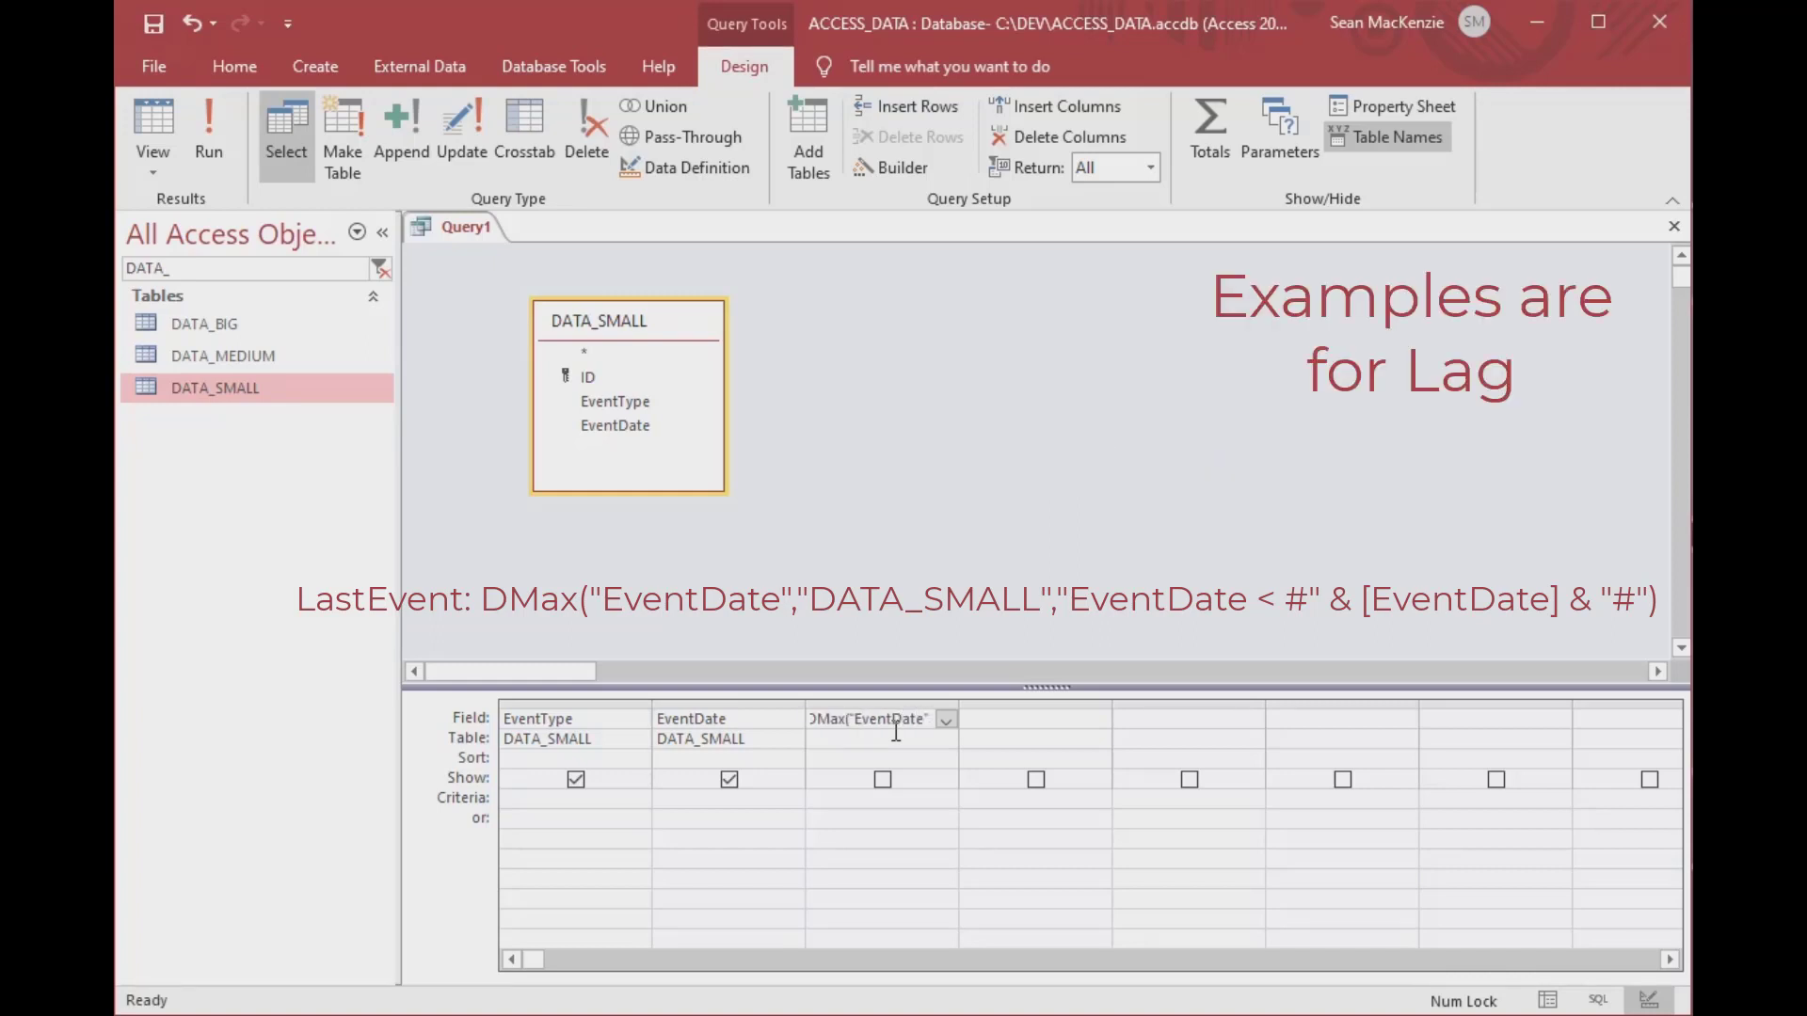
pyautogui.write('", "')
pyautogui.press('capslock')
pyautogui.write('DATA')
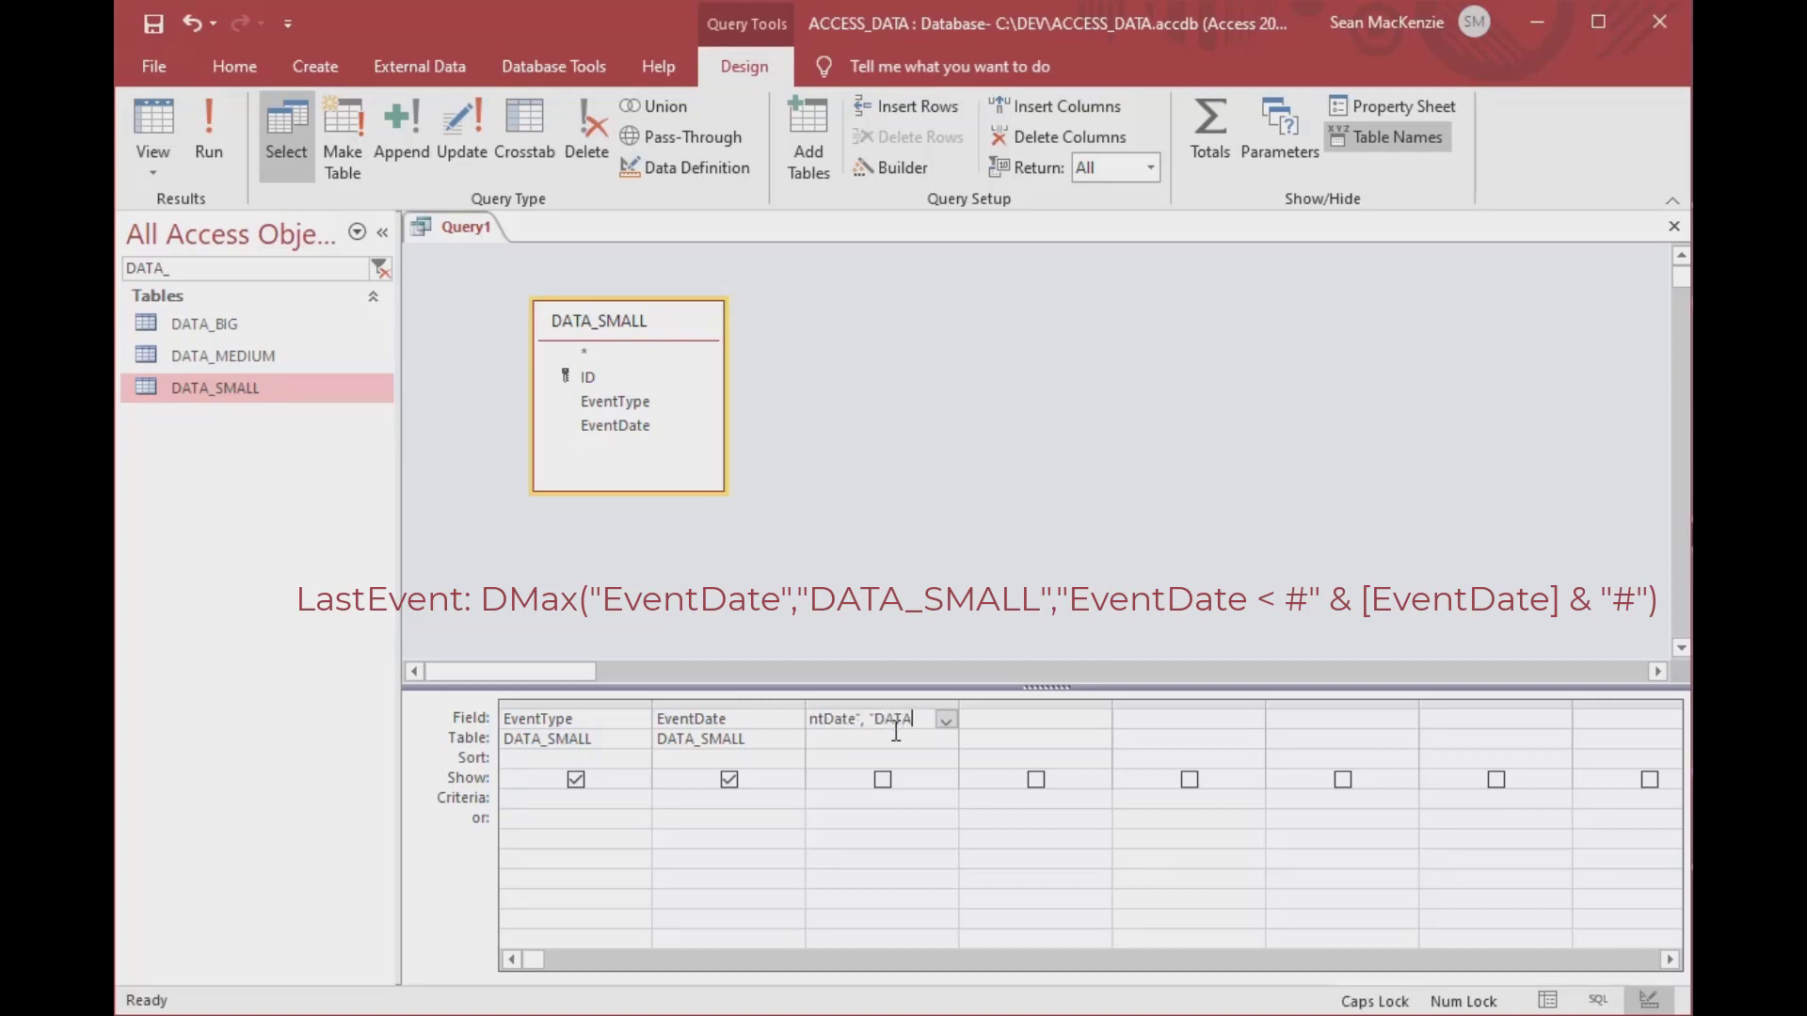
pyautogui.write('_SMALL",')
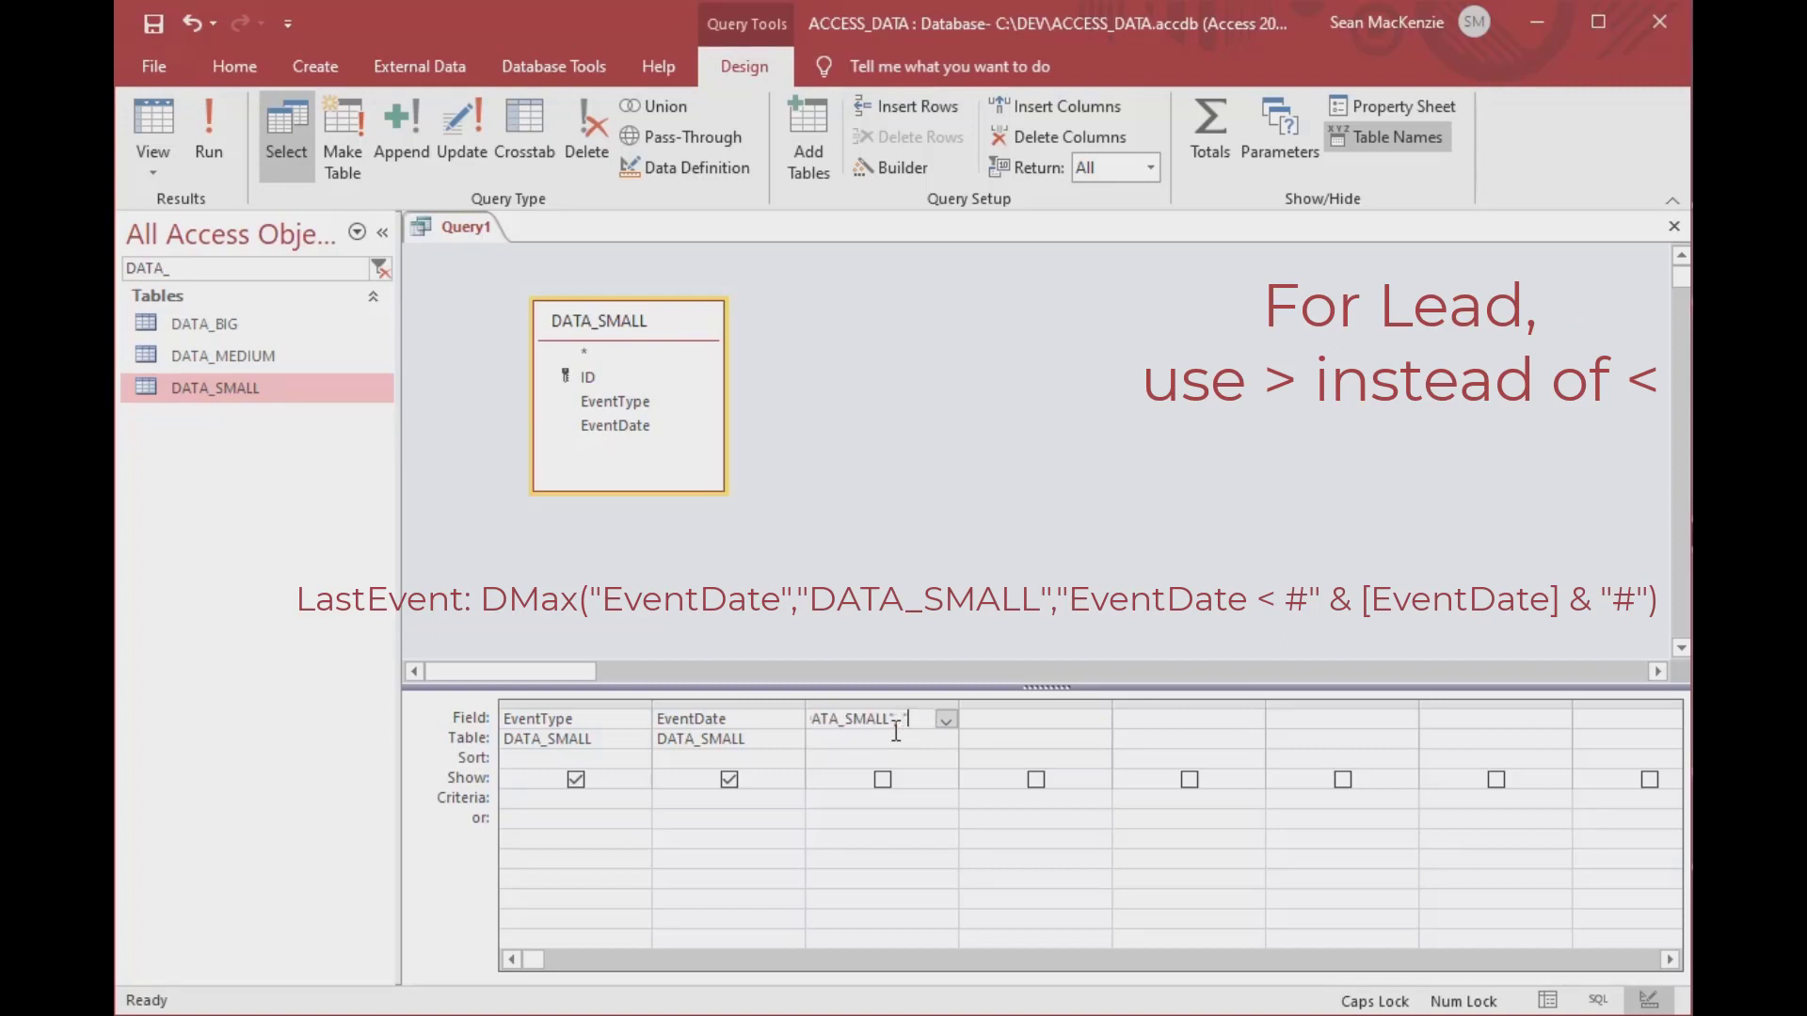
# - Complete the DMax function with the criteria "EventDate < #" & [EventDate] & "#" and commit the field
pyautogui.press('capslock')
pyautogui.write('"EventDate')
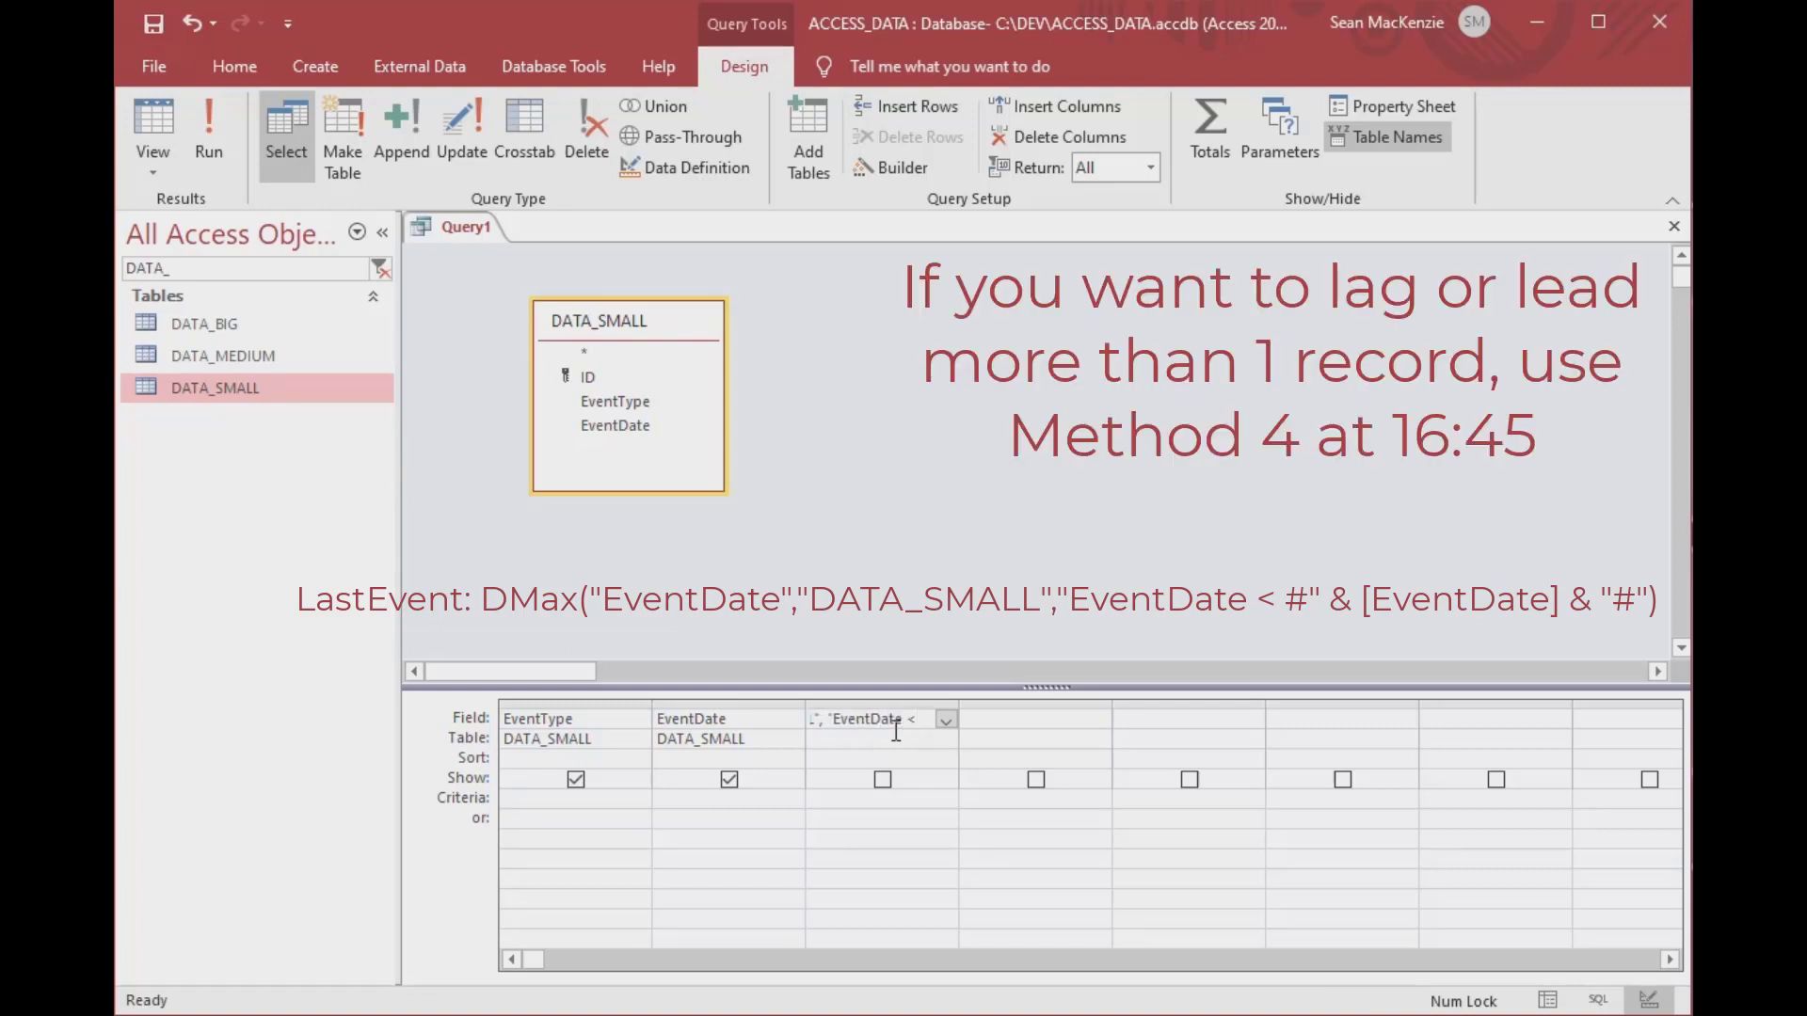
pyautogui.write('< " &')
pyautogui.press('BackSpace')
pyautogui.press('BackSpace')
pyautogui.press('BackSpace')
pyautogui.press('BackSpace')
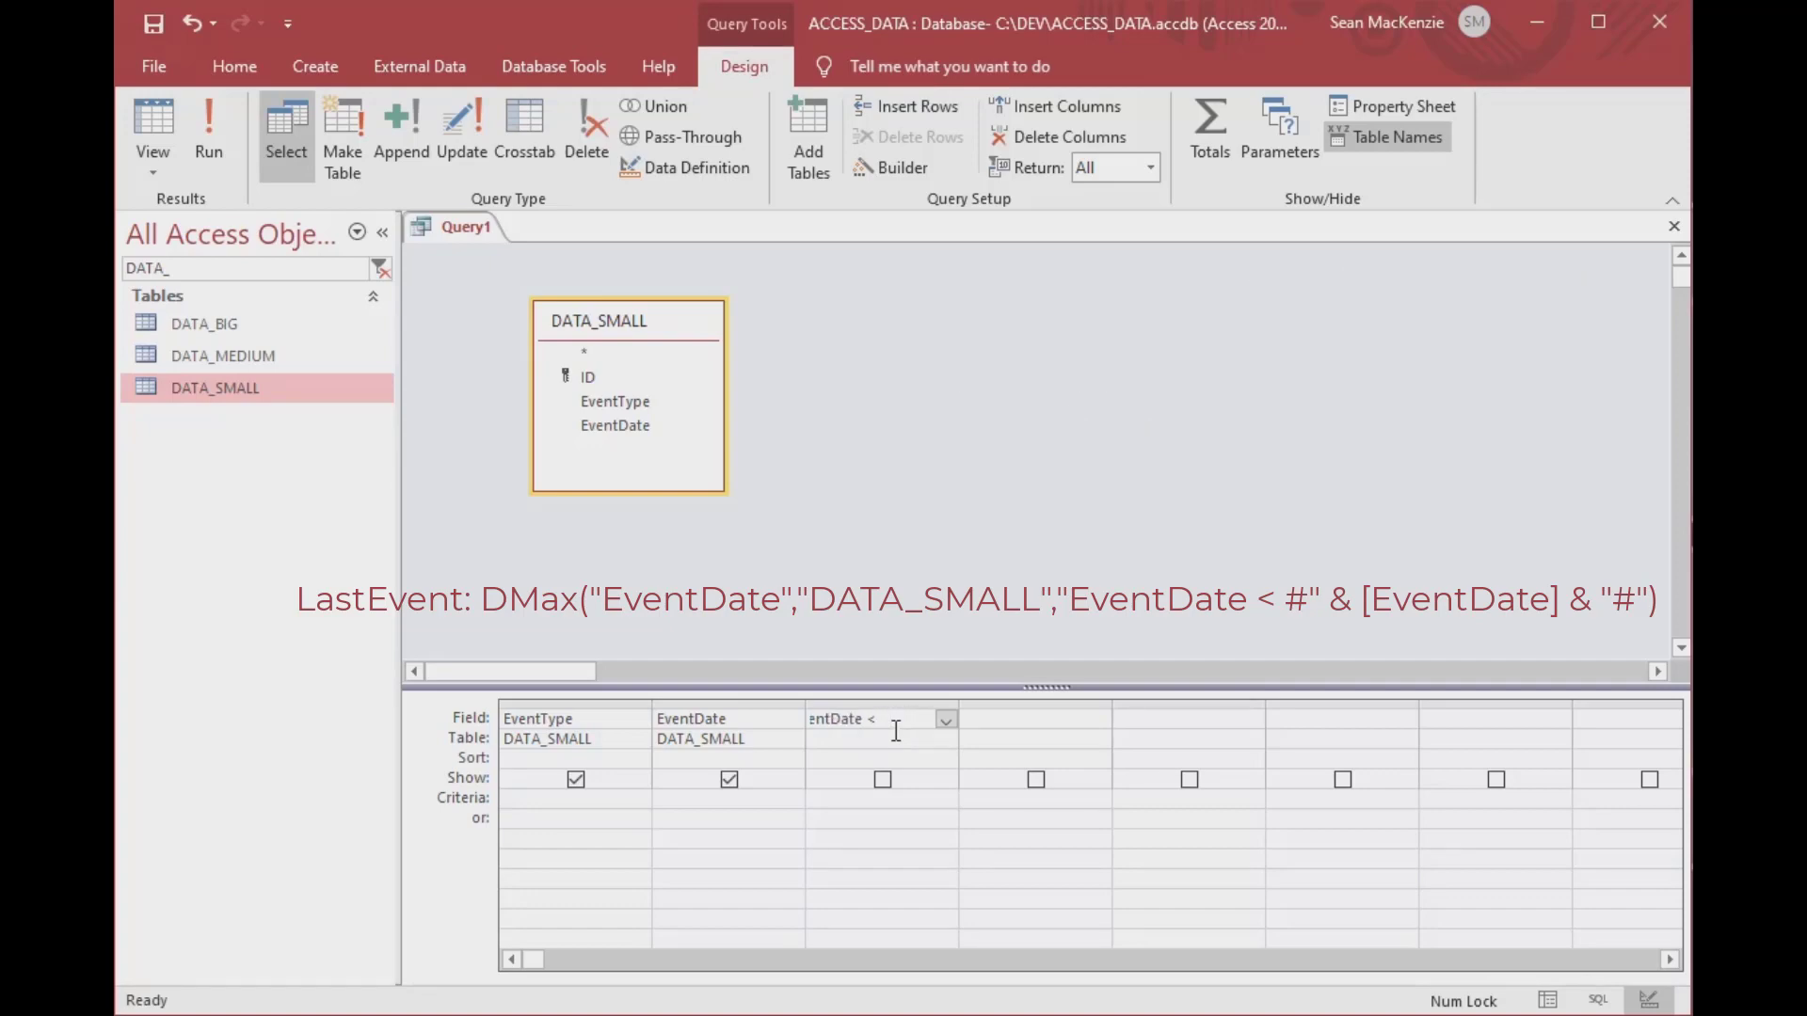
pyautogui.write('#')
pyautogui.write('" & Ev')
pyautogui.write('EventDate')
pyautogui.write('] & ')
pyautogui.write('"')
pyautogui.write('#')
pyautogui.press('Tab')
pyautogui.click(897, 722)
# - Show the query's results as a datasheet and compare LastEvent with EventDate in the first two records
pyautogui.click(150, 122)
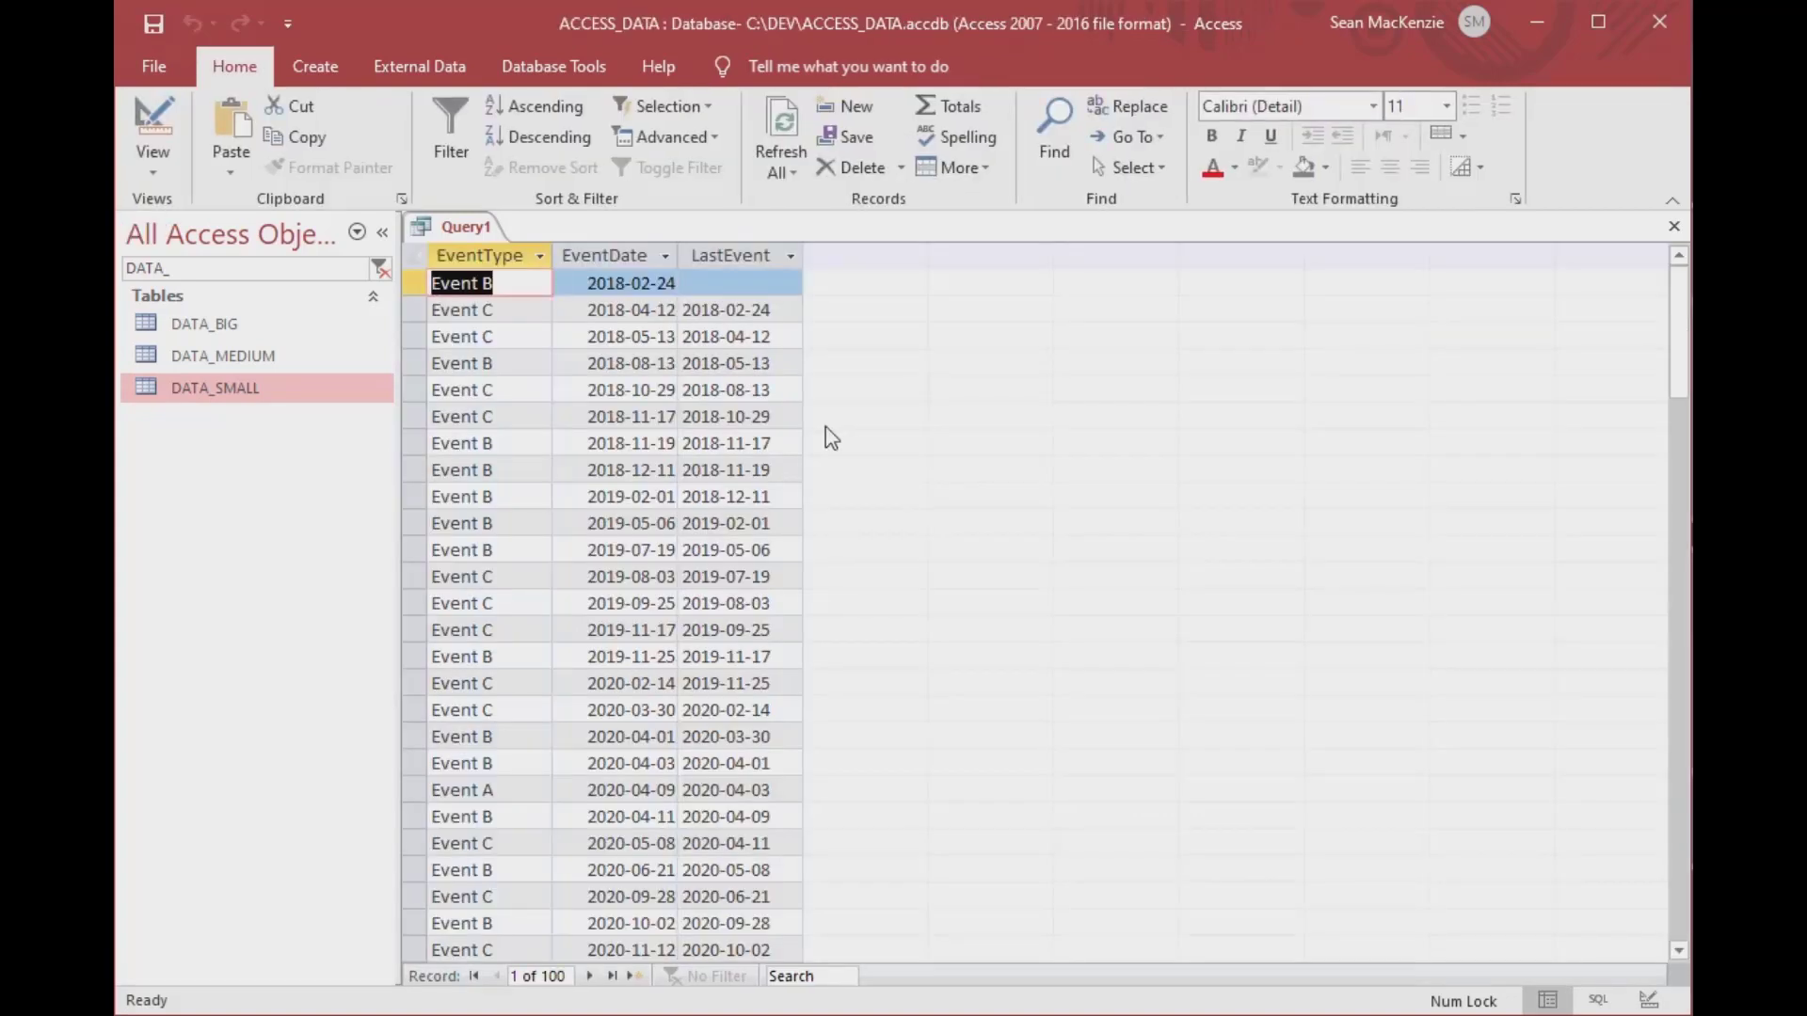
pyautogui.click(739, 284)
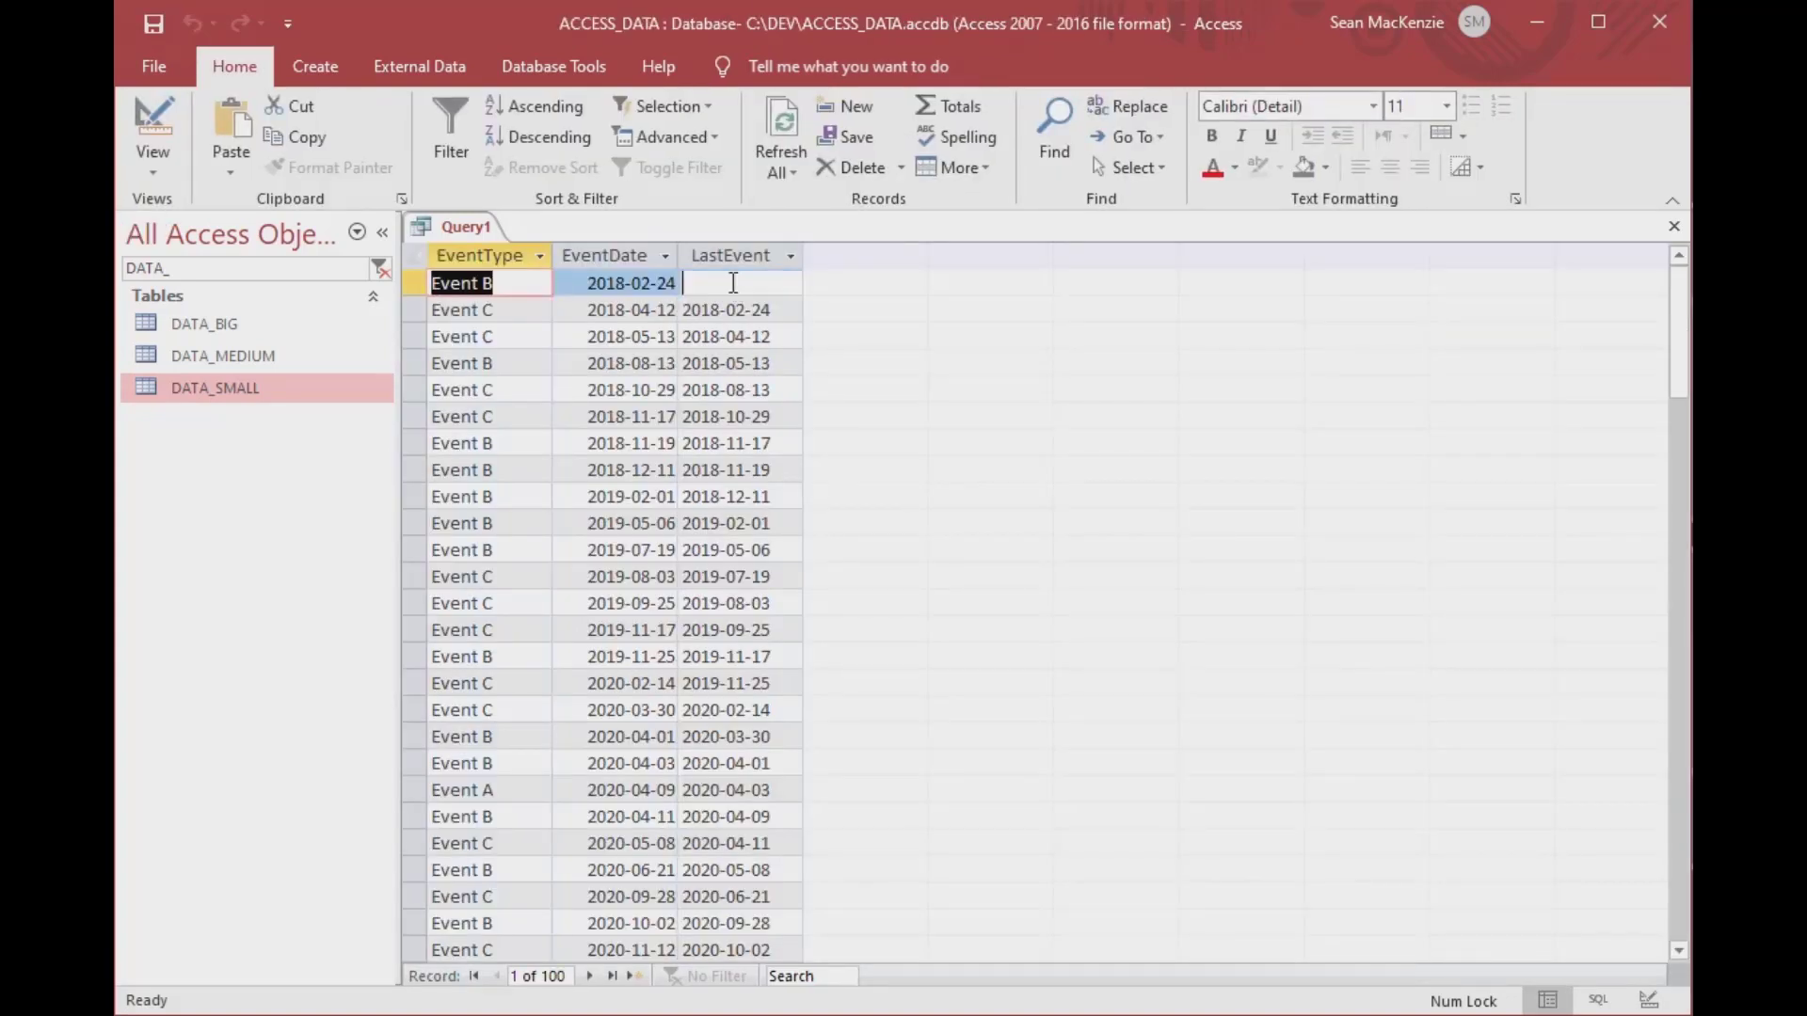
pyautogui.click(584, 308)
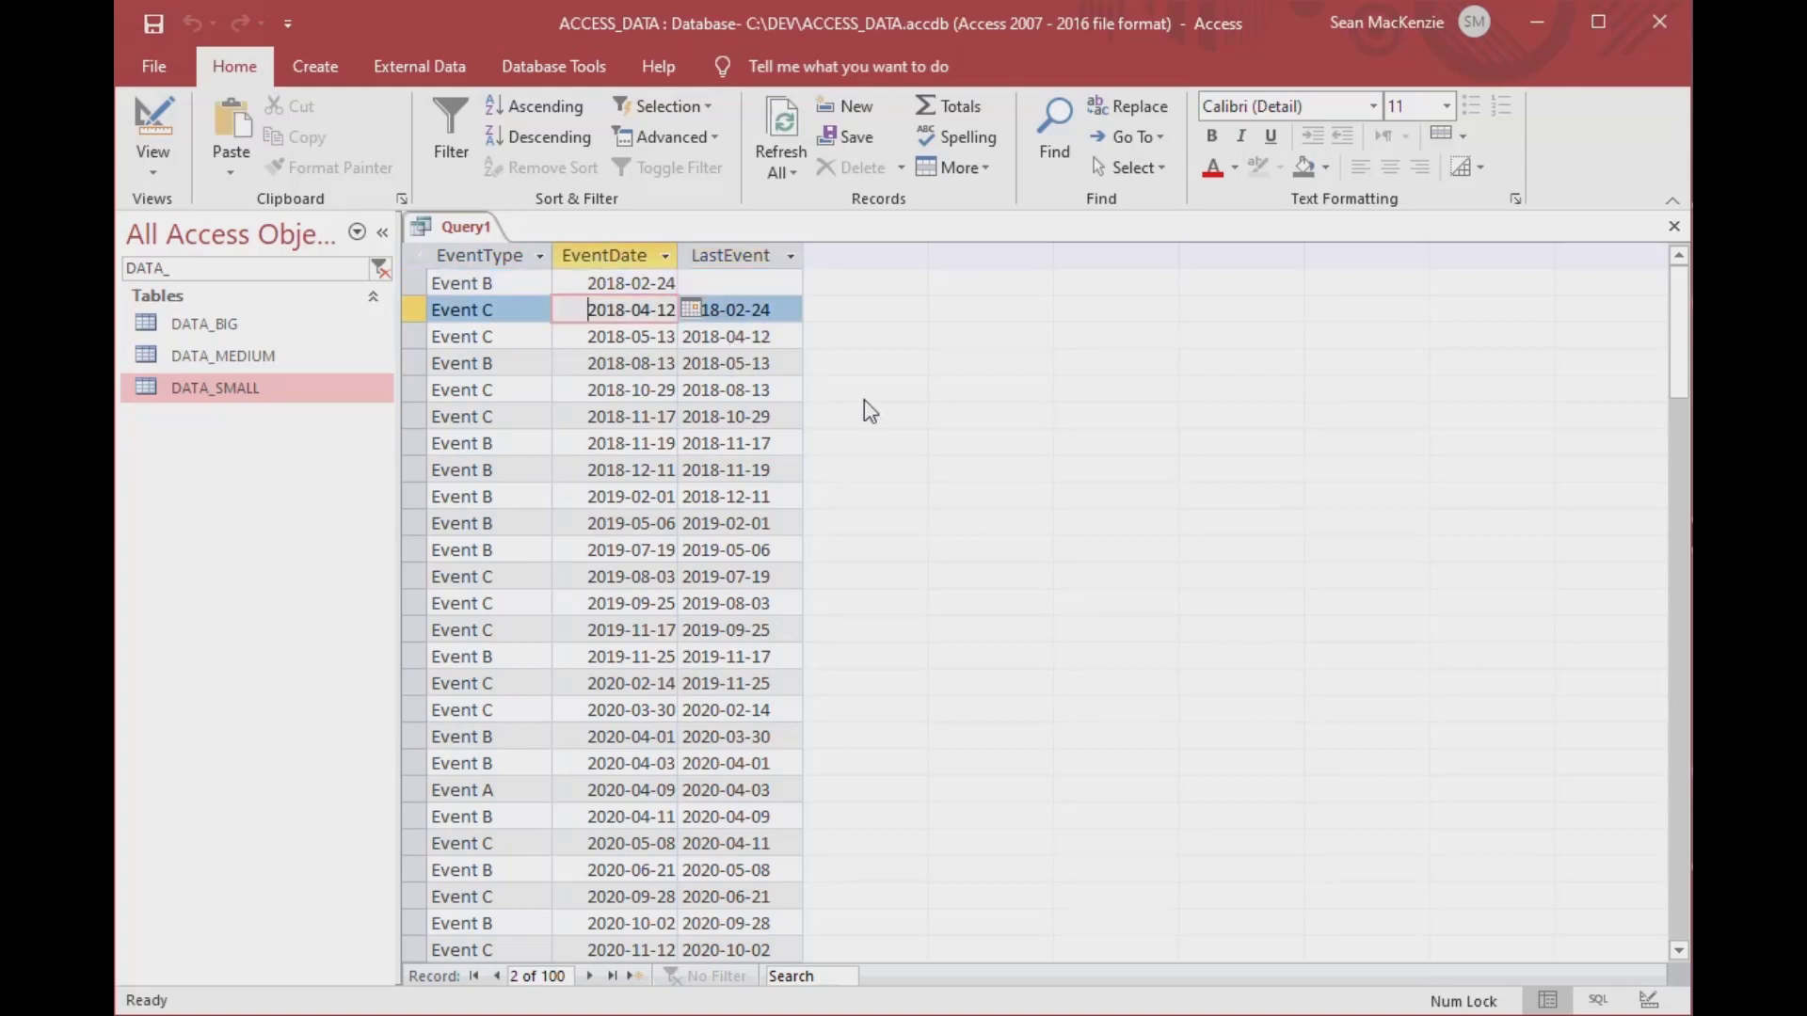
# - Compare LastEvent with the preceding record's EventDate around records 50 and 51, and again in the second and third records
pyautogui.press('pagedown')
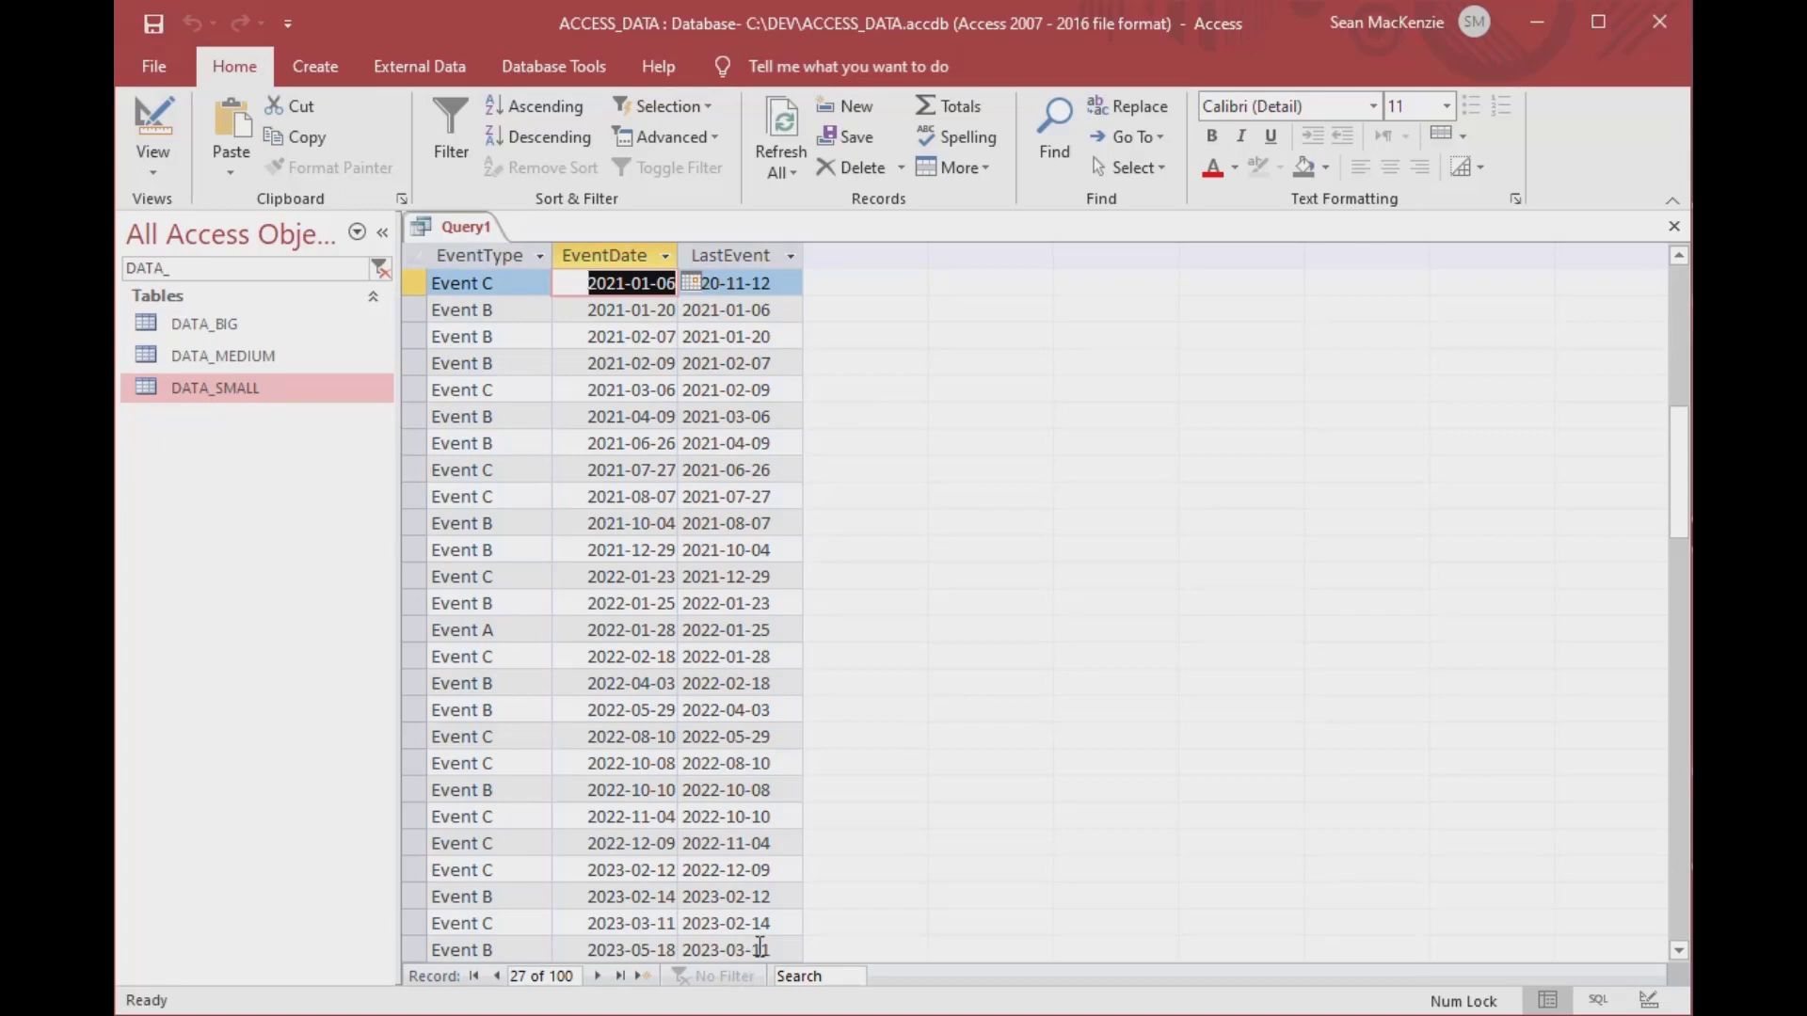
pyautogui.click(680, 949)
pyautogui.click(585, 921)
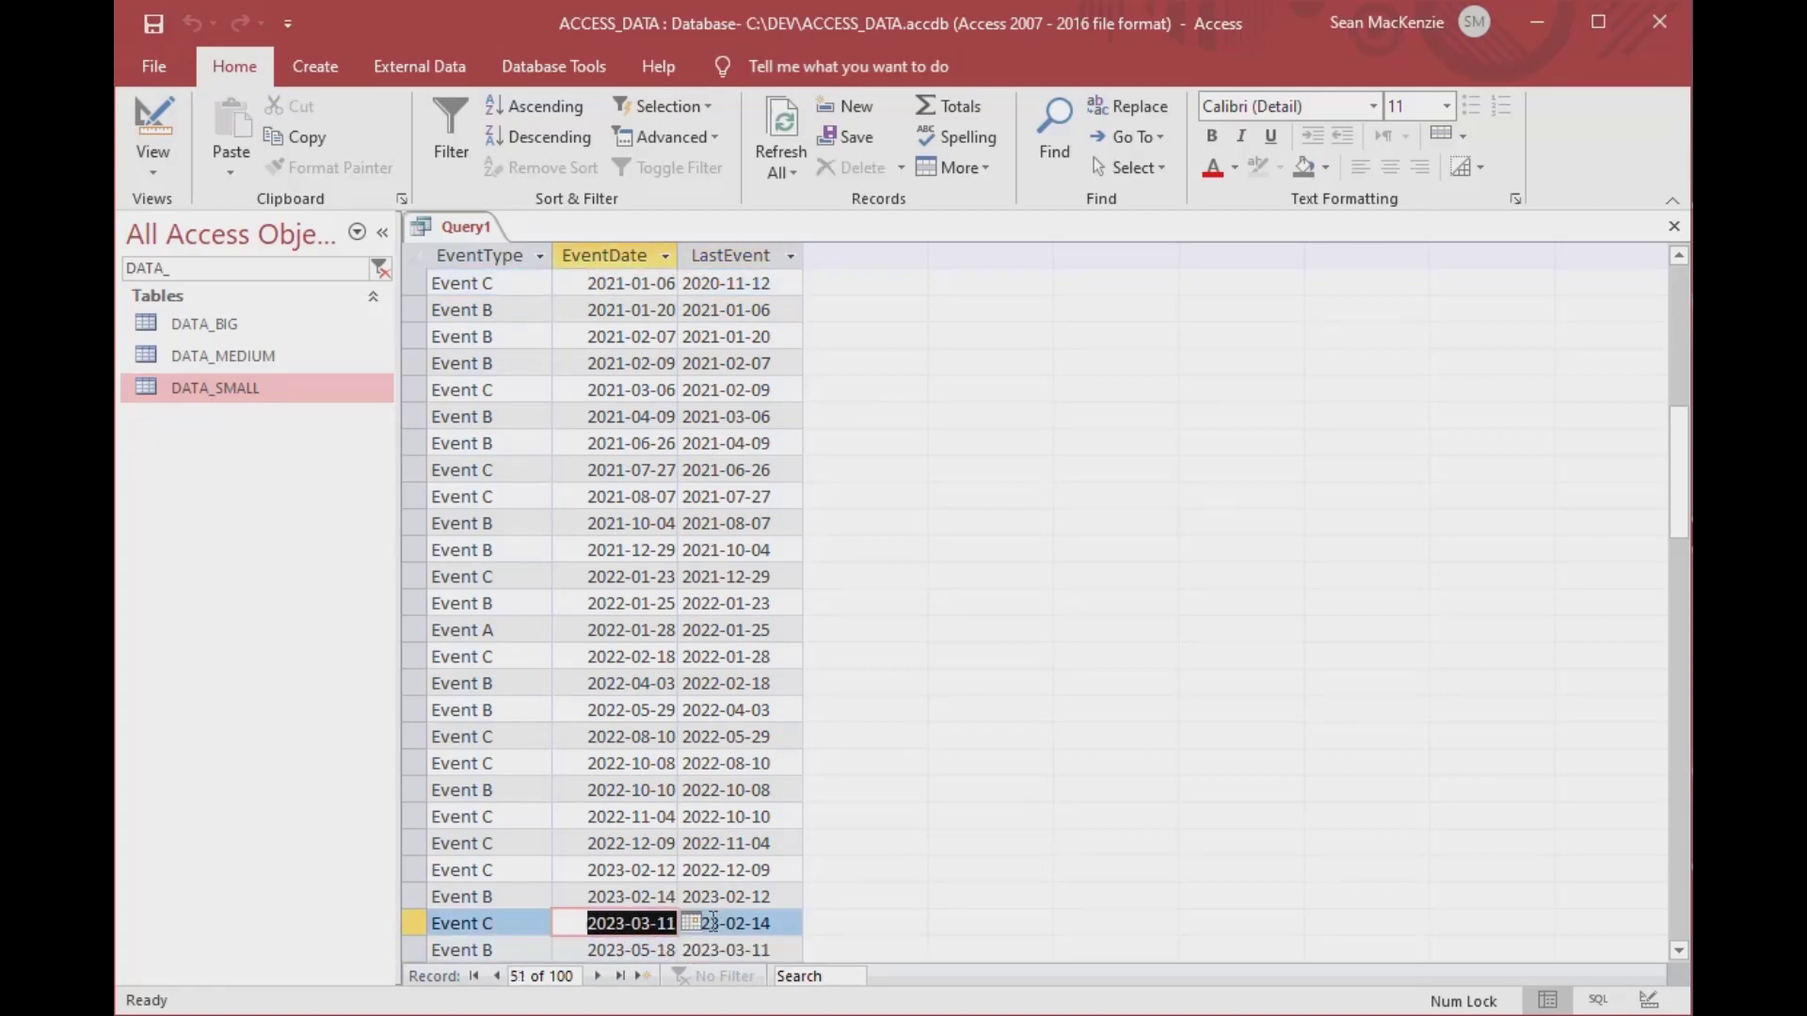
pyautogui.click(681, 922)
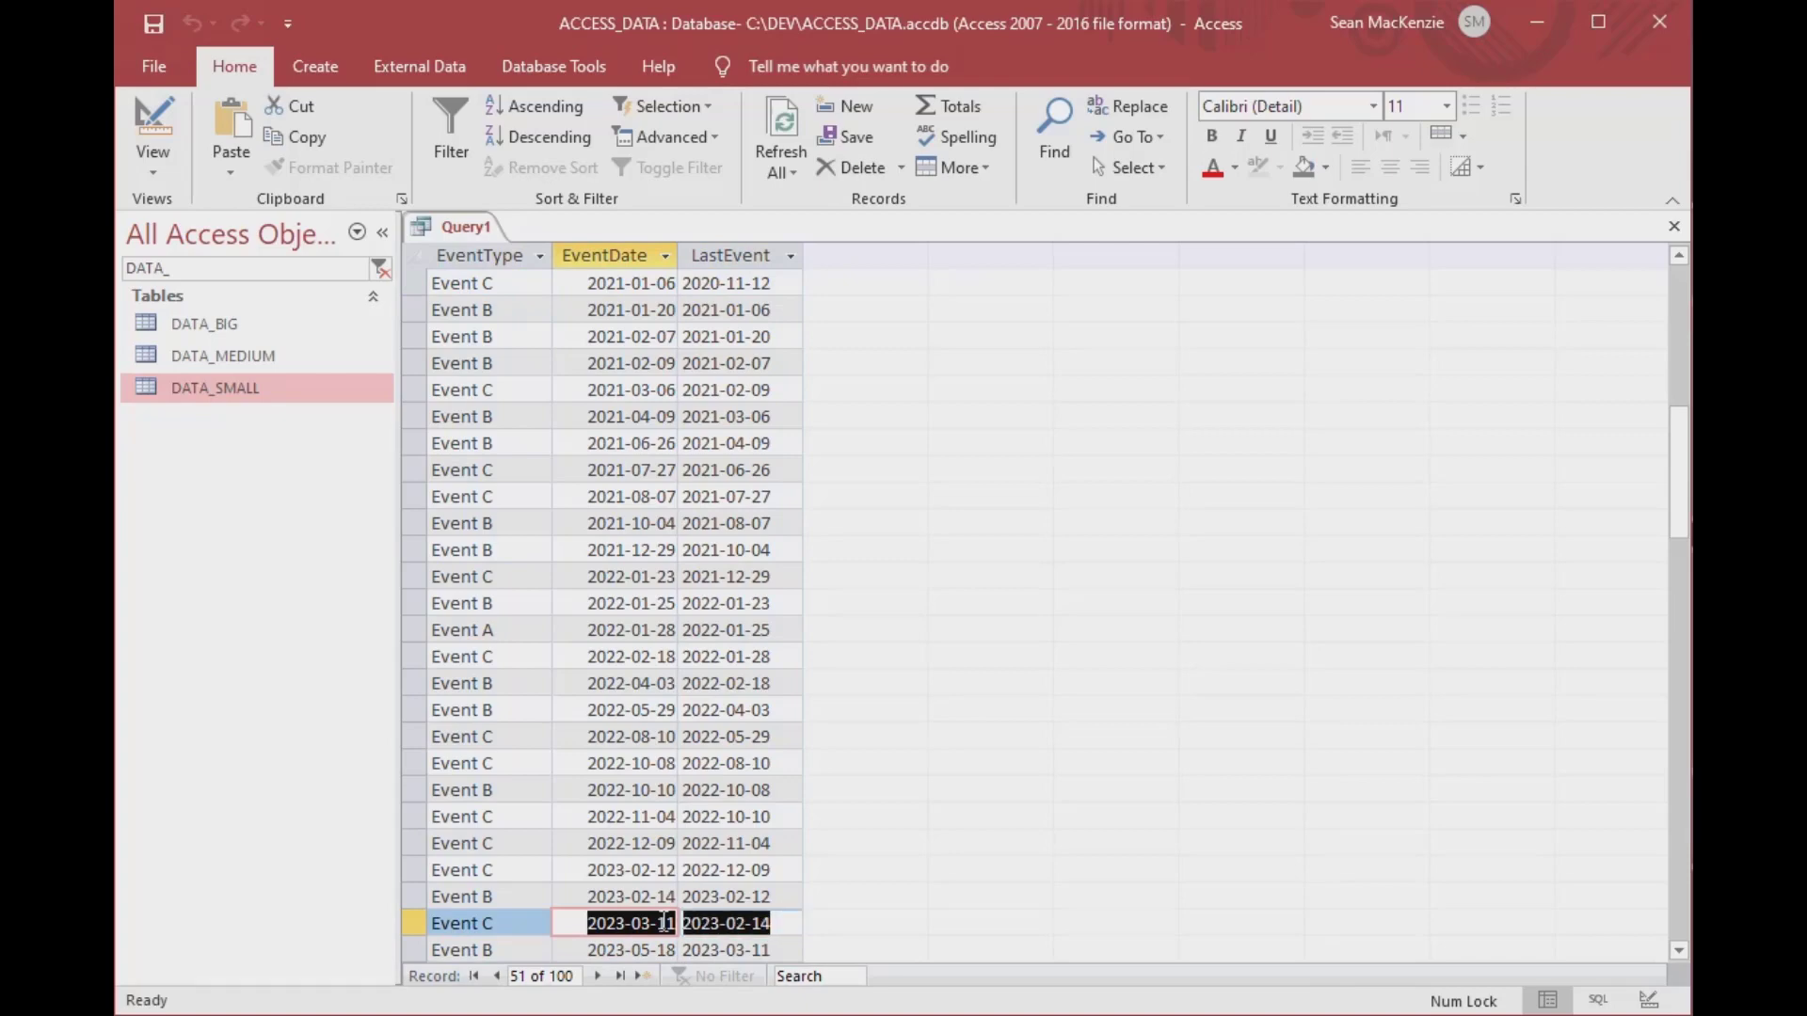
pyautogui.moveTo(735, 891); pyautogui.dragTo(750, 890)
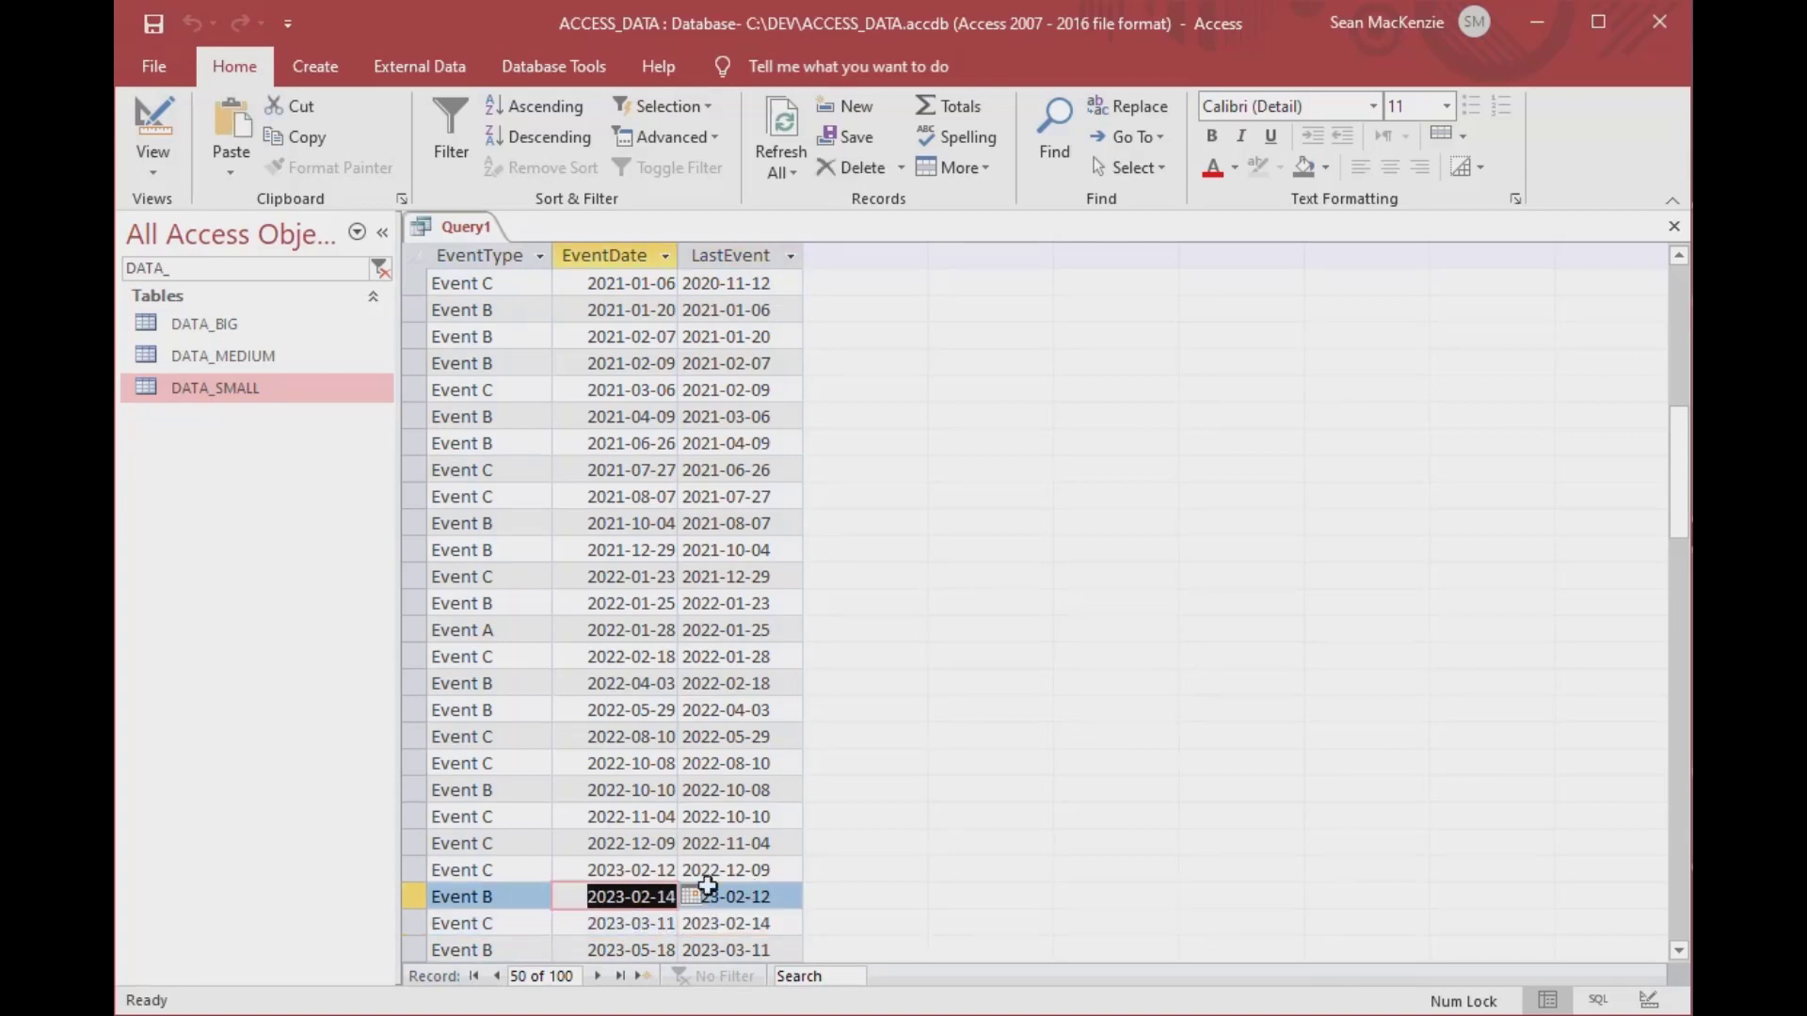
pyautogui.click(474, 976)
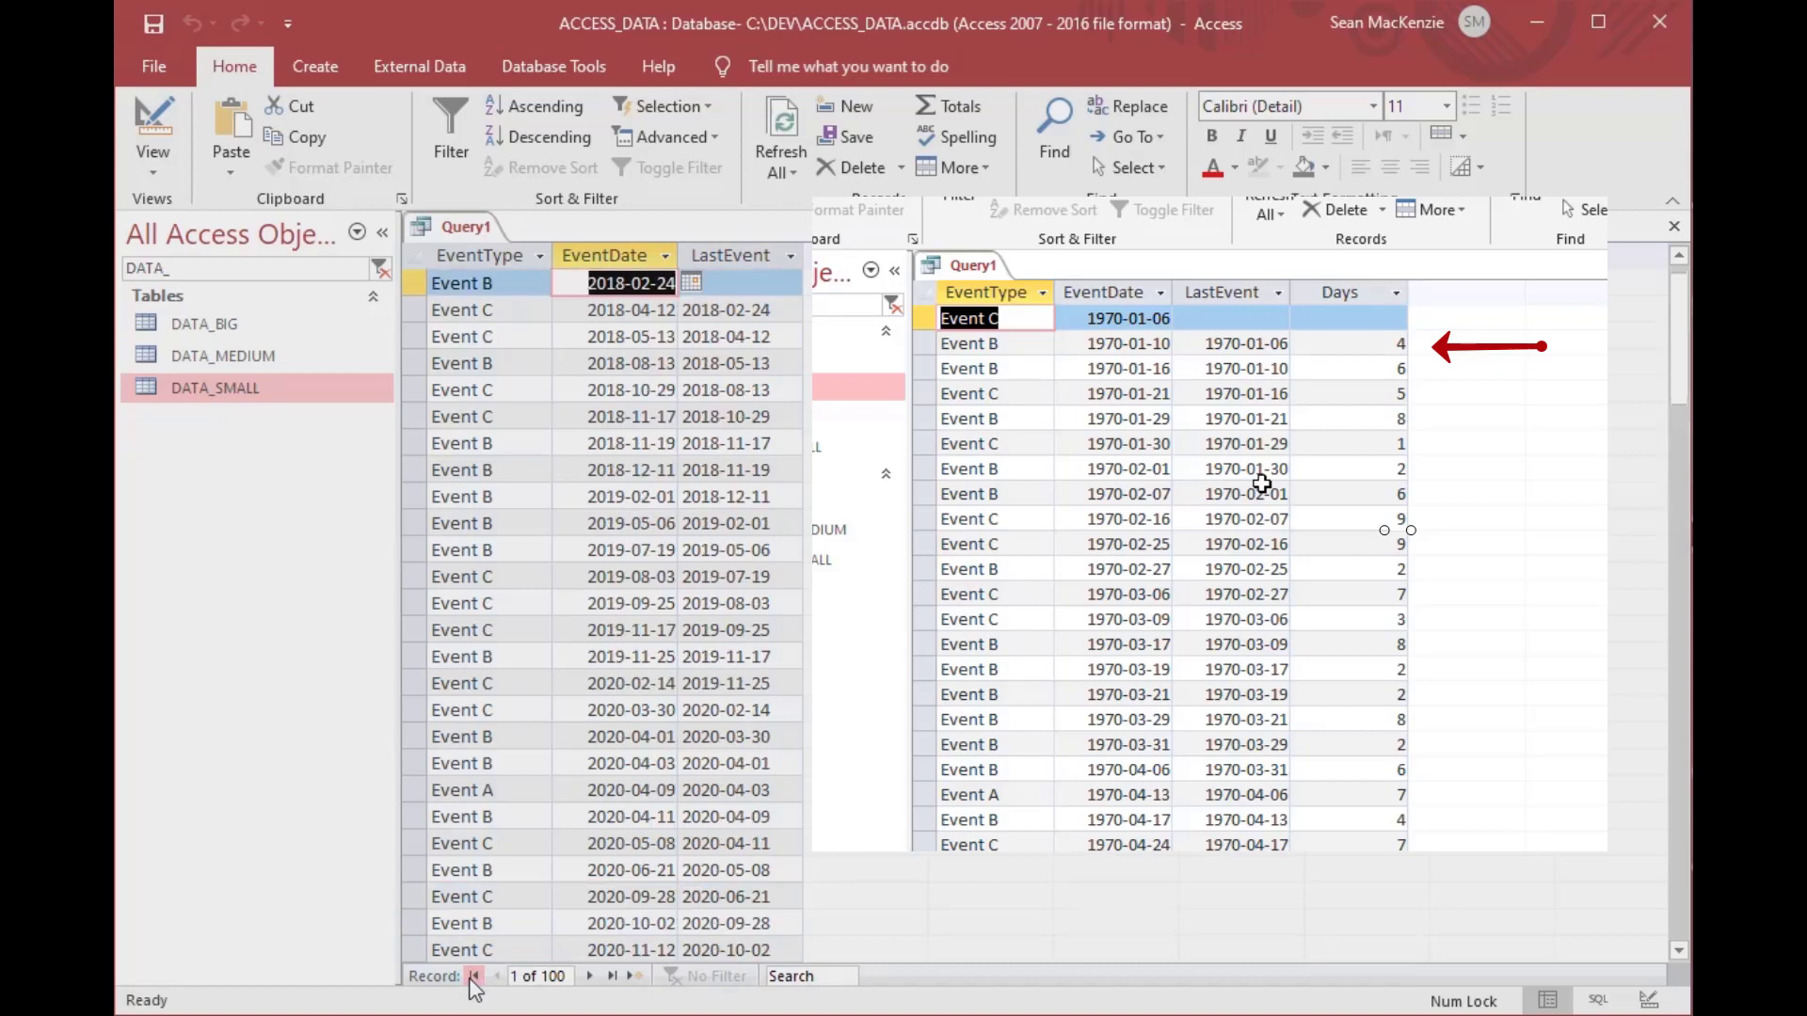
pyautogui.click(585, 310)
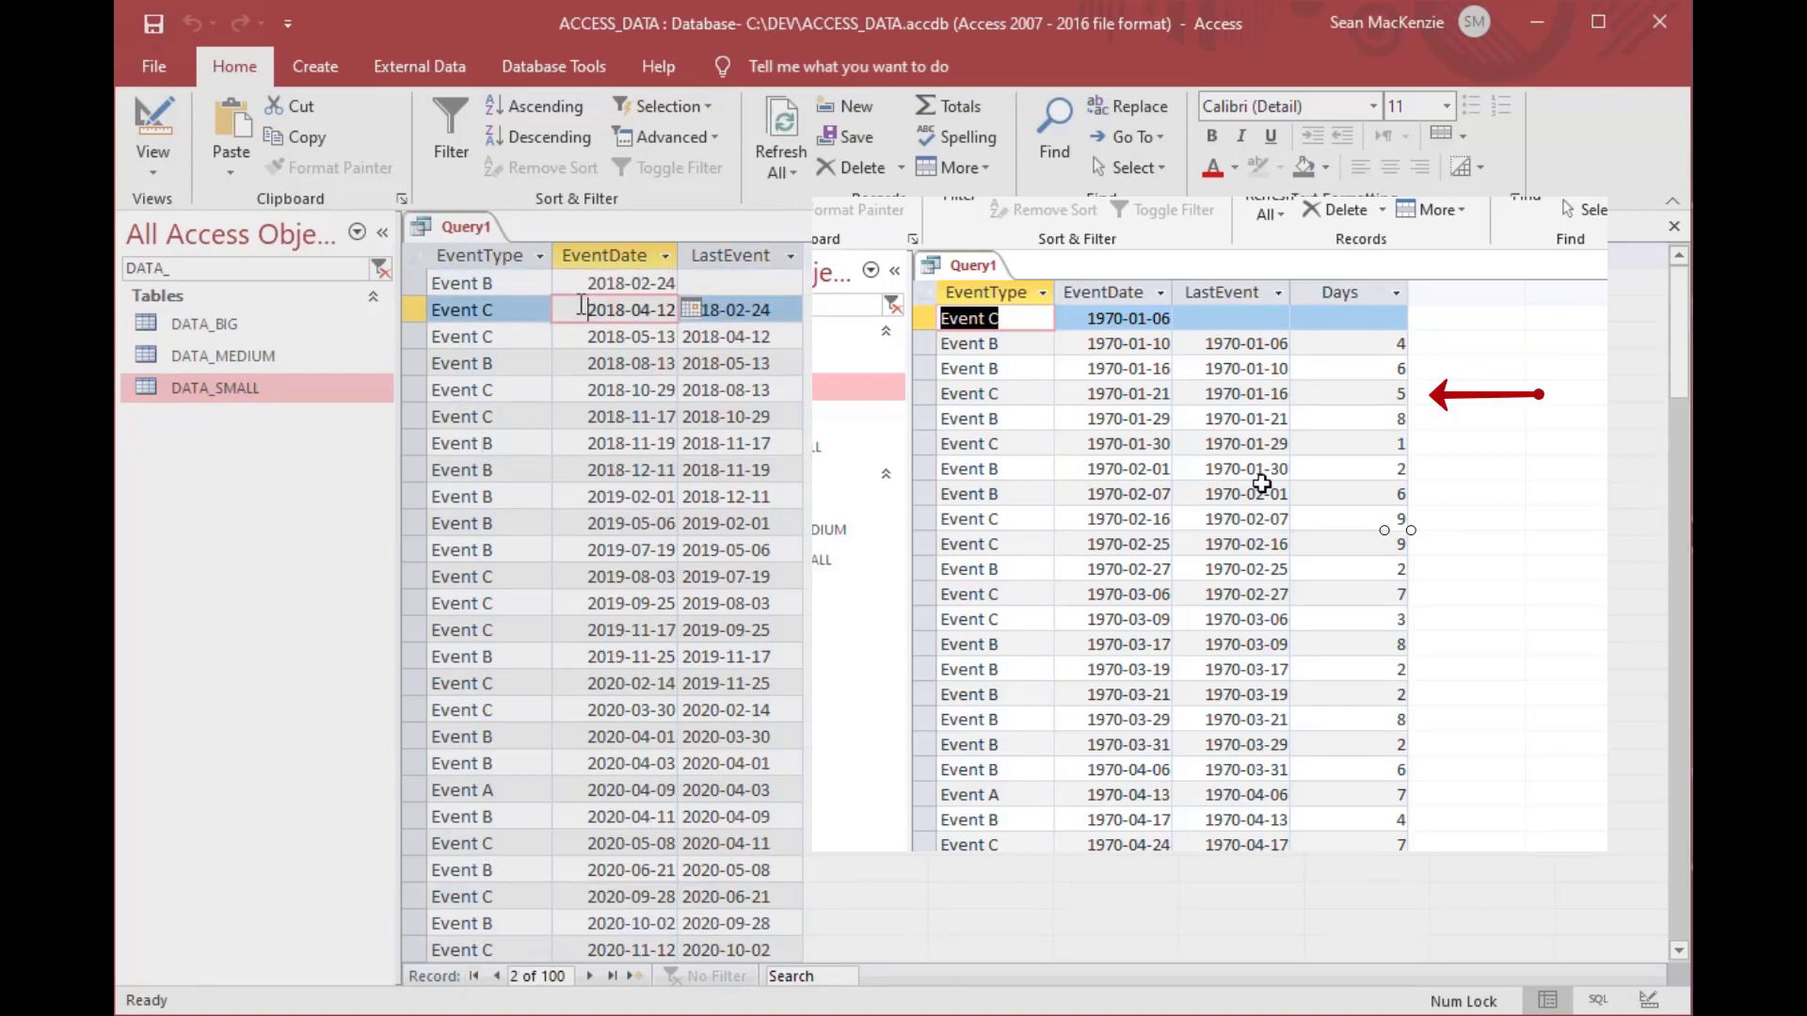
pyautogui.click(772, 336)
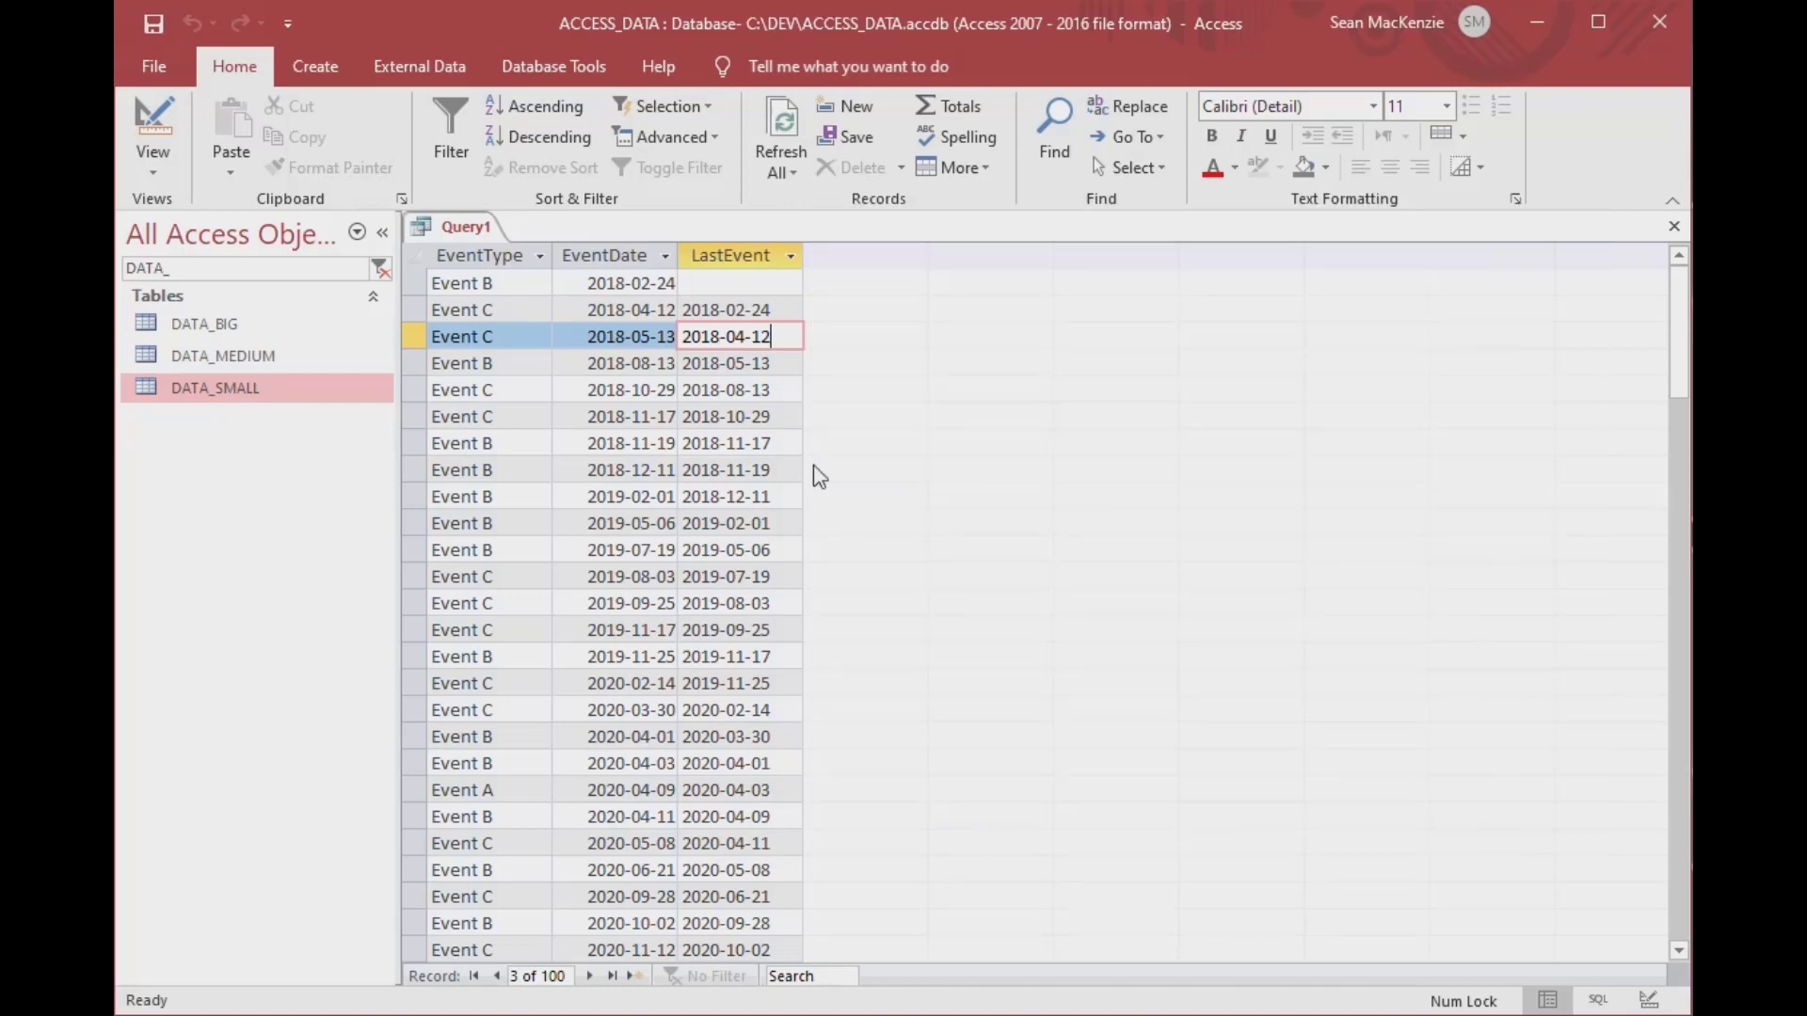
# - Save the query as DATE_SMALL and close it
pyautogui.hotkey('ctrl', 's')
pyautogui.press('capslock')
pyautogui.write('D')
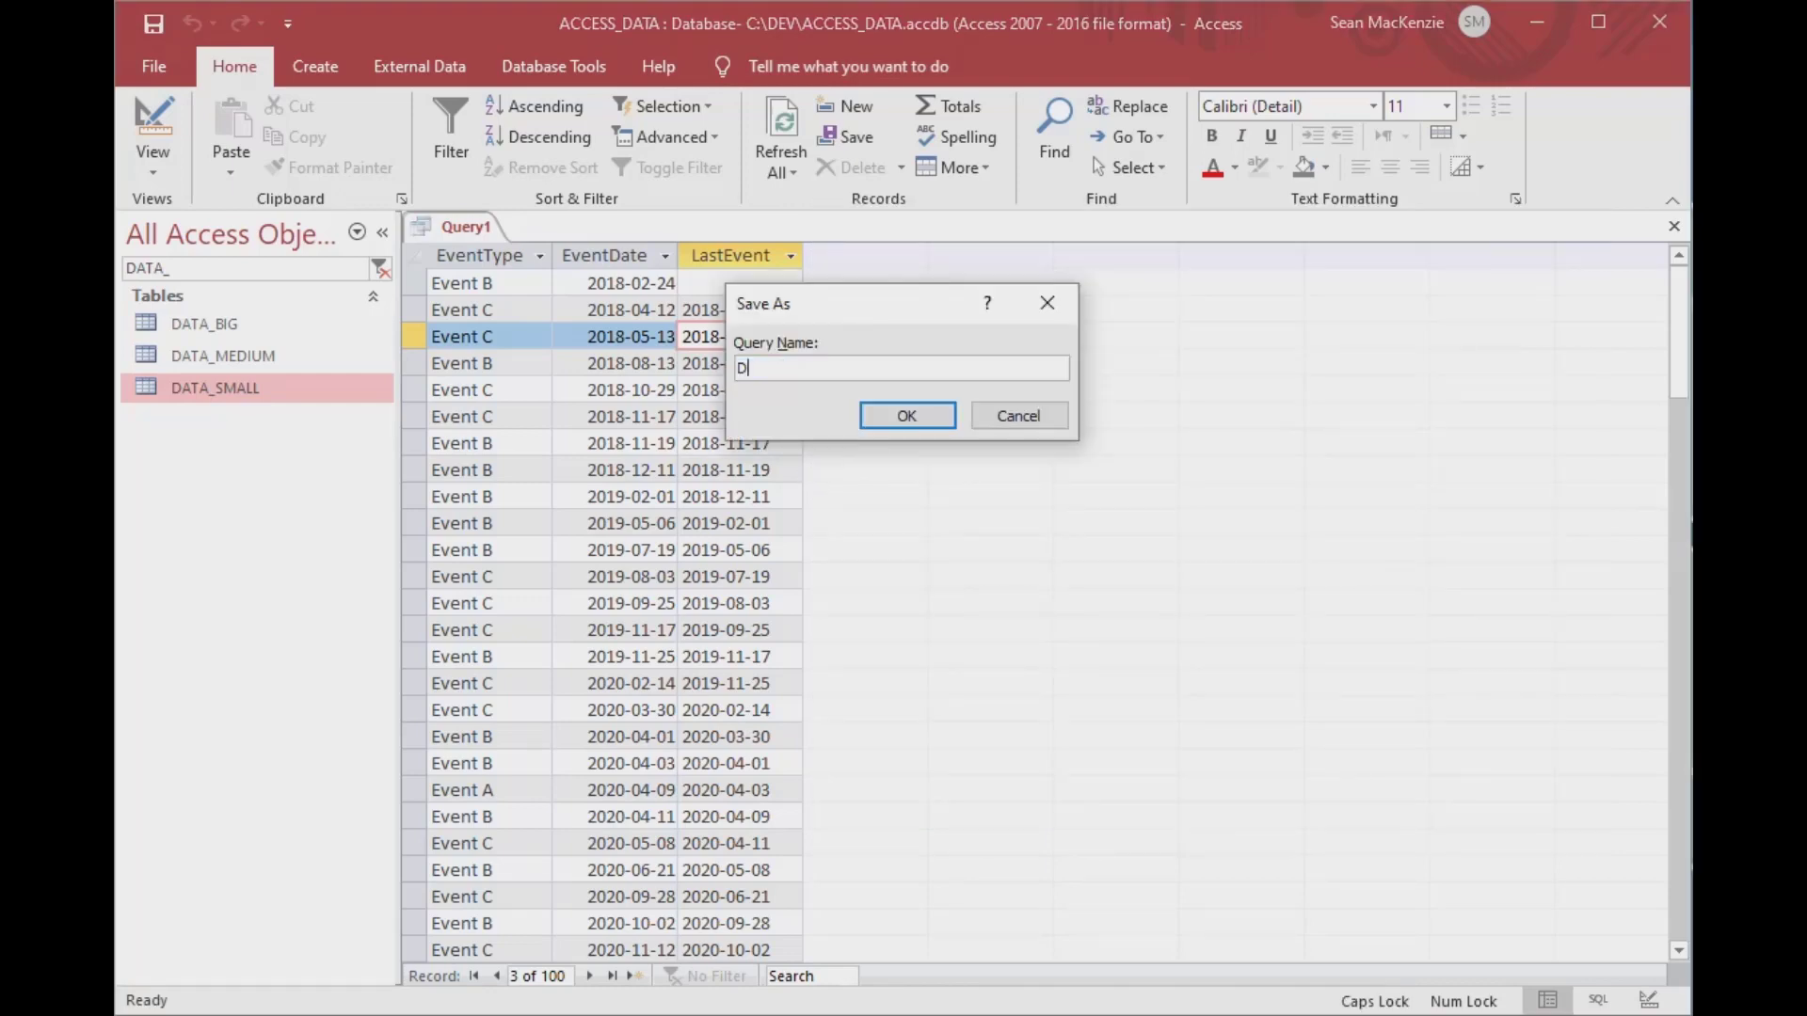
pyautogui.write('ATE_SMALL')
pyautogui.press('Return')
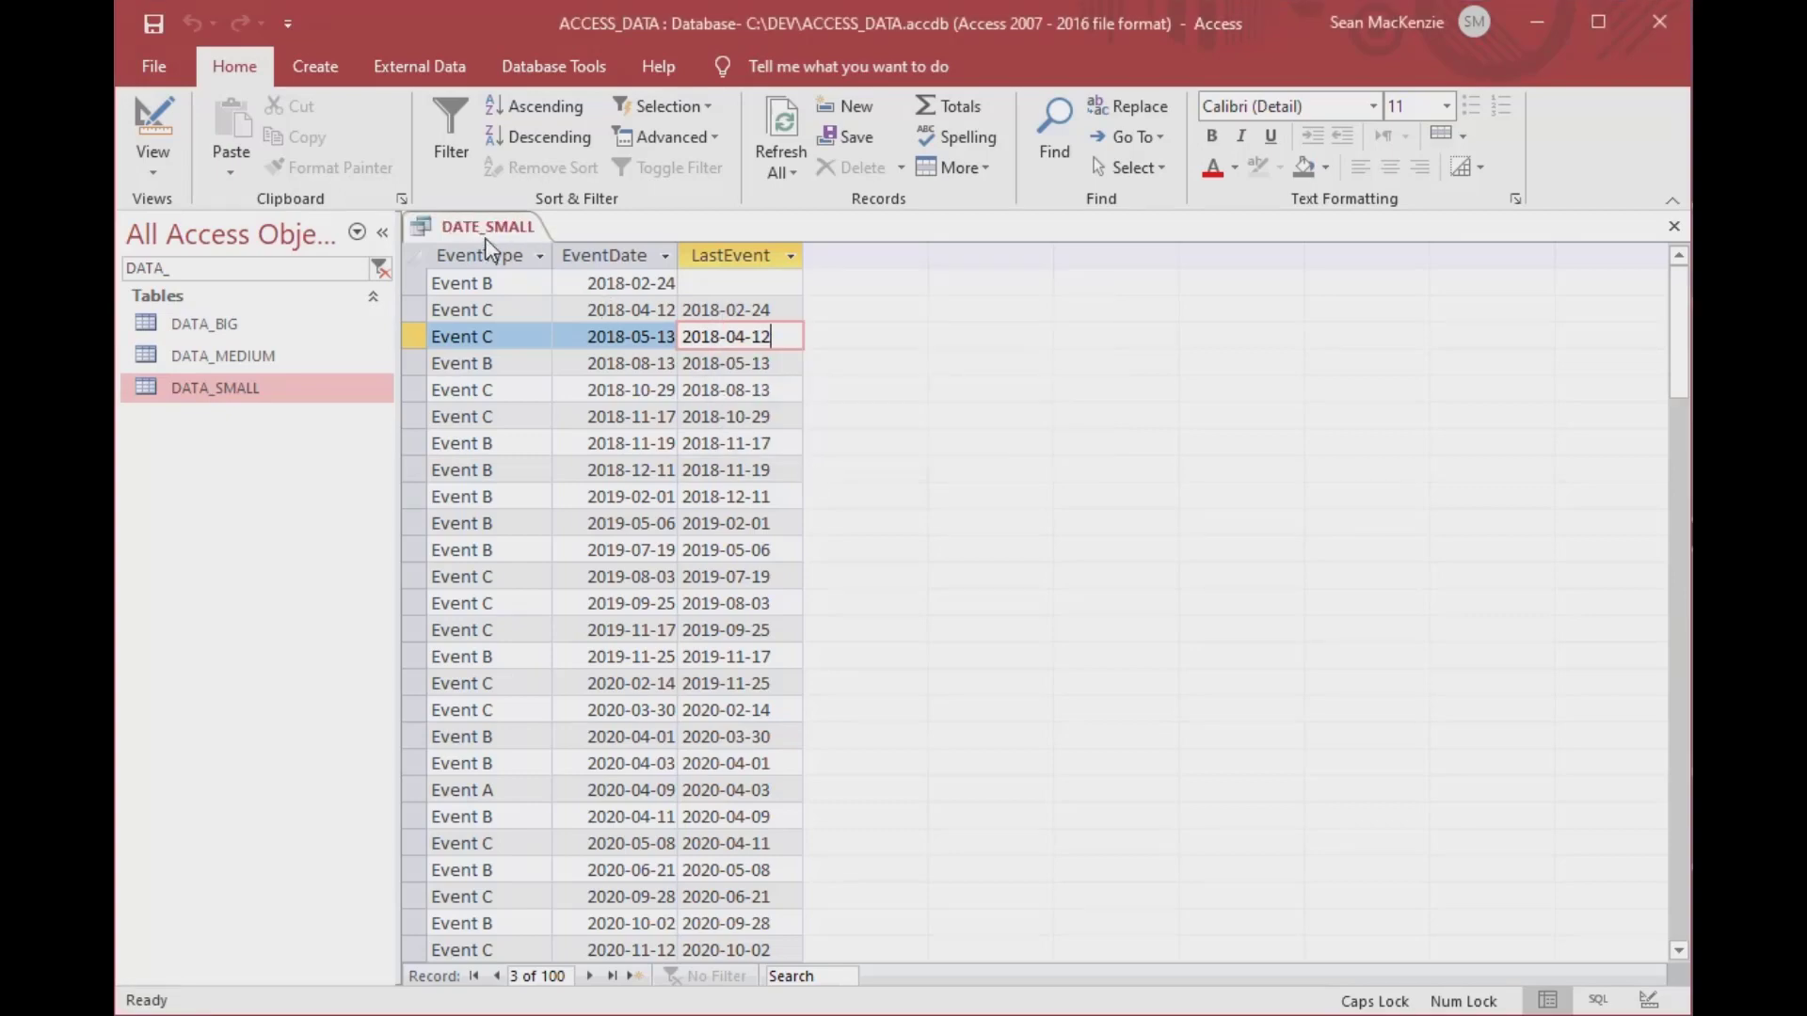
pyautogui.click(1675, 226)
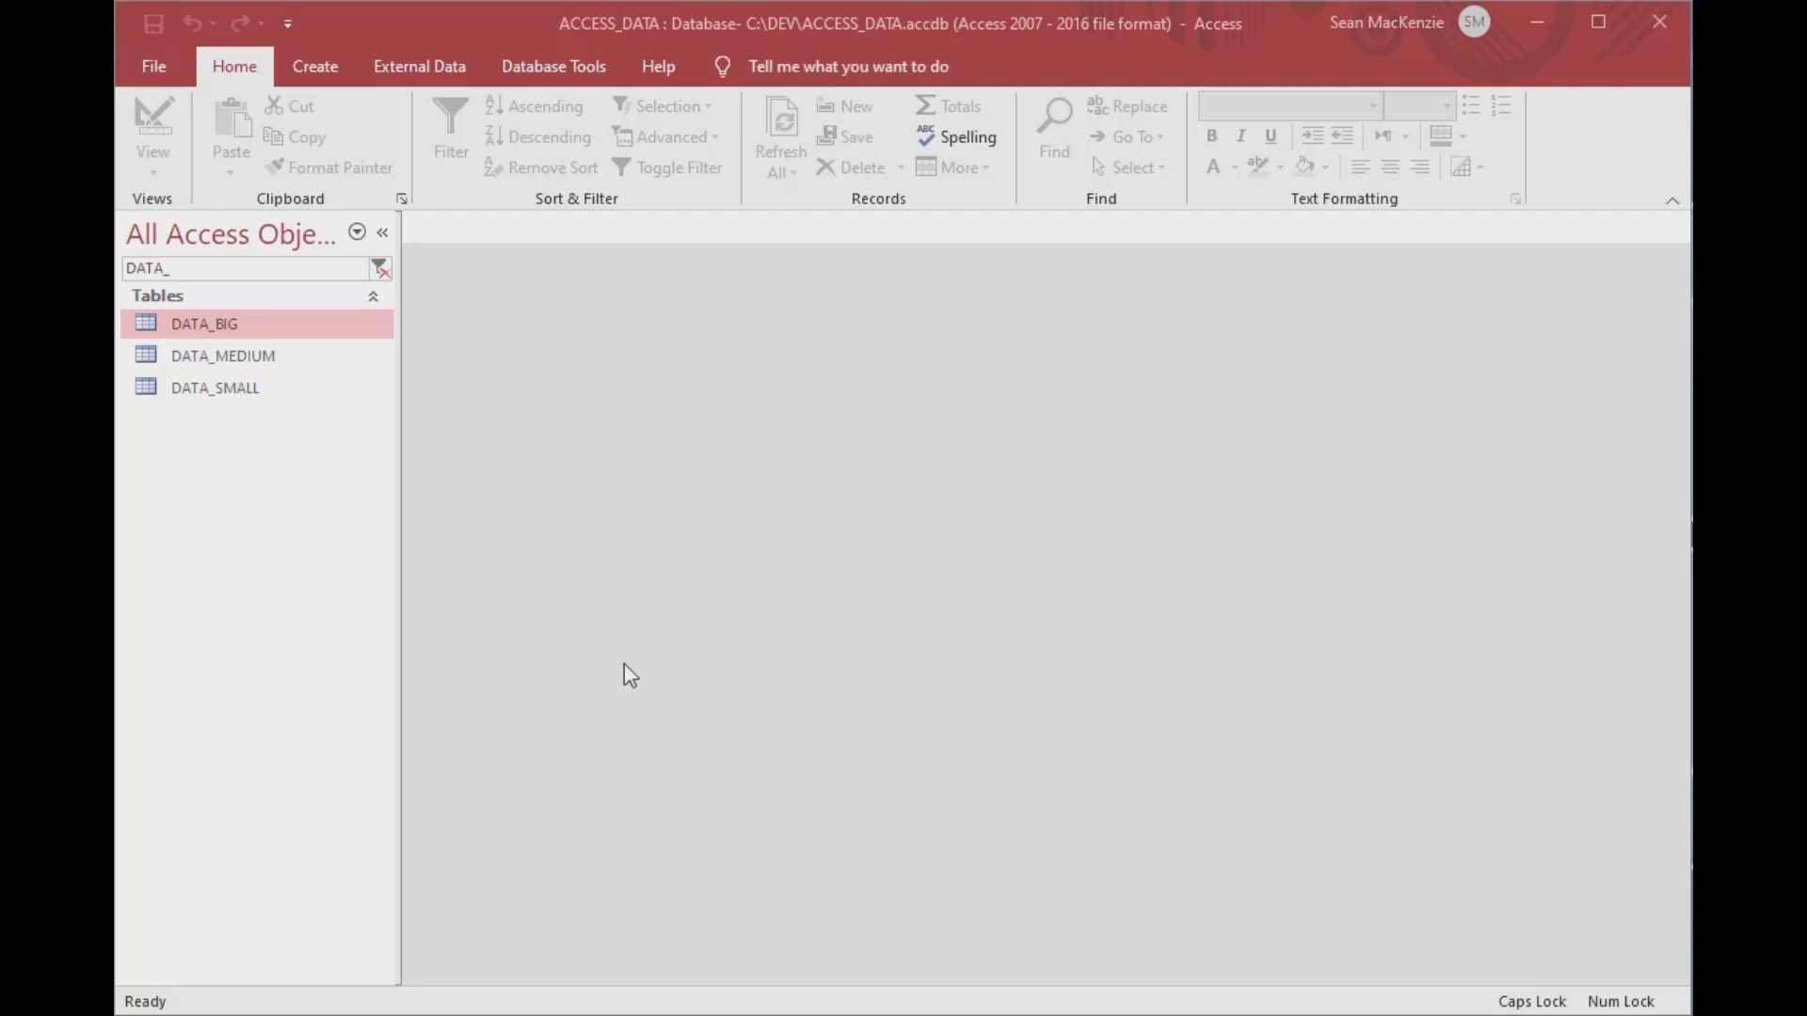
# - Create a query in design view on the DATA_MEDIUM table with the EventType and EventDate fields
pyautogui.click(311, 69)
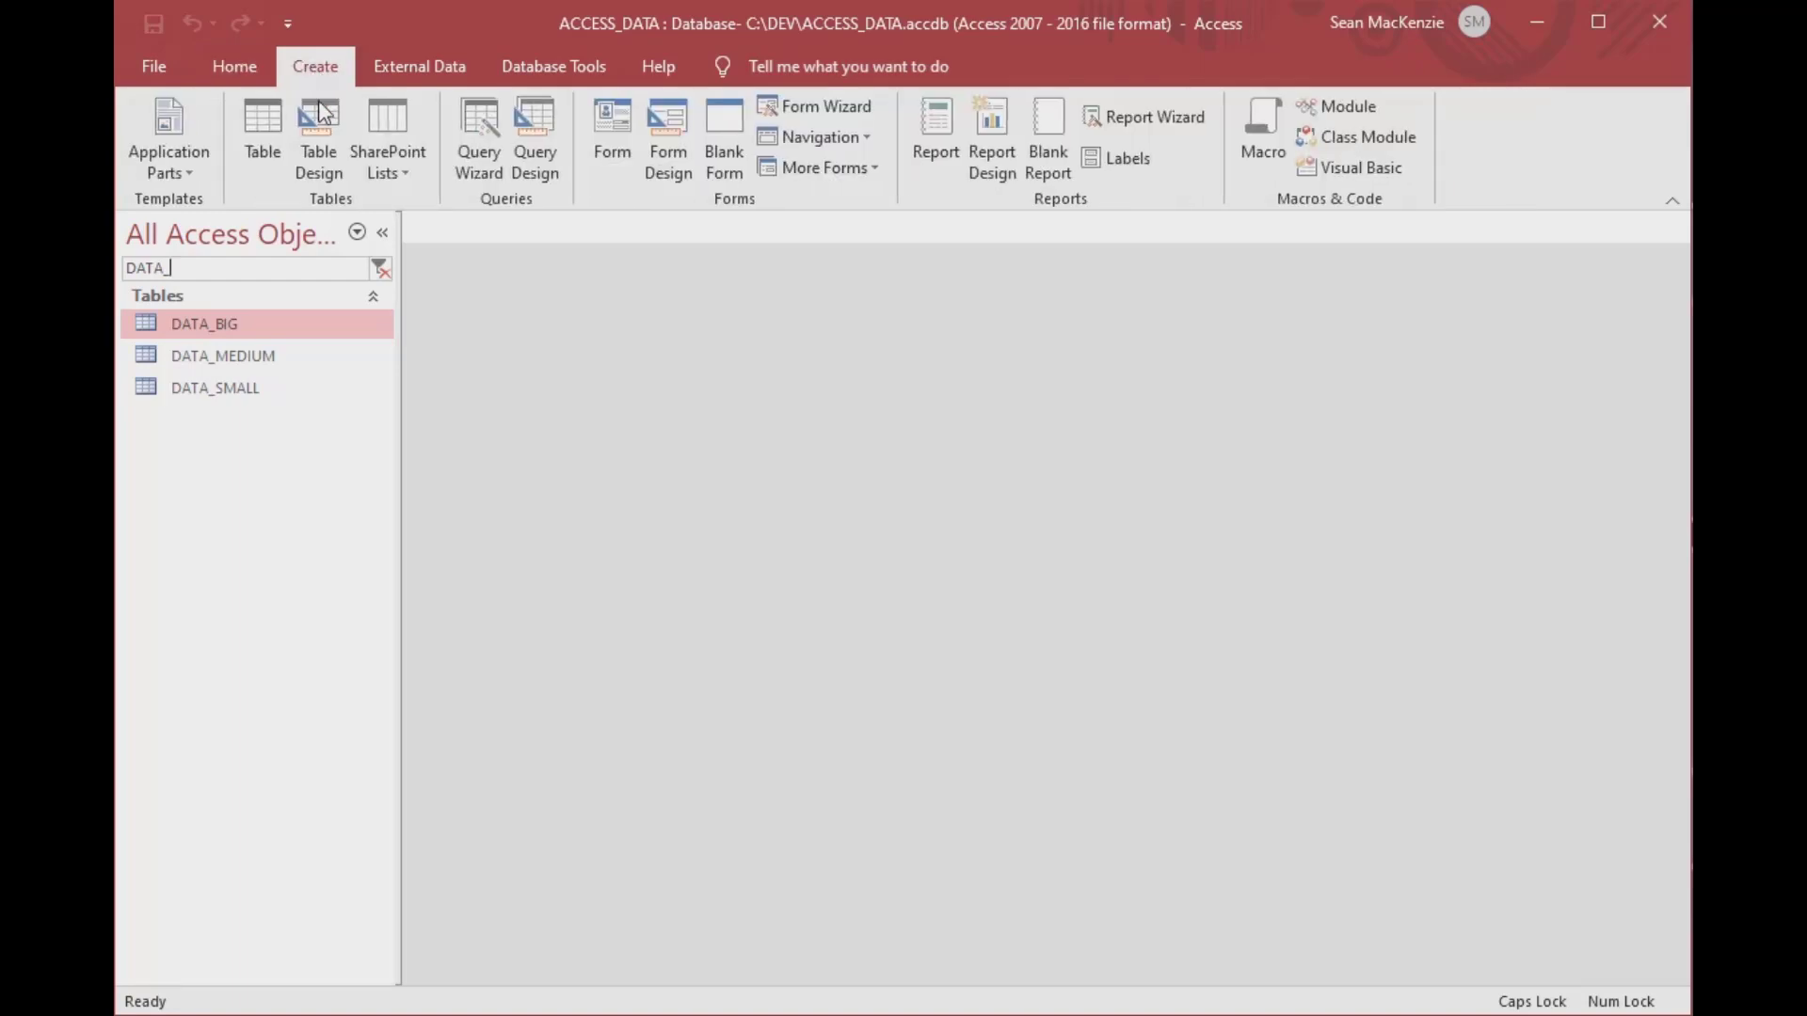
pyautogui.click(539, 151)
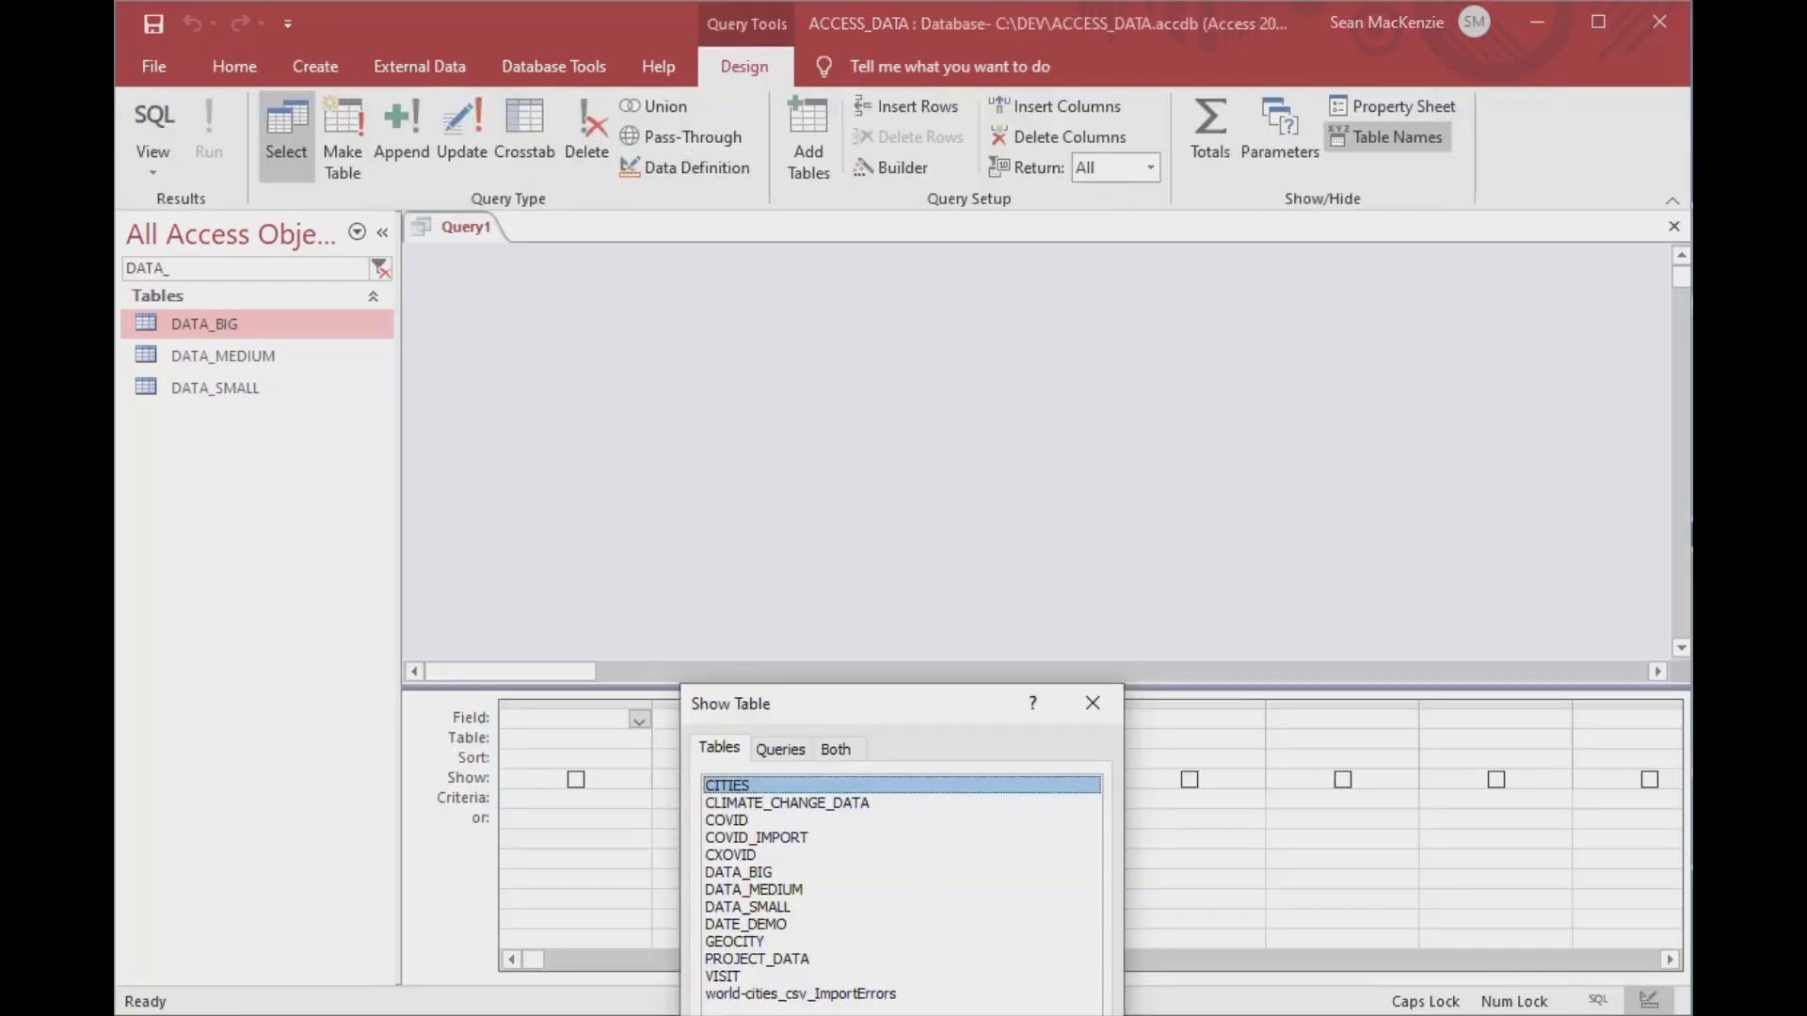
pyautogui.press('Escape')
pyautogui.moveTo(198, 364); pyautogui.dragTo(597, 364)
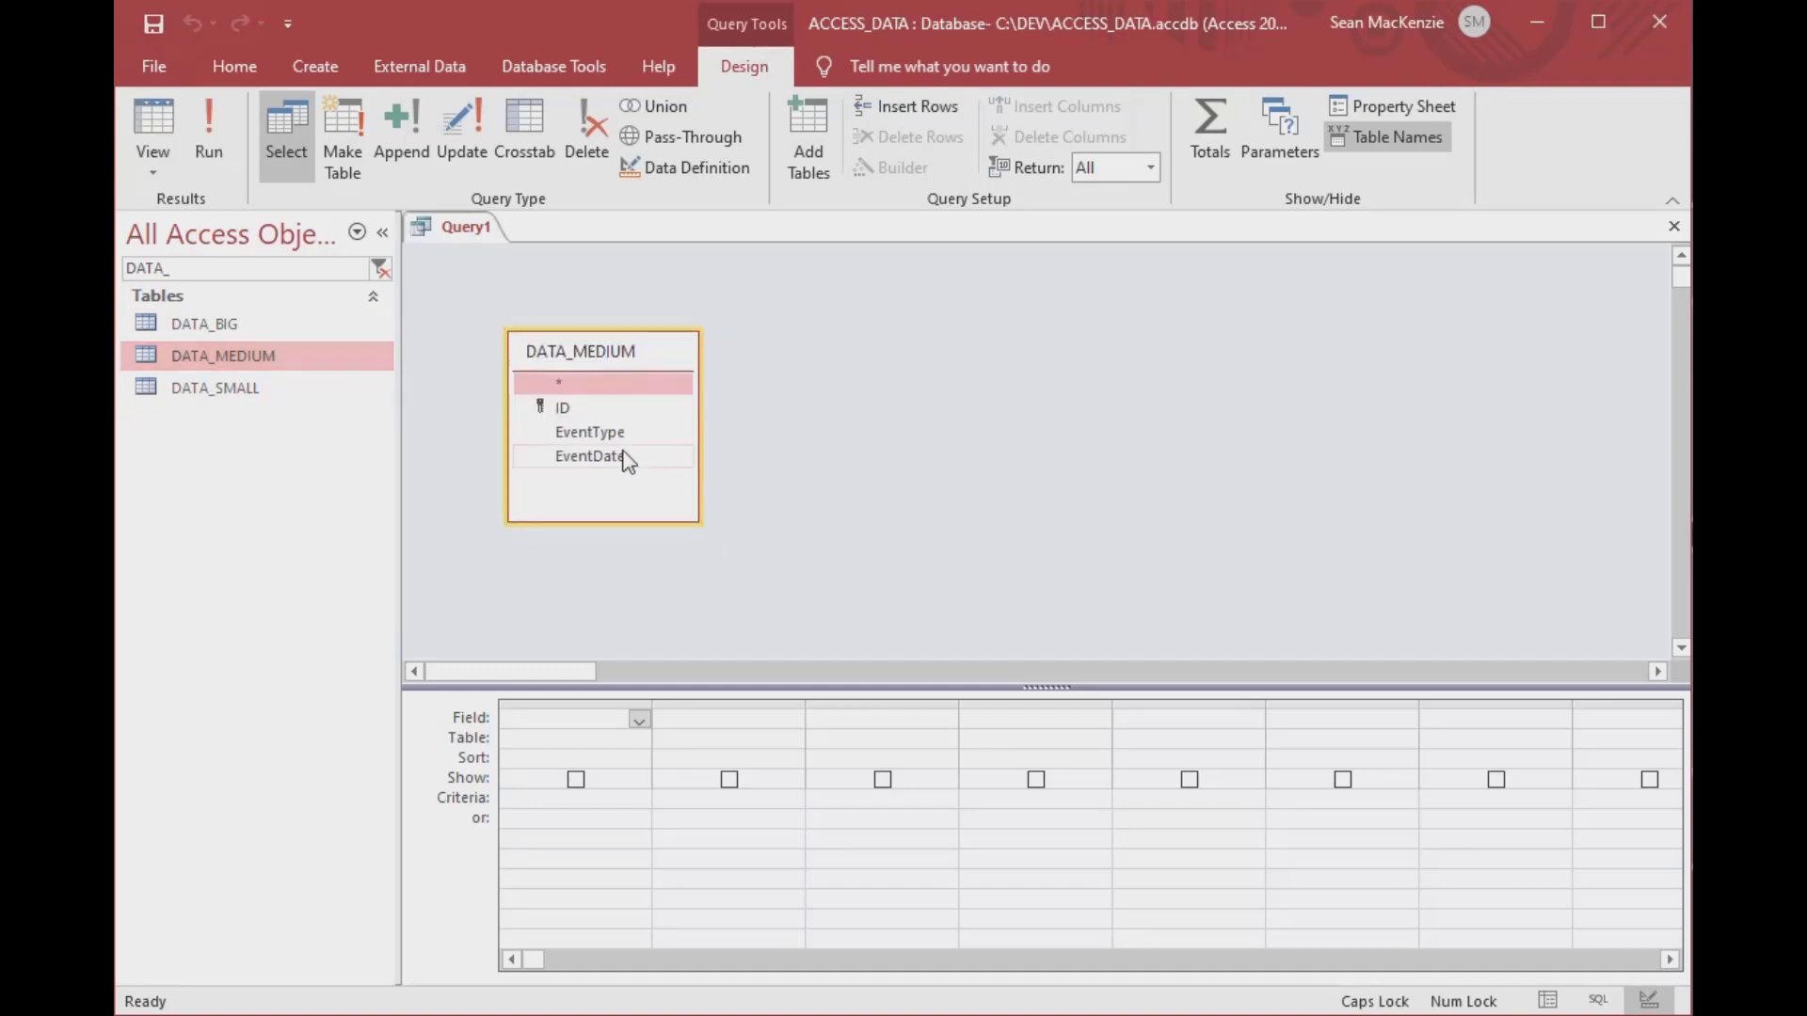
pyautogui.doubleClick(583, 435)
pyautogui.doubleClick(591, 456)
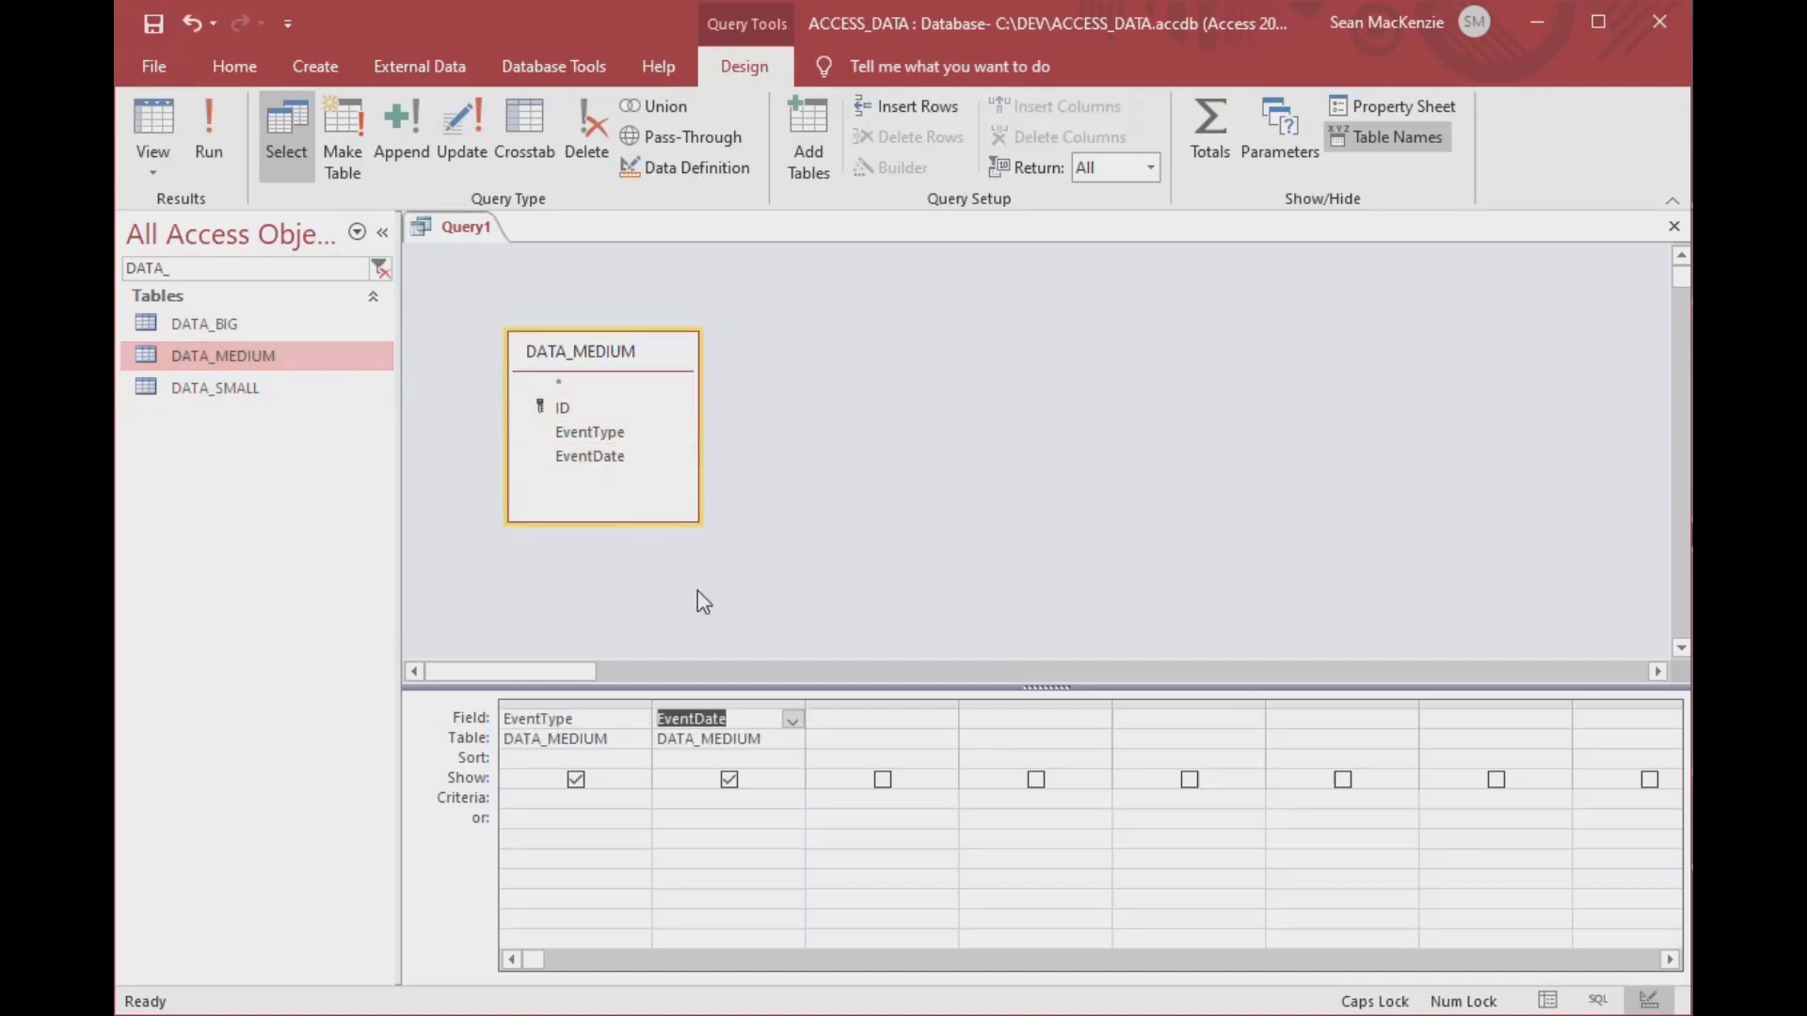
# - Start a calculated field LastEvent in the third column with DMax, using "EventDate" as expression and "DATA_MEDIUM" as domain
pyautogui.click(857, 722)
pyautogui.press('capslock')
pyautogui.write('LastEvent')
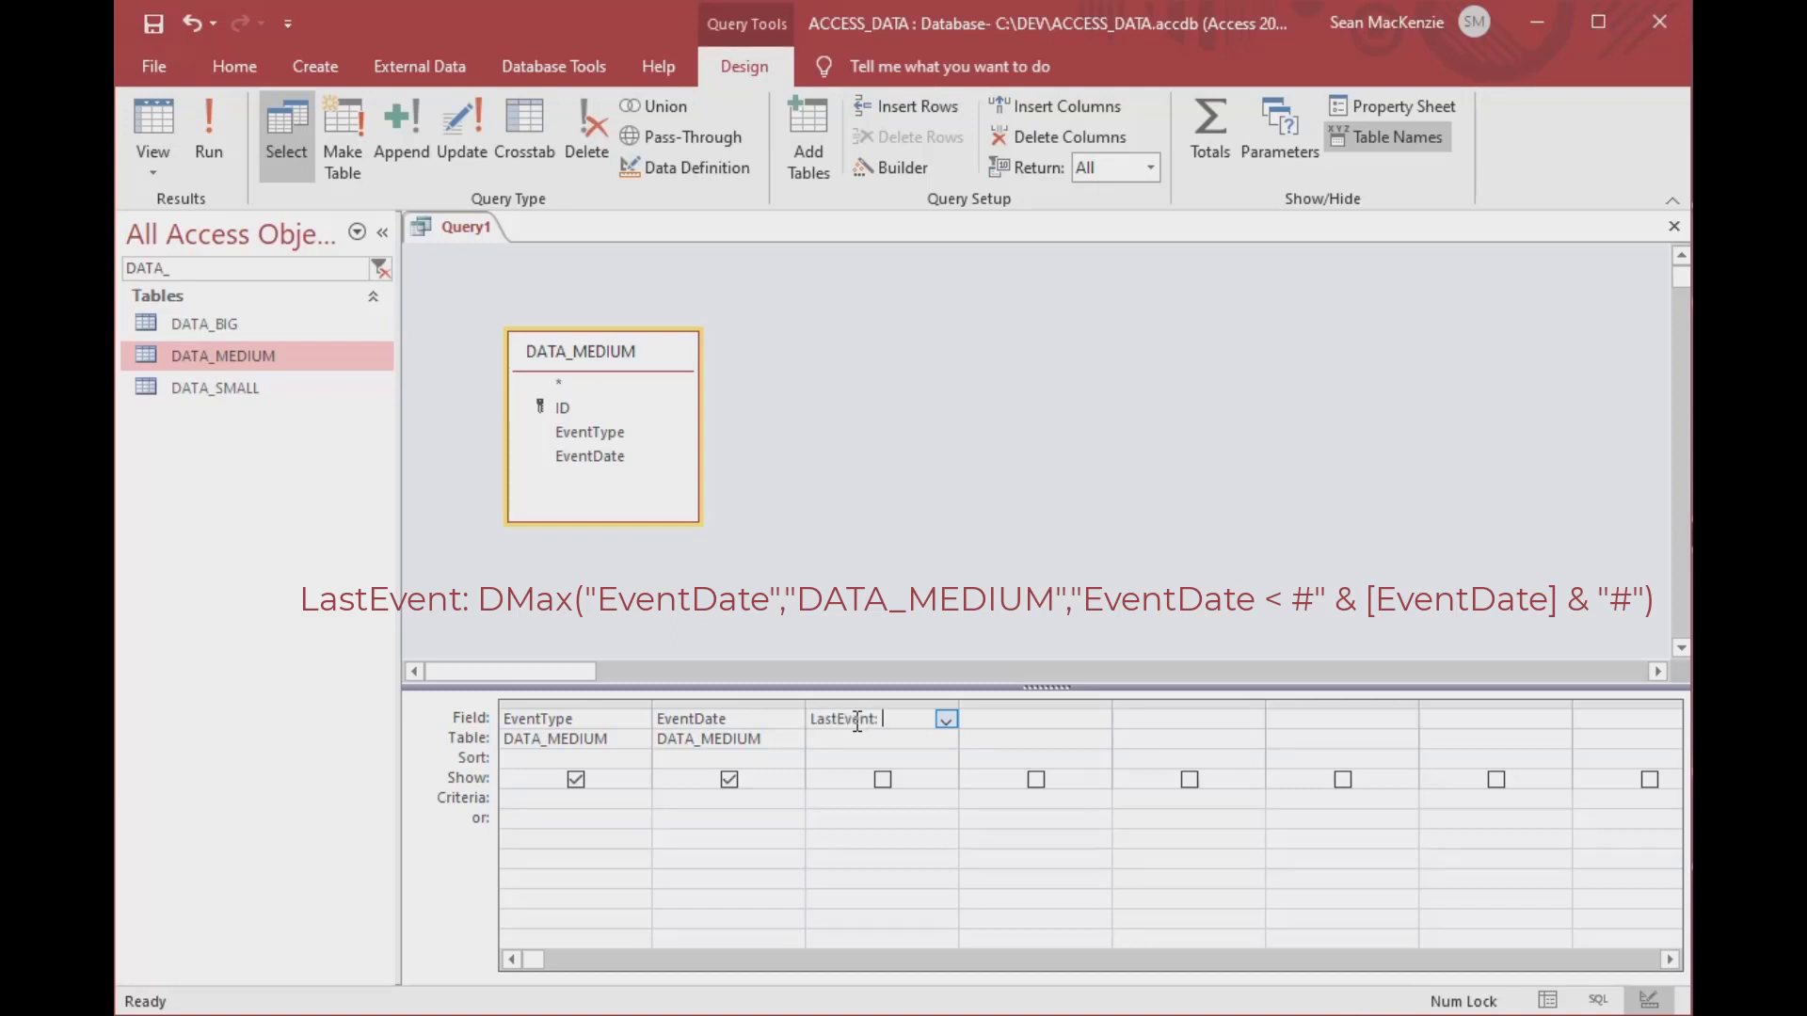
pyautogui.write(': DMax(')
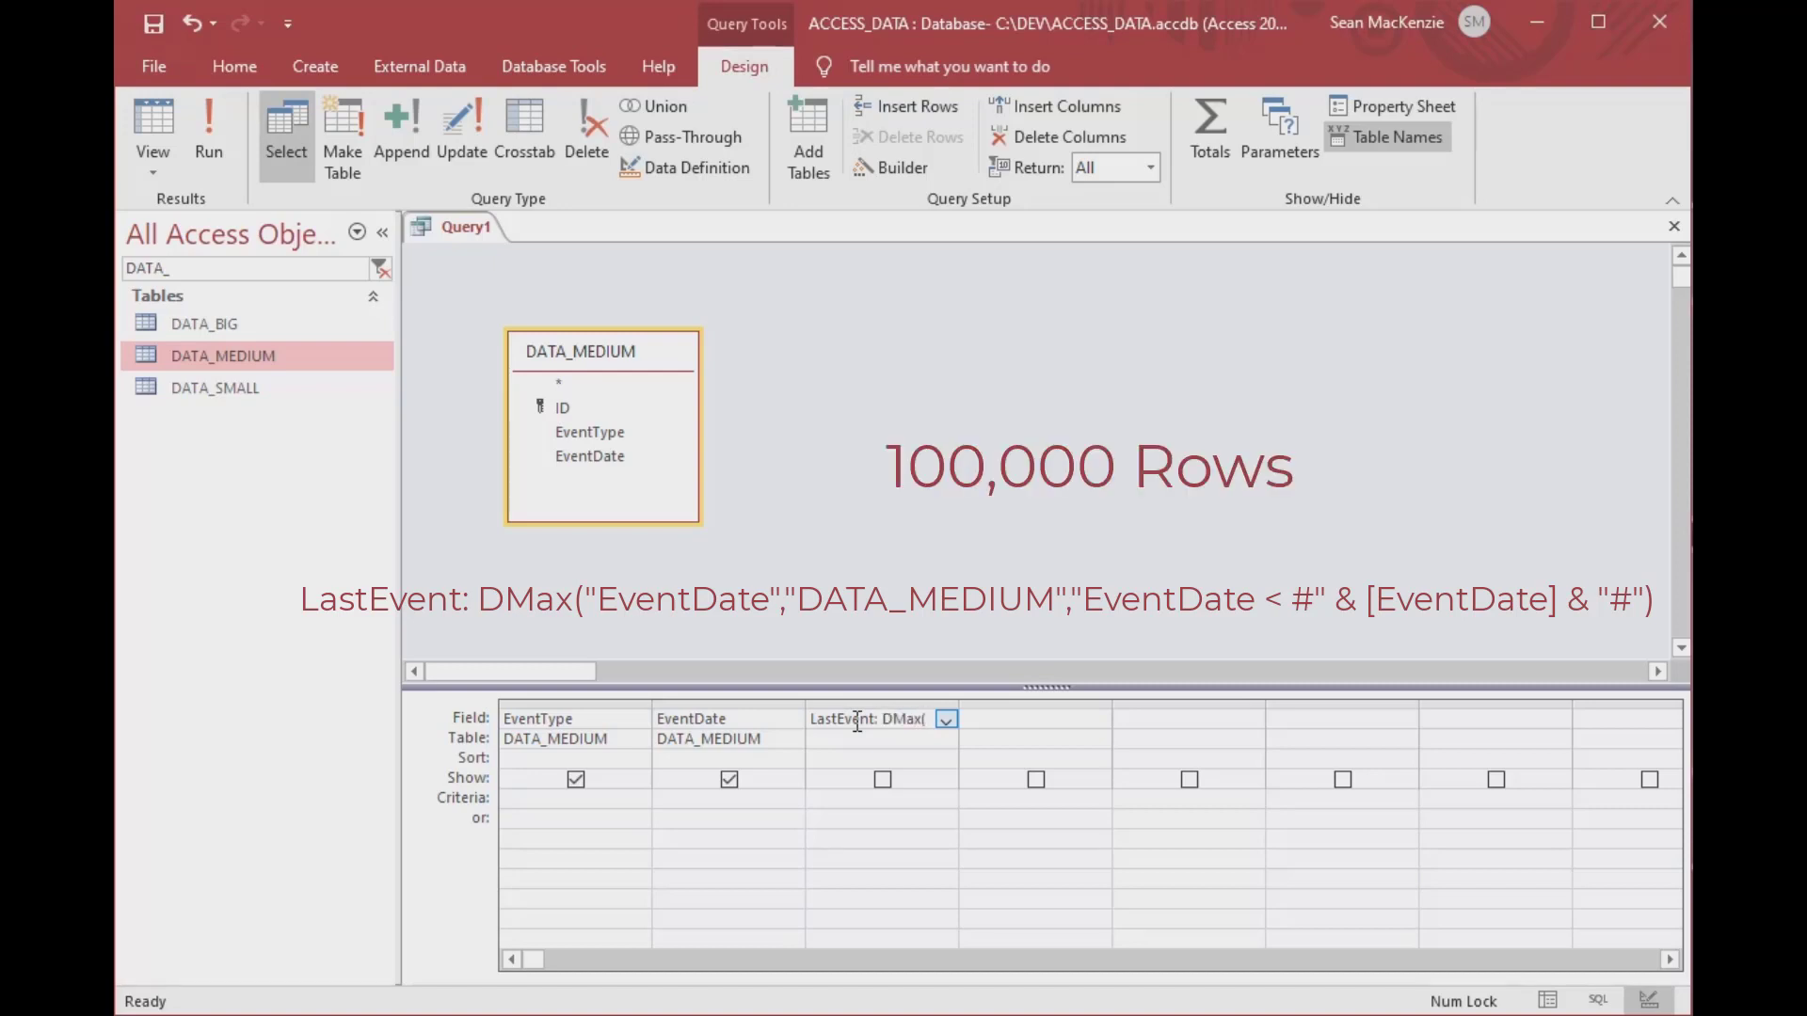
pyautogui.write('"EventDate", "')
pyautogui.press('capslock')
pyautogui.write('DATA_')
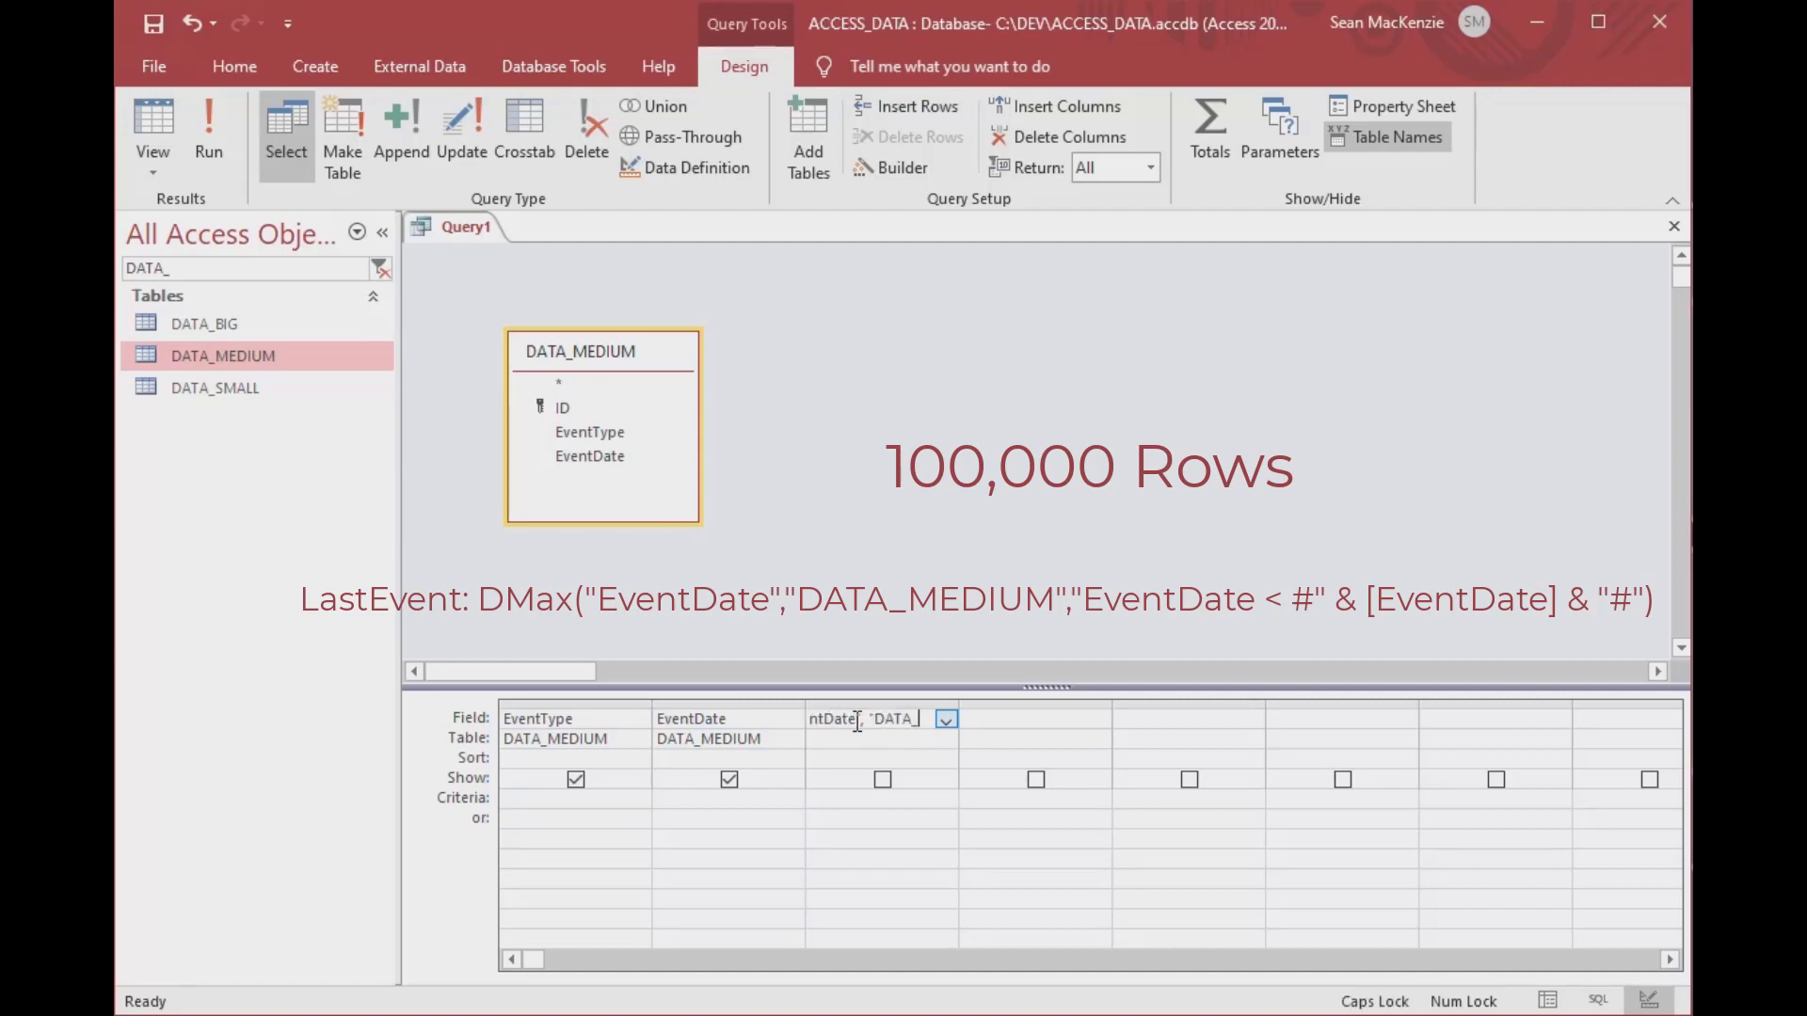
pyautogui.write('MEDIUM",')
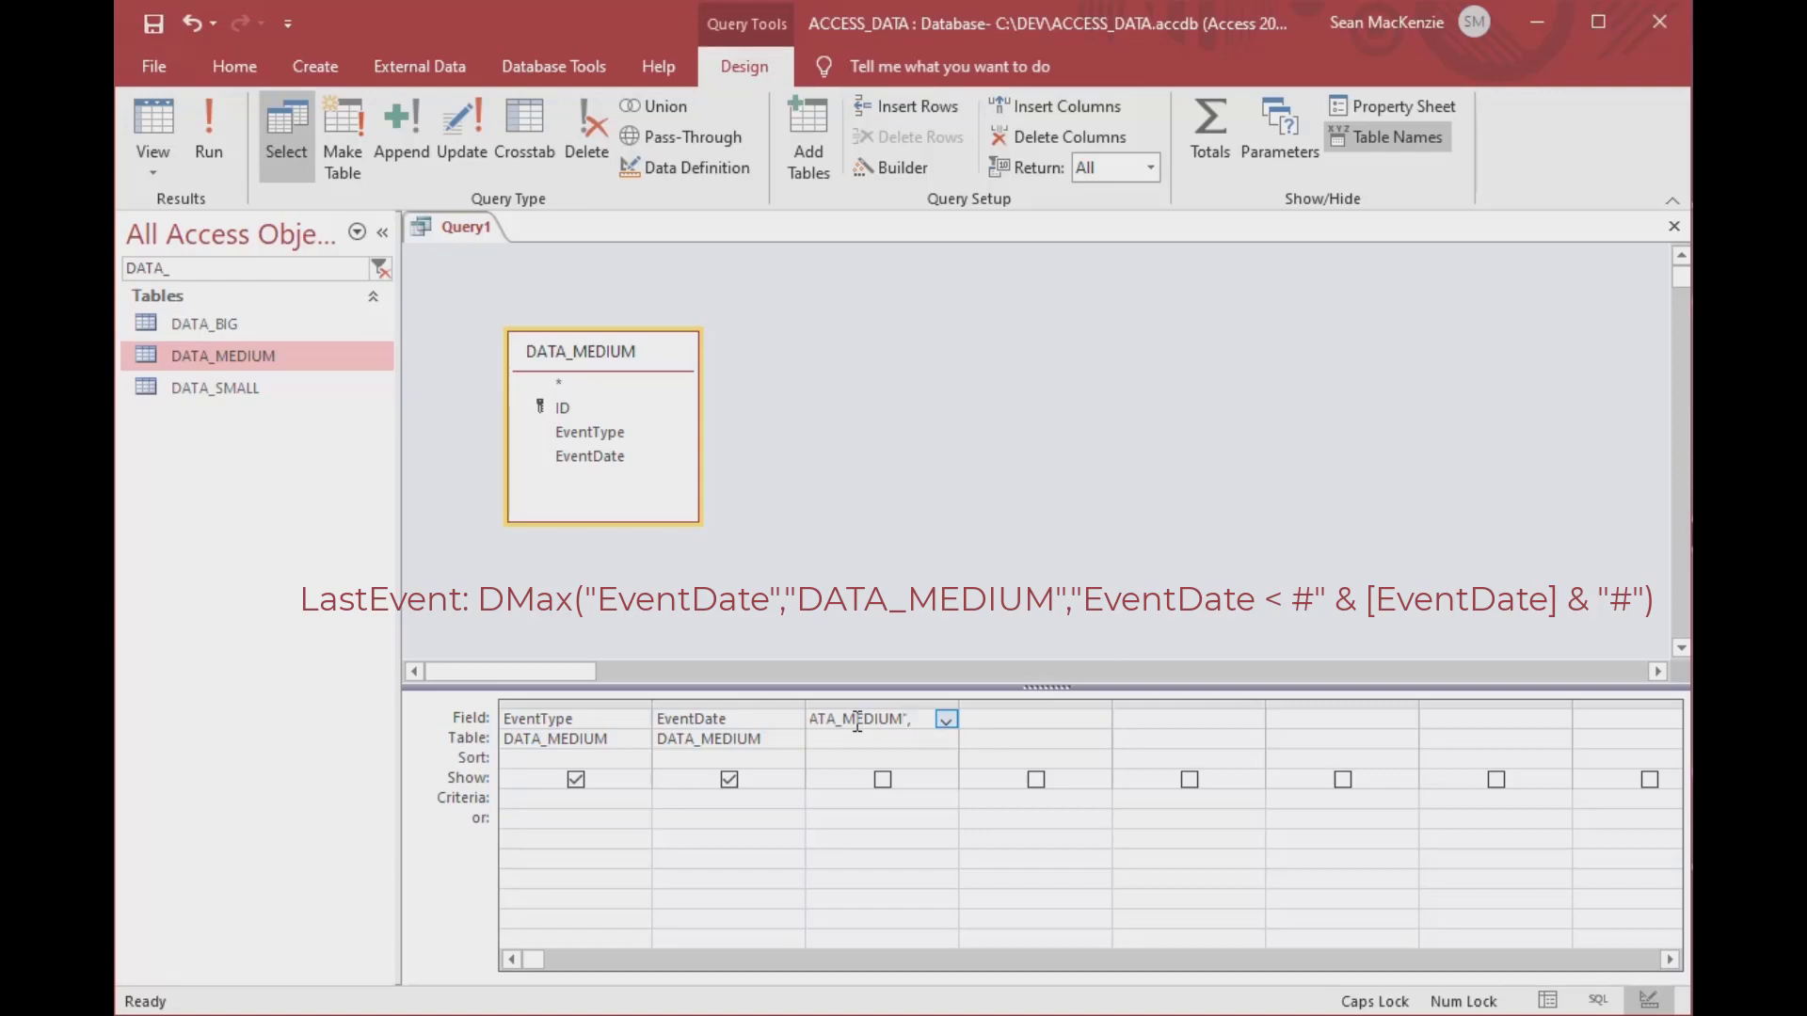
# - Finish the LastEvent DMax function with the criteria "EventDate < #" & [EventDate] & "#" and commit the field
pyautogui.press('capslock')
pyautogui.write('DMax("EventD')
pyautogui.write('ate","DATA_MEDIUM","EventDate < ')
pyautogui.write('#" & ')
pyautogui.write('[EventDate')
pyautogui.write('] & "')
pyautogui.write('#"')
pyautogui.write(')')
pyautogui.press('Tab')
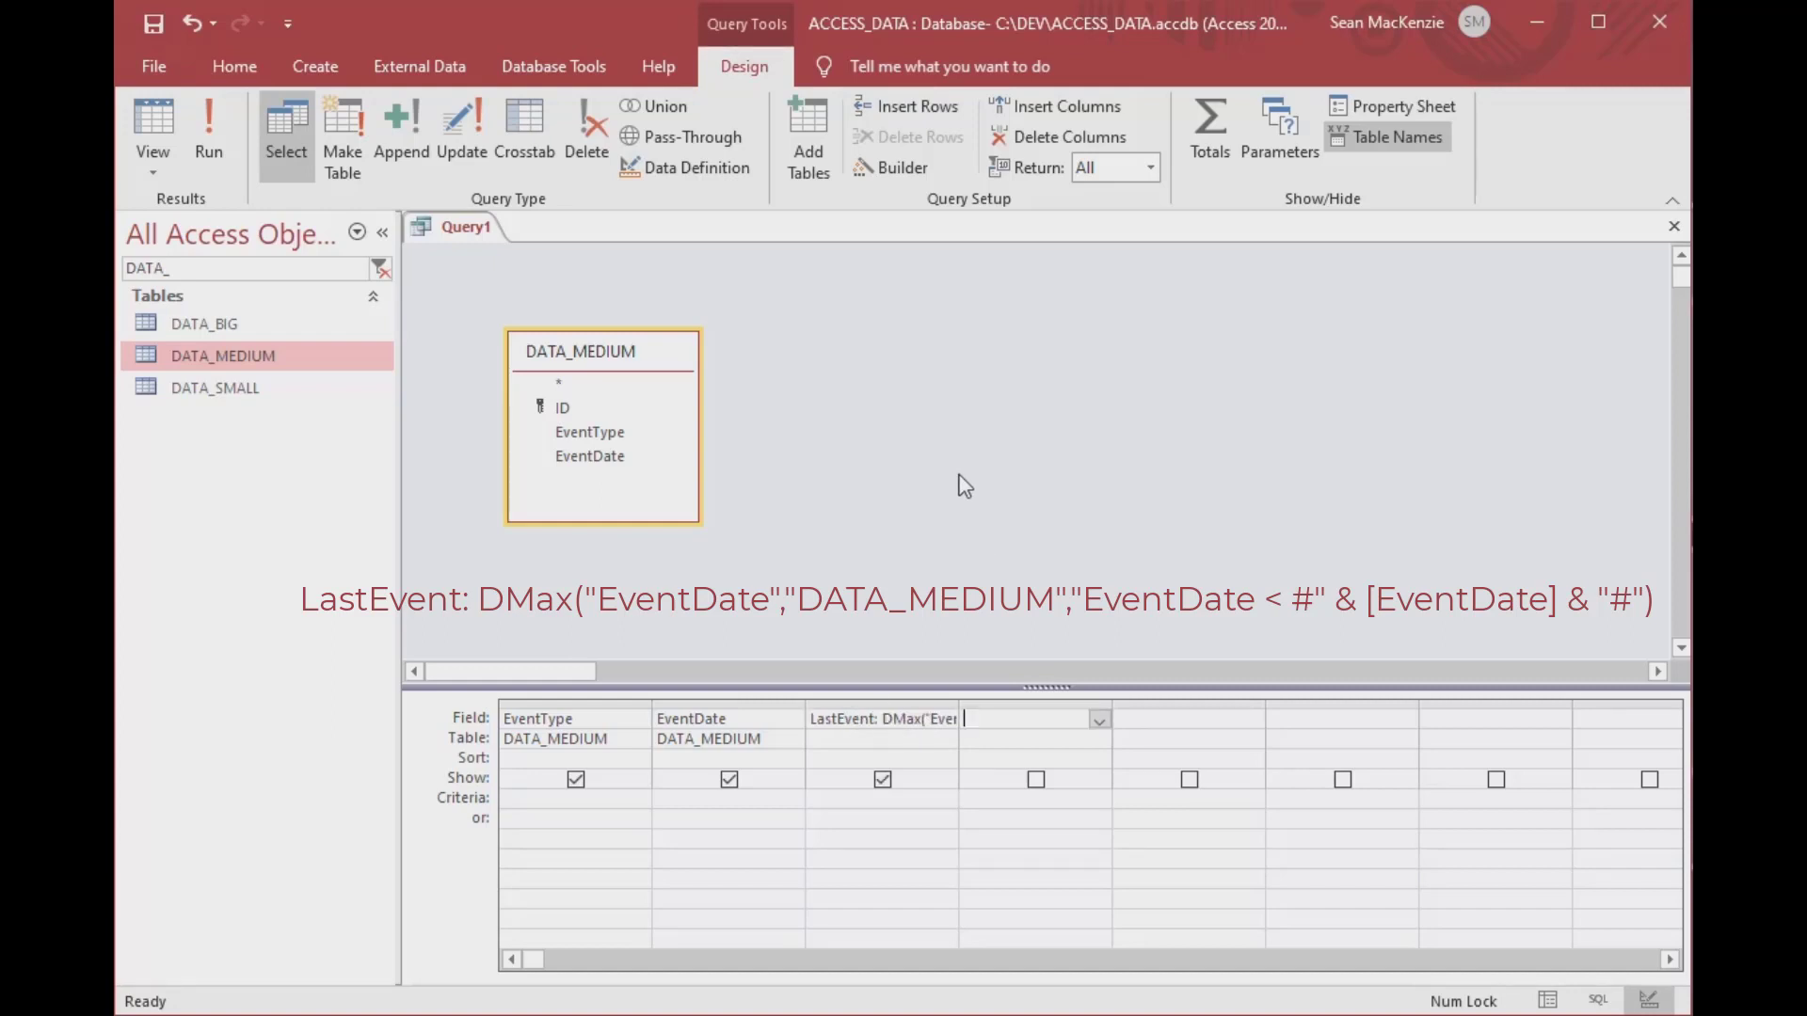
# - Save the new query under the name DATE_MEDIUM
pyautogui.hotkey('ctrl', 's')
pyautogui.press('capslock')
pyautogui.write('DATE_MEDIUM')
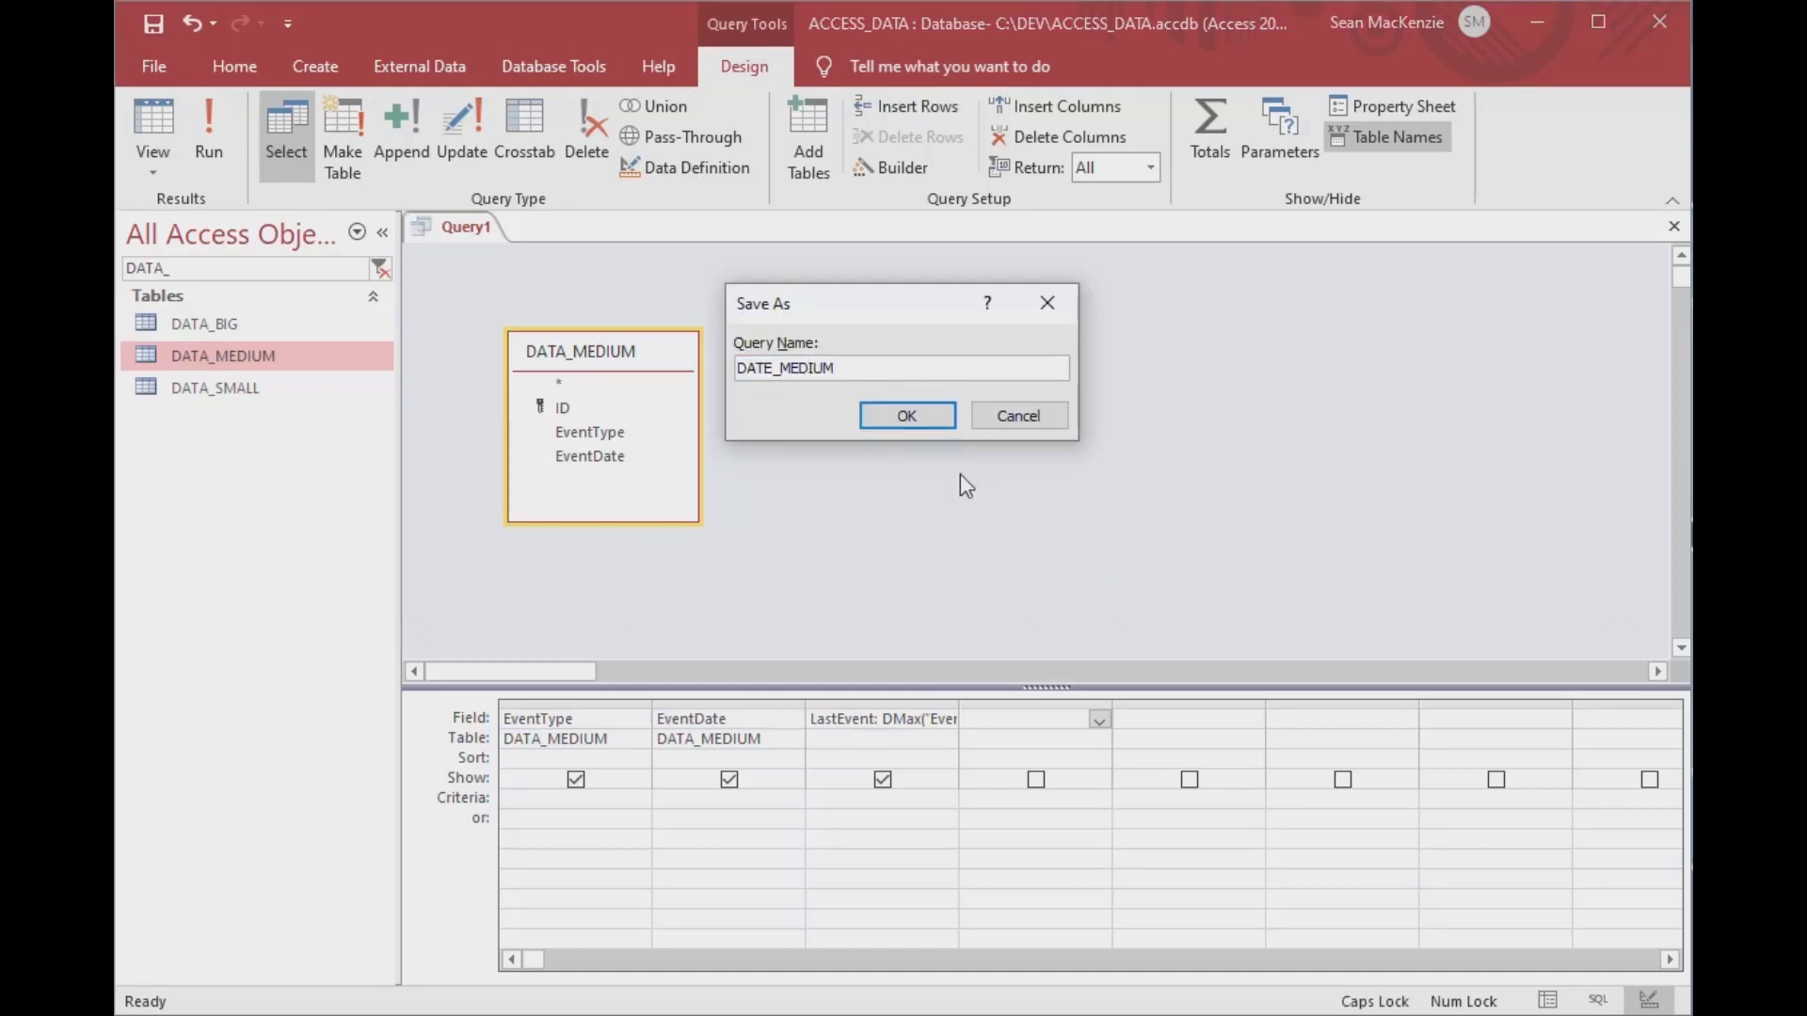
pyautogui.click(922, 412)
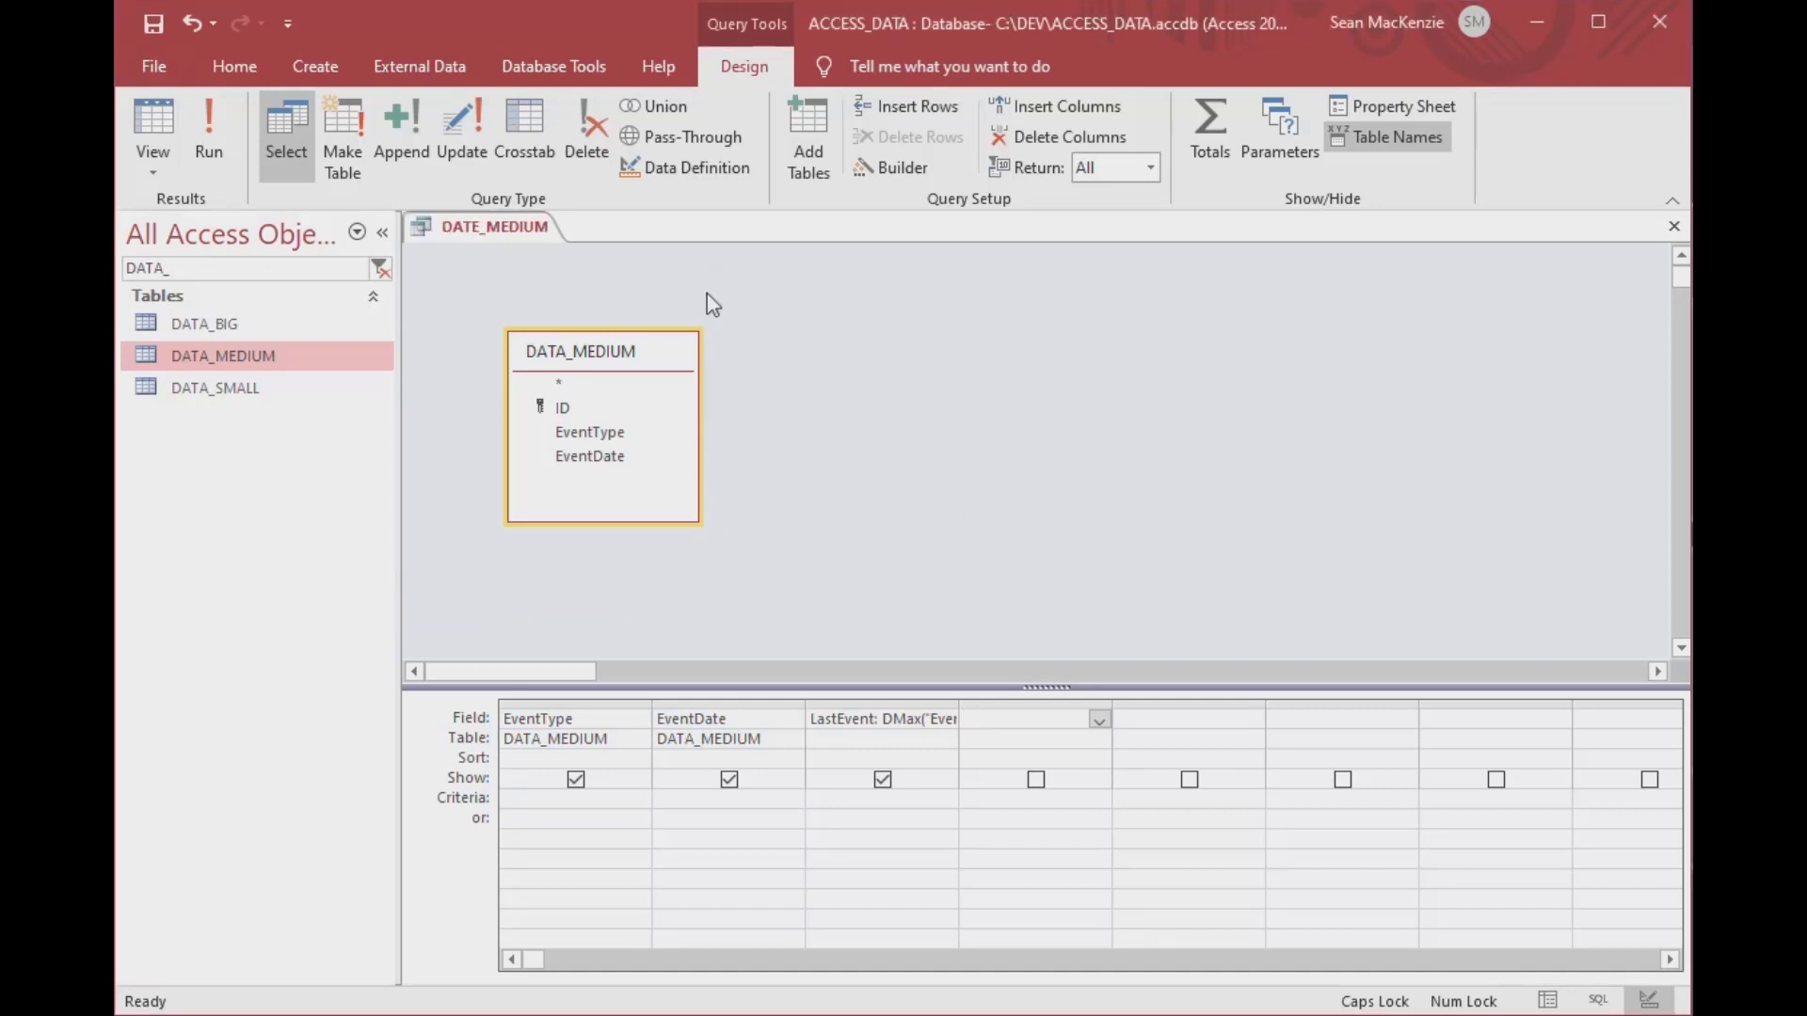
# - Show DATE_MEDIUM as a datasheet and compare LastEvent with the preceding EventDate in the first four records
pyautogui.click(171, 122)
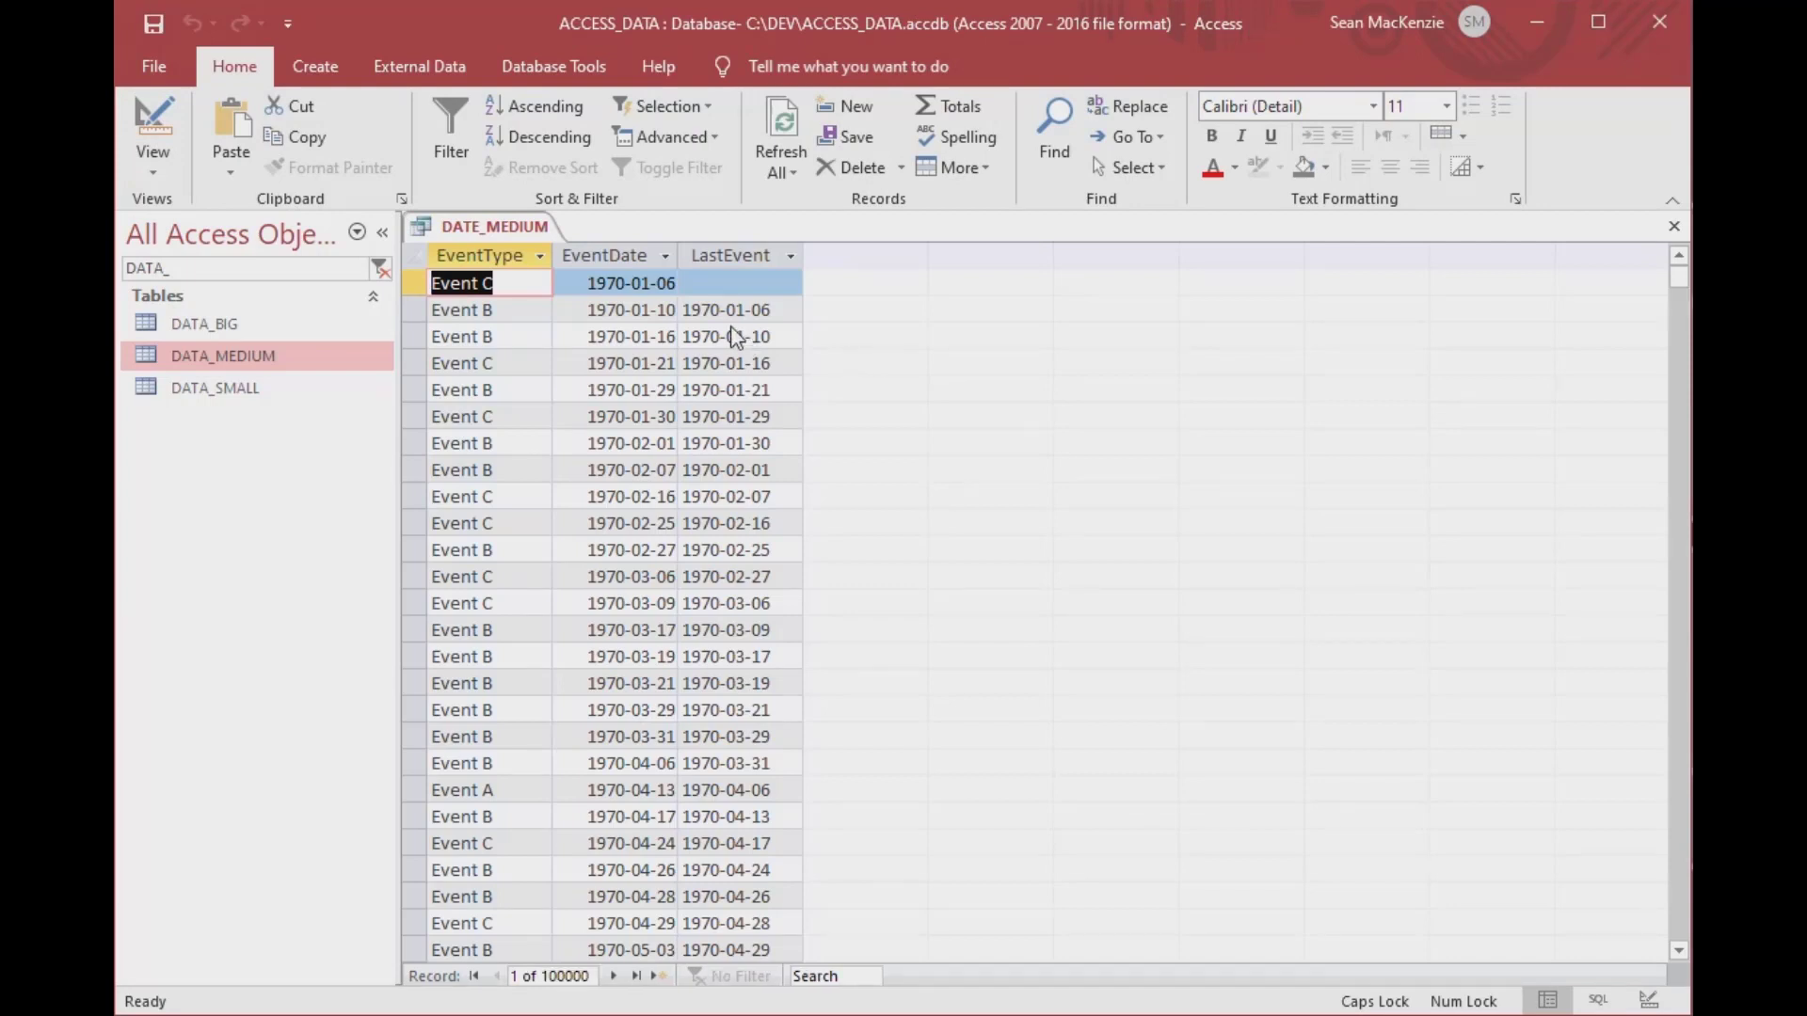
pyautogui.click(625, 292)
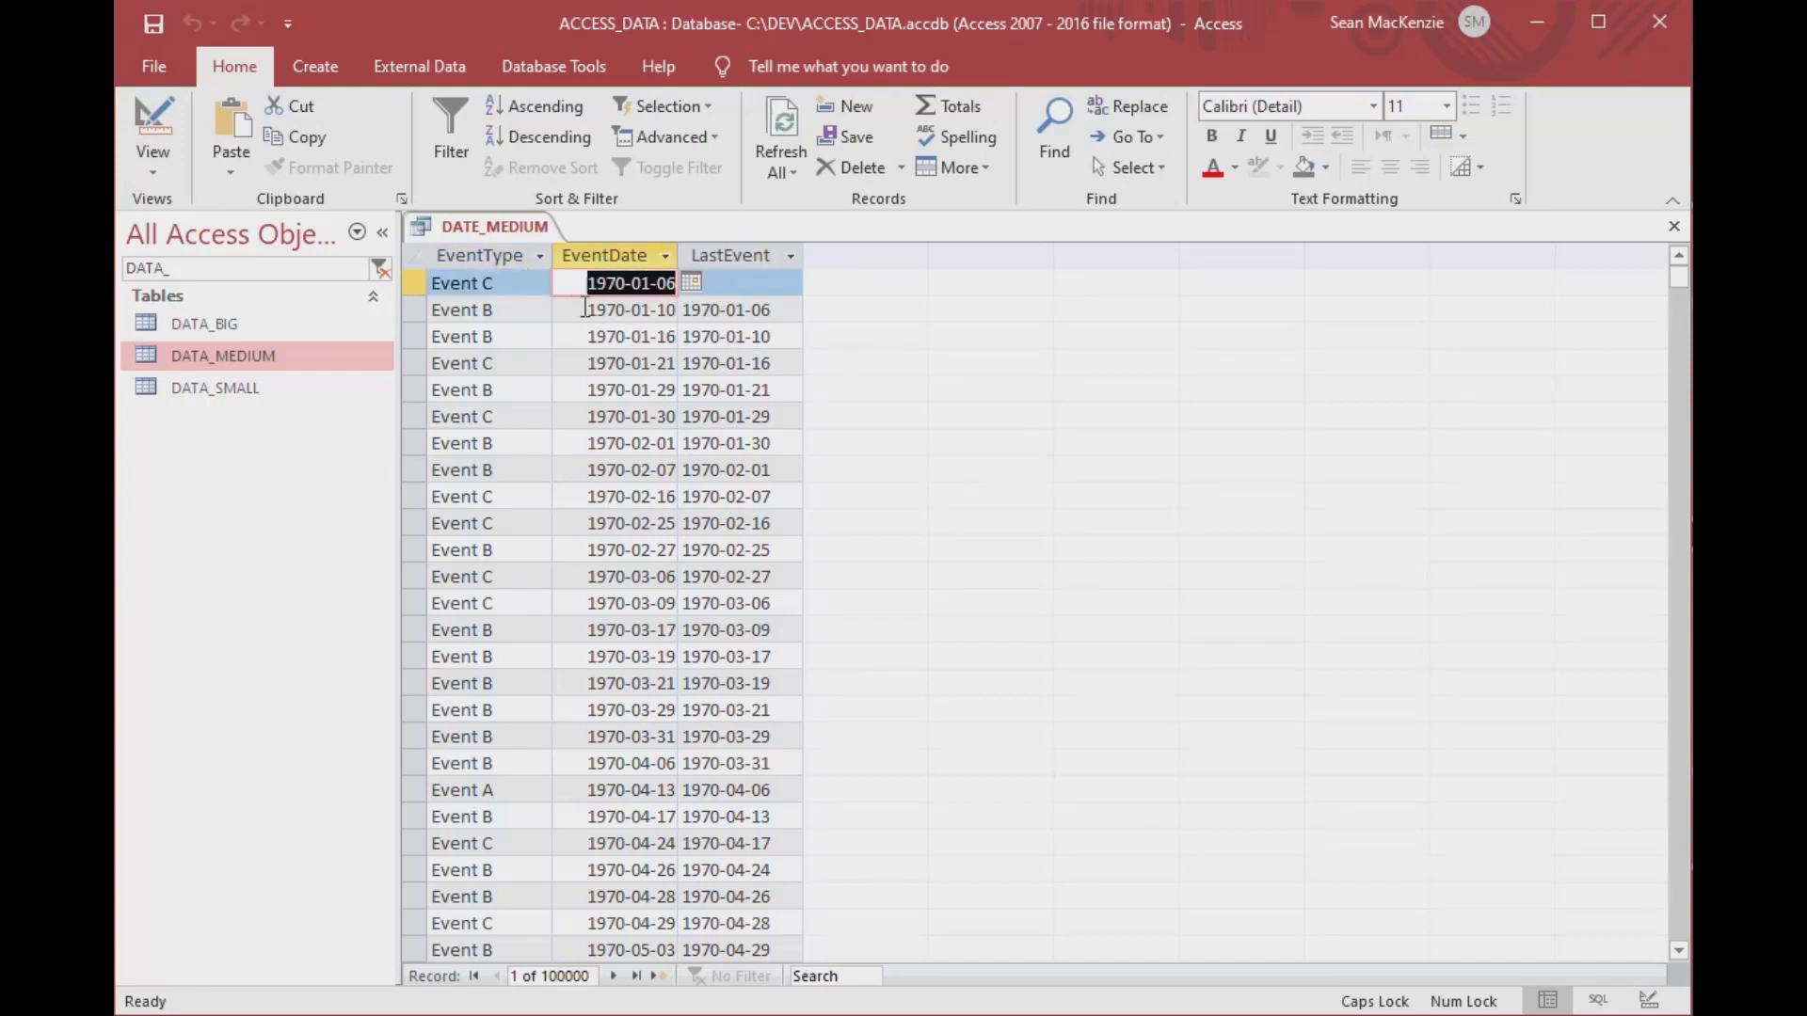
pyautogui.click(720, 307)
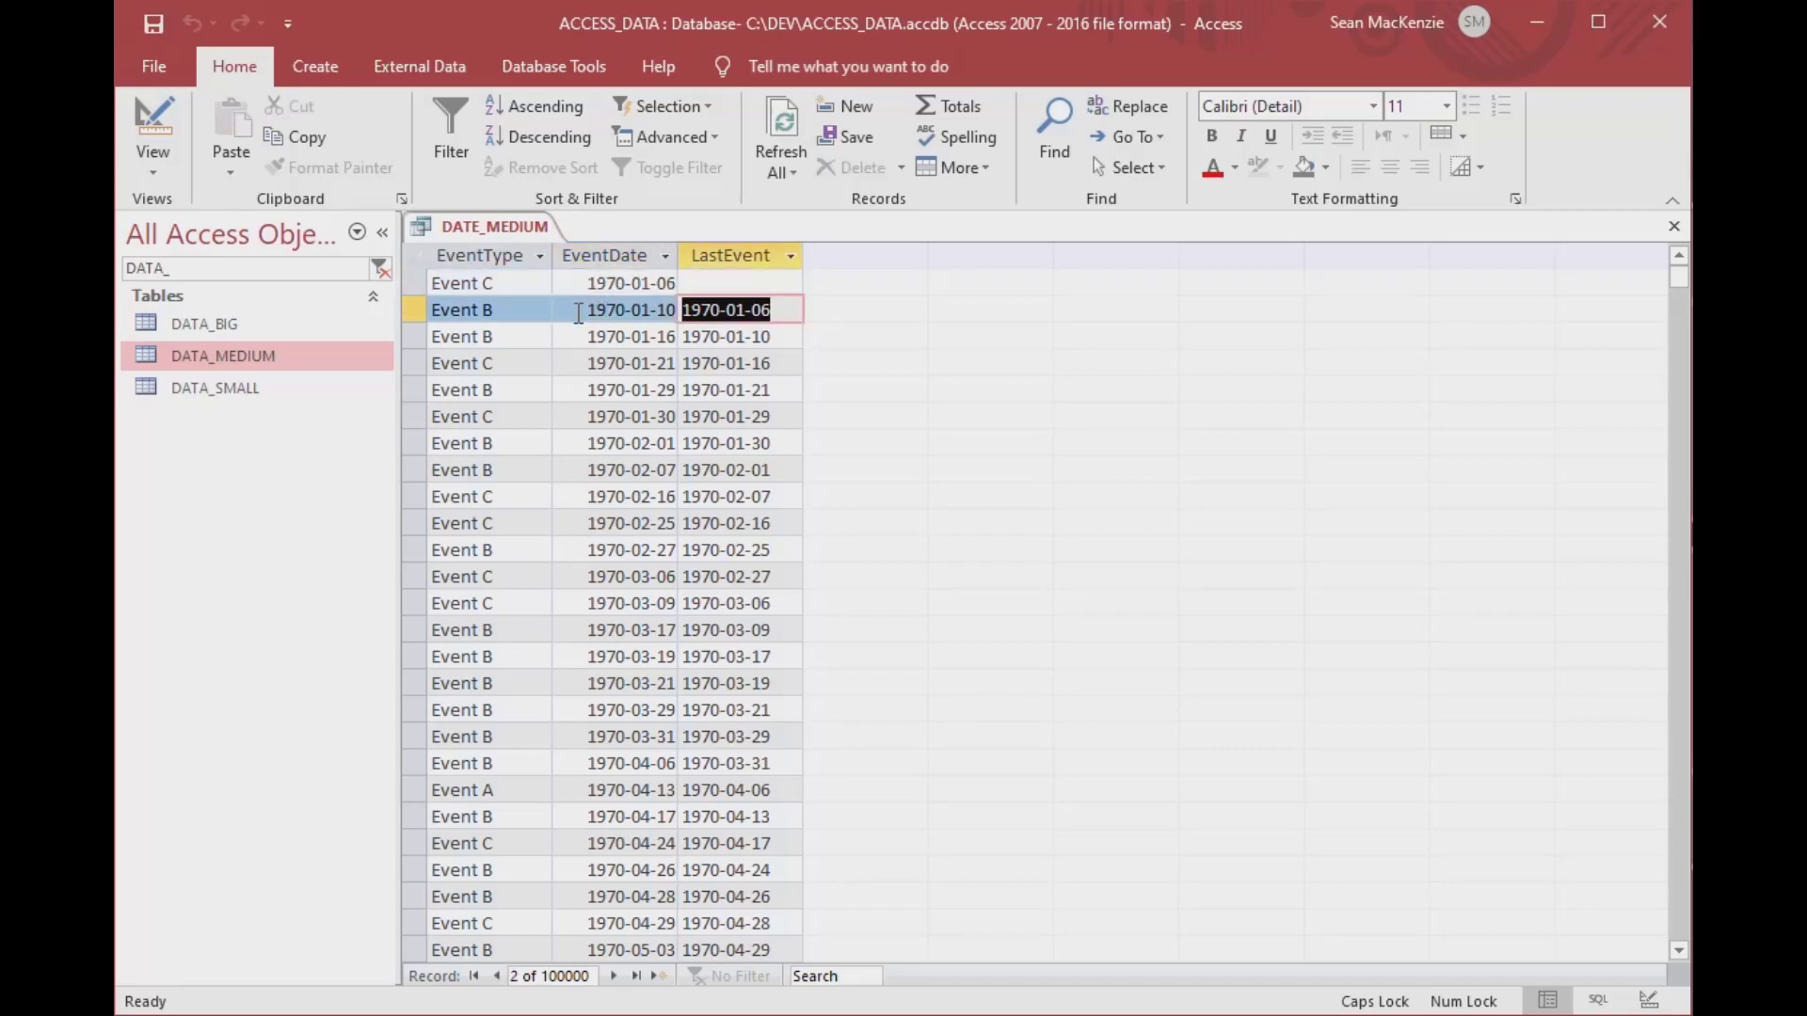
pyautogui.click(593, 309)
pyautogui.moveTo(774, 336); pyautogui.dragTo(657, 335)
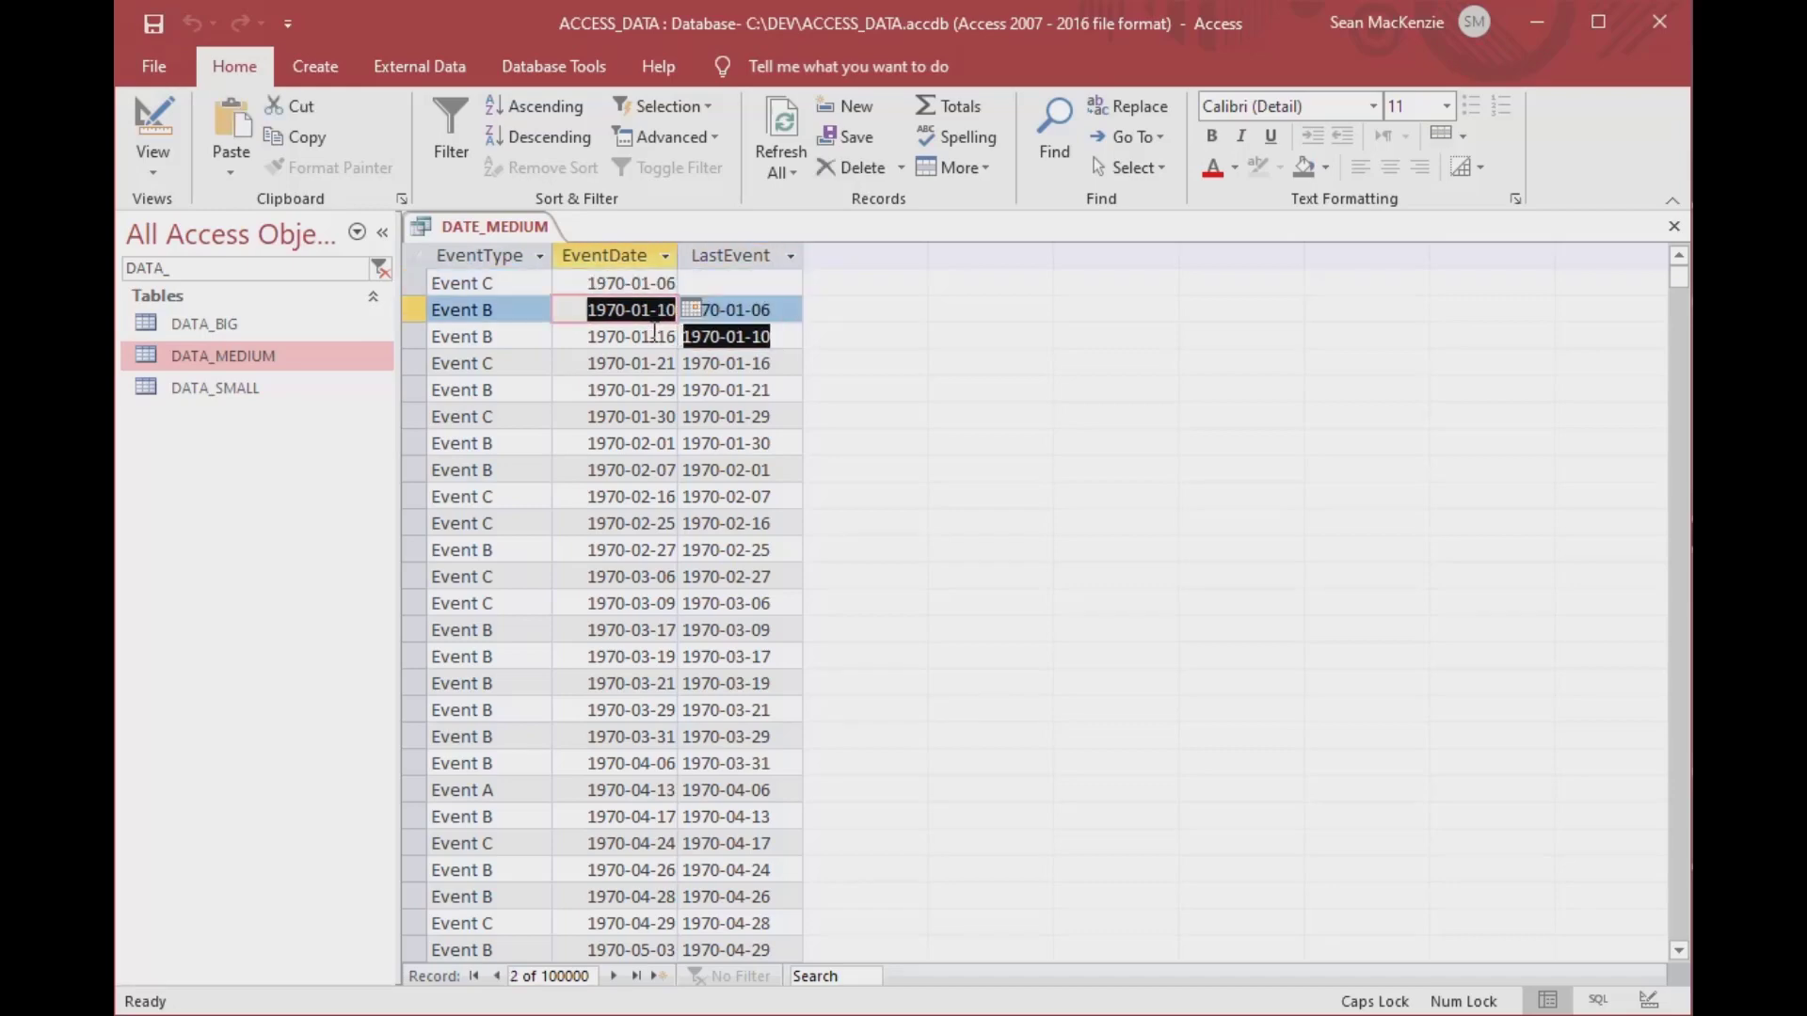
pyautogui.click(582, 348)
pyautogui.moveTo(787, 367); pyautogui.dragTo(676, 364)
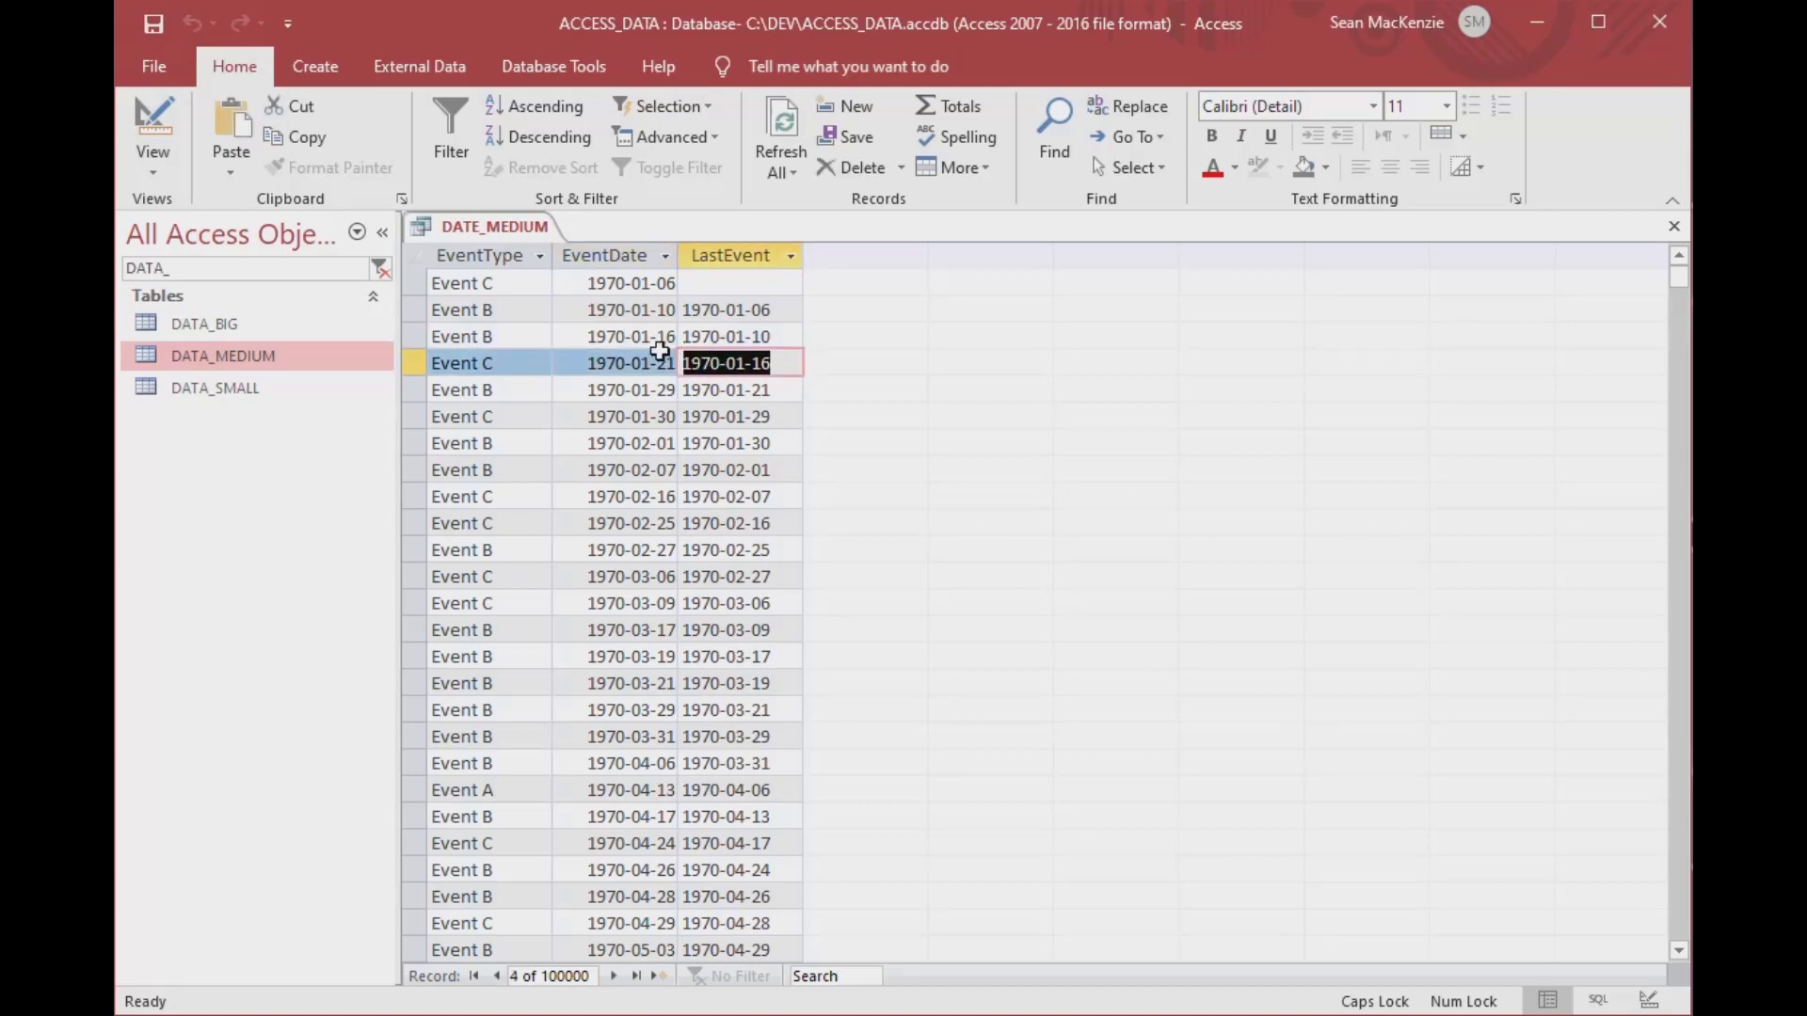
# - Go to the last record of DATE_MEDIUM, compare LastEvent with the preceding EventDate there, and close the query
pyautogui.click(567, 976)
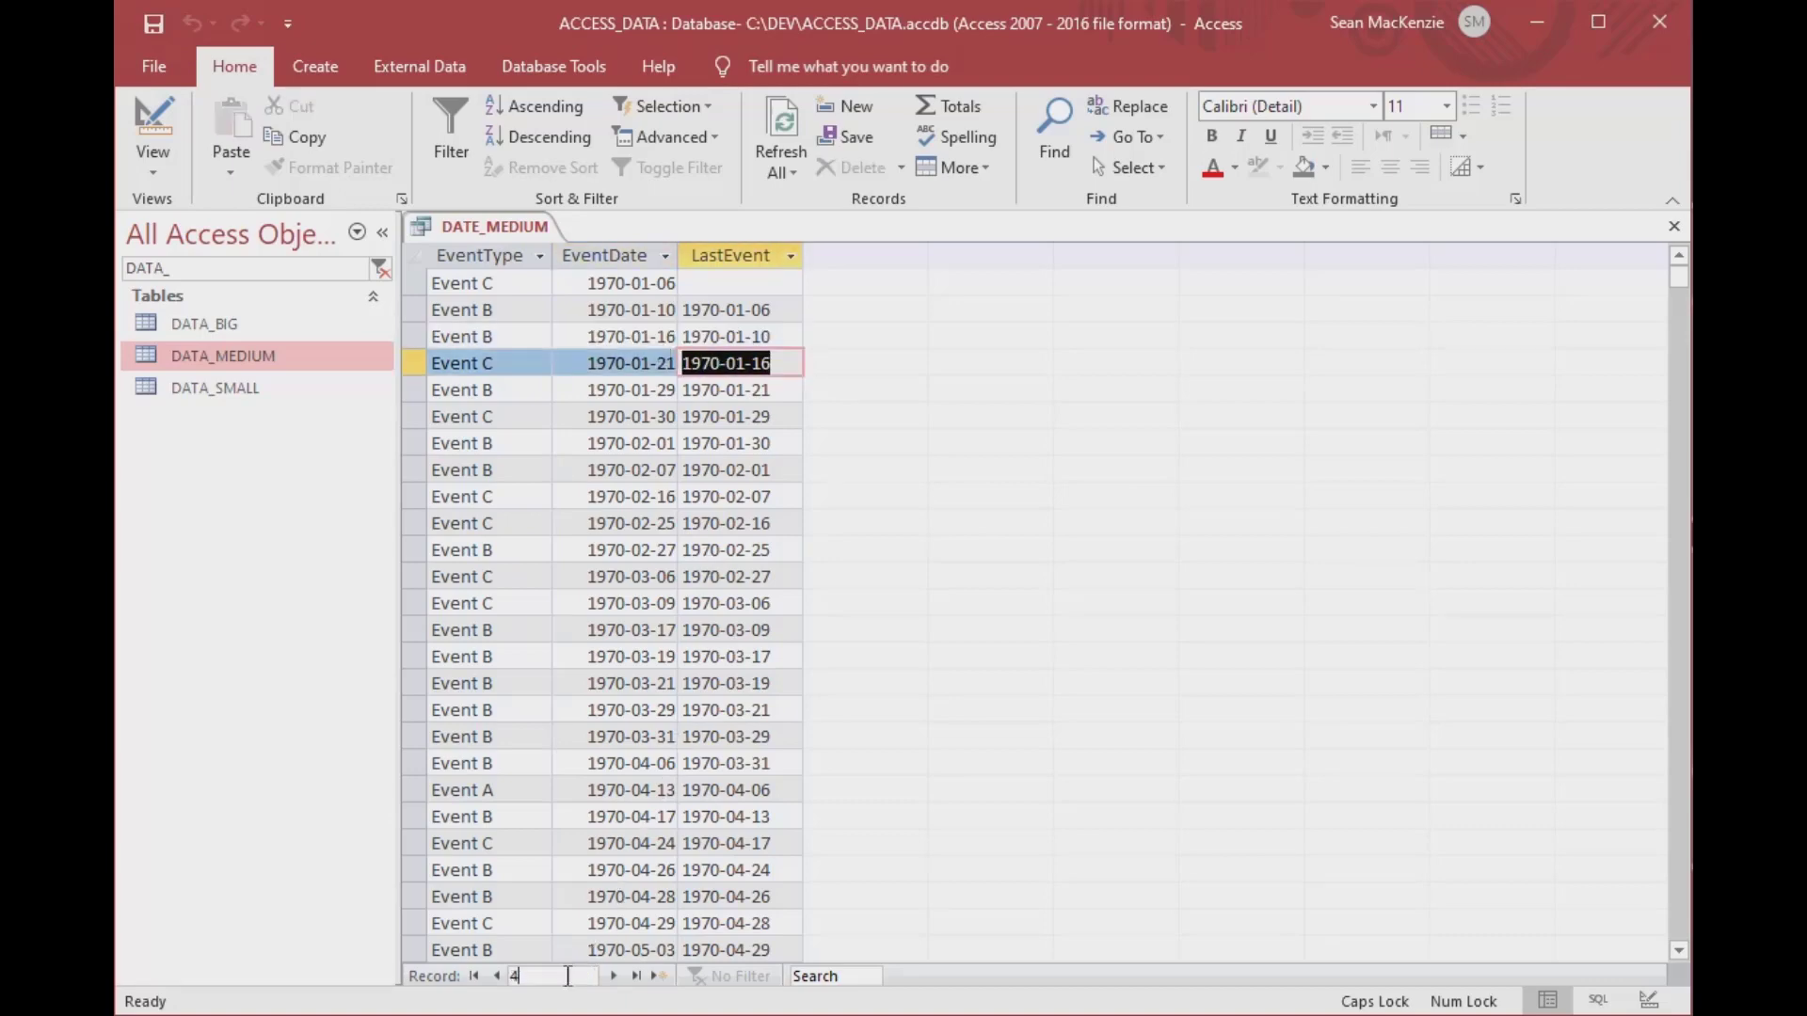
pyautogui.click(636, 976)
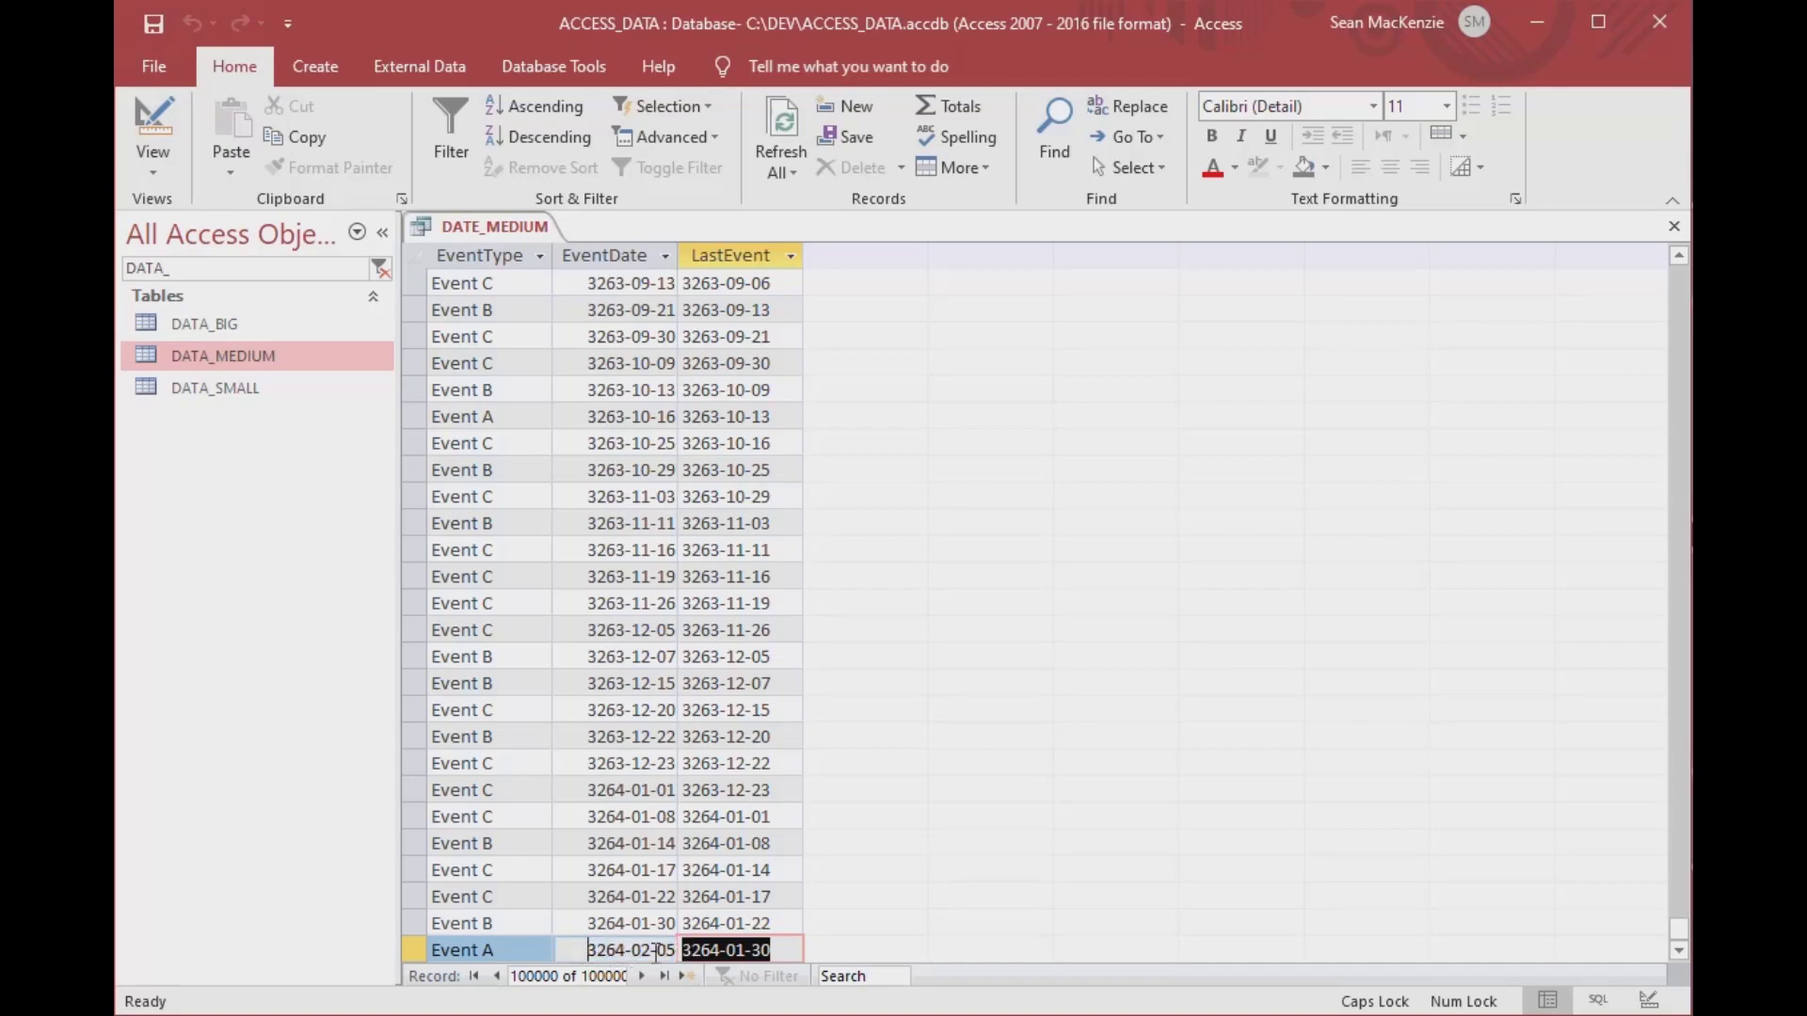
pyautogui.click(656, 954)
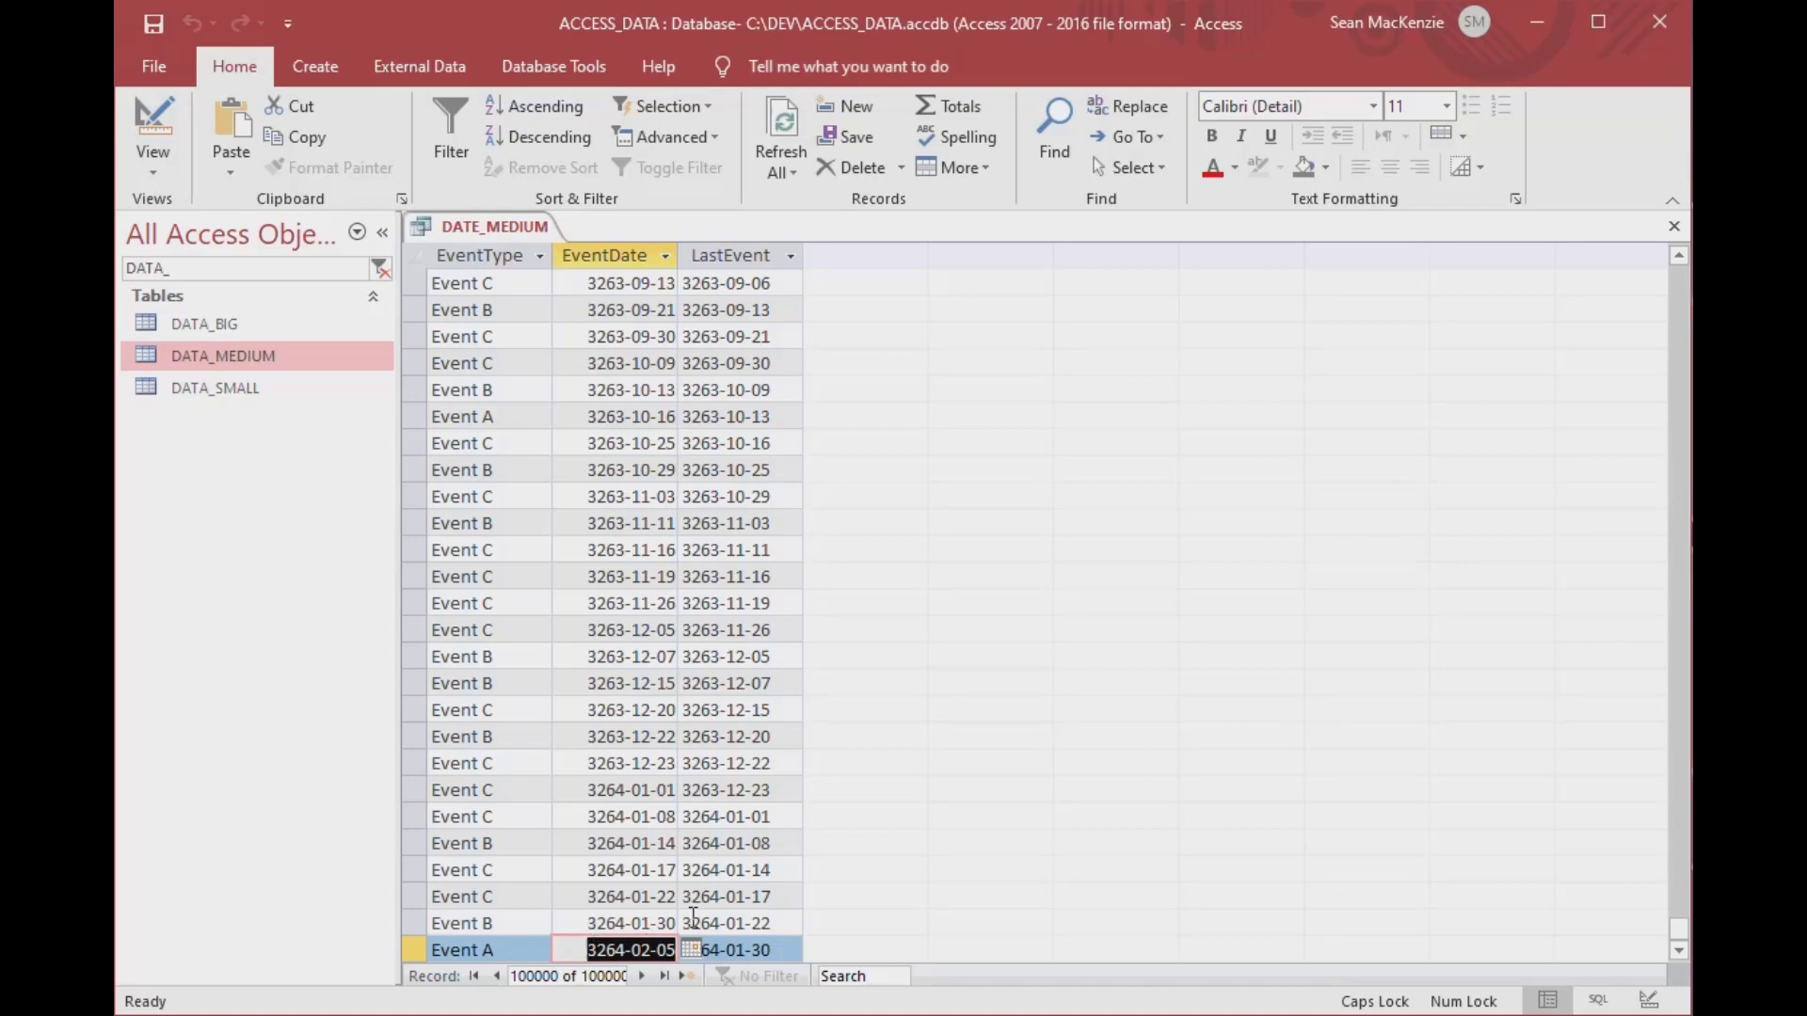
pyautogui.click(790, 920)
pyautogui.moveTo(787, 924)
pyautogui.mouseDown()
pyautogui.moveTo(650, 932)
pyautogui.moveTo(584, 899)
pyautogui.moveTo(781, 898)
pyautogui.mouseUp()
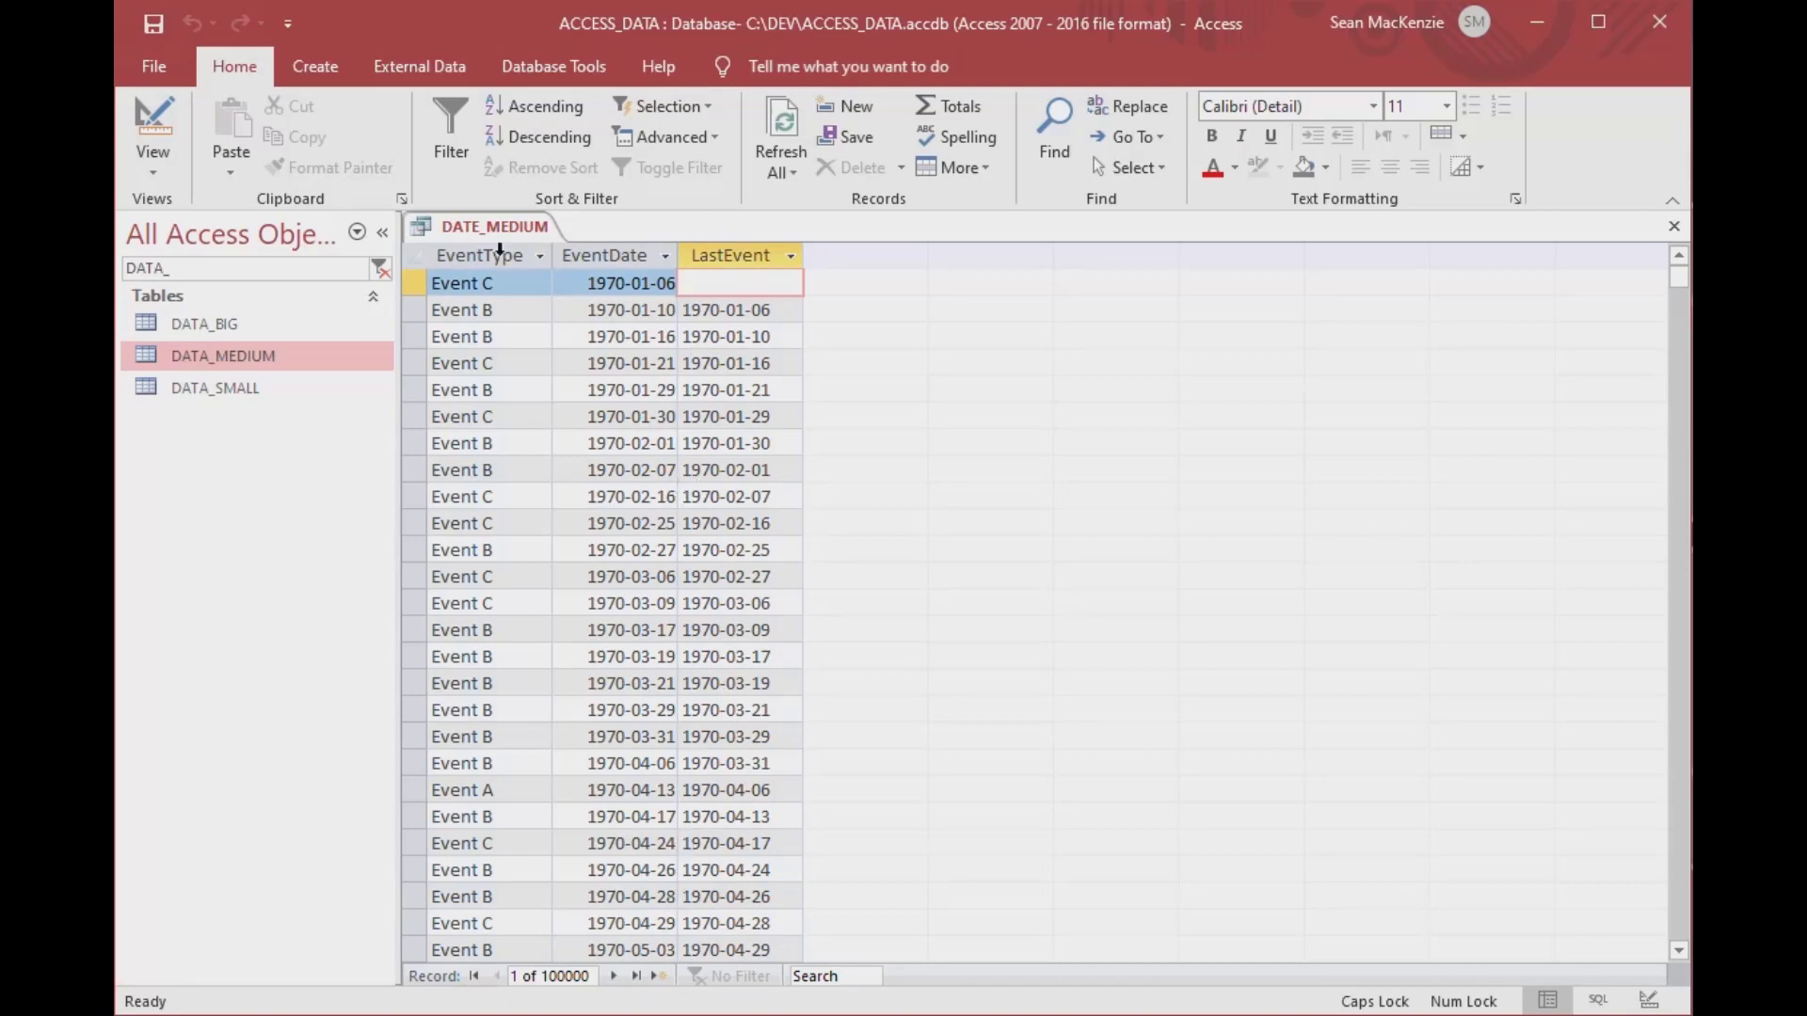
pyautogui.click(1674, 230)
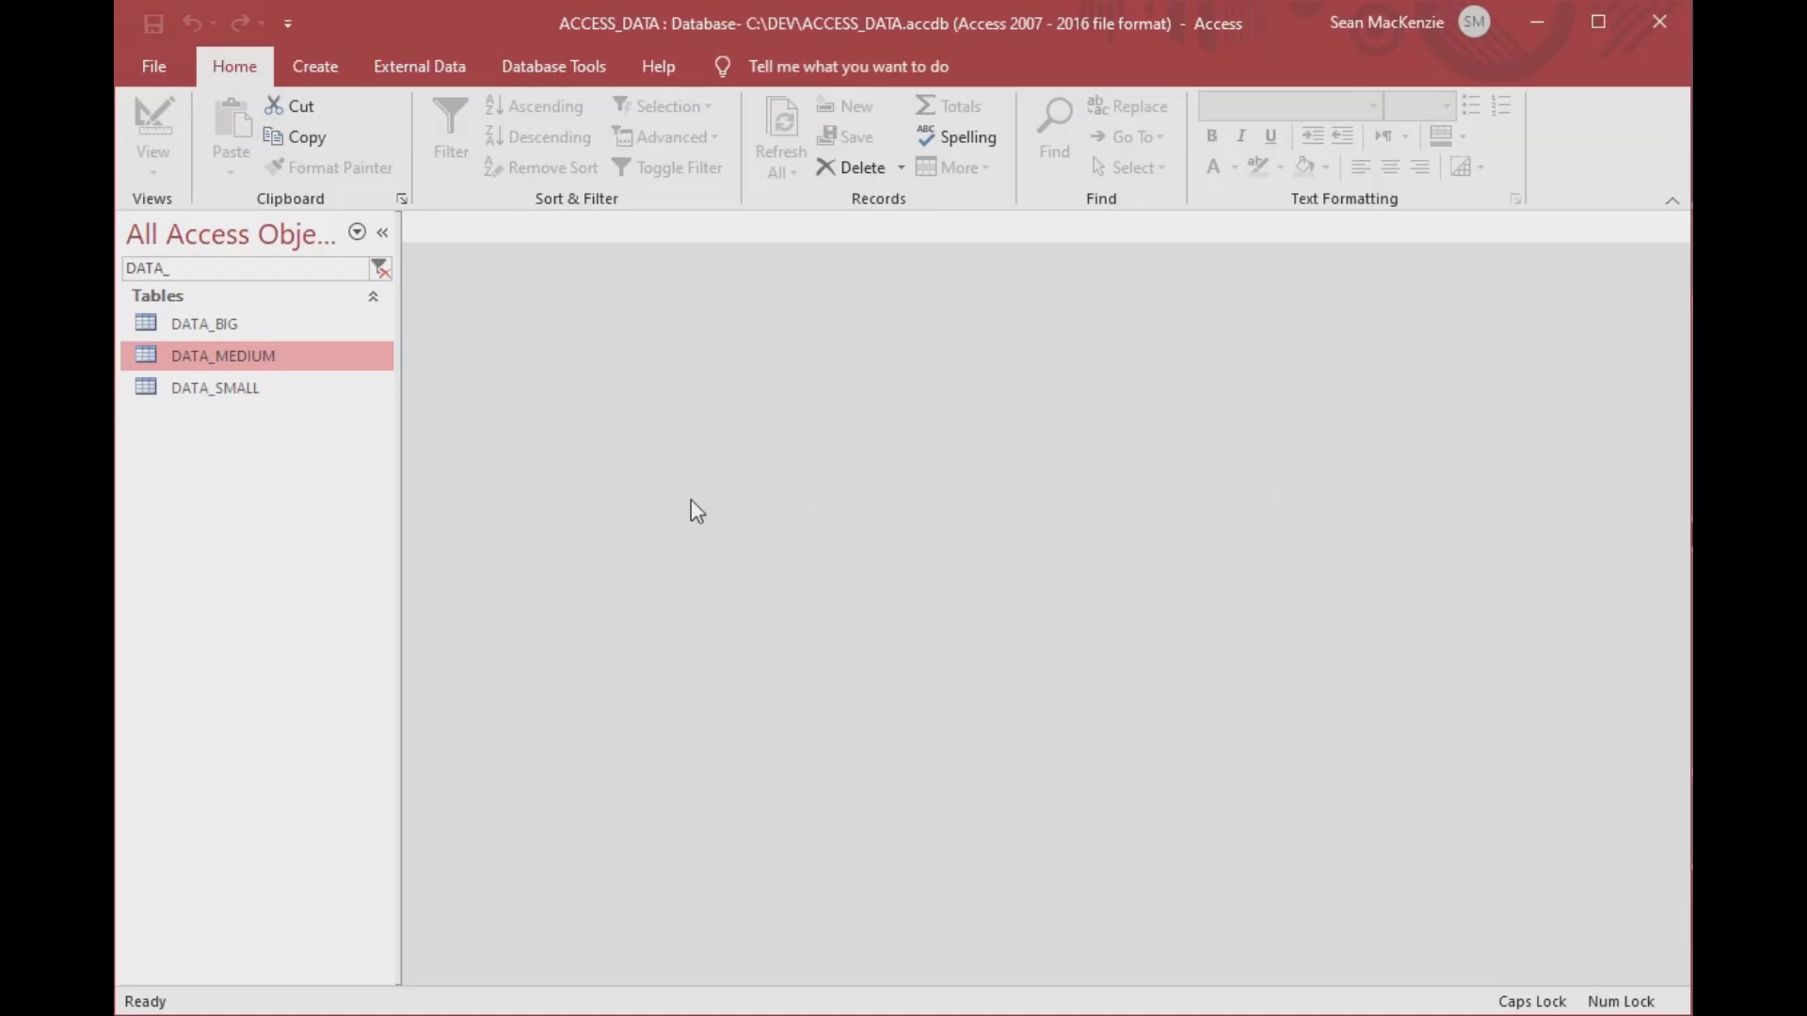
# - Create a query in design view on DATA_BIG with the EventType and EventDate fields, and place the cursor in the third column's field cell
pyautogui.click(320, 64)
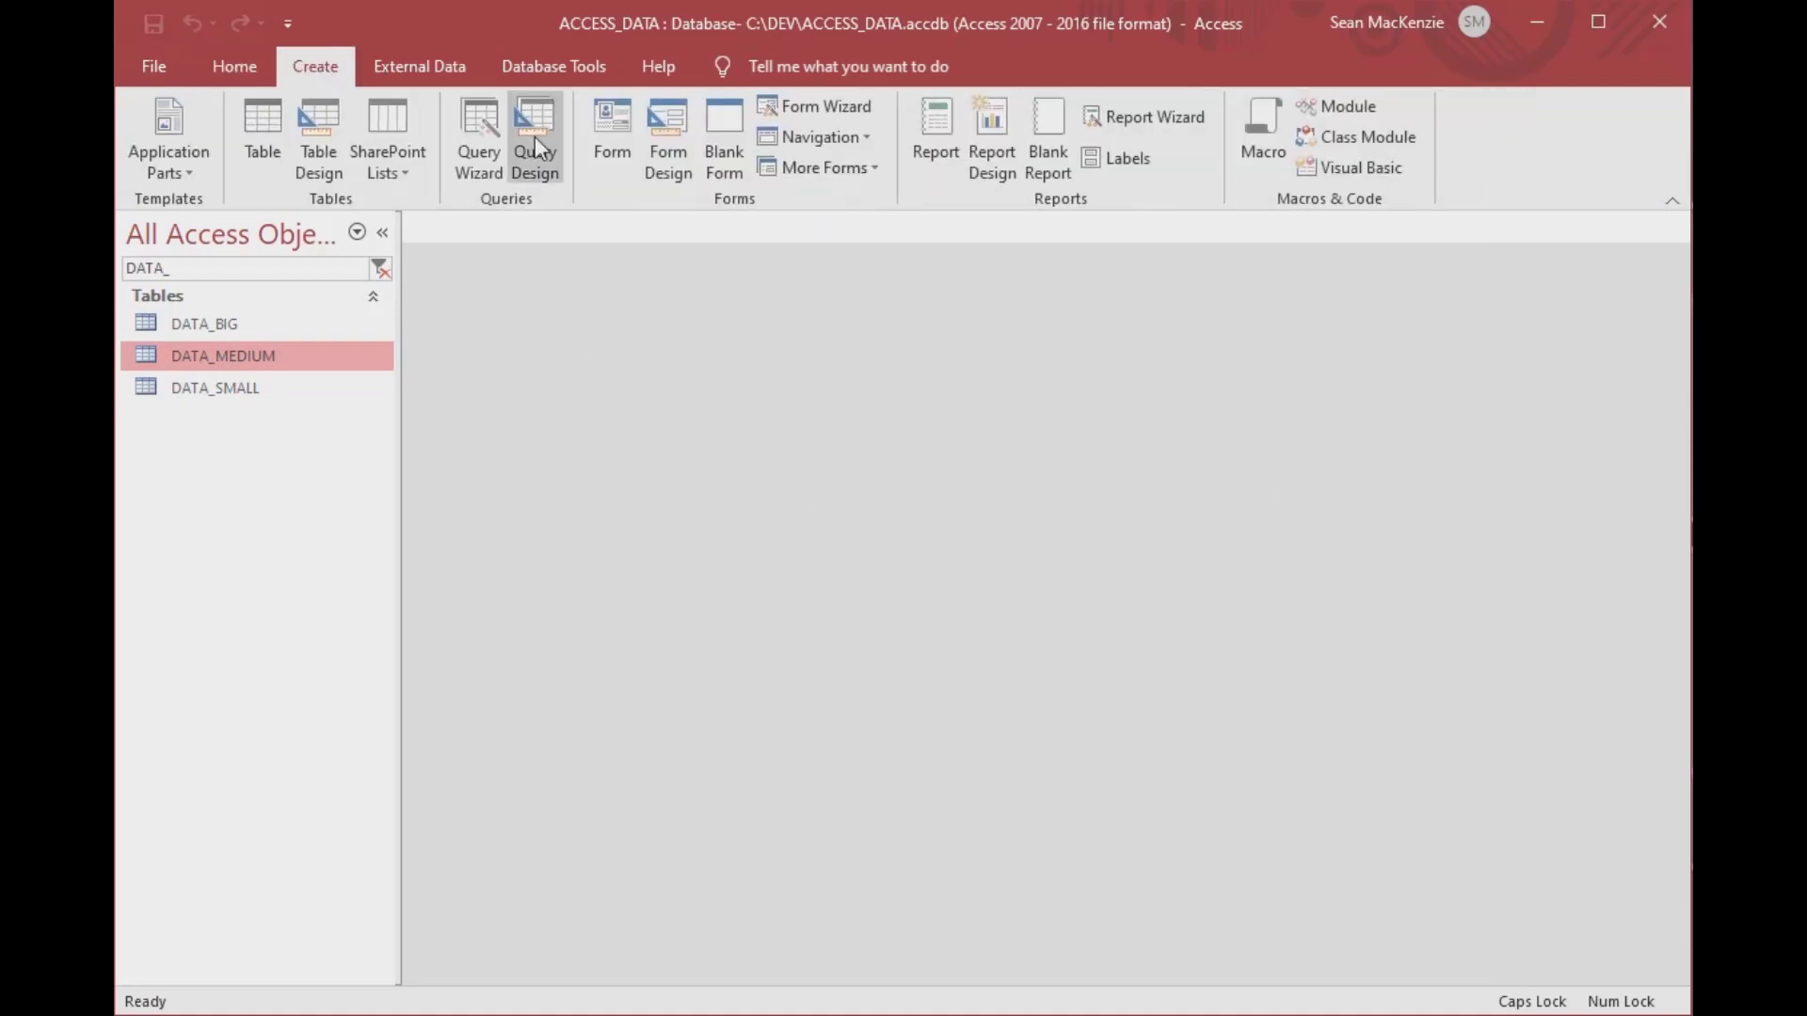
pyautogui.click(531, 140)
pyautogui.press('Escape')
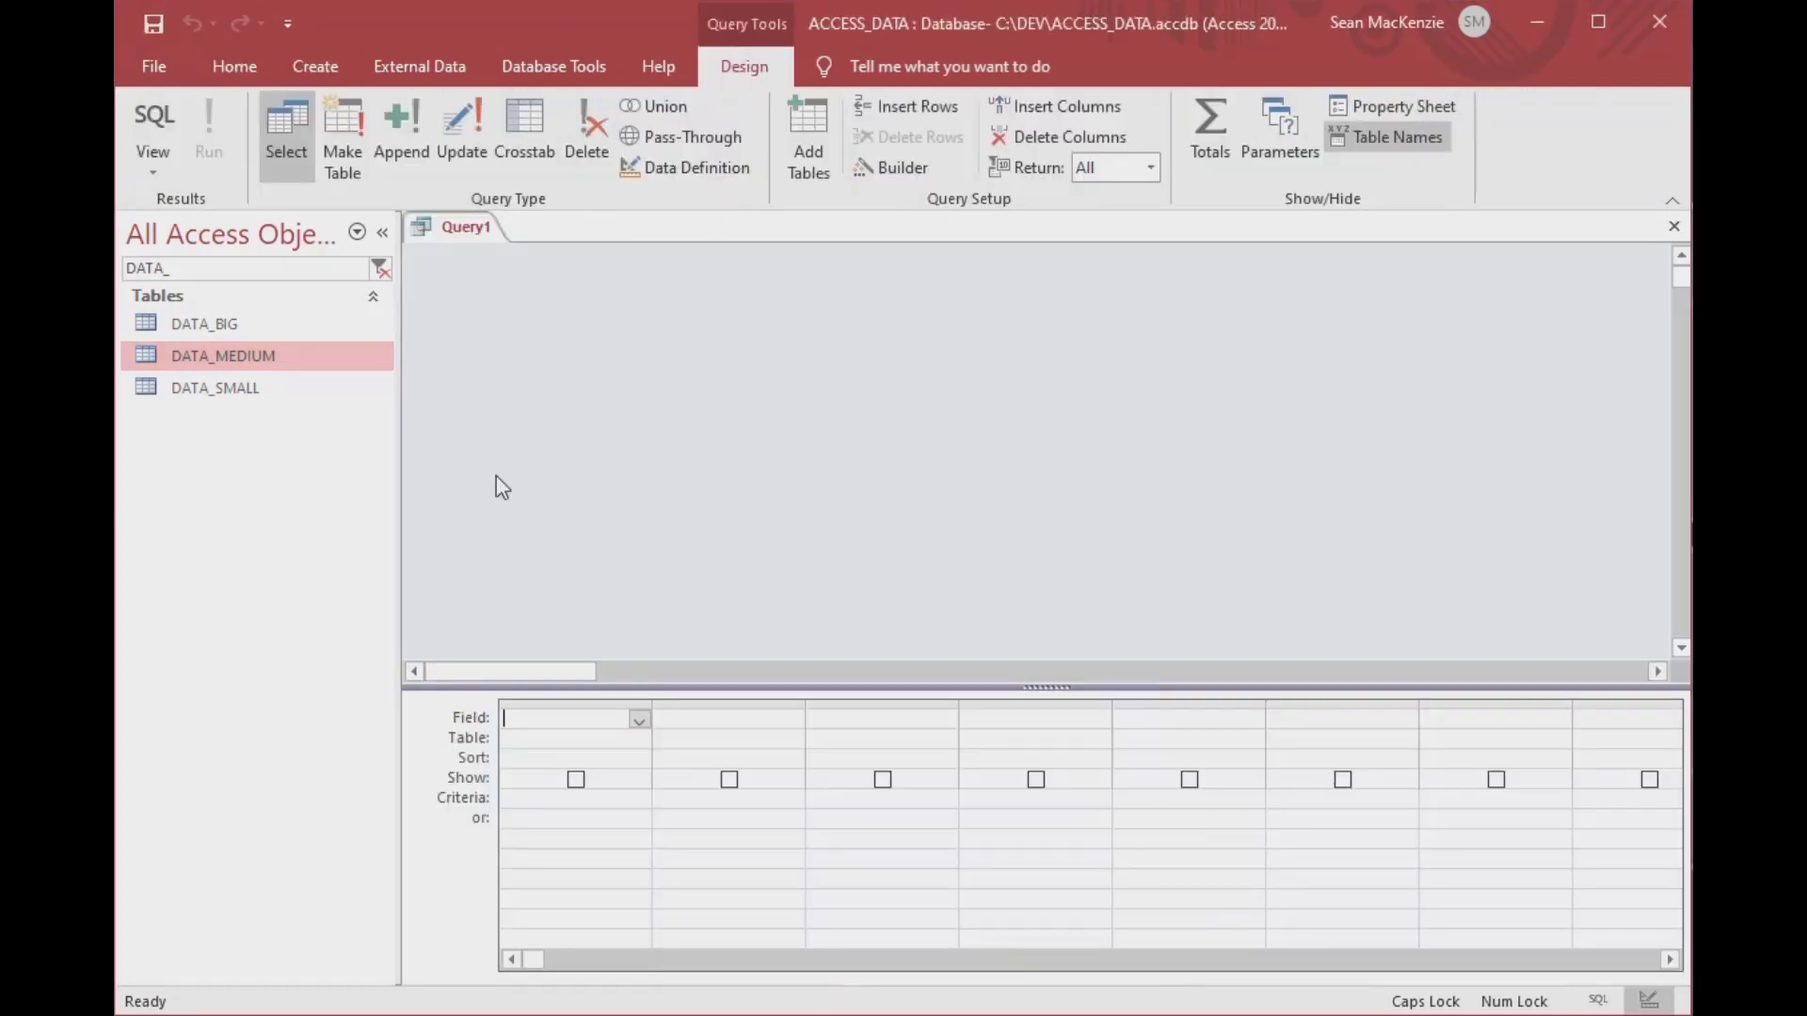
pyautogui.moveTo(199, 323); pyautogui.dragTo(587, 347)
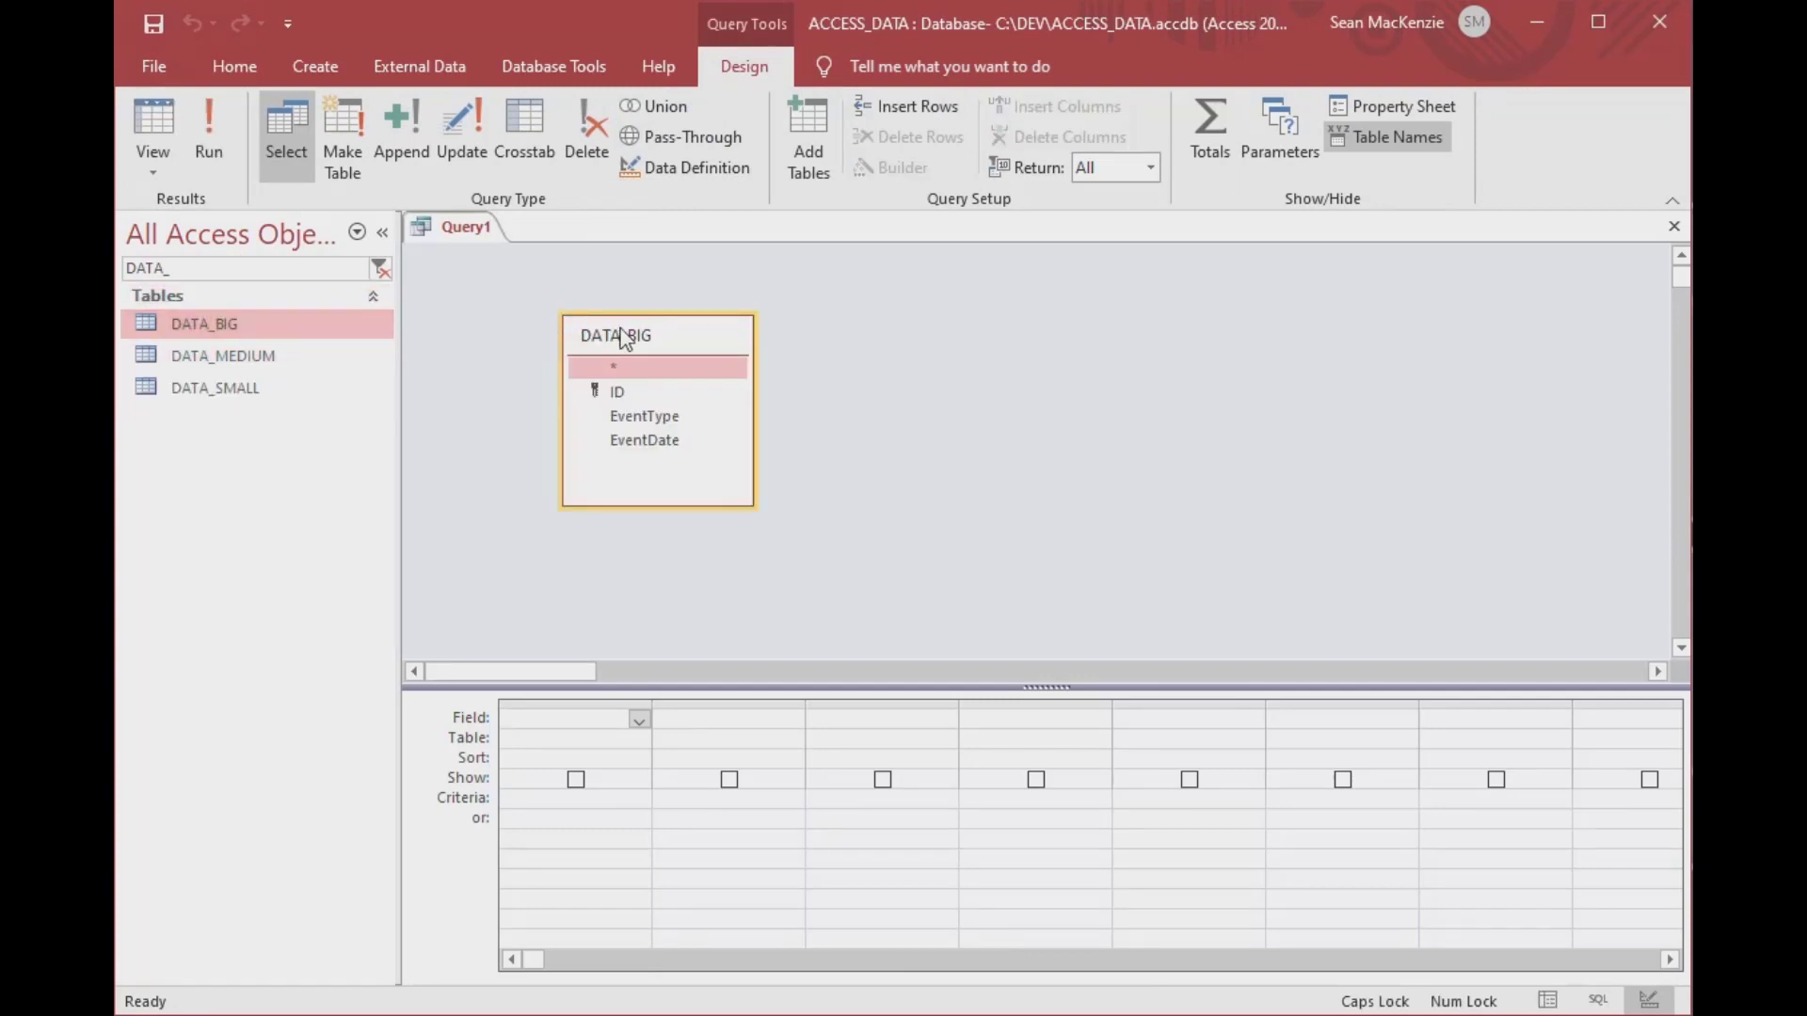
pyautogui.doubleClick(637, 414)
pyautogui.doubleClick(645, 440)
pyautogui.click(839, 718)
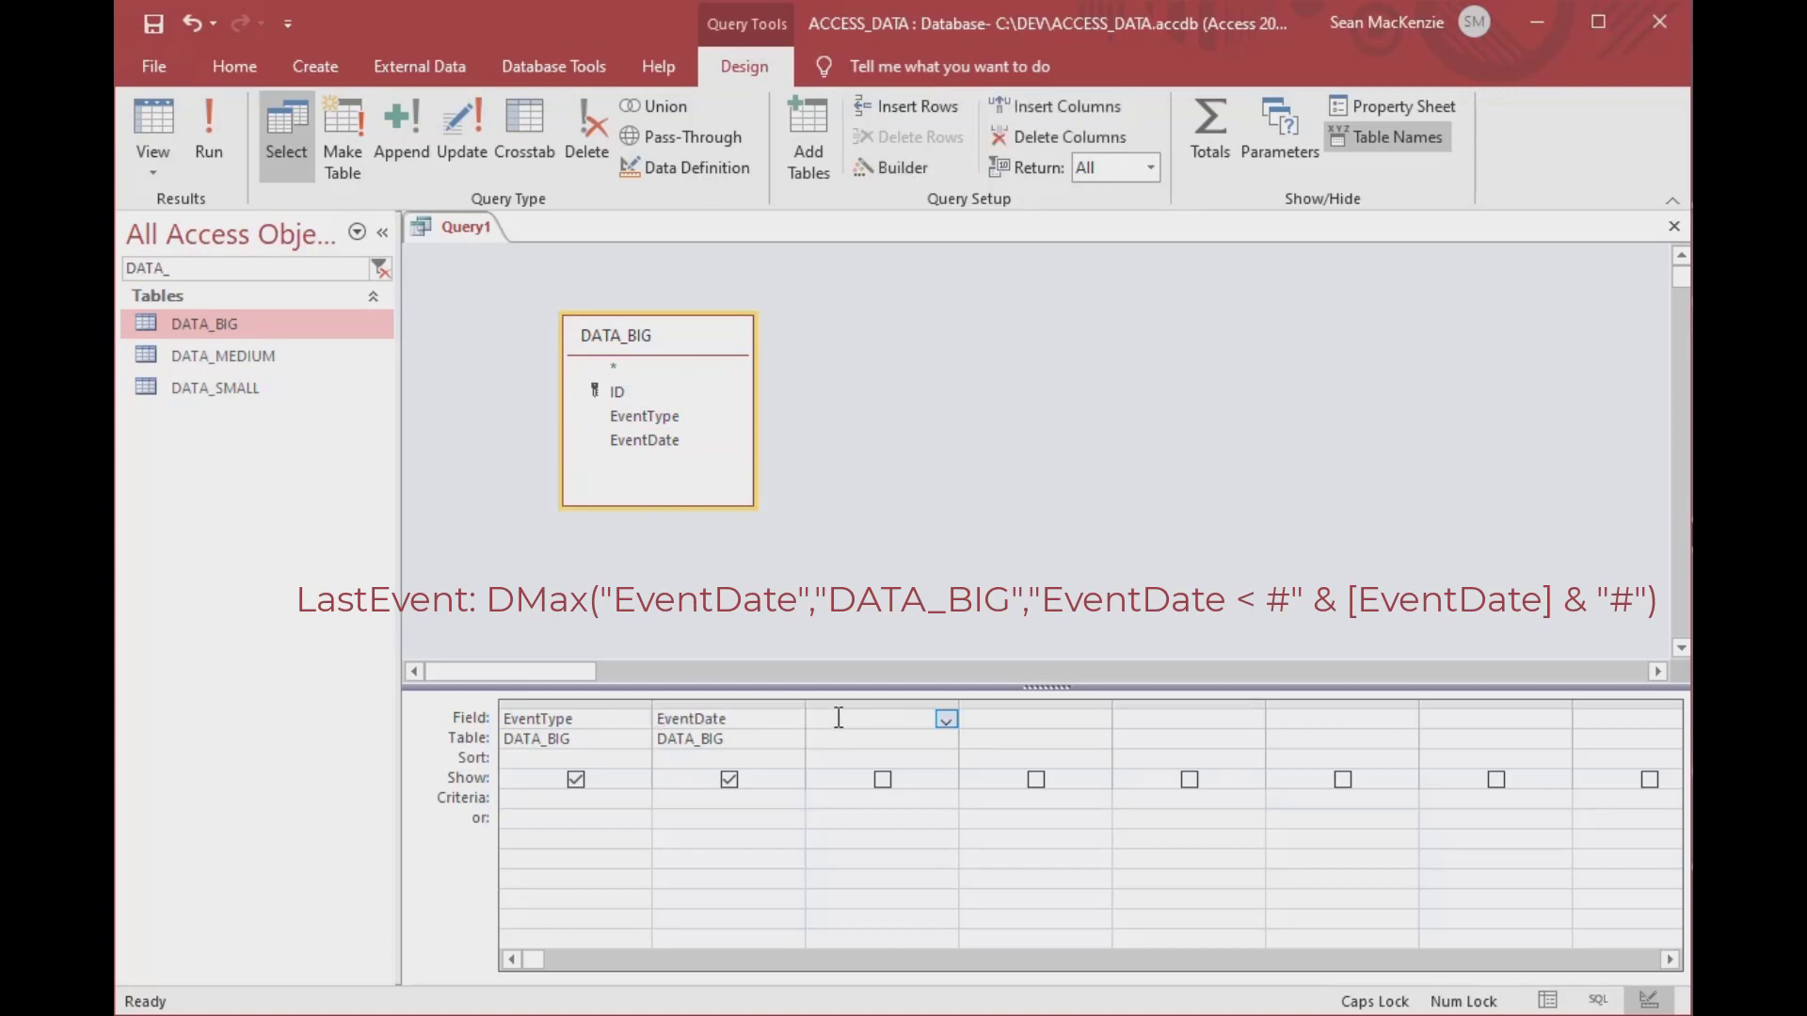
# - Enter the calculated field LastEvent: DMax("EventDate", "DATA_BIG", "EventDate < #" & [EventDate] & "#") in the third column
pyautogui.press('capslock')
pyautogui.write('LastEvent')
pyautogui.write(': DMax')
pyautogui.write('("EventDate')
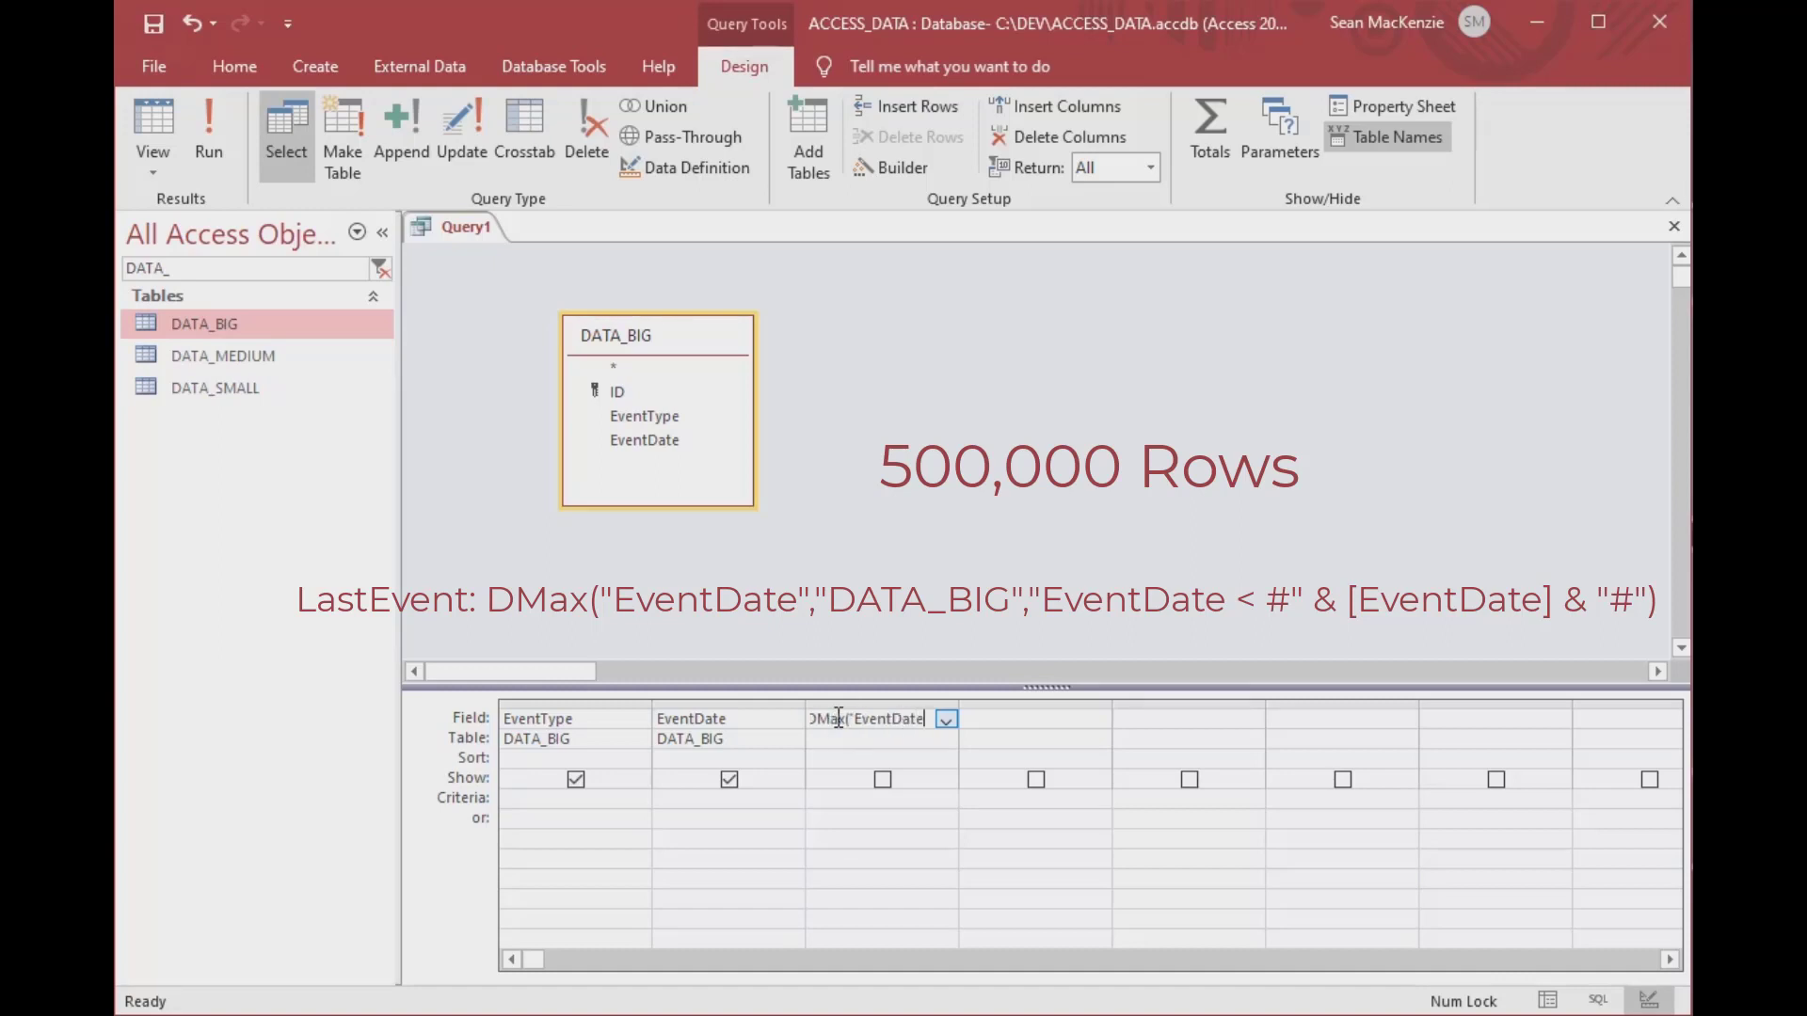
pyautogui.write('", "d')
pyautogui.press('capslock')
pyautogui.write('DATA_BIG",')
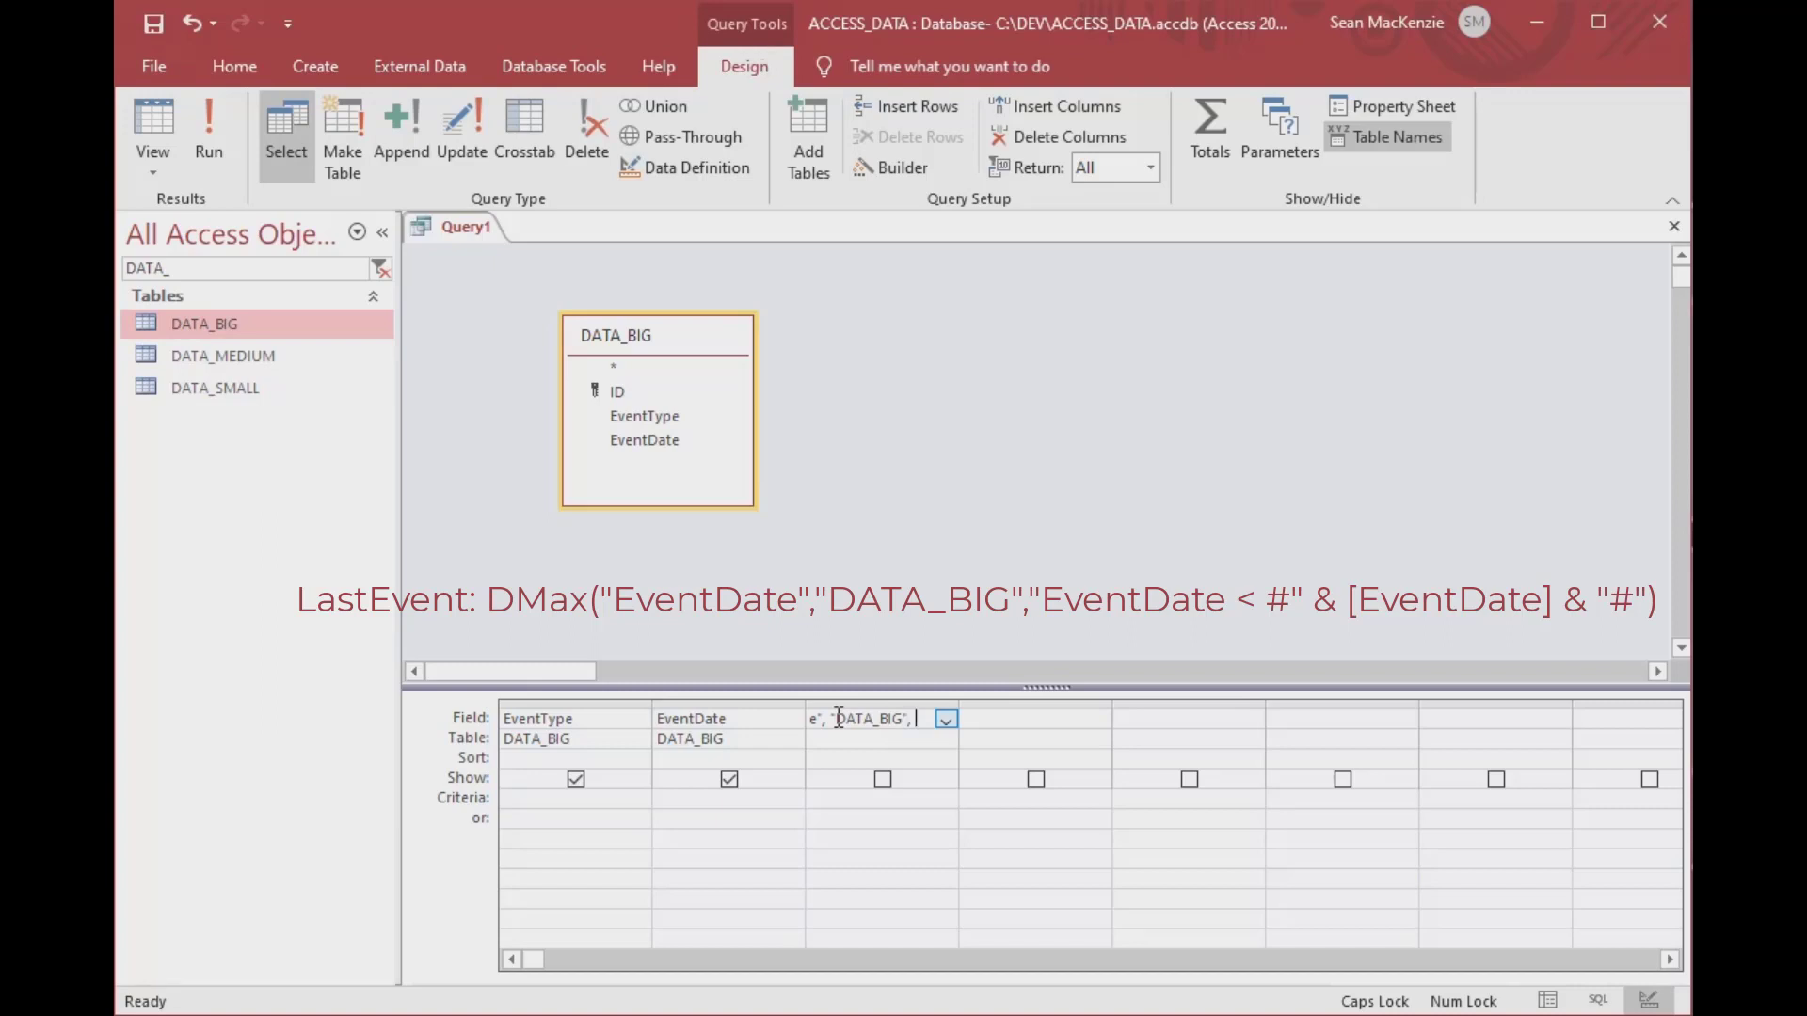
pyautogui.write('"eV')
pyautogui.press('BackSpace')
pyautogui.press('BackSpace')
pyautogui.press('capslock')
pyautogui.write('EventDate <')
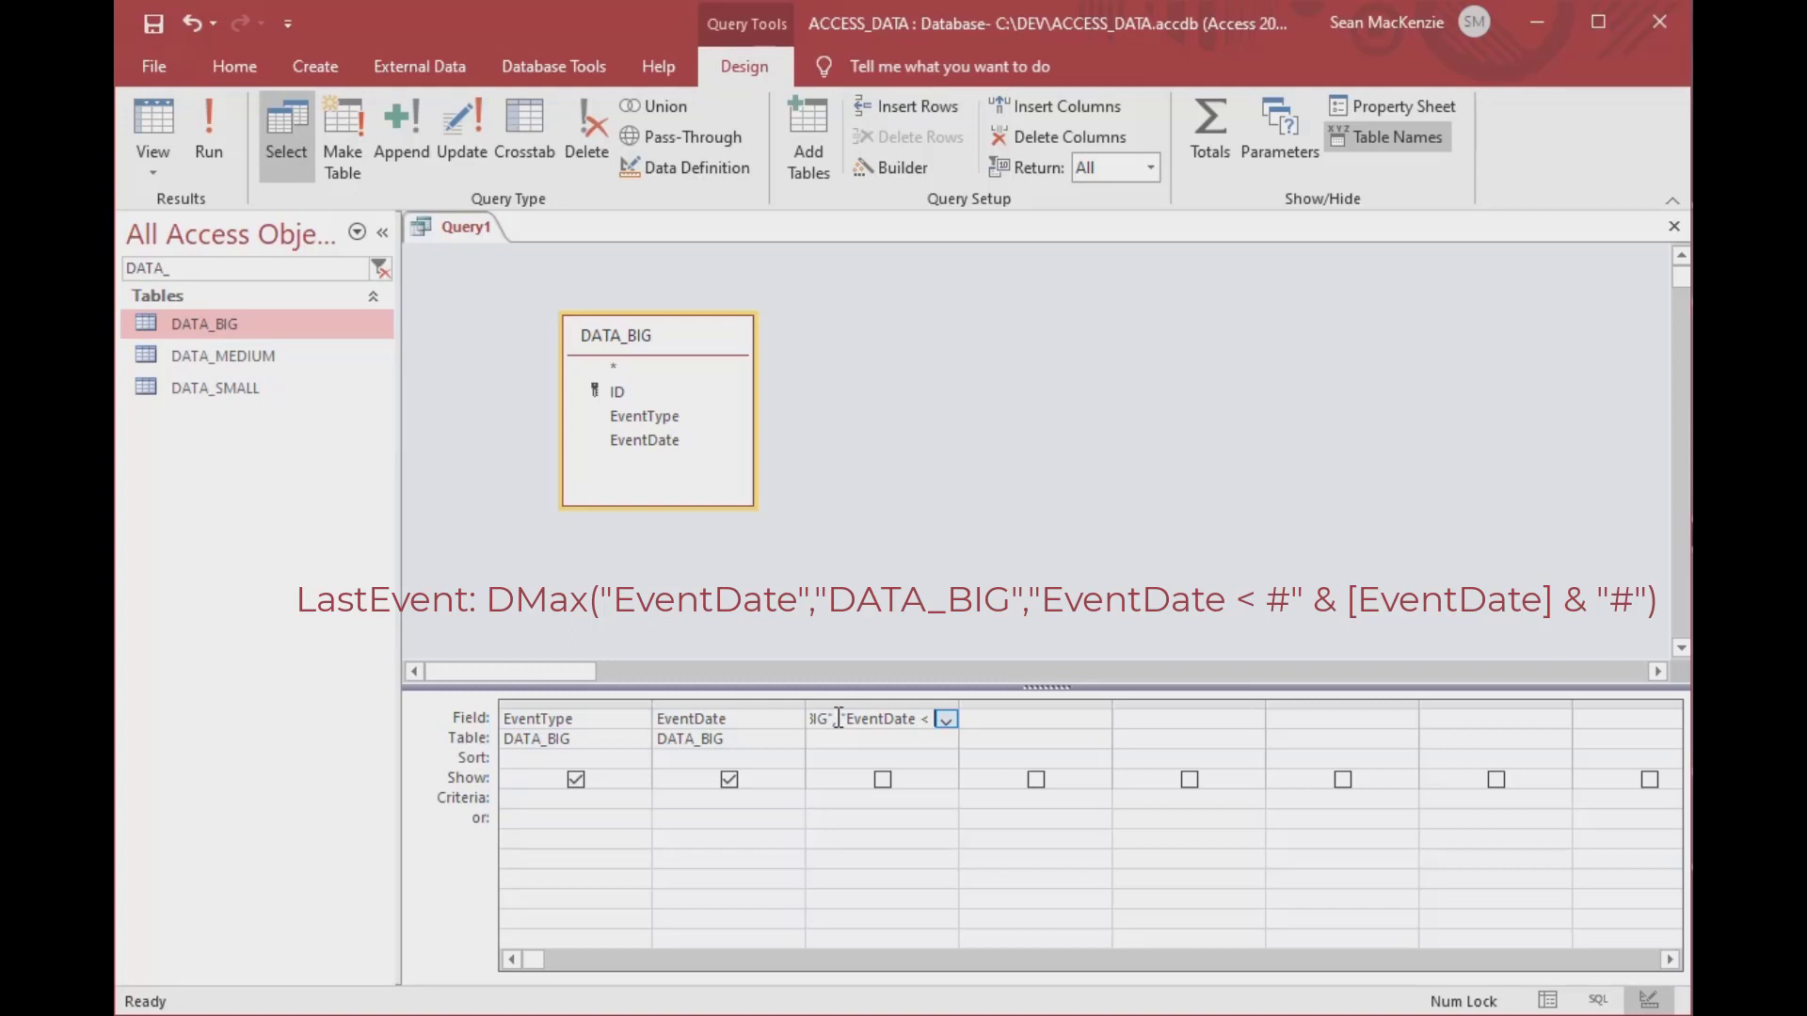
pyautogui.write('#')
pyautogui.write('" & ')
pyautogui.write('[Event')
pyautogui.write('Date] &')
pyautogui.write(' "')
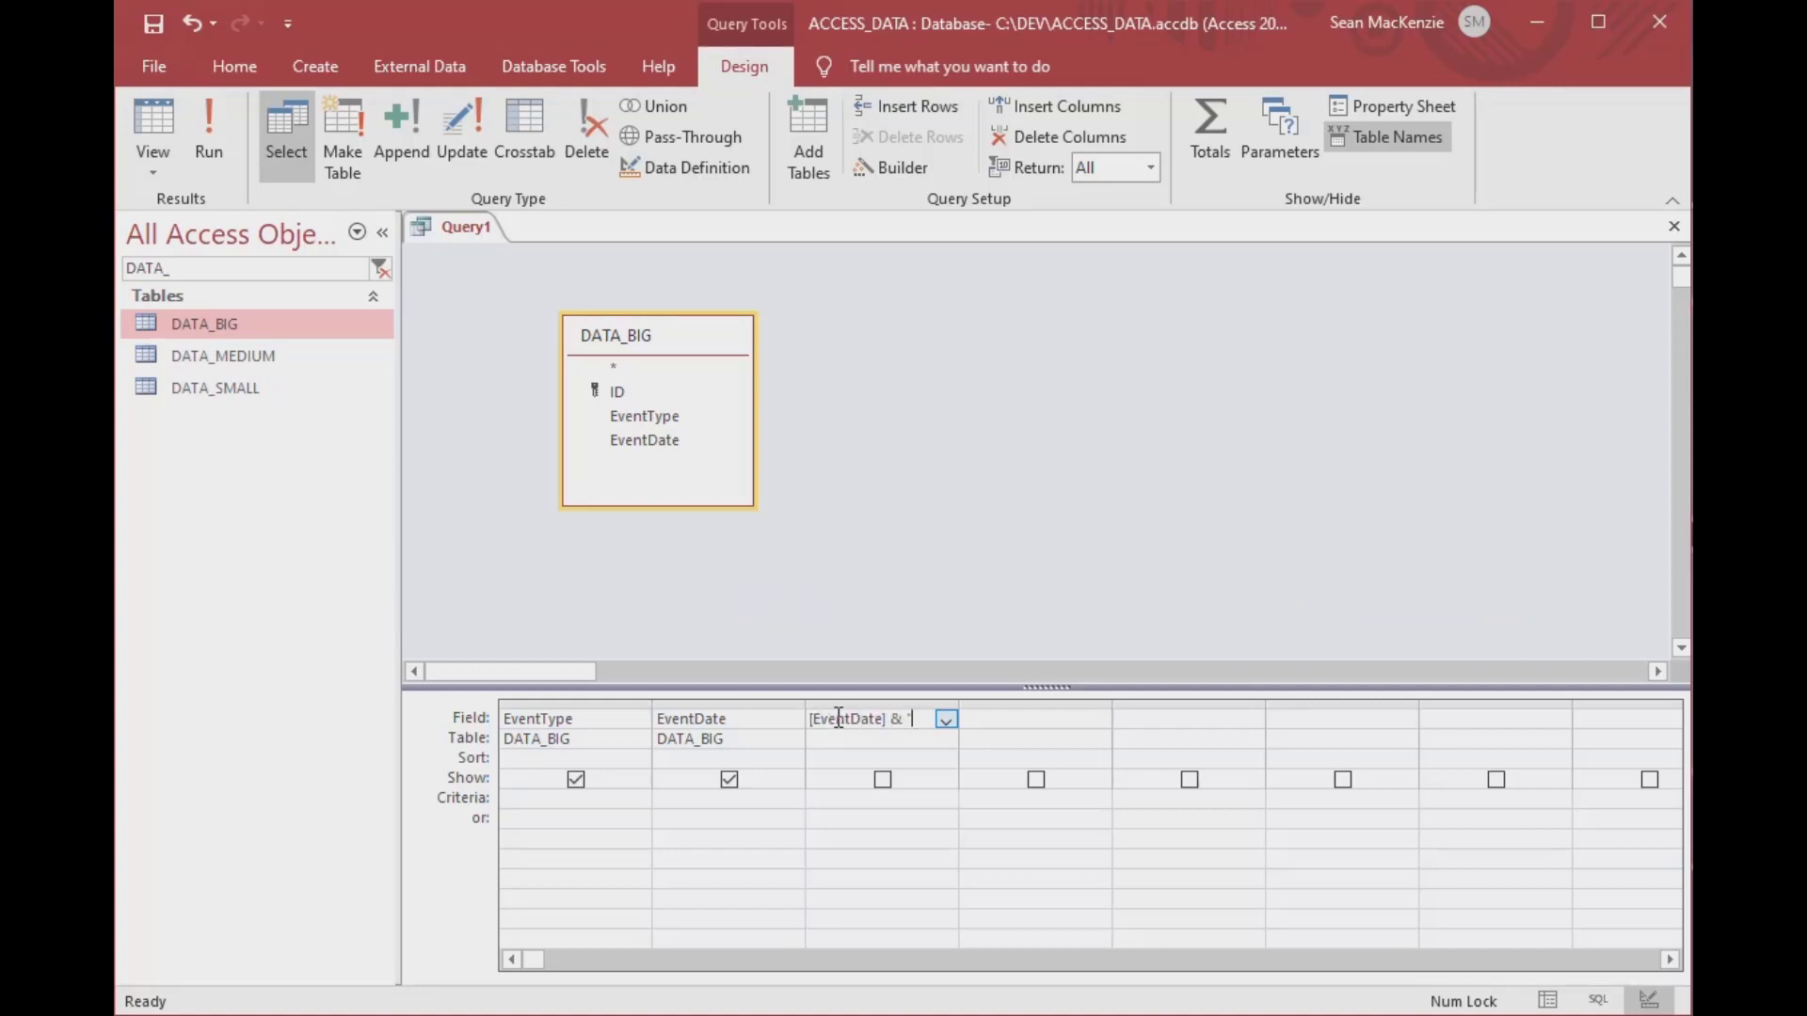
pyautogui.write('#"')
pyautogui.press('Return')
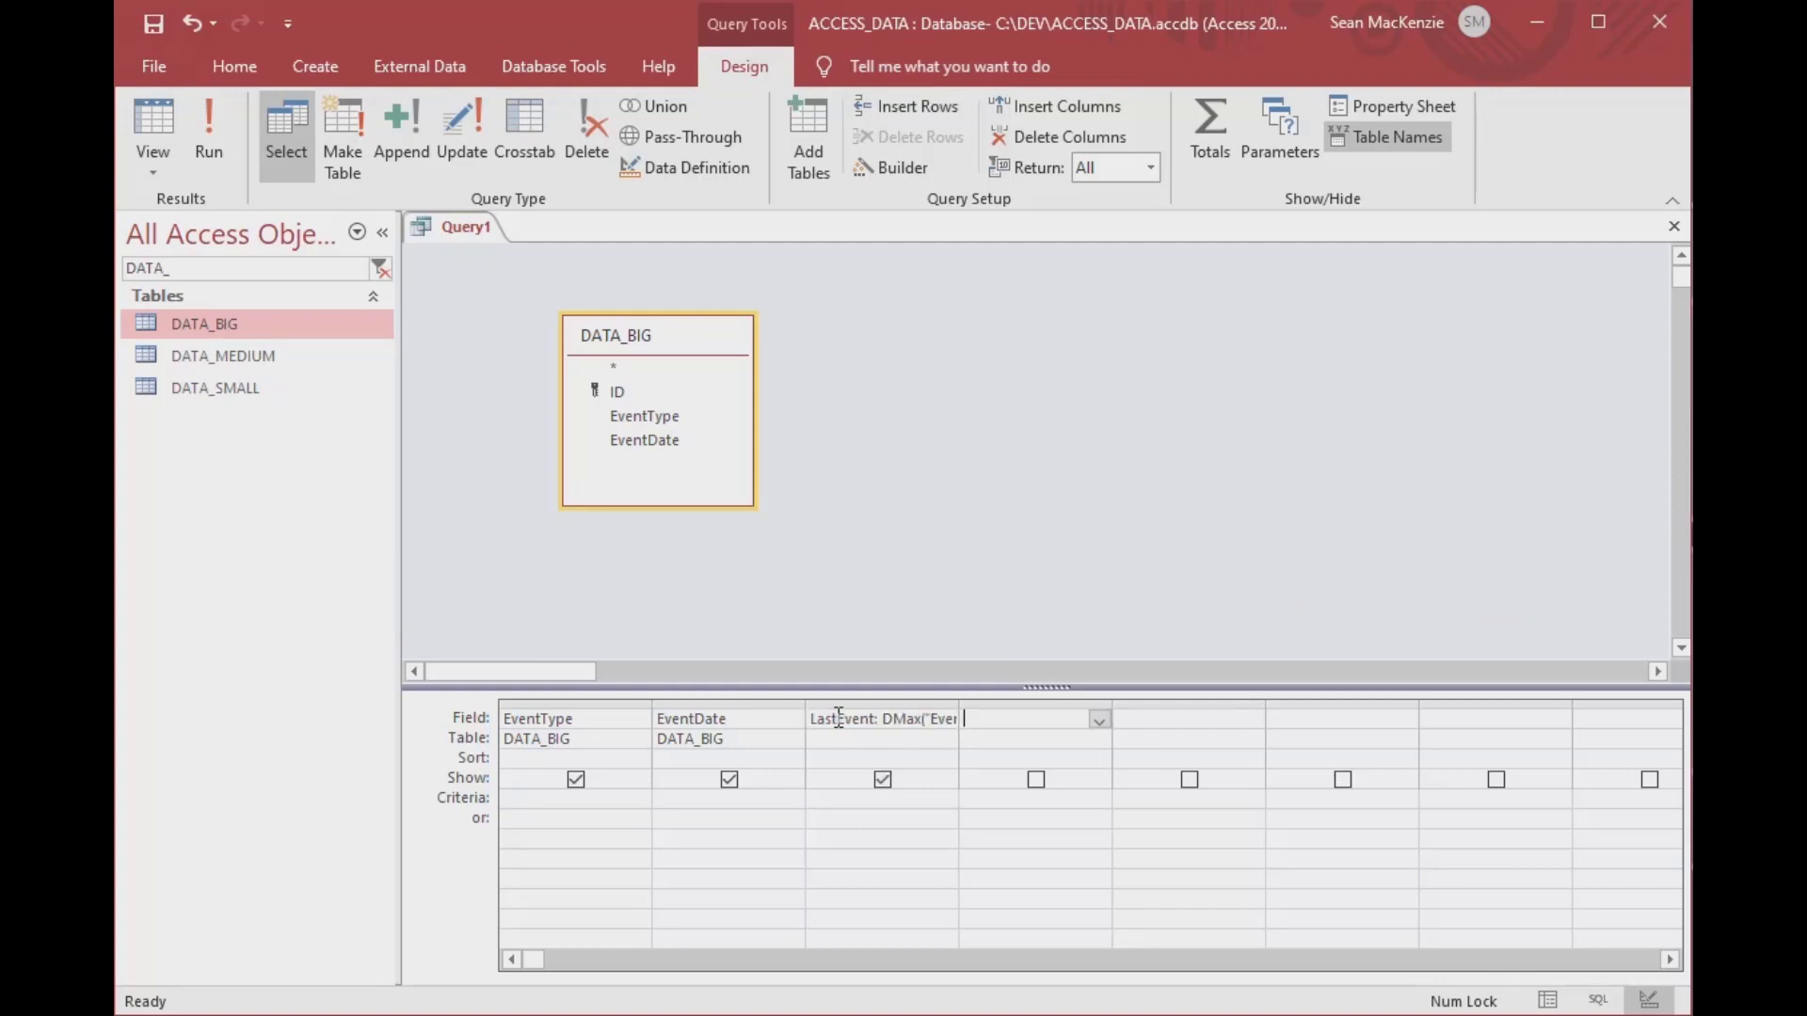
# - Save the new DATA_BIG query under the name DATE_BIG
pyautogui.hotkey('ctrl', 's')
pyautogui.press('capslock')
pyautogui.write('DATE_BIG')
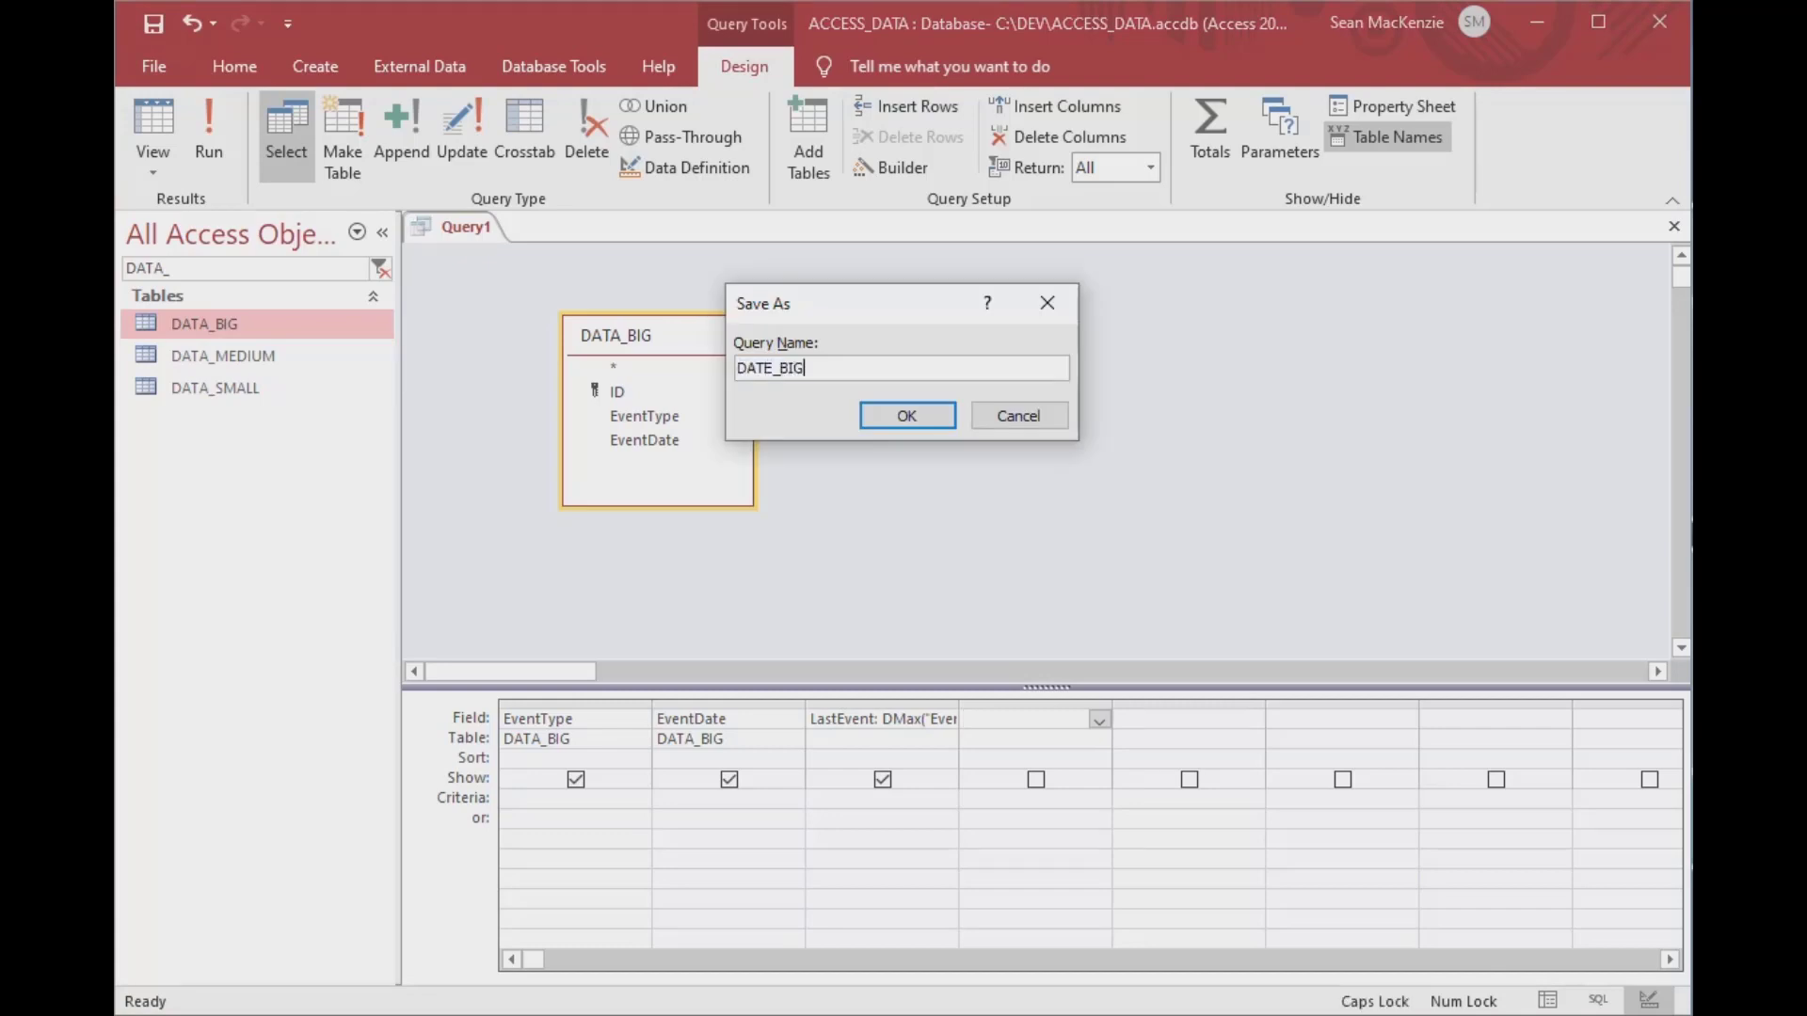
pyautogui.click(912, 428)
pyautogui.moveTo(683, 336)
pyautogui.mouseDown()
pyautogui.moveTo(661, 344)
pyautogui.moveTo(679, 331)
pyautogui.mouseUp()
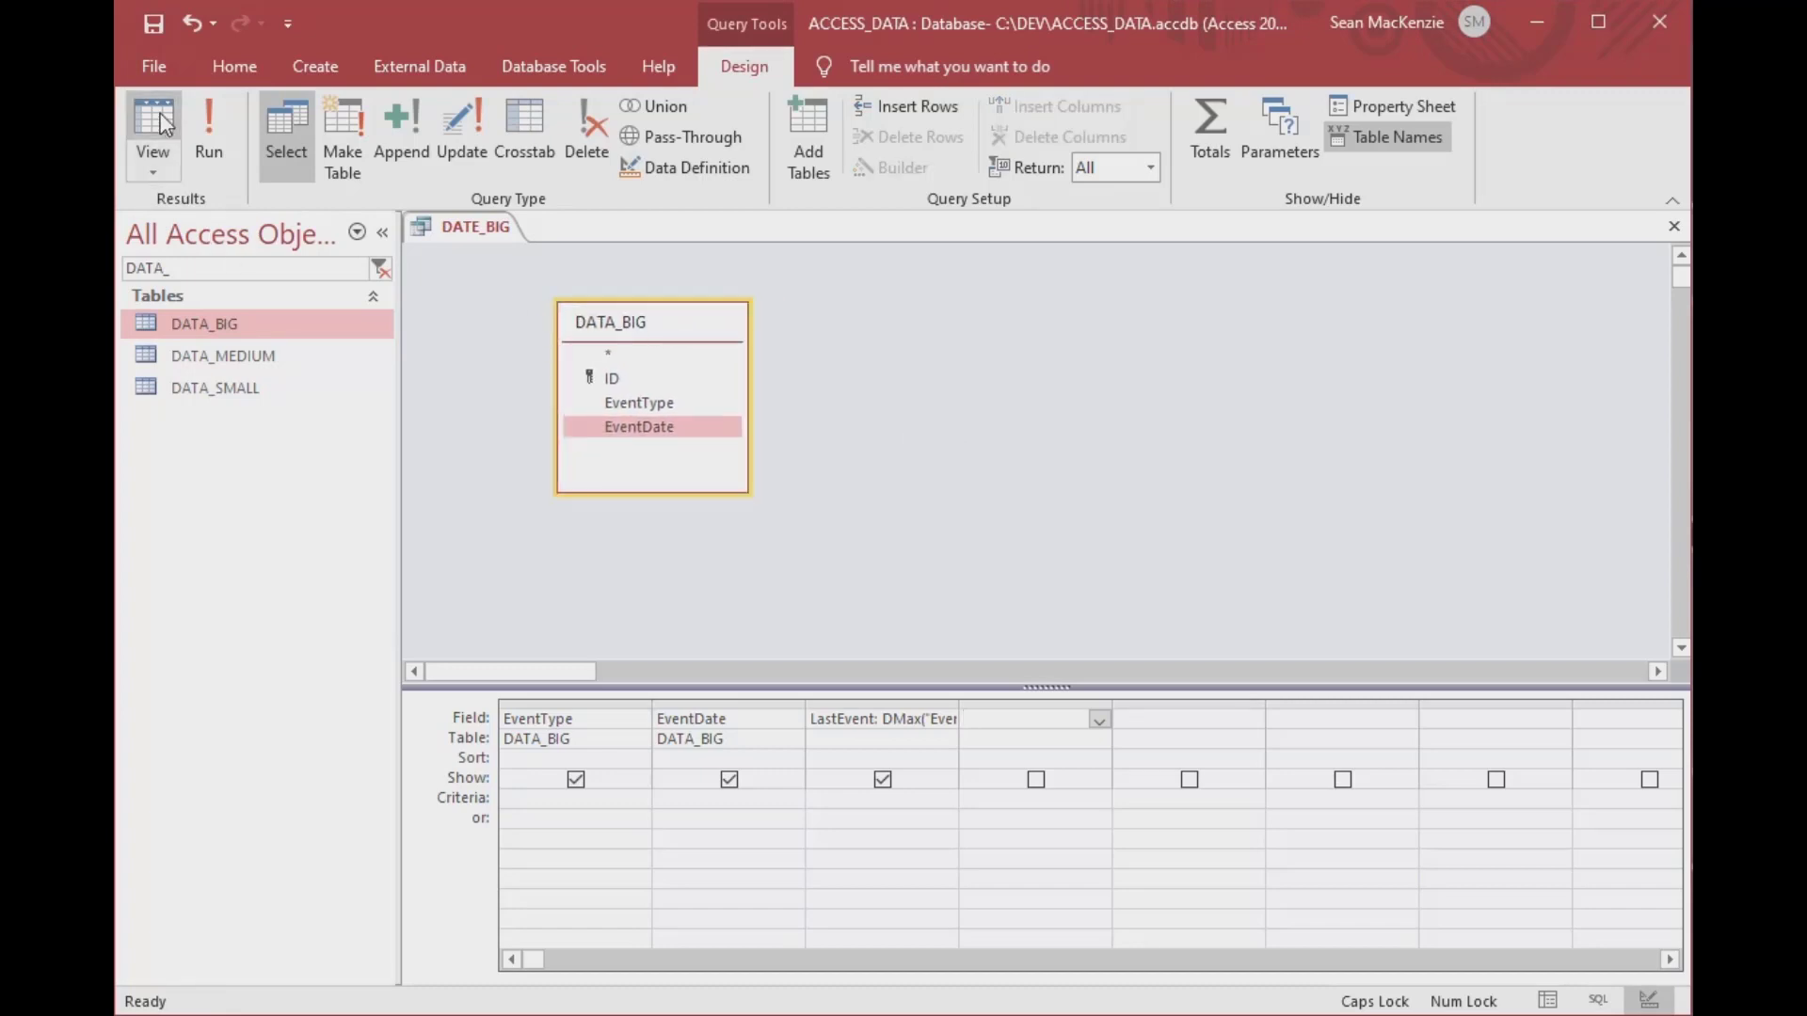
# - Show DATE_BIG as a datasheet, check LastEvent in the first records, and go to the last record
pyautogui.click(162, 120)
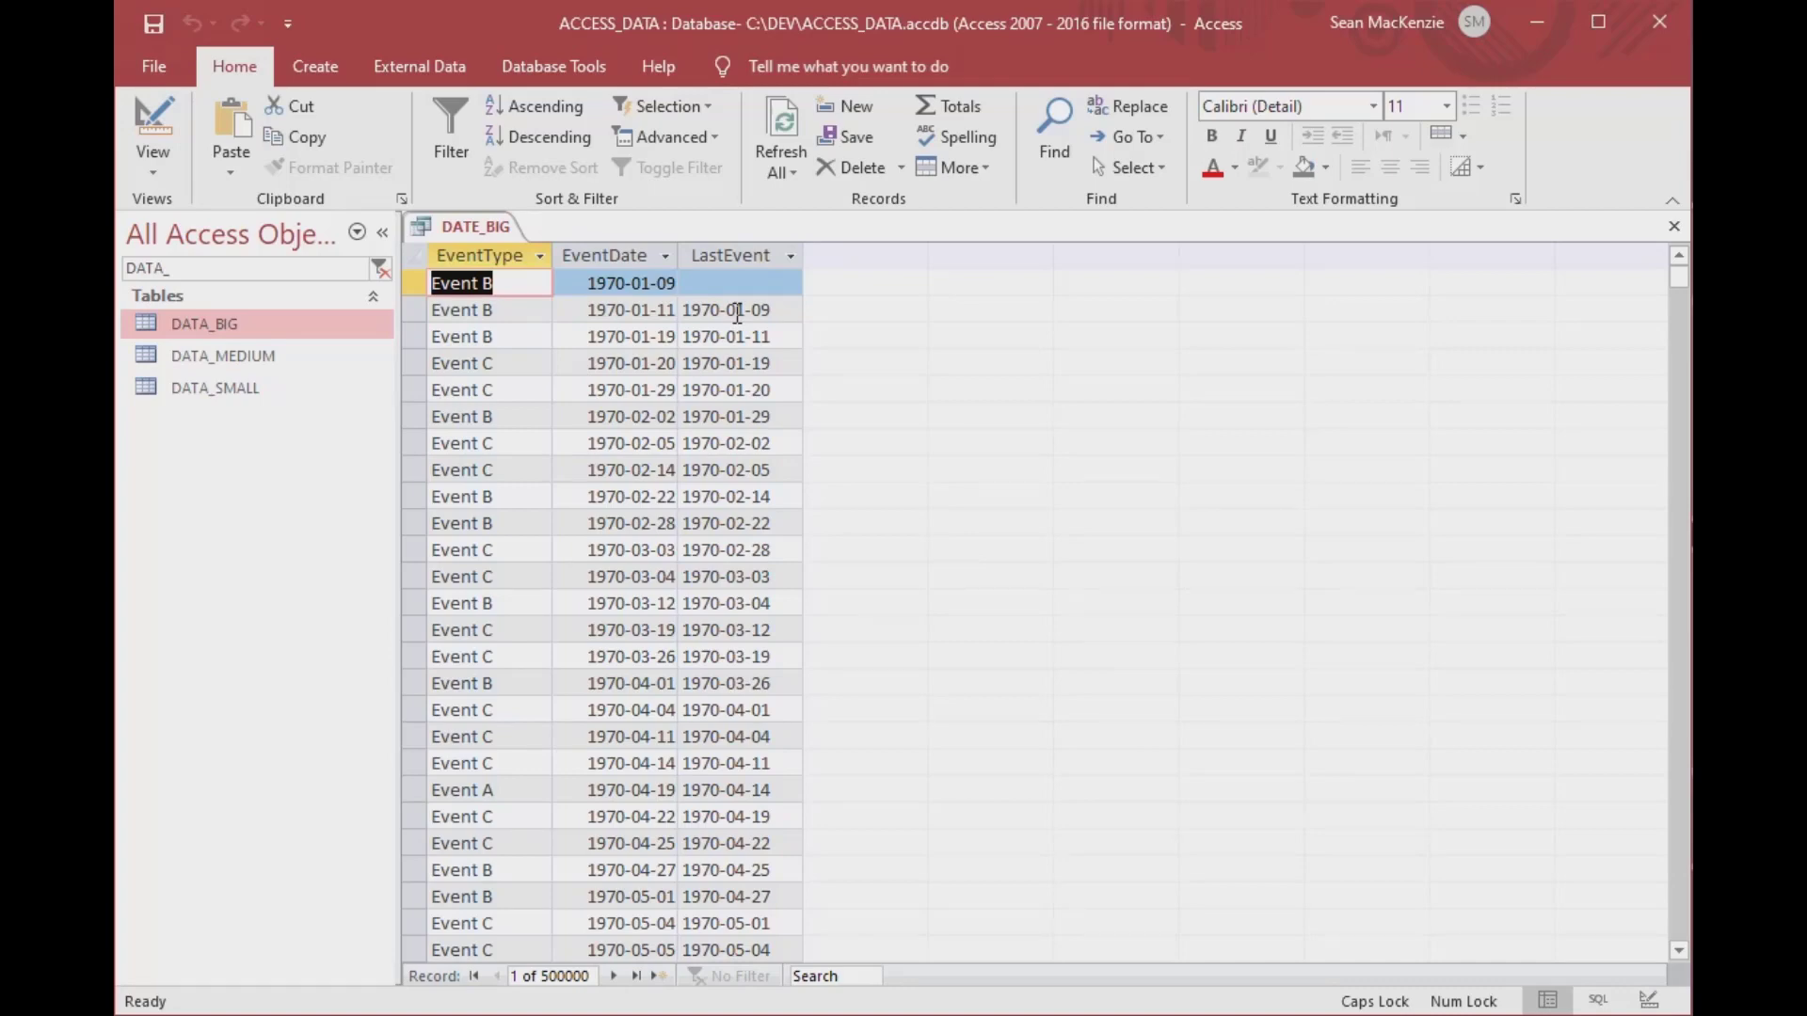
pyautogui.press('Tab')
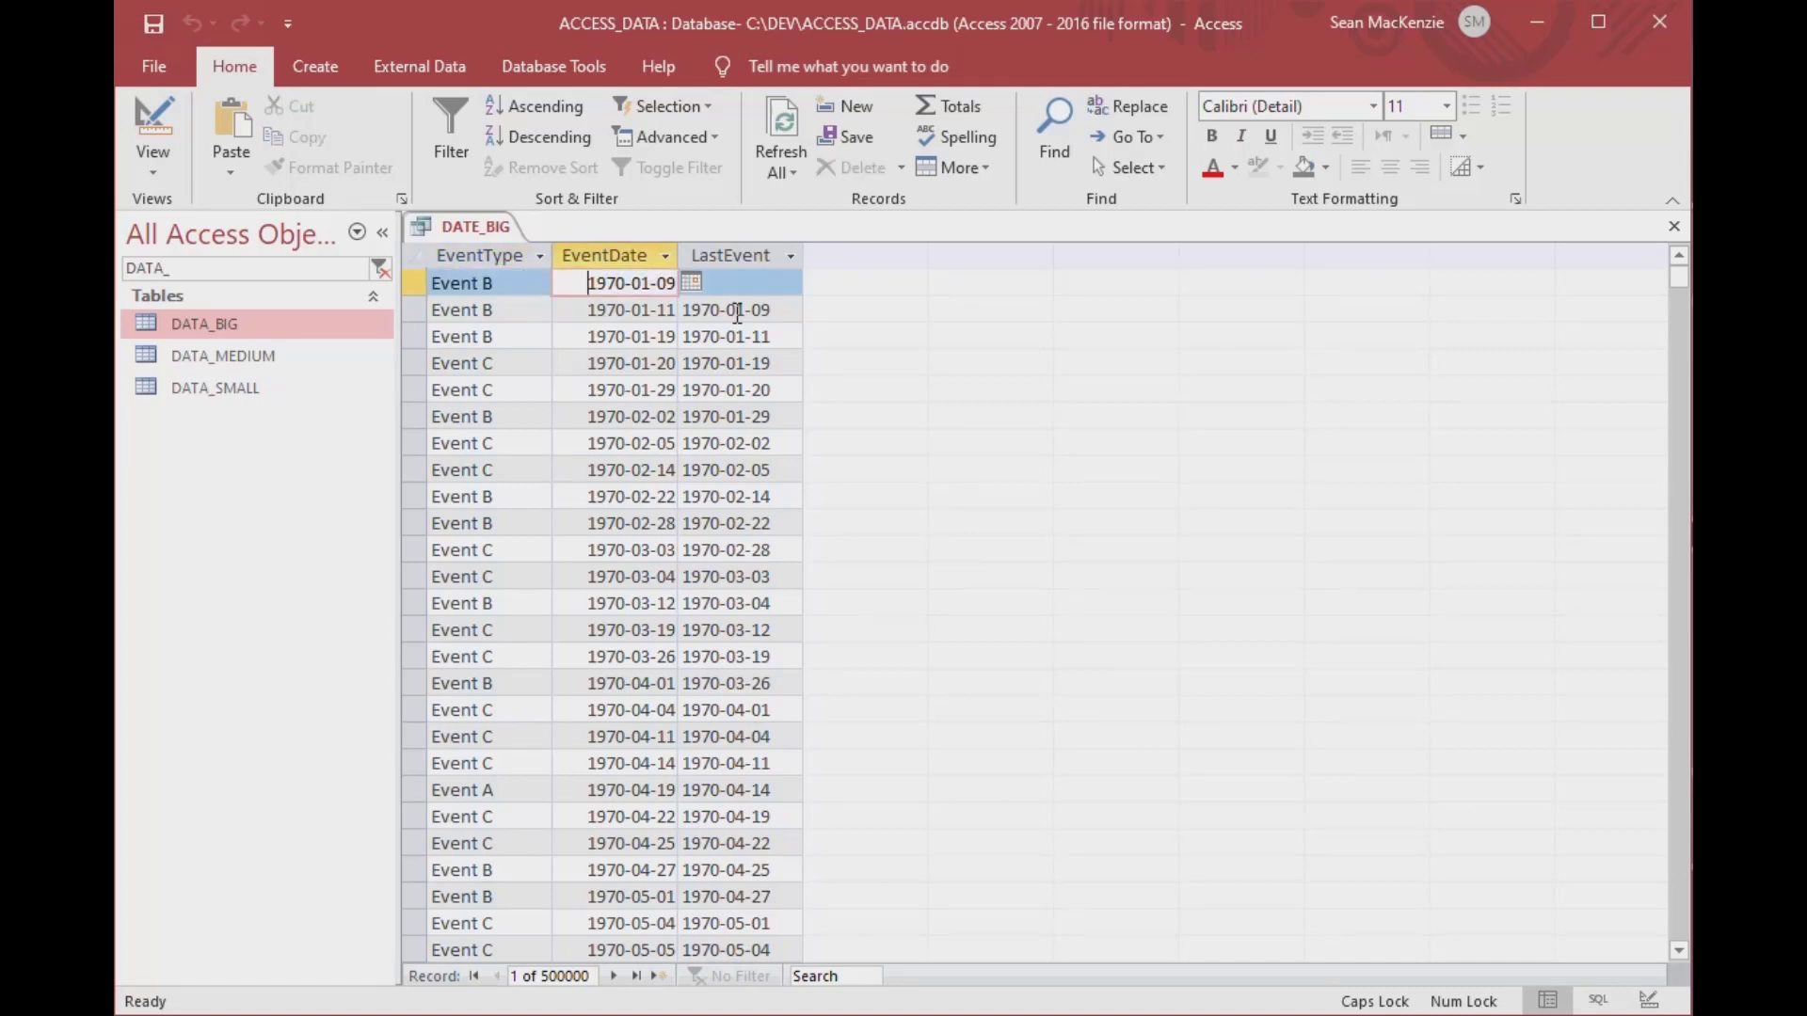
pyautogui.click(520, 283)
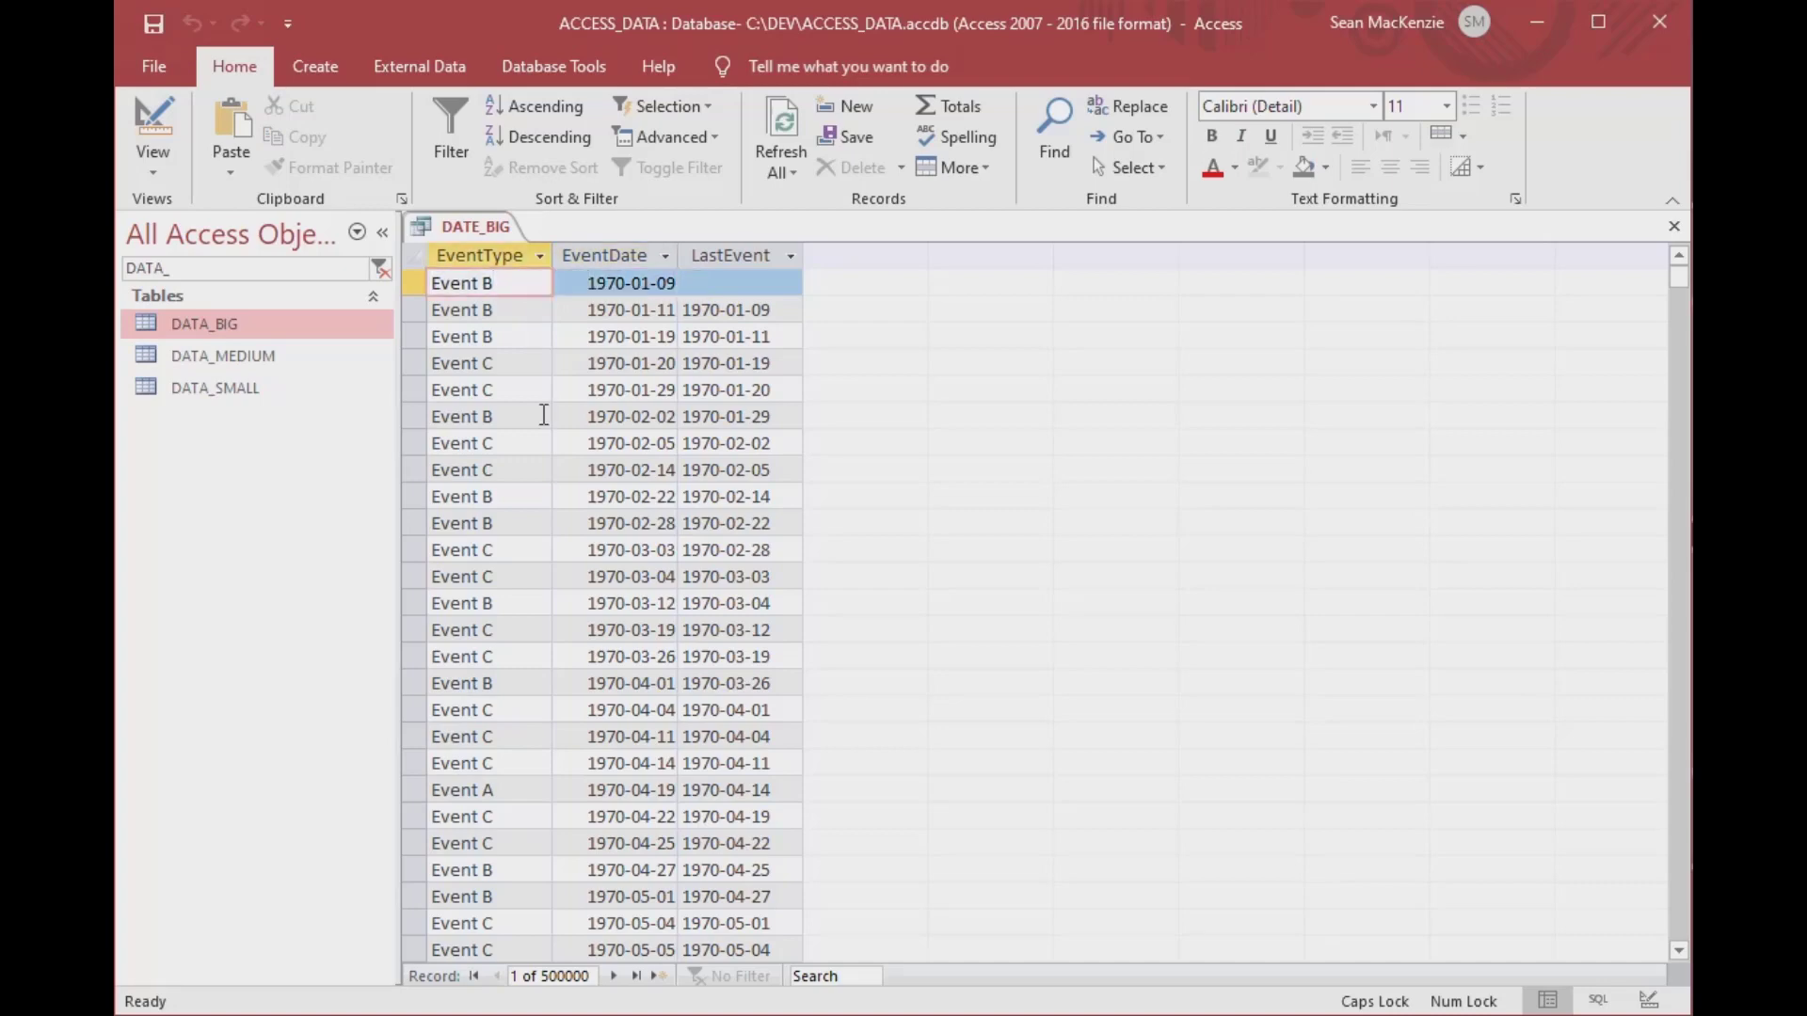
pyautogui.click(638, 977)
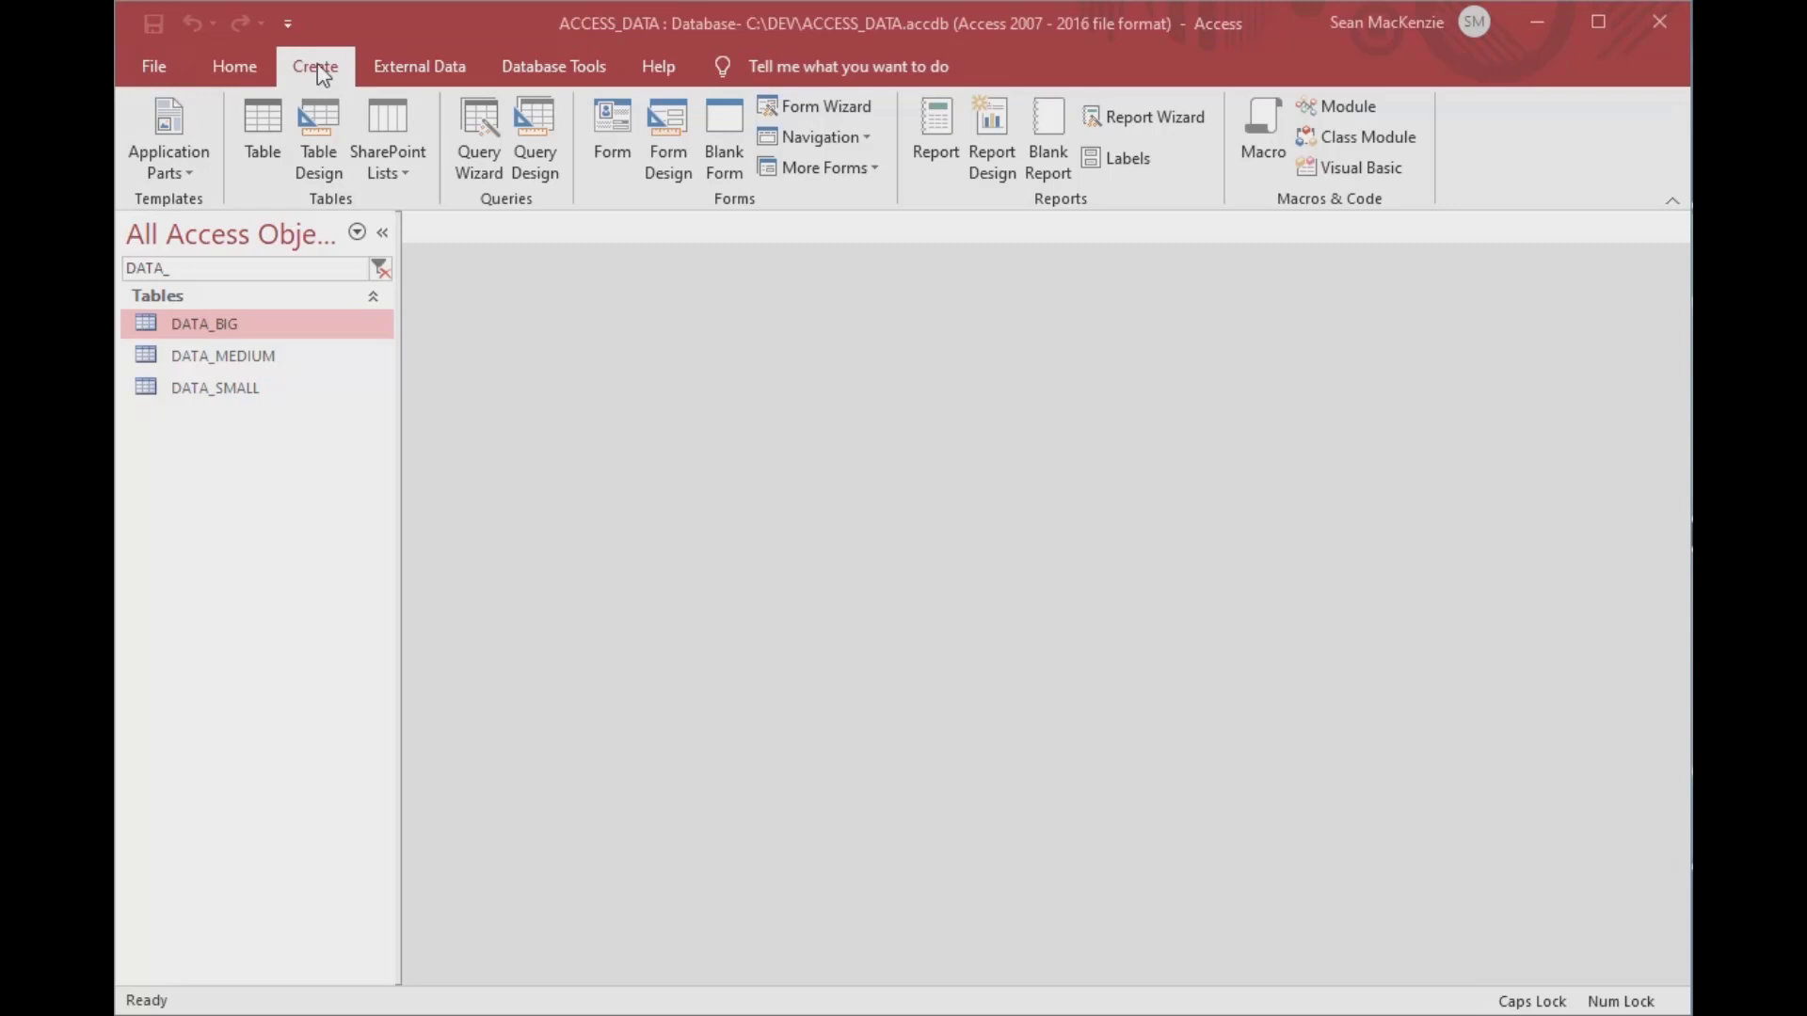
# - Start a blank query in design view without adding tables, and change the navigation filter to DATE_
pyautogui.click(544, 153)
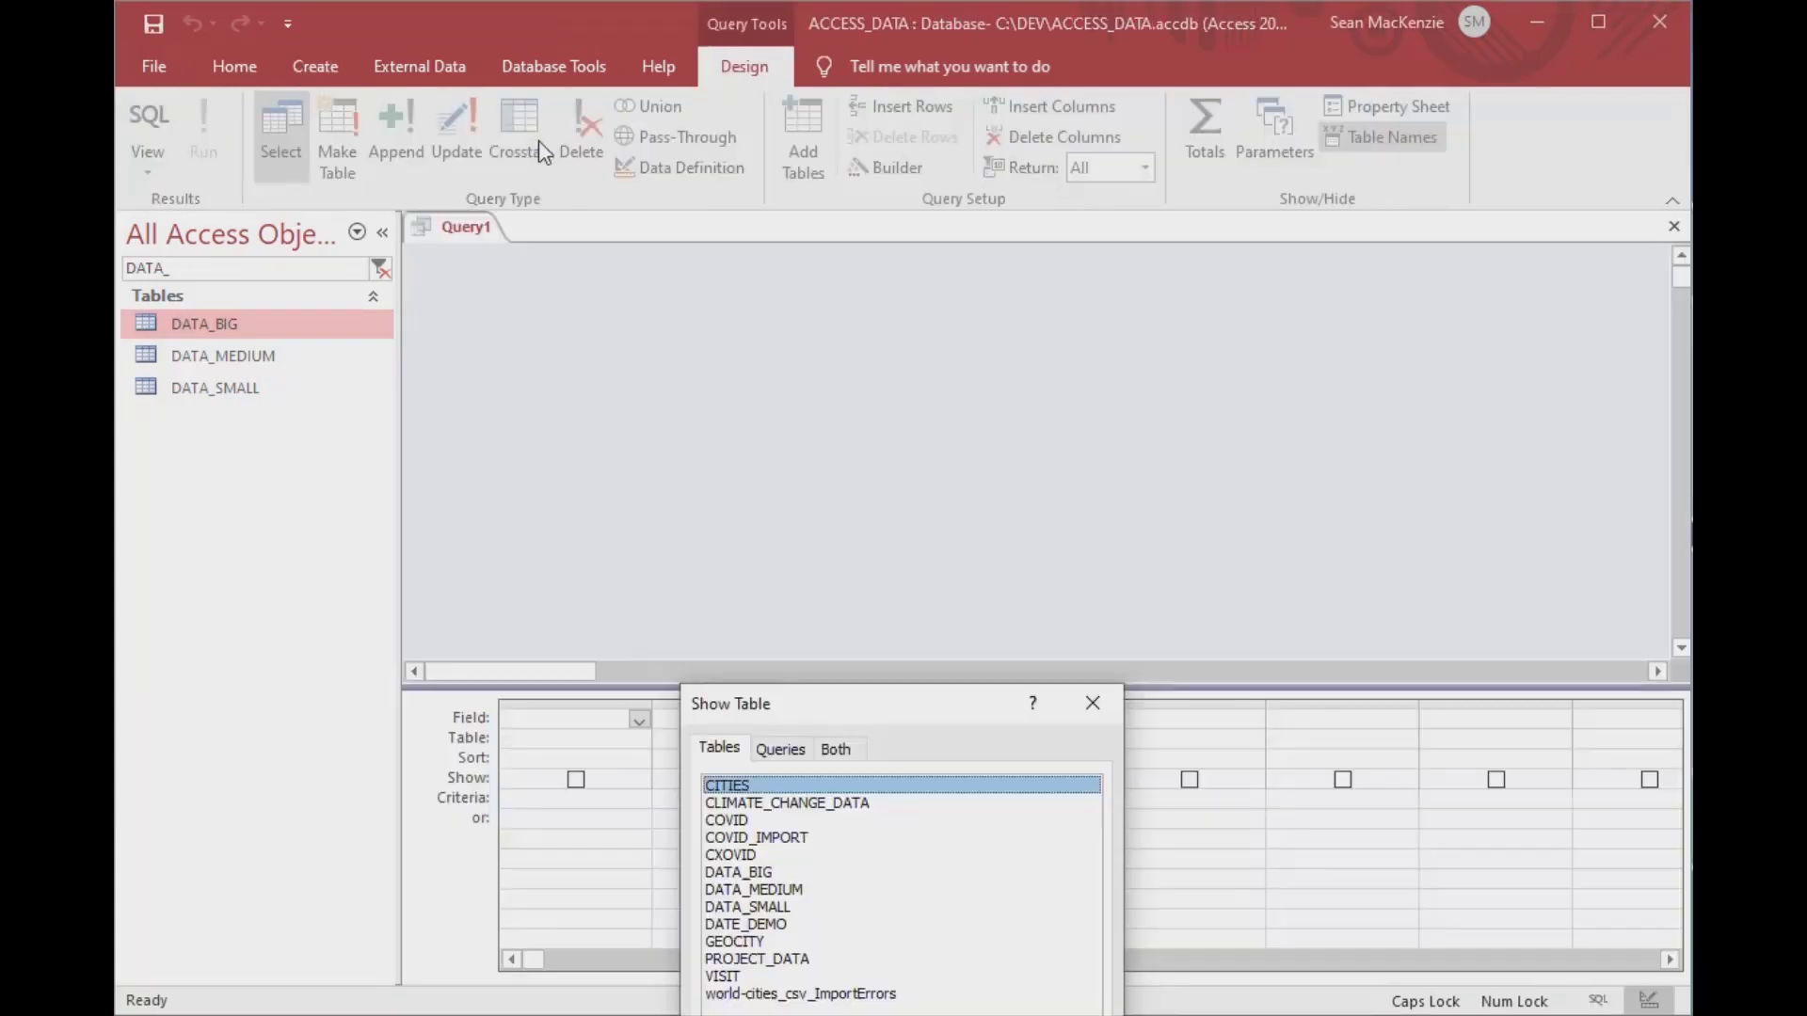
pyautogui.press('Escape')
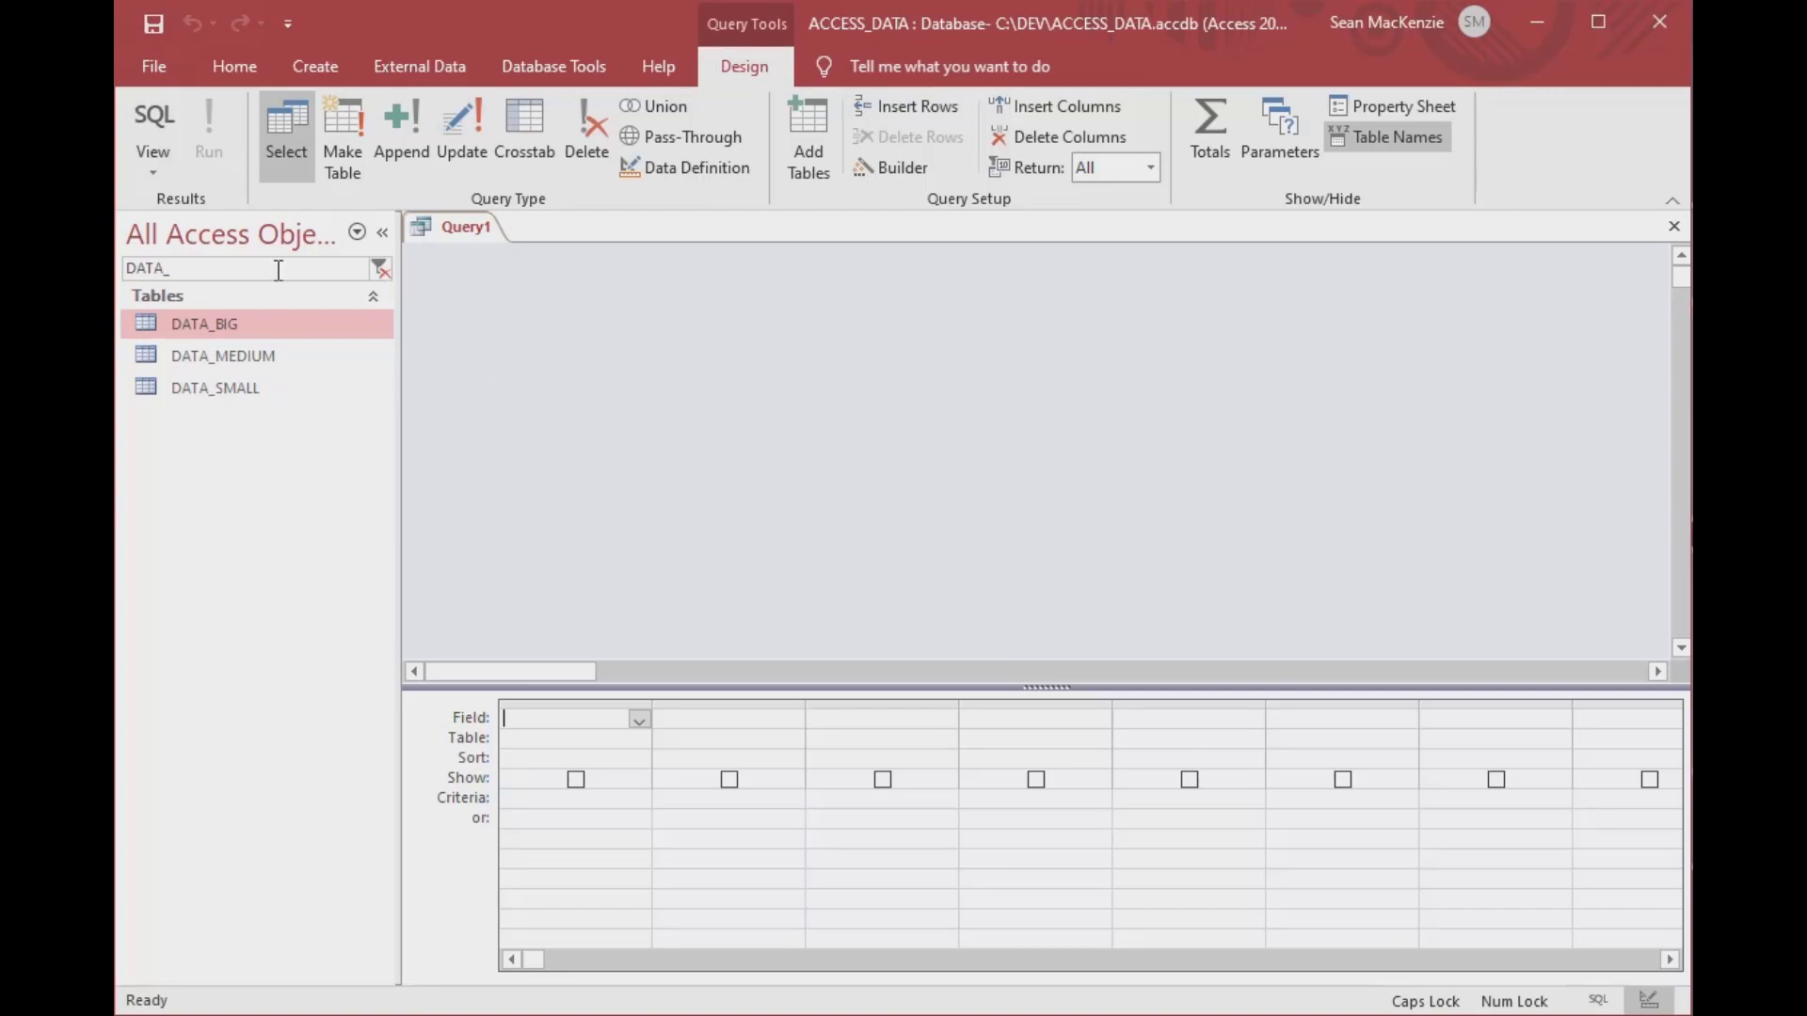
pyautogui.click(175, 267)
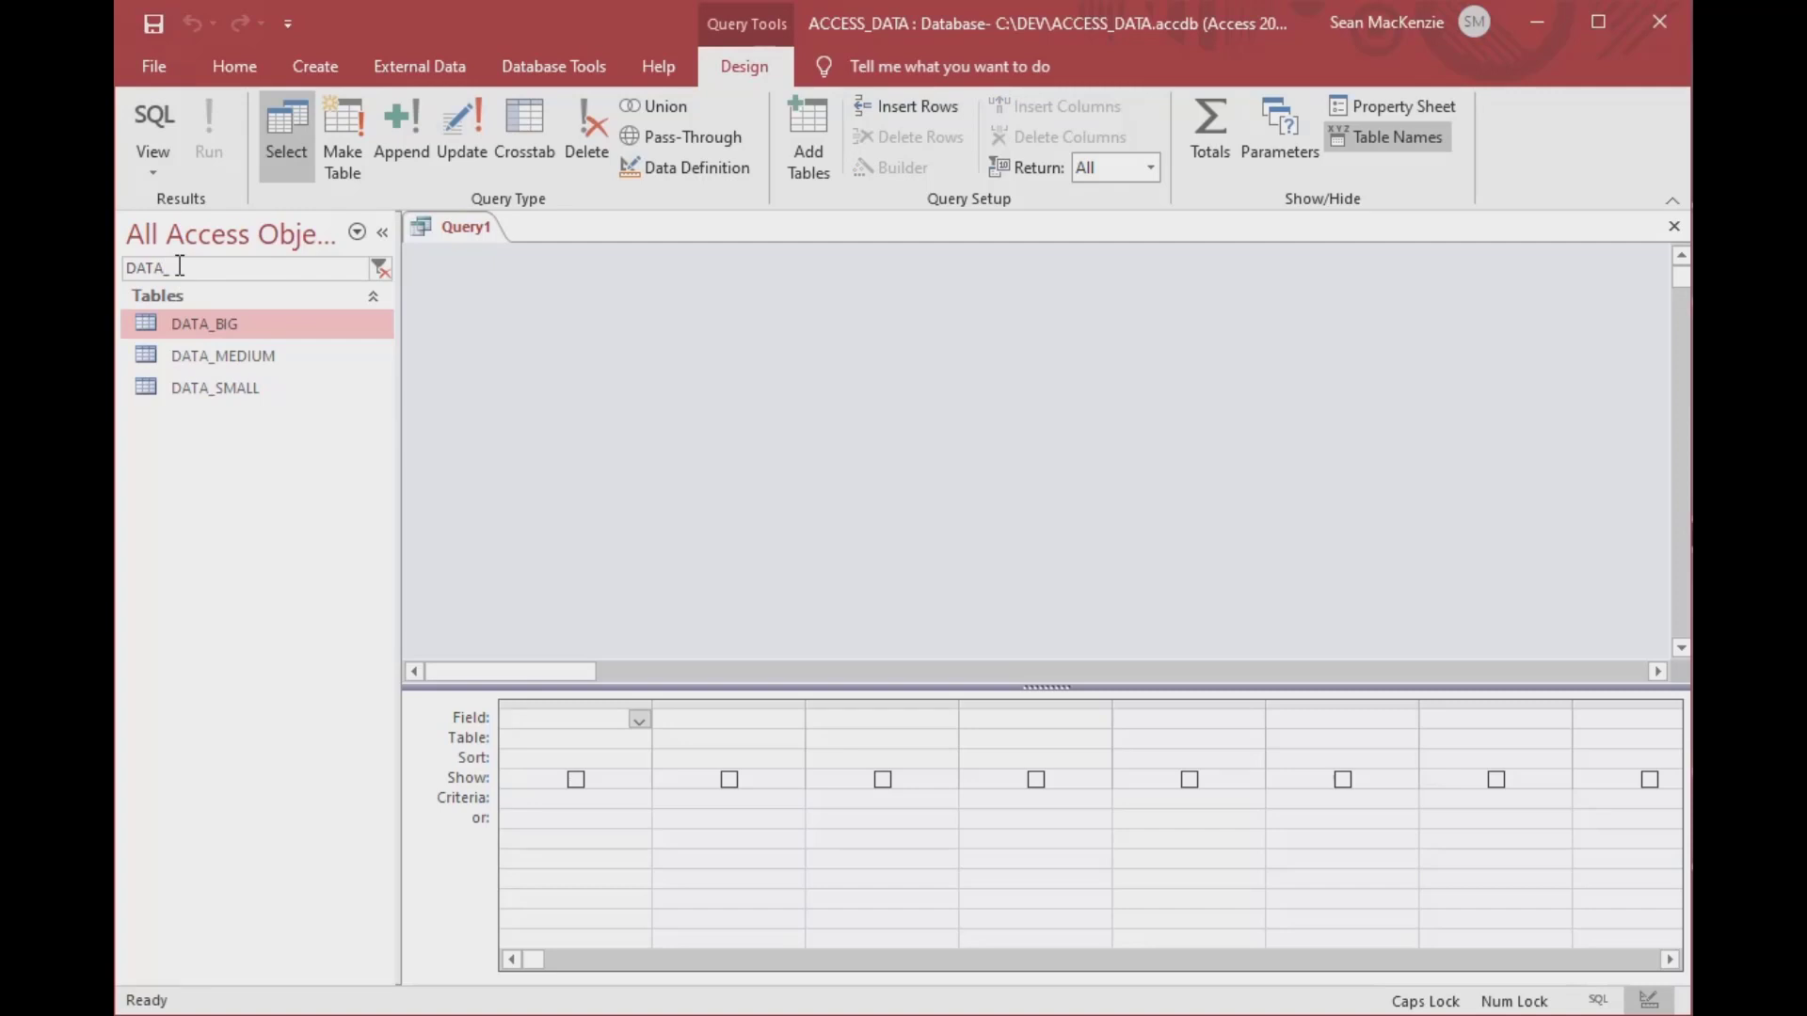
pyautogui.press('Left')
pyautogui.press('BackSpace')
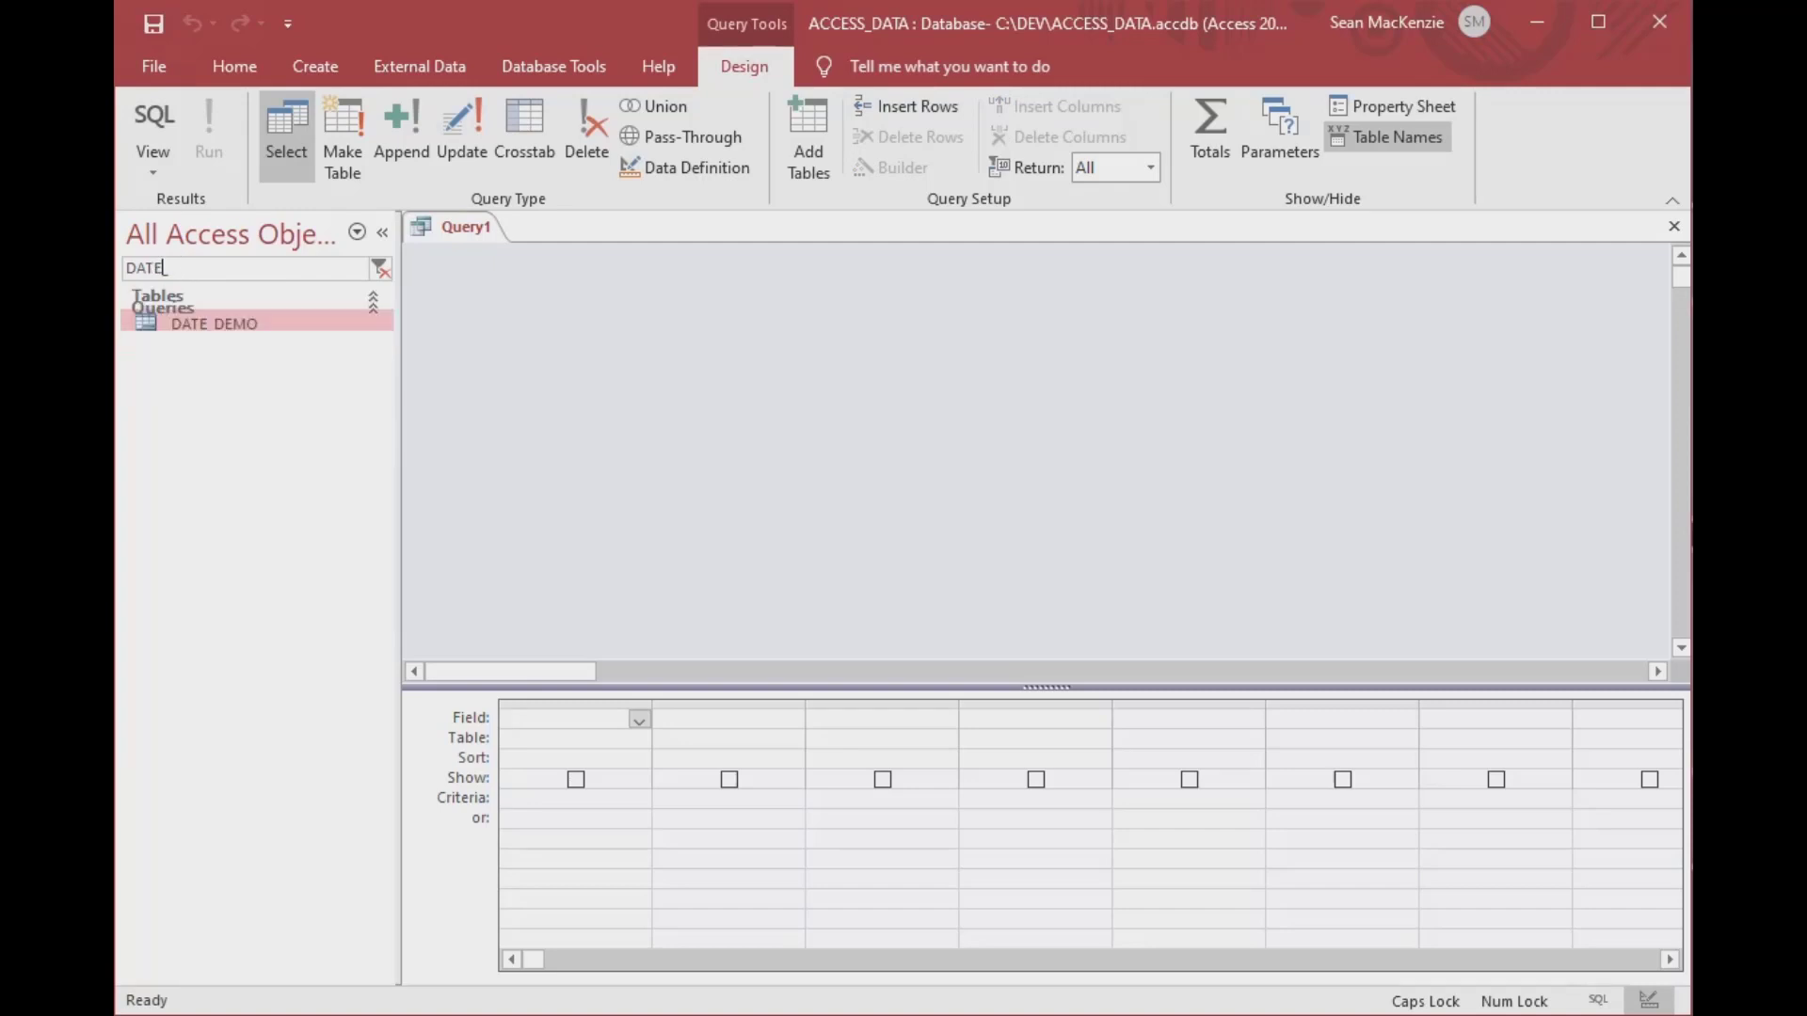
pyautogui.write('E')
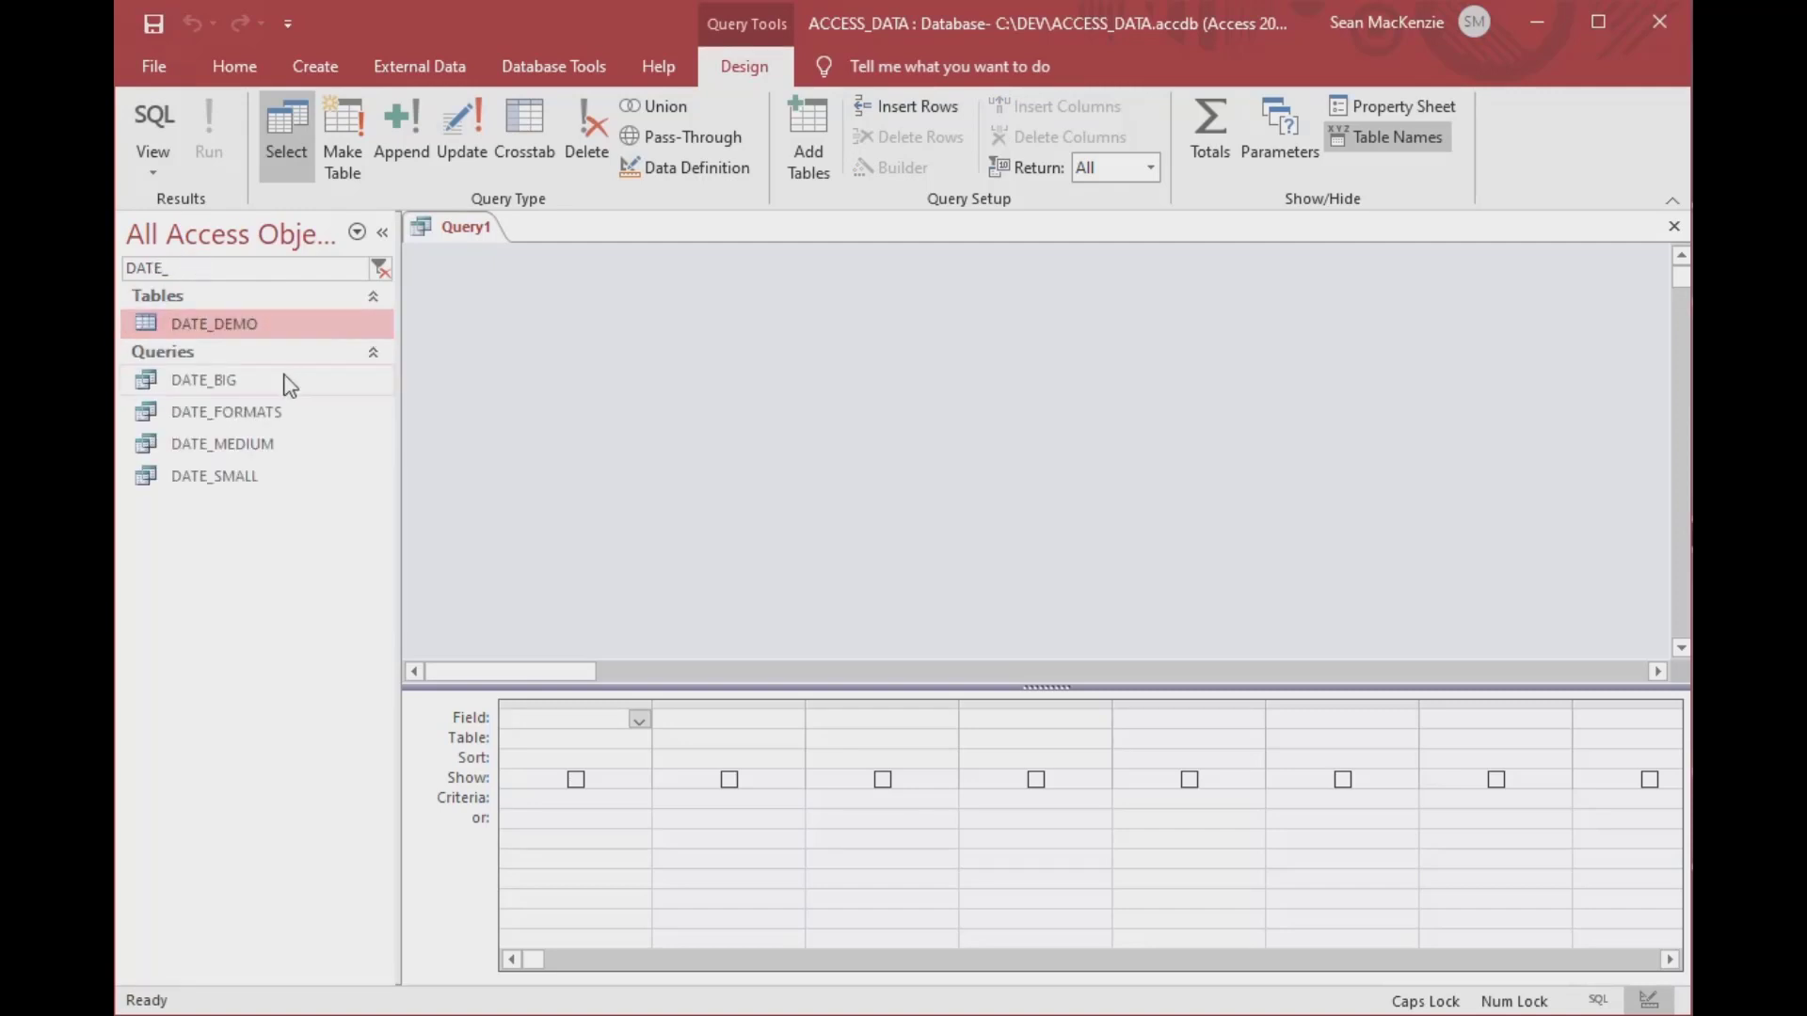
# - Add the saved DATE_SMALL query as the source of the blank query and include all of its fields
pyautogui.click(208, 476)
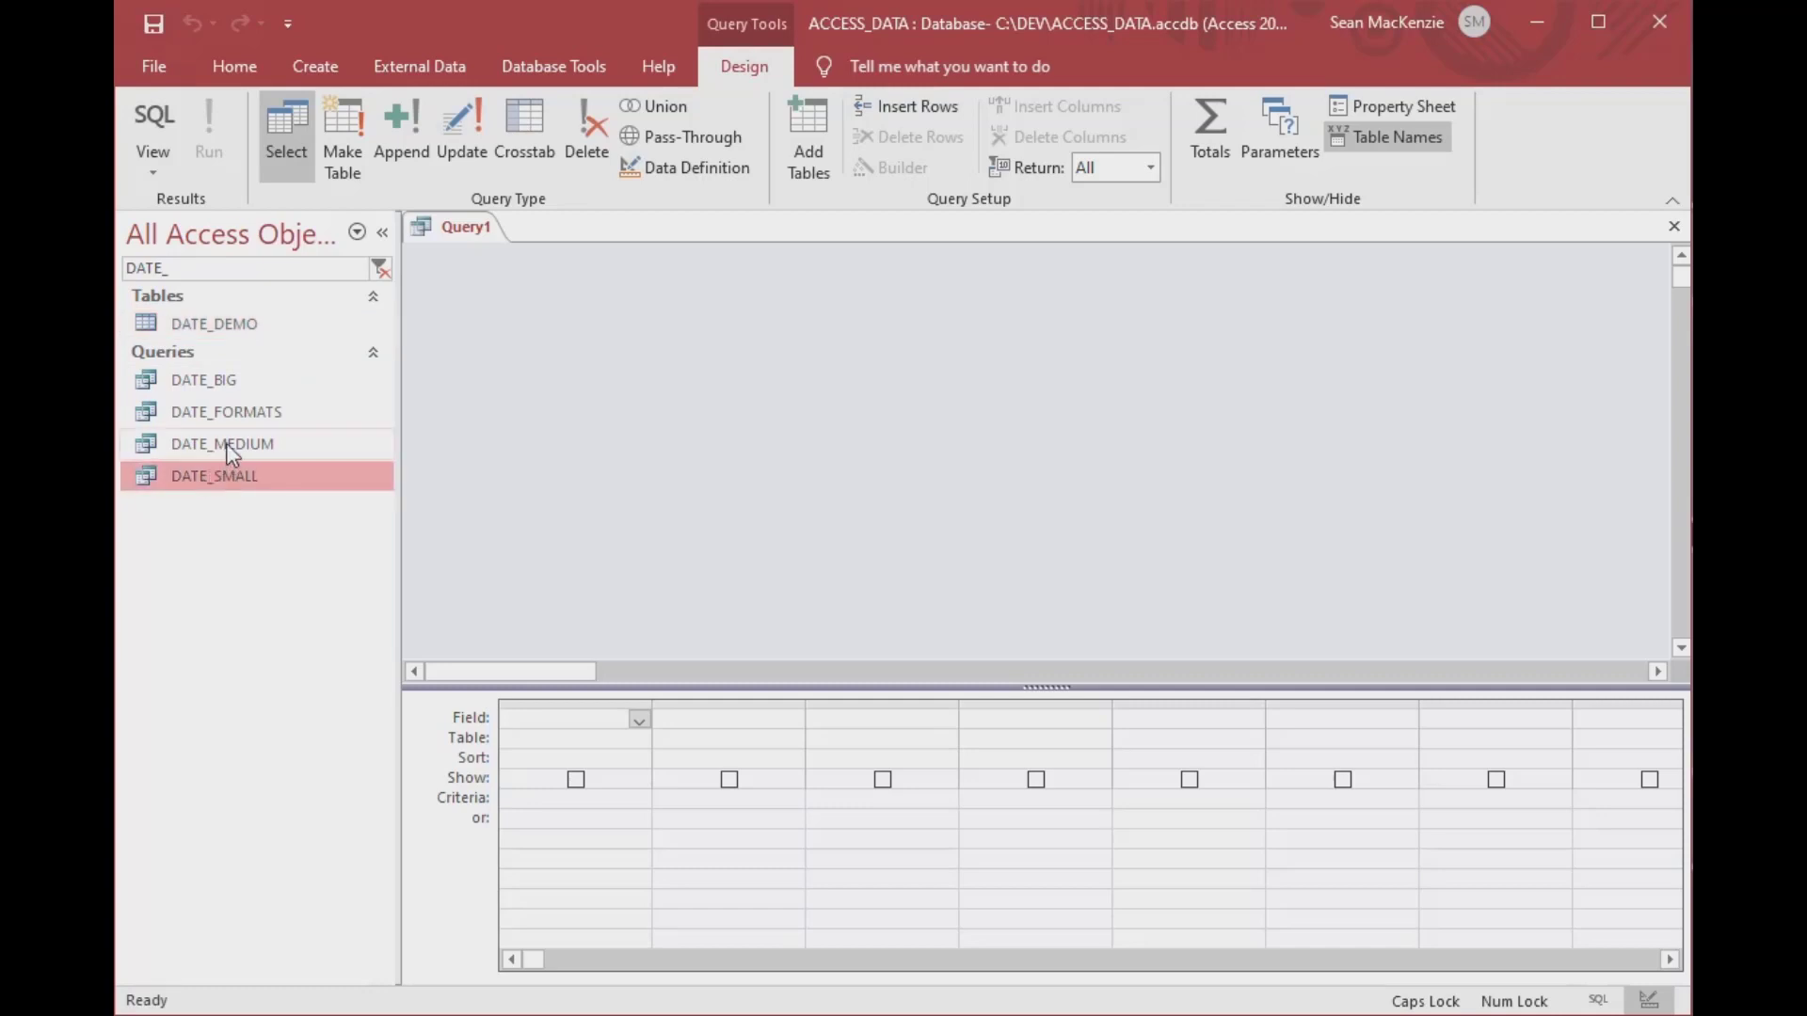
pyautogui.click(224, 446)
pyautogui.click(237, 382)
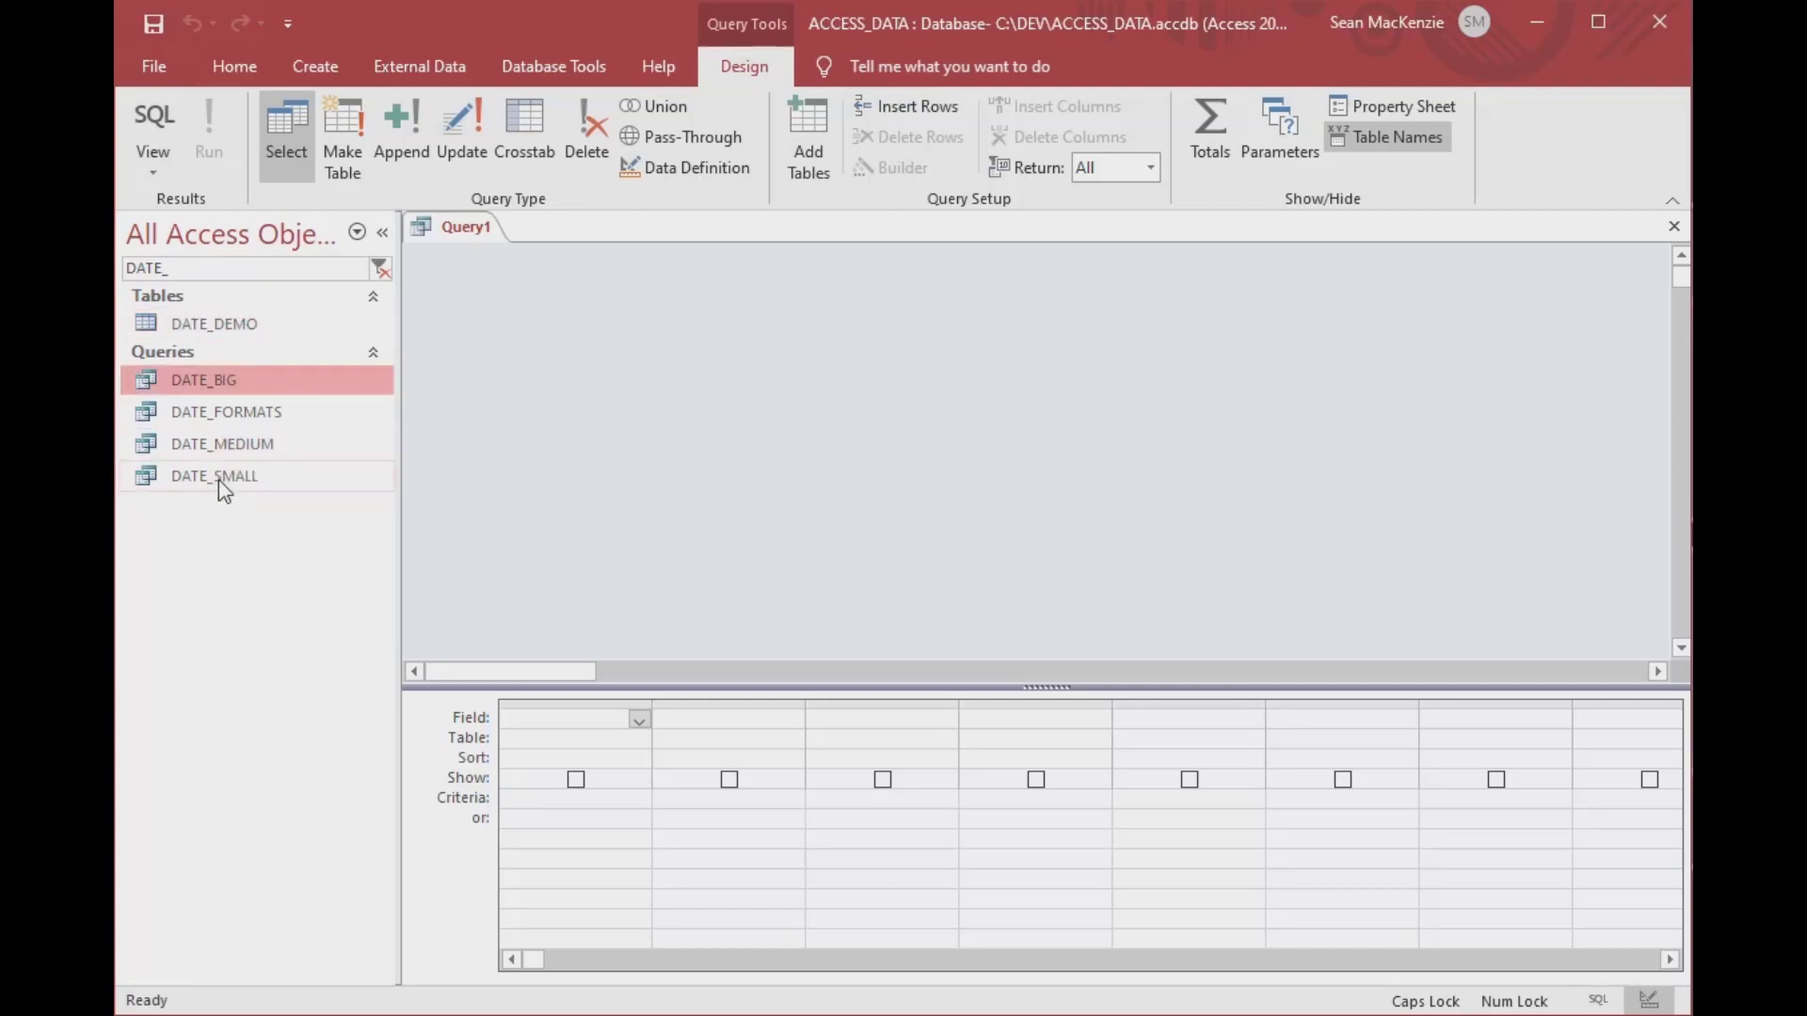
pyautogui.moveTo(223, 490); pyautogui.dragTo(589, 390)
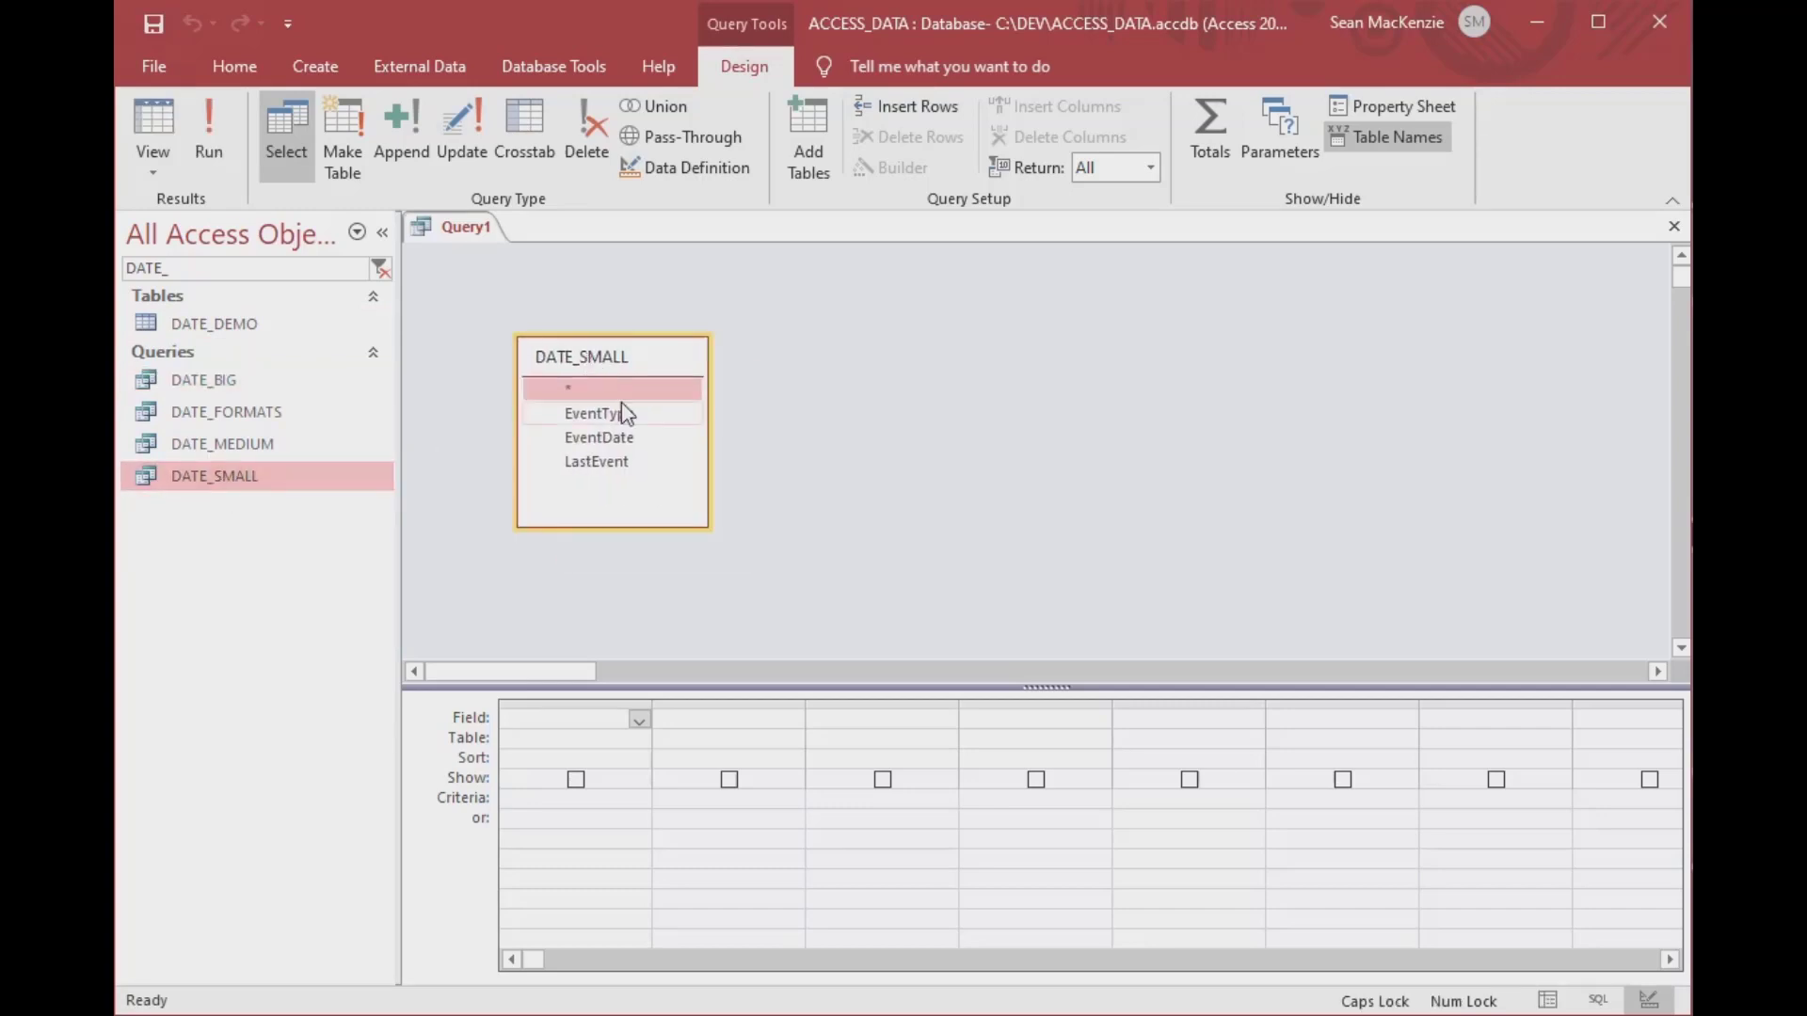
pyautogui.doubleClick(608, 393)
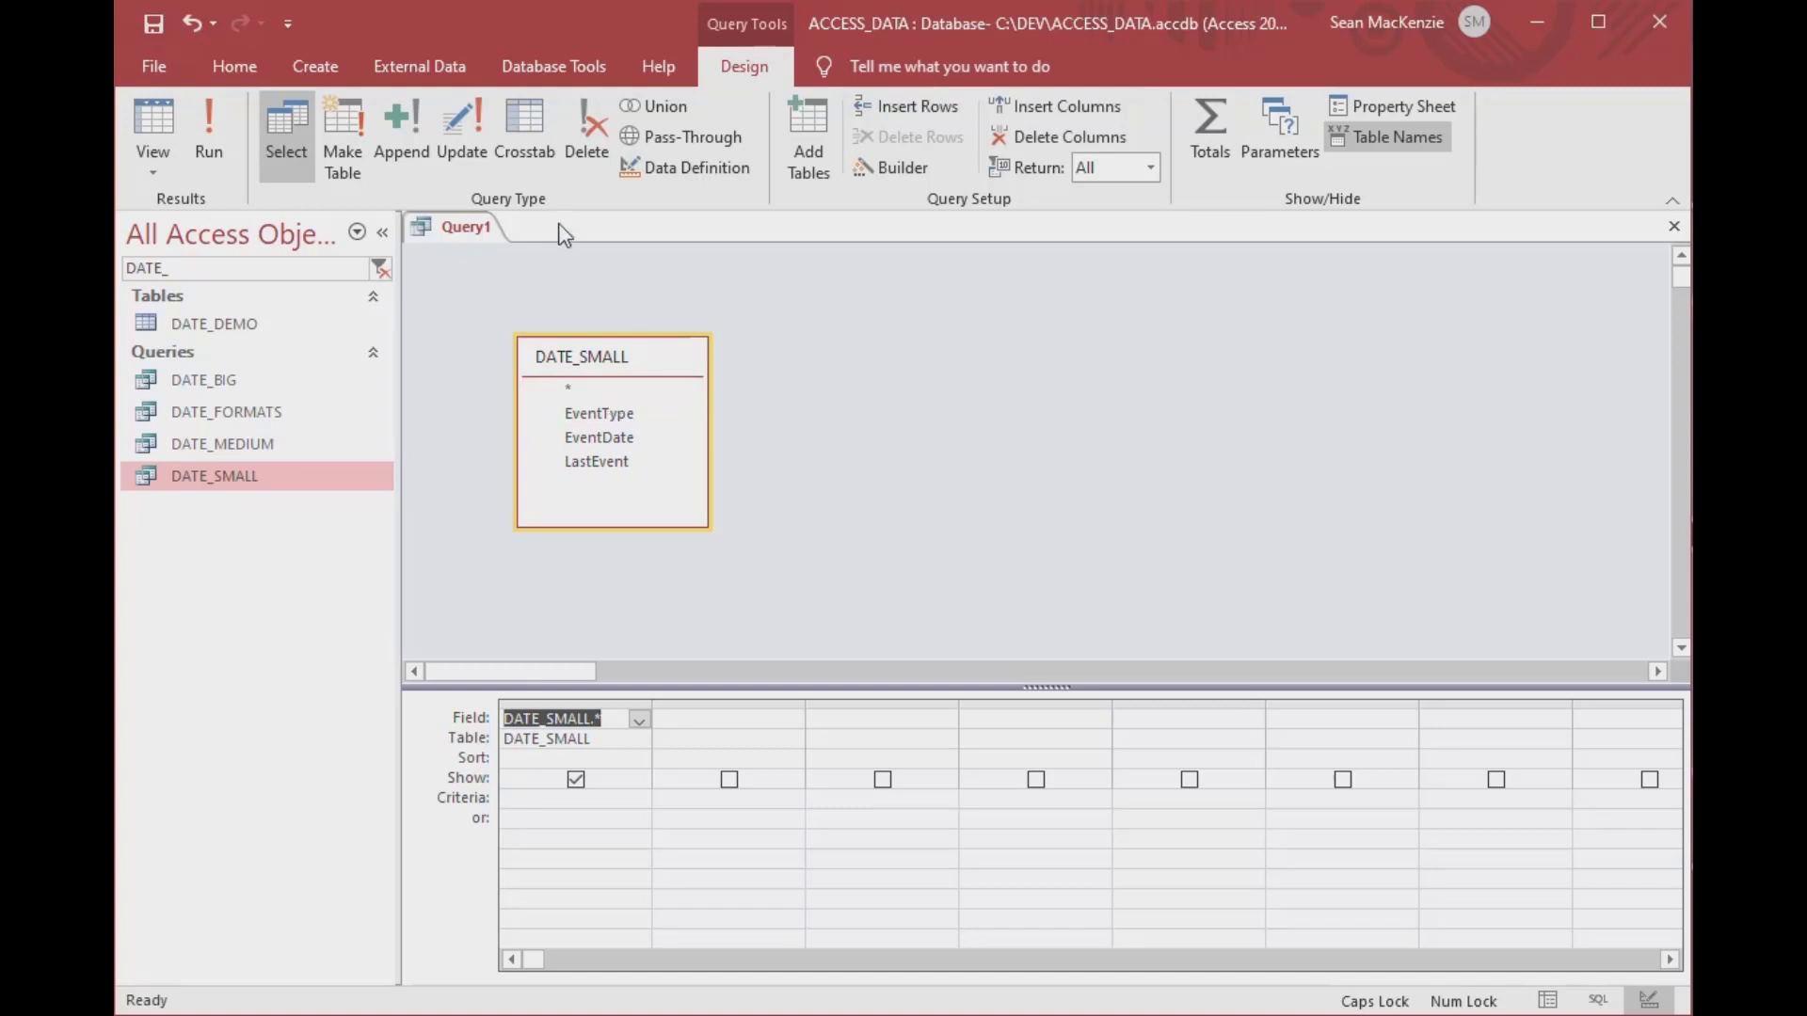
# - Turn the query into a make-table query that writes to a new table MAKE_DATA_SMALL in the current database
pyautogui.click(356, 124)
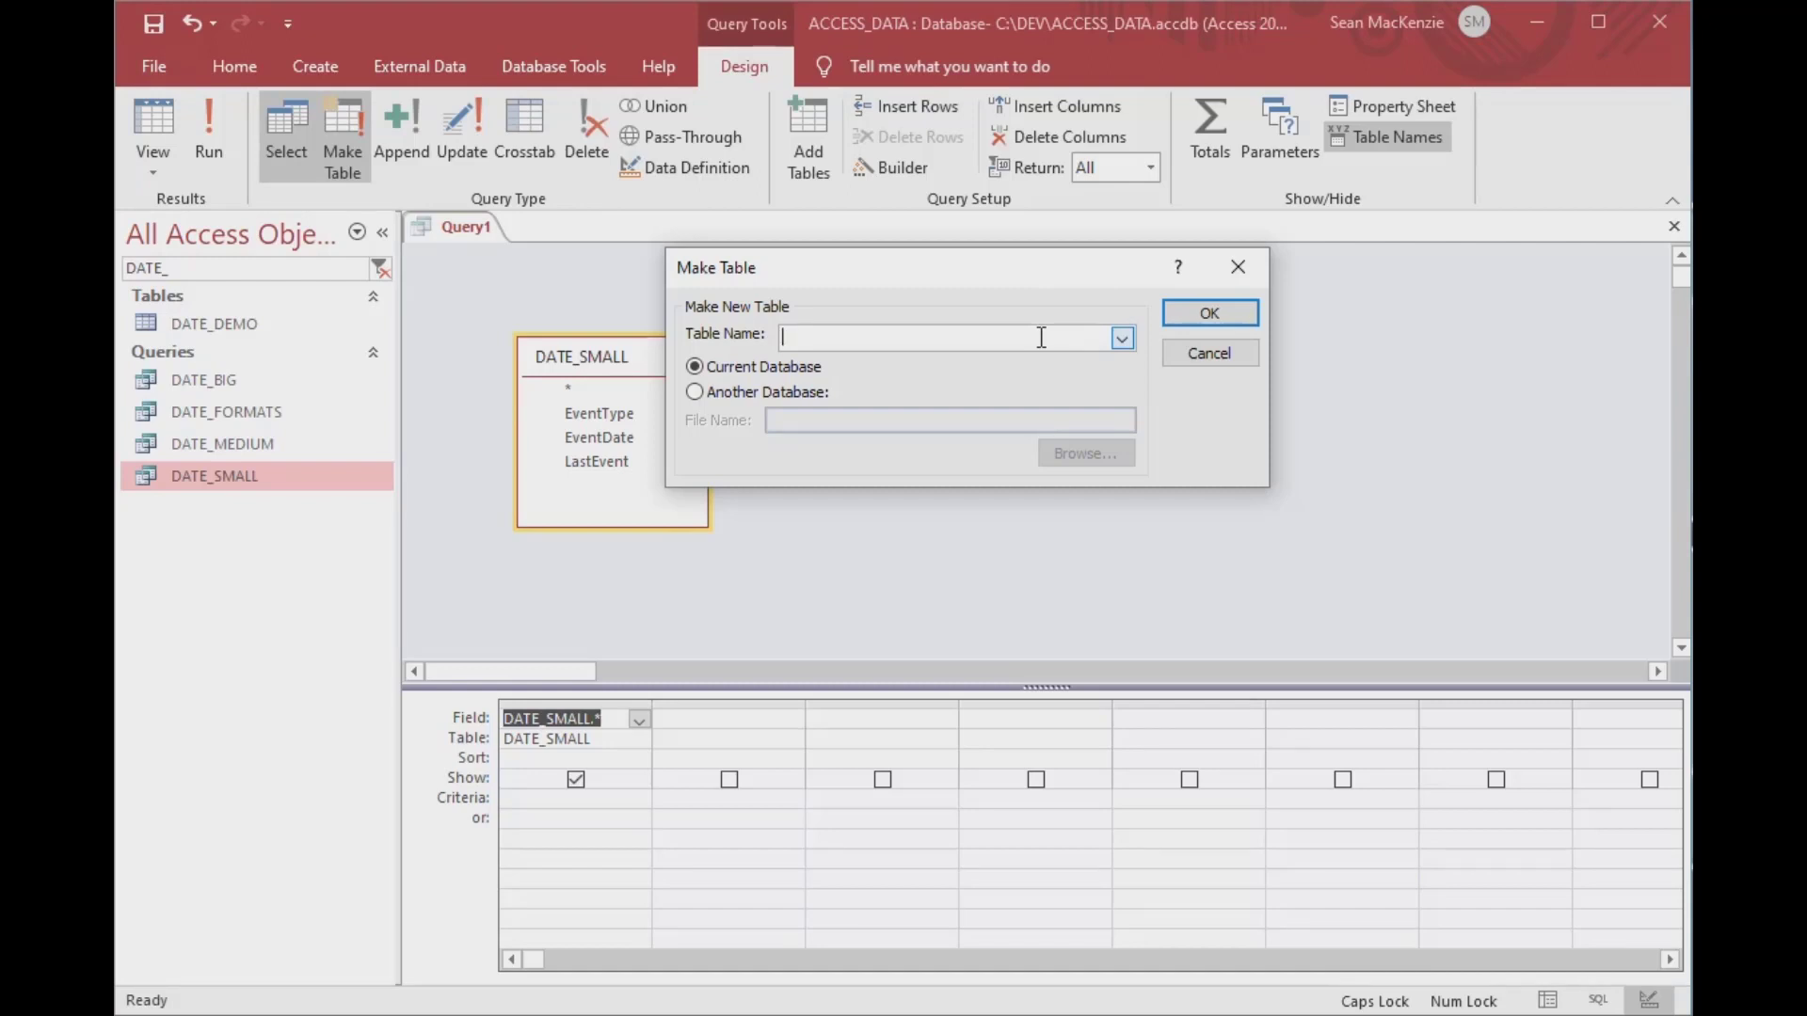
pyautogui.write('MAKE_DATA_SMALL')
pyautogui.click(1209, 320)
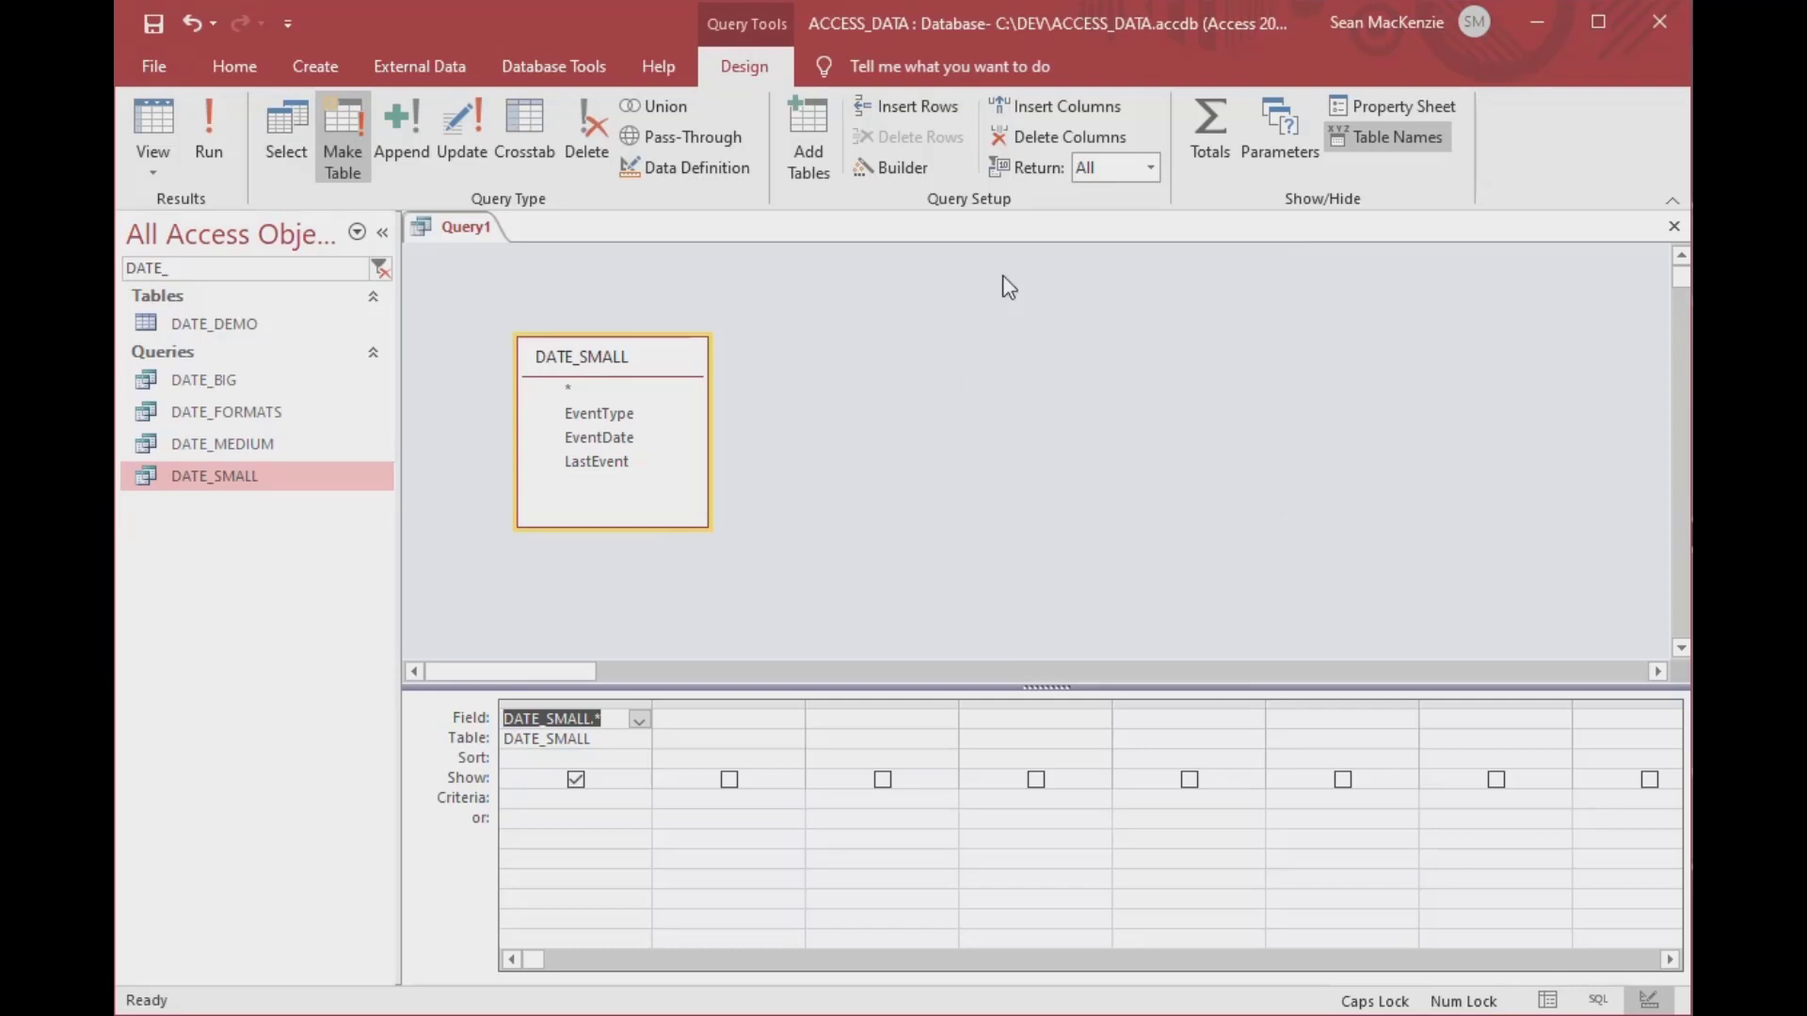
# - Close the make-table query and save it under the name QMAKE_DATA_SMALL
pyautogui.click(1673, 227)
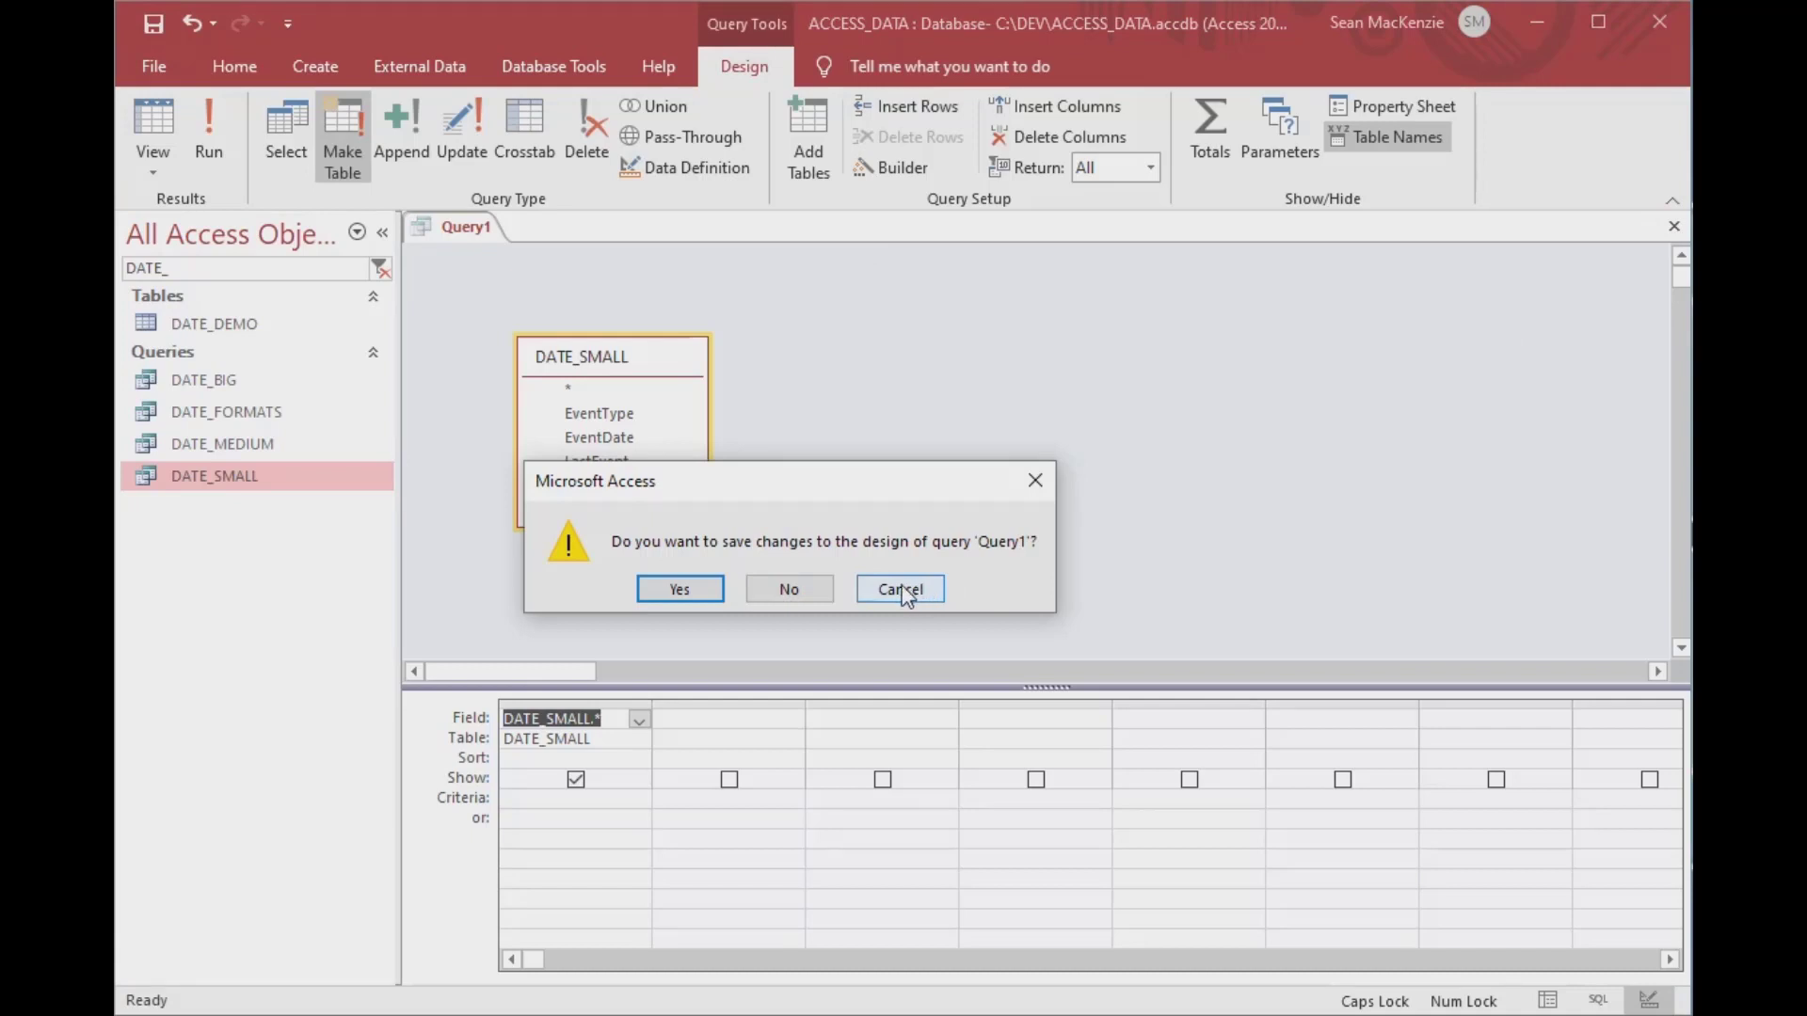
pyautogui.click(672, 590)
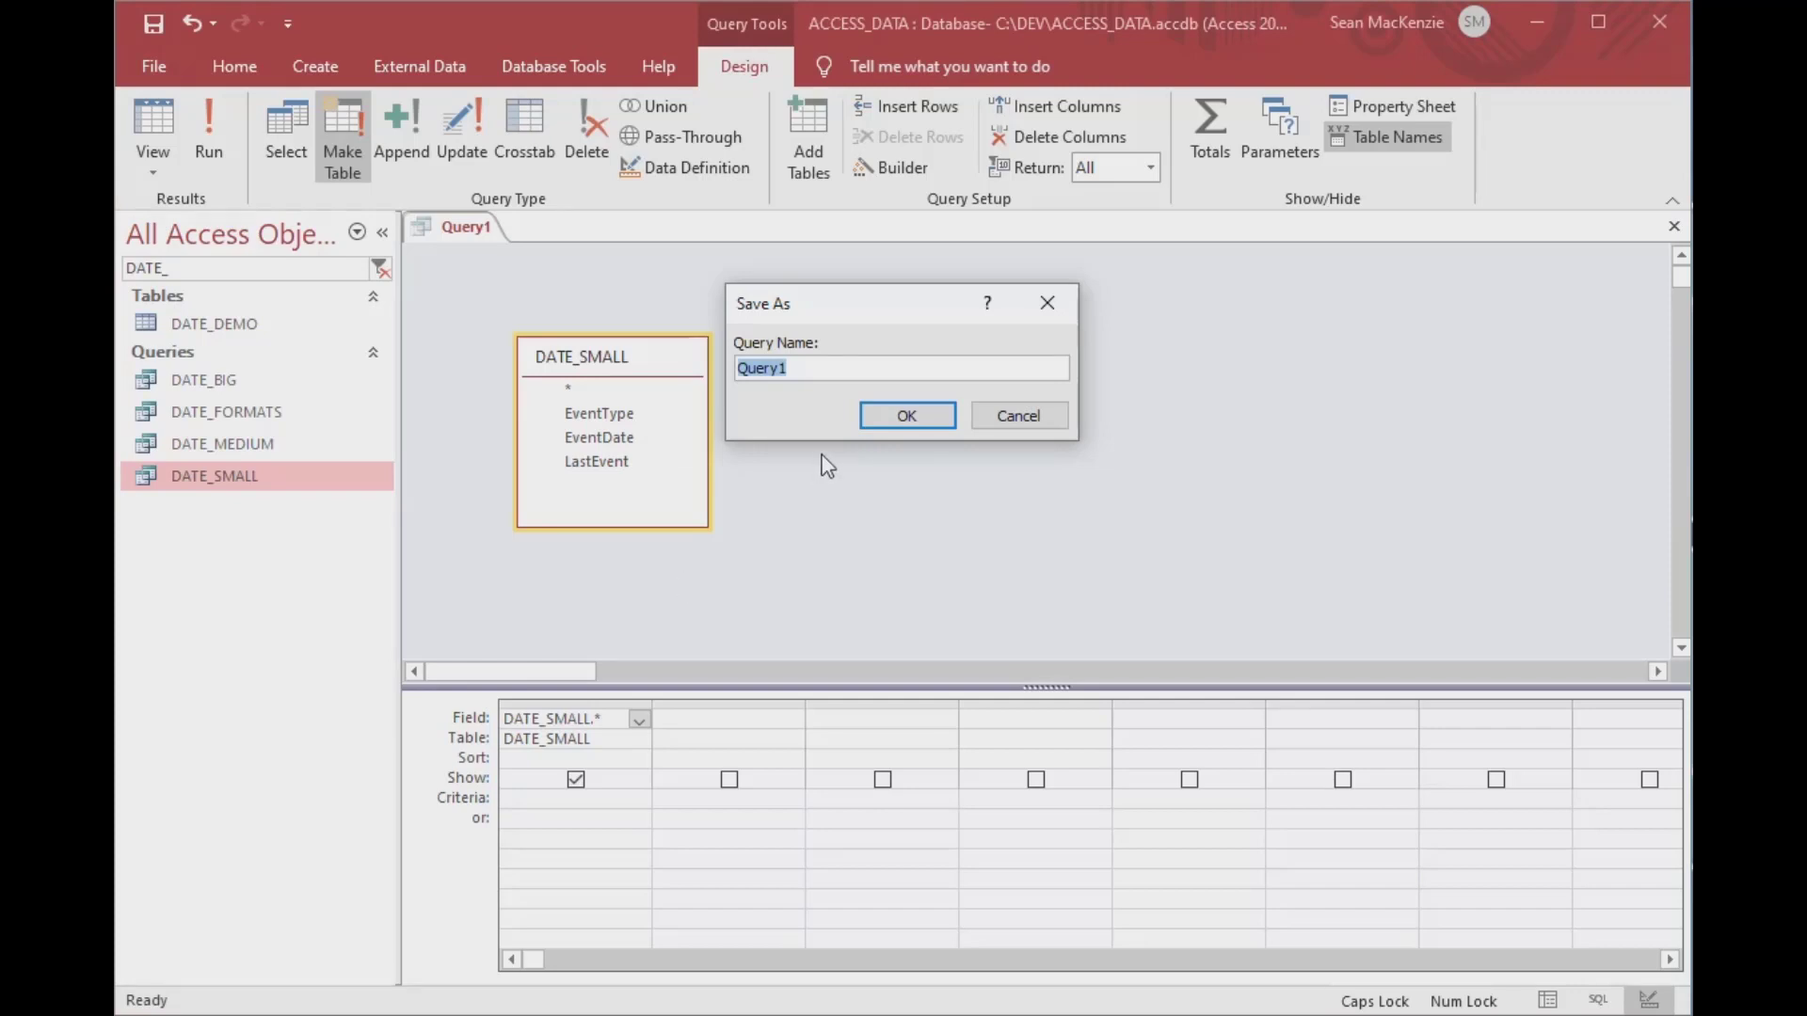
pyautogui.write('QMAKE_DATA_SMALL')
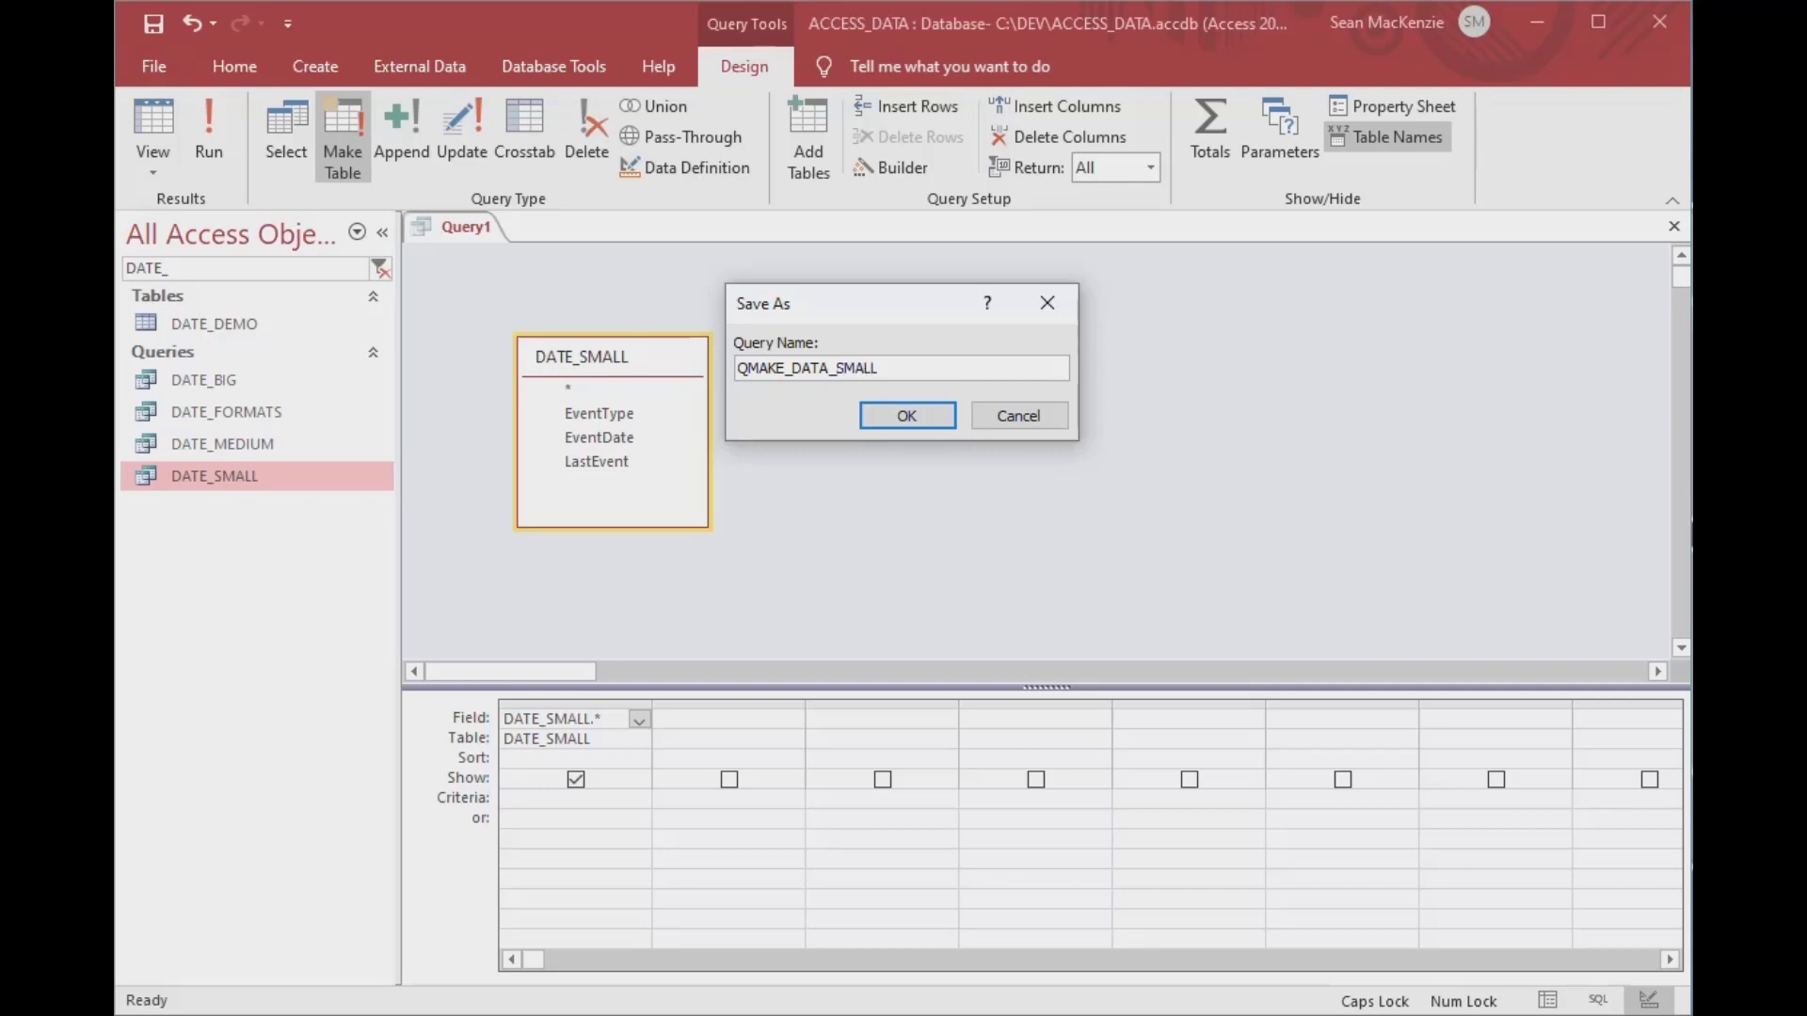
pyautogui.click(908, 415)
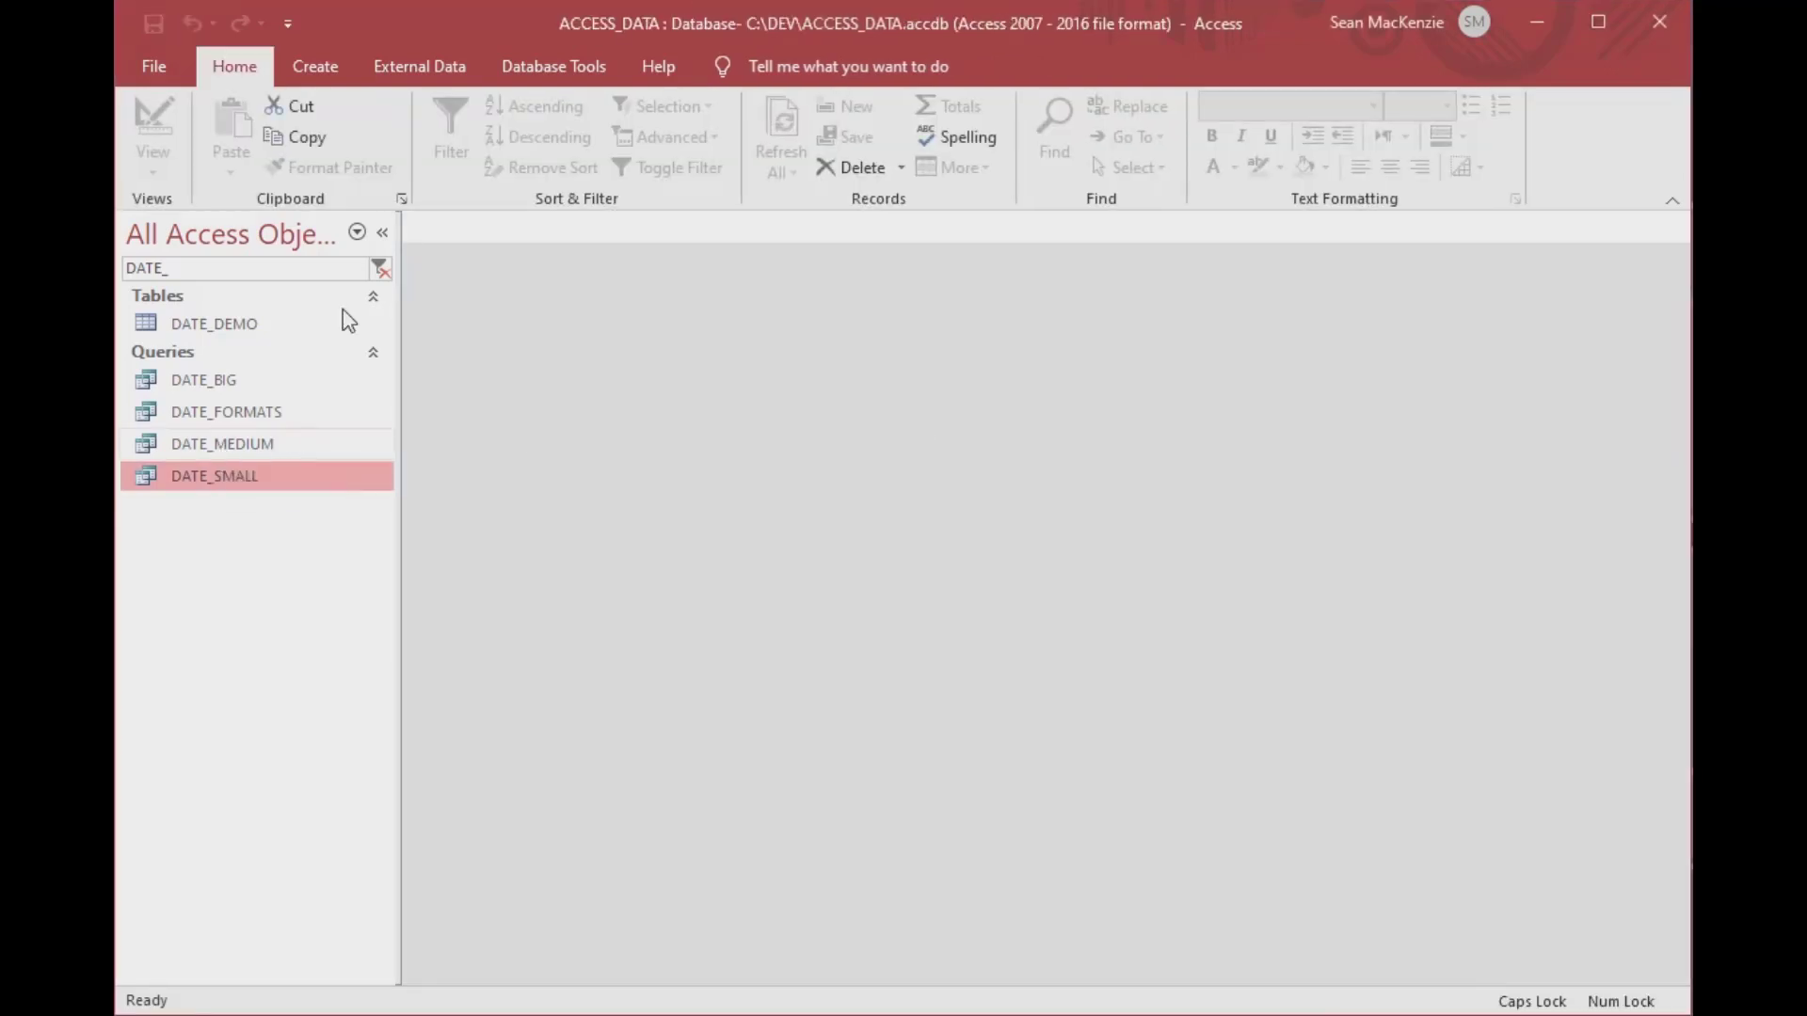
# - Create another query in design view based on DATE_MEDIUM and include all of its fields
pyautogui.click(314, 68)
pyautogui.click(525, 143)
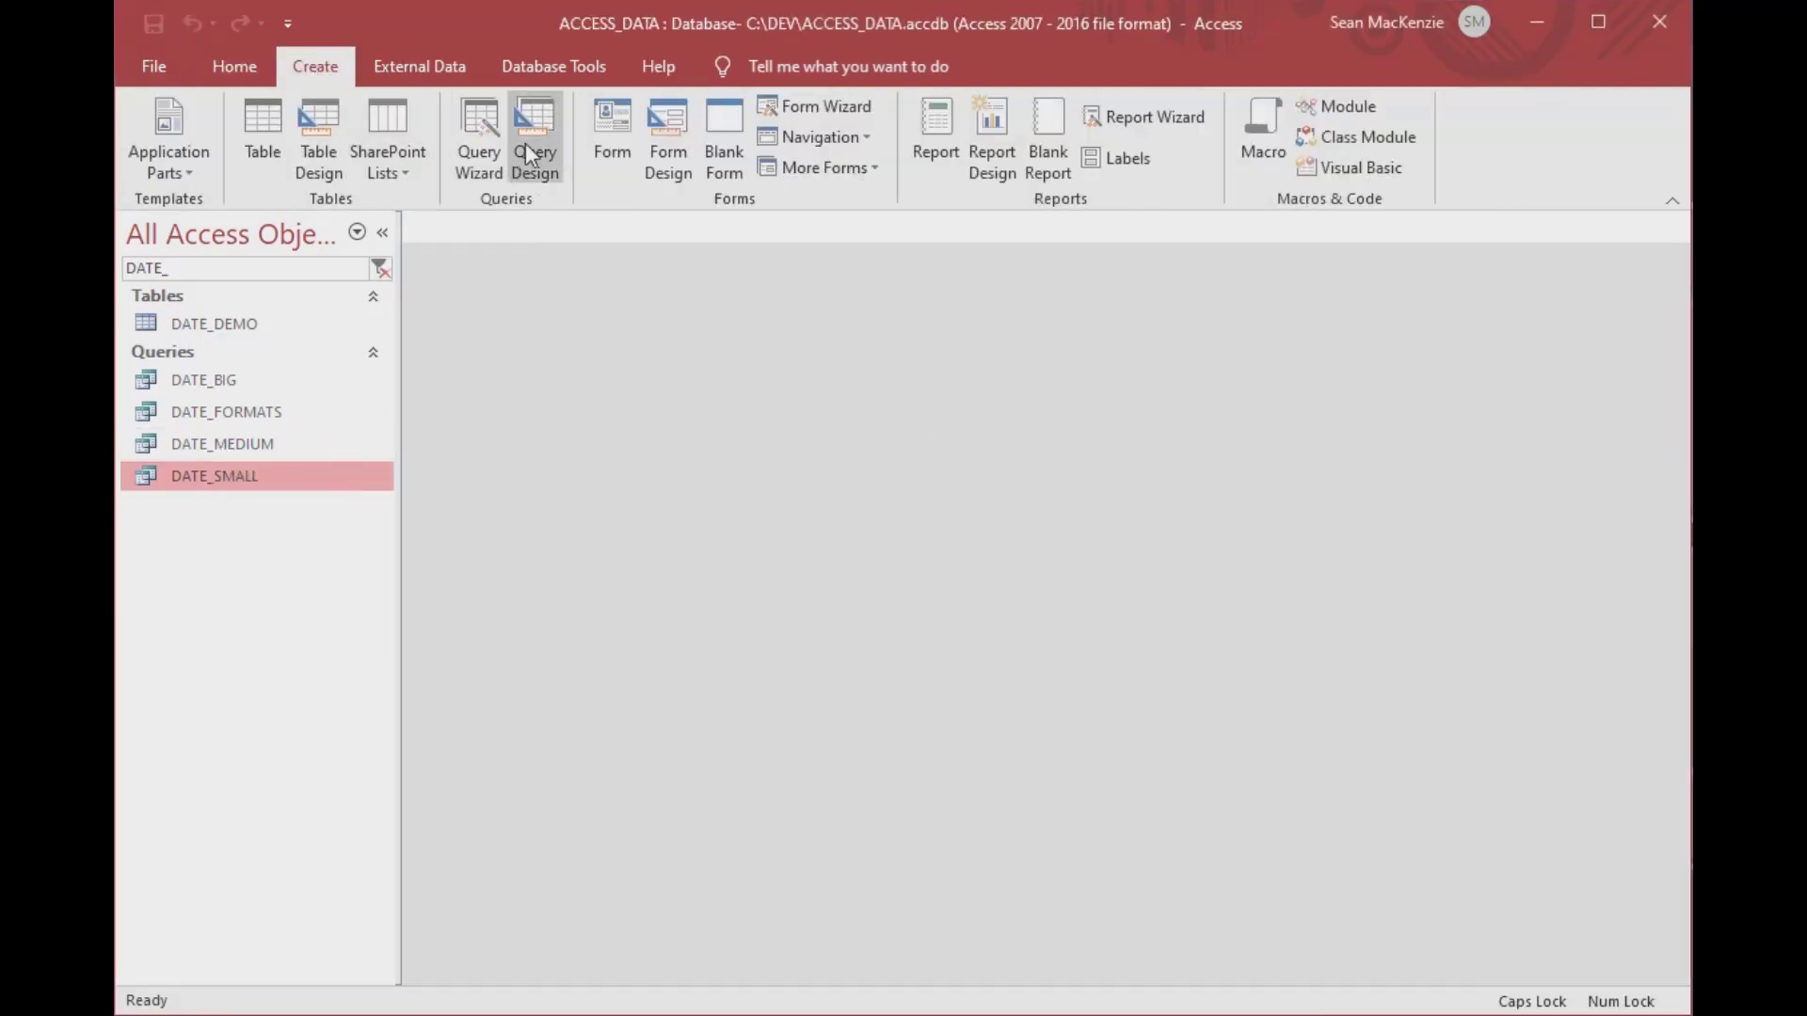
pyautogui.press('Escape')
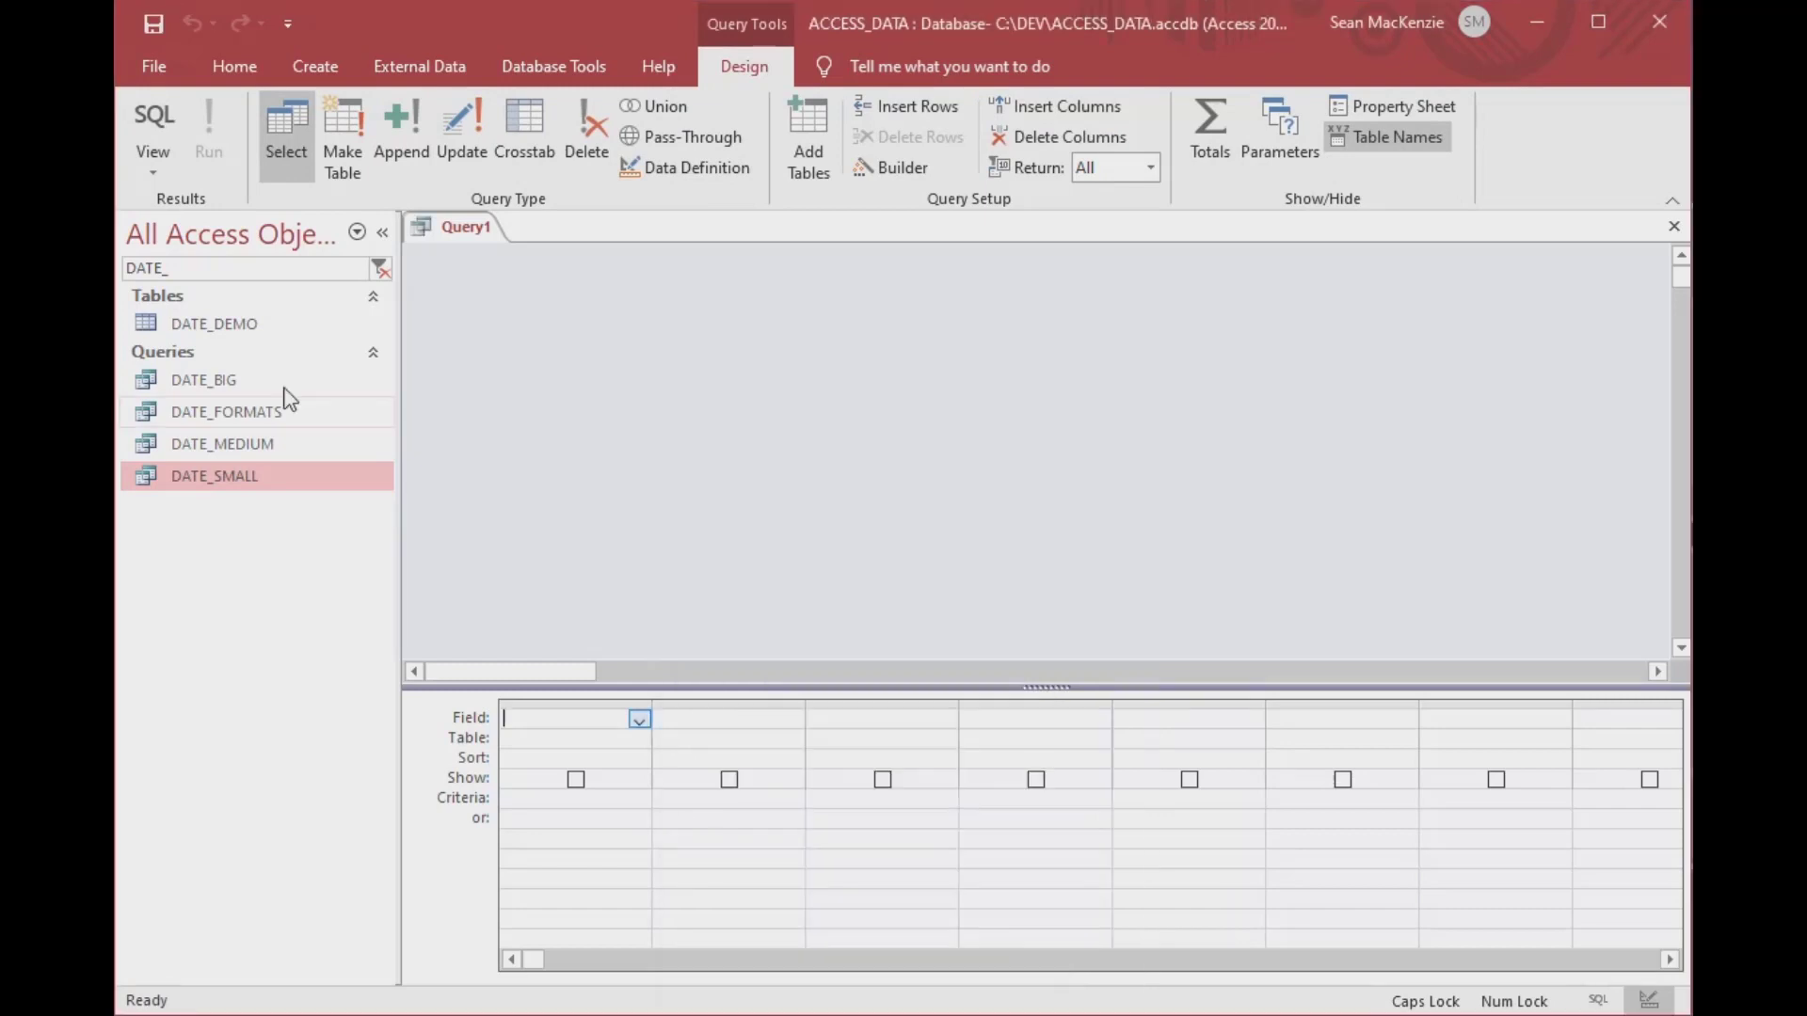
pyautogui.moveTo(235, 444); pyautogui.dragTo(625, 323)
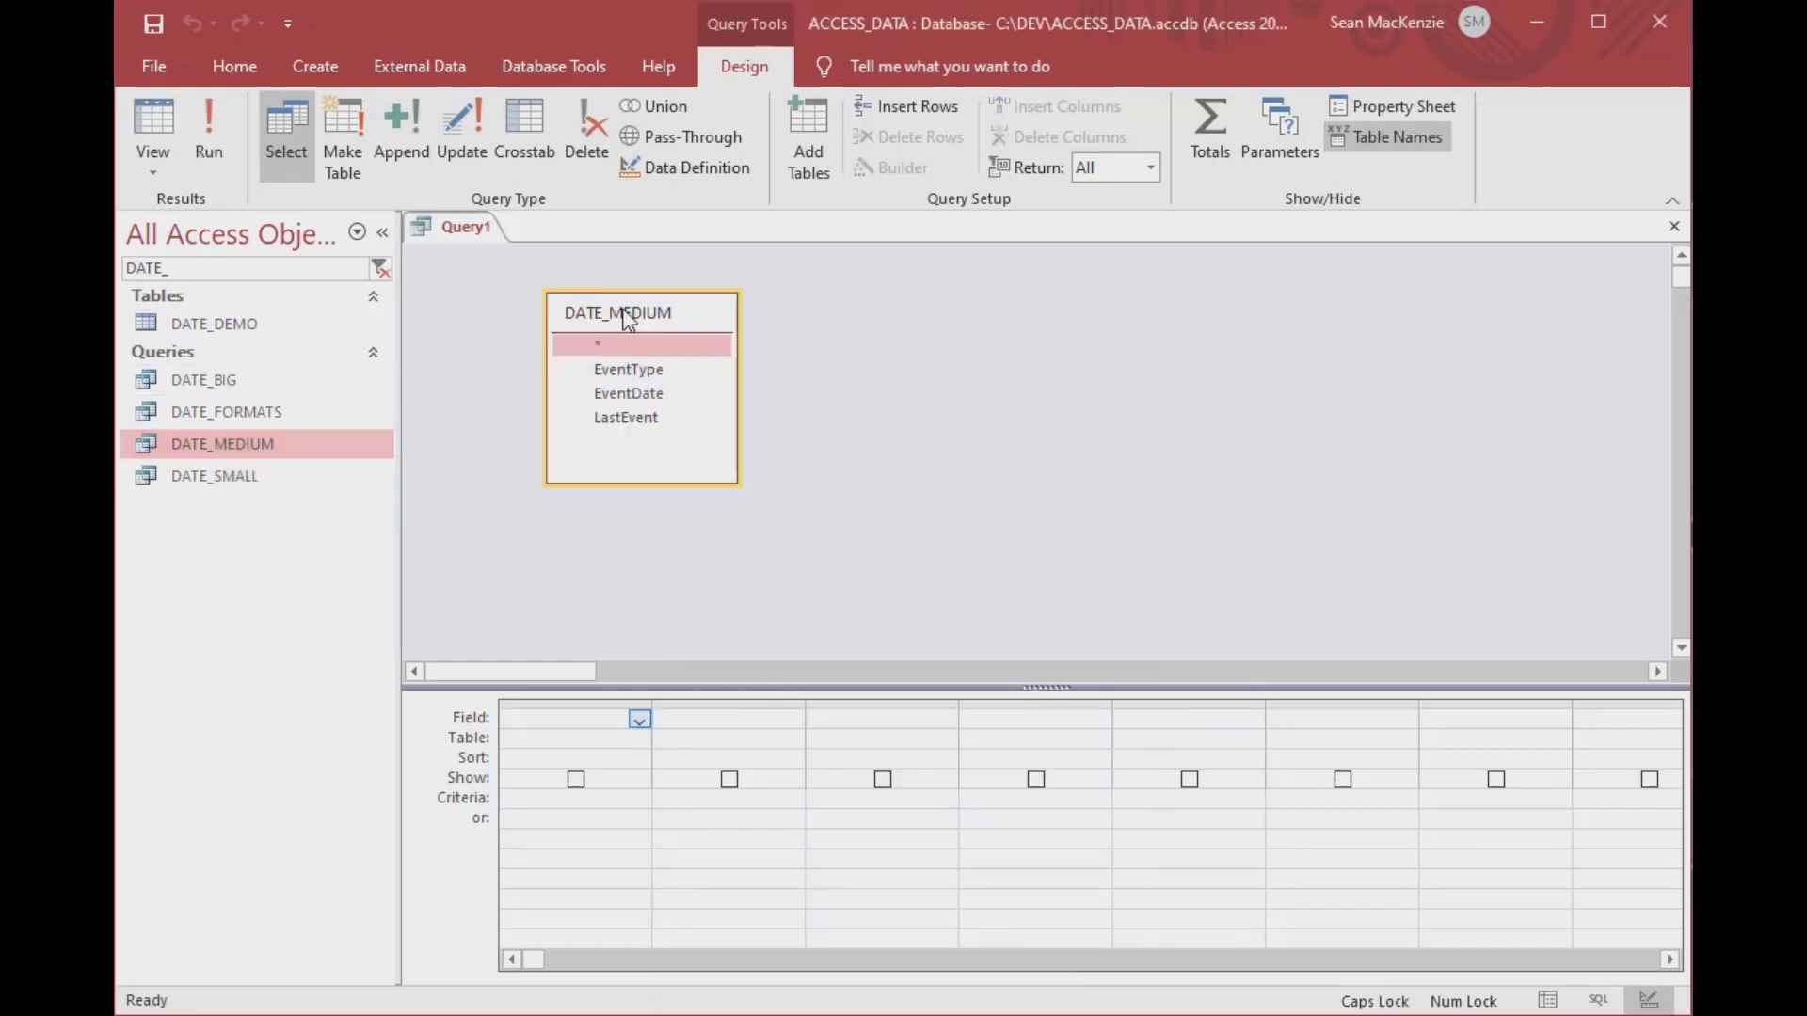
pyautogui.doubleClick(594, 345)
# - Turn the DATE_MEDIUM-based query into a make-table query in the current database, with a table name starting with MAKE_ and ending in _MEDIUM
pyautogui.click(342, 121)
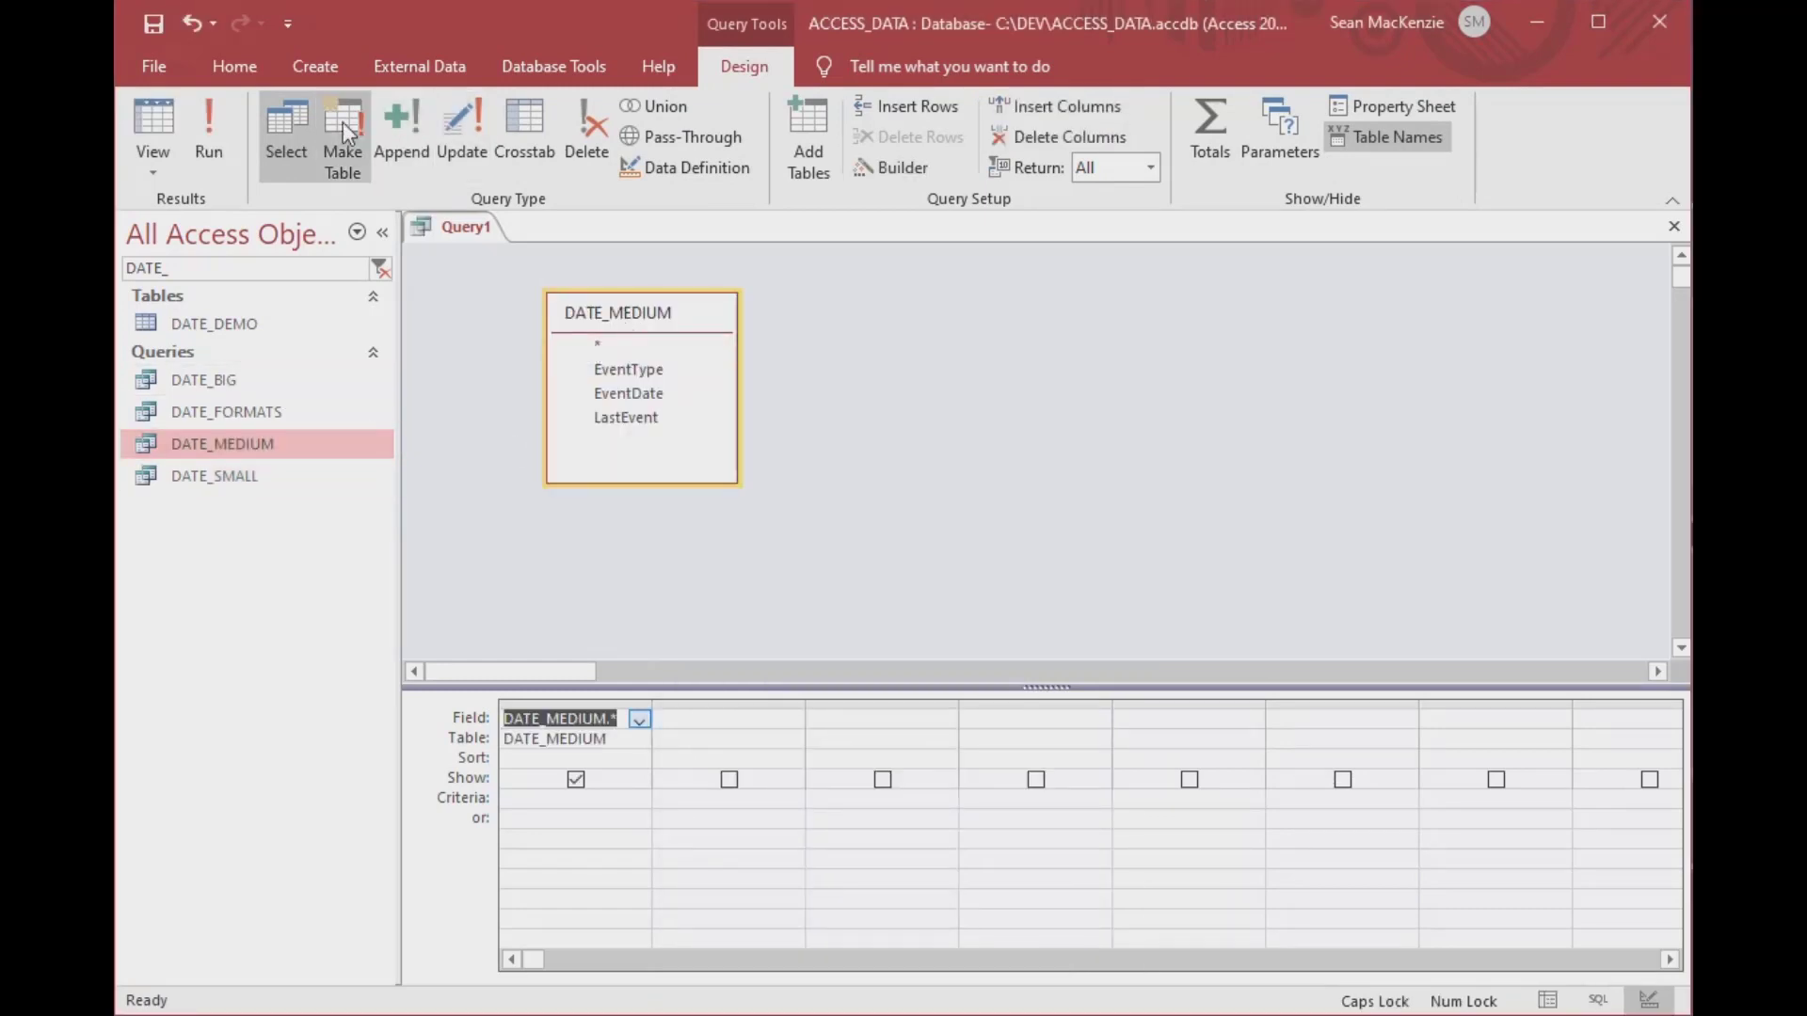
pyautogui.write('MAKE_DATA')
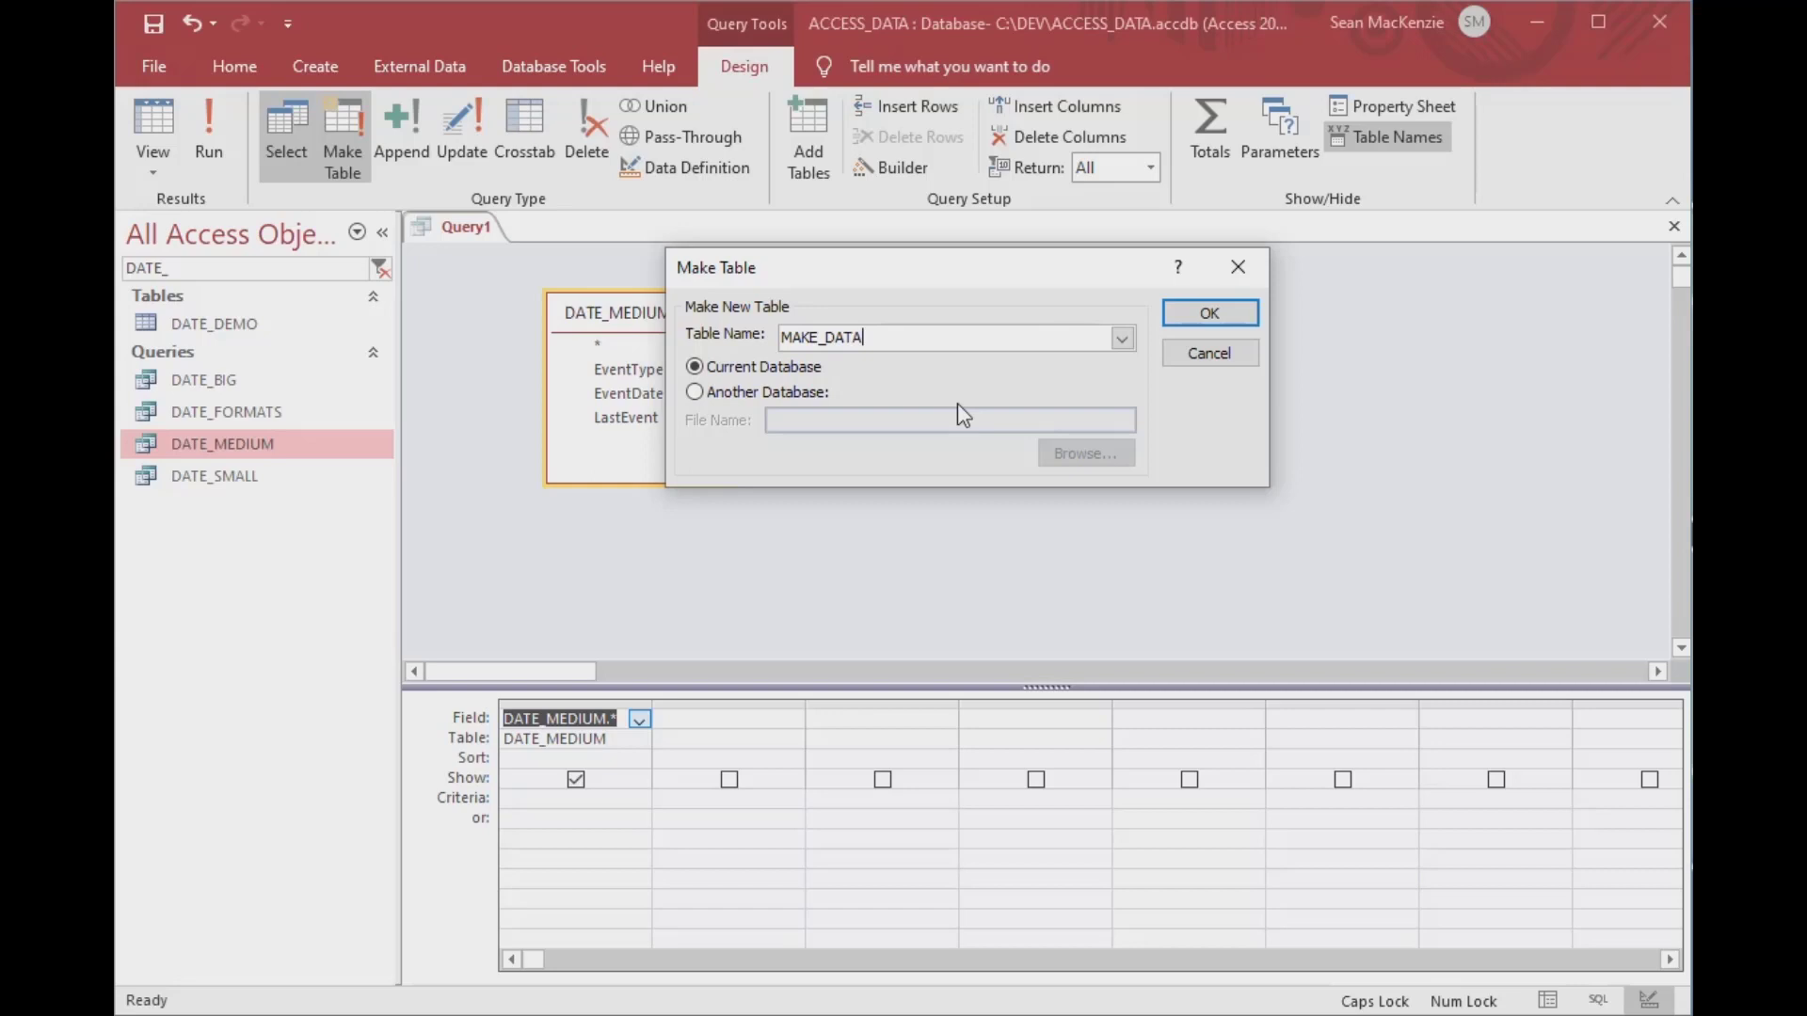
pyautogui.write('TE_MEDIUM')
pyautogui.click(1204, 320)
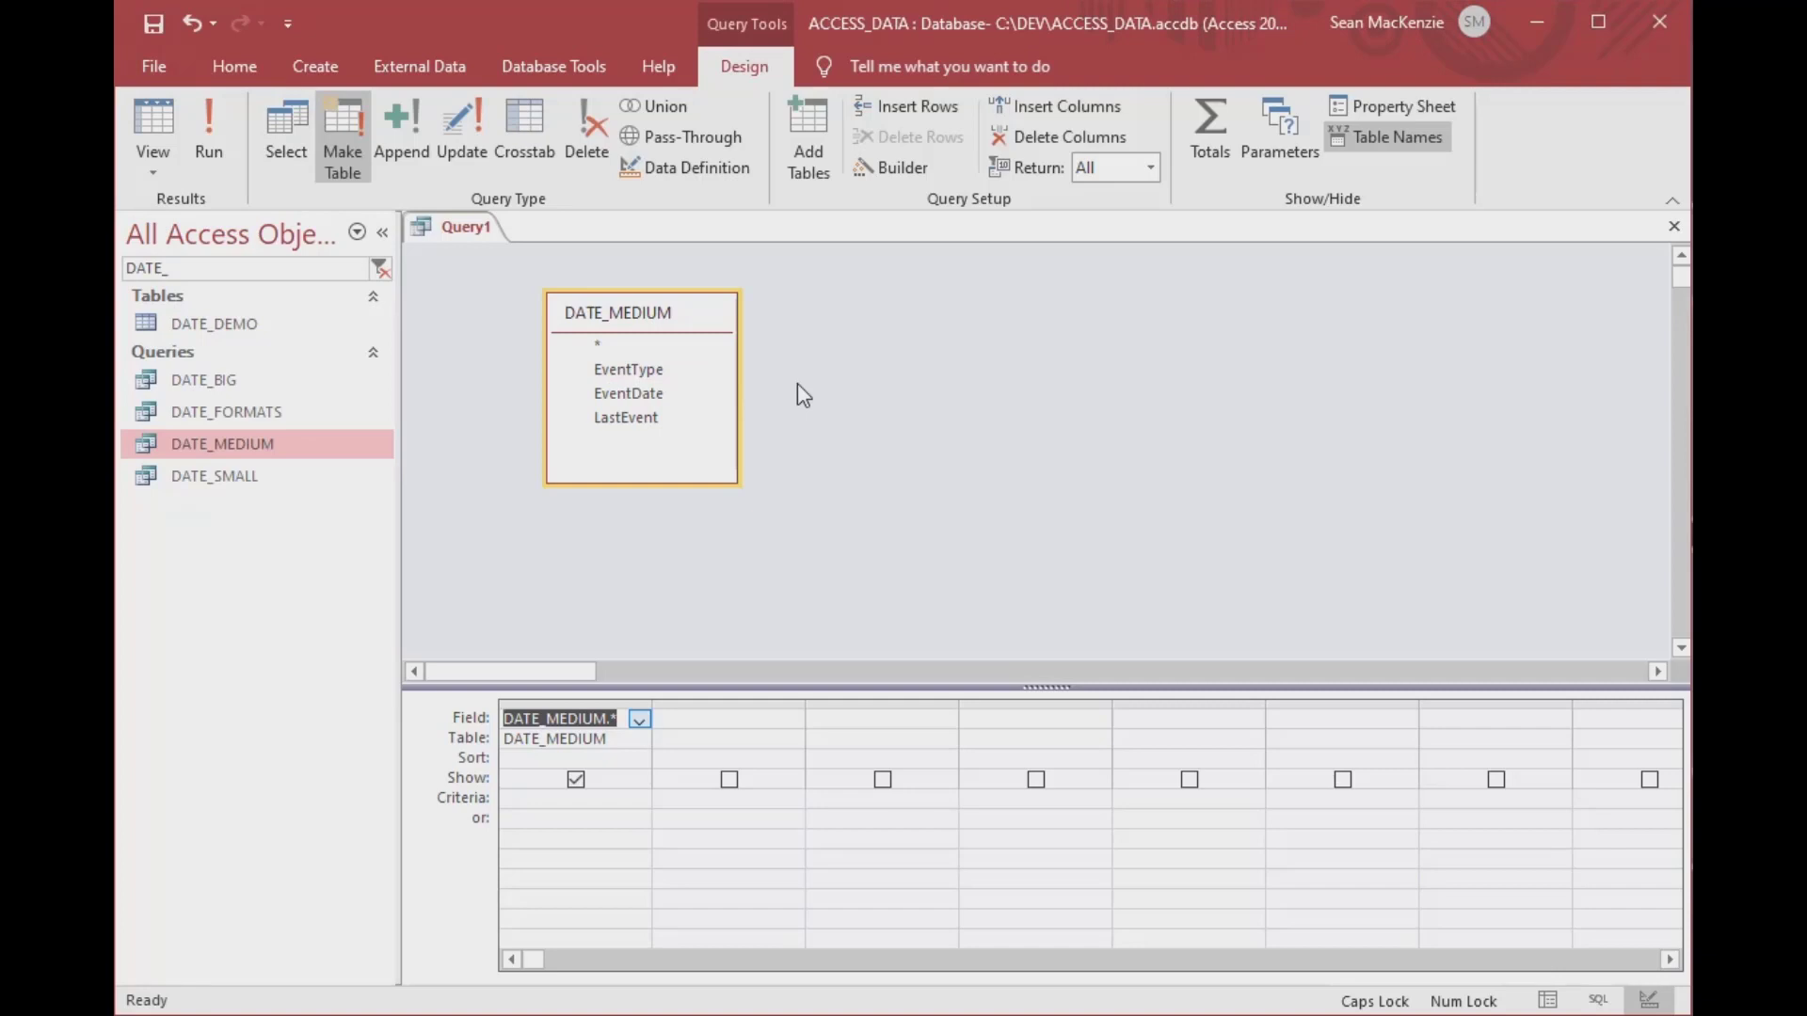
# - Save the make-table query under the name QMAKE_DATA_MEDIUM and close it
pyautogui.hotkey('ctrl', 's')
pyautogui.write('QMAKE_DATE')
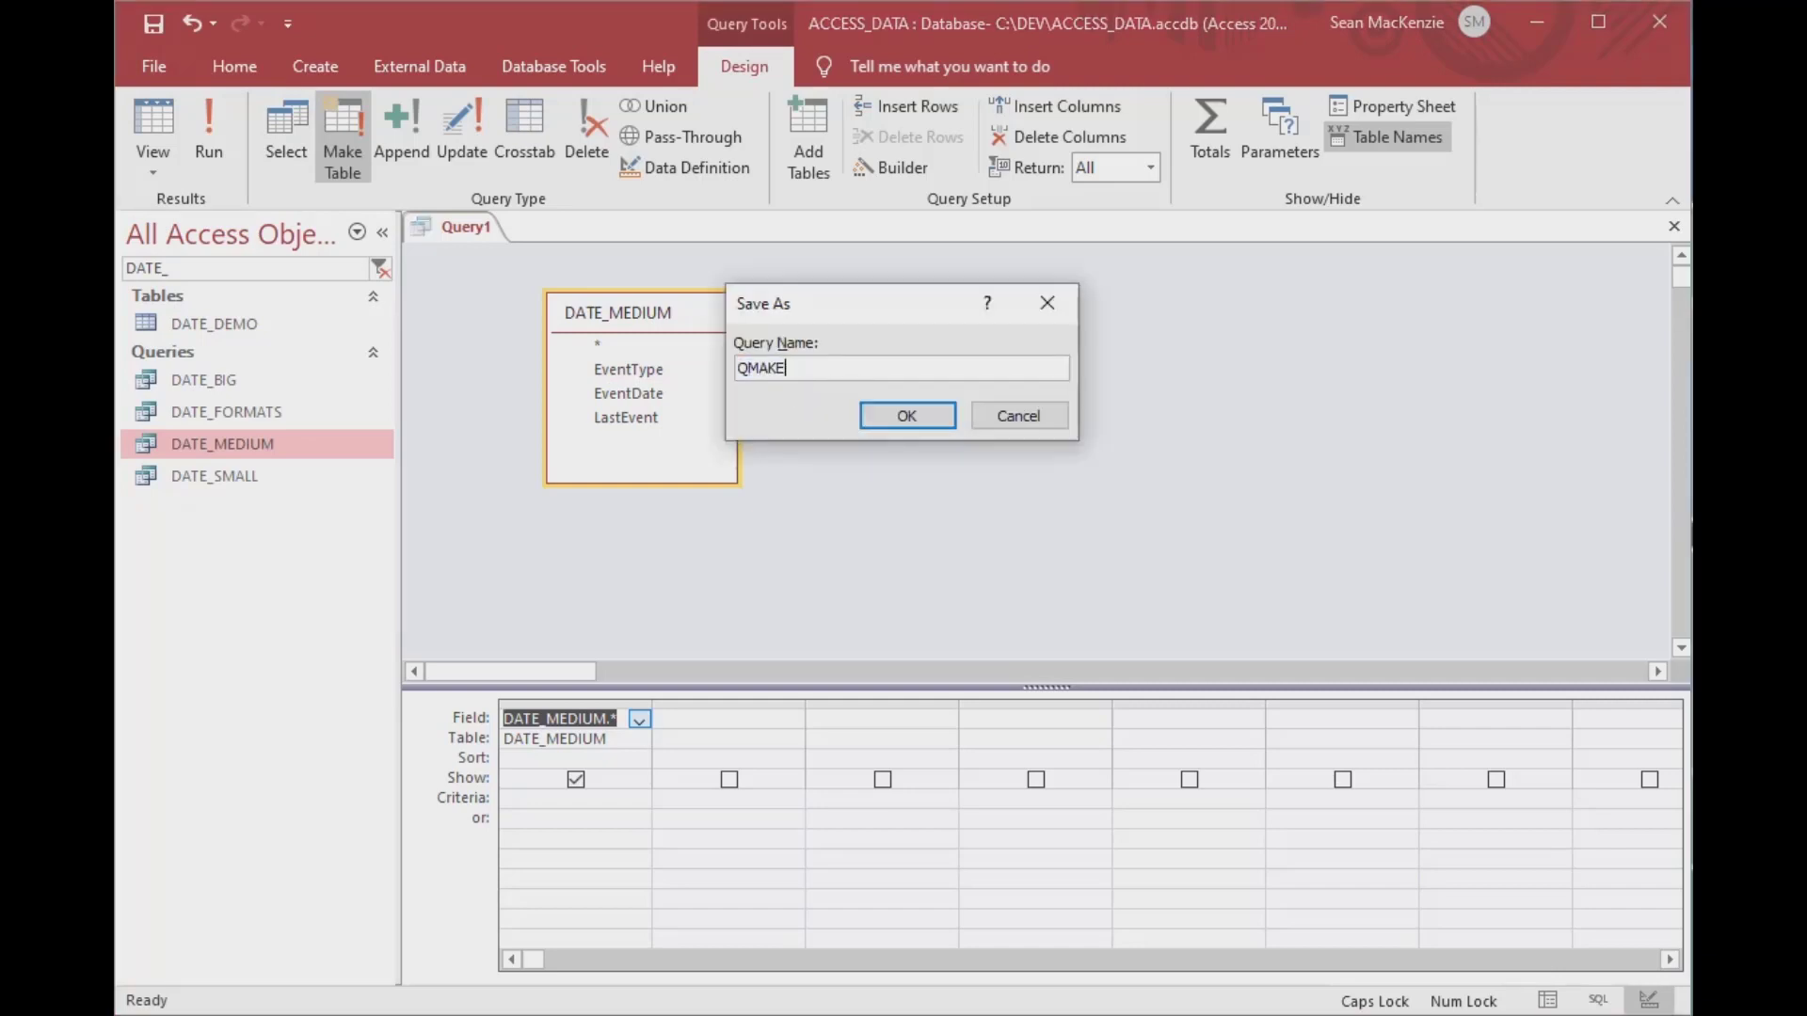
pyautogui.press('BackSpace')
pyautogui.write('A_MEDIUM')
pyautogui.click(901, 414)
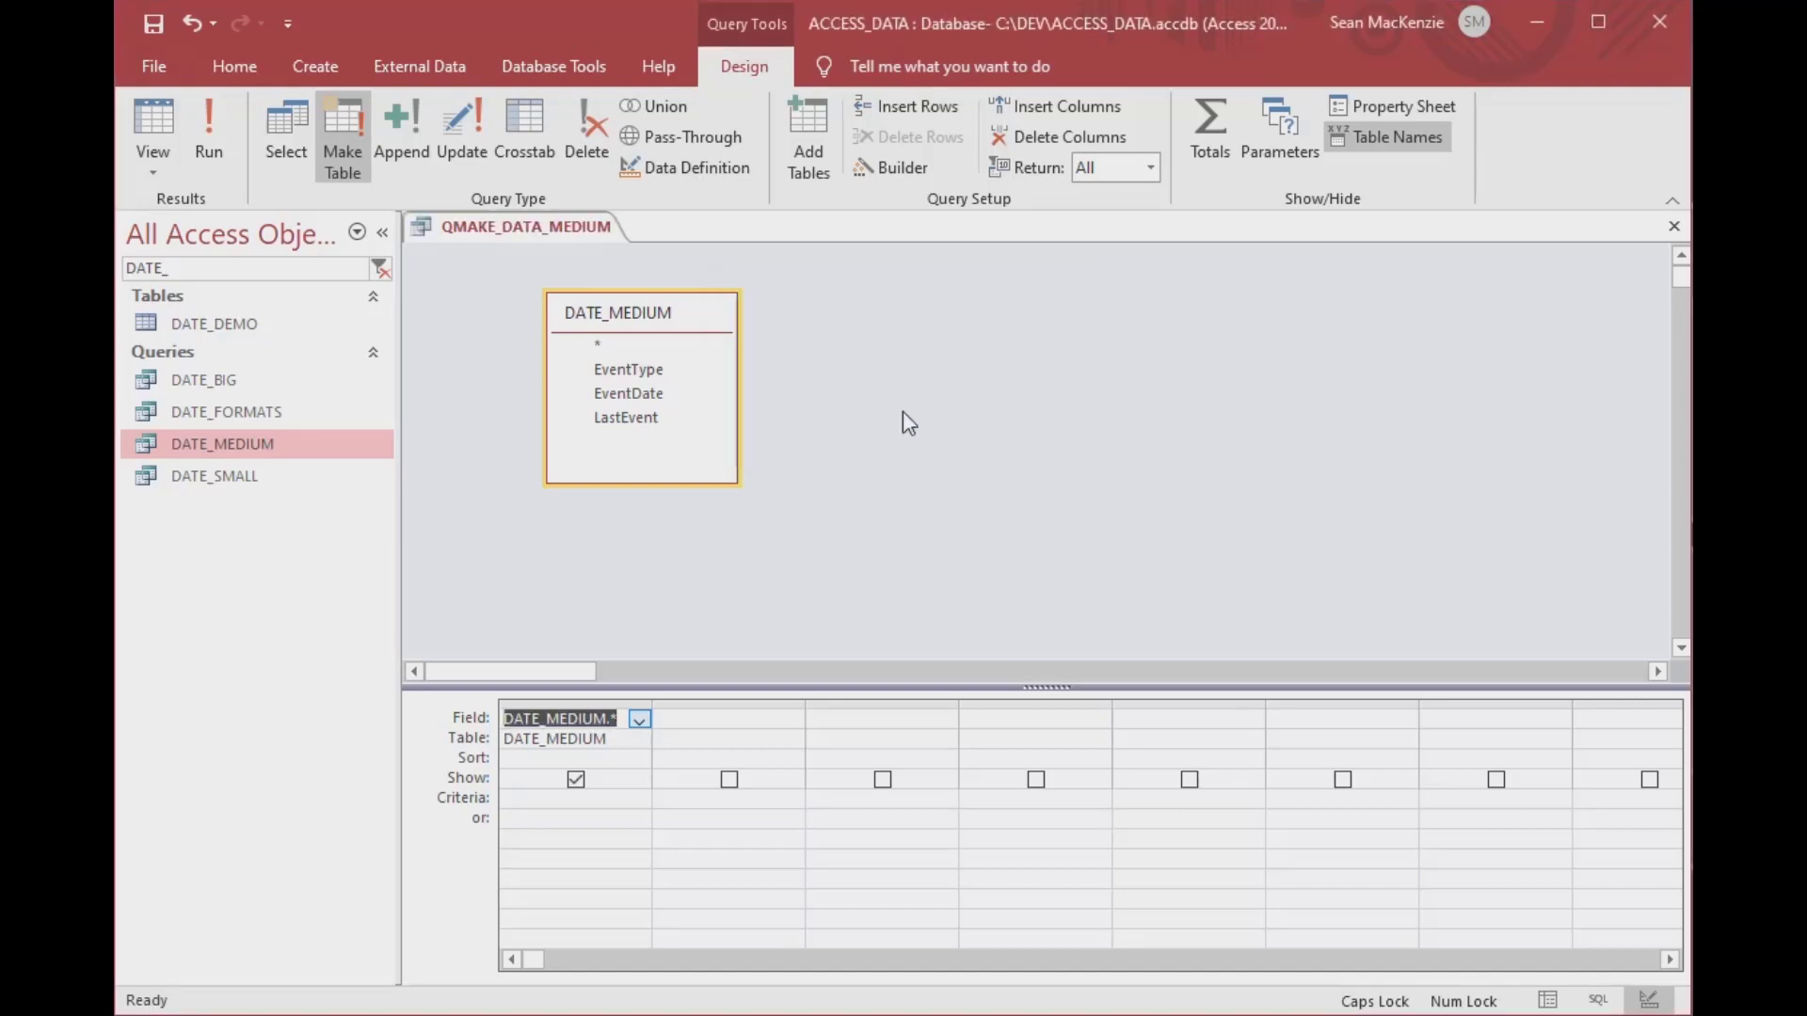
pyautogui.click(1675, 226)
# - Create a new query in design view based on DATE_BIG and include all of its fields
pyautogui.click(255, 380)
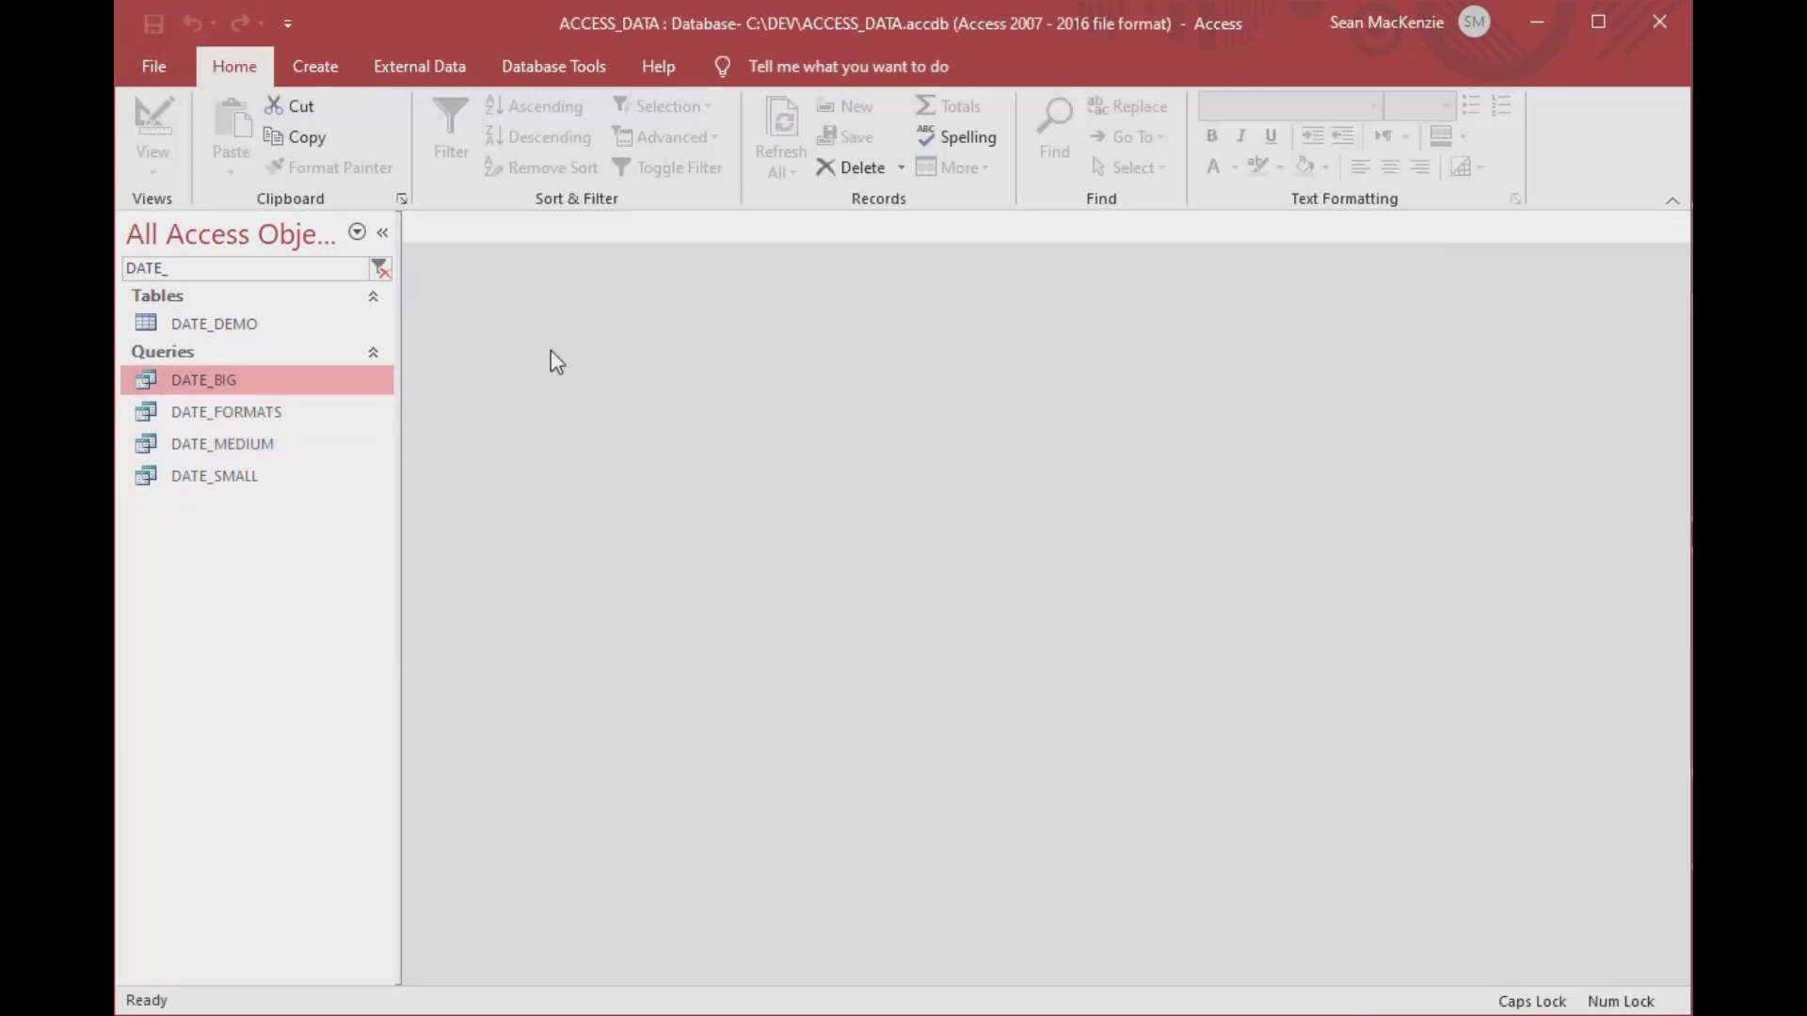
pyautogui.click(315, 66)
pyautogui.click(529, 162)
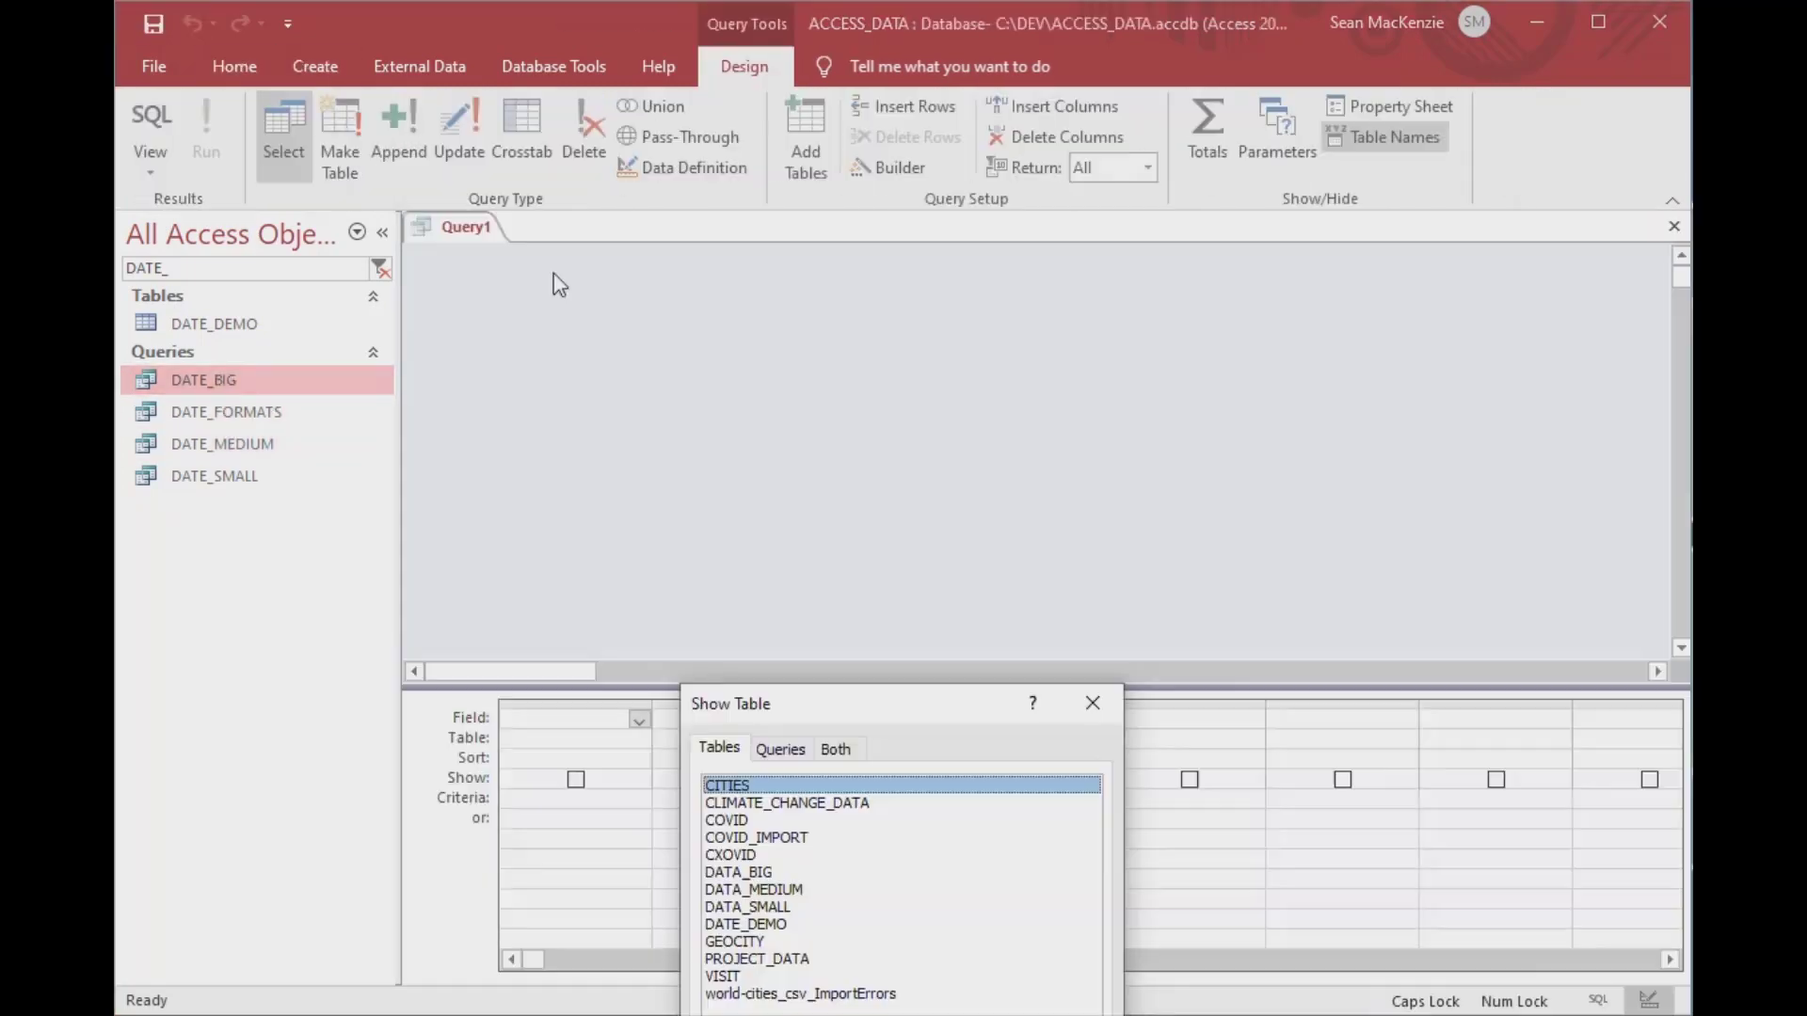
pyautogui.press('Escape')
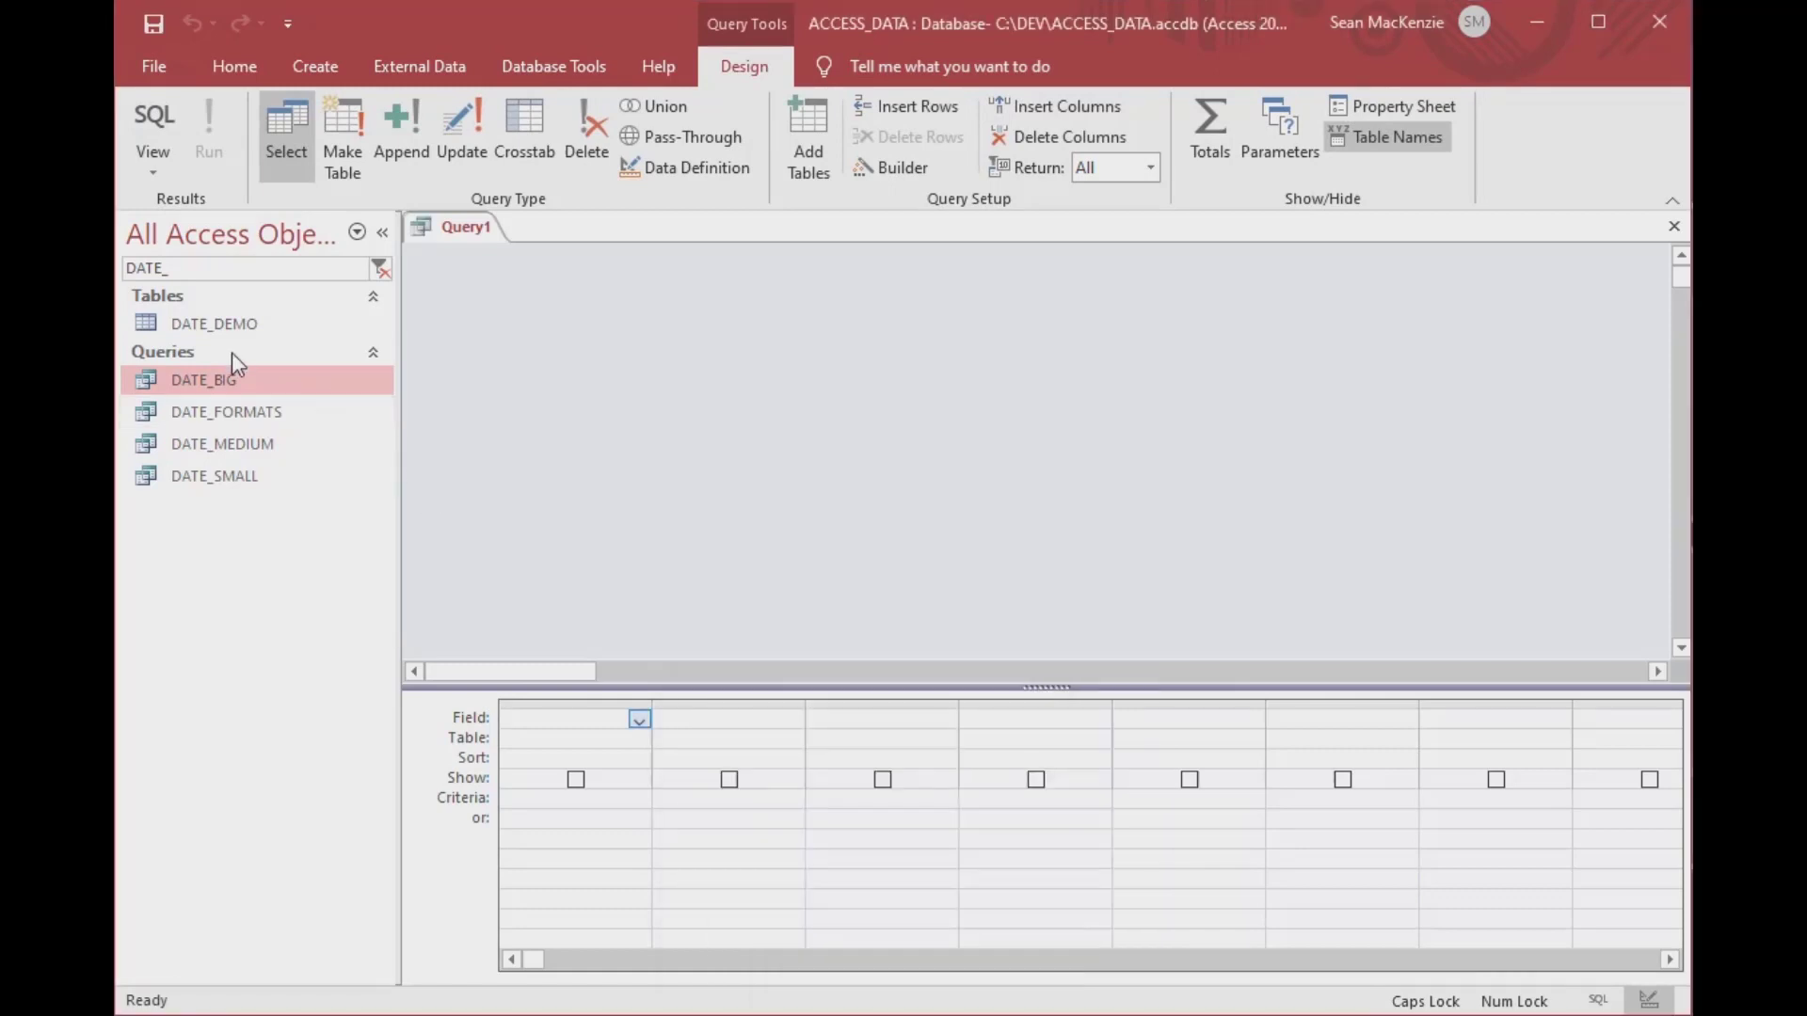
pyautogui.moveTo(202, 377); pyautogui.dragTo(724, 376)
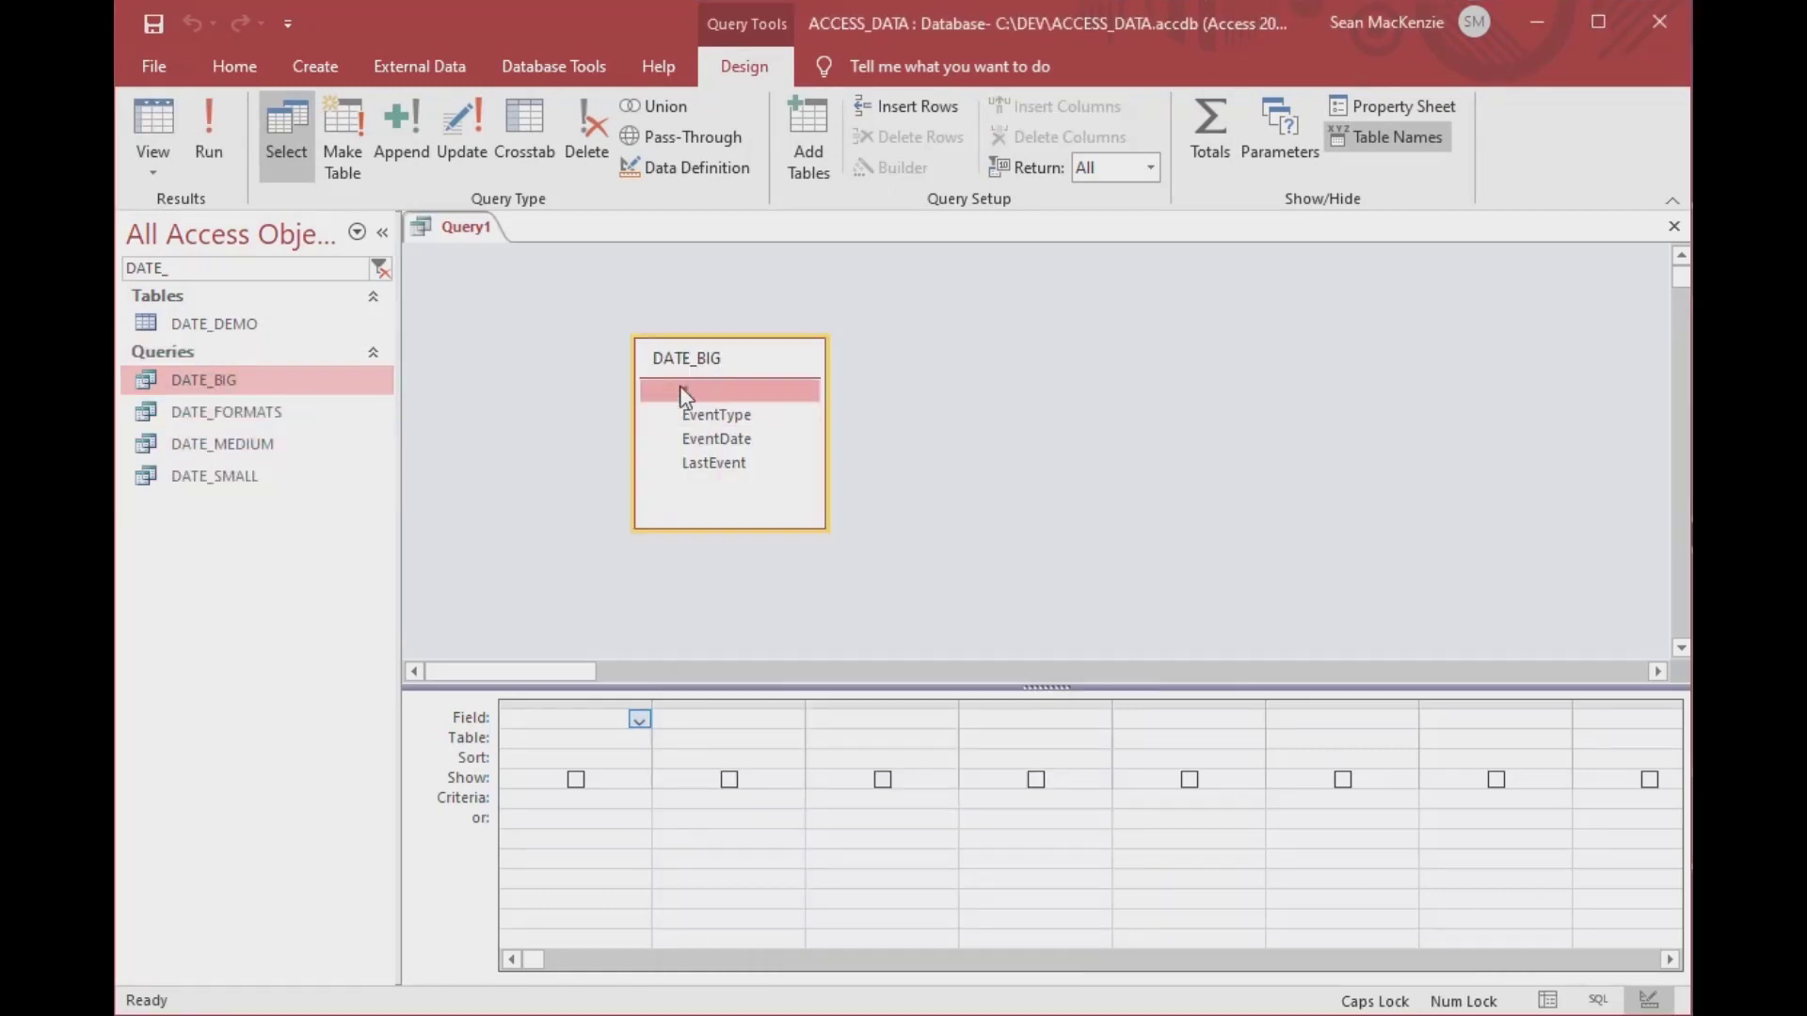
pyautogui.doubleClick(685, 390)
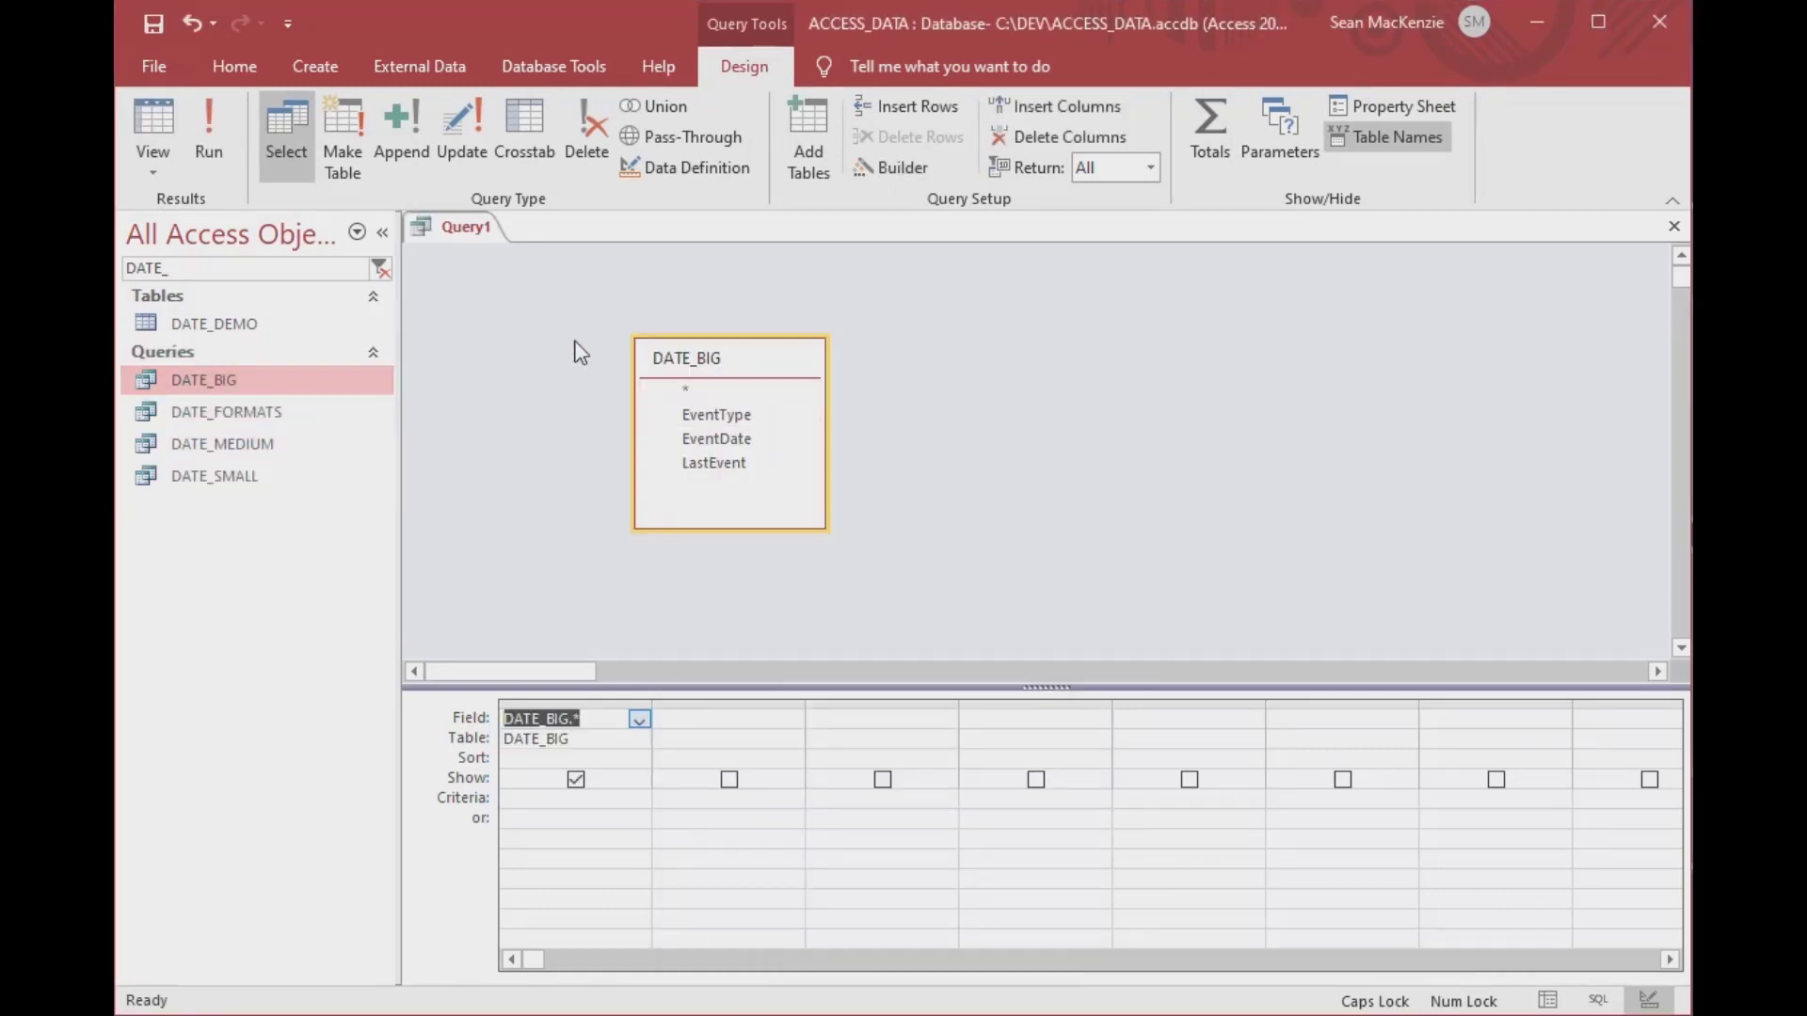
# - Turn the DATE_BIG-based query into a make-table query that writes to MAKE_DATA_BIG in the current database
pyautogui.click(363, 121)
pyautogui.write('MAKE_DATA')
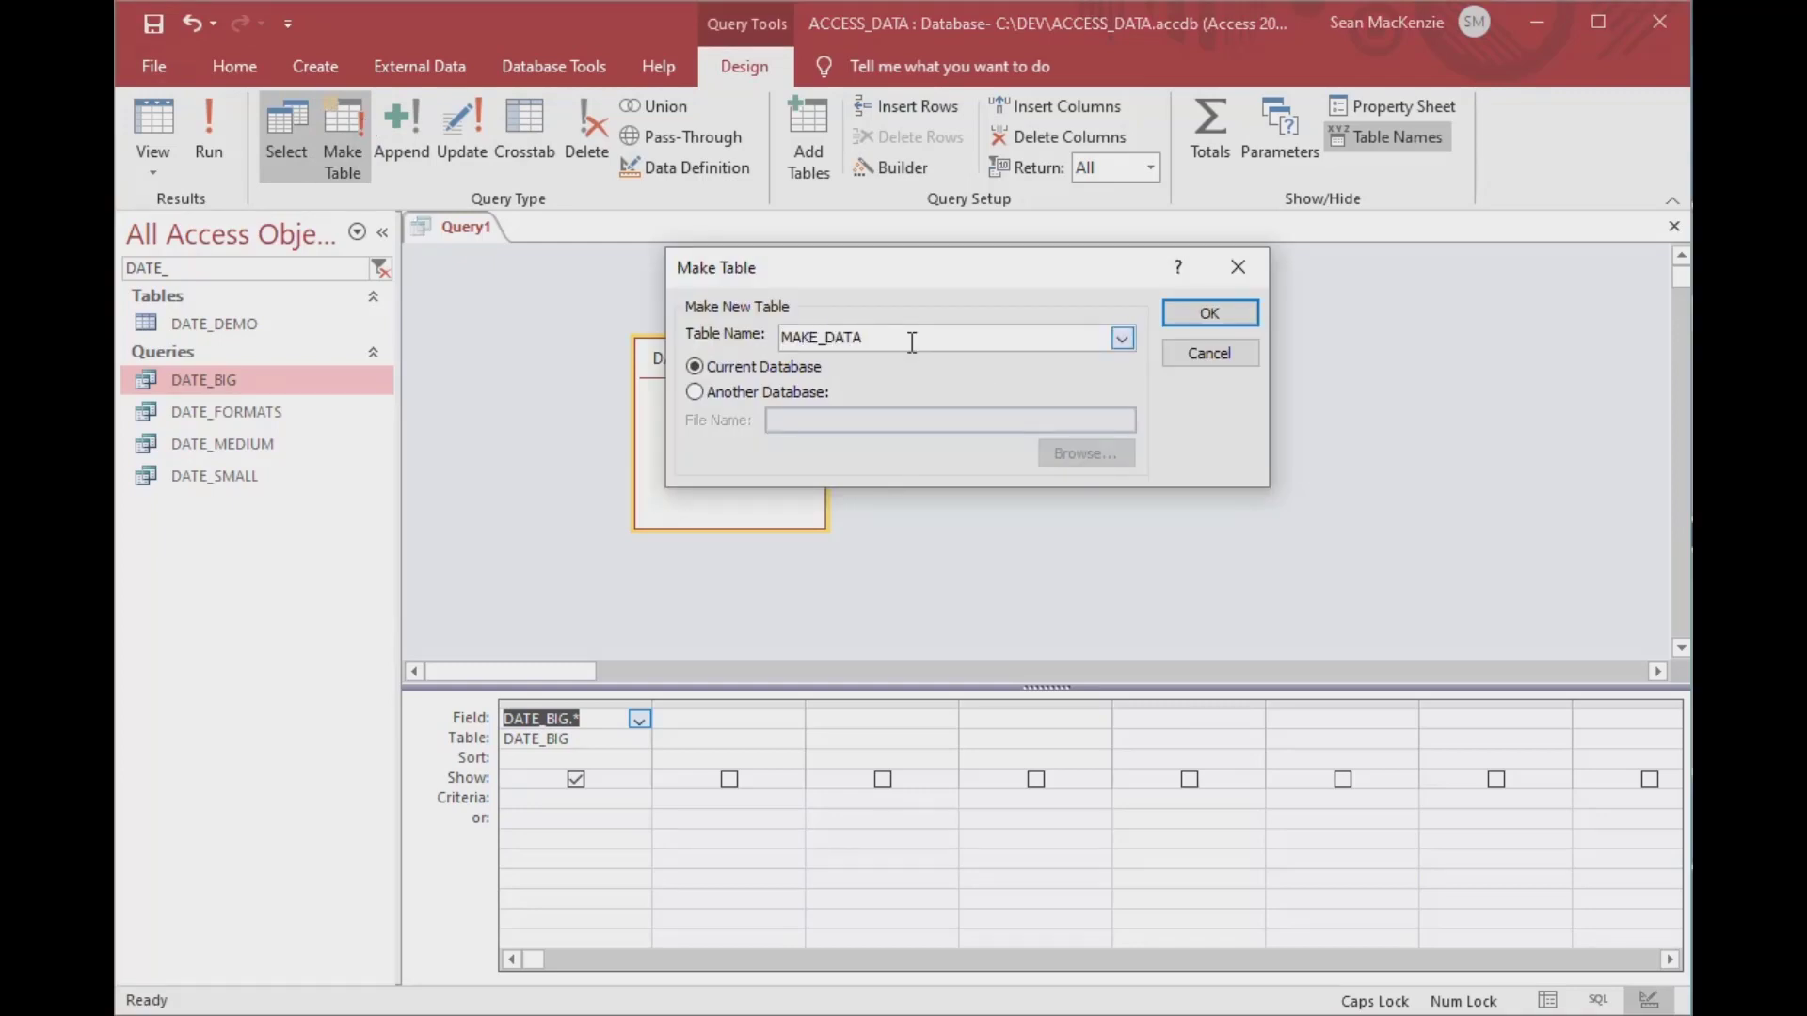
pyautogui.write('_BIG')
pyautogui.click(1190, 323)
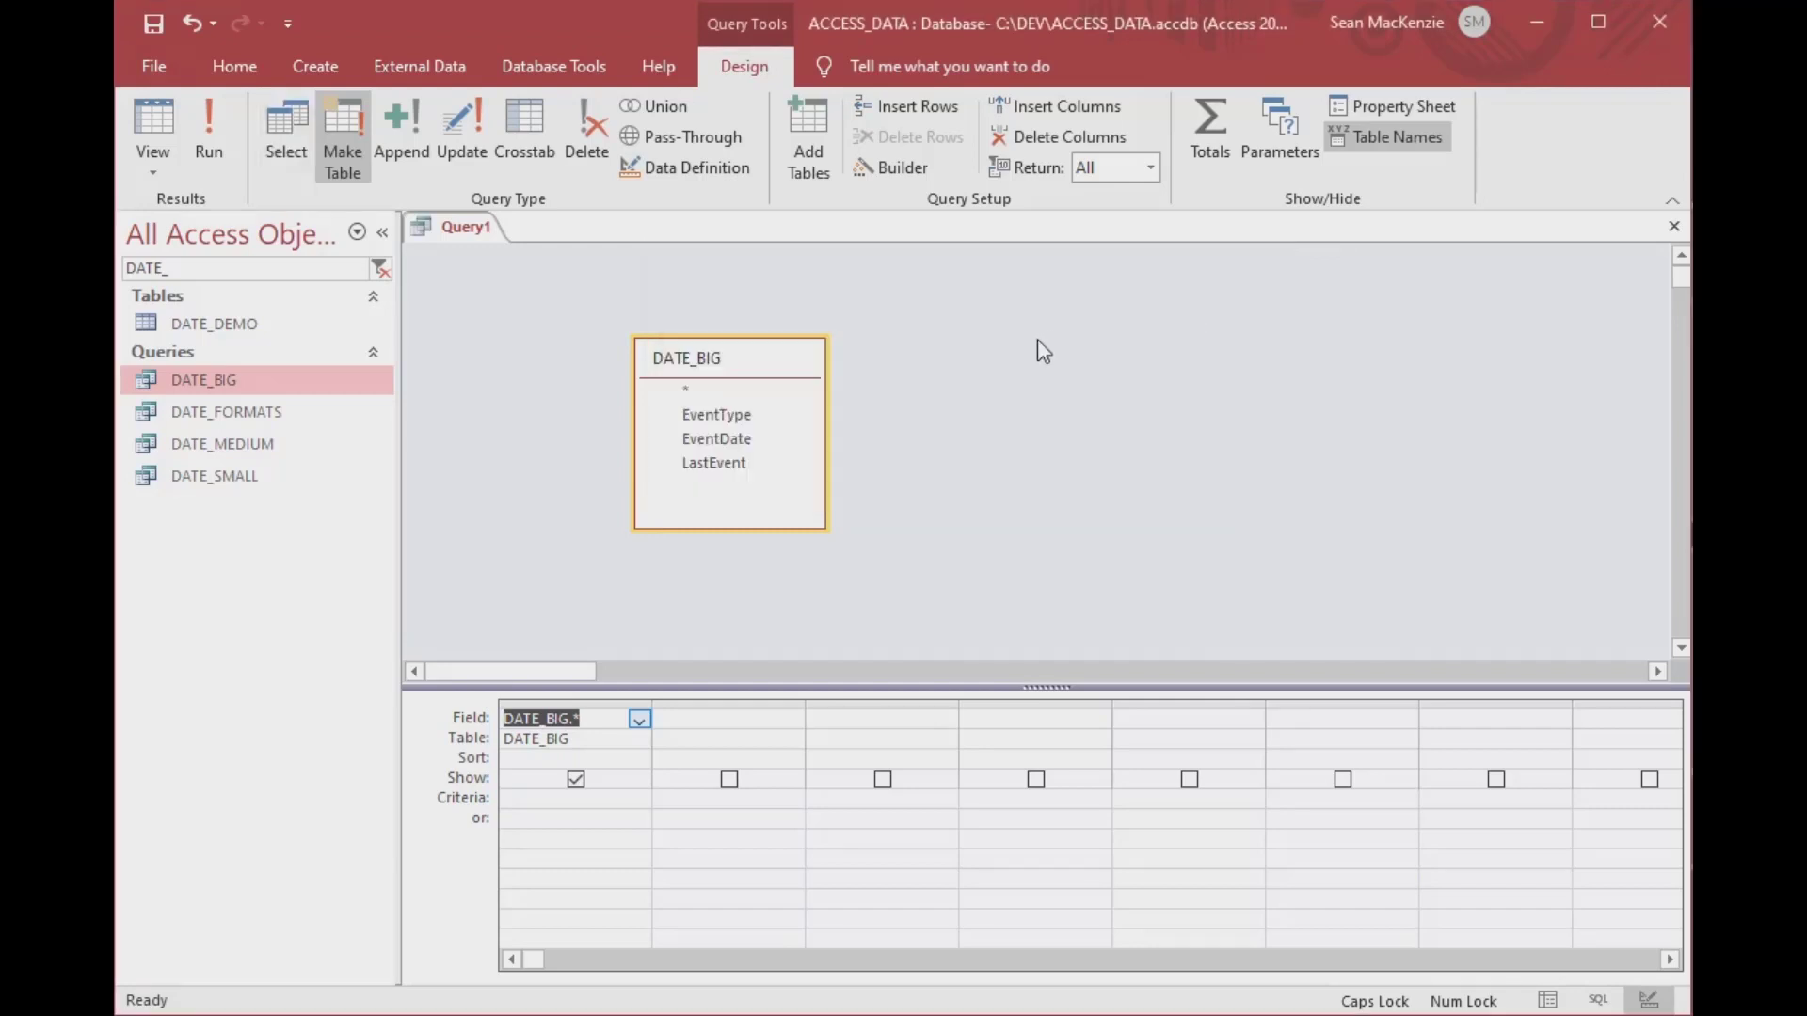
# - Save the make-table query under the name QMAKE_DATA_BIG and close it
pyautogui.hotkey('ctrl', 's')
pyautogui.write('QMAKE_')
pyautogui.press('BackSpace')
pyautogui.write('A_BIG')
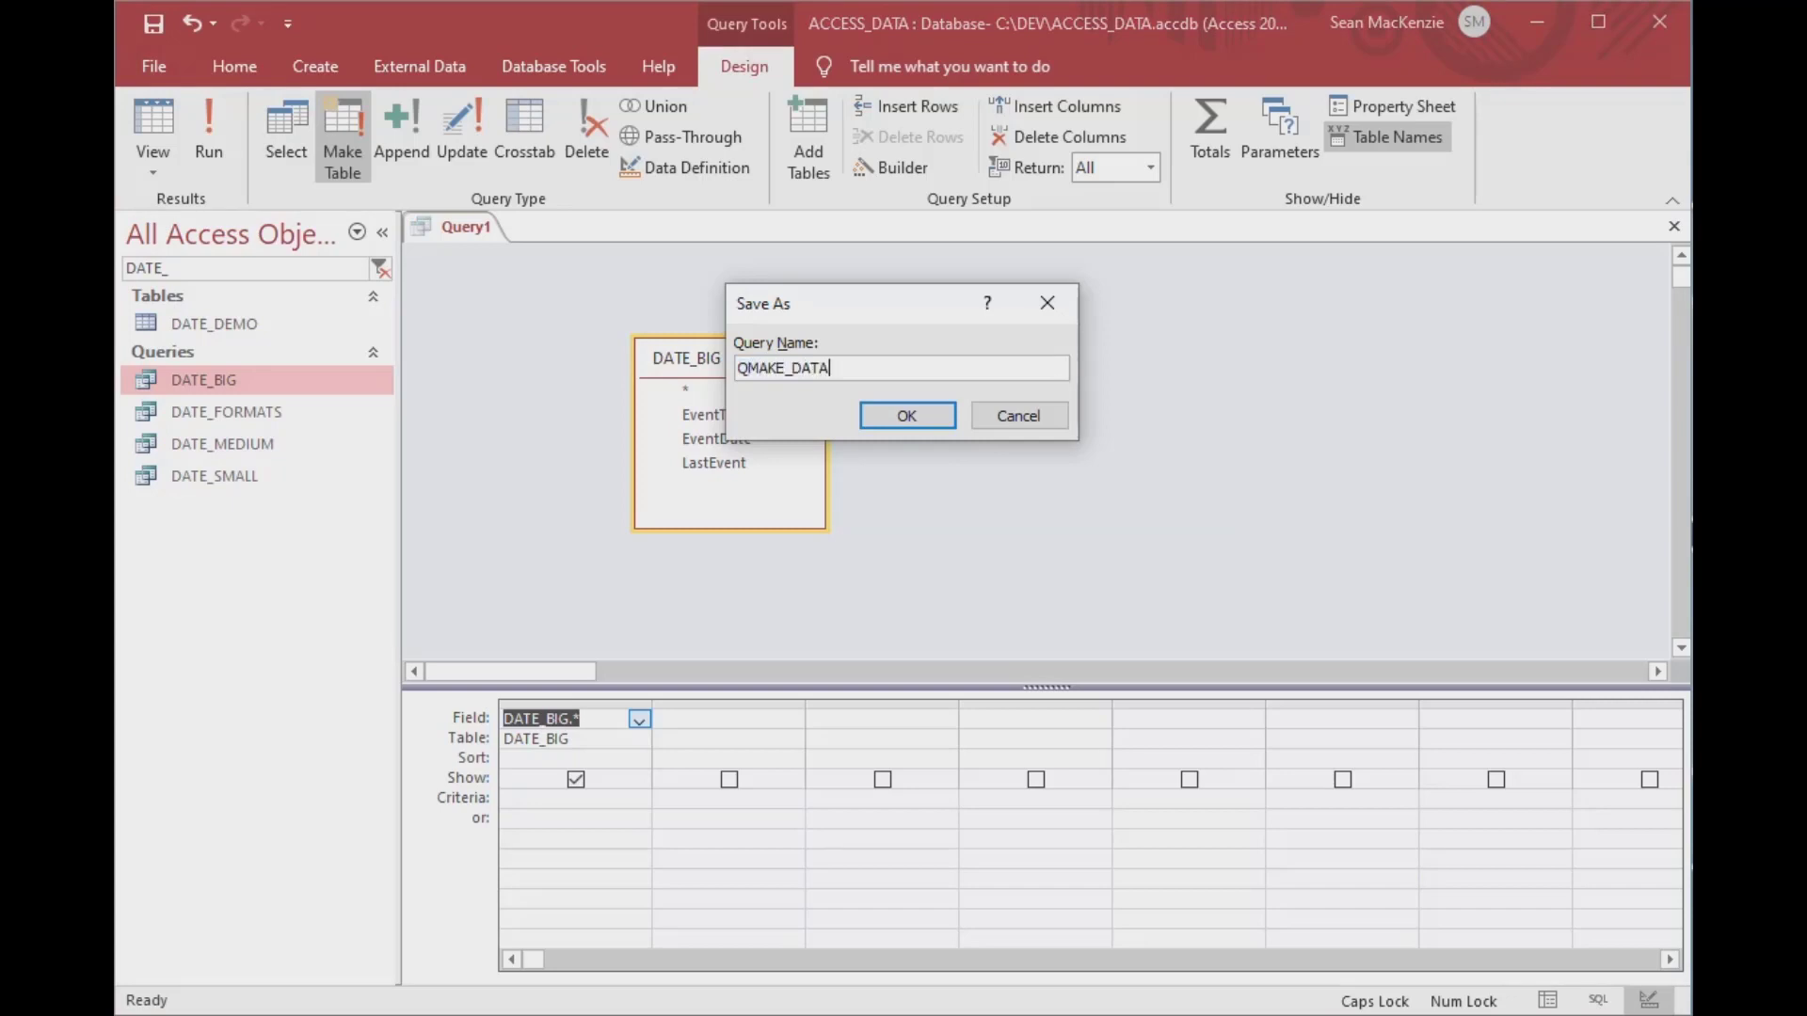
pyautogui.click(919, 416)
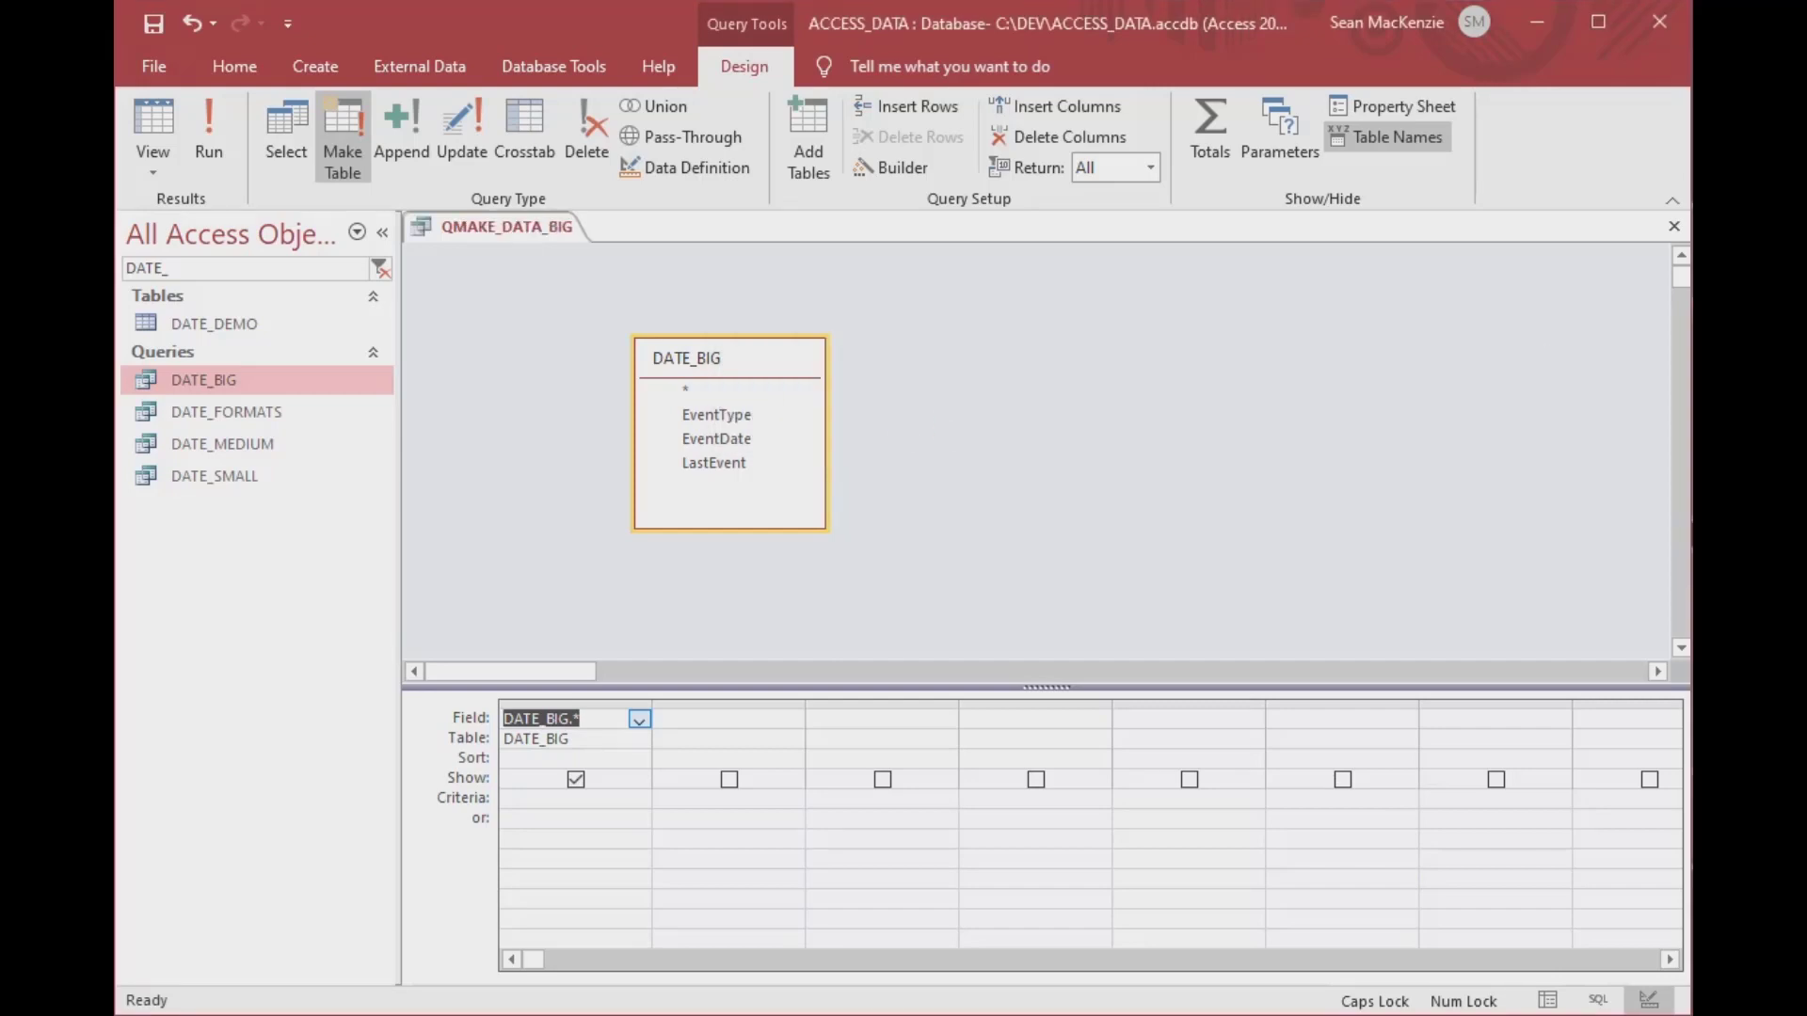
pyautogui.click(1676, 228)
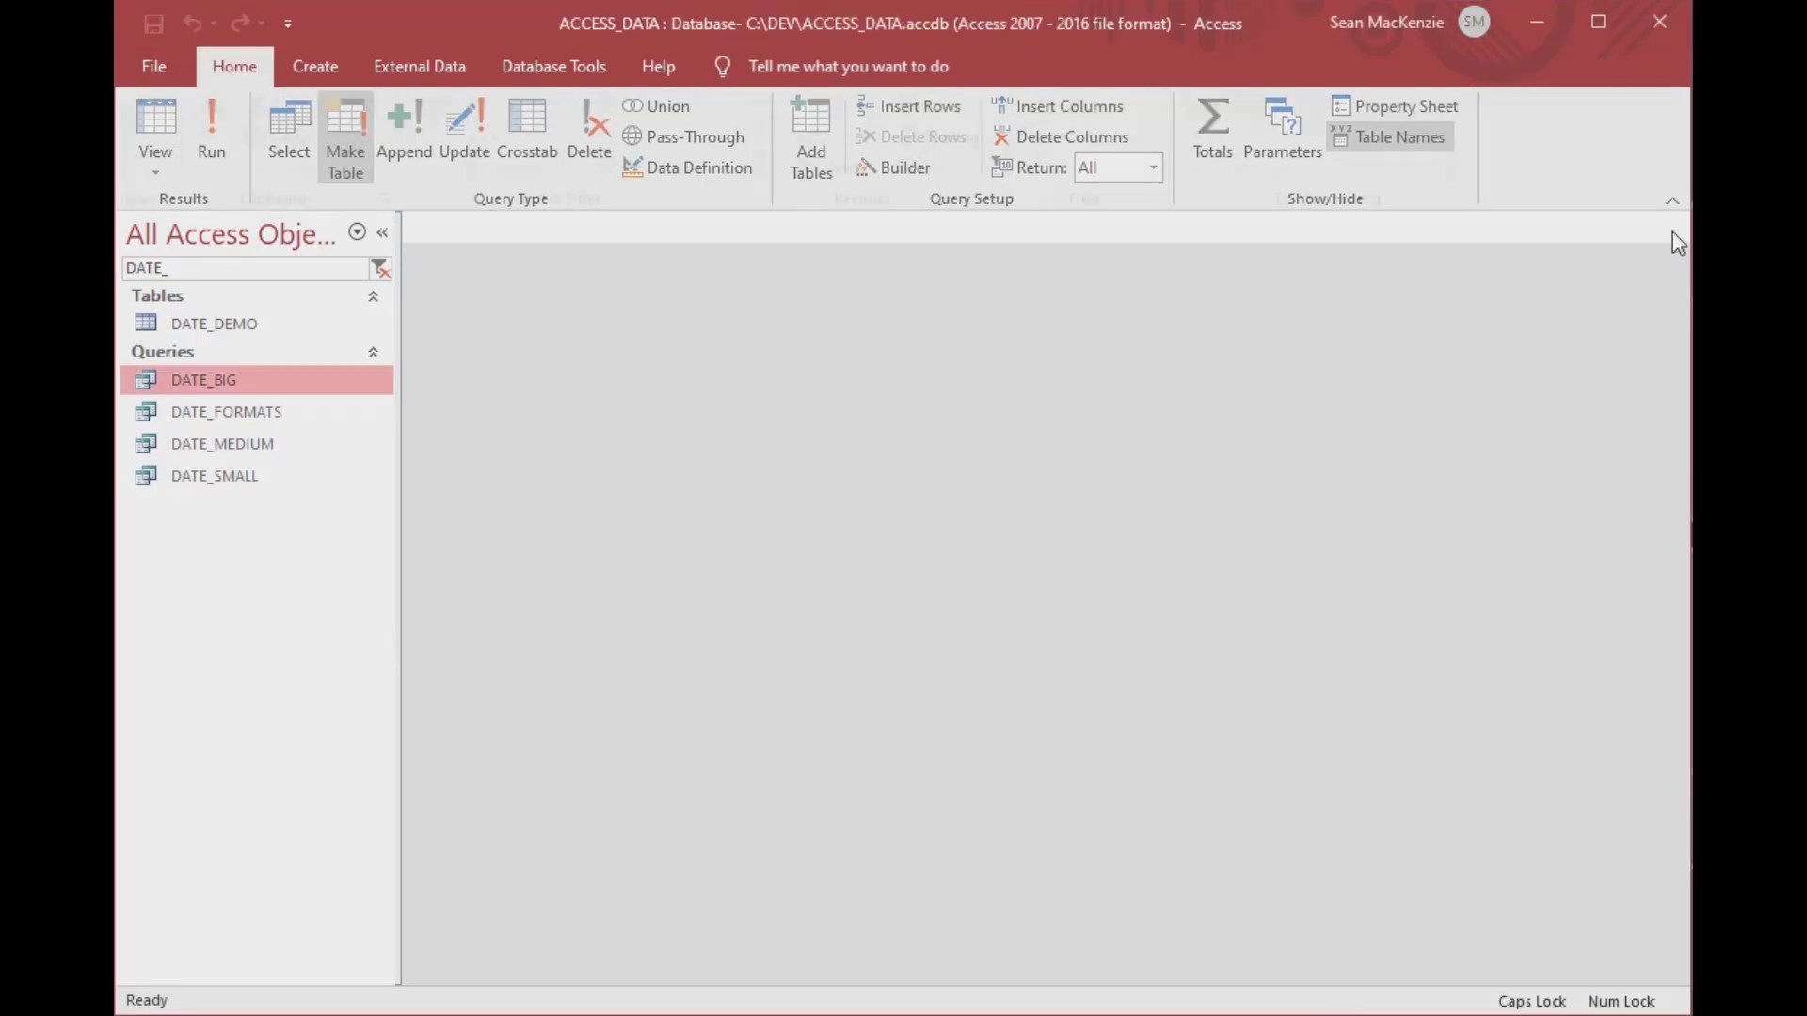
# - Filter the database object list to names containing DATA_
pyautogui.click(160, 270)
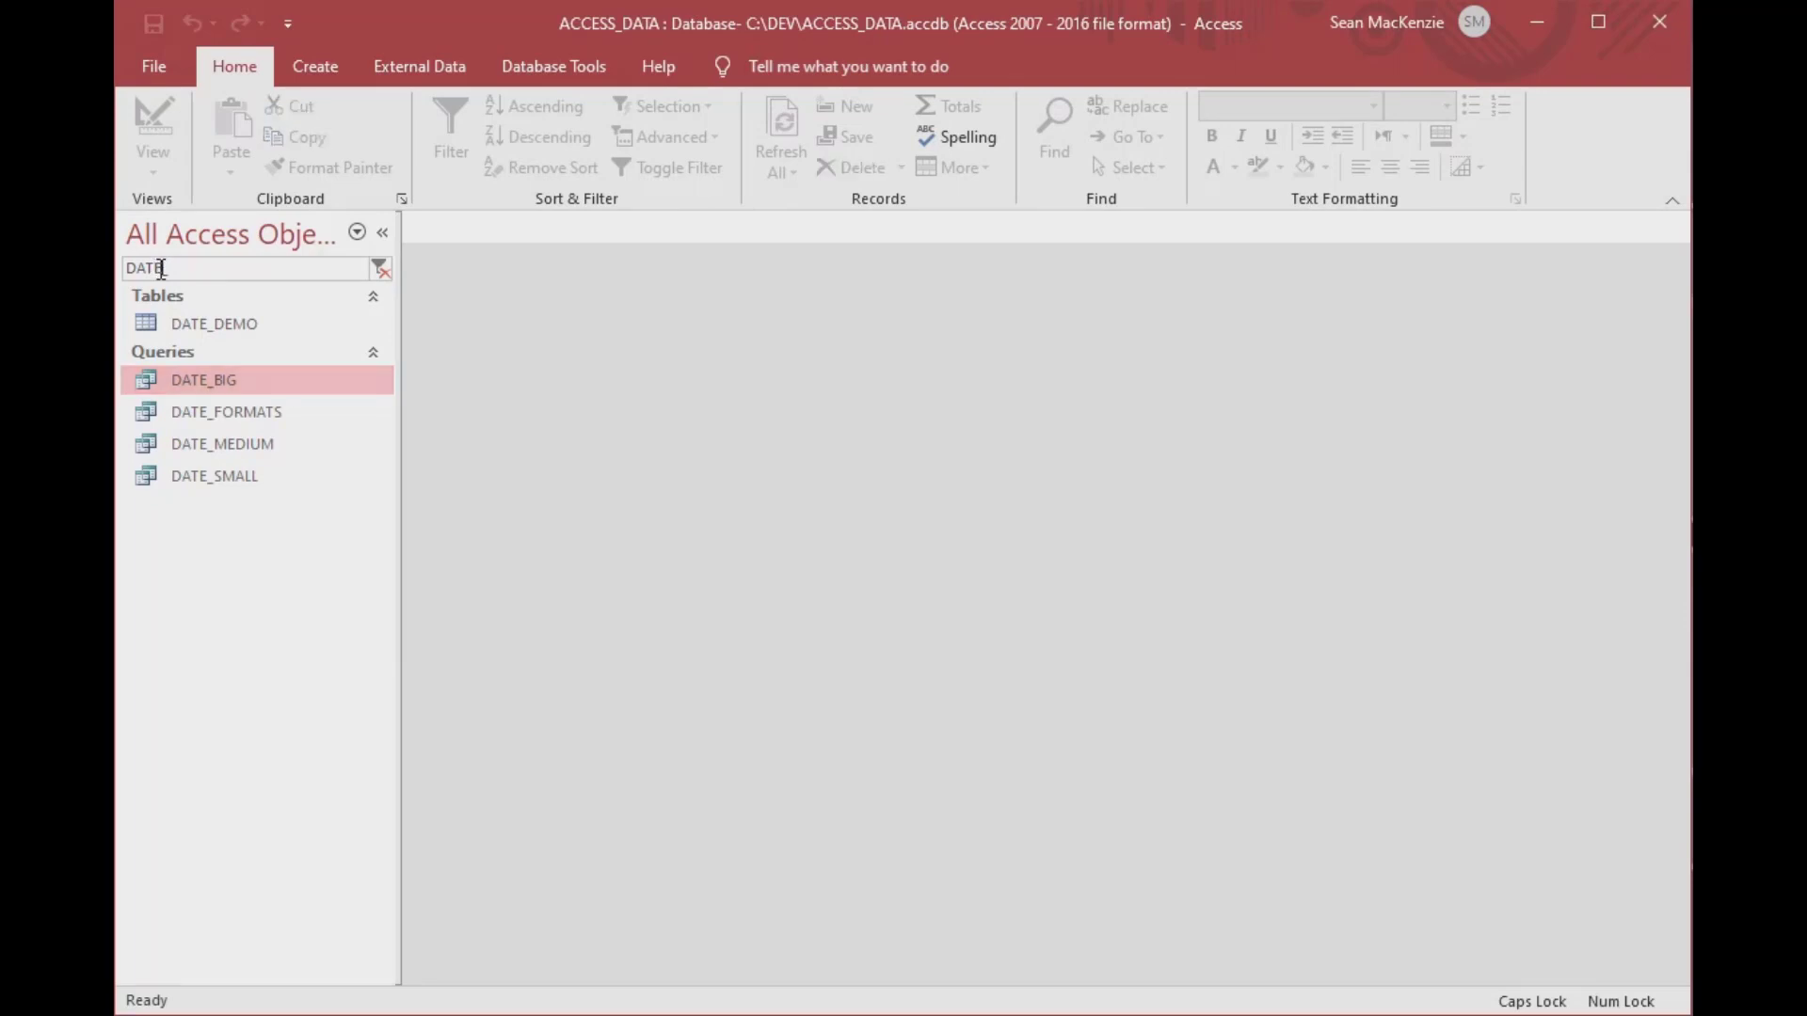
pyautogui.press('BackSpace')
pyautogui.write('A_')
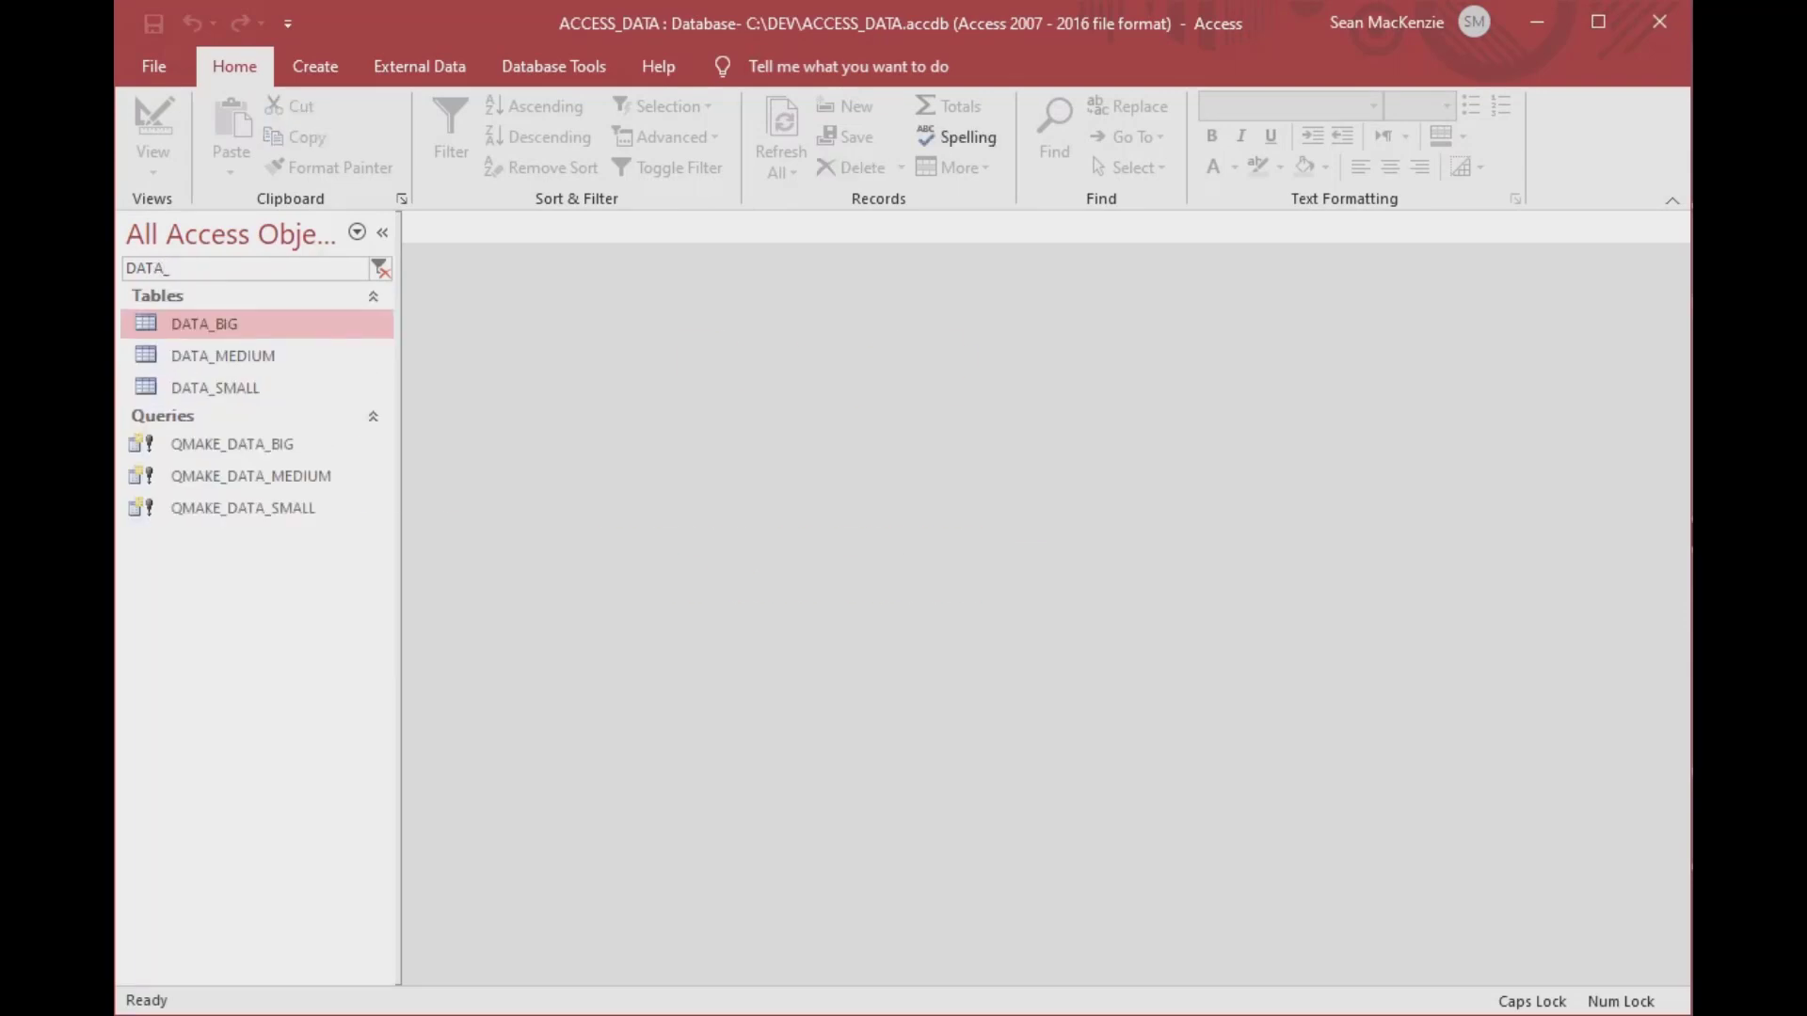
pyautogui.press('BackSpace')
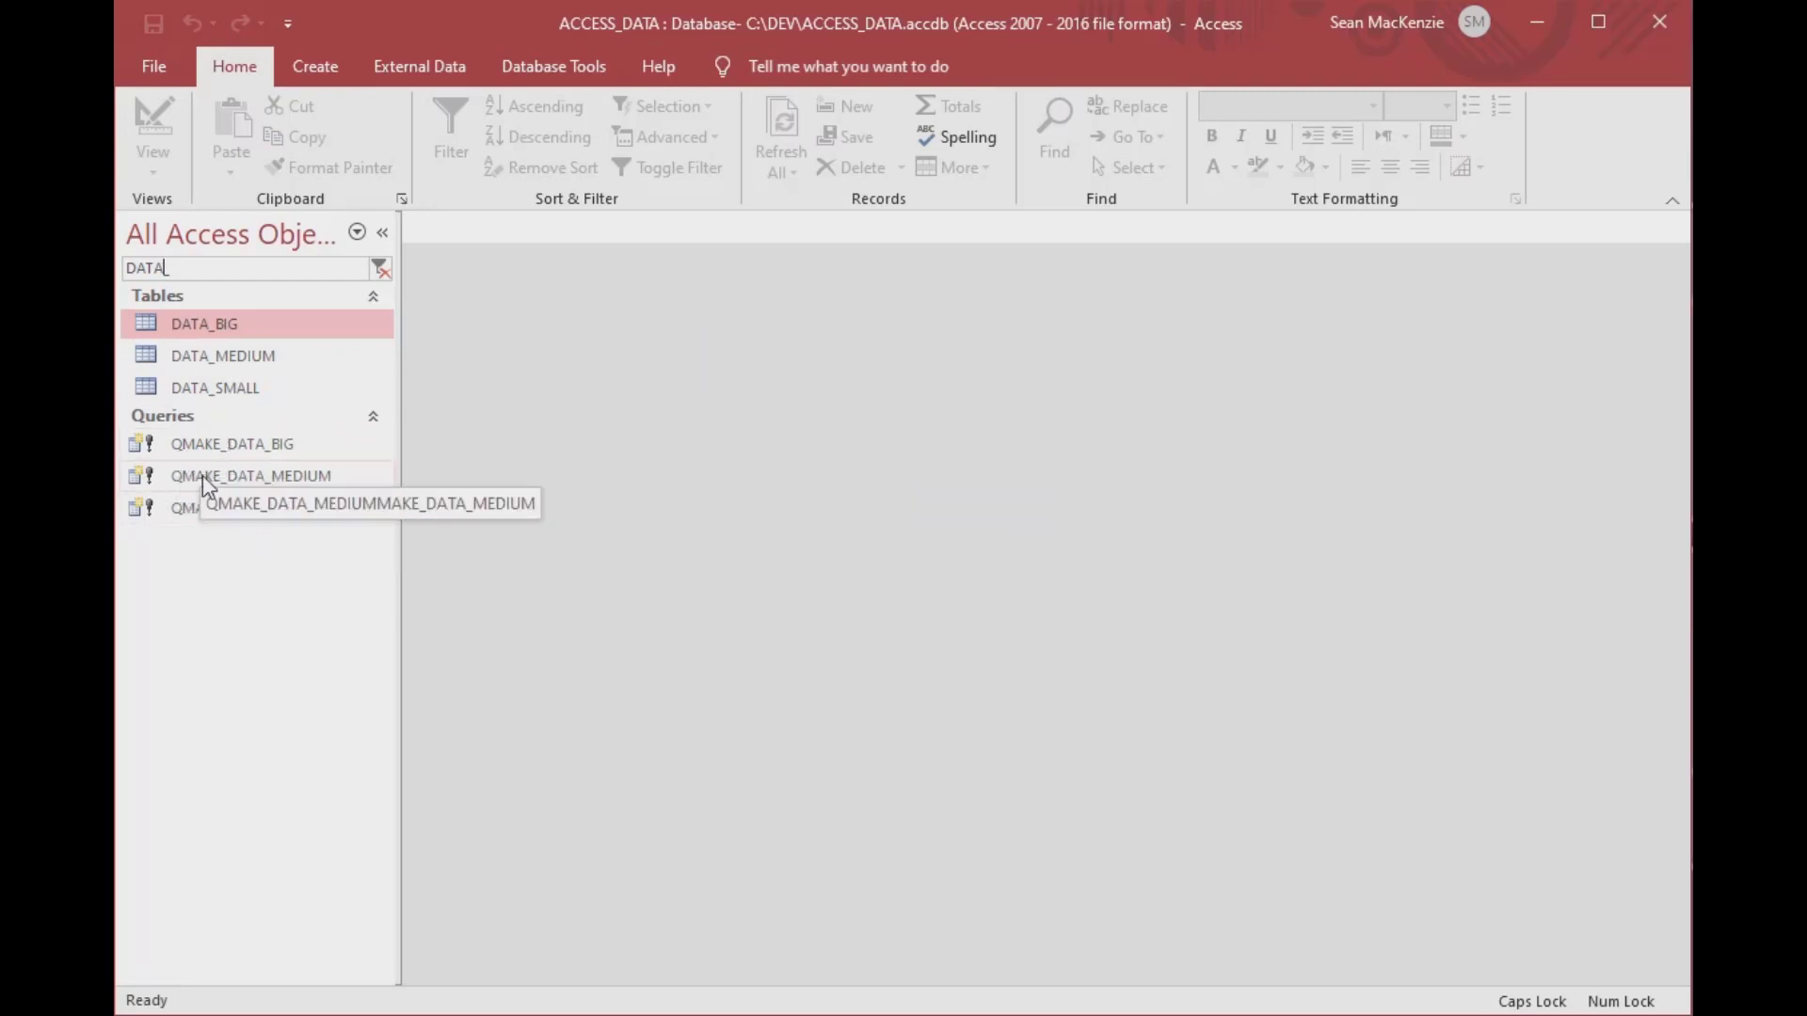
pyautogui.write('_')
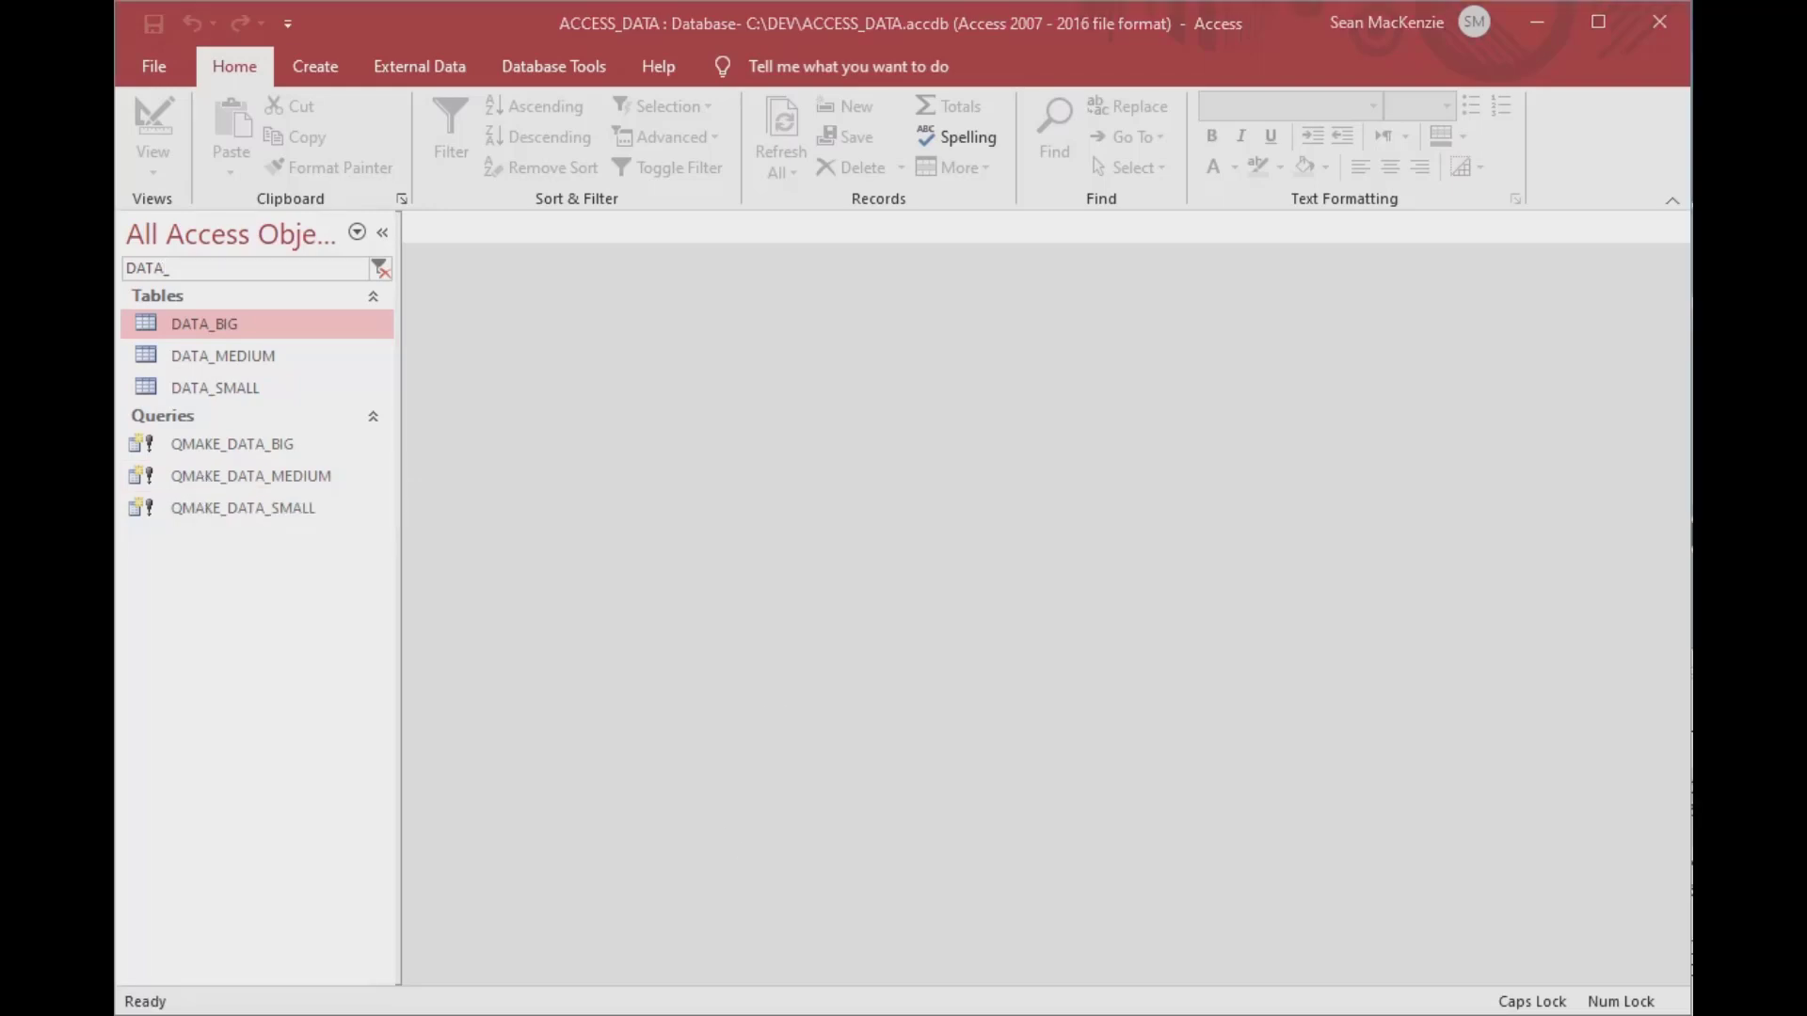
# - Switch to the Visual Basic editor and examine how TimeQry uses its strQry argument and the dteStart and dteEnd times
pyautogui.hotkey('alt', 'F11')
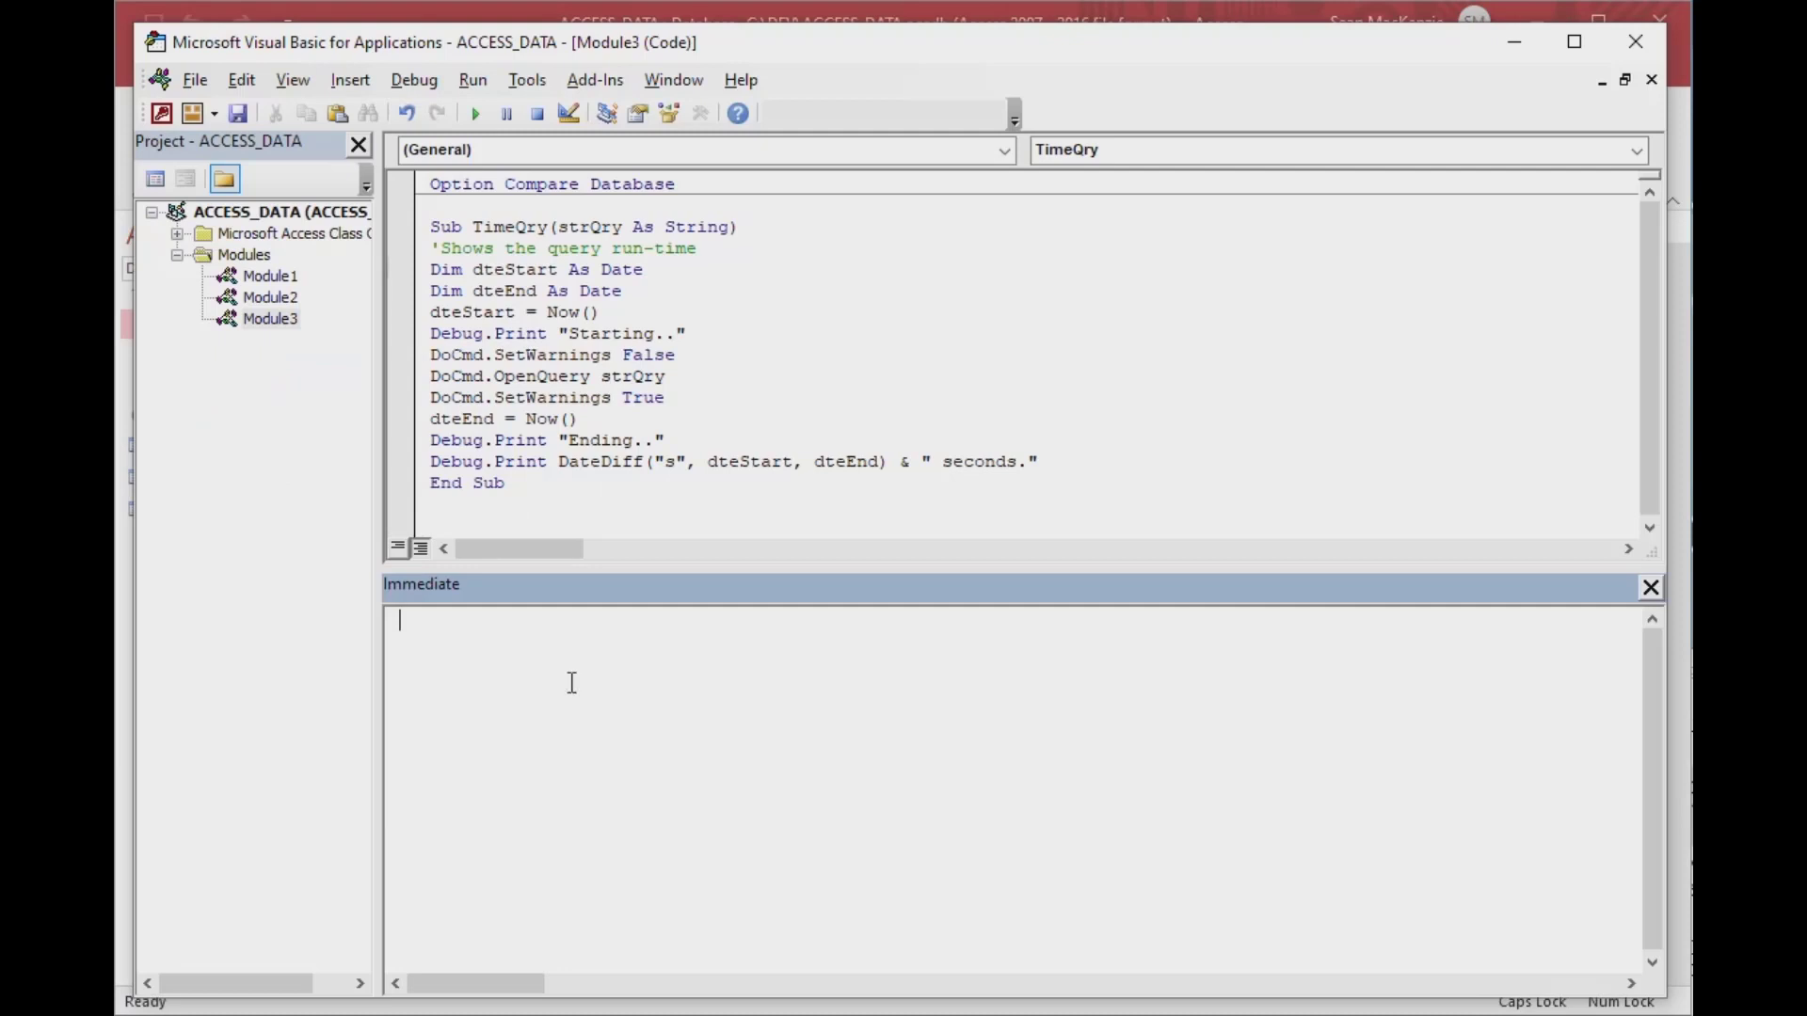
pyautogui.click(690, 271)
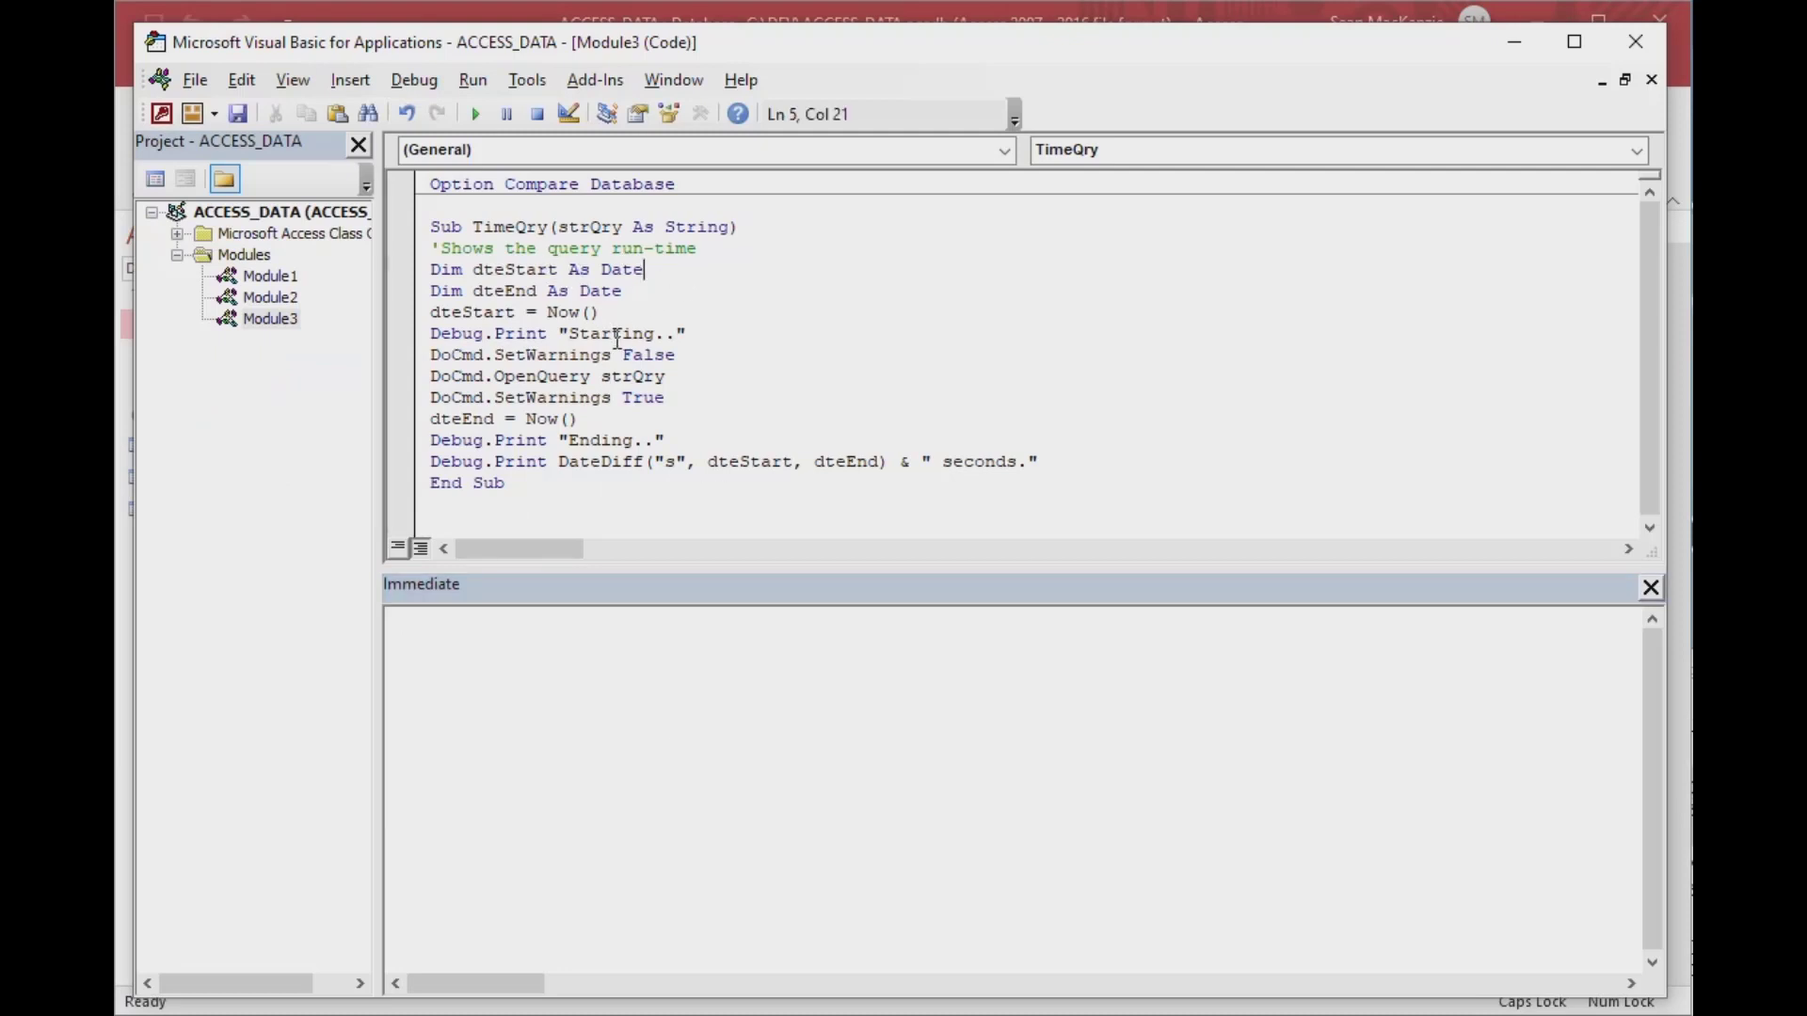
pyautogui.doubleClick(648, 378)
pyautogui.doubleClick(593, 228)
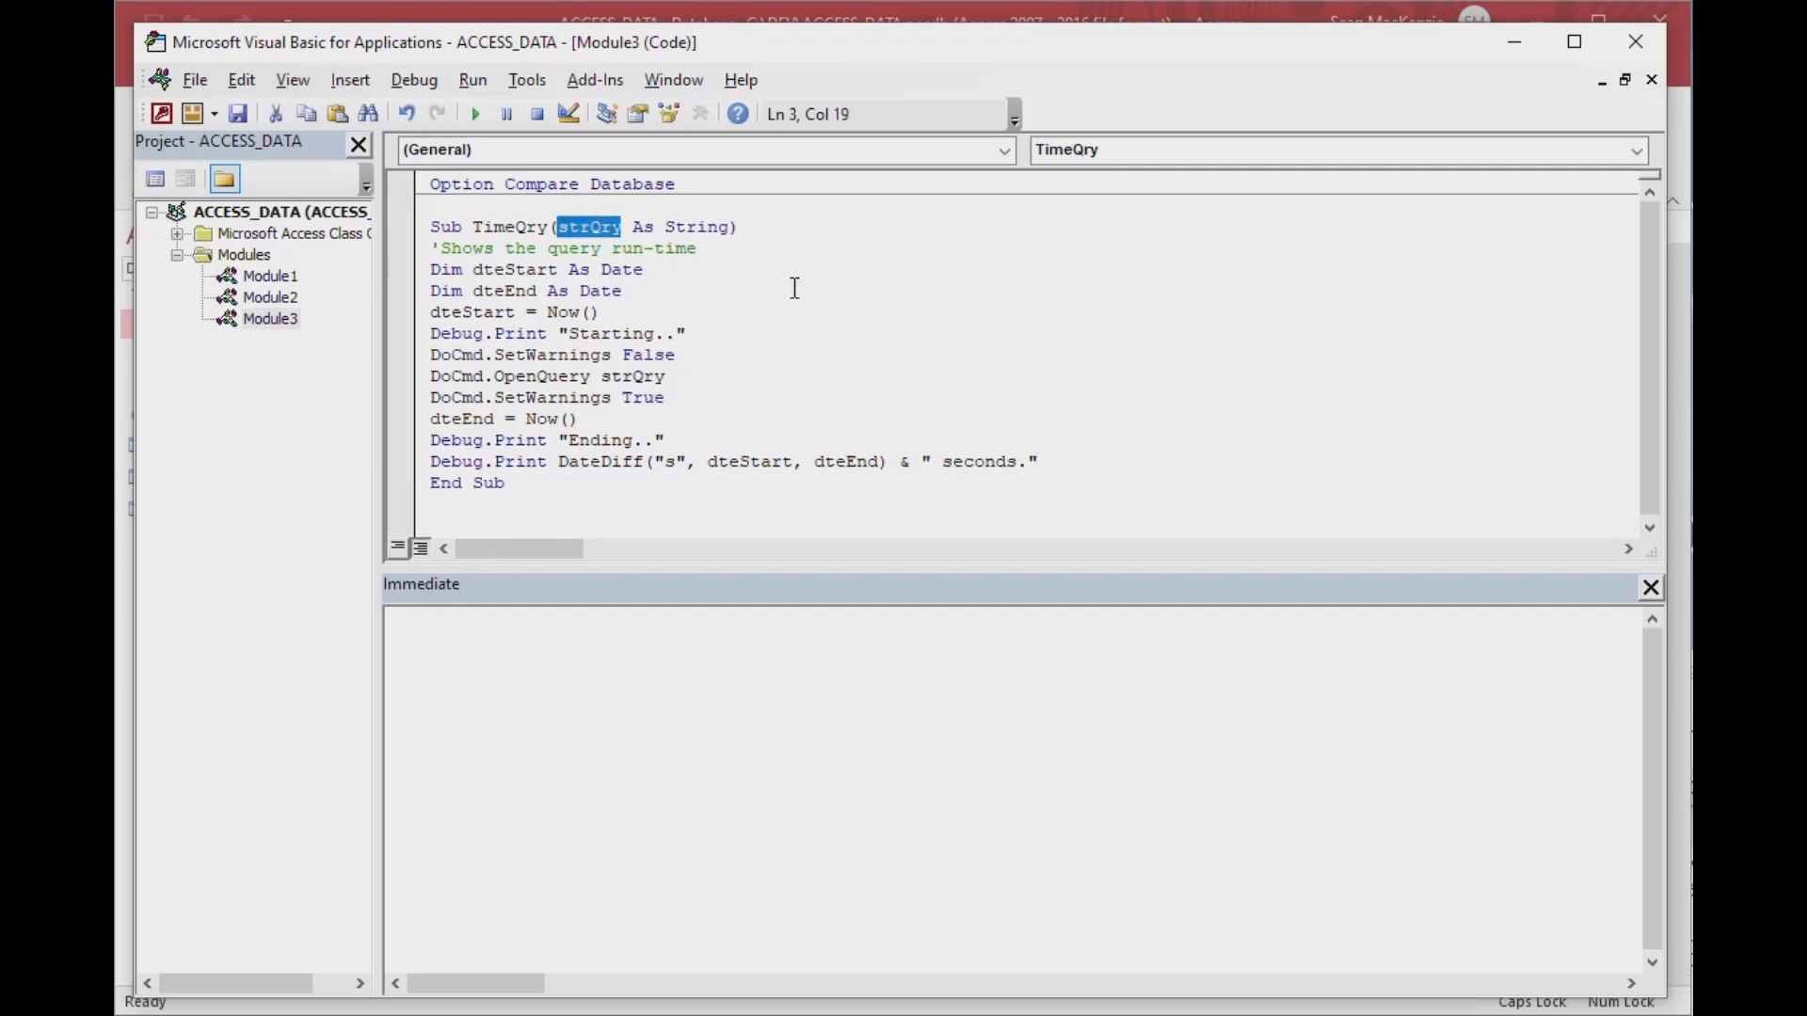
pyautogui.doubleClick(647, 377)
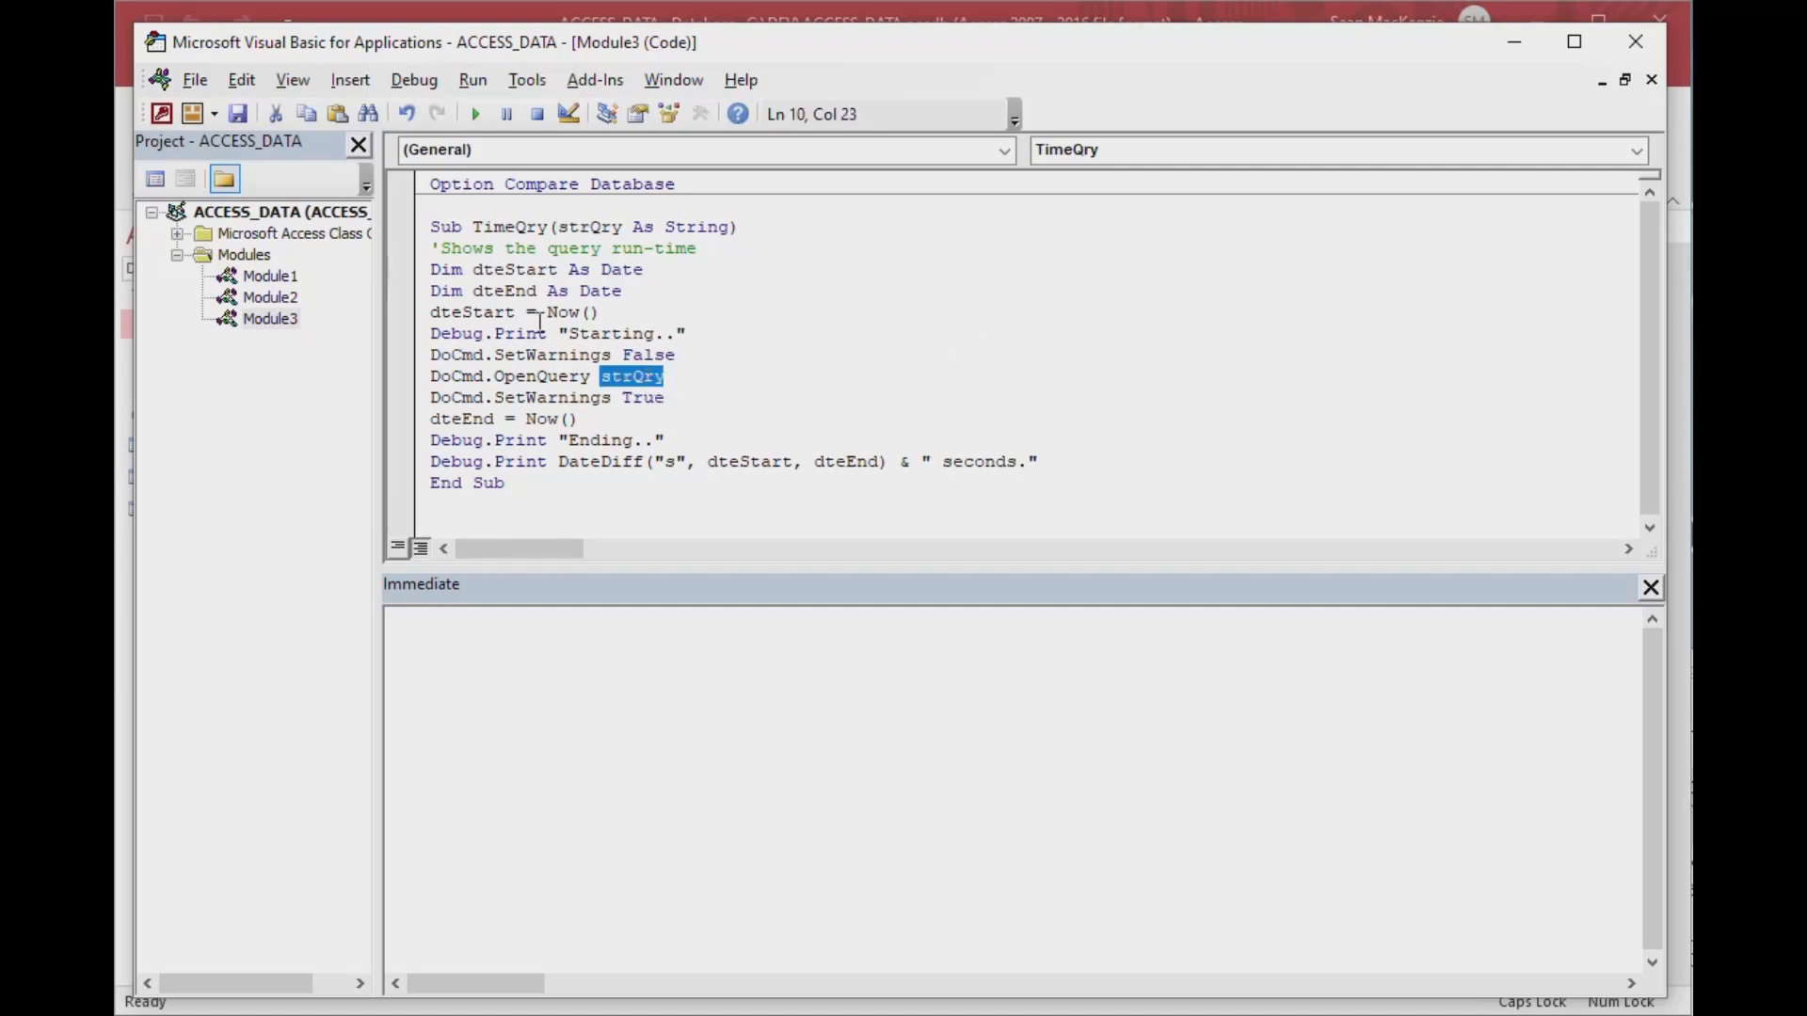
pyautogui.doubleClick(497, 314)
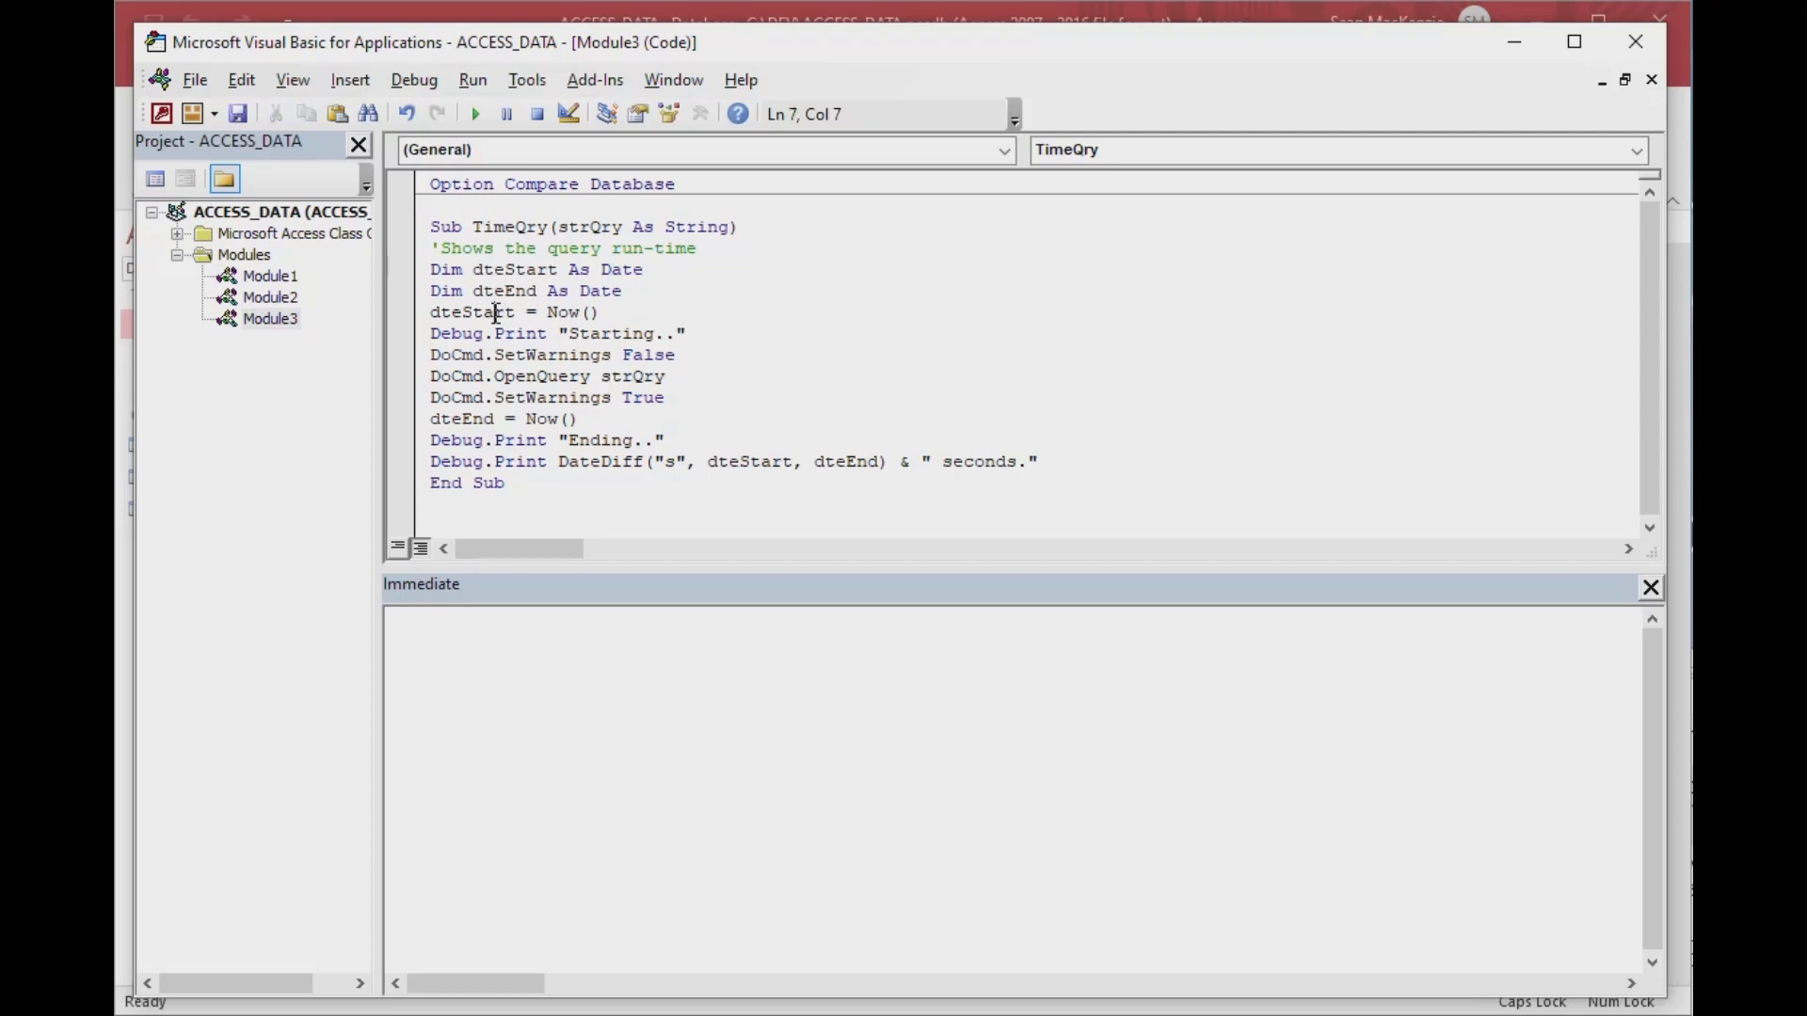
pyautogui.doubleClick(476, 418)
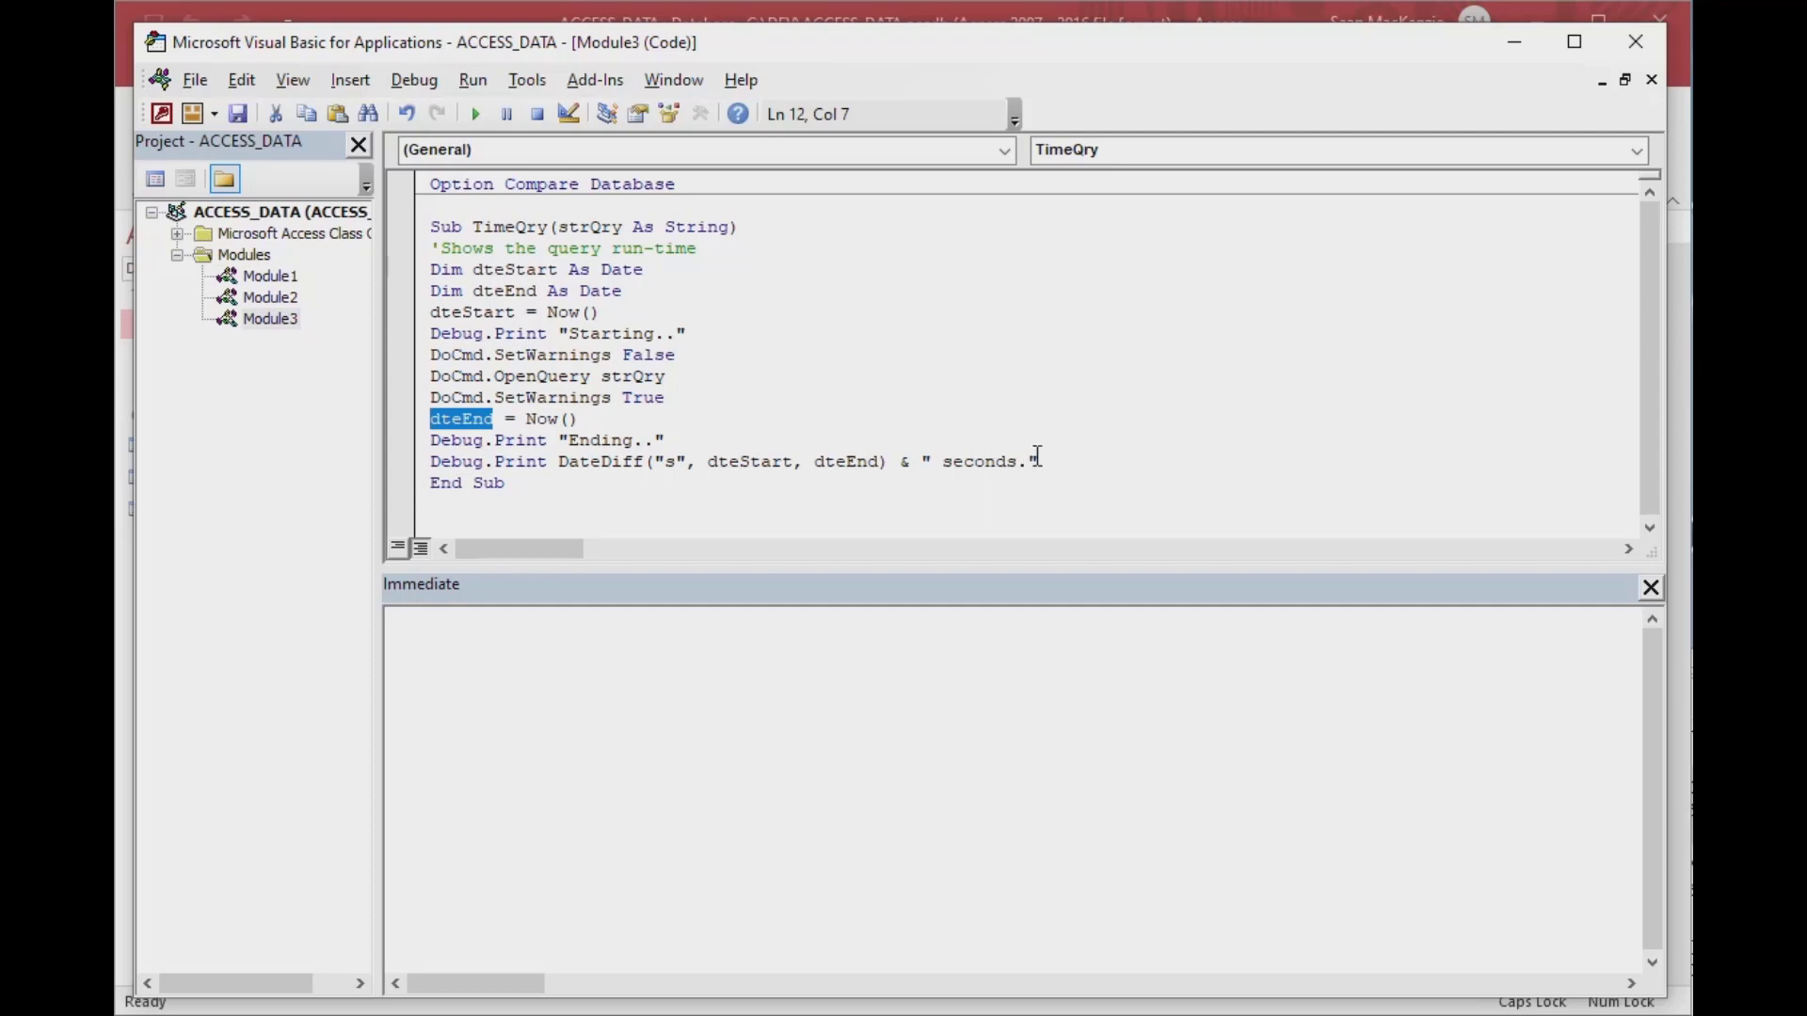
# - Execute TimeQry "QMAKE_DATA_SMALL" as an immediate statement to time the small make-table query
pyautogui.click(625, 614)
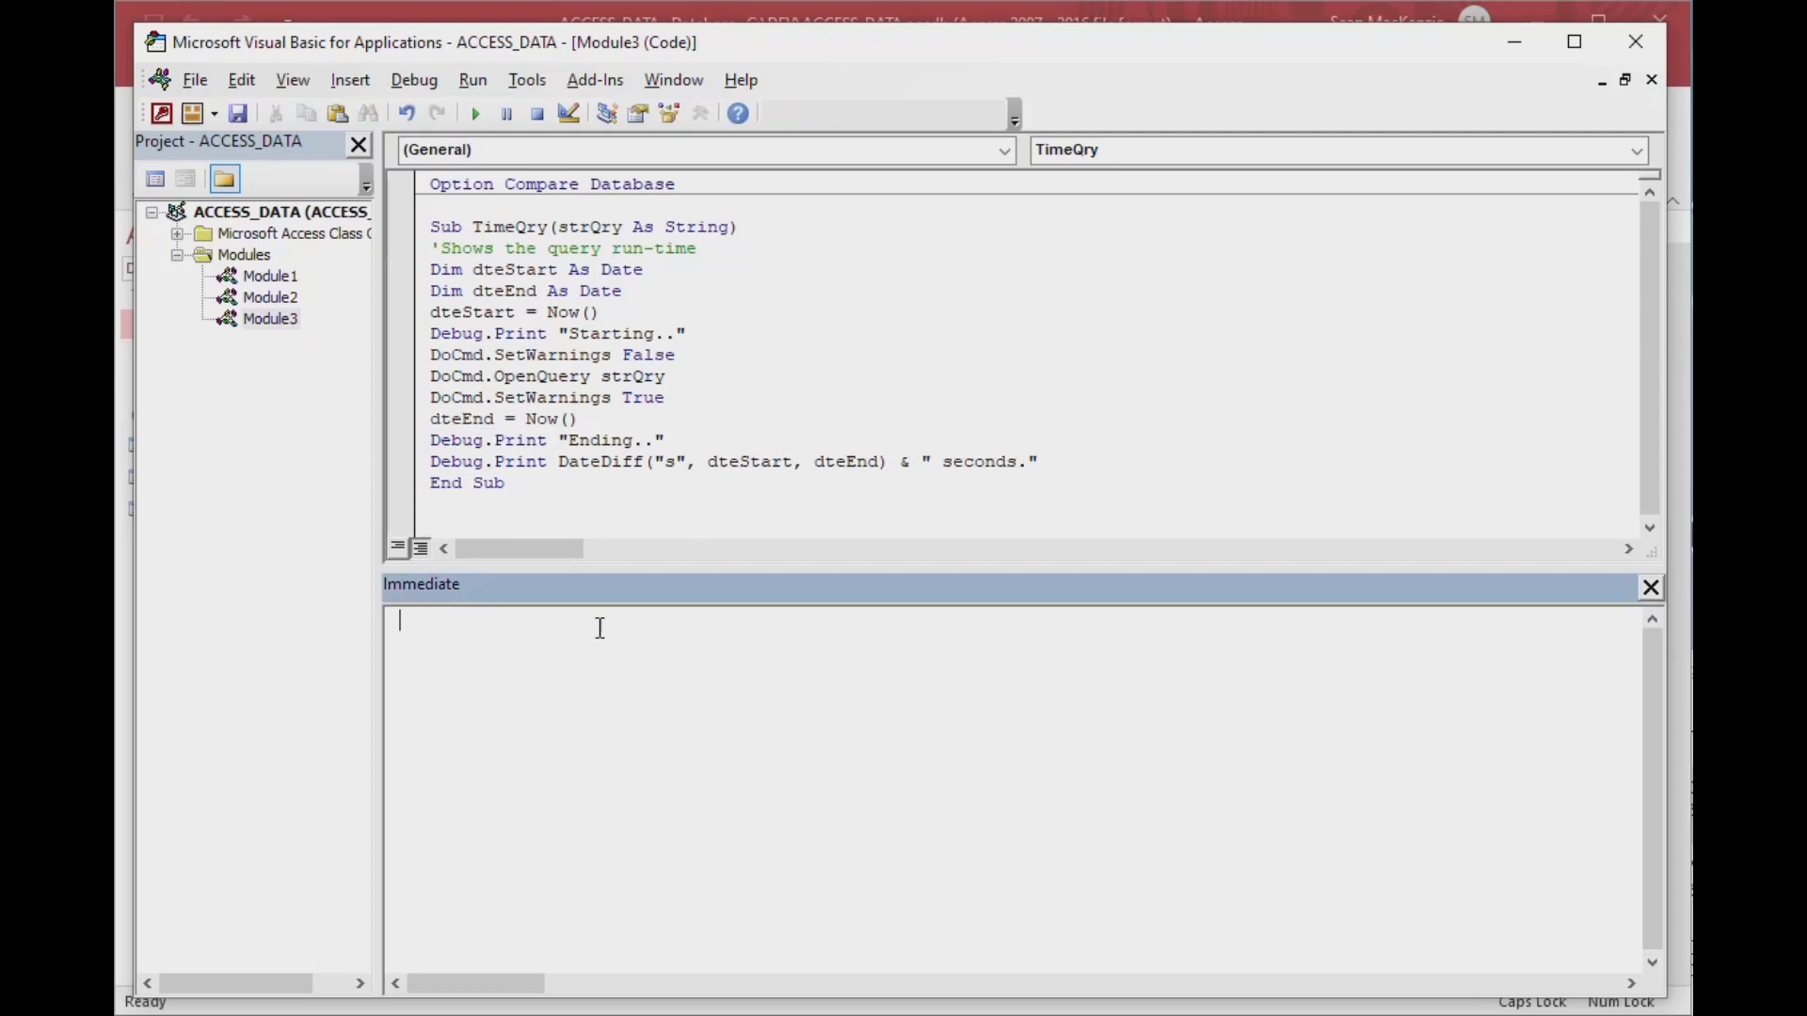
pyautogui.write('TIME')
pyautogui.press('BackSpace')
pyautogui.press('BackSpace')
pyautogui.press('BackSpace')
pyautogui.write('IME')
pyautogui.press('BackSpace')
pyautogui.press('BackSpace')
pyautogui.press('BackSpace')
pyautogui.press('capslock')
pyautogui.write('imeQry')
pyautogui.press('capslock')
pyautogui.write('"QMAKE_DAT')
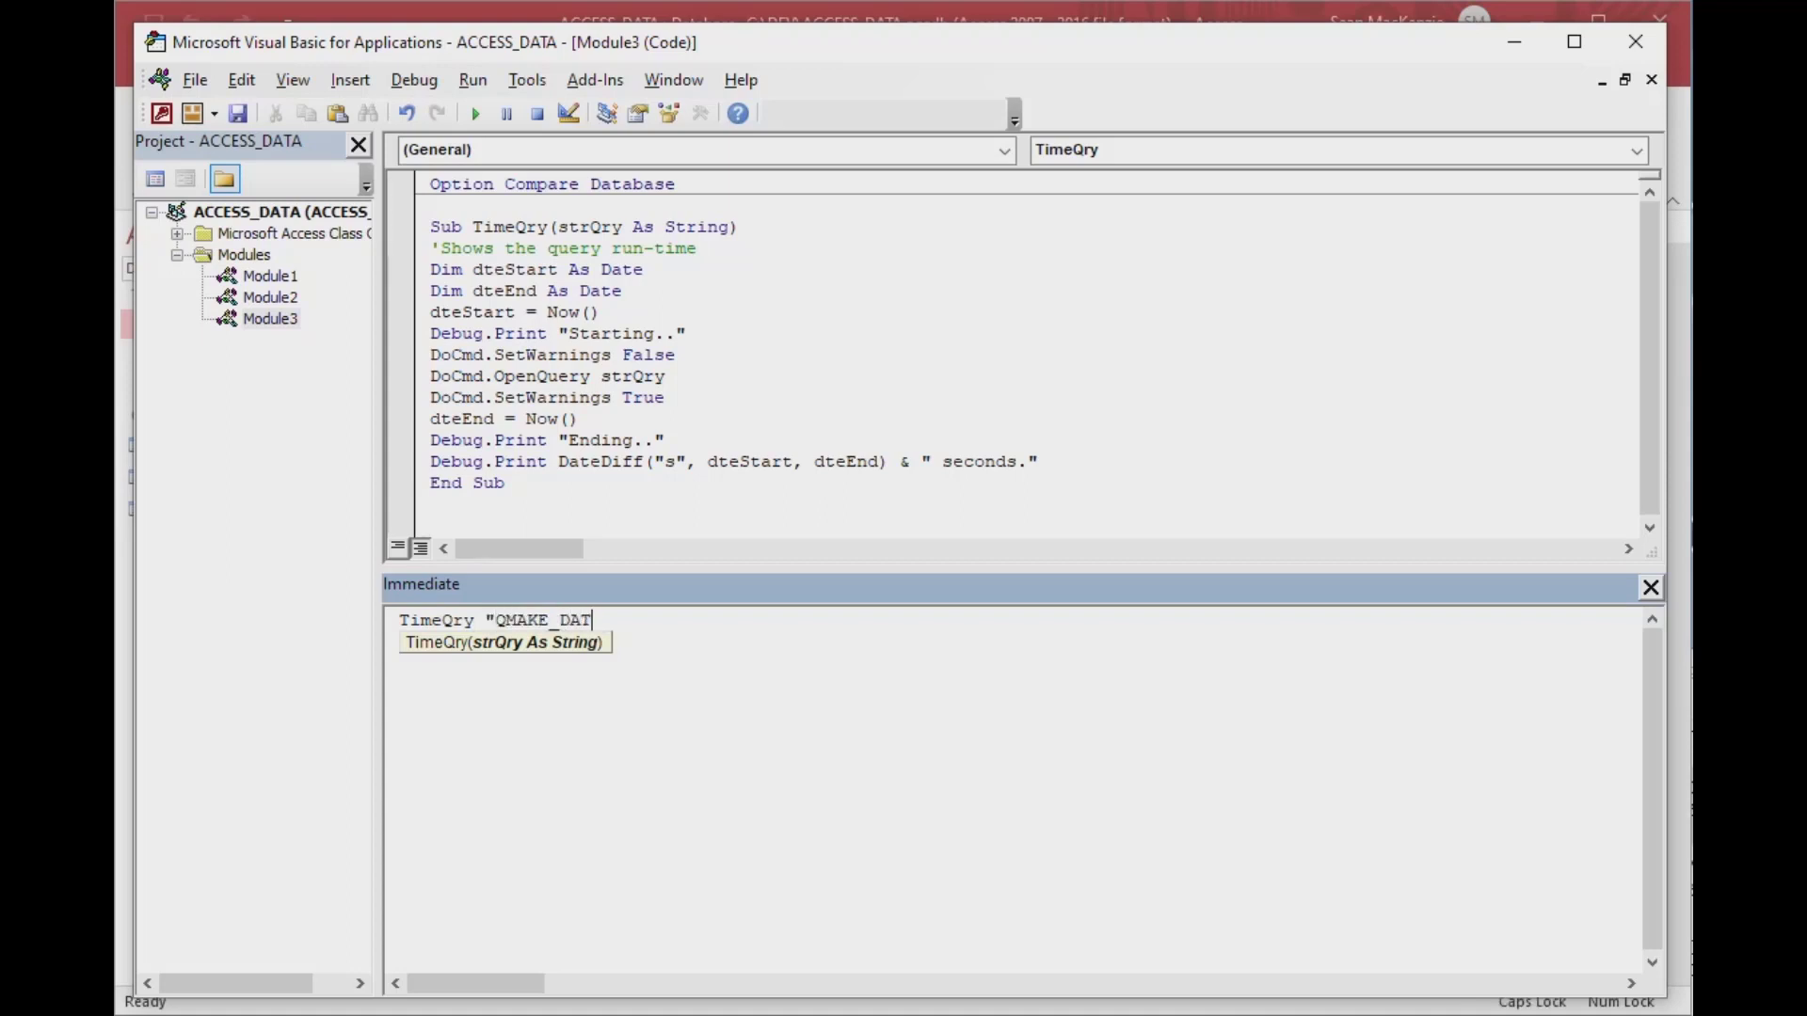
pyautogui.write('A_SMALL"')
pyautogui.press('Return')
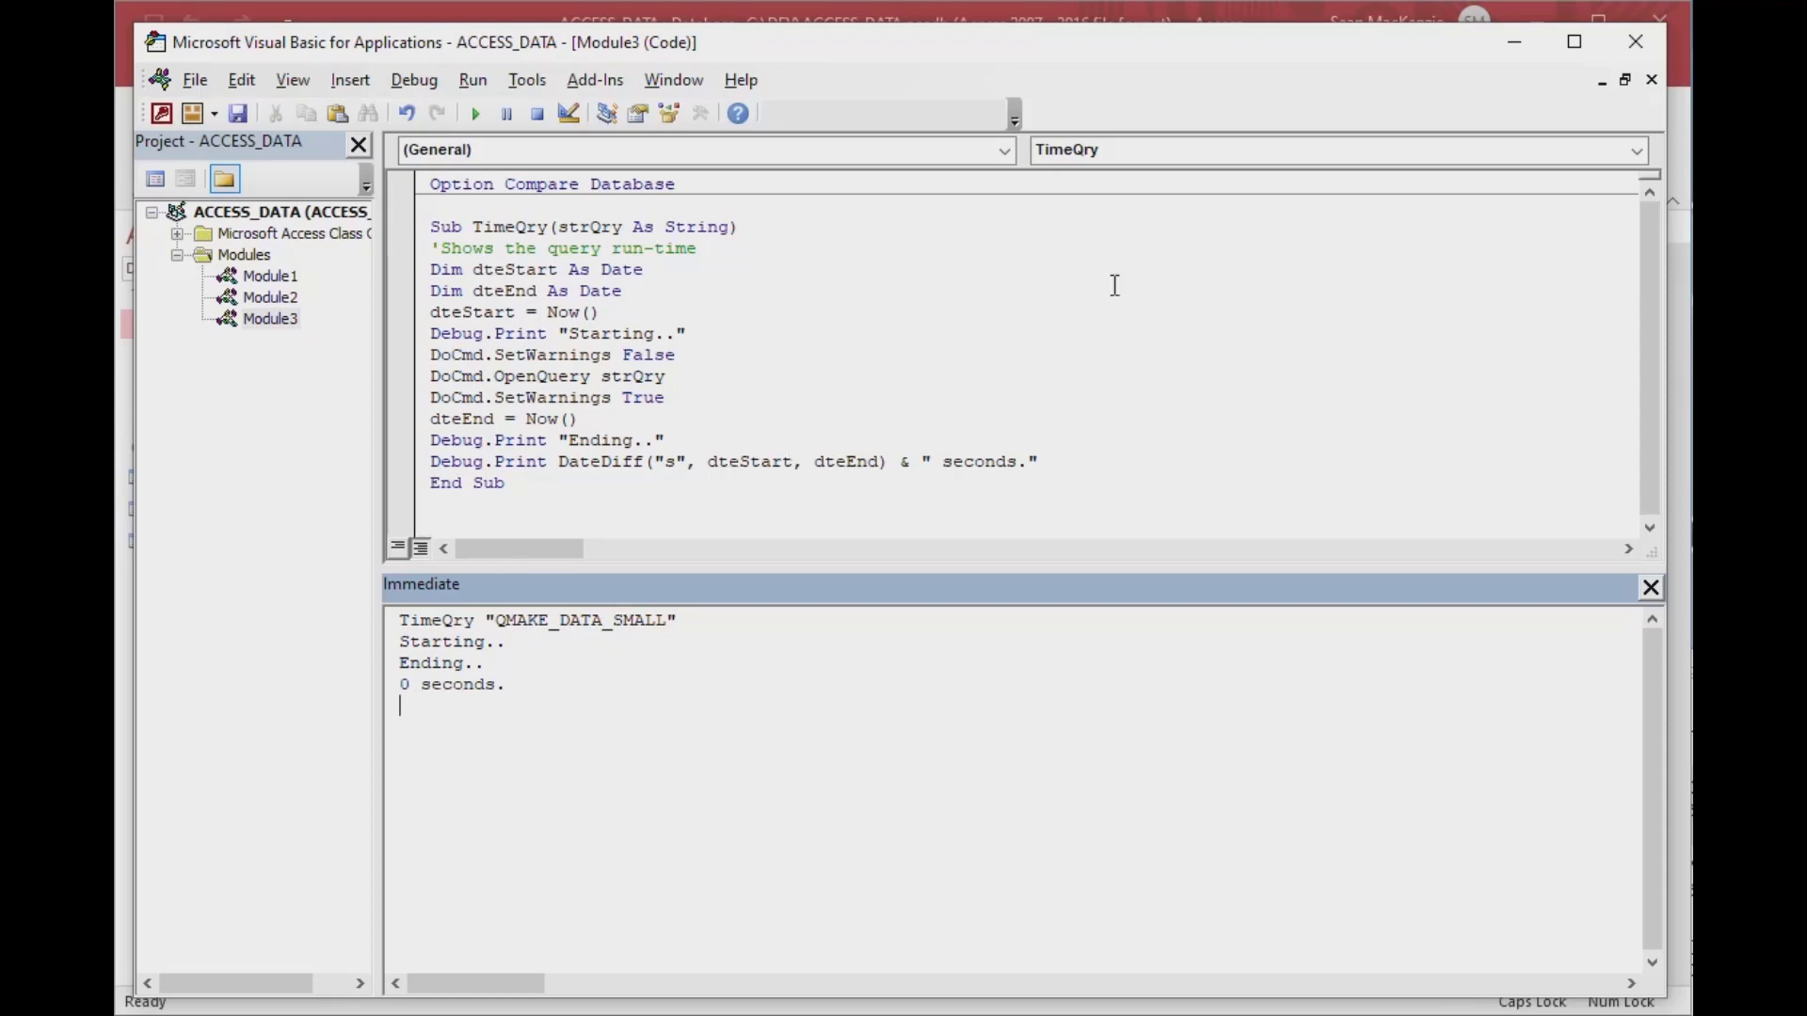
# - Return to the Access database, check the first and last records of the MAKE_DATA_SMALL table, and close it
pyautogui.click(1509, 44)
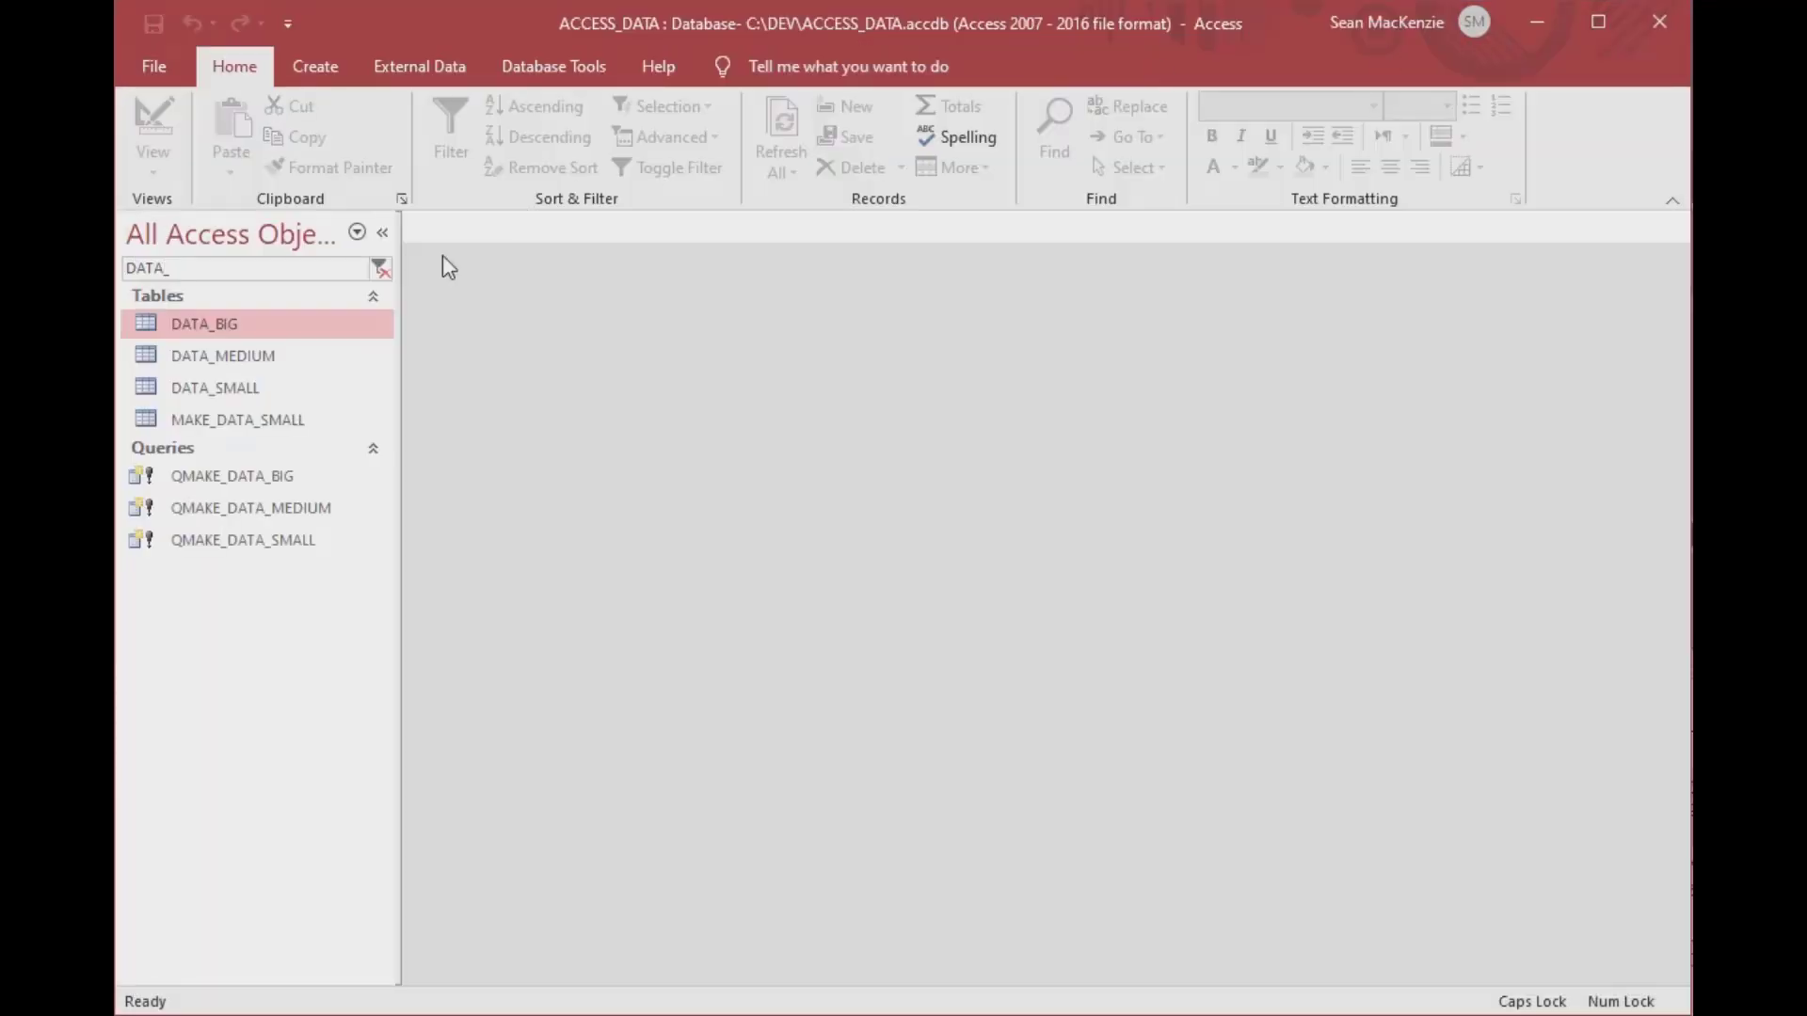
pyautogui.doubleClick(174, 421)
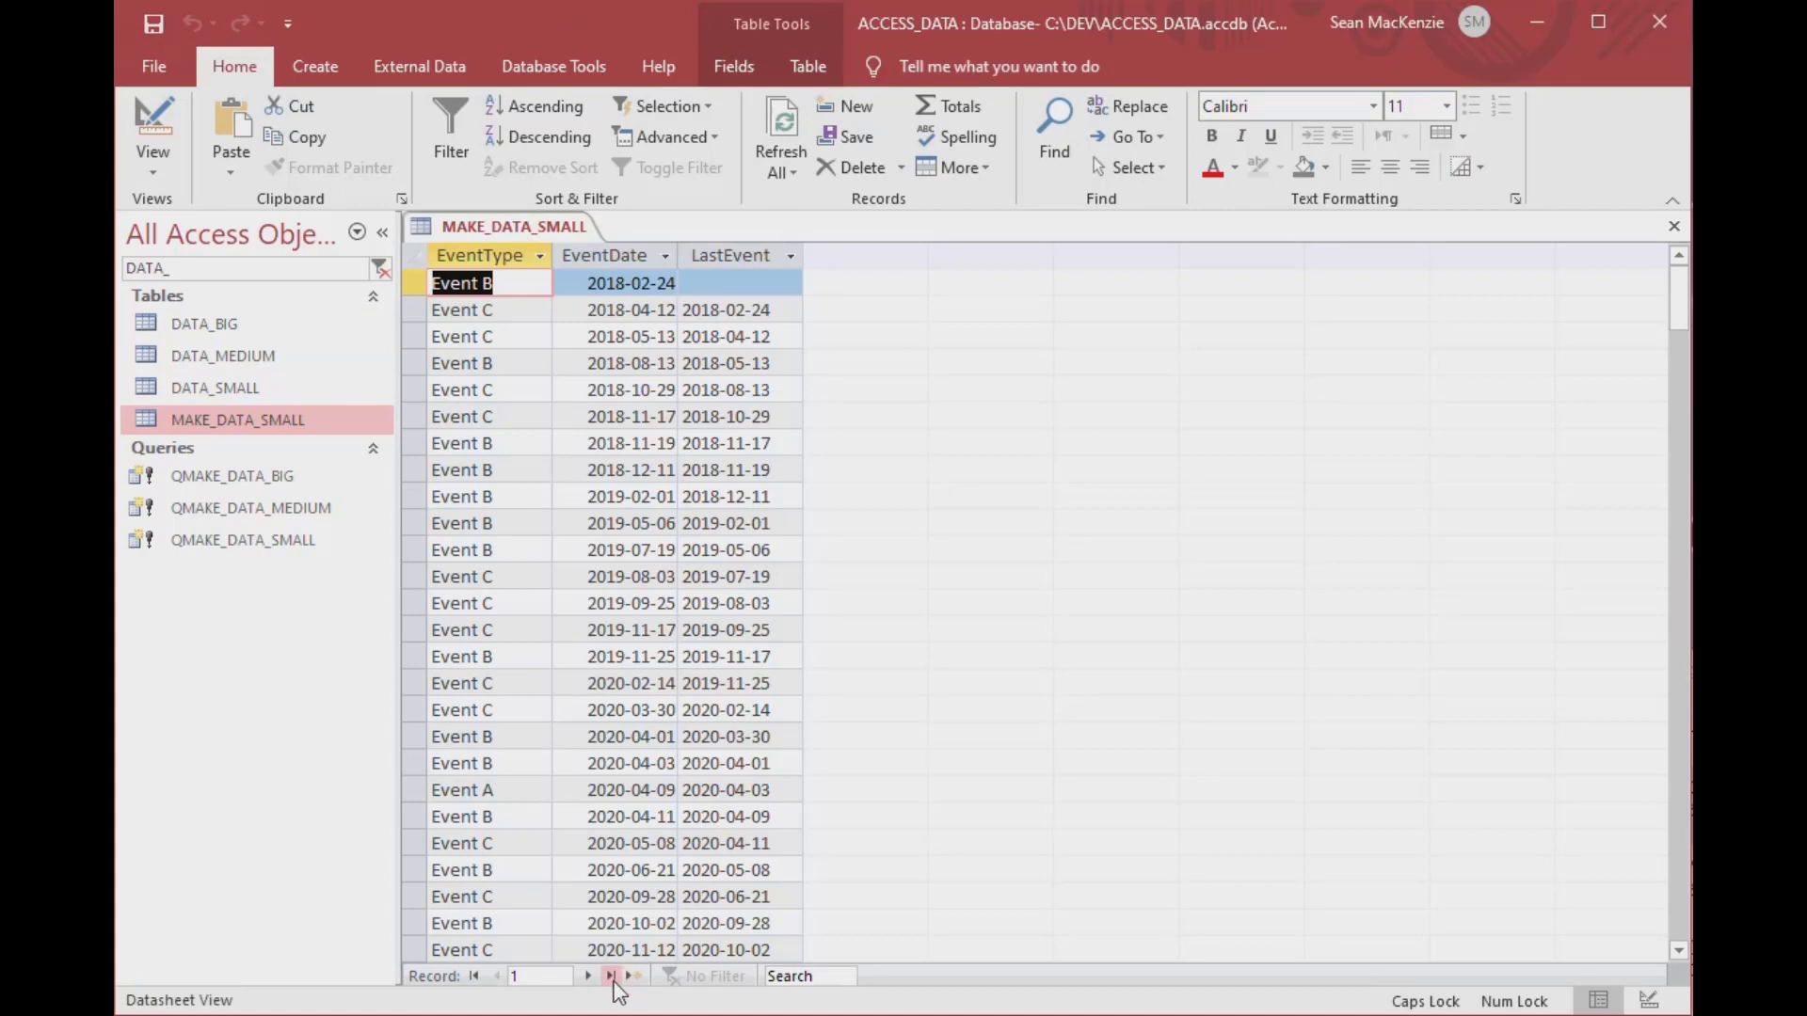
pyautogui.click(610, 976)
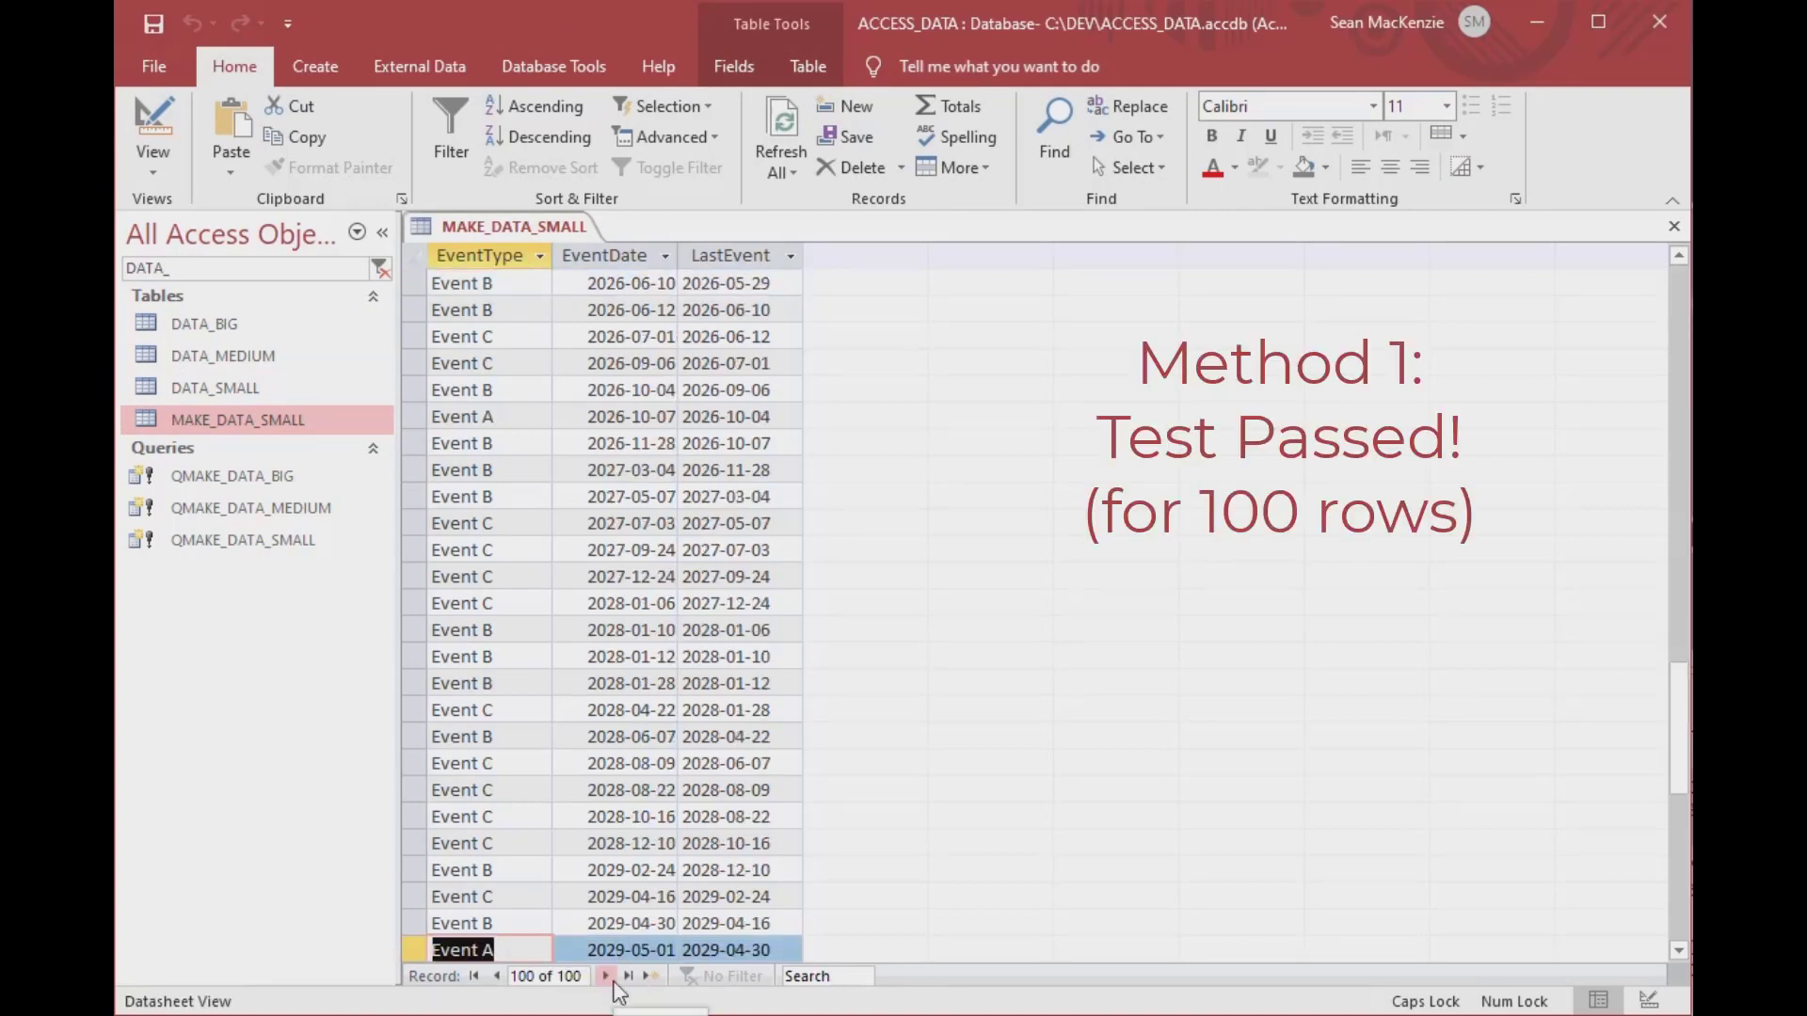
pyautogui.click(788, 955)
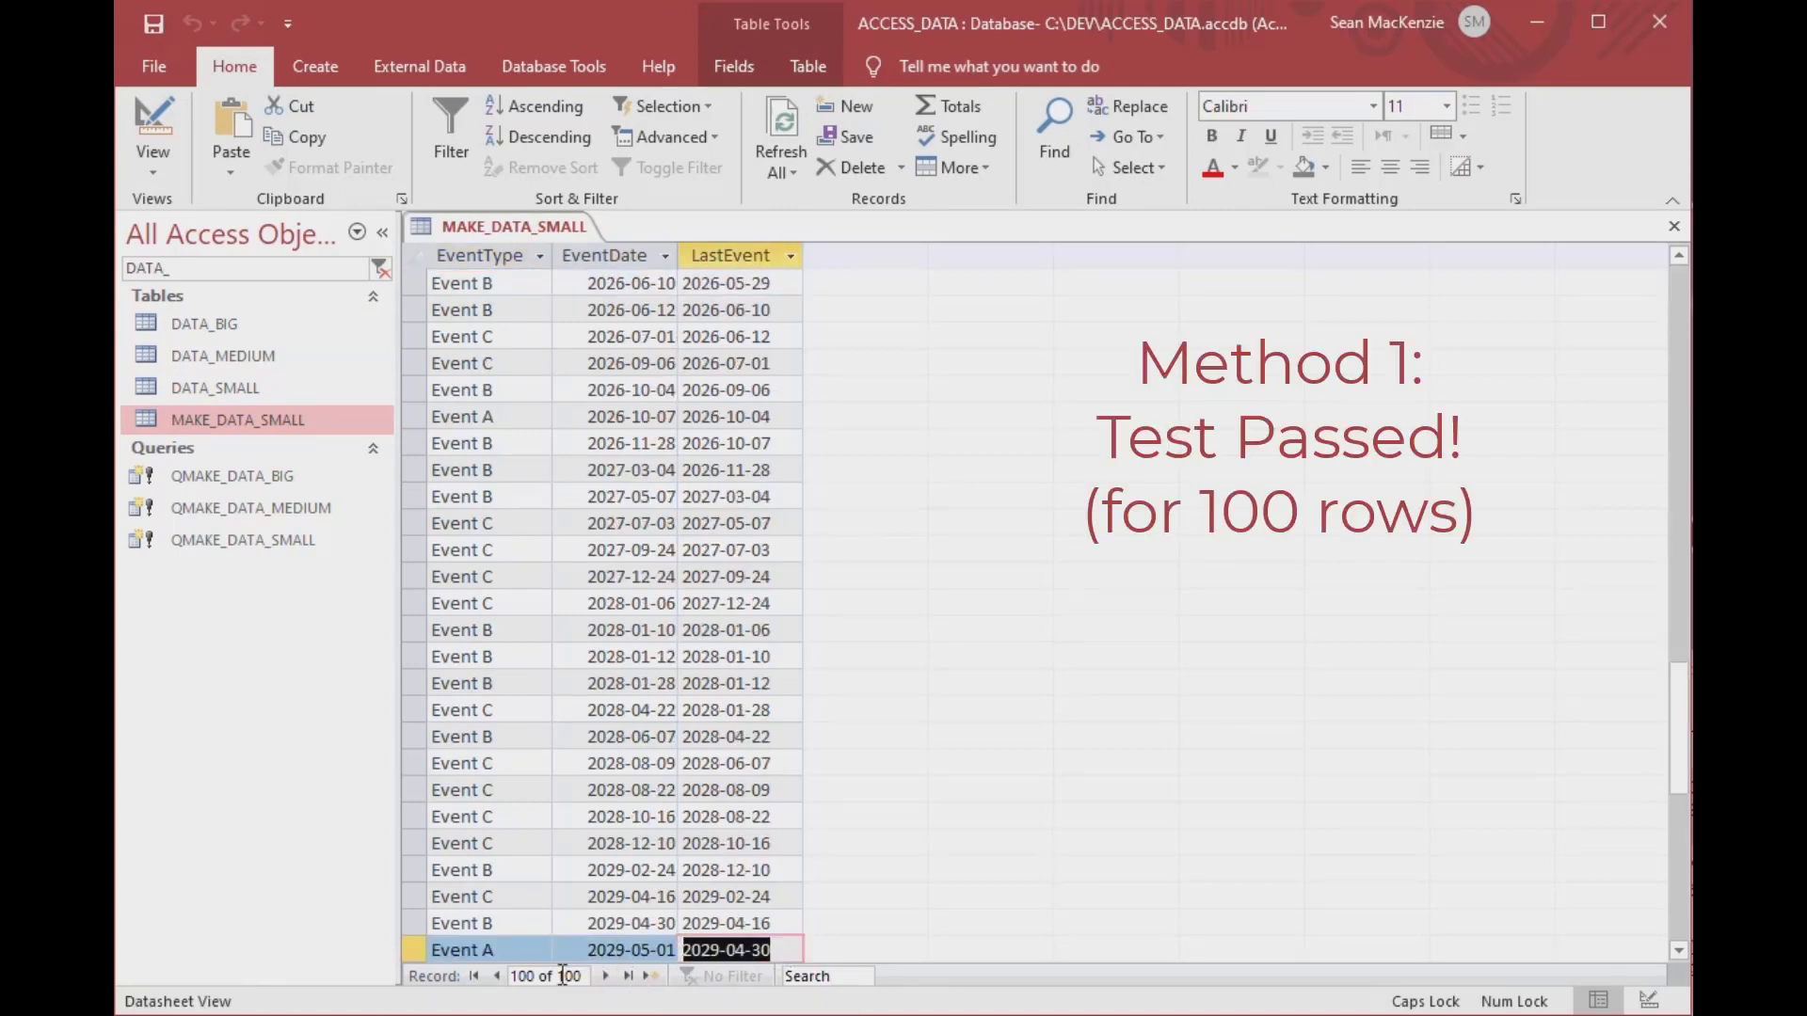
pyautogui.click(473, 976)
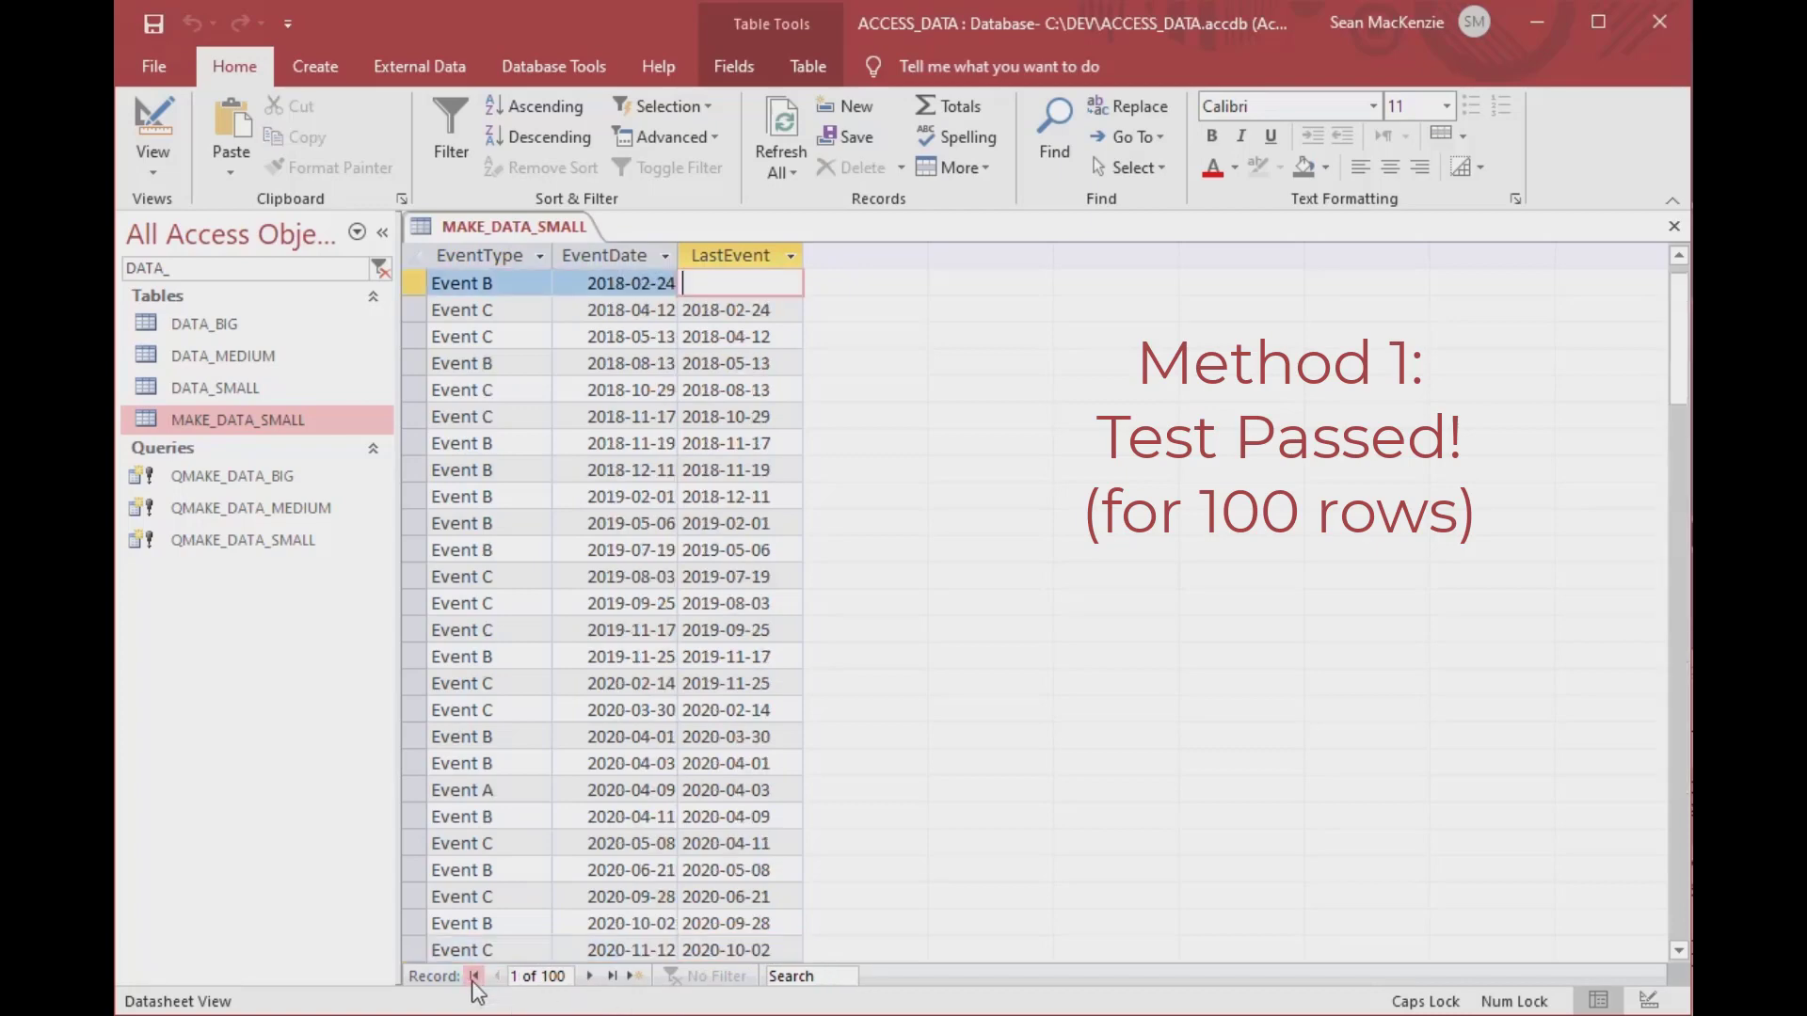
pyautogui.click(516, 286)
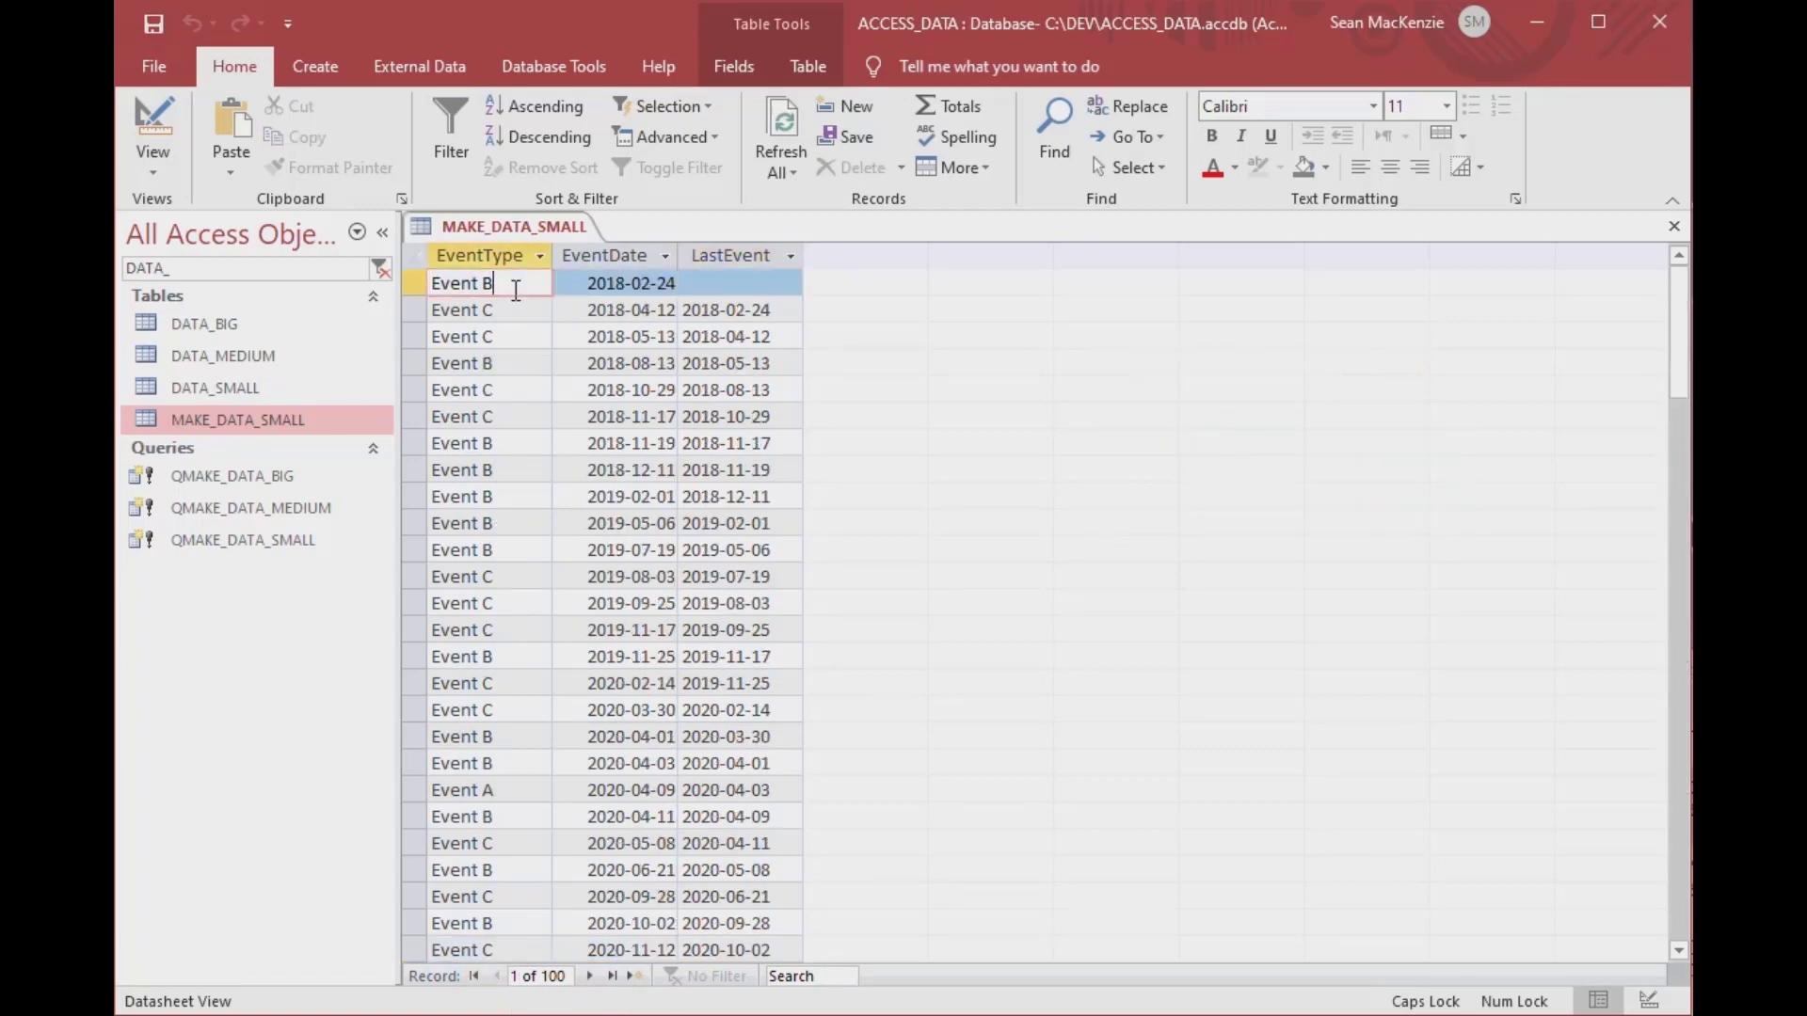
pyautogui.click(1674, 225)
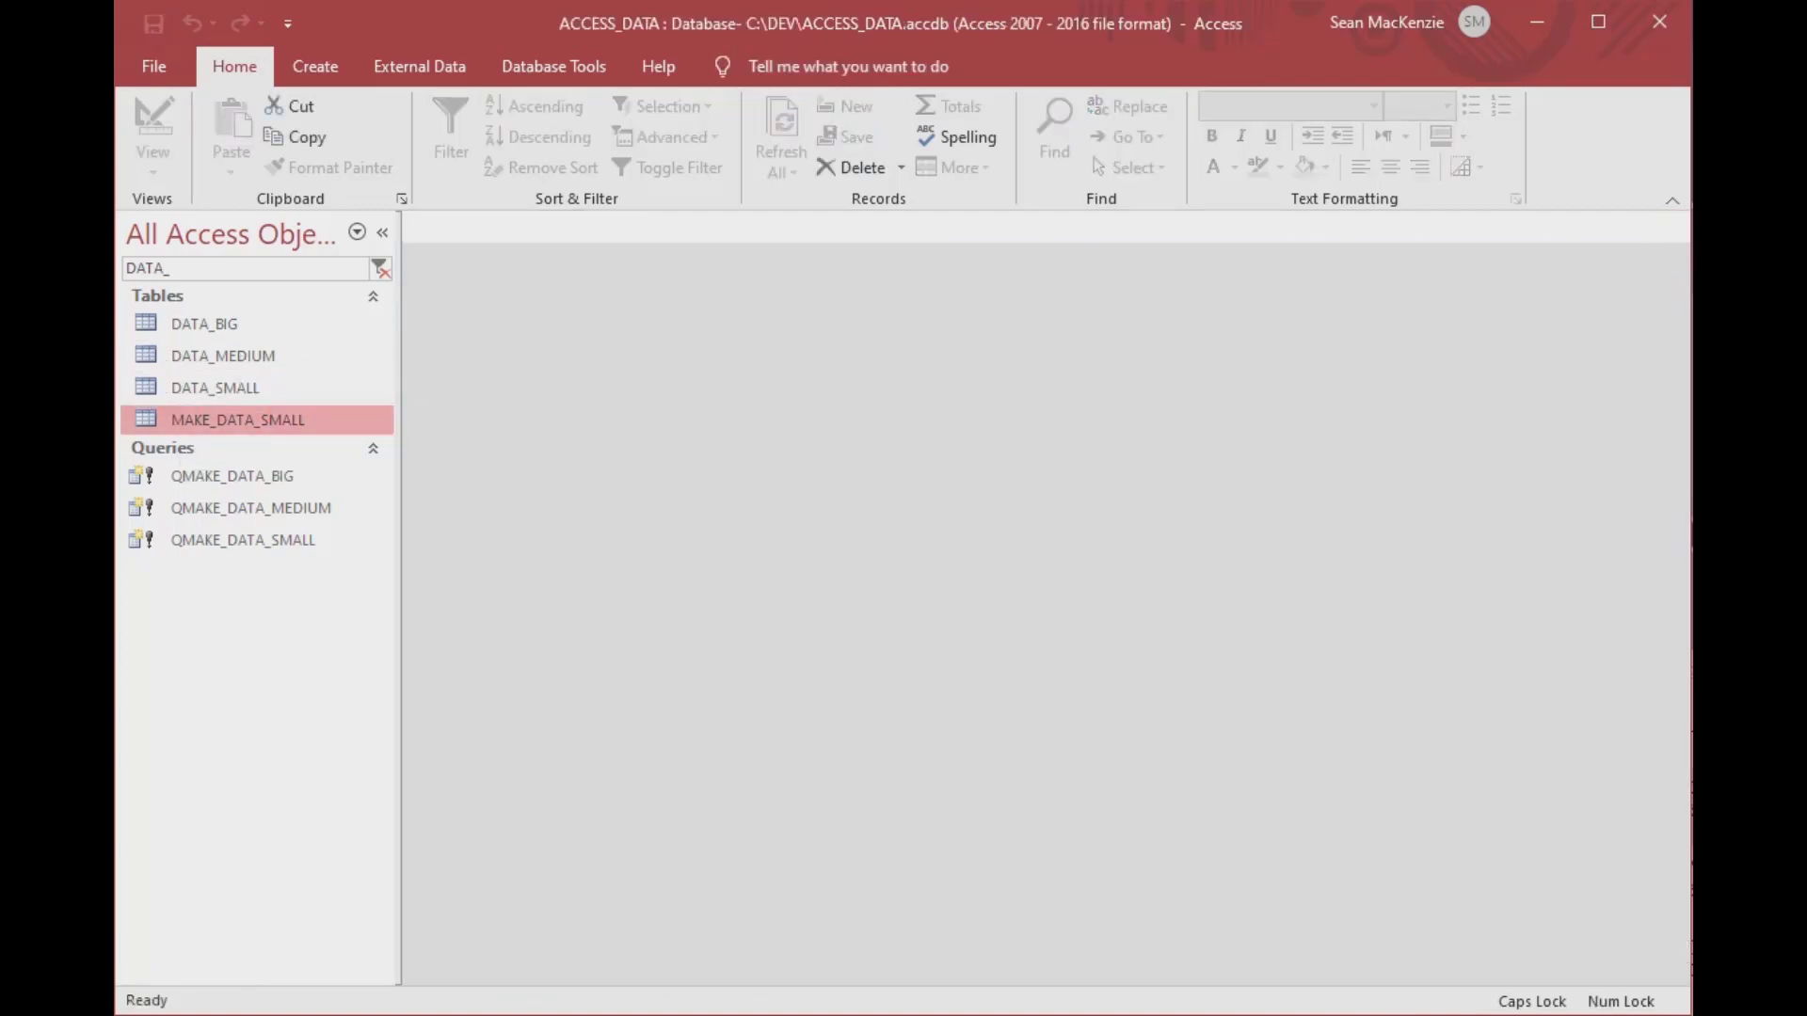
# - Switch to the Visual Basic editor and delete the previous timing output of the small query
pyautogui.click(223, 356)
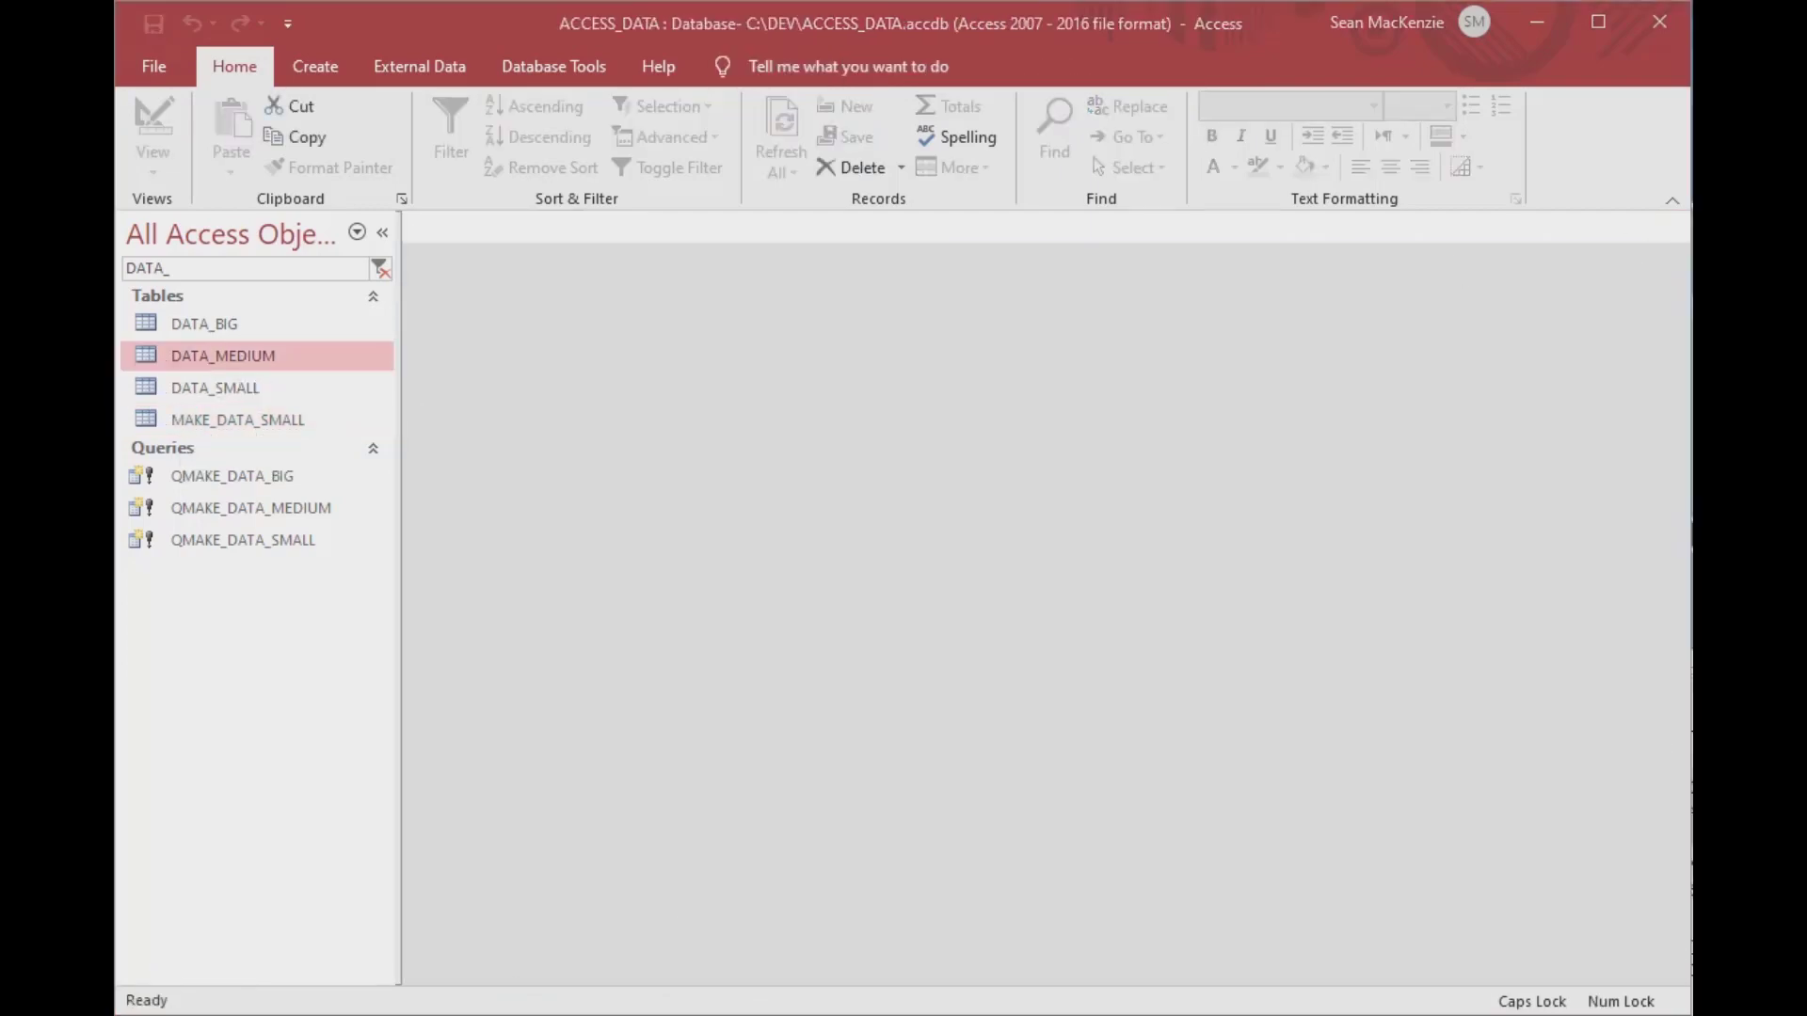
pyautogui.click(240, 509)
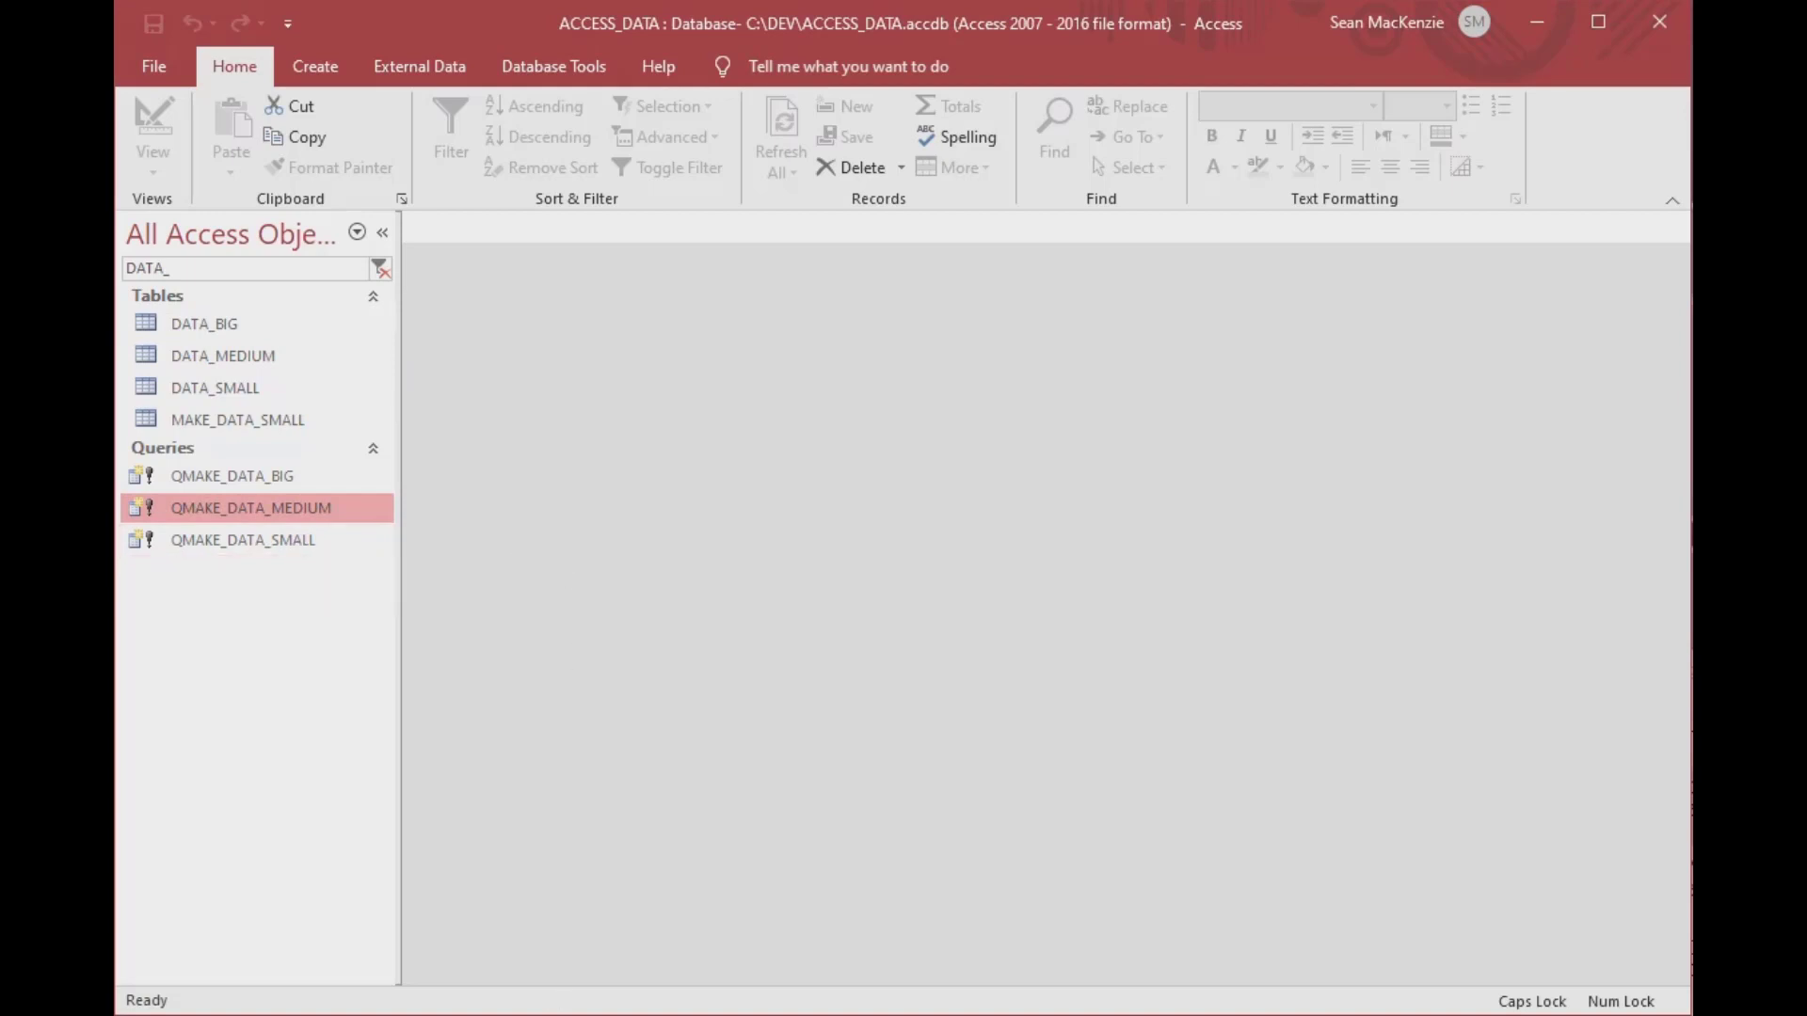
pyautogui.hotkey('alt', 'F11')
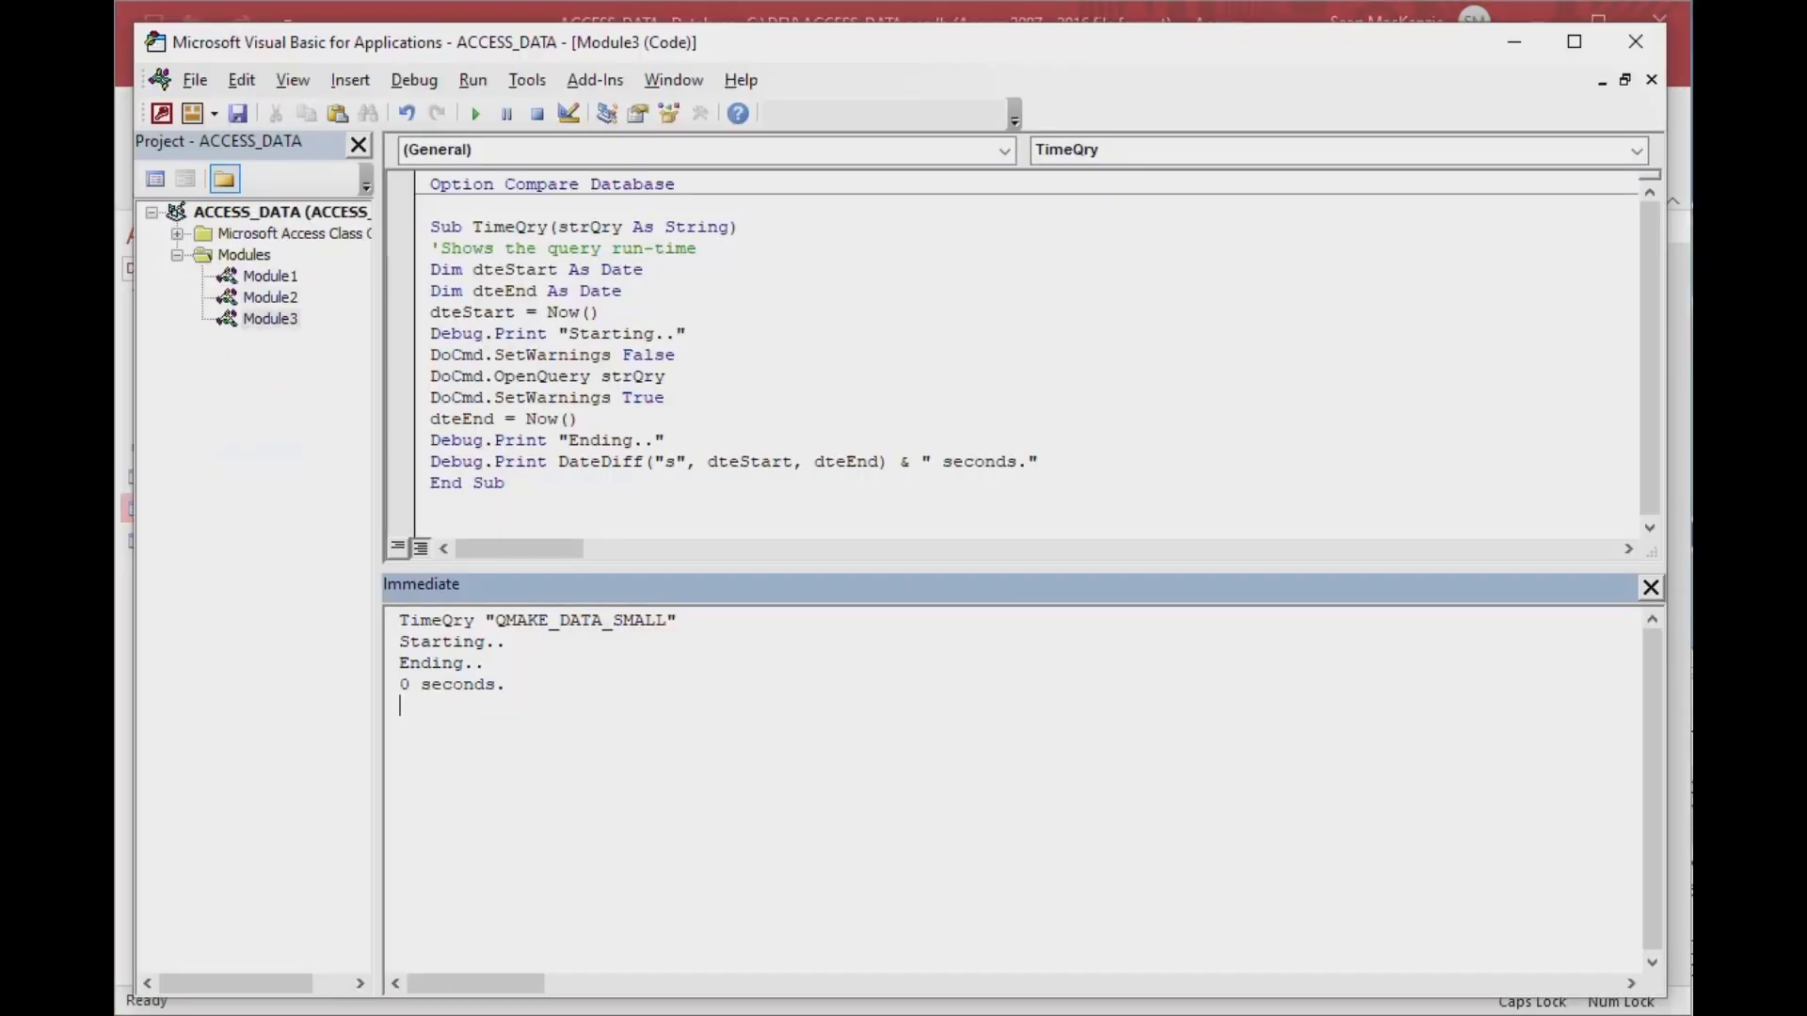
pyautogui.moveTo(523, 687); pyautogui.dragTo(394, 646)
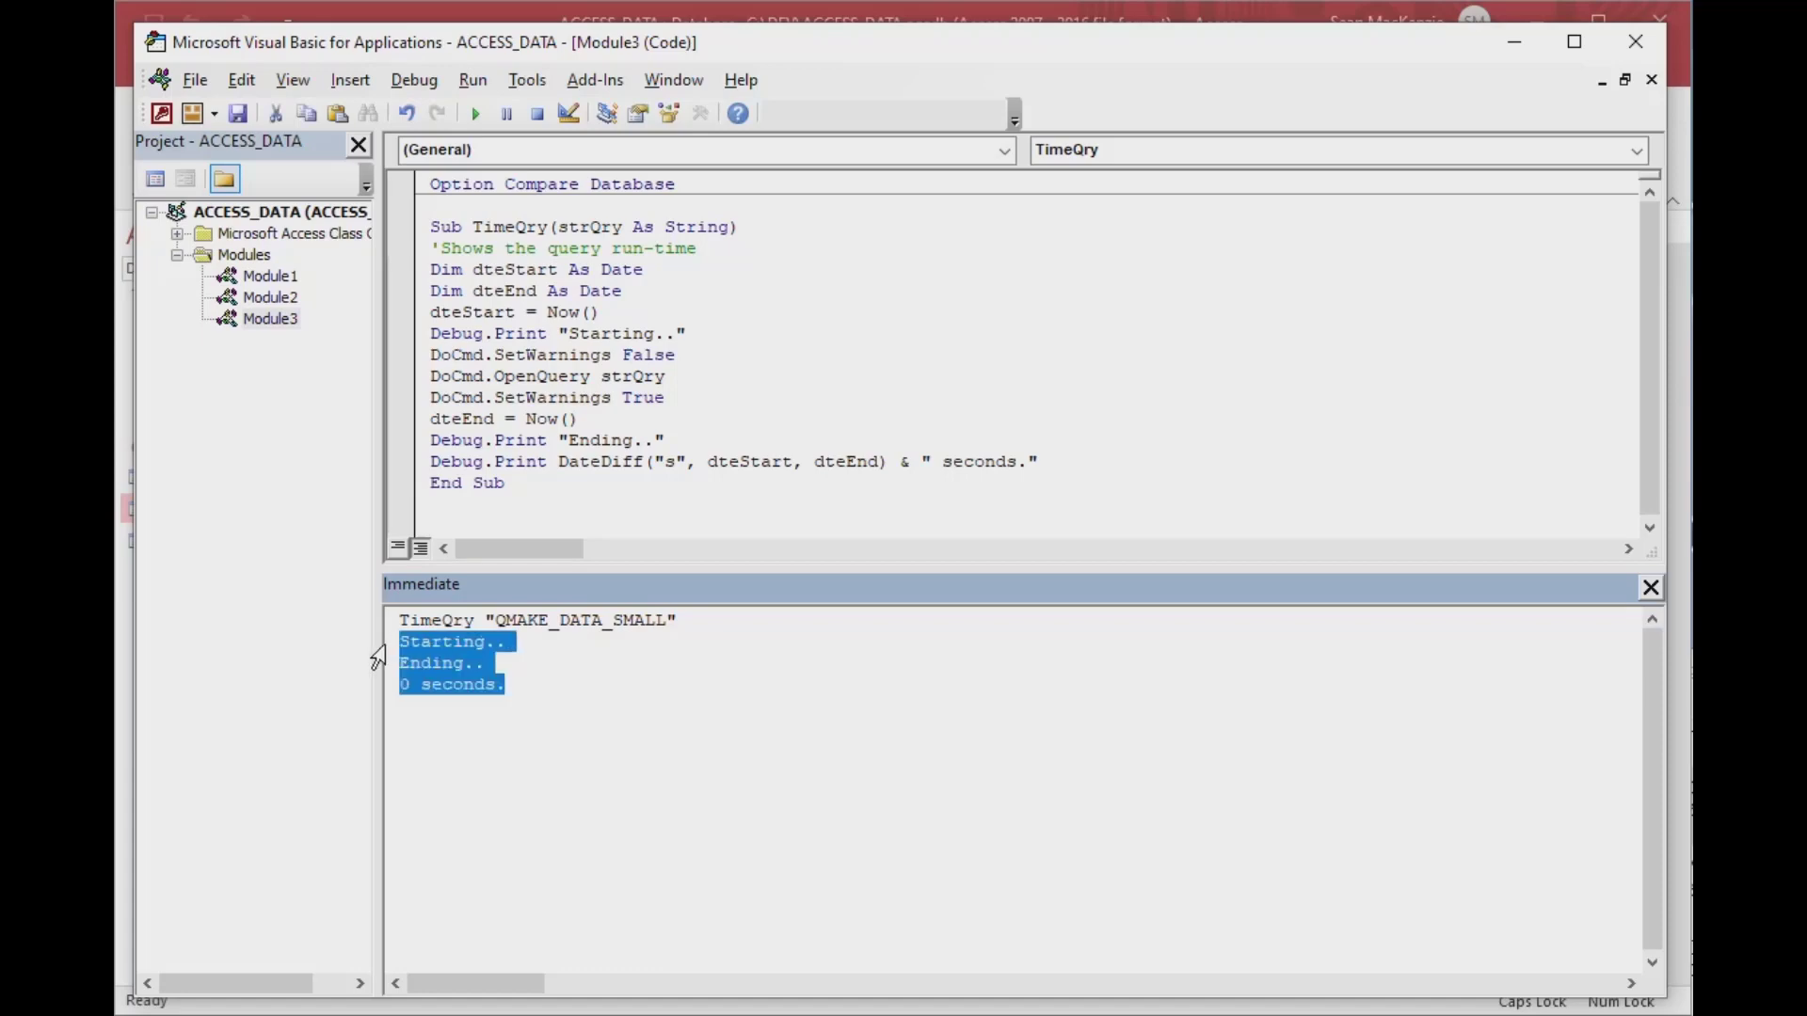
pyautogui.press('Delete')
# - Change the immediate statement's argument to "QMAKE_DATA_MEDIUM" and execute it to time the medium make-table query
pyautogui.click(668, 620)
pyautogui.press('BackSpace')
pyautogui.press('BackSpace')
pyautogui.press('BackSpace')
pyautogui.press('BackSpace')
pyautogui.press('BackSpace')
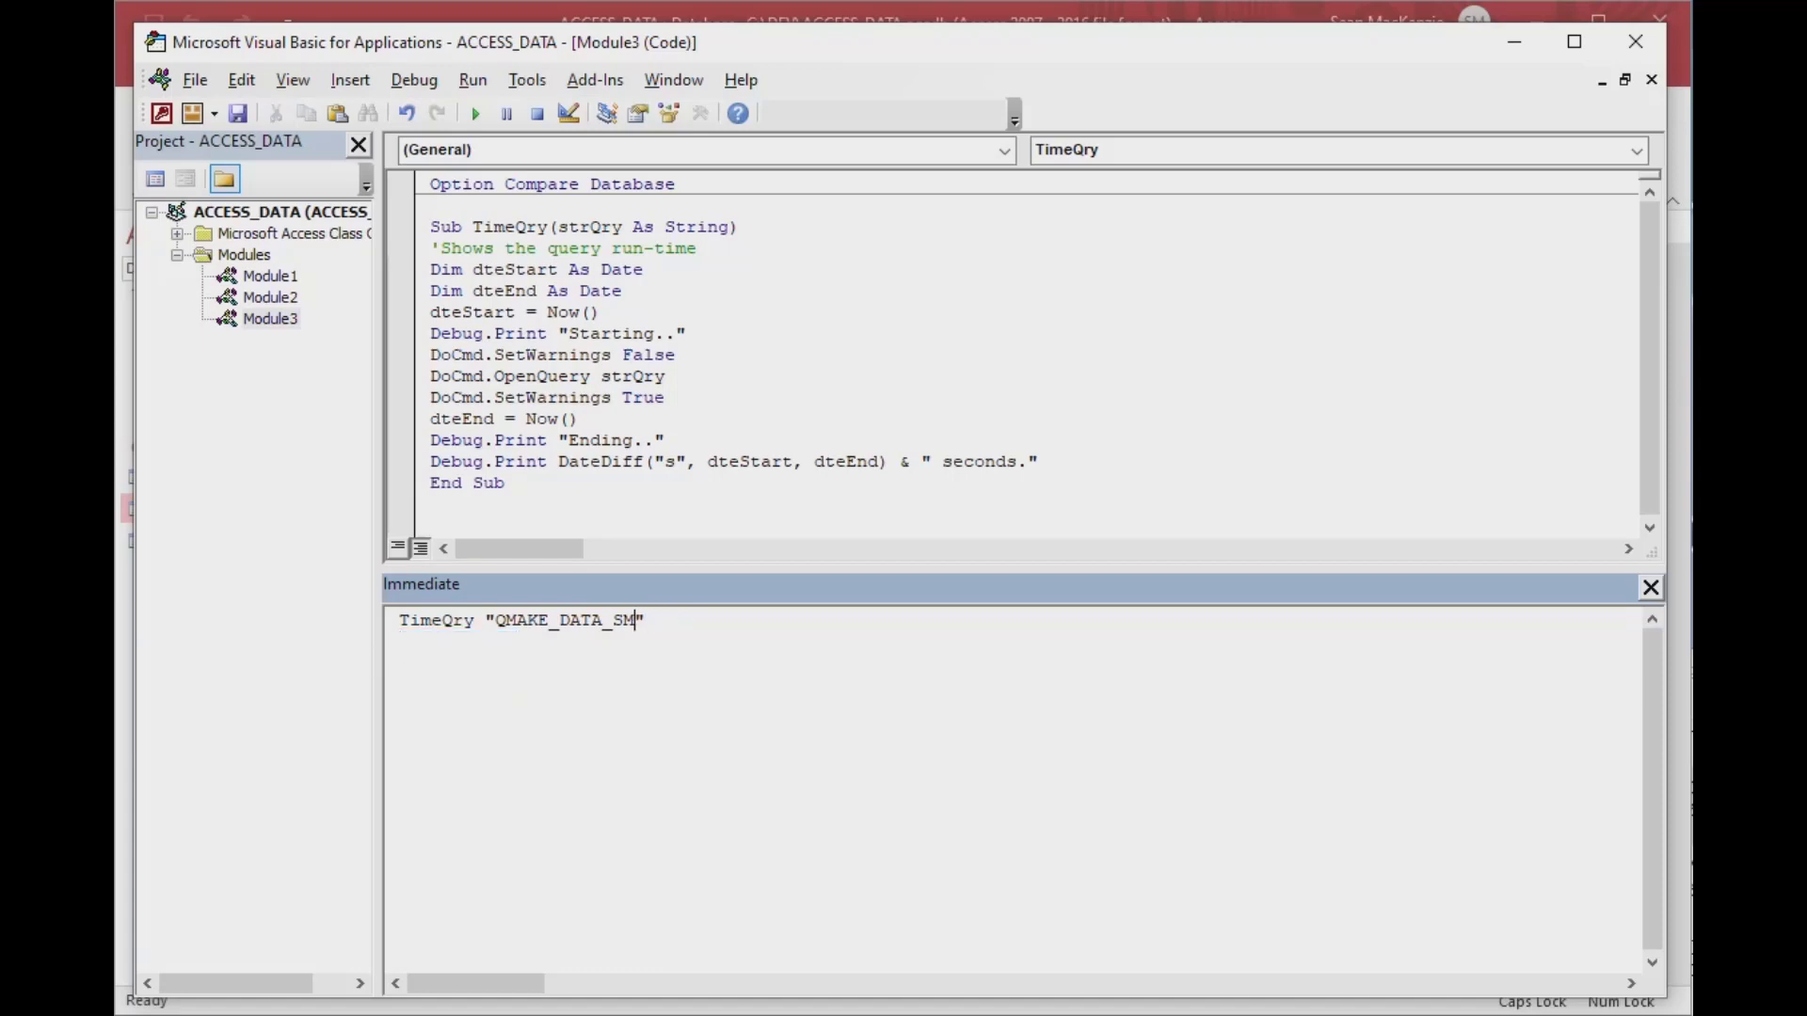
pyautogui.press('capslock')
pyautogui.write('me')
pyautogui.press('BackSpace')
pyautogui.press('BackSpace')
pyautogui.press('capslock')
pyautogui.write('M')
pyautogui.press('BackSpace')
pyautogui.write('MEDIUM')
pyautogui.click(730, 623)
pyautogui.press('Return')
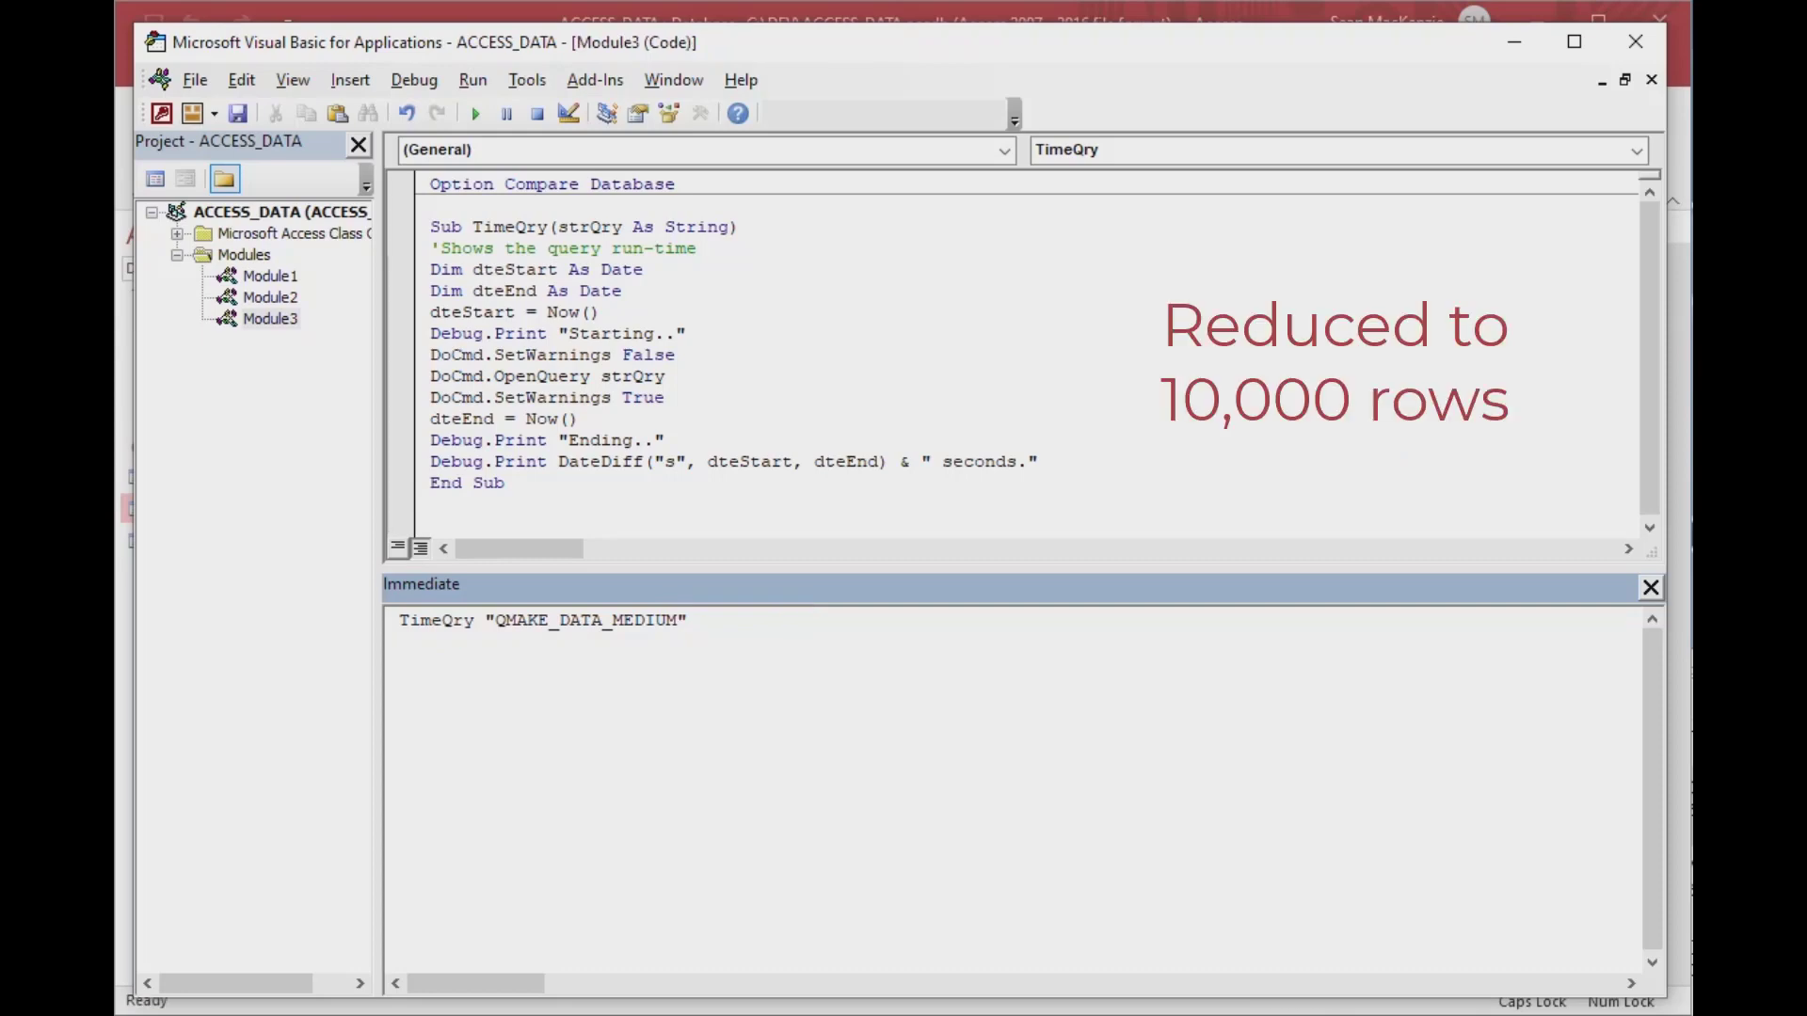
pyautogui.press('Return')
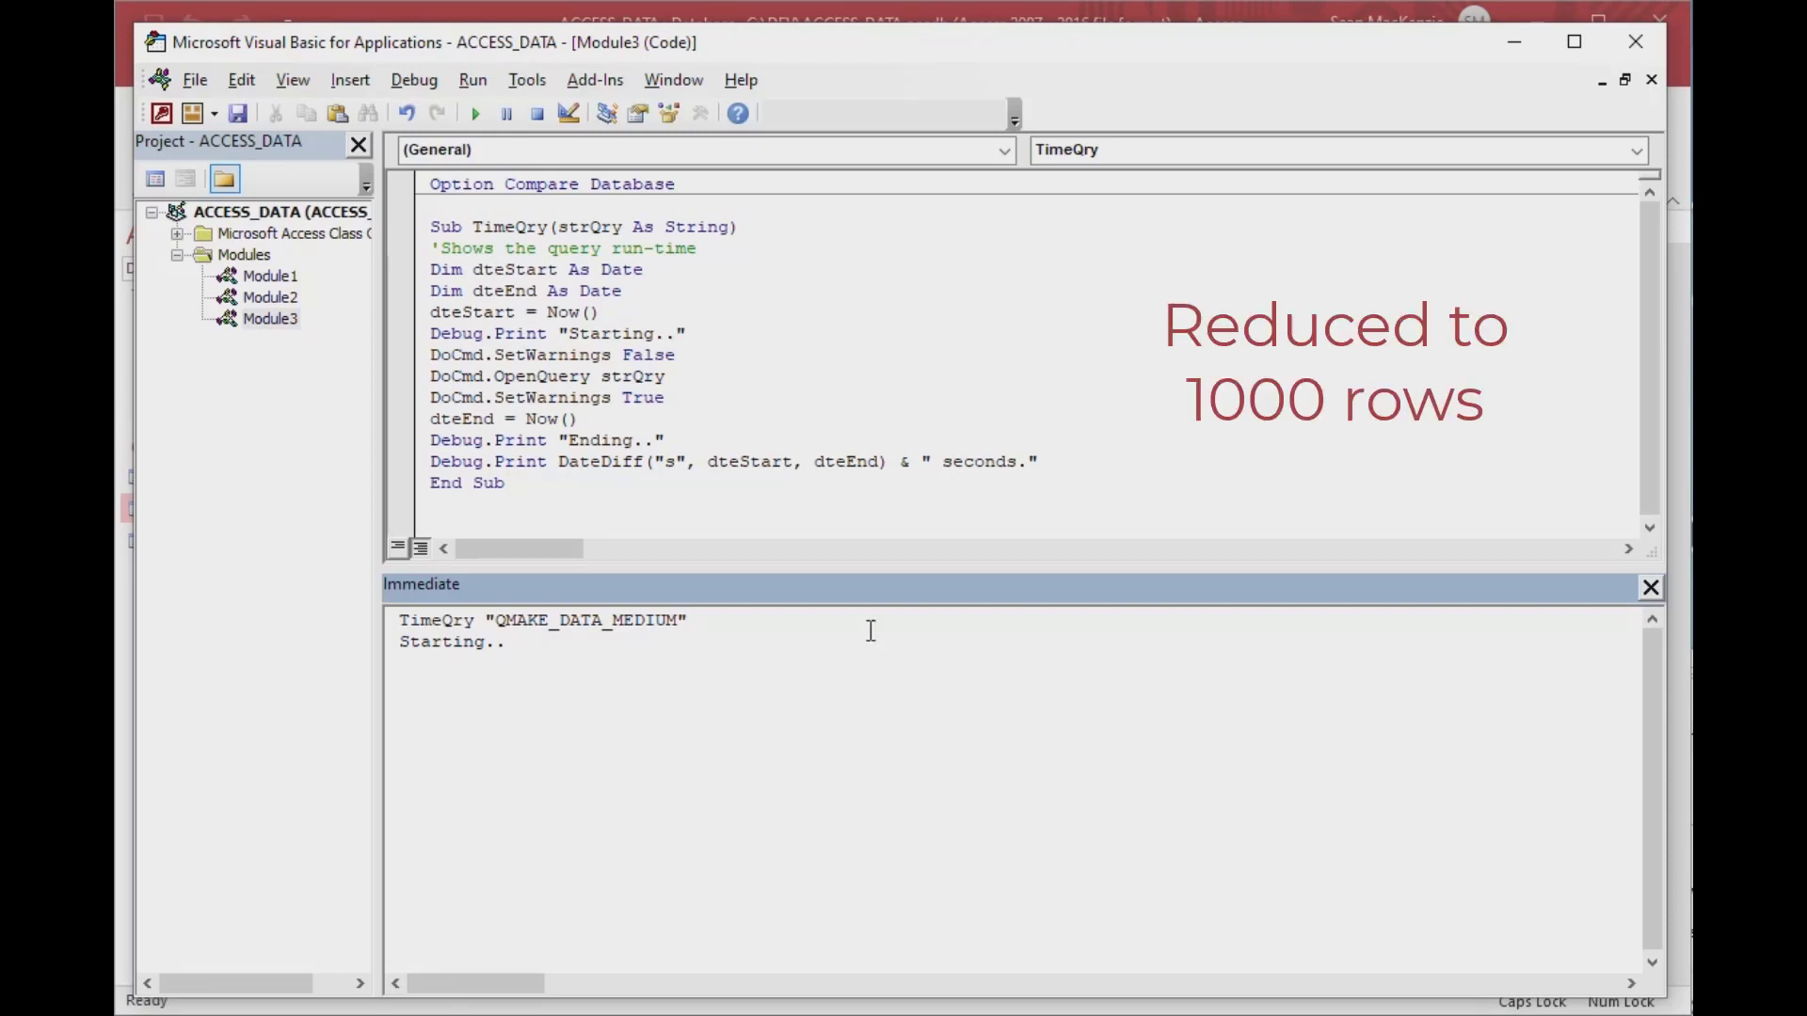
# - Clear the Starting.. output line and execute the TimeQry "QMAKE_DATA_MEDIUM" statement again
pyautogui.press('BackSpace')
pyautogui.press('BackSpace')
pyautogui.press('BackSpace')
pyautogui.press('BackSpace')
pyautogui.press('BackSpace')
pyautogui.press('BackSpace')
pyautogui.press('BackSpace')
pyautogui.press('BackSpace')
pyautogui.press('BackSpace')
pyautogui.press('BackSpace')
pyautogui.press('BackSpace')
pyautogui.press('Return')
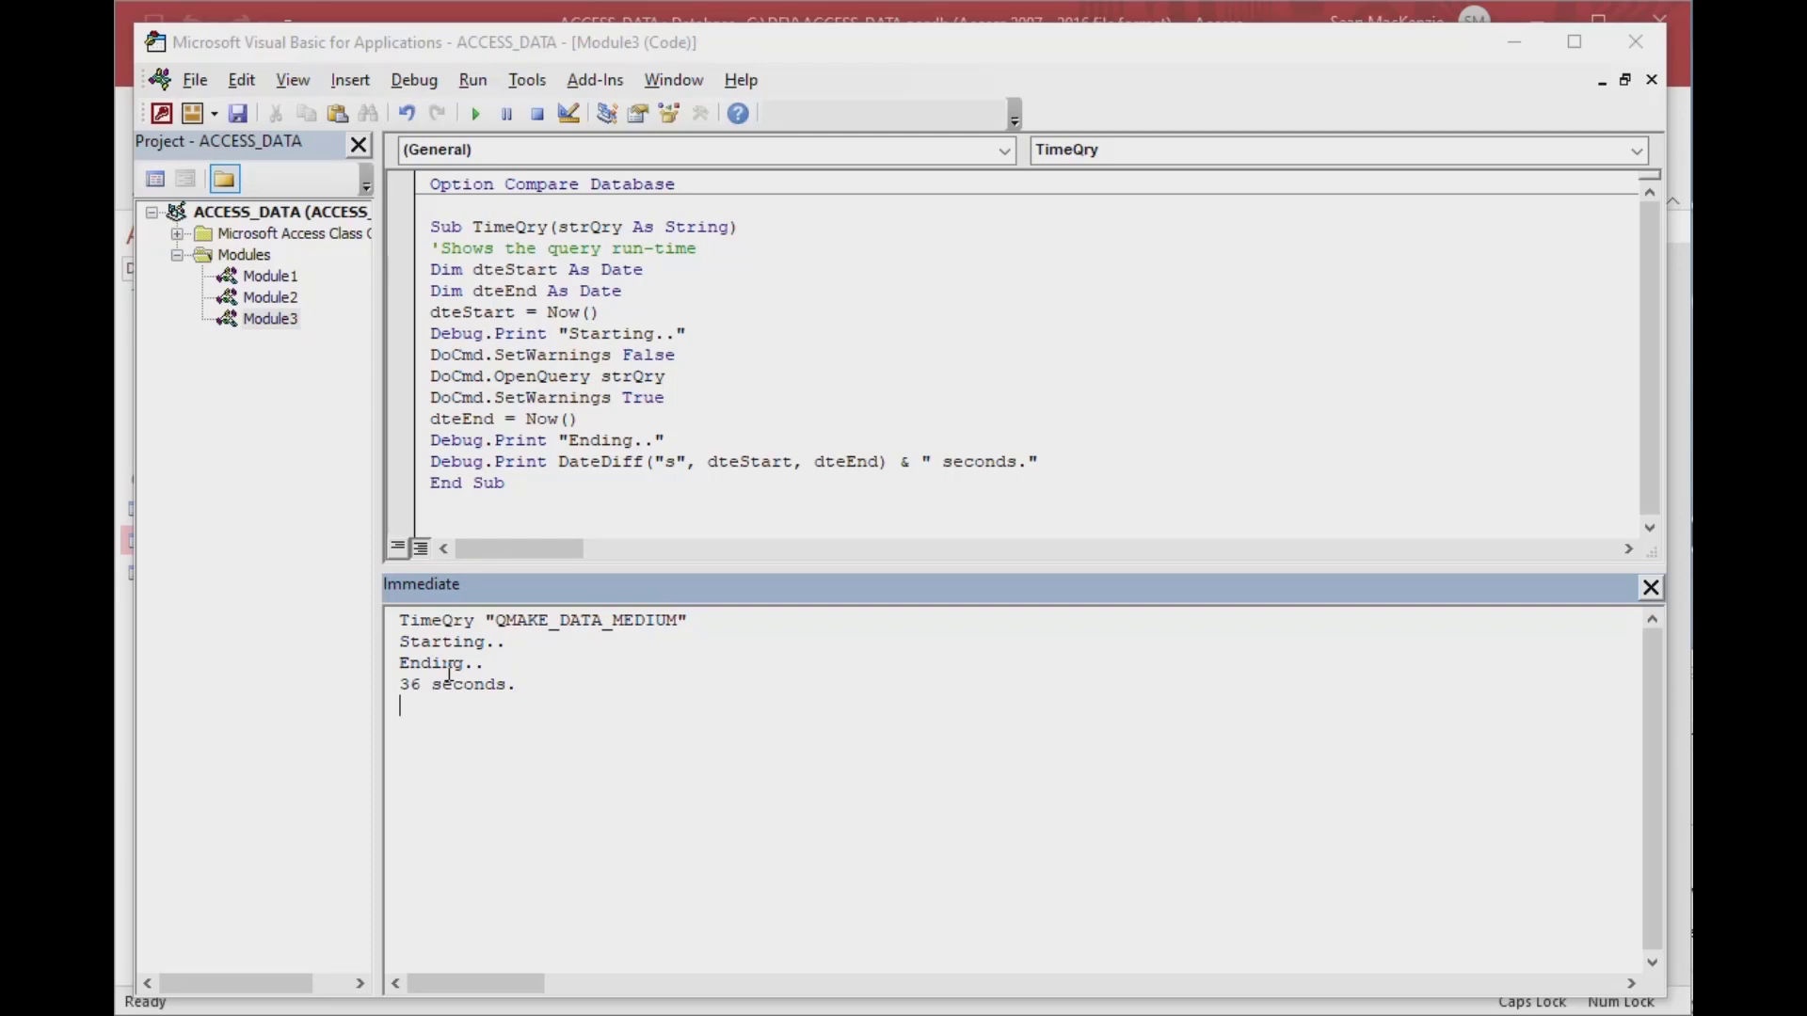
# - Return to the Access database, open the DATA_MEDIUM table's design and show the Indexed options of its EventDate field
pyautogui.hotkey('alt', 'F11')
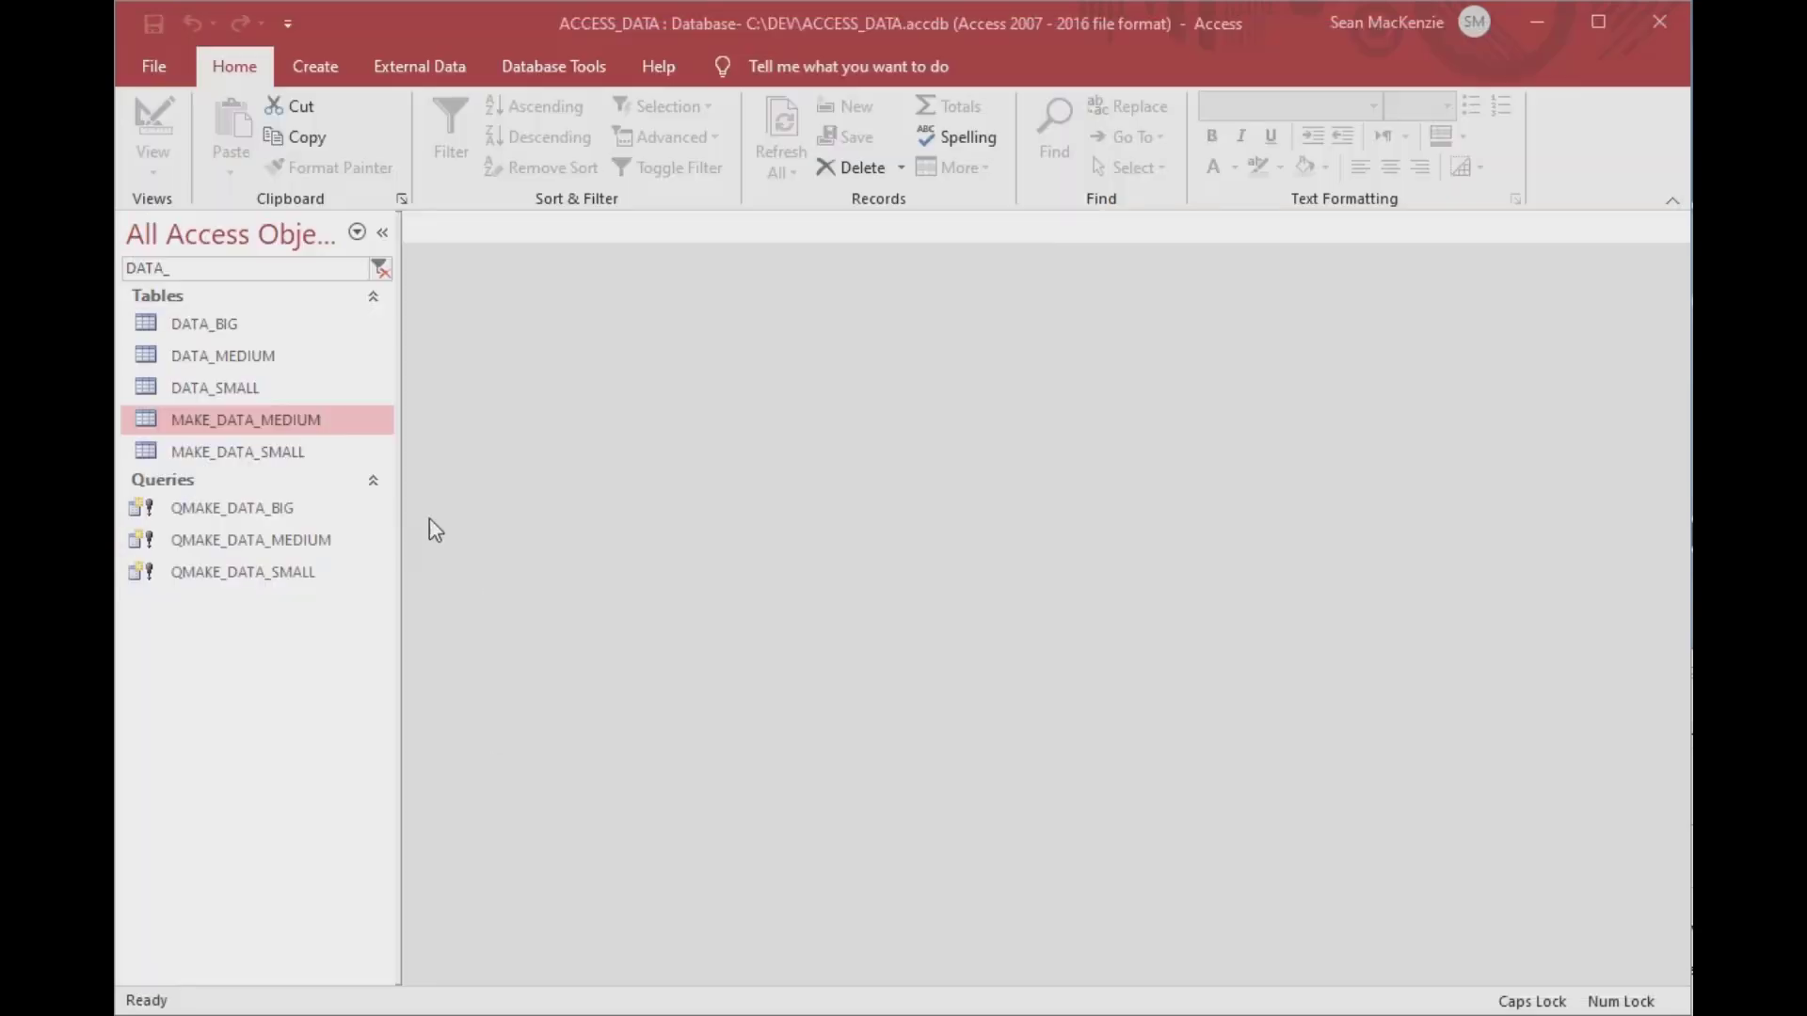
pyautogui.click(144, 356)
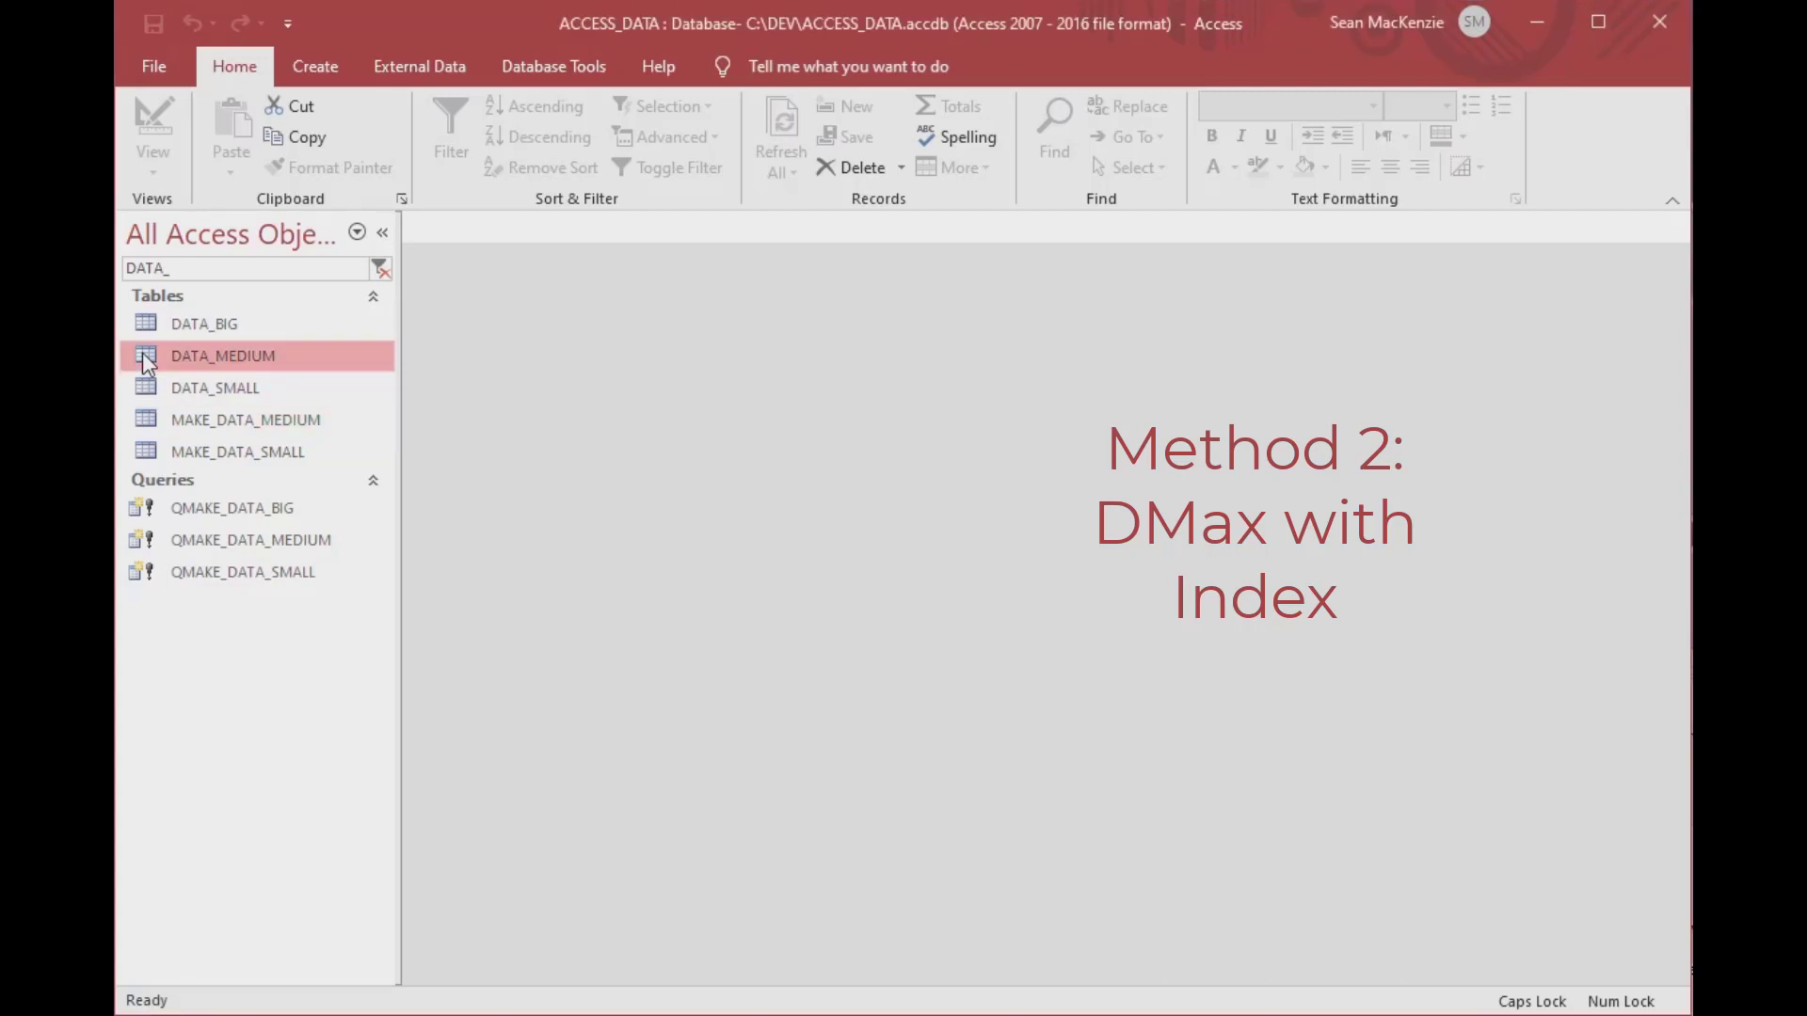
pyautogui.rightClick(144, 360)
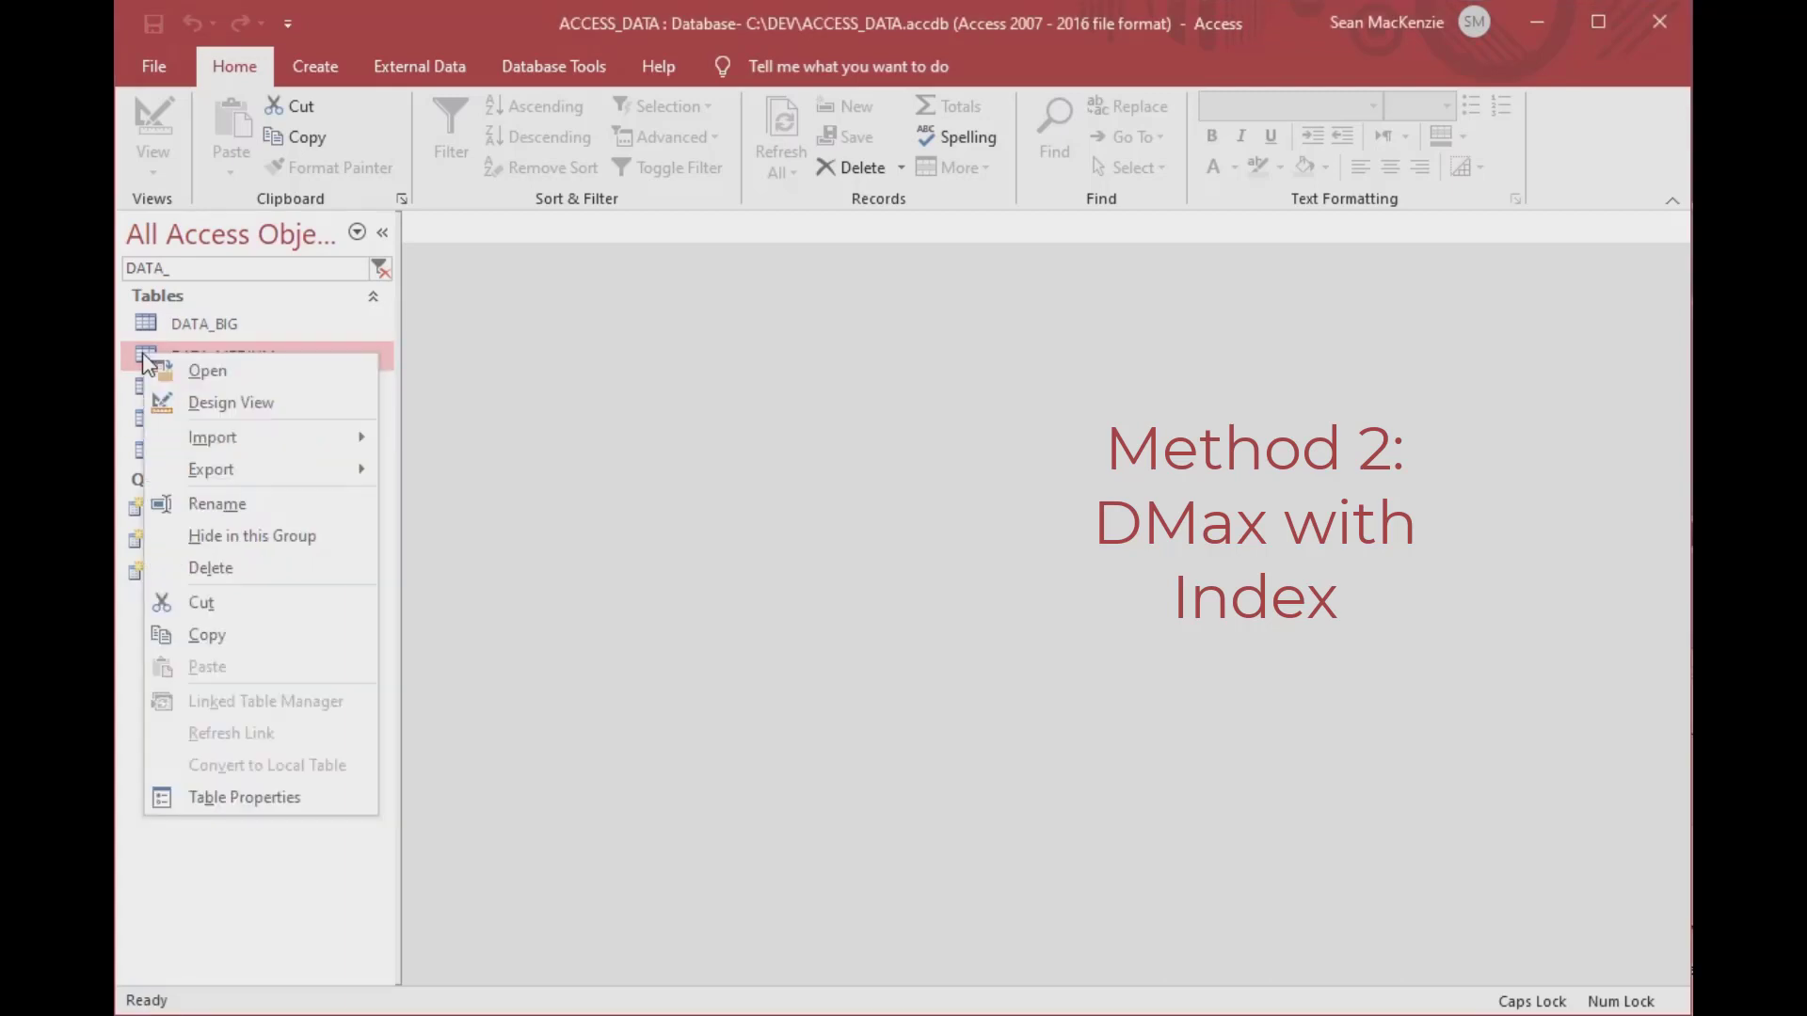
pyautogui.click(248, 405)
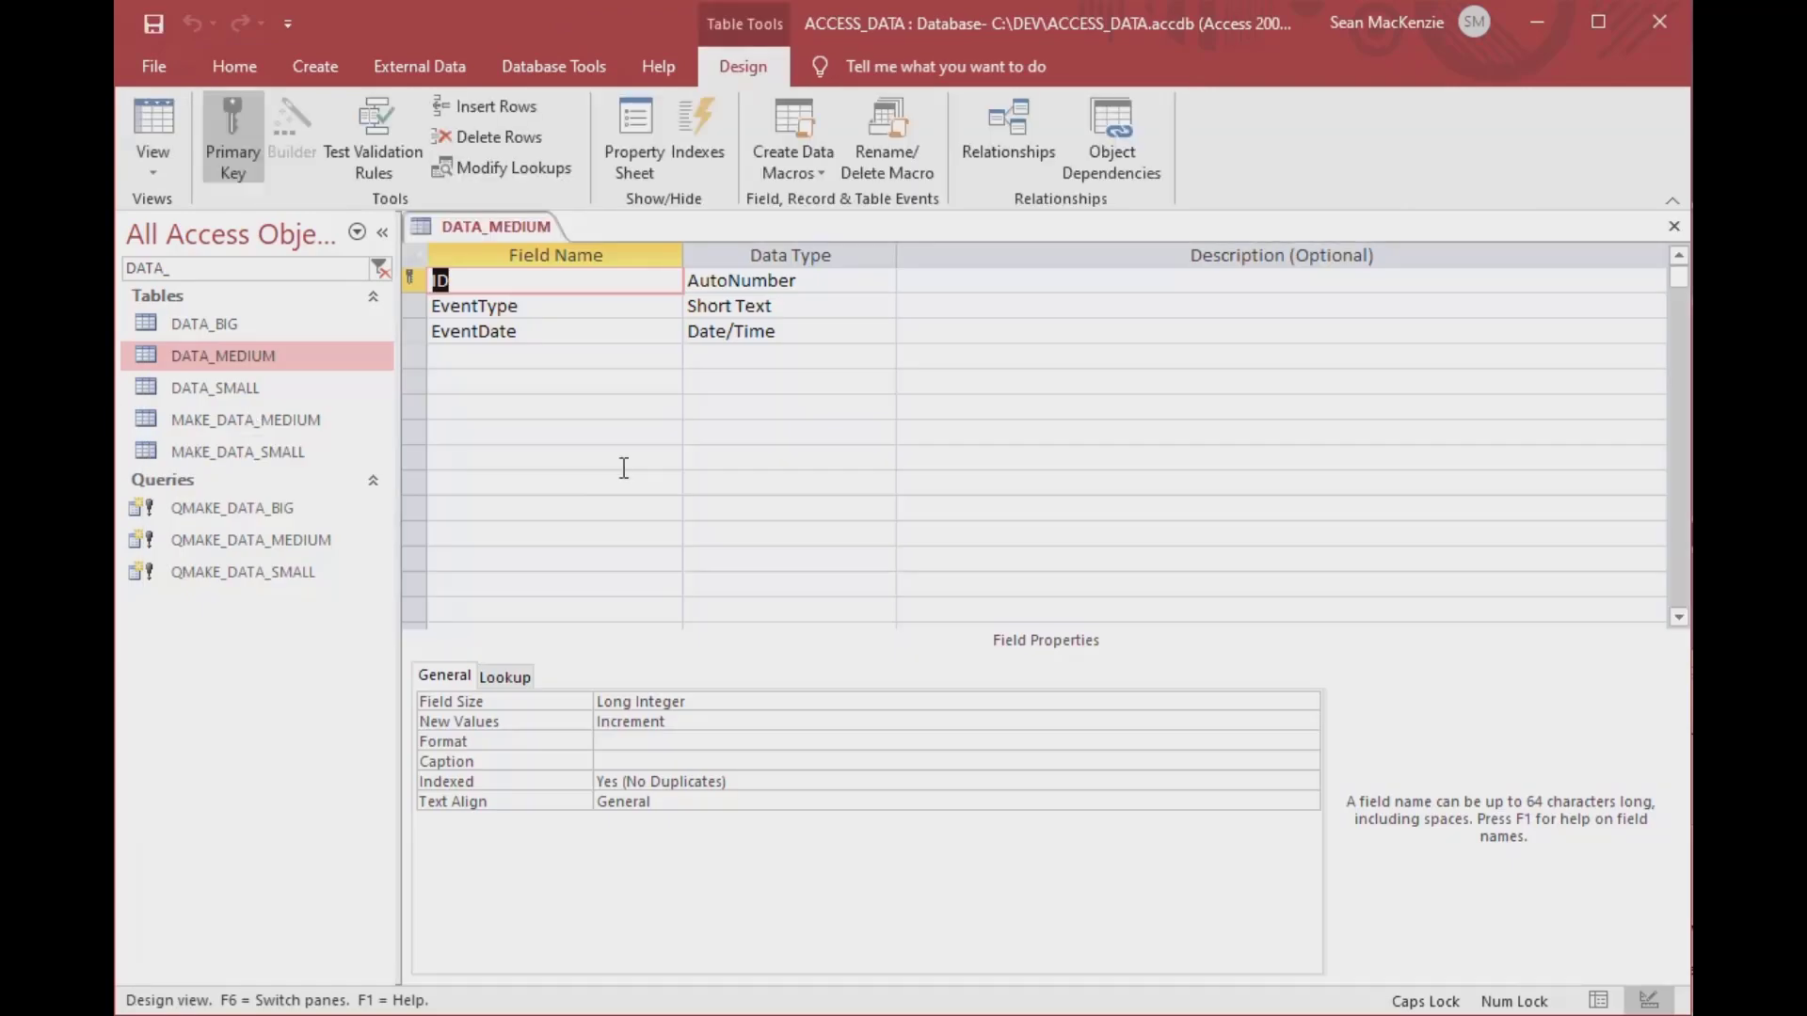
pyautogui.click(598, 328)
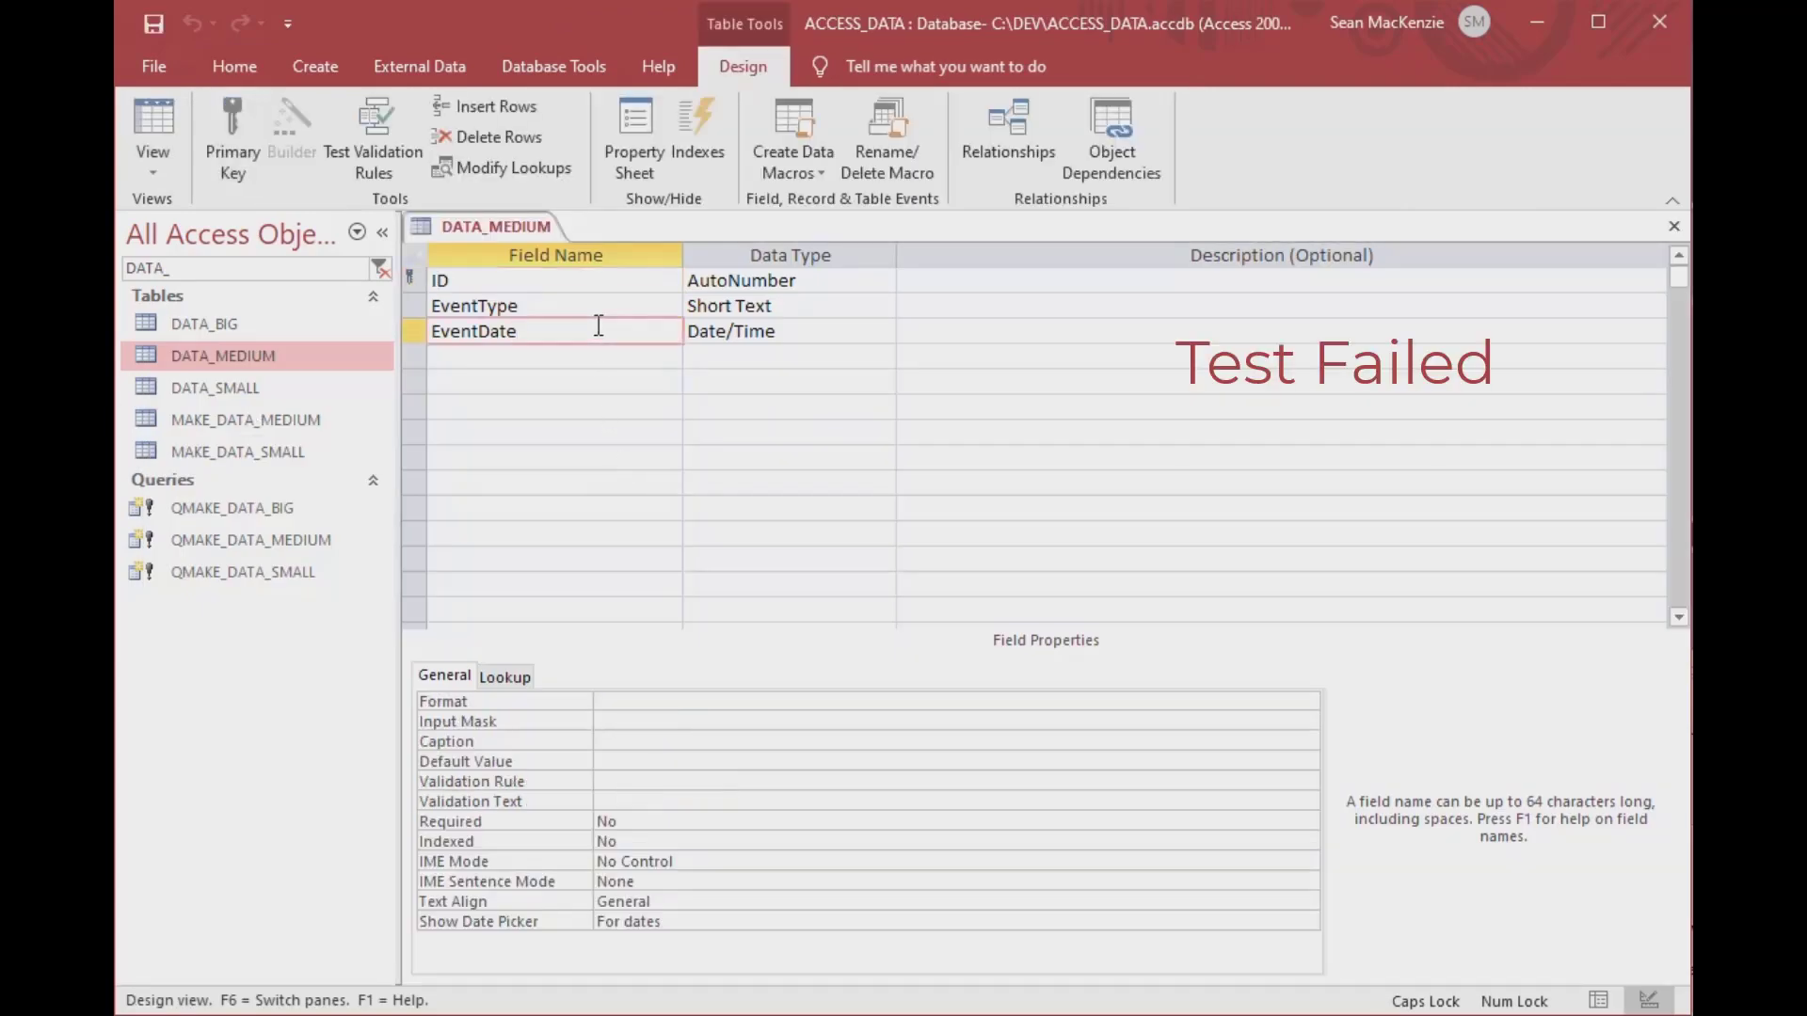
pyautogui.click(650, 837)
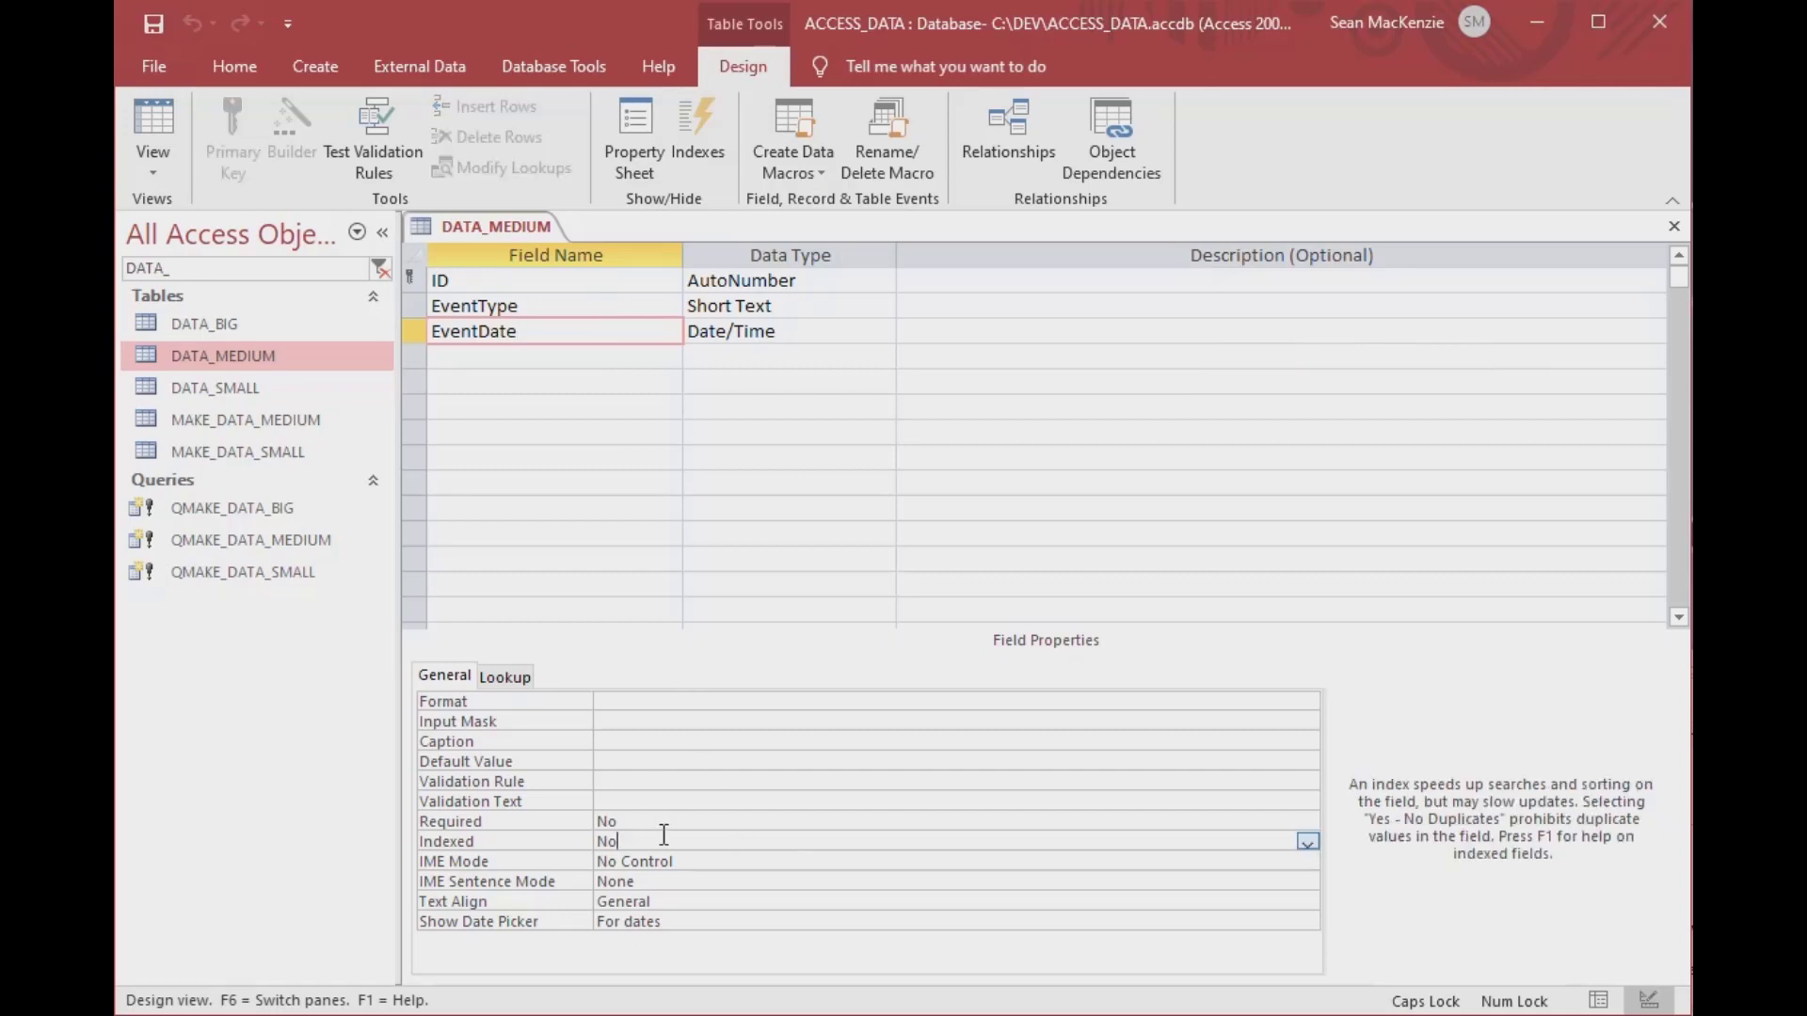
pyautogui.click(1308, 843)
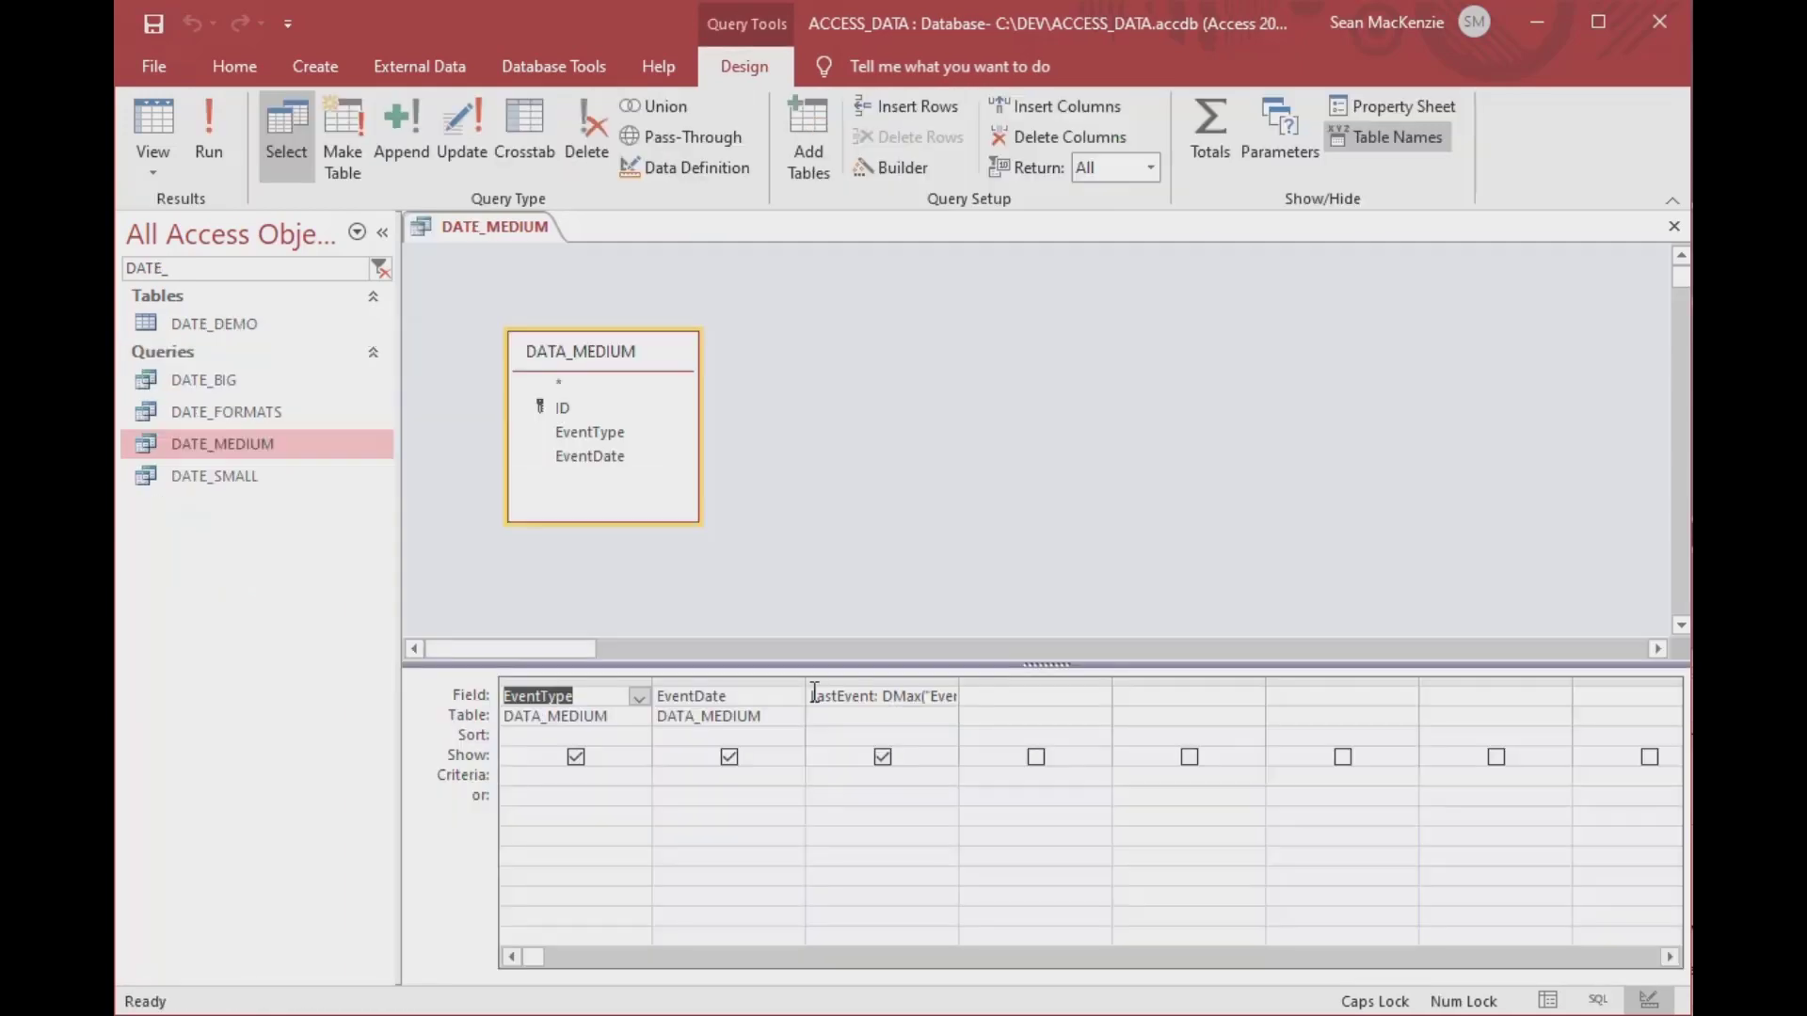
# - Inspect the LastEvent DMax expression in the DATE_MEDIUM query and display the query as SQL
pyautogui.moveTo(811, 697); pyautogui.dragTo(1241, 678)
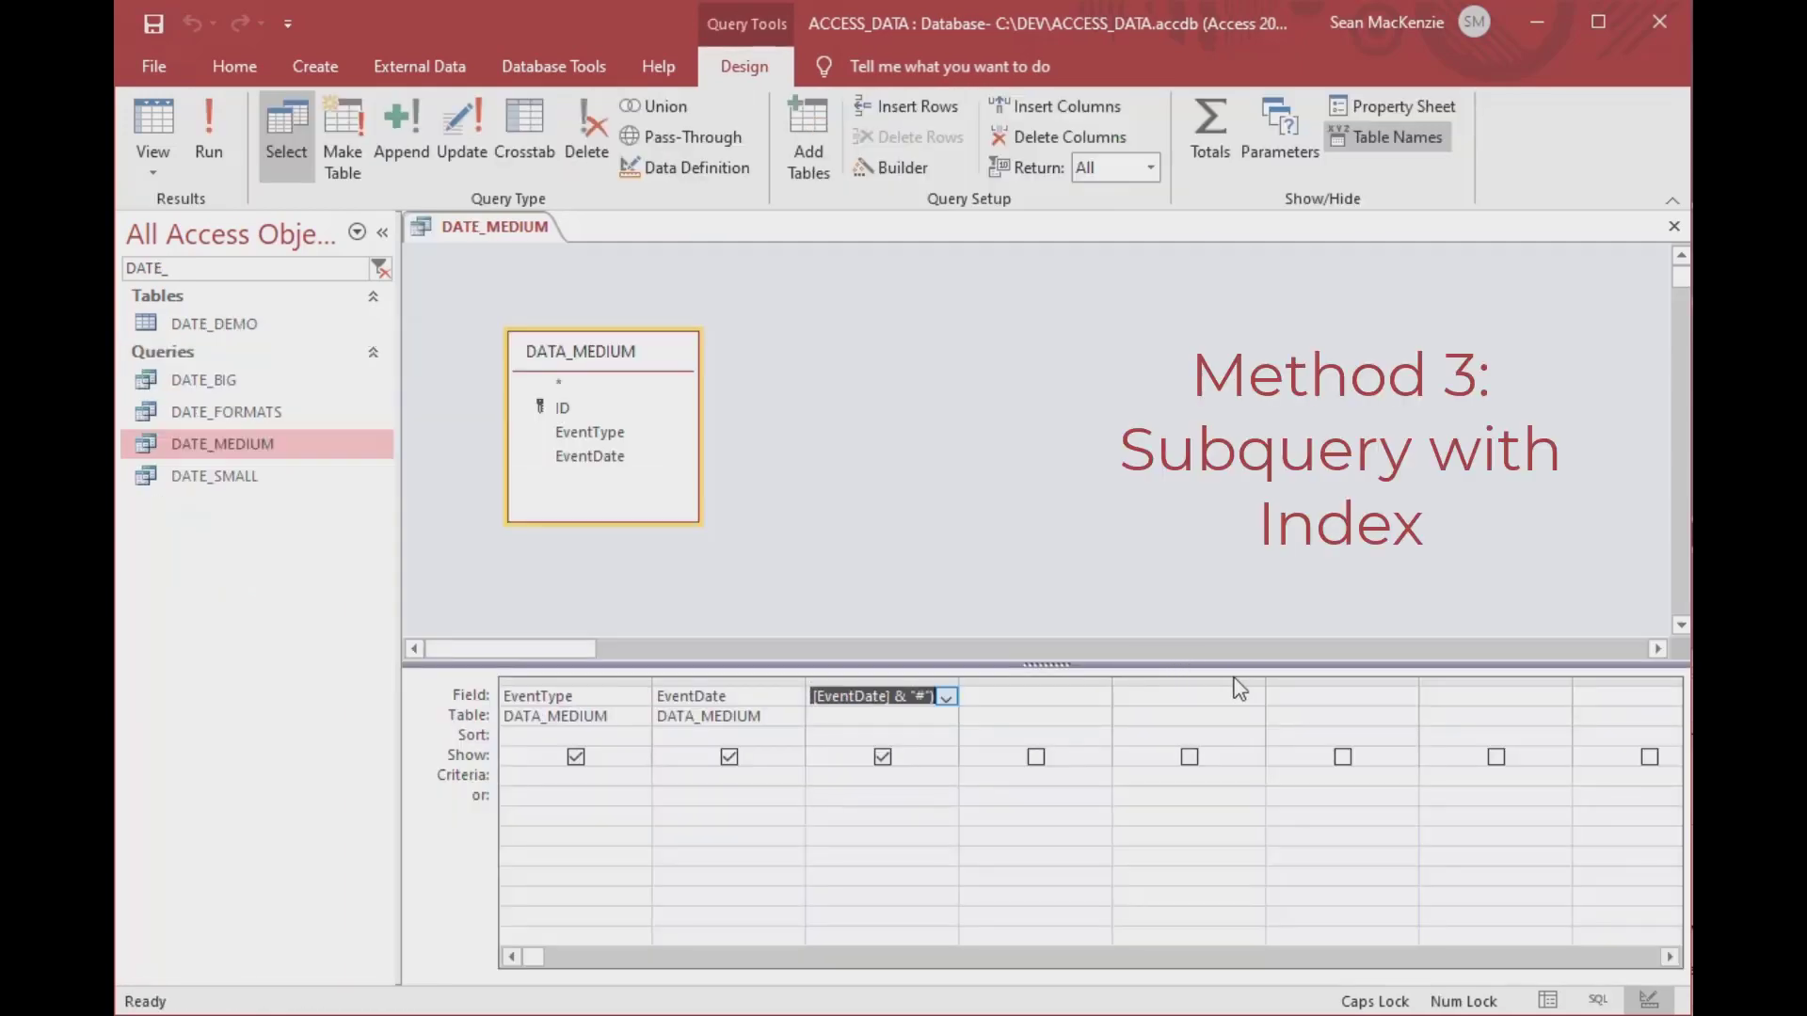
pyautogui.click(832, 697)
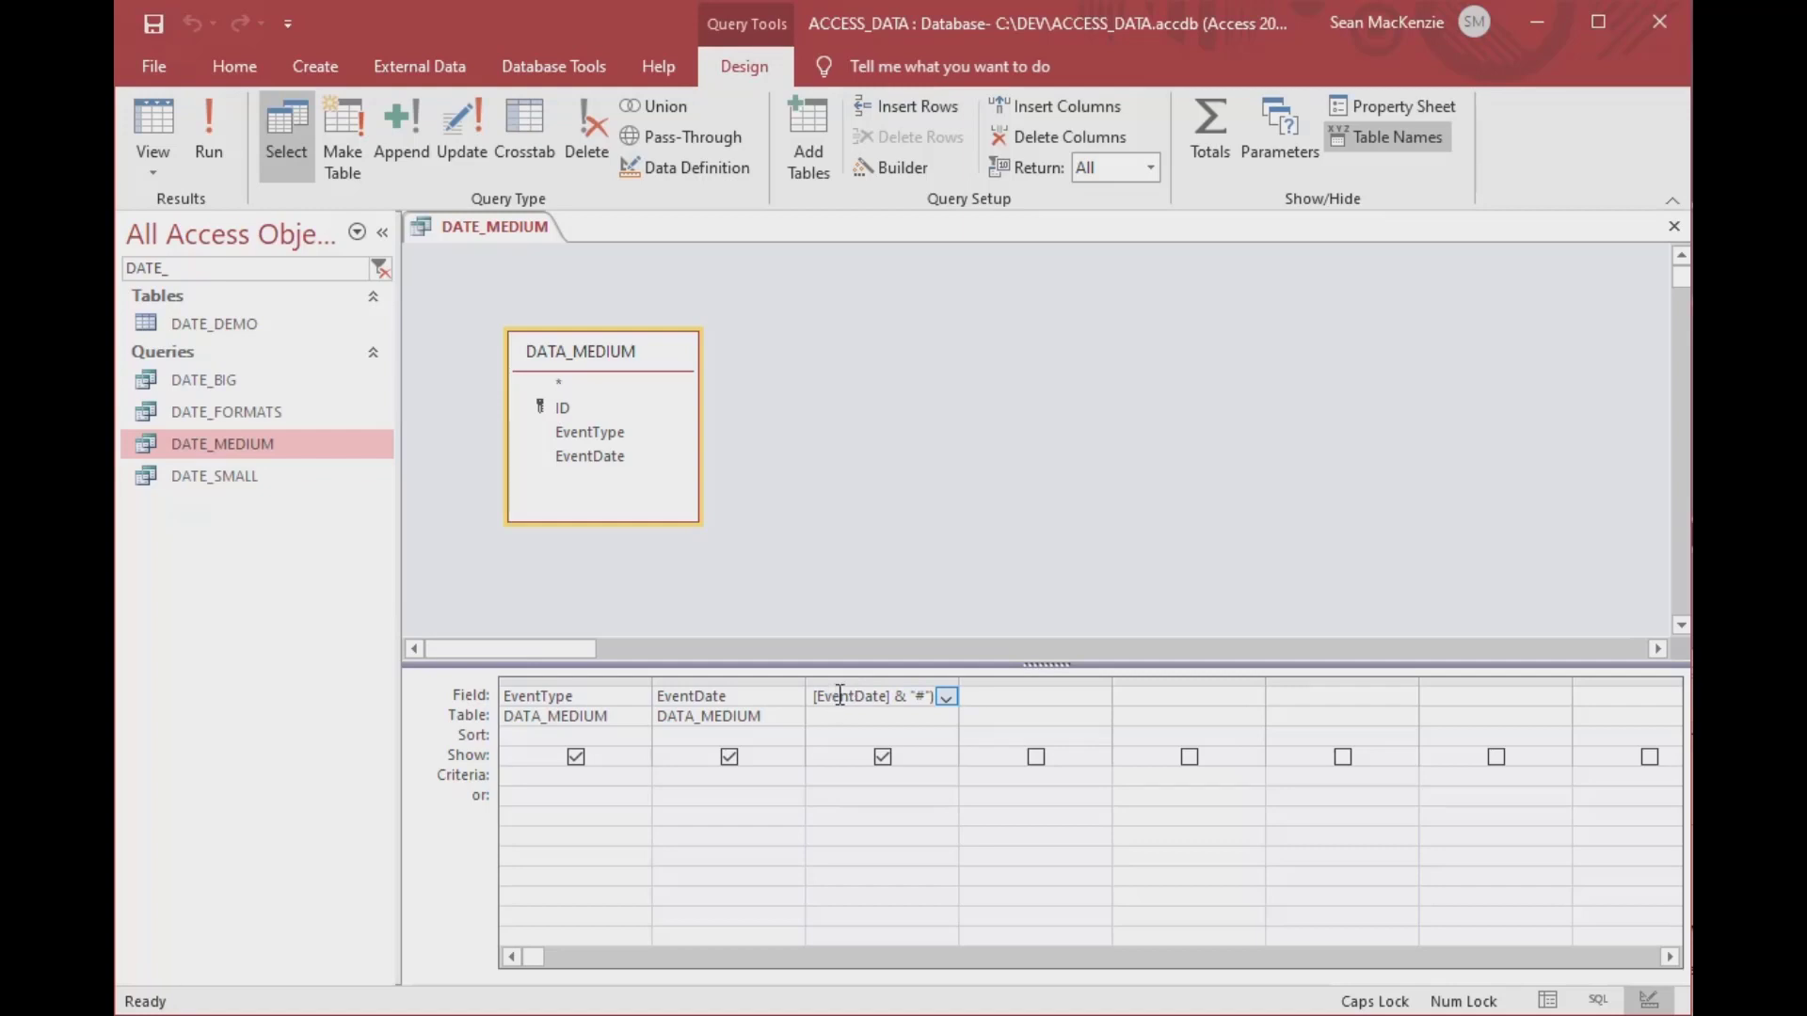
pyautogui.click(153, 168)
pyautogui.click(224, 271)
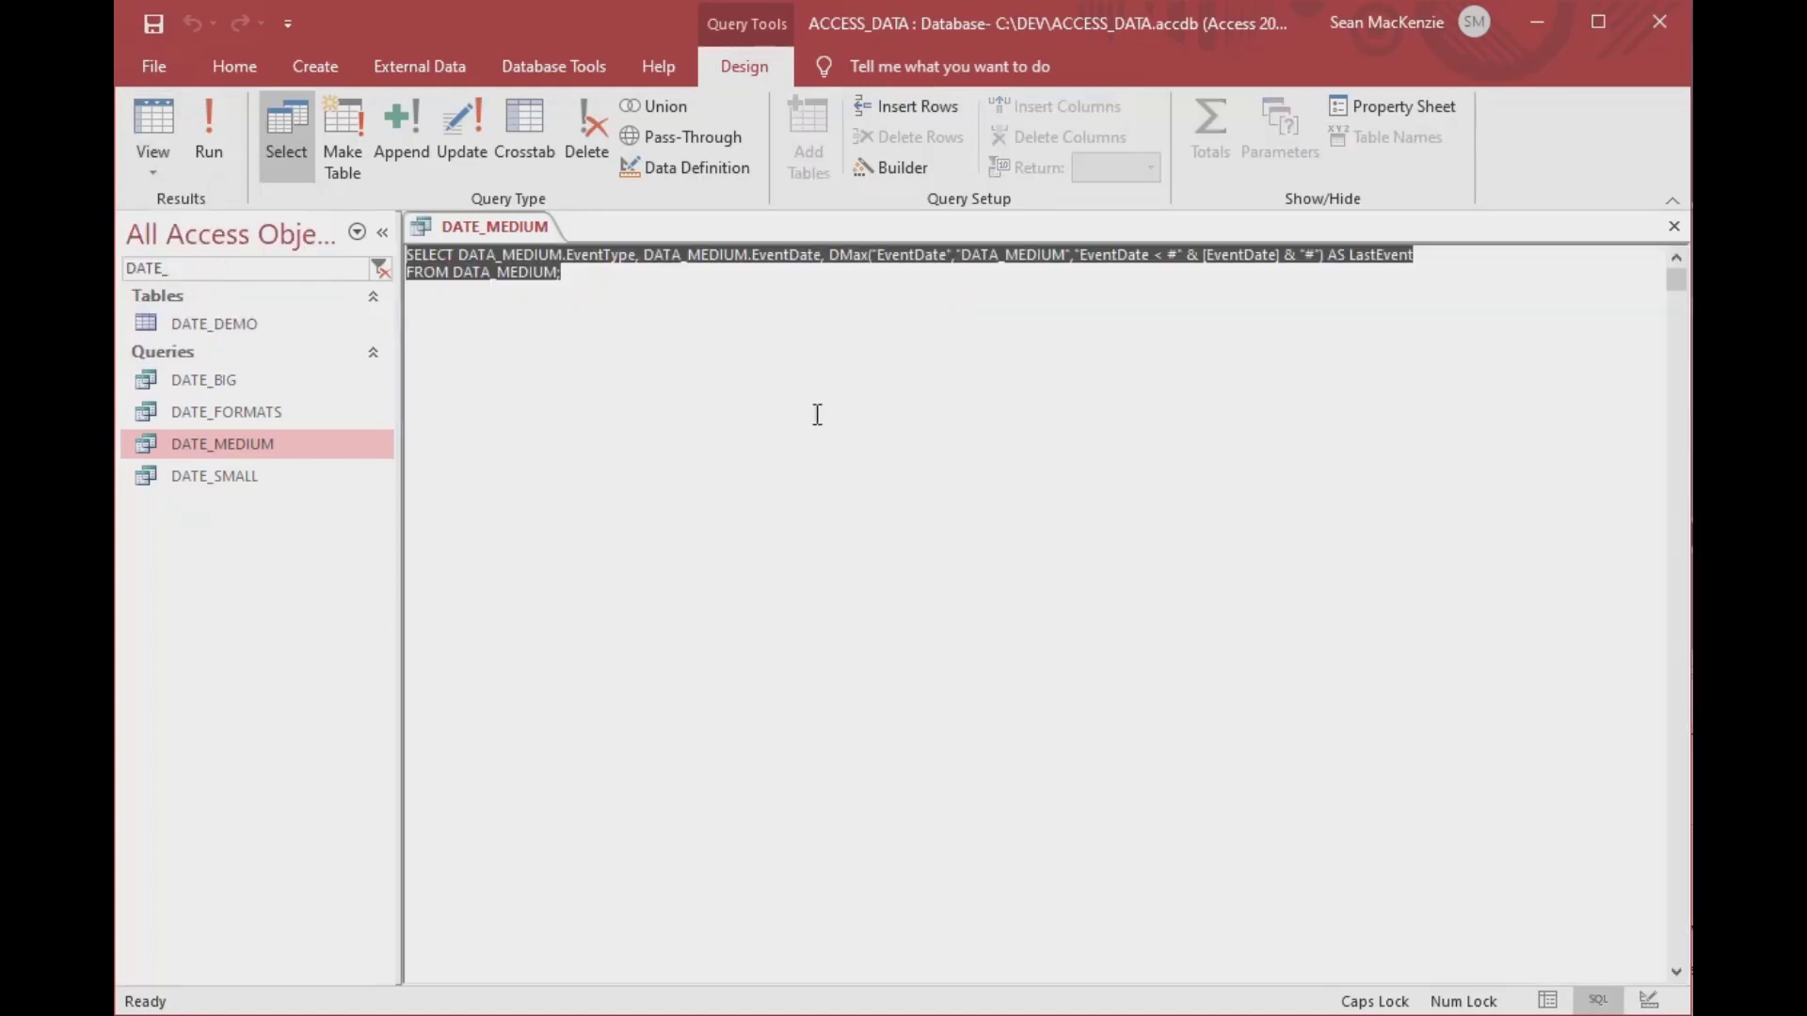
pyautogui.click(803, 287)
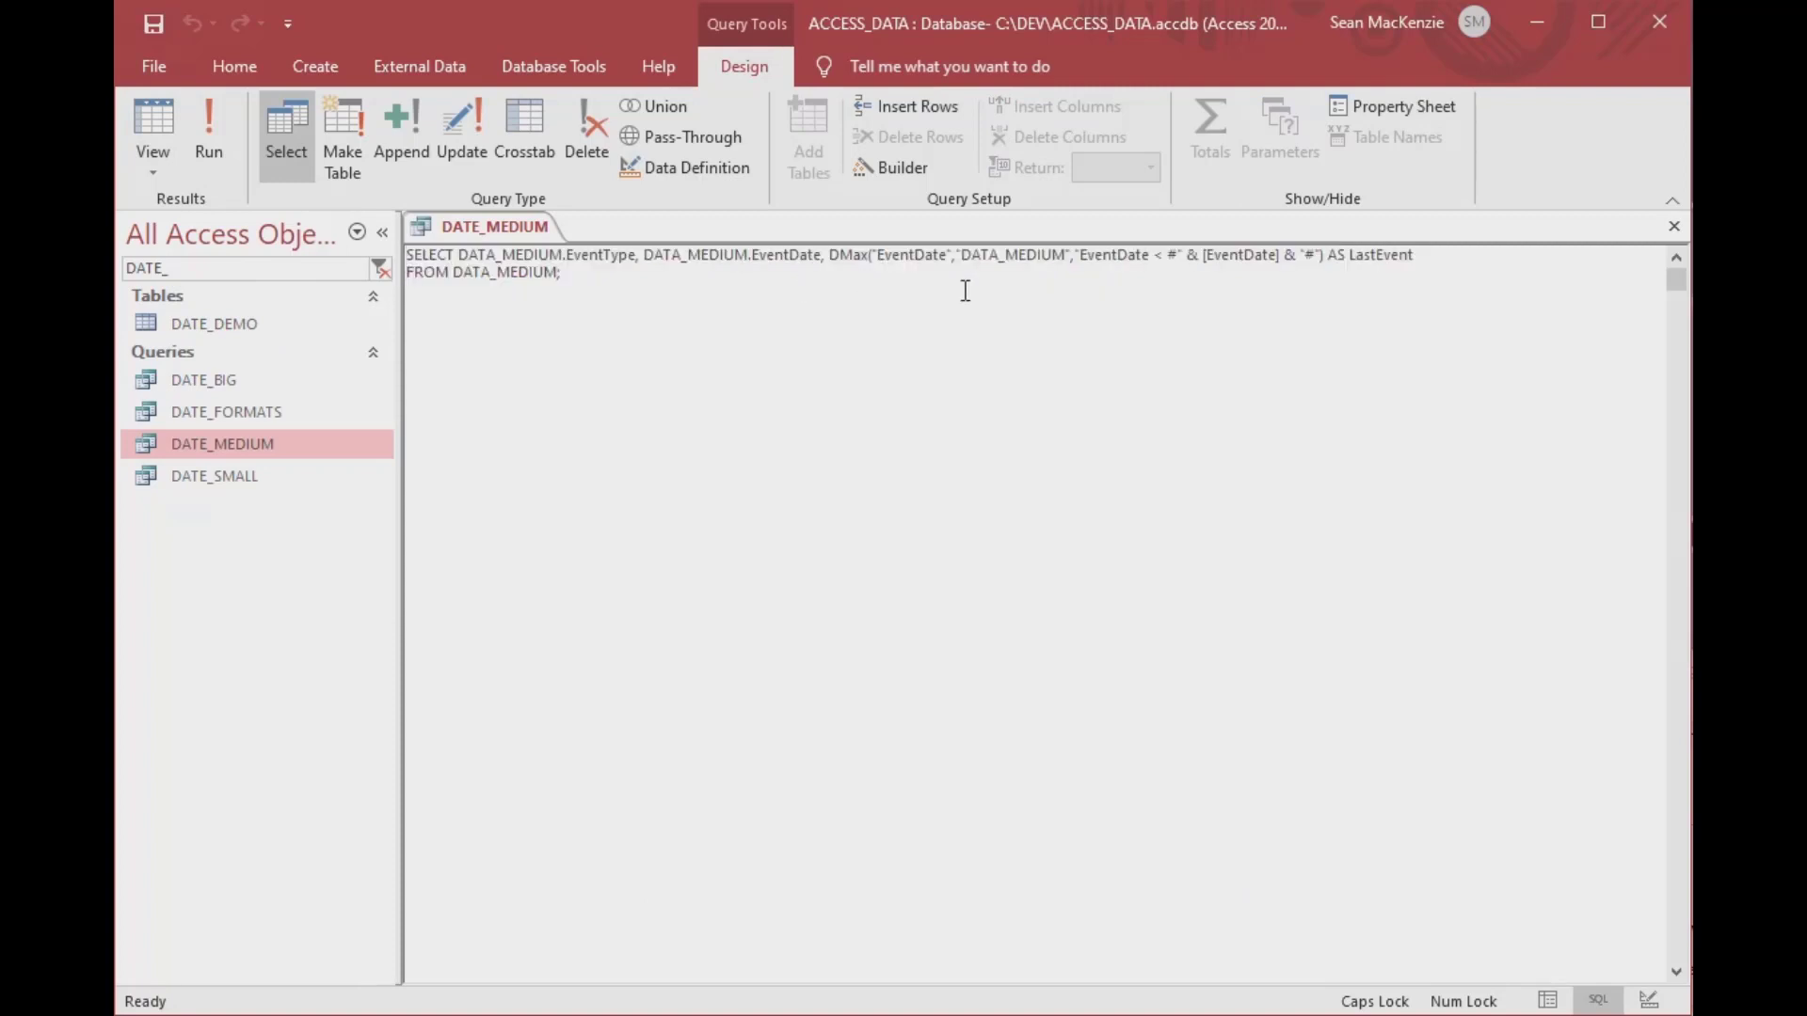
# - Replace the DMax expression with (Select Max(EventDate) From DATA_MEDIUM as qry Where qry.EventDate < DATA_MEDIUM.[EventDate])
pyautogui.click(826, 260)
pyautogui.hotkey('shift', 'Right')
pyautogui.press('Left')
pyautogui.press('Delete')
pyautogui.write('(sE')
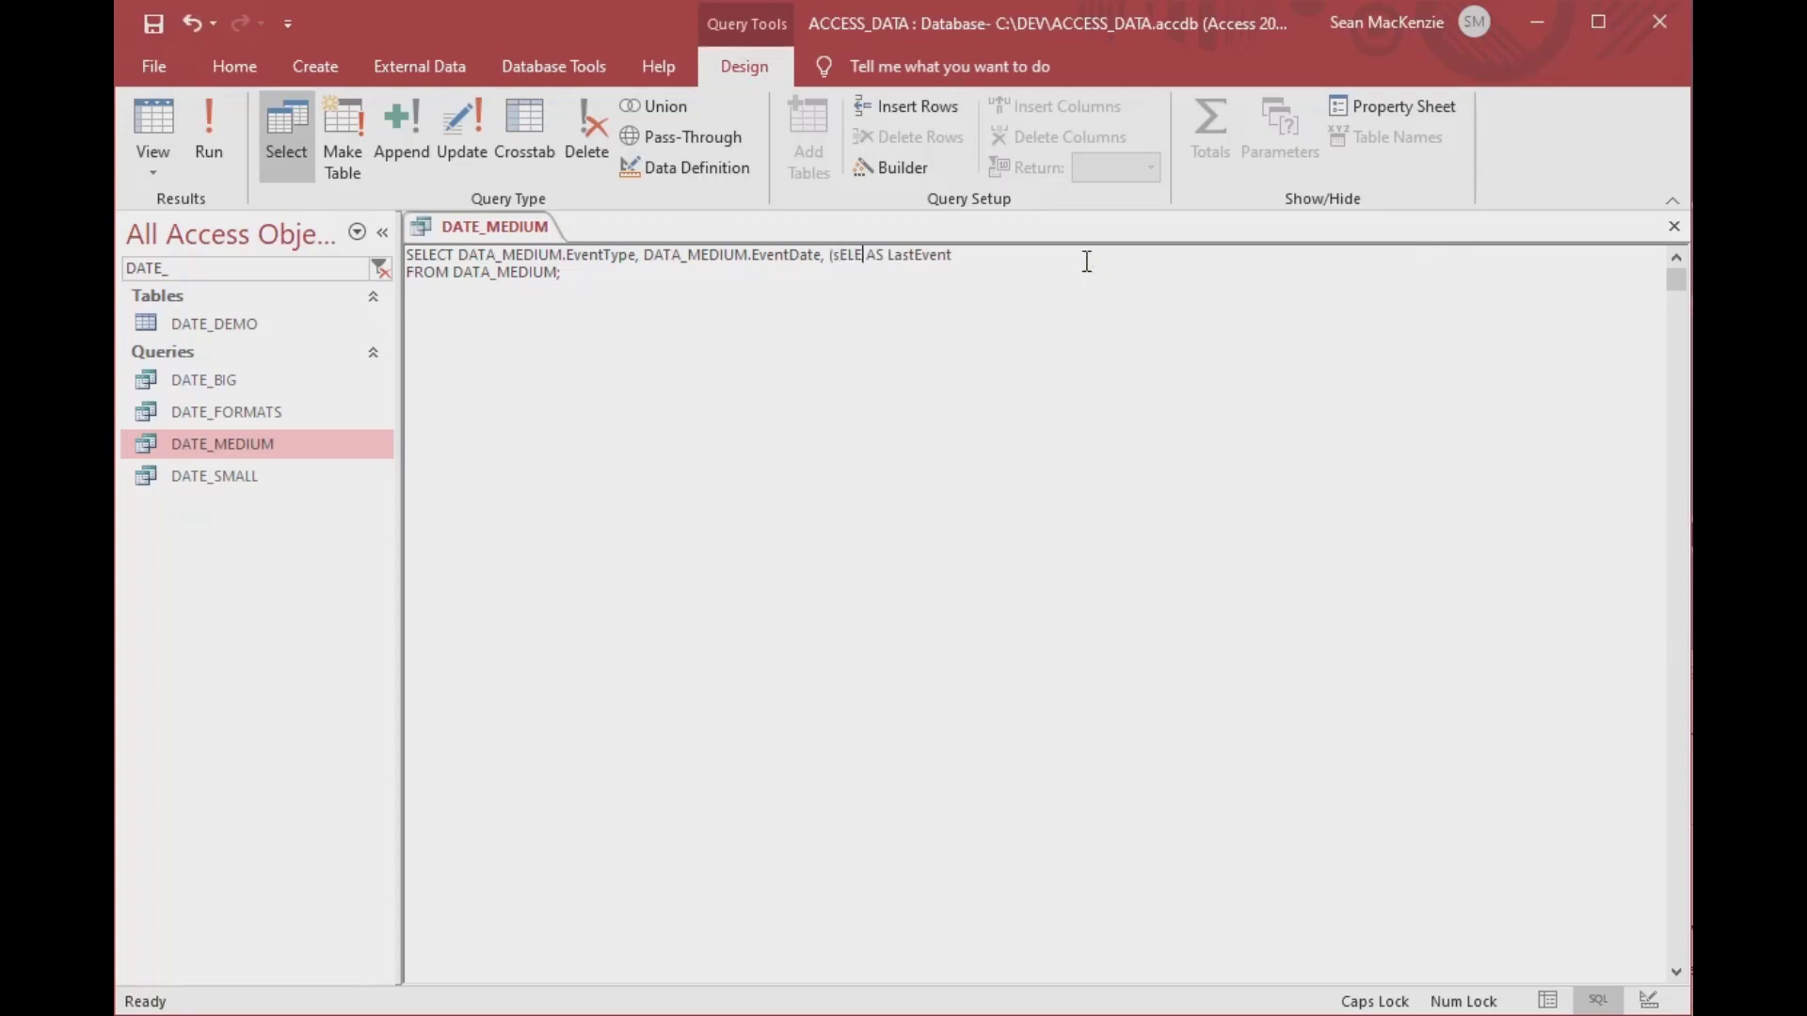
pyautogui.press('BackSpace')
pyautogui.press('BackSpace')
pyautogui.press('capslock')
pyautogui.write('Select ')
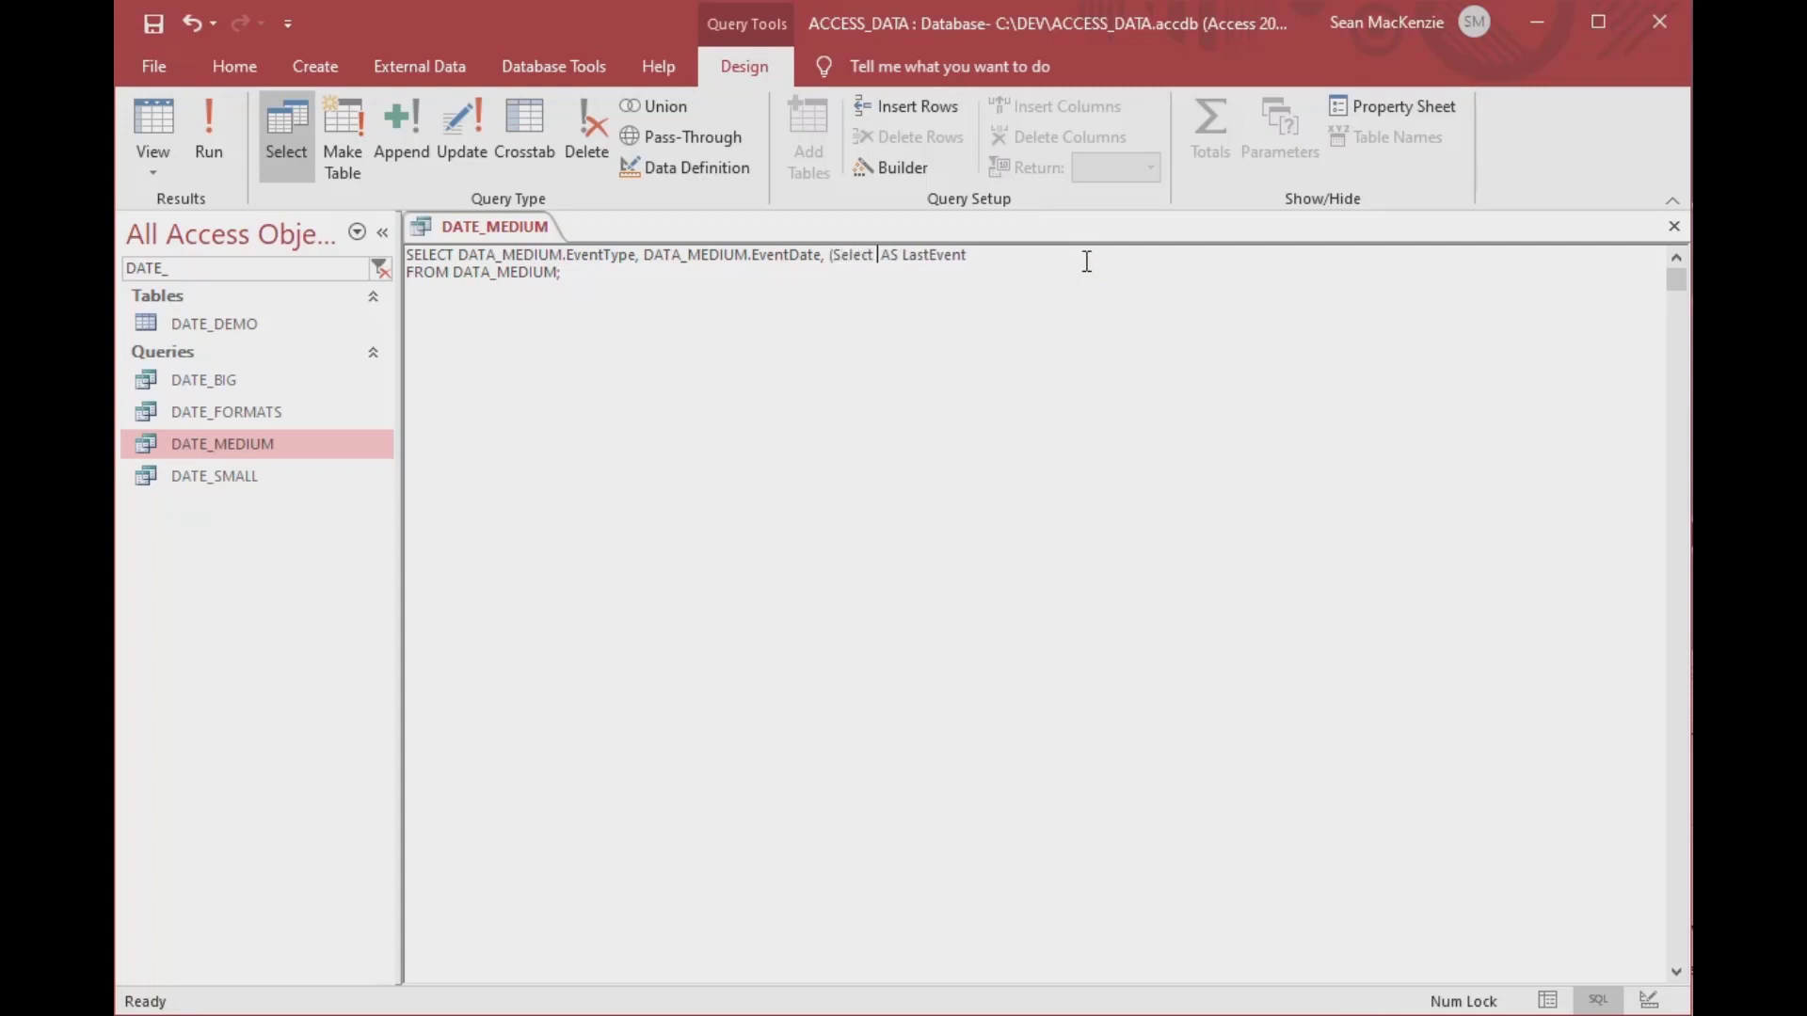
pyautogui.write('Max')
pyautogui.write('(')
pyautogui.write('(')
pyautogui.write('E')
pyautogui.write('ventDate) From DATA_MEDIUM as qry Where qry.EventDate < DATA_MEDIUM.[EventDate')
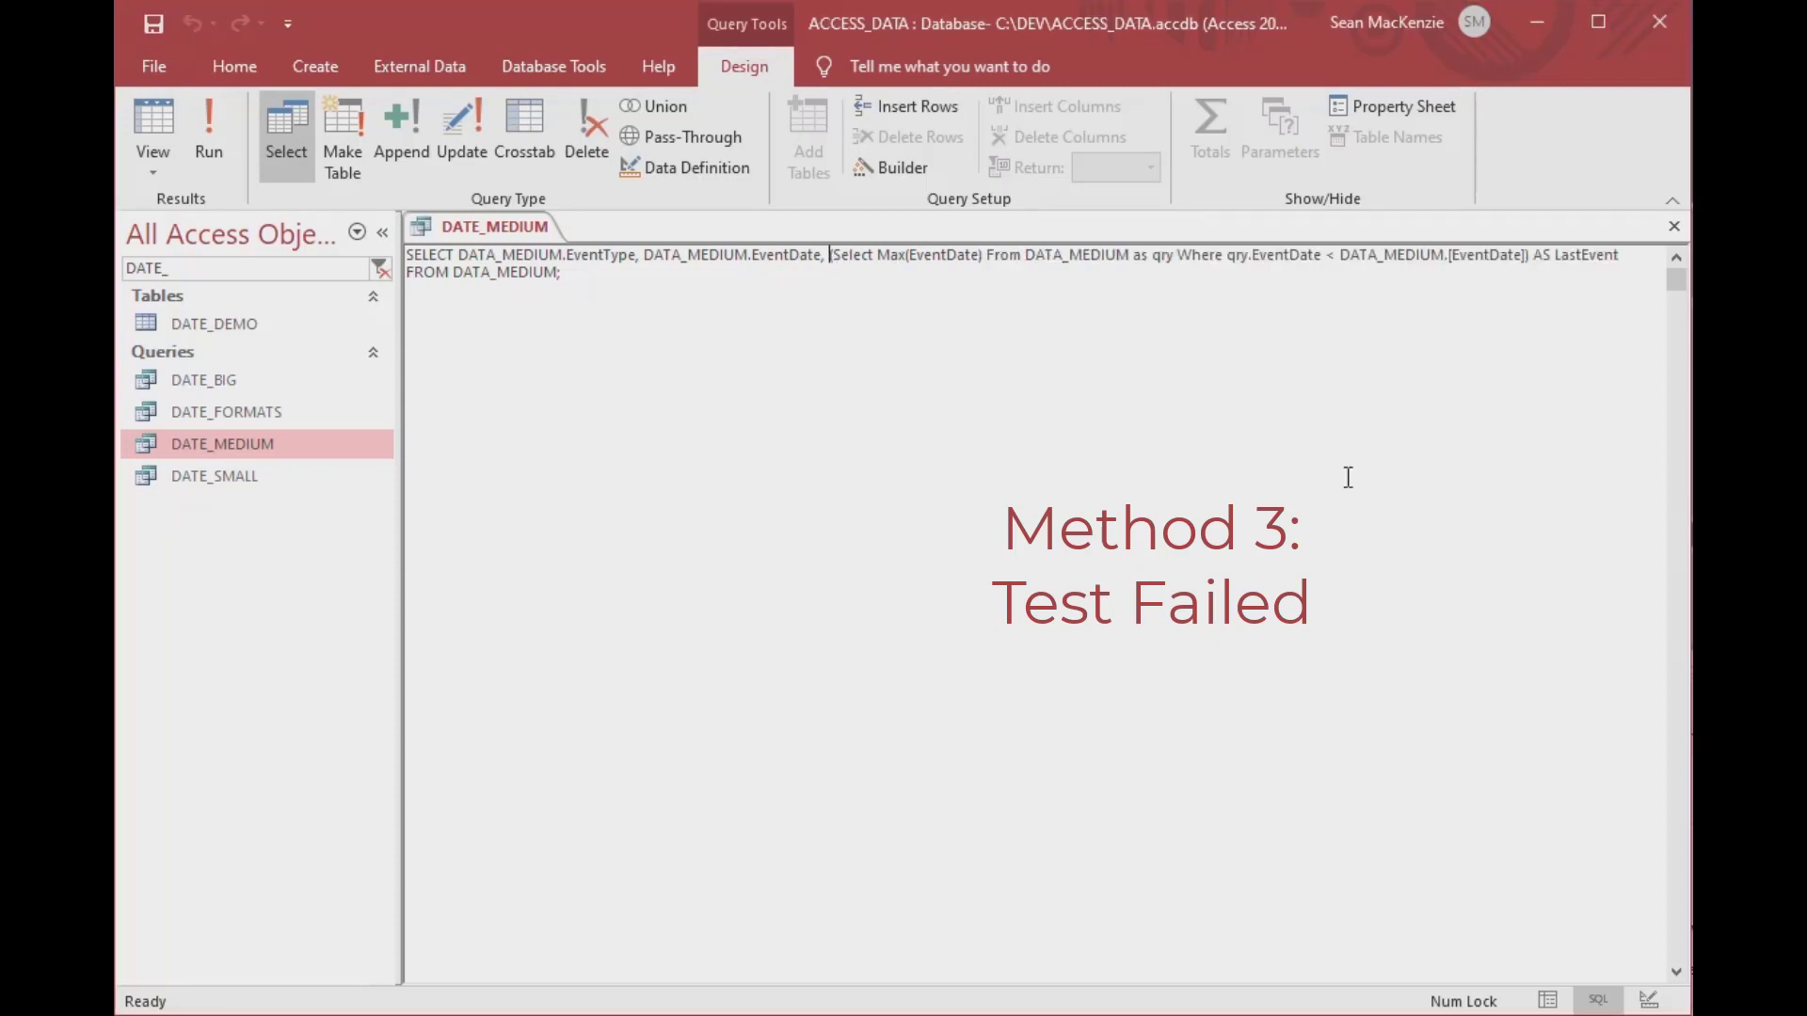
# - Qualify the EventDate field inside the subquery's Max function with the qry alias
pyautogui.press('Right')
pyautogui.press('Right')
pyautogui.press('Right')
pyautogui.press('Left')
pyautogui.press('Left')
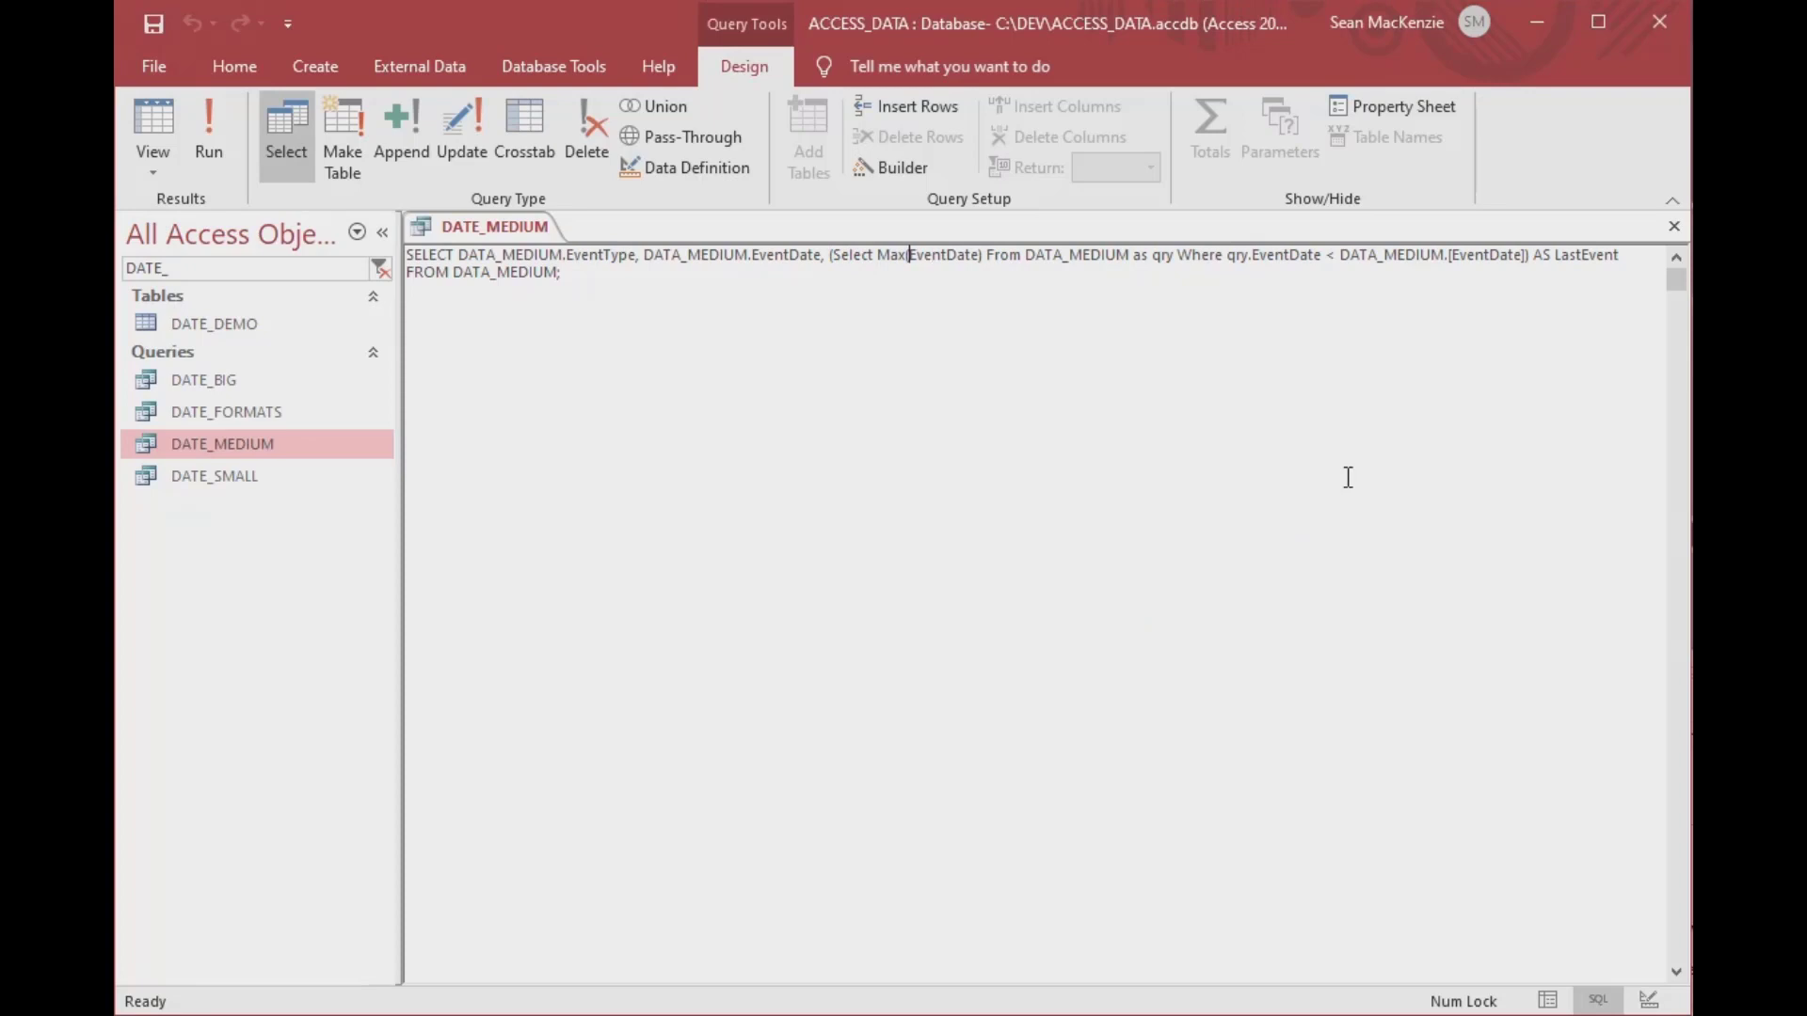
pyautogui.write('qry.')
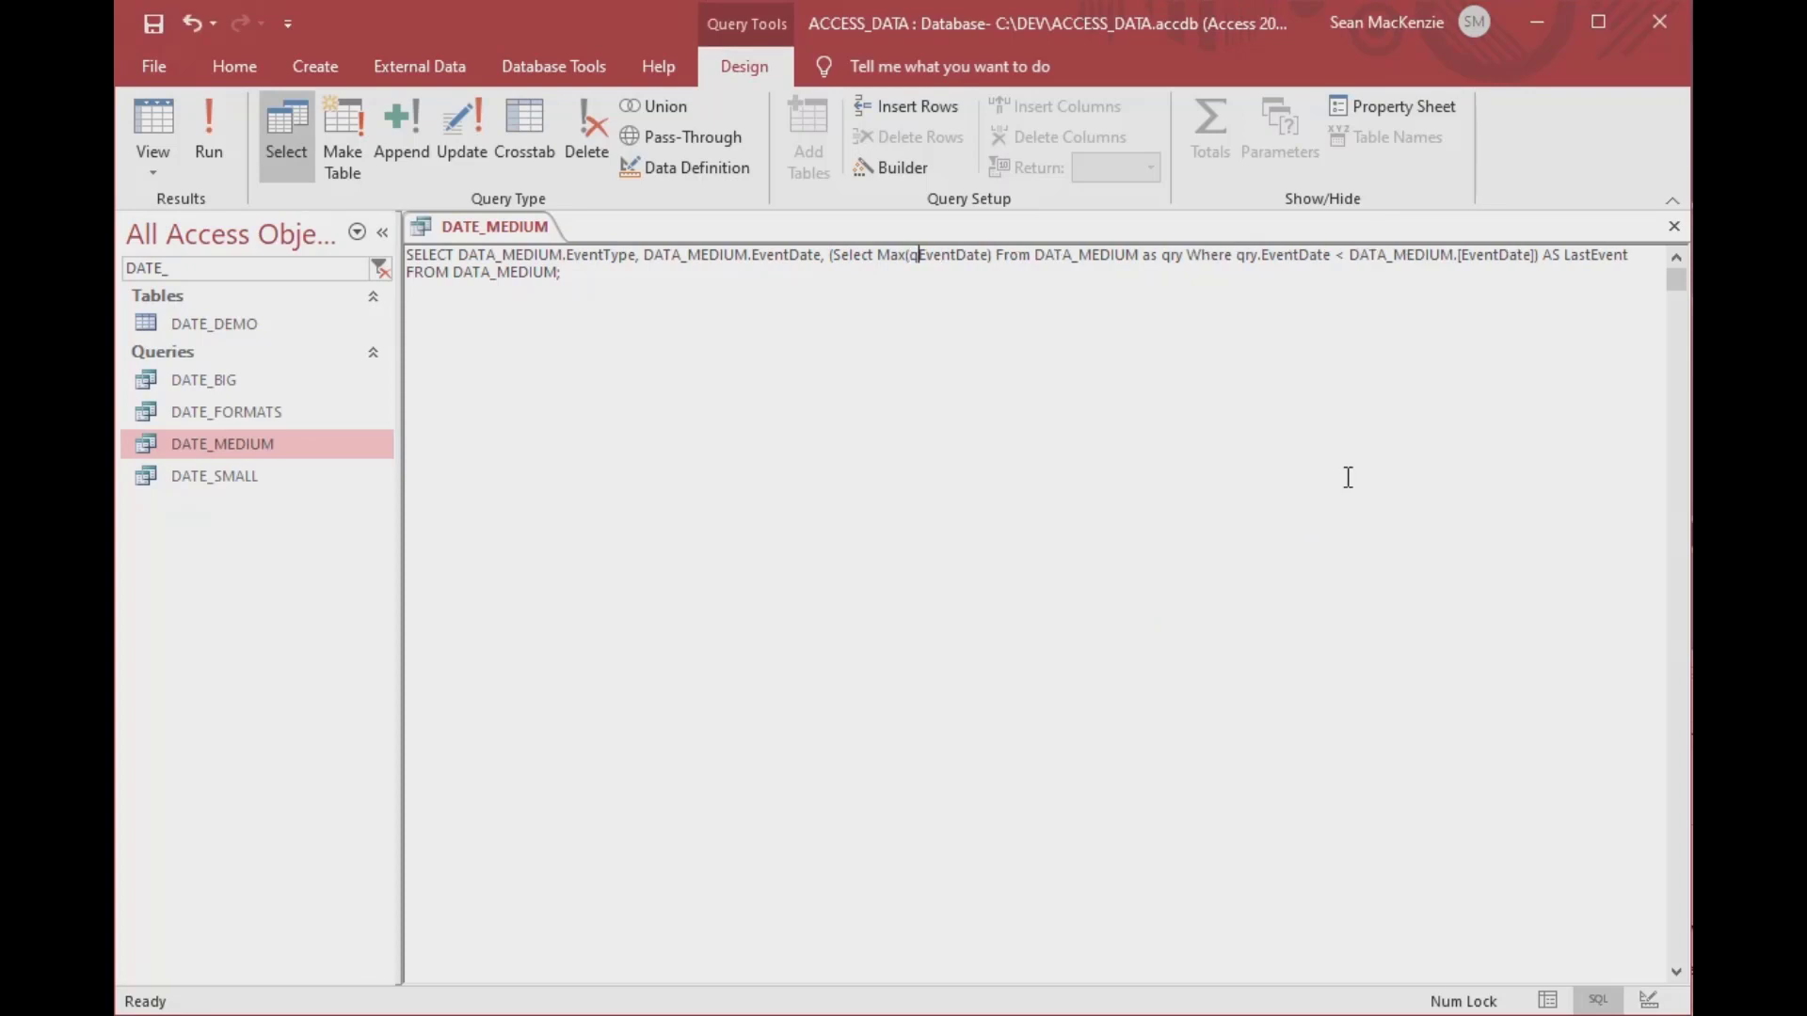
# - Read through the From and Where clauses of the LastEvent subquery in the DATE_MEDIUM SQL
pyautogui.press('Right')
pyautogui.press('Right')
pyautogui.press('Right')
pyautogui.press('Right')
pyautogui.press('Right')
pyautogui.press('Right')
pyautogui.press('Right')
pyautogui.press('Right')
pyautogui.press('Right')
pyautogui.press('Right')
pyautogui.press('Right')
pyautogui.press('Right')
pyautogui.press('Right')
pyautogui.press('Right')
pyautogui.press('Right')
pyautogui.press('Right')
pyautogui.press('Right')
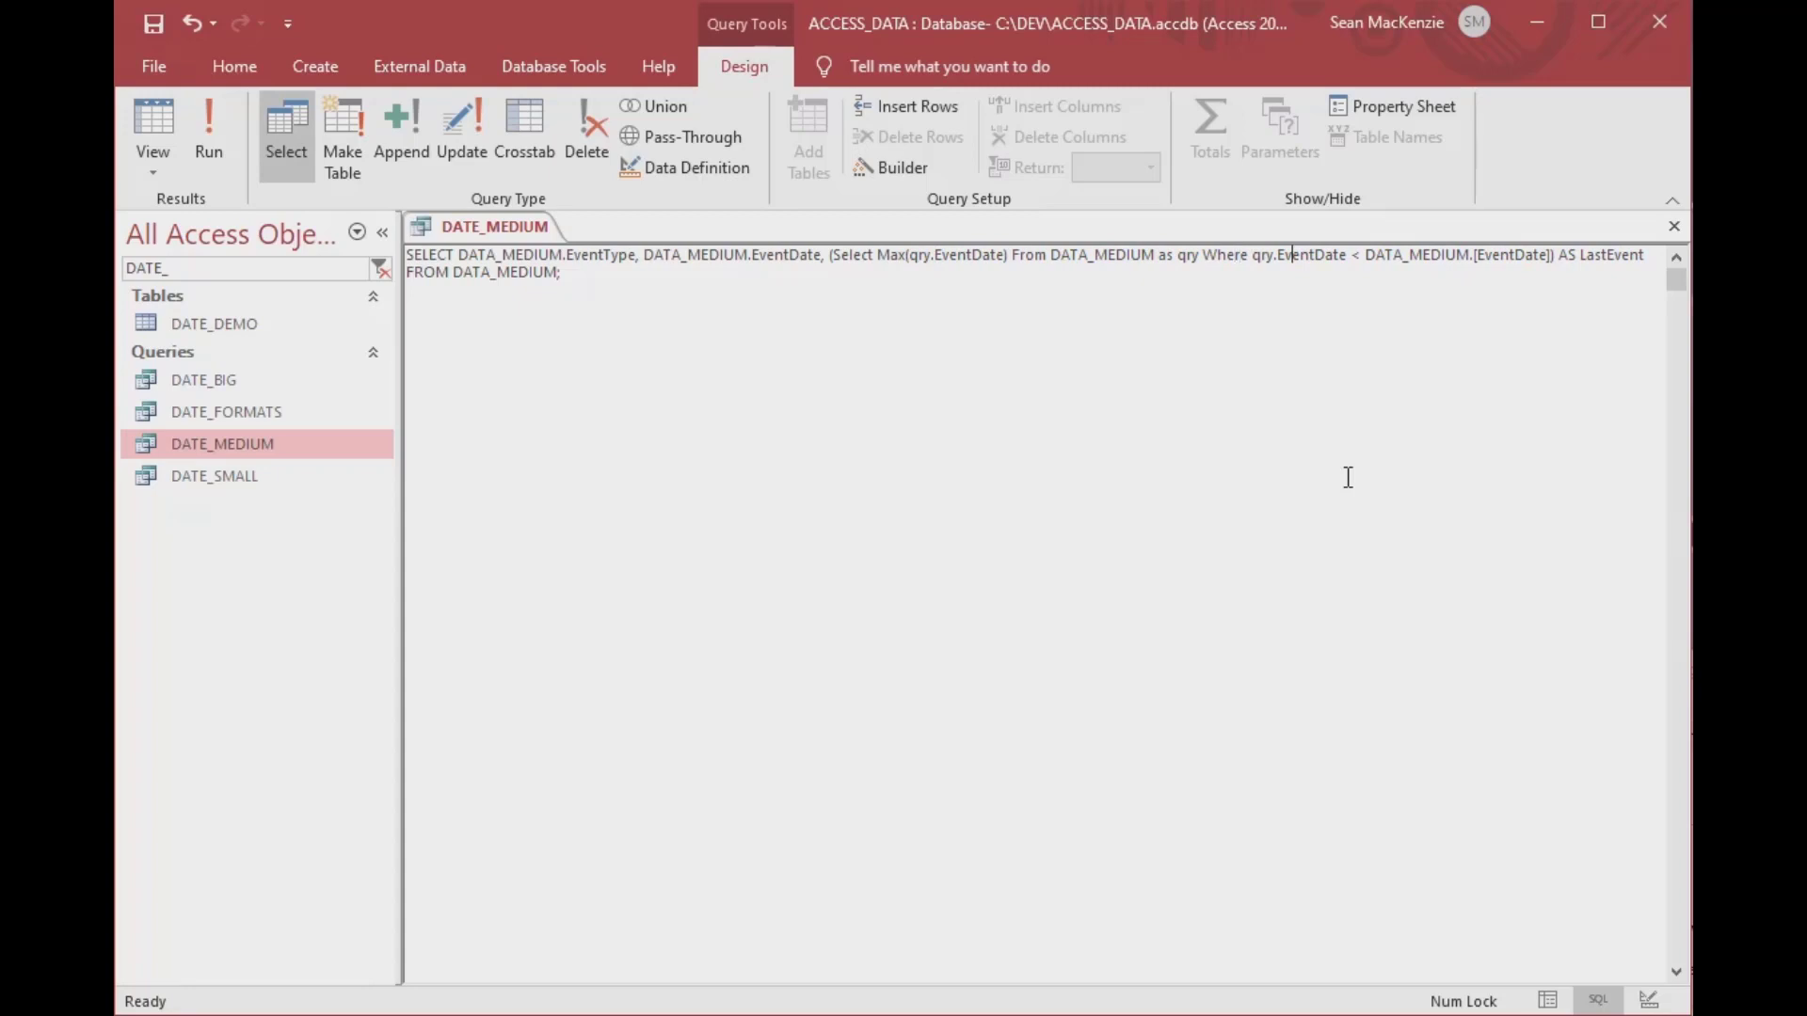
pyautogui.press('Right')
pyautogui.press('Right')
pyautogui.press('Right')
pyautogui.press('Right')
pyautogui.press('Right')
pyautogui.press('Right')
pyautogui.press('Right')
pyautogui.press('Right')
pyautogui.press('Right')
pyautogui.press('Right')
pyautogui.press('Right')
pyautogui.press('Right')
pyautogui.press('Right')
pyautogui.press('Right')
pyautogui.press('Right')
pyautogui.press('Right')
pyautogui.press('Right')
pyautogui.press('Right')
pyautogui.press('Right')
pyautogui.press('Right')
# - Check the DATE_MEDIUM query's records, reopen its SQL to view the records once more, and close the query
pyautogui.click(150, 125)
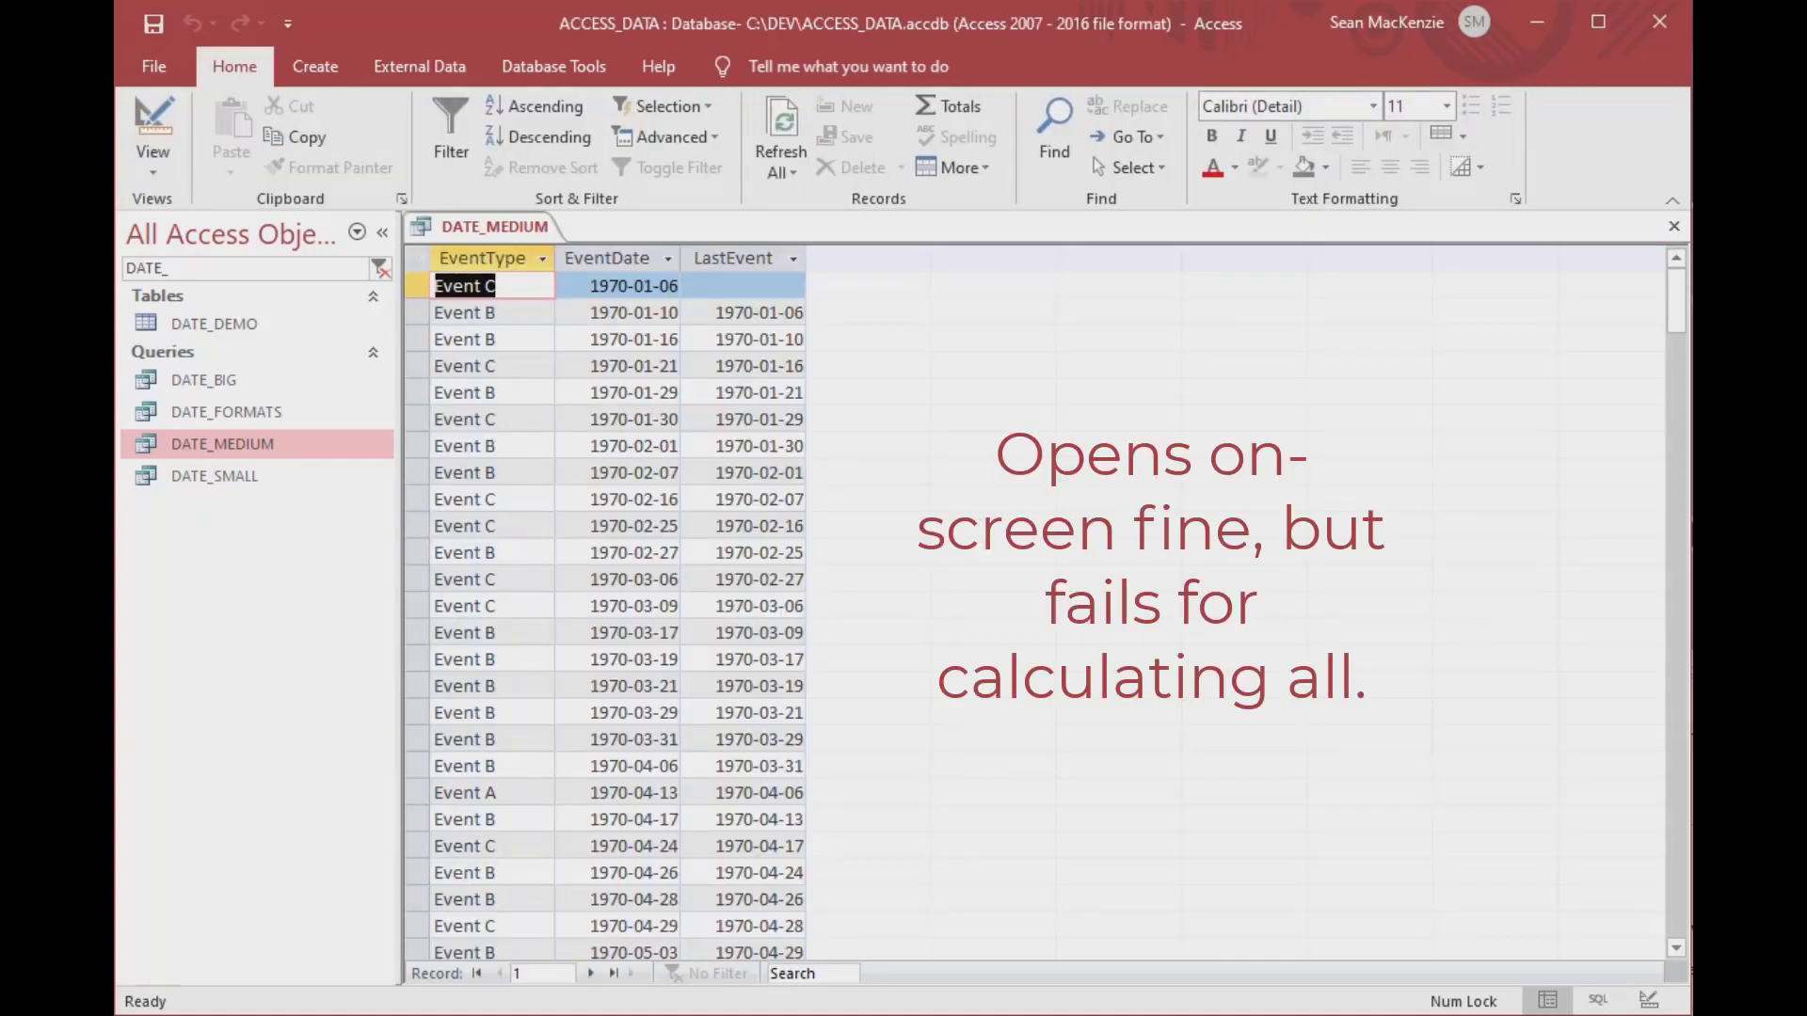
pyautogui.click(1673, 225)
pyautogui.rightClick(188, 456)
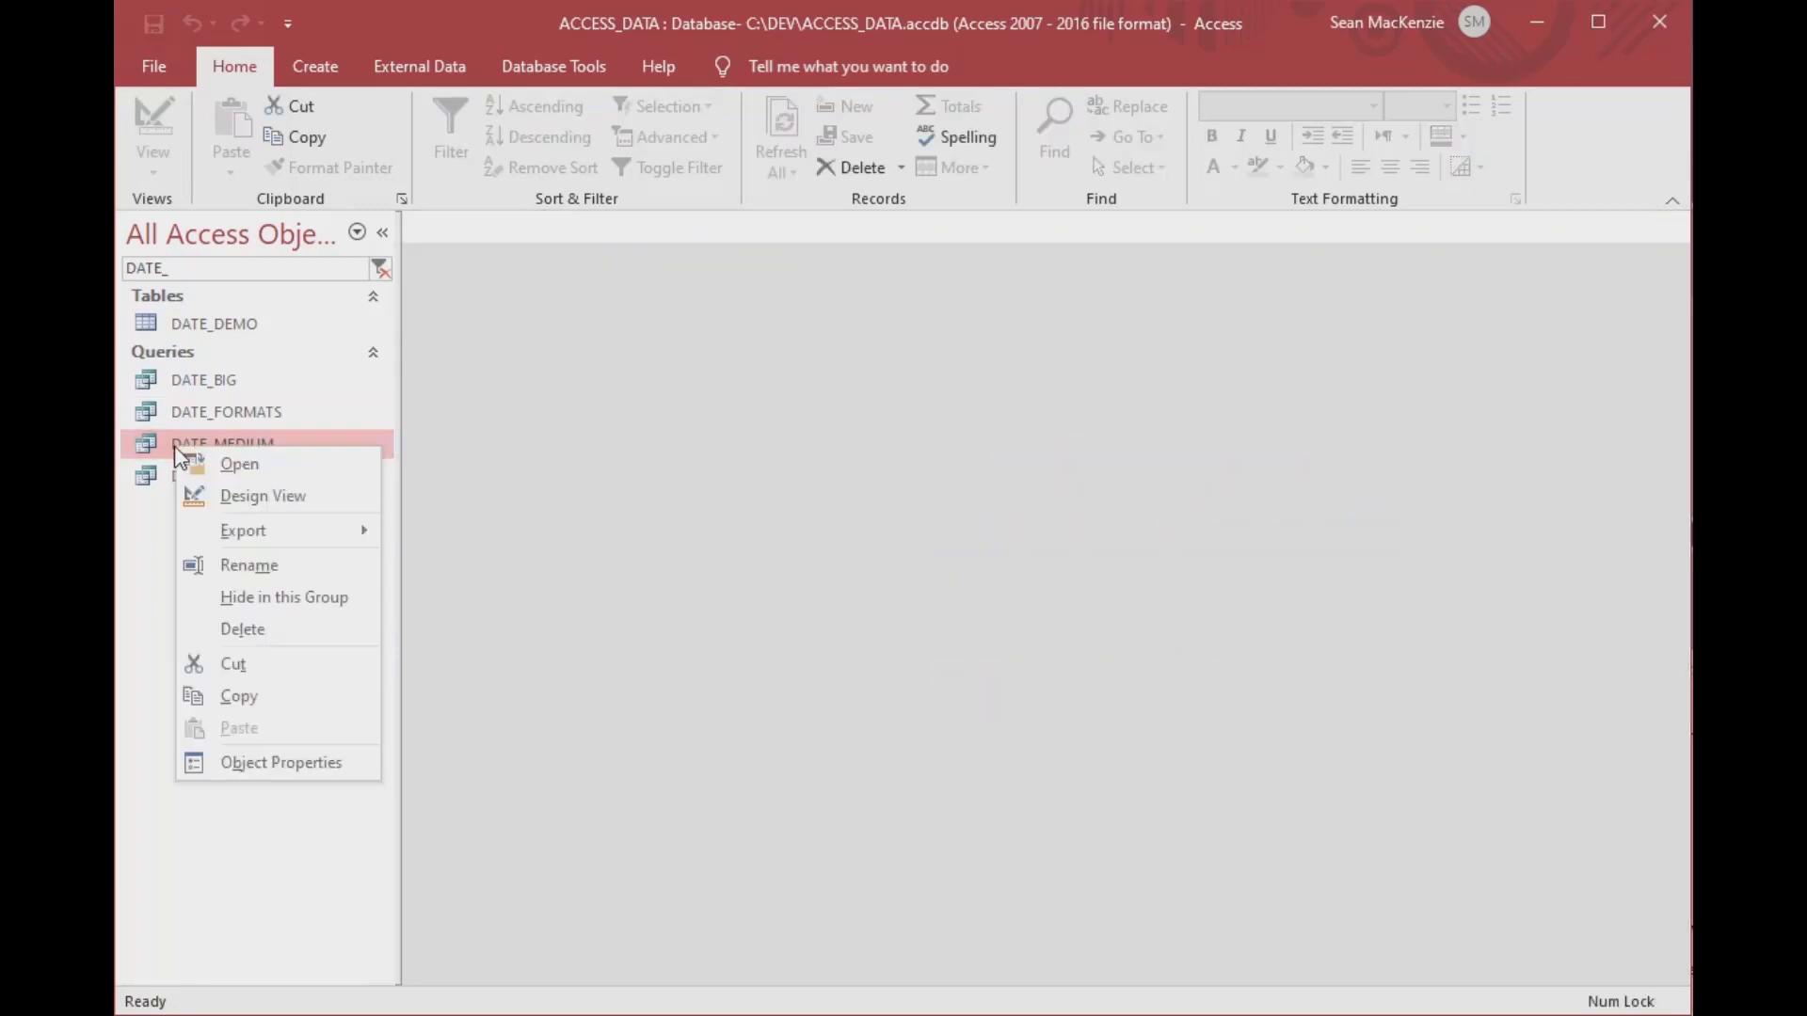
pyautogui.click(235, 495)
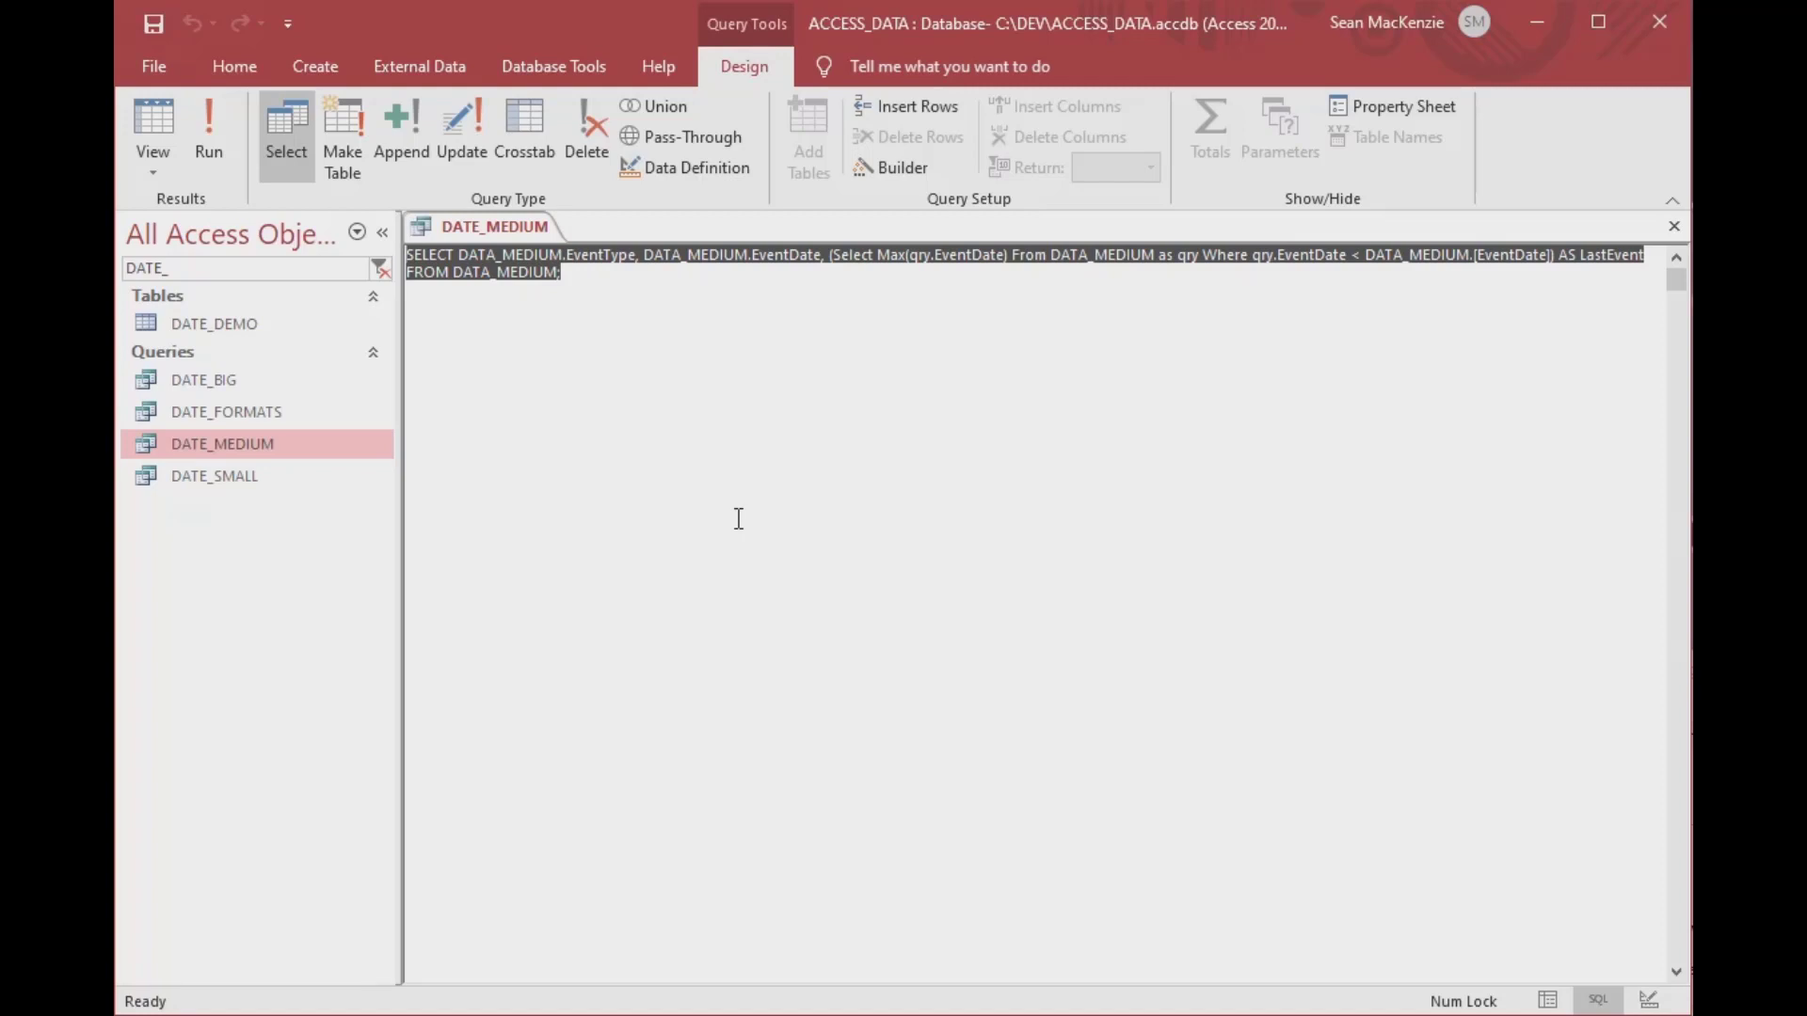
pyautogui.click(157, 158)
pyautogui.click(237, 209)
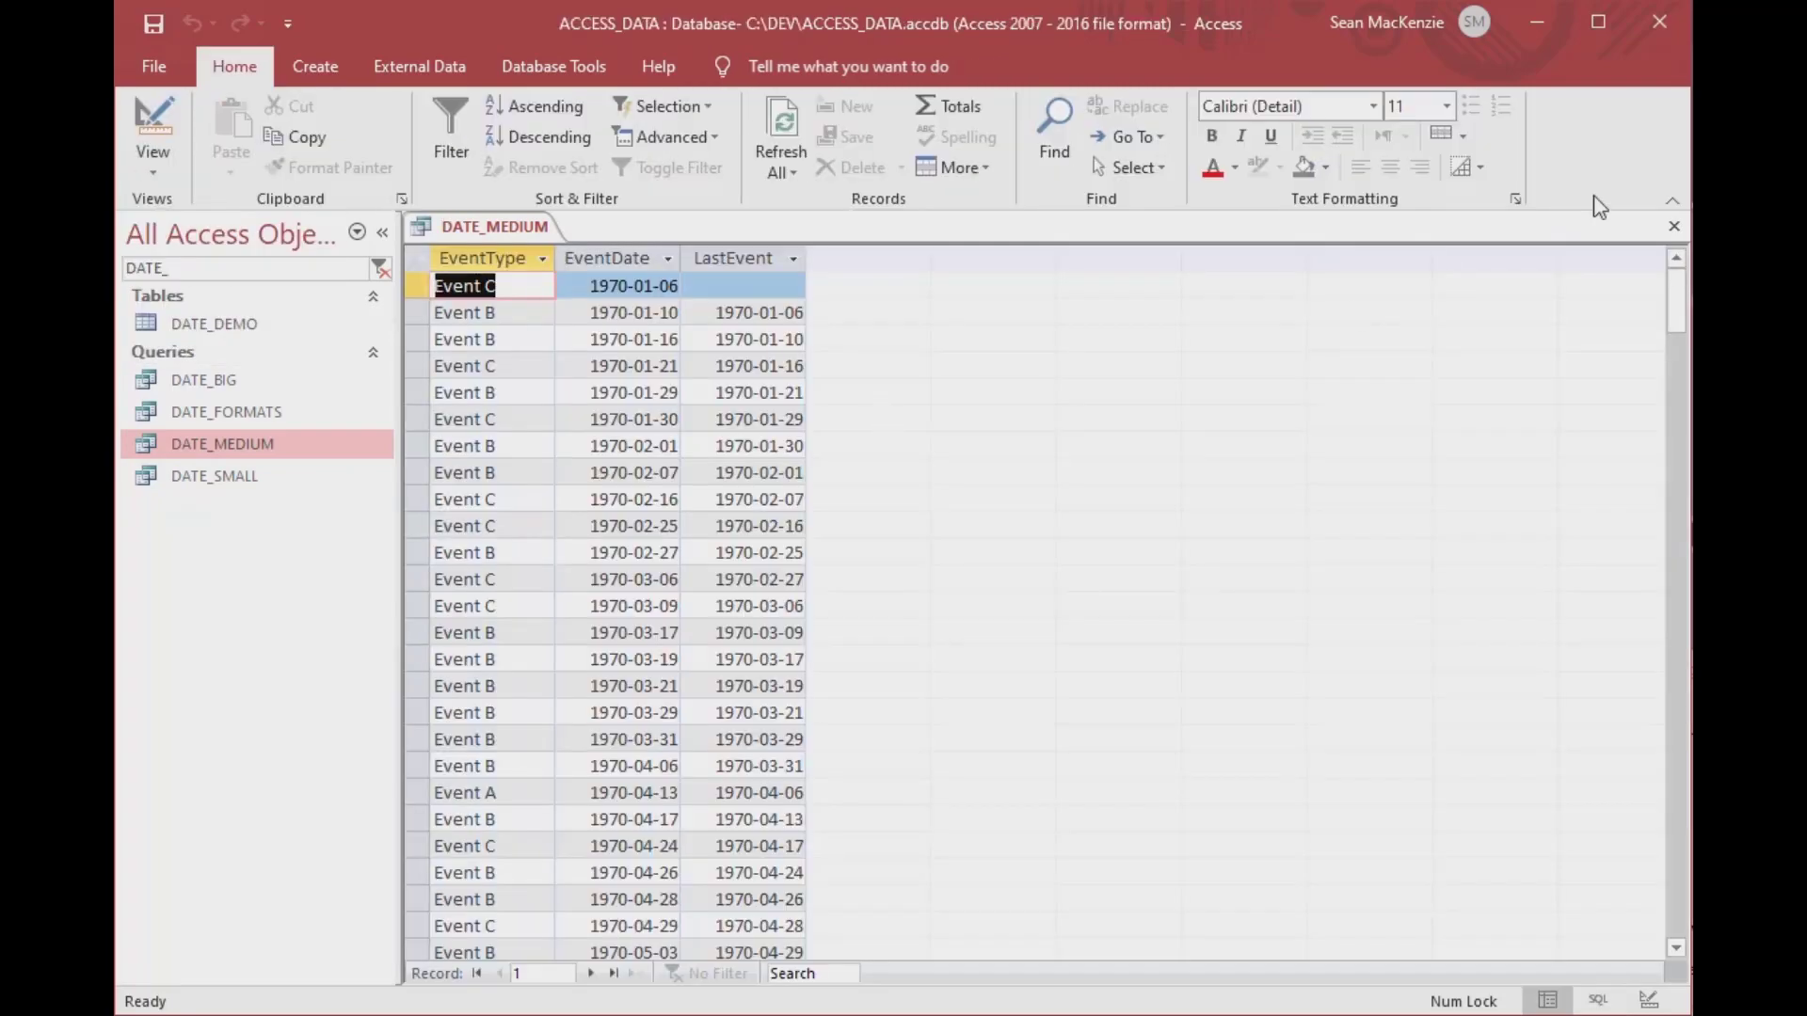
pyautogui.click(1675, 226)
# - Switch to the Visual Basic editor and execute TimeQry "QMAKE_DATA_MEDIUM" as an immediate statement to time the subquery version
pyautogui.hotkey('alt', 'F11')
pyautogui.hotkey('ctrl', 'g')
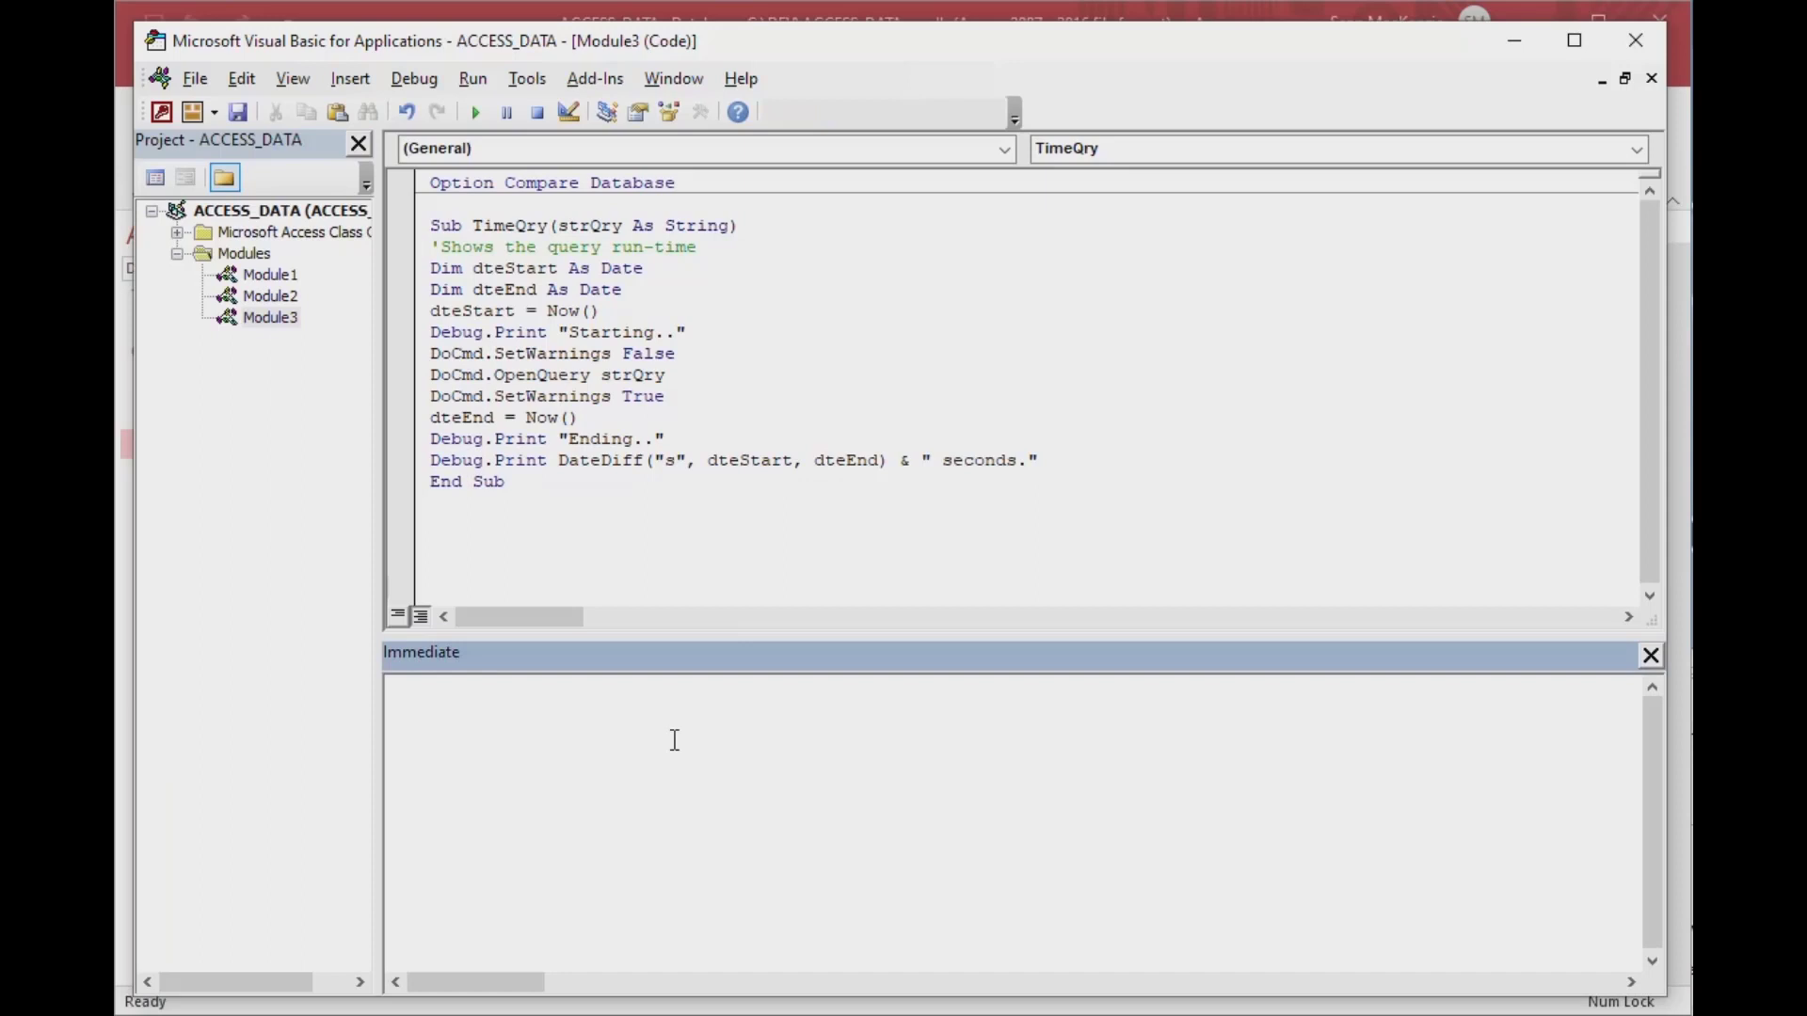
pyautogui.write('TimeQry')
pyautogui.write('"')
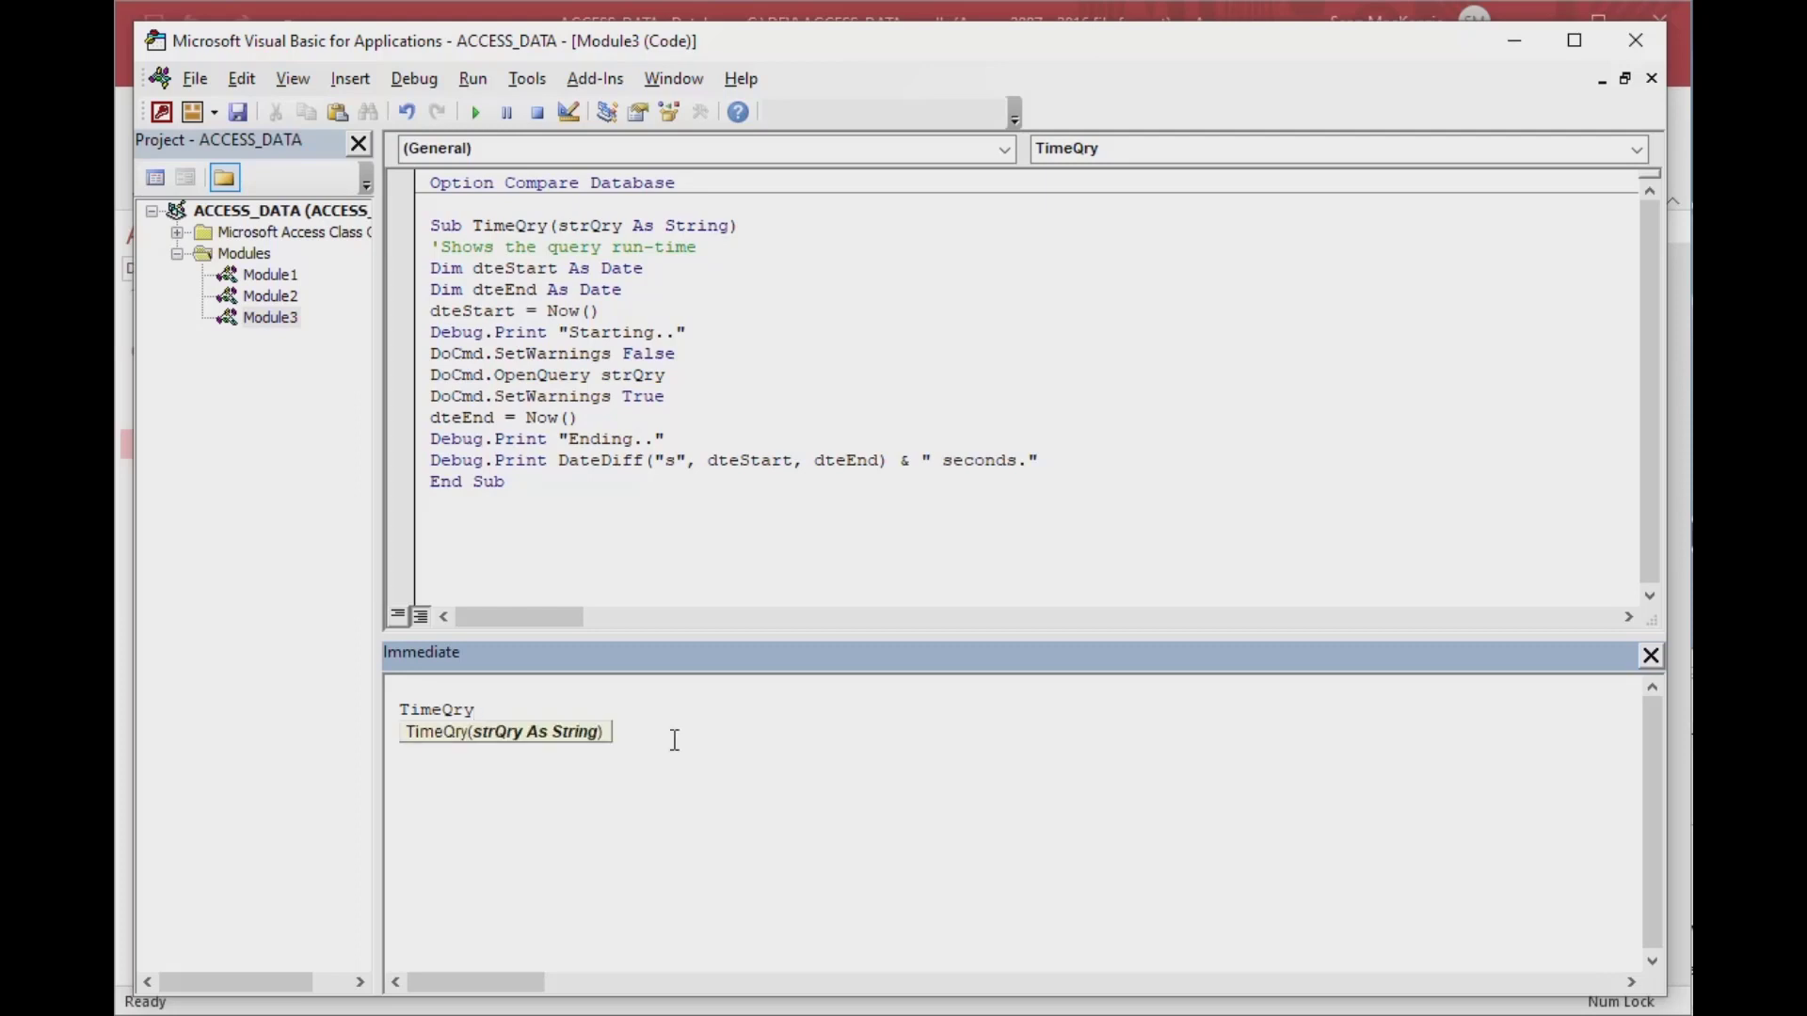
pyautogui.write('q')
pyautogui.press('BackSpace')
pyautogui.press('capslock')
pyautogui.write('QMAKE_DATA')
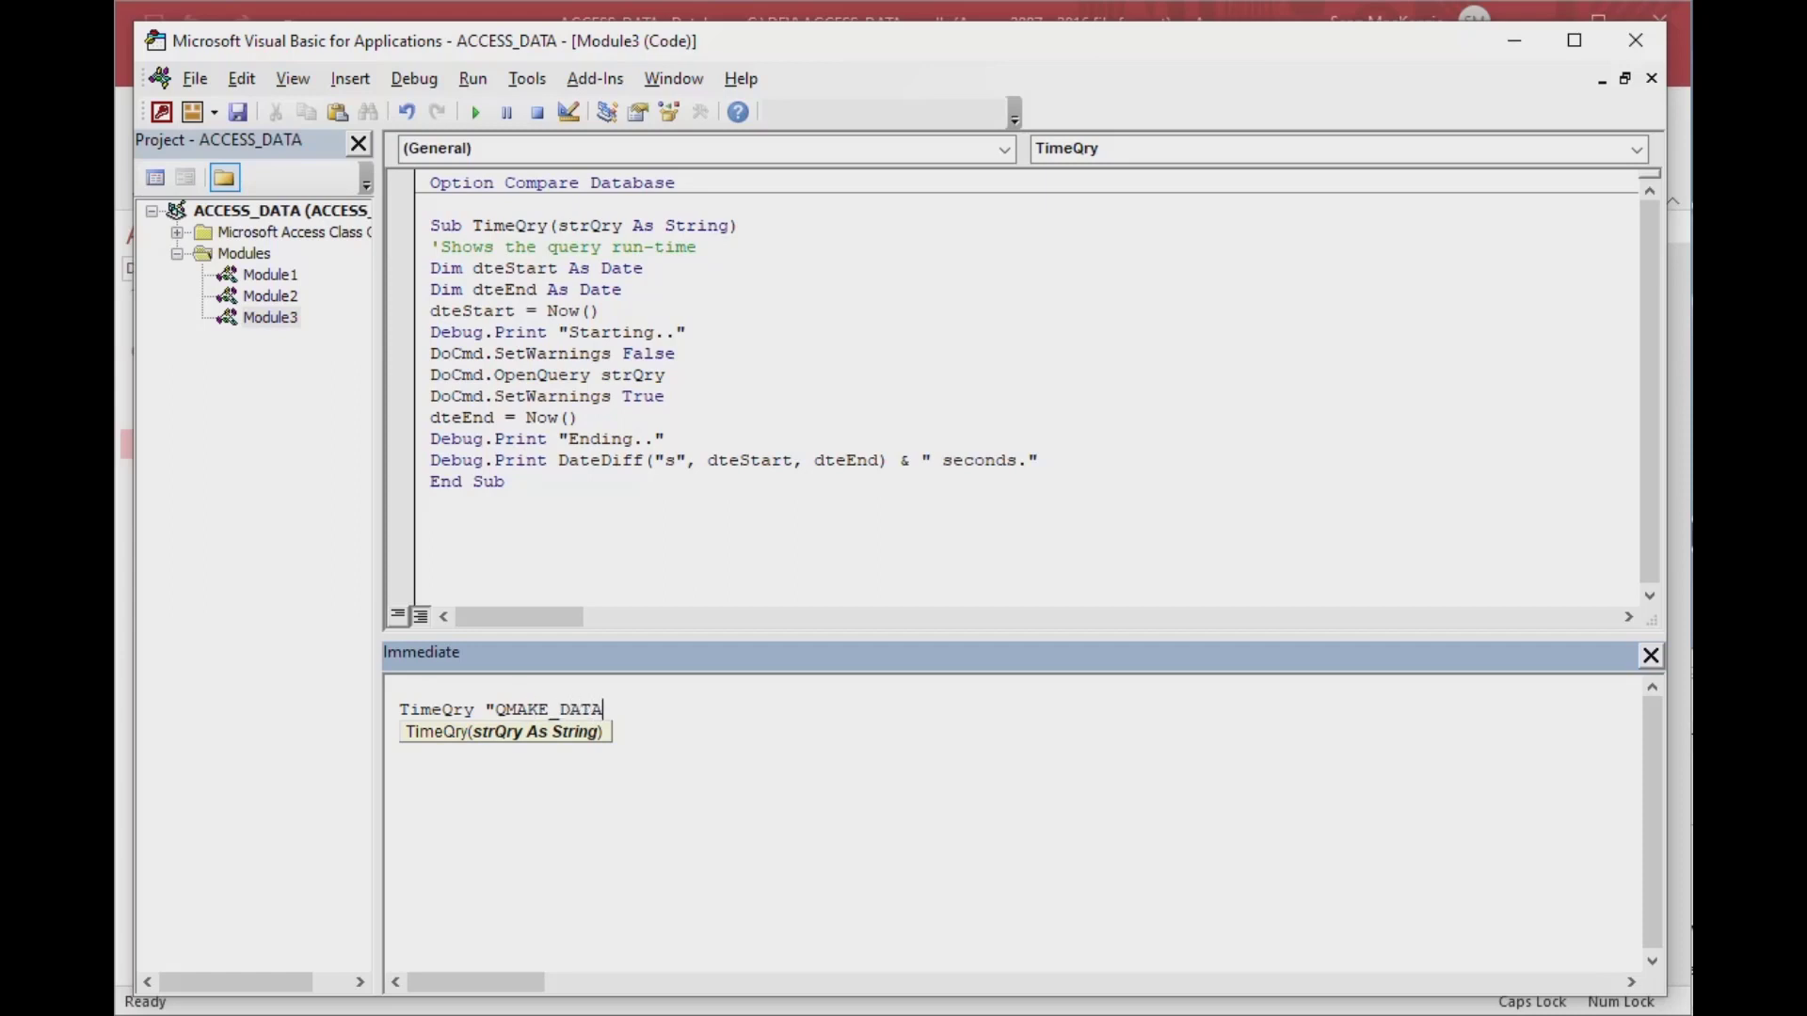
pyautogui.write('_MEDIUM"')
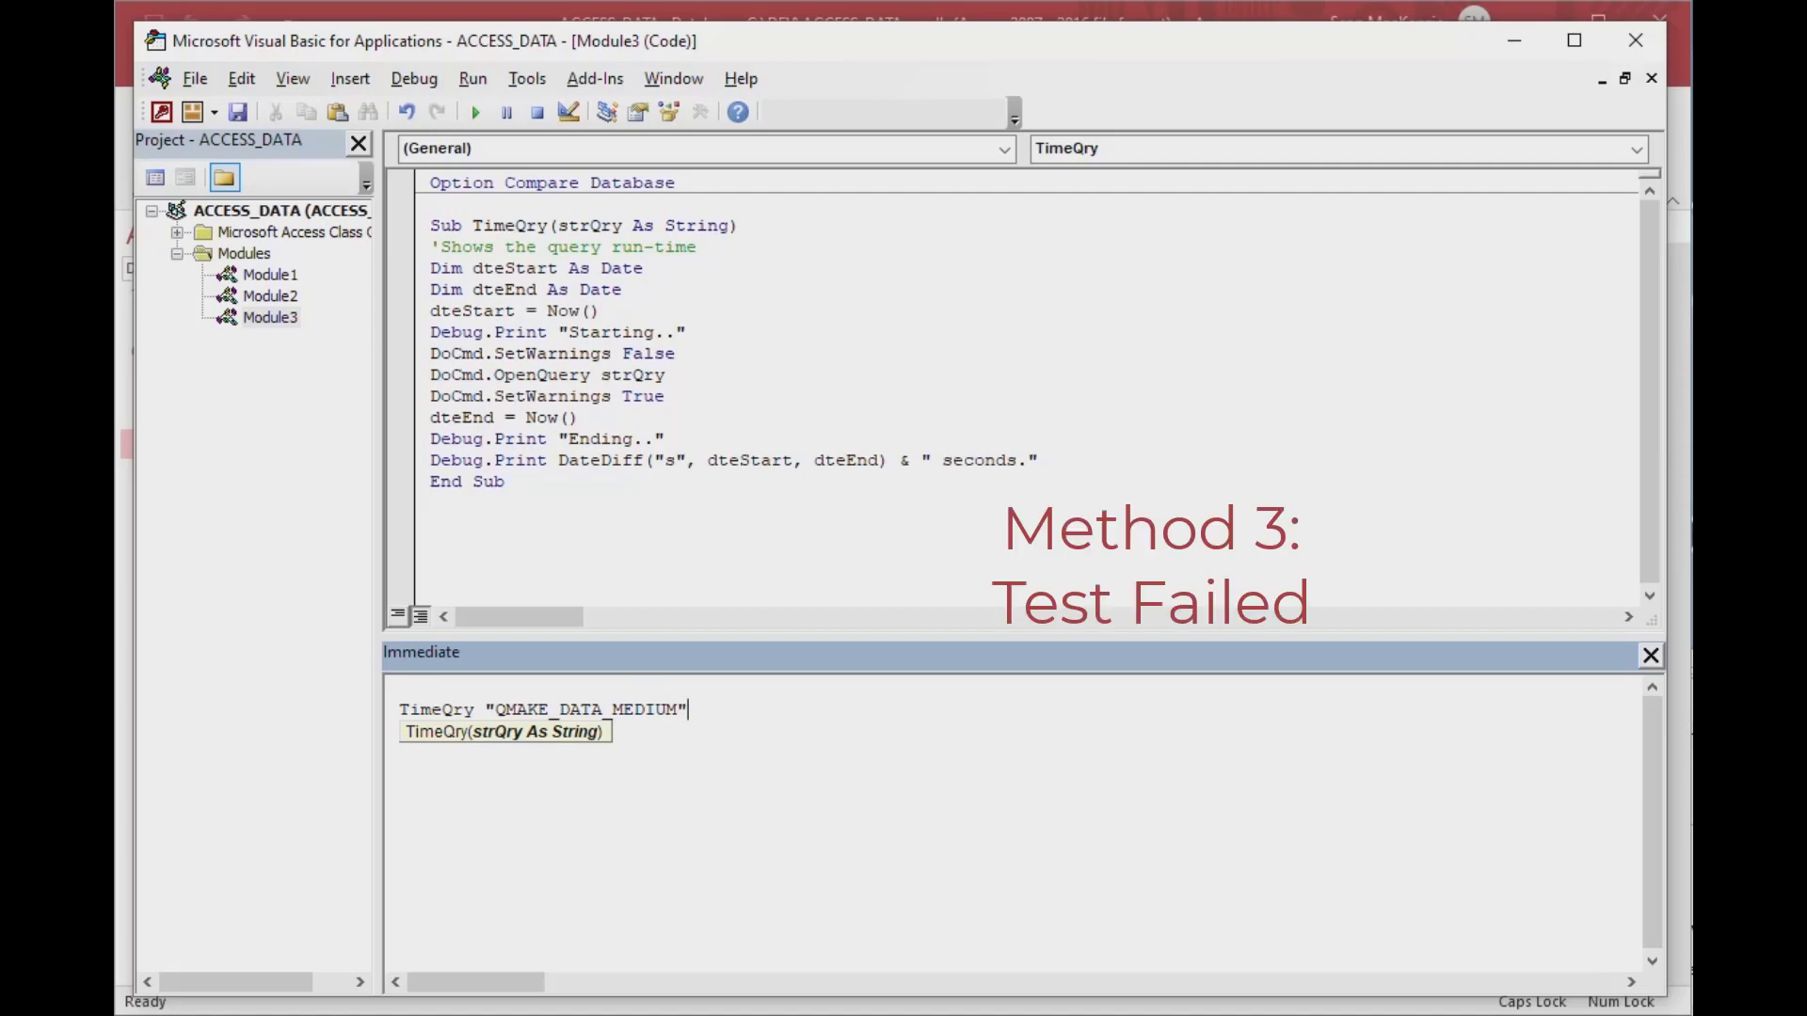
pyautogui.press('Return')
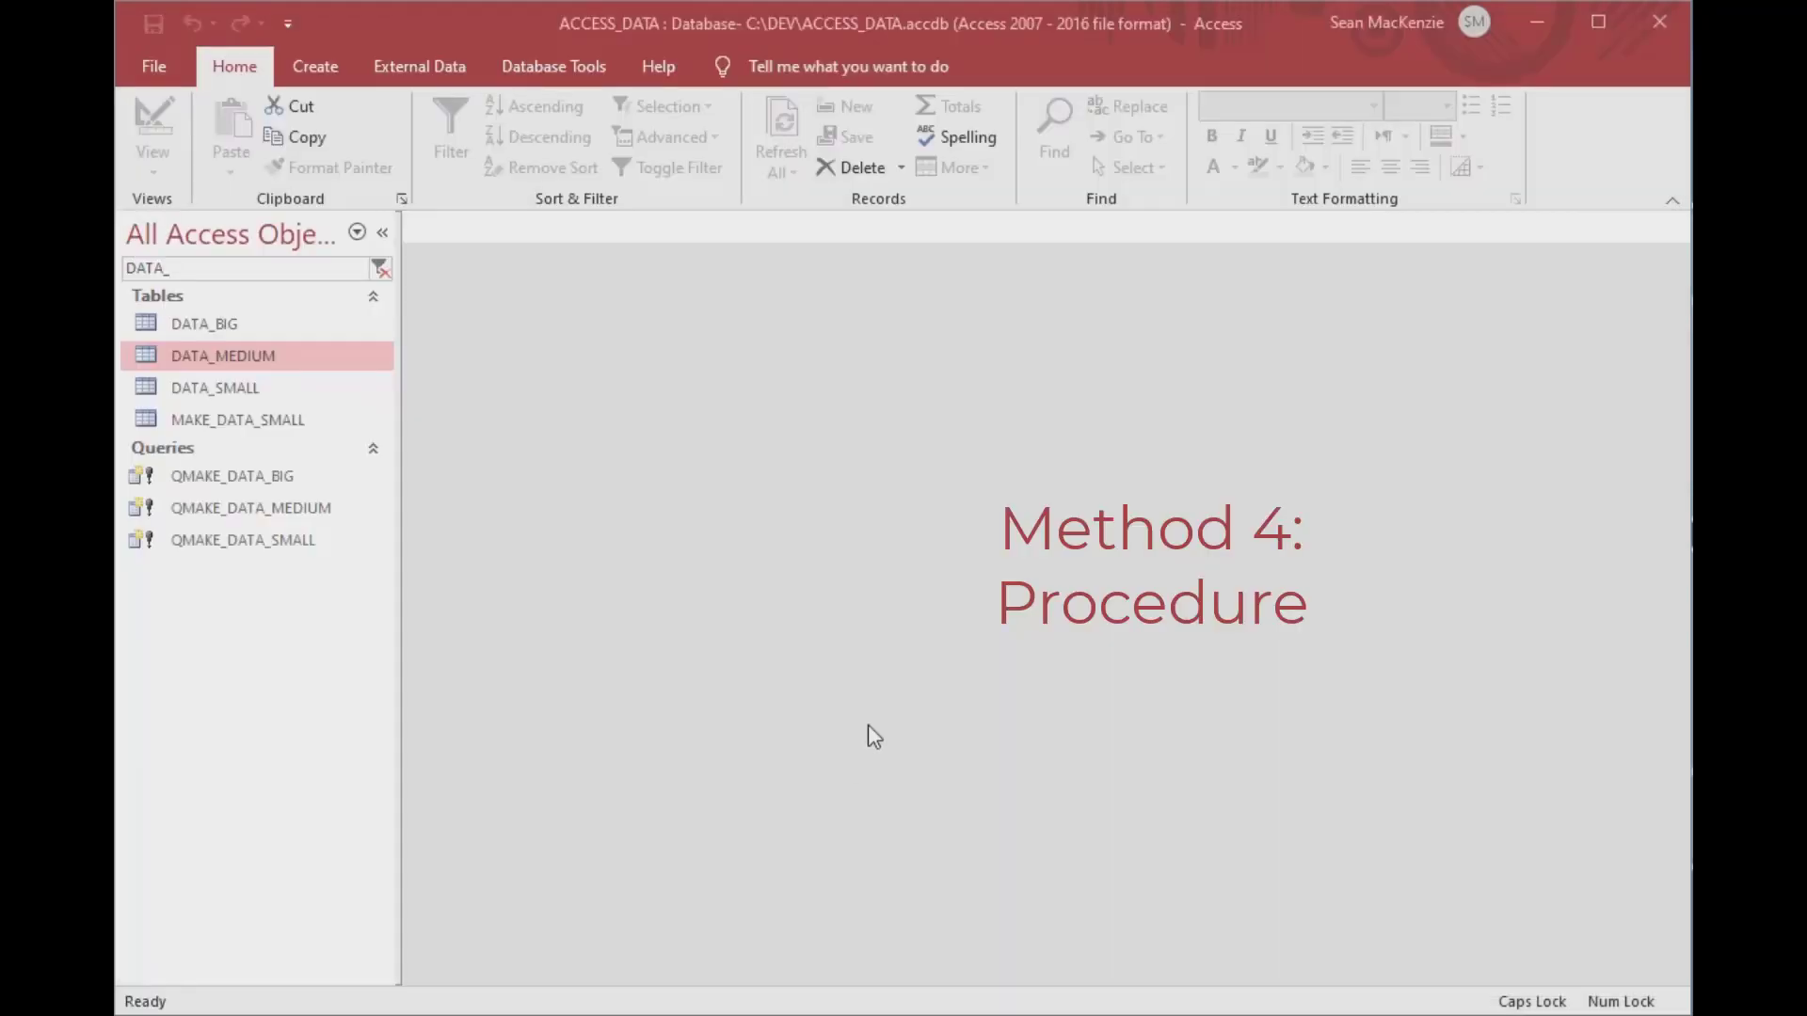
# - Open the DATA_MEDIUM table's design and add a field named LastEvent below EventDate
pyautogui.rightClick(150, 356)
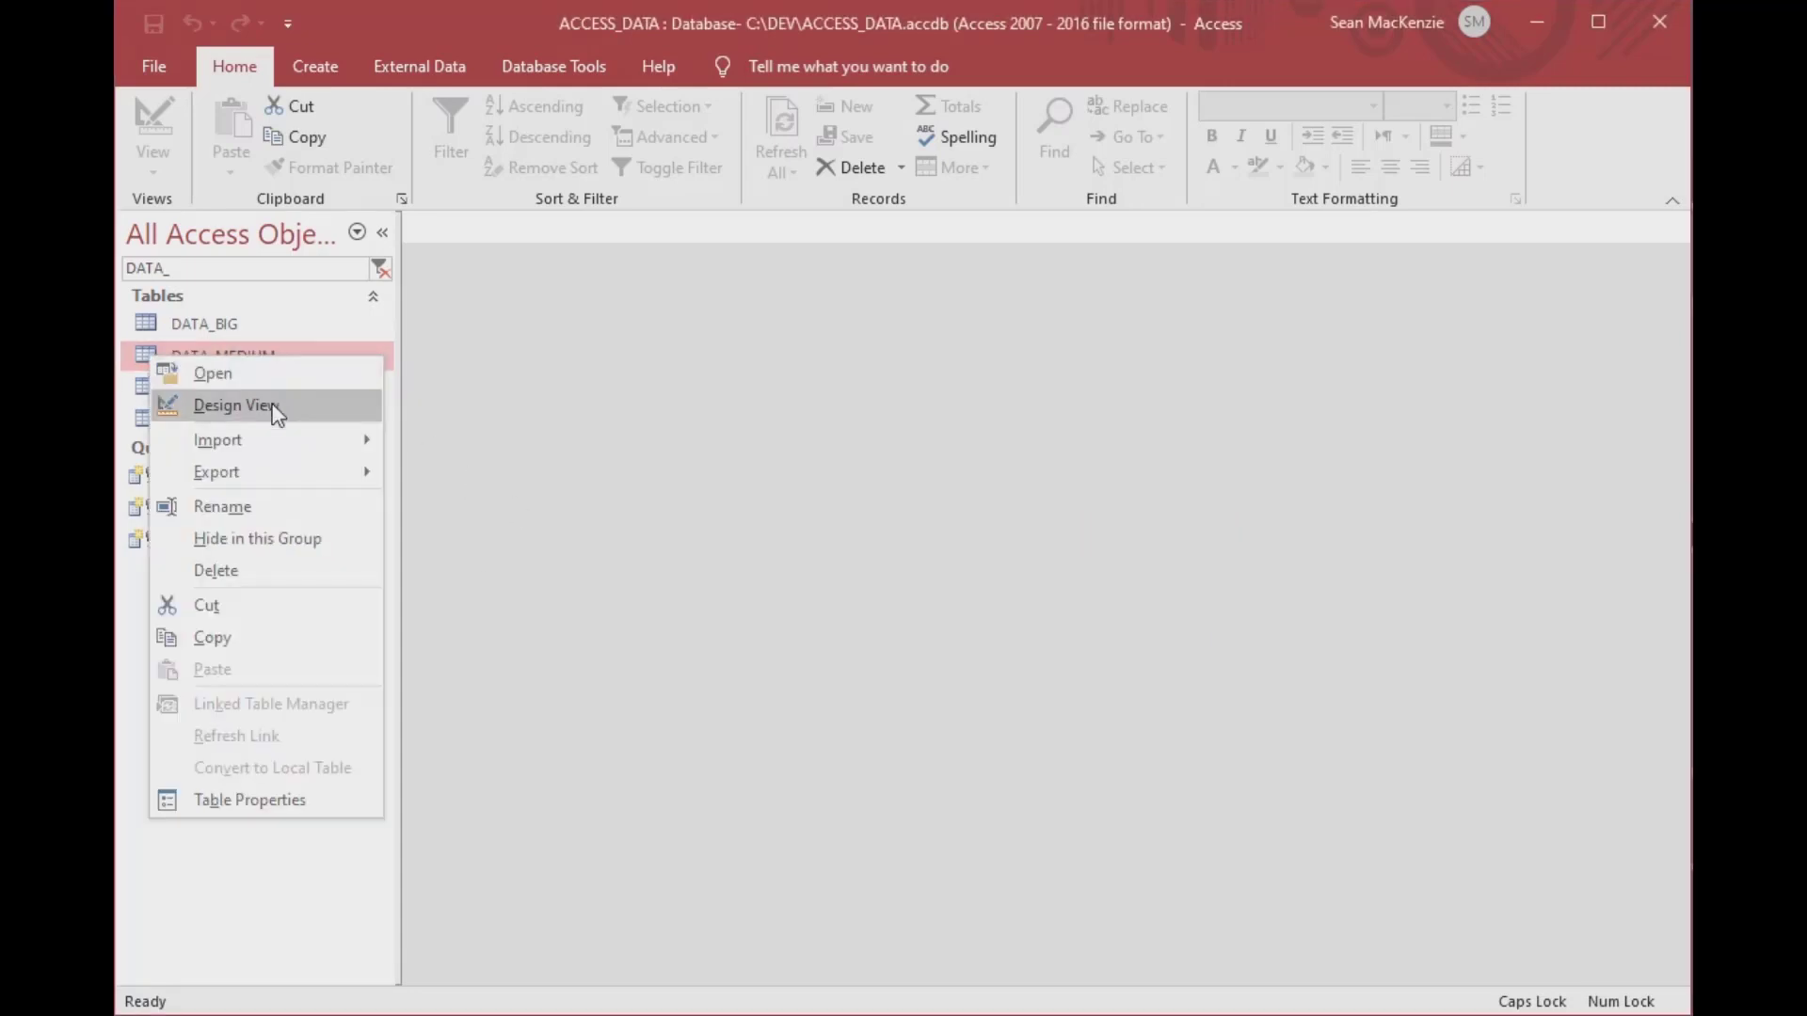
pyautogui.click(235, 404)
pyautogui.click(490, 356)
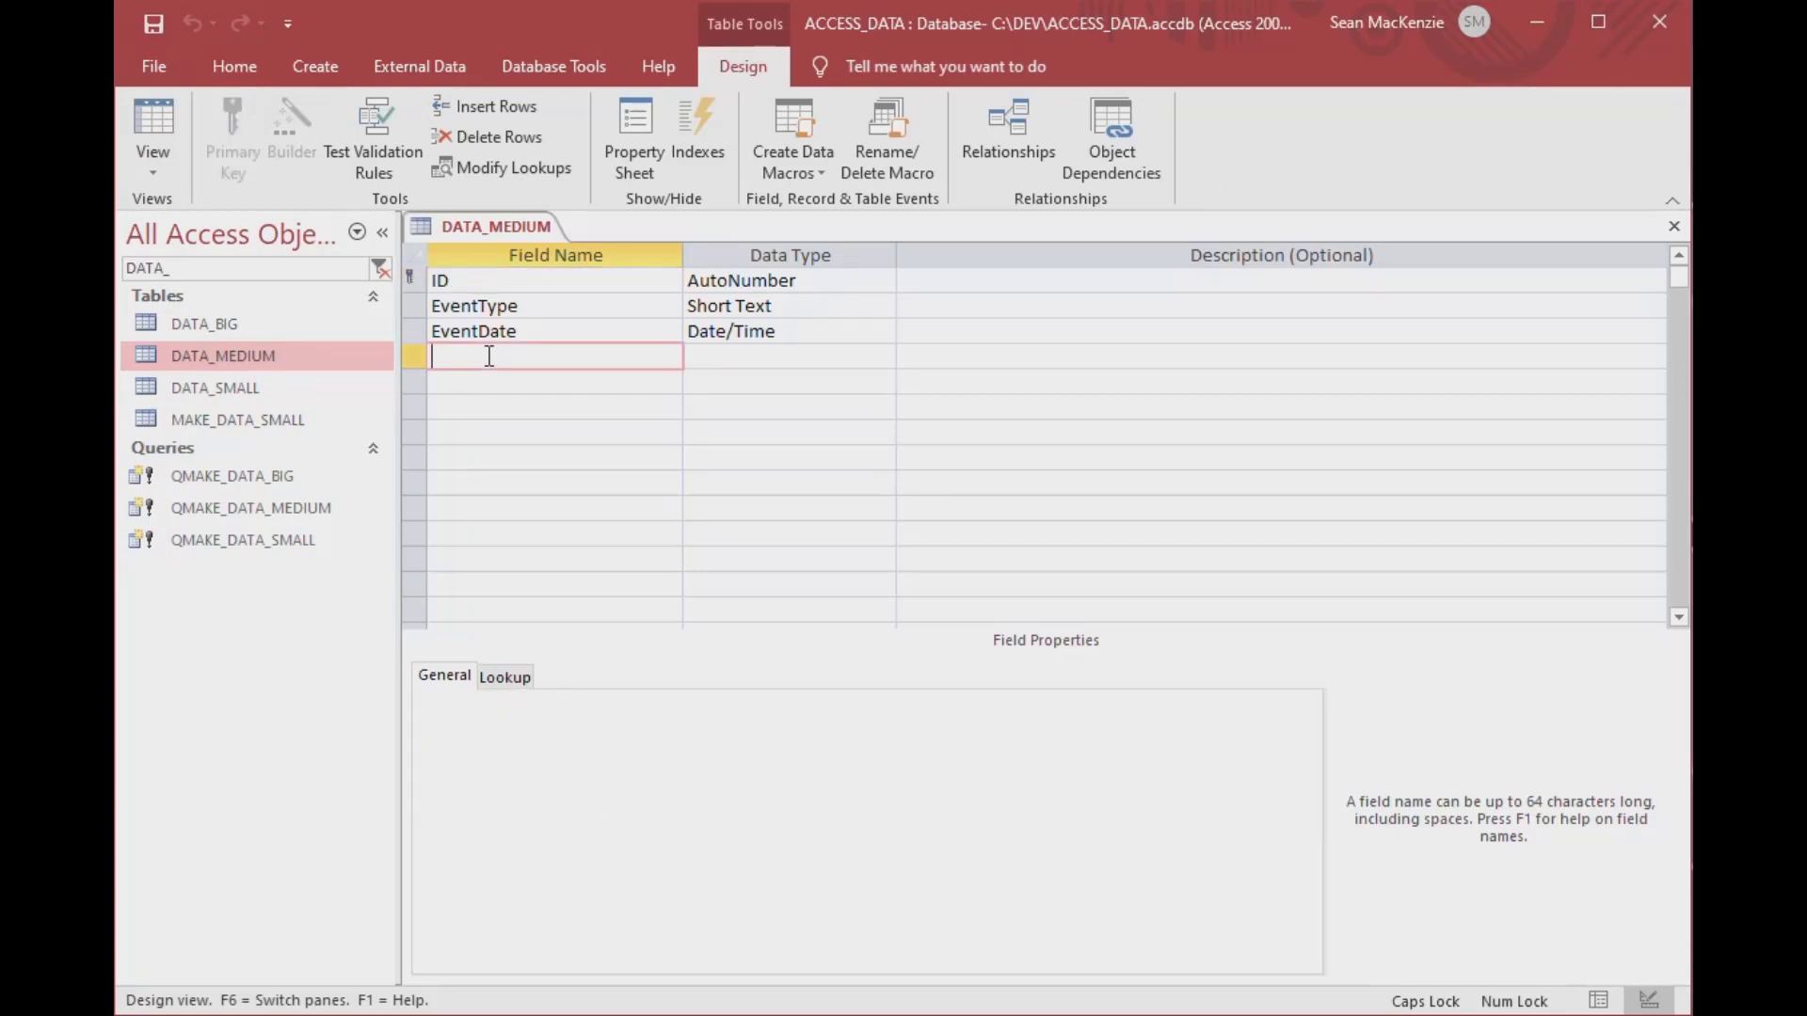
pyautogui.write('lAS')
pyautogui.press('BackSpace')
pyautogui.press('BackSpace')
pyautogui.press('BackSpace')
pyautogui.press('capslock')
pyautogui.write('LastEvent')
pyautogui.press('Tab')
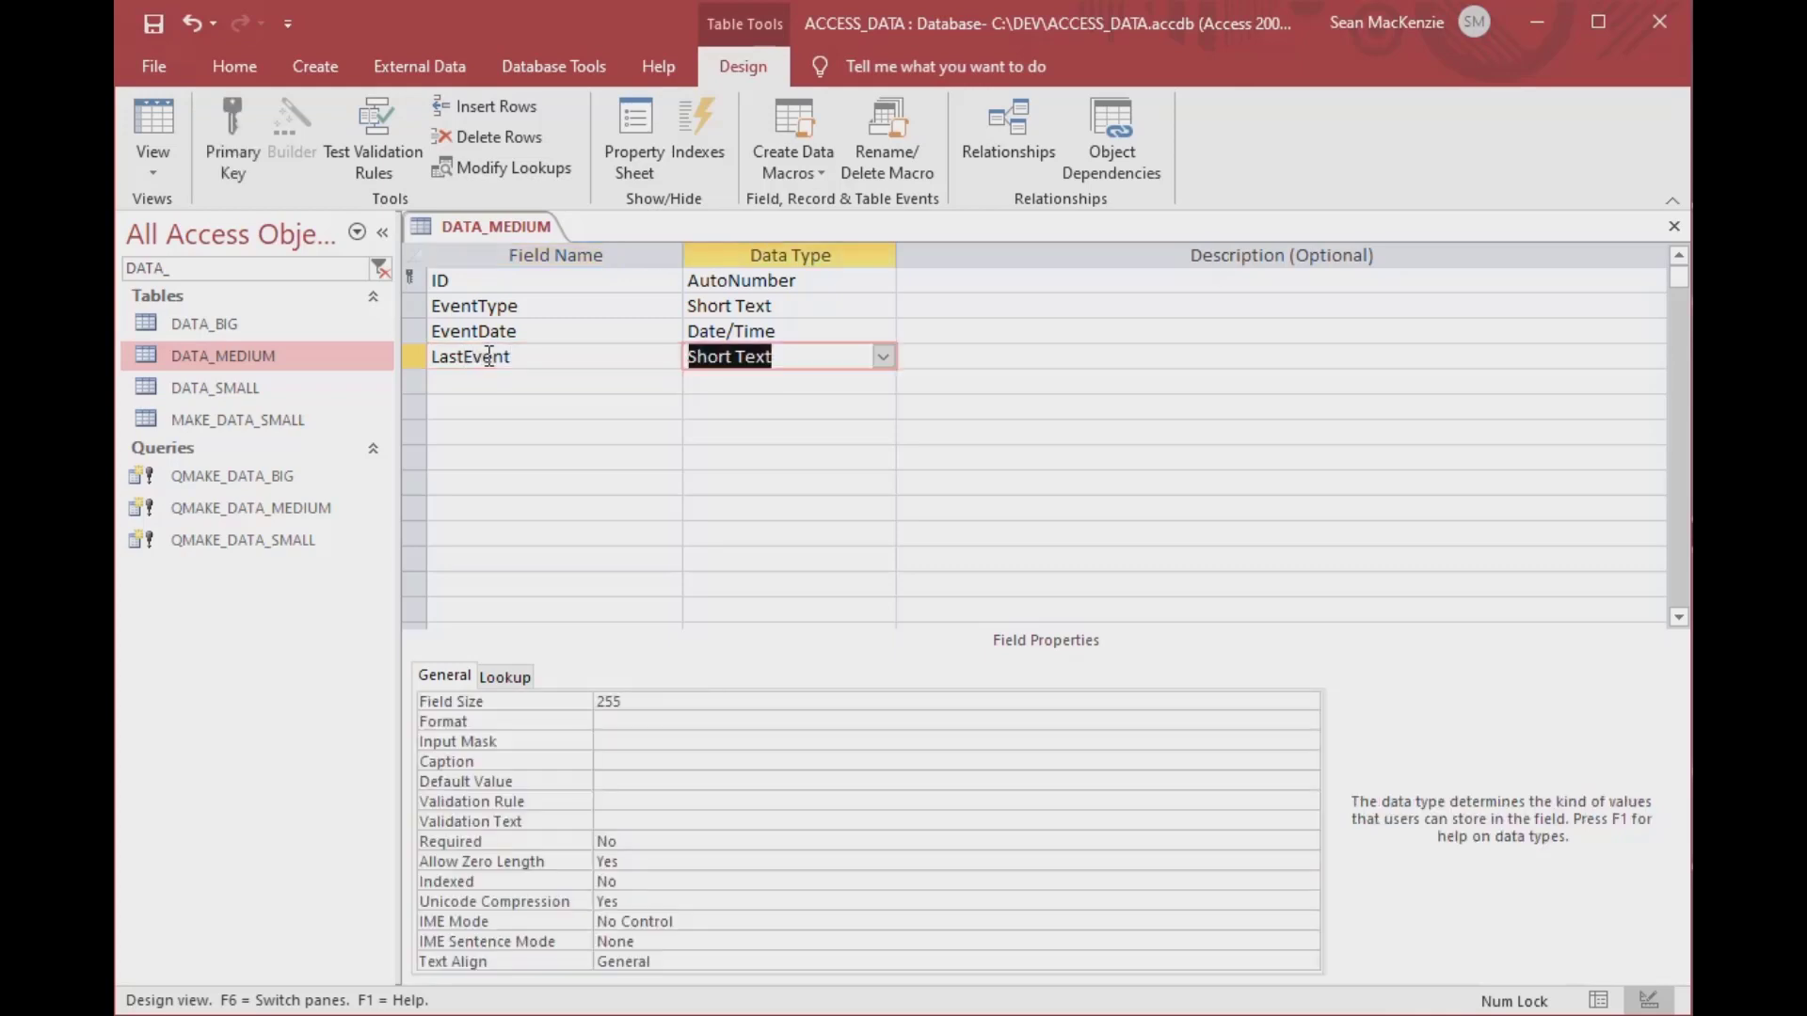
# - Set the LastEvent field's data type to Date/Time, then save and close the table design
pyautogui.write('date/Time')
pyautogui.press('Tab')
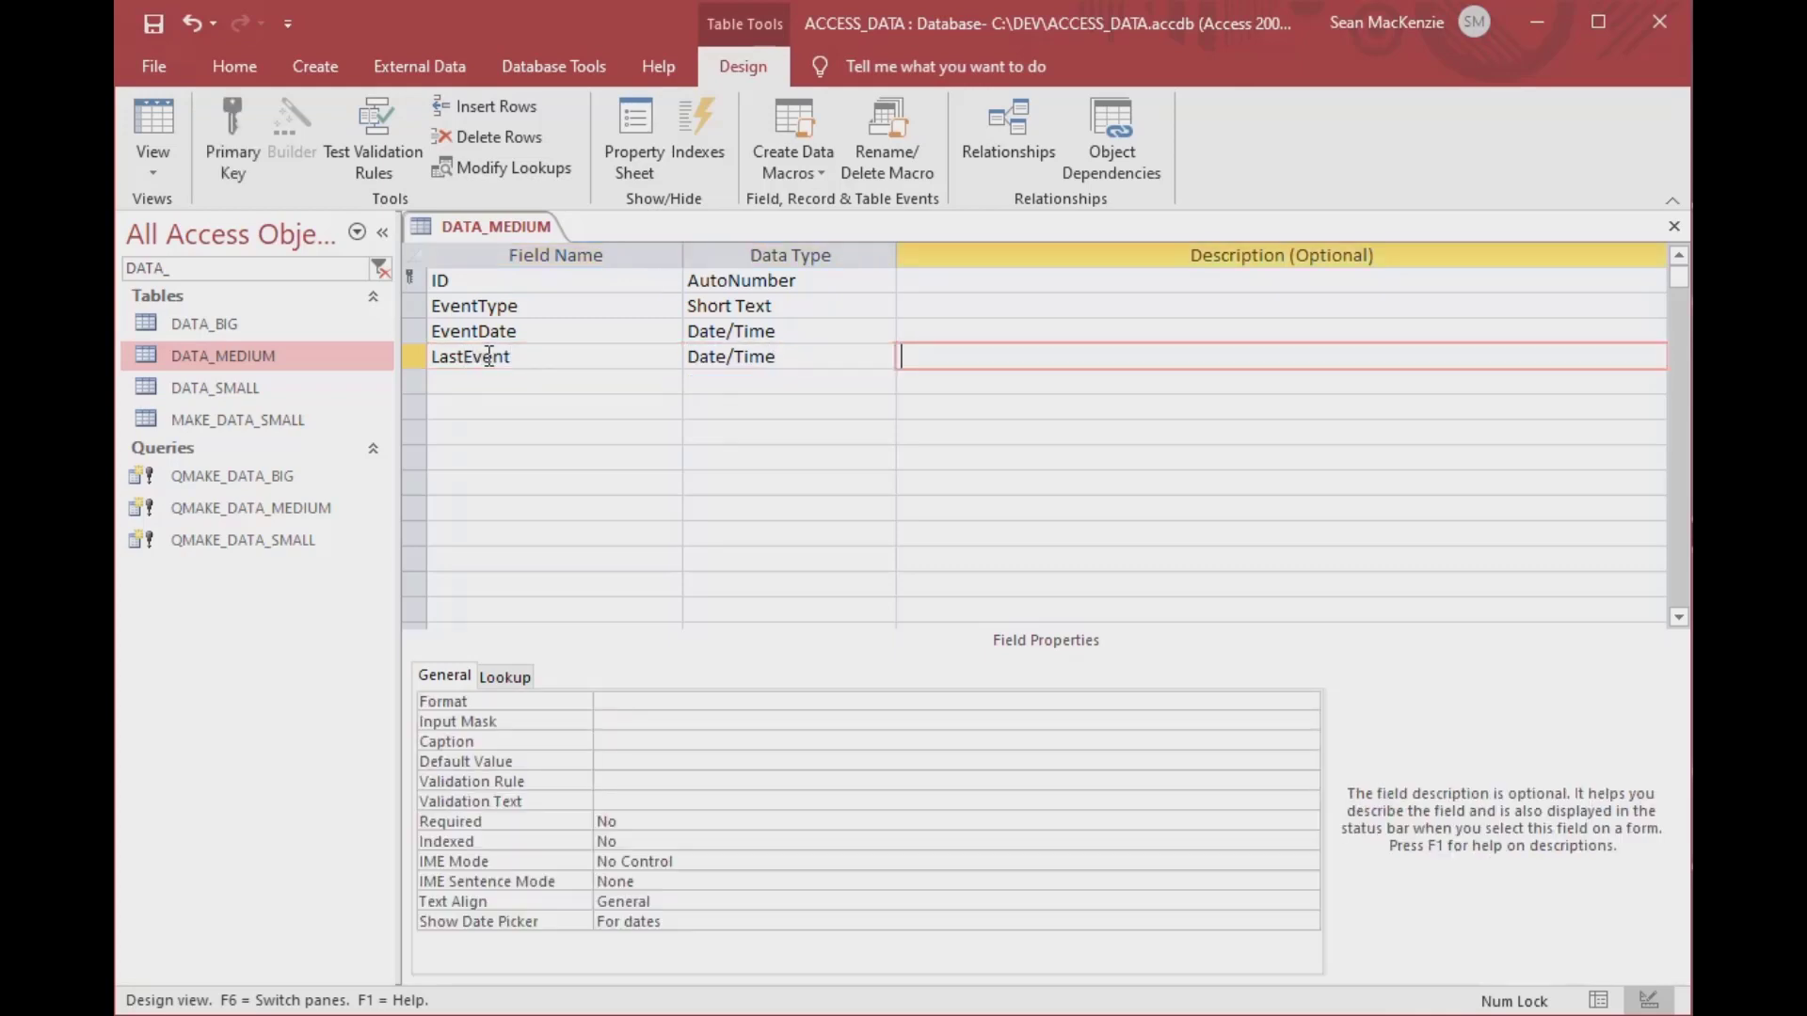
pyautogui.press('Tab')
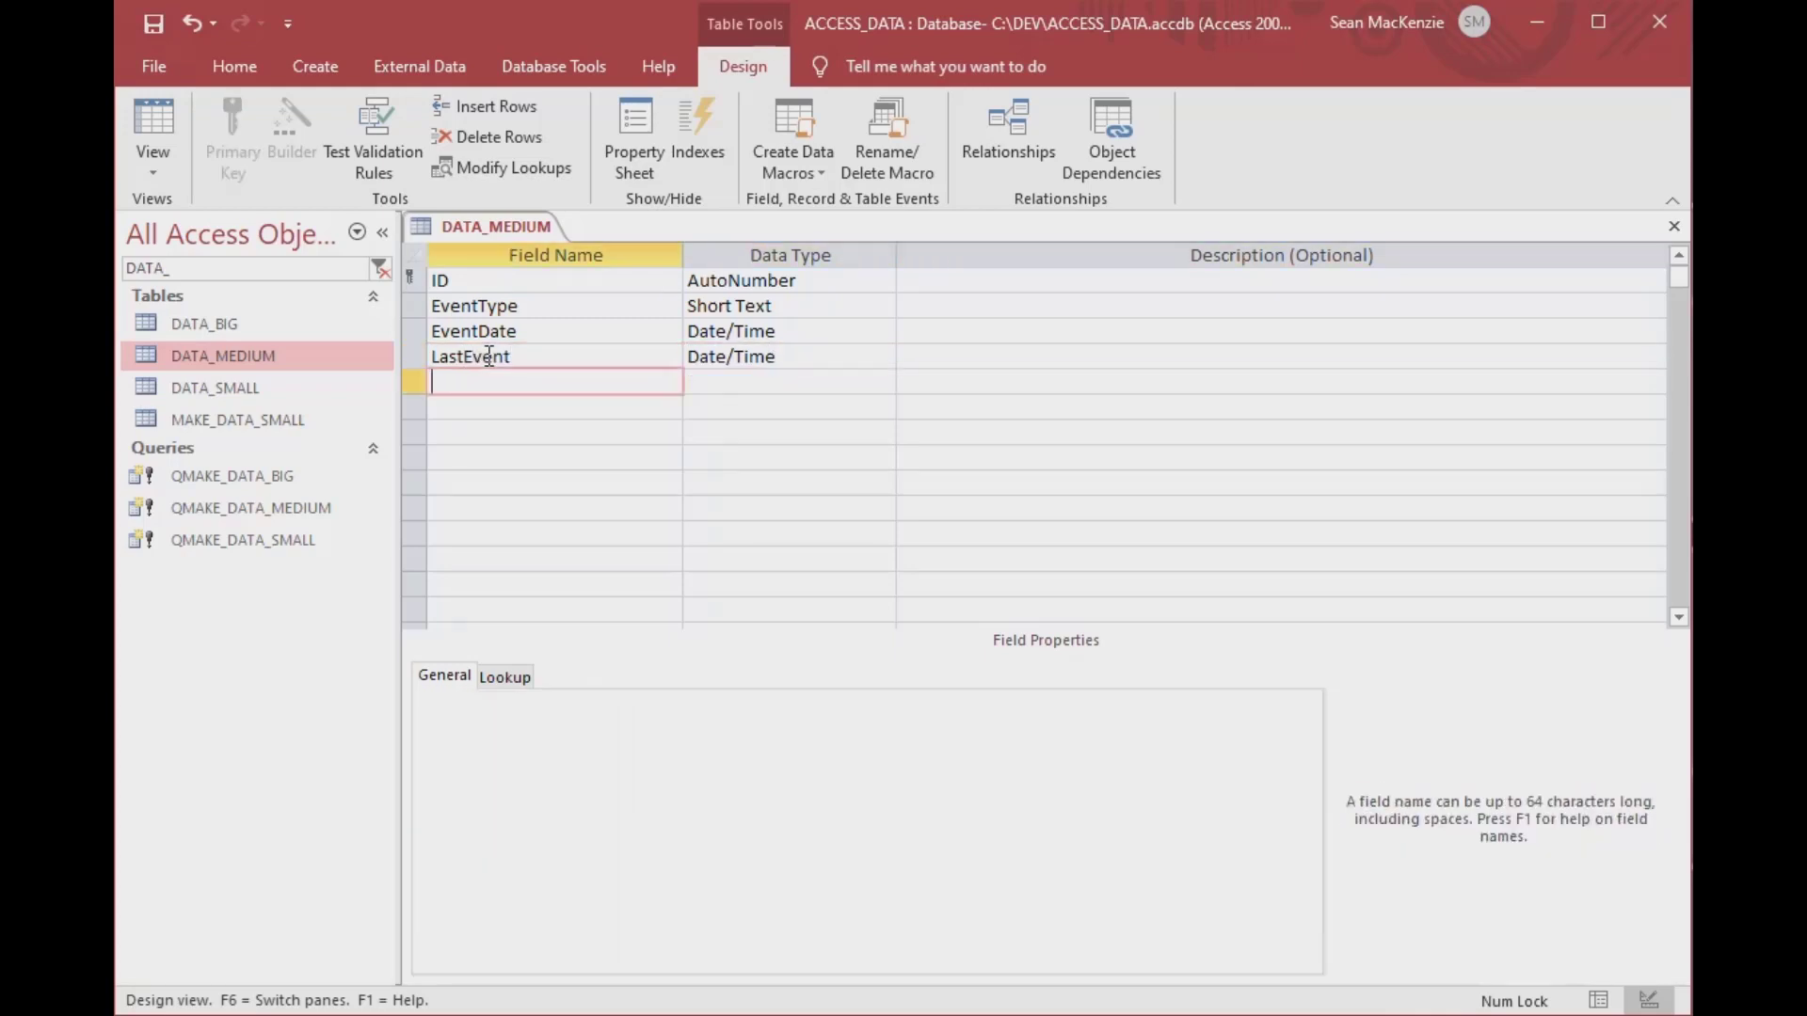
pyautogui.click(1673, 225)
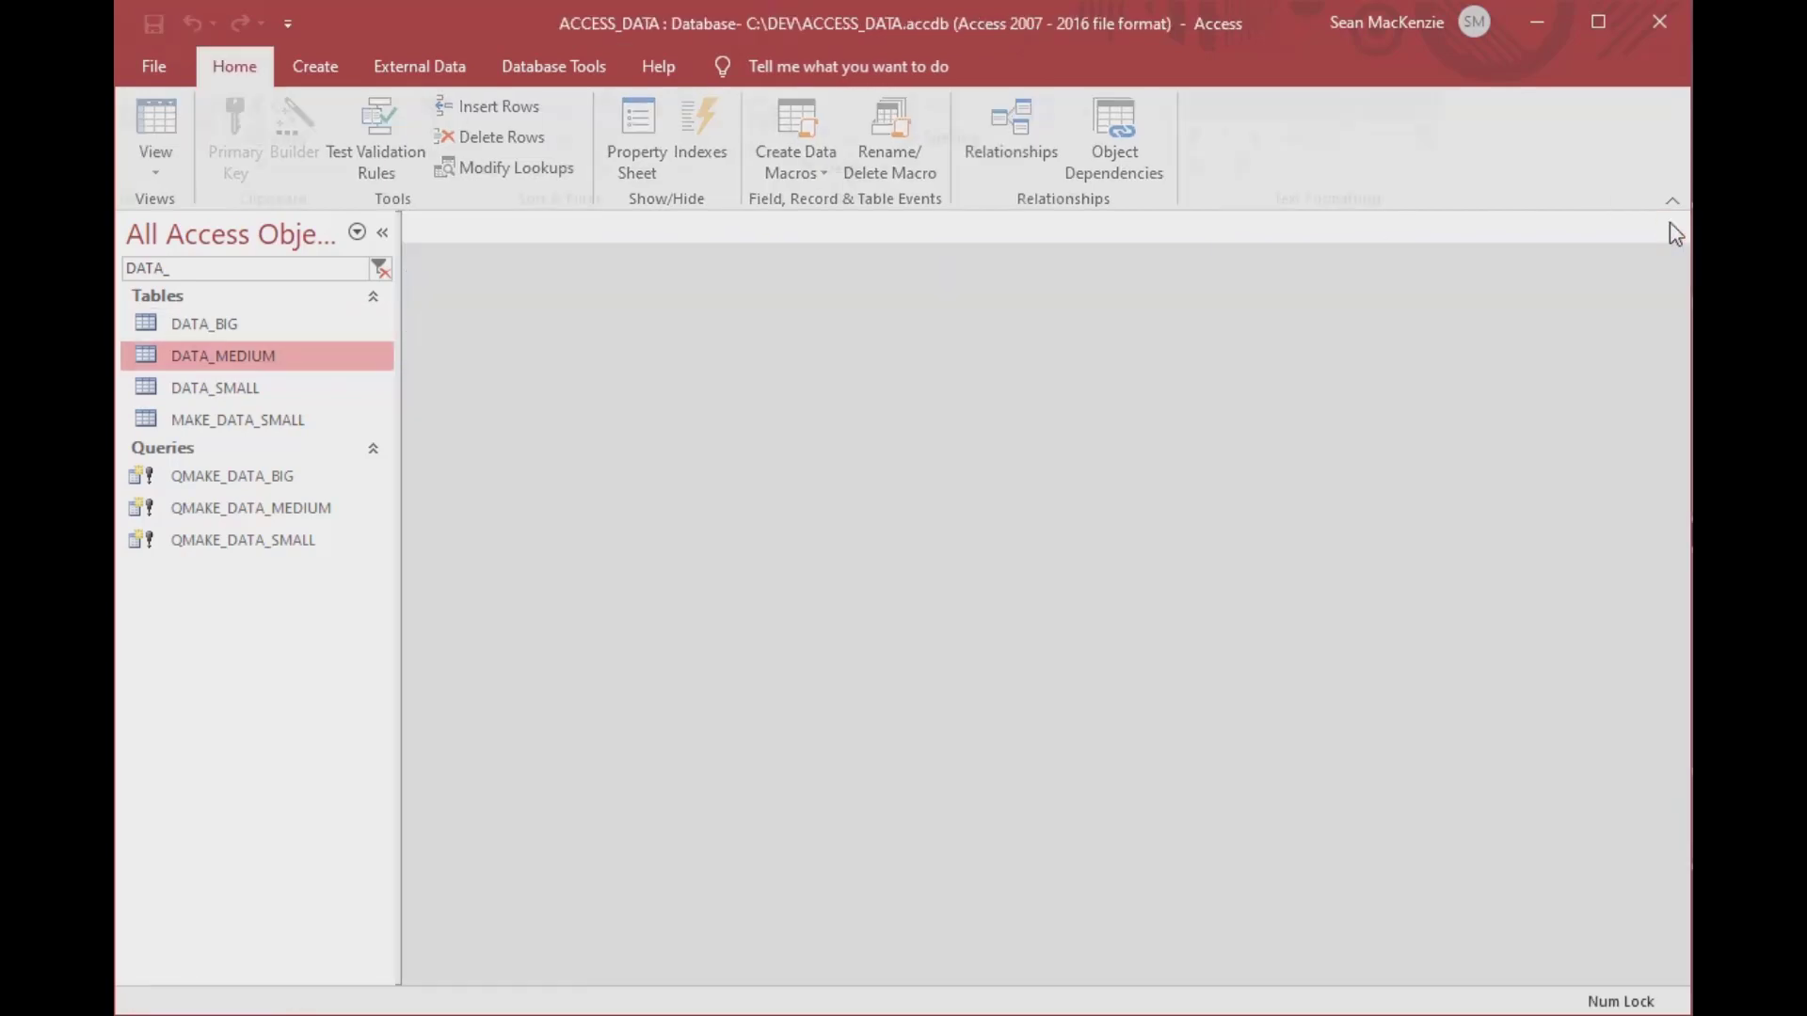
# - Open the DATA_MEDIUM table's records to check the LastEvent column, and close the table
pyautogui.doubleClick(141, 356)
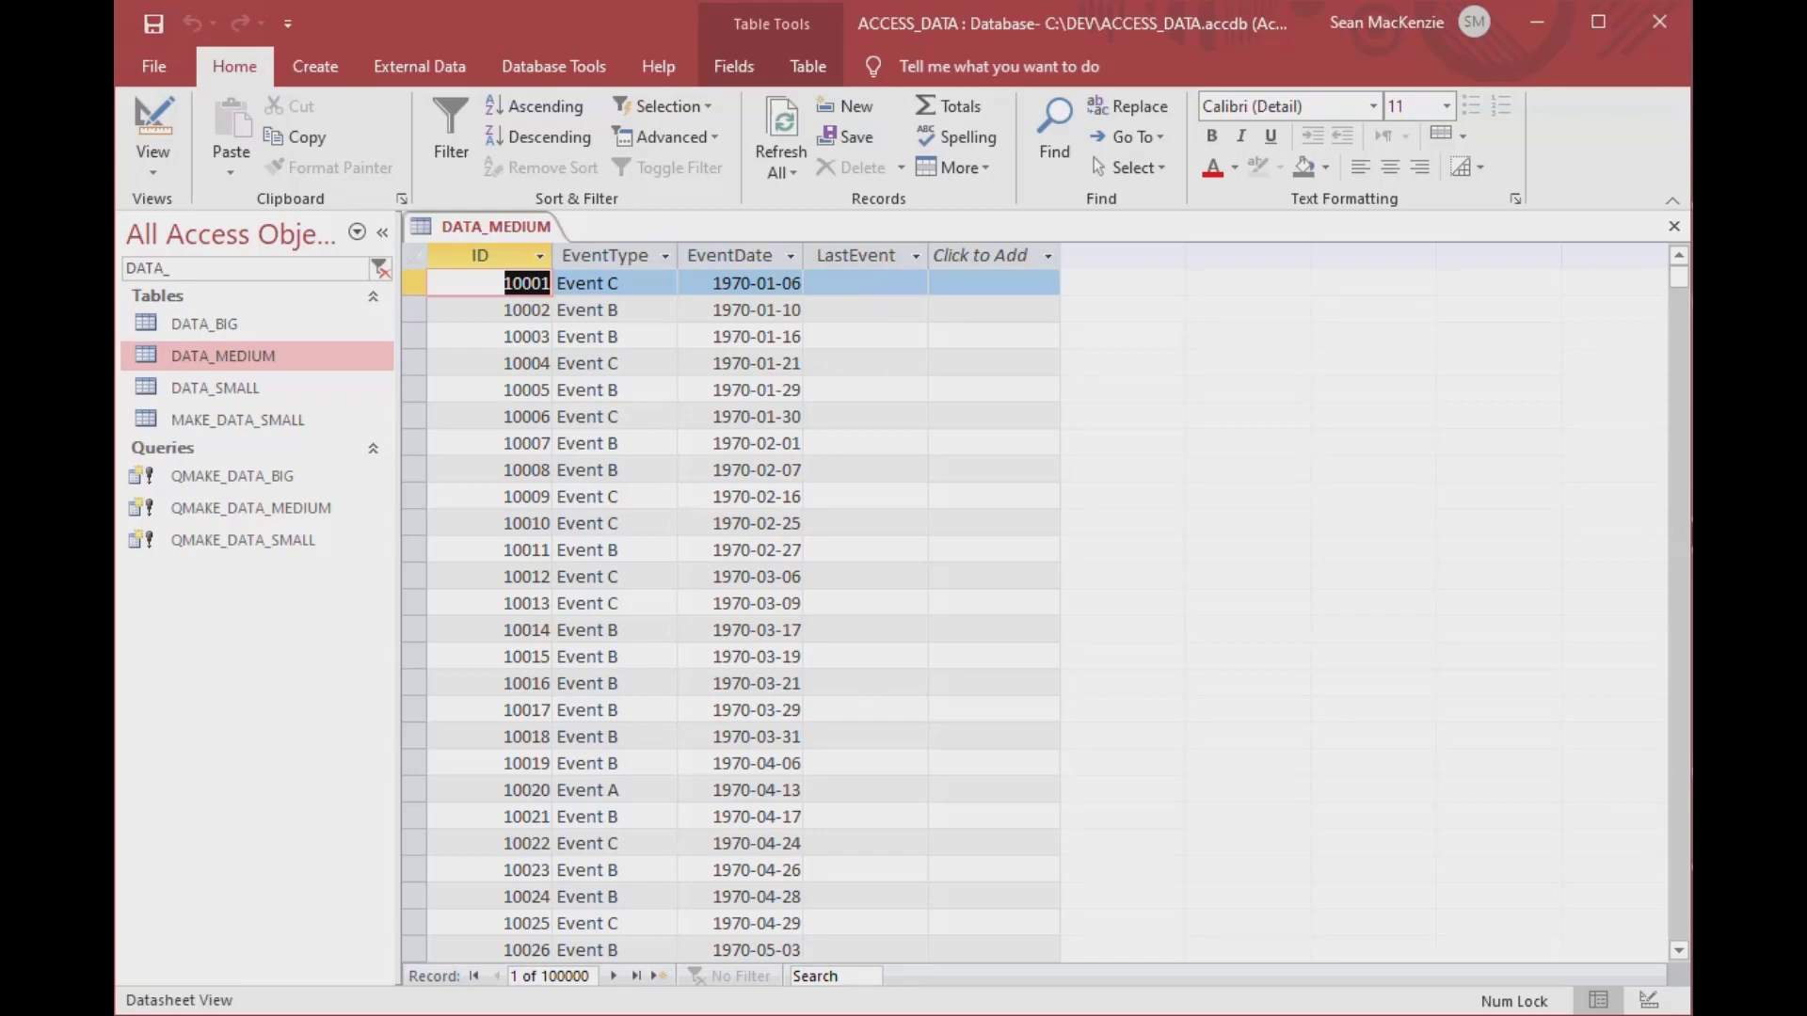
pyautogui.click(1676, 232)
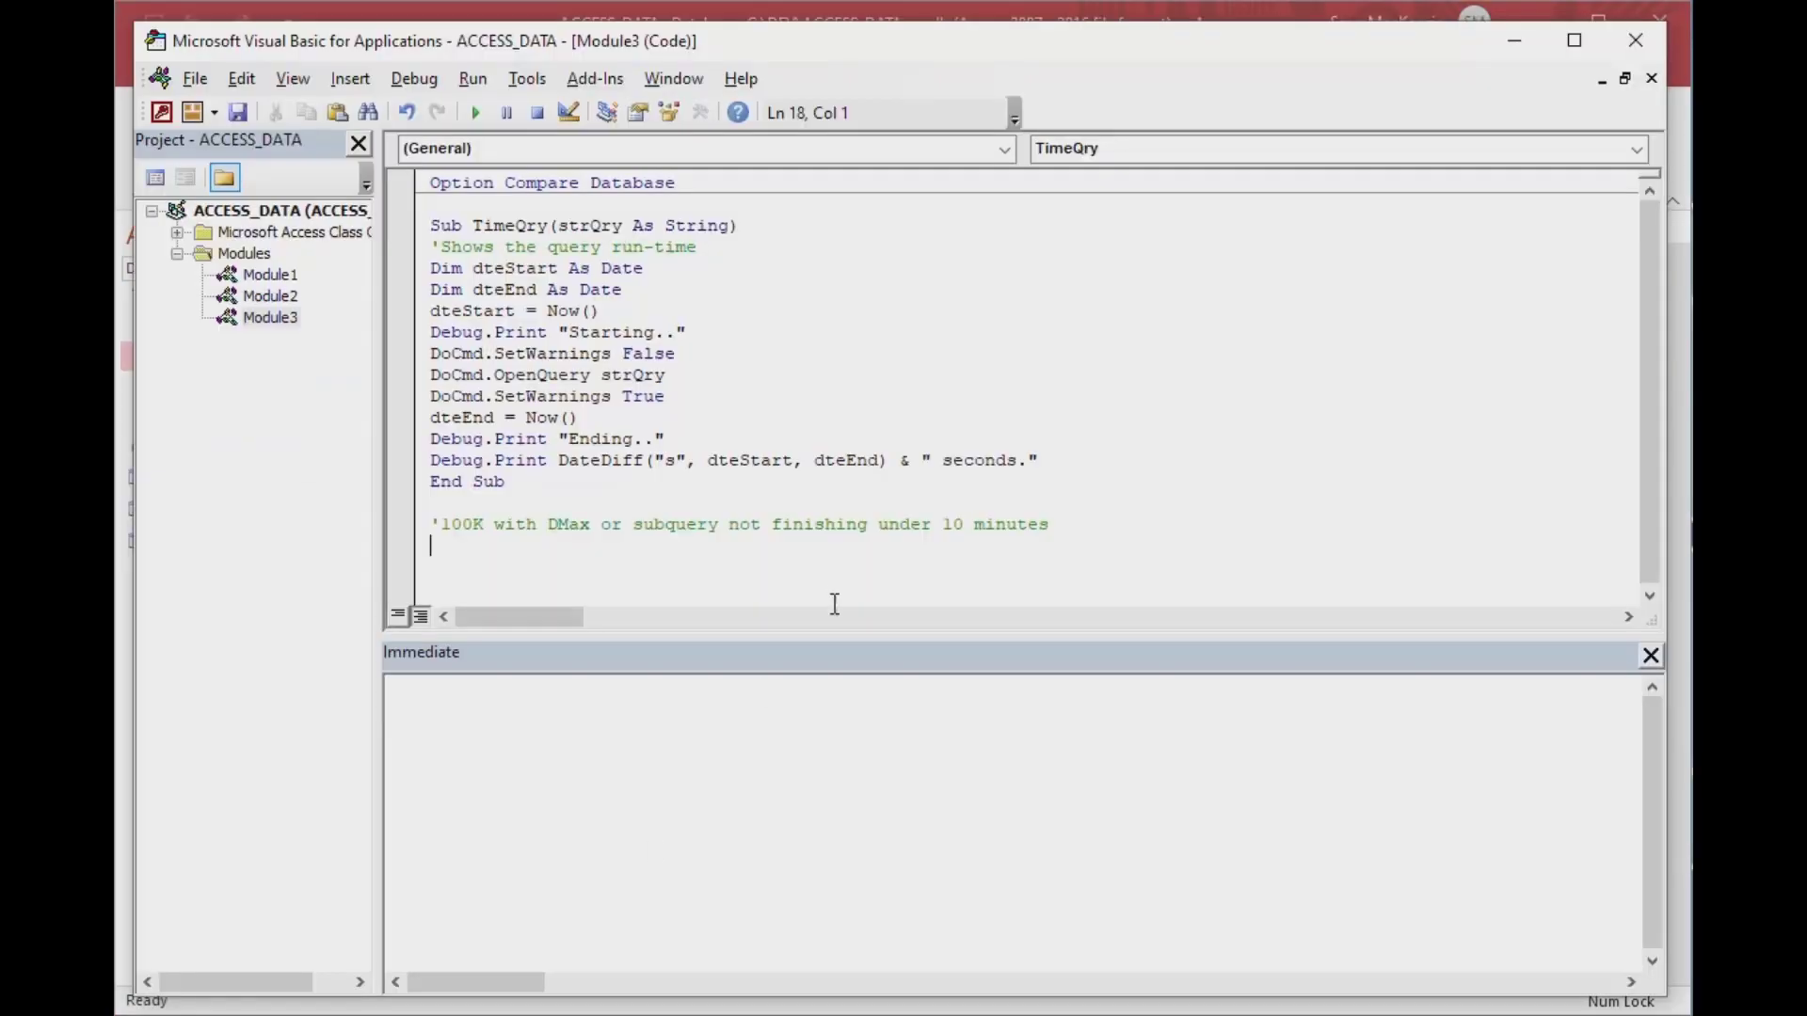
# - In the Visual Basic editor, close the Immediate window and start Sub SetLastEvent(strTable As String) below the 100K comment
pyautogui.click(1651, 655)
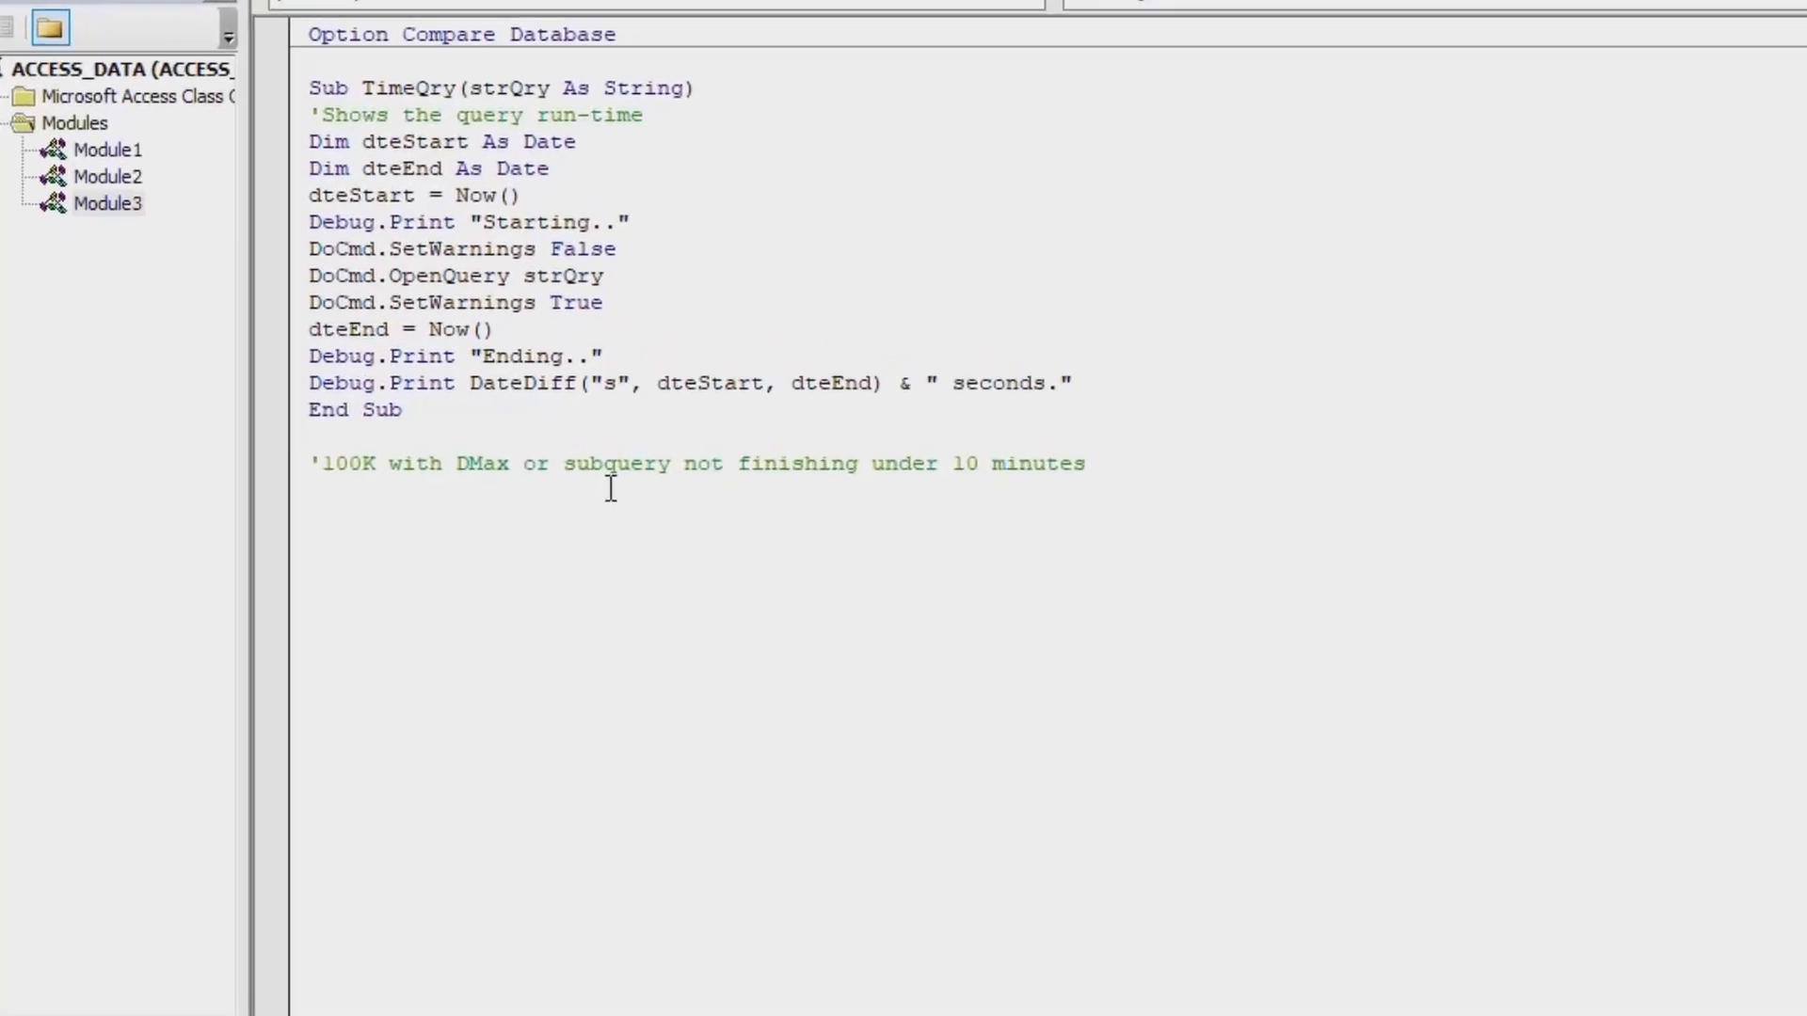
pyautogui.write('Sub ')
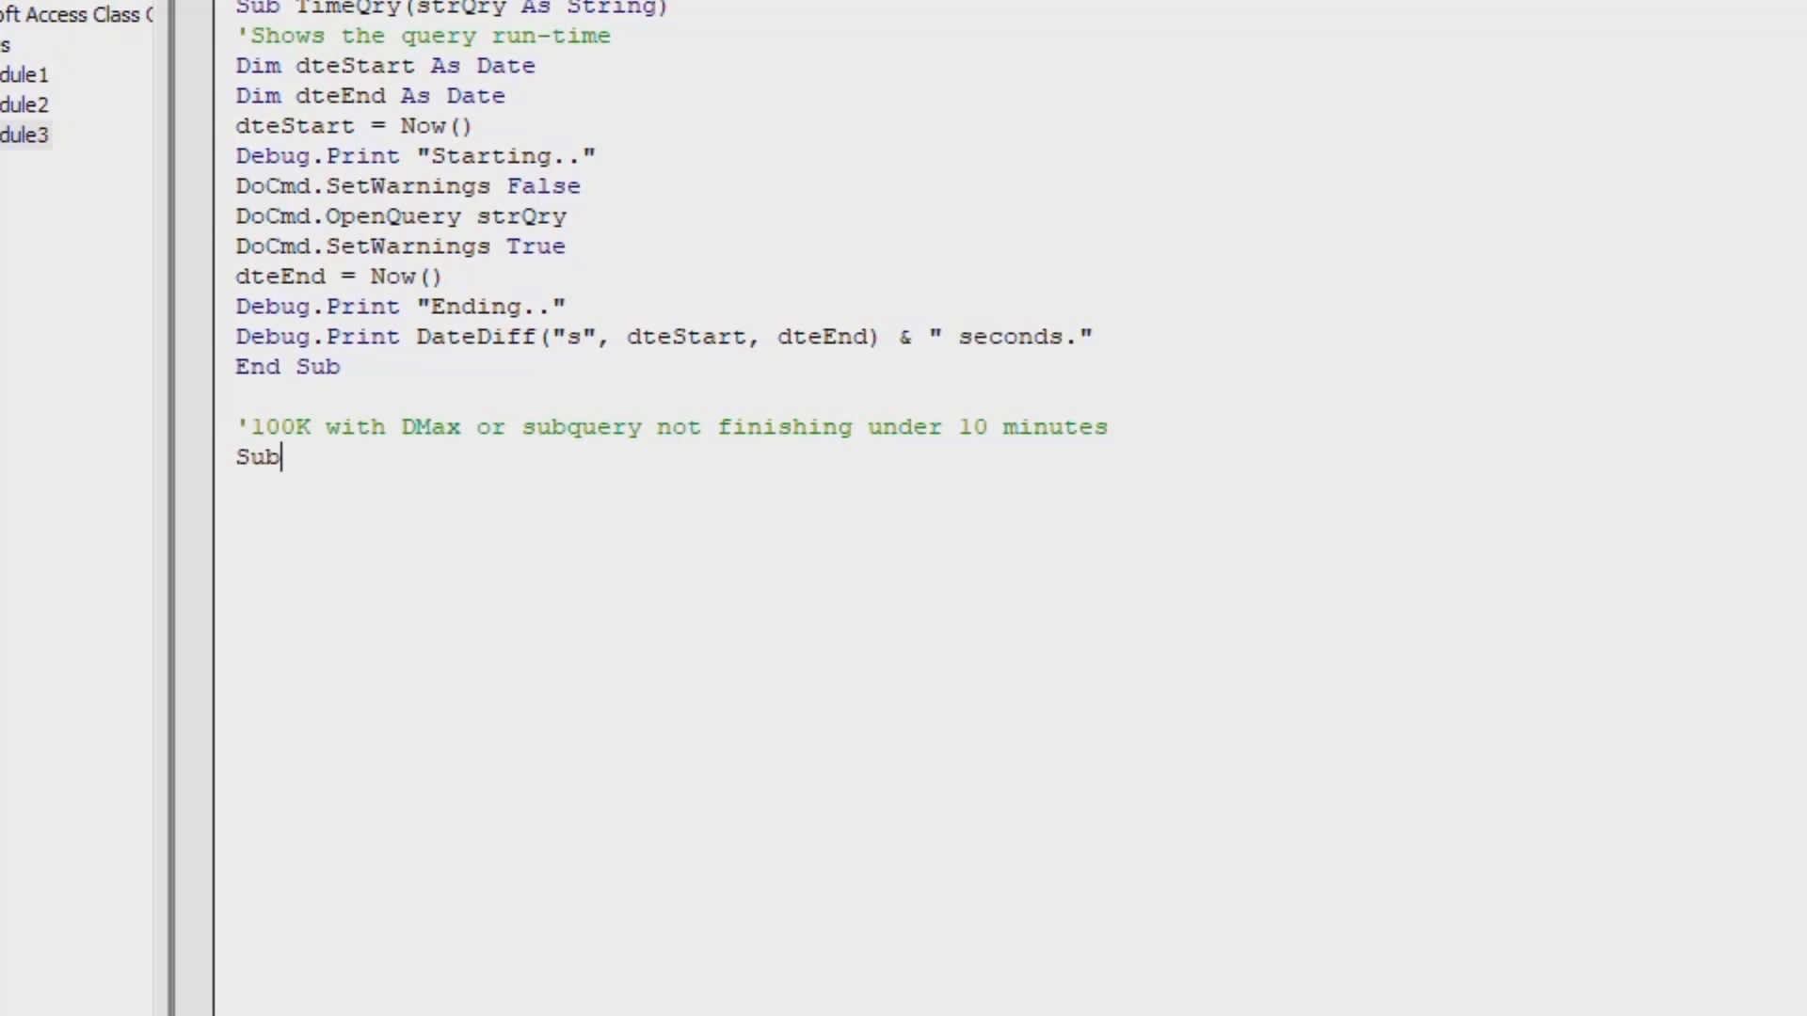
pyautogui.write('SetLastEvent(strTable as String)')
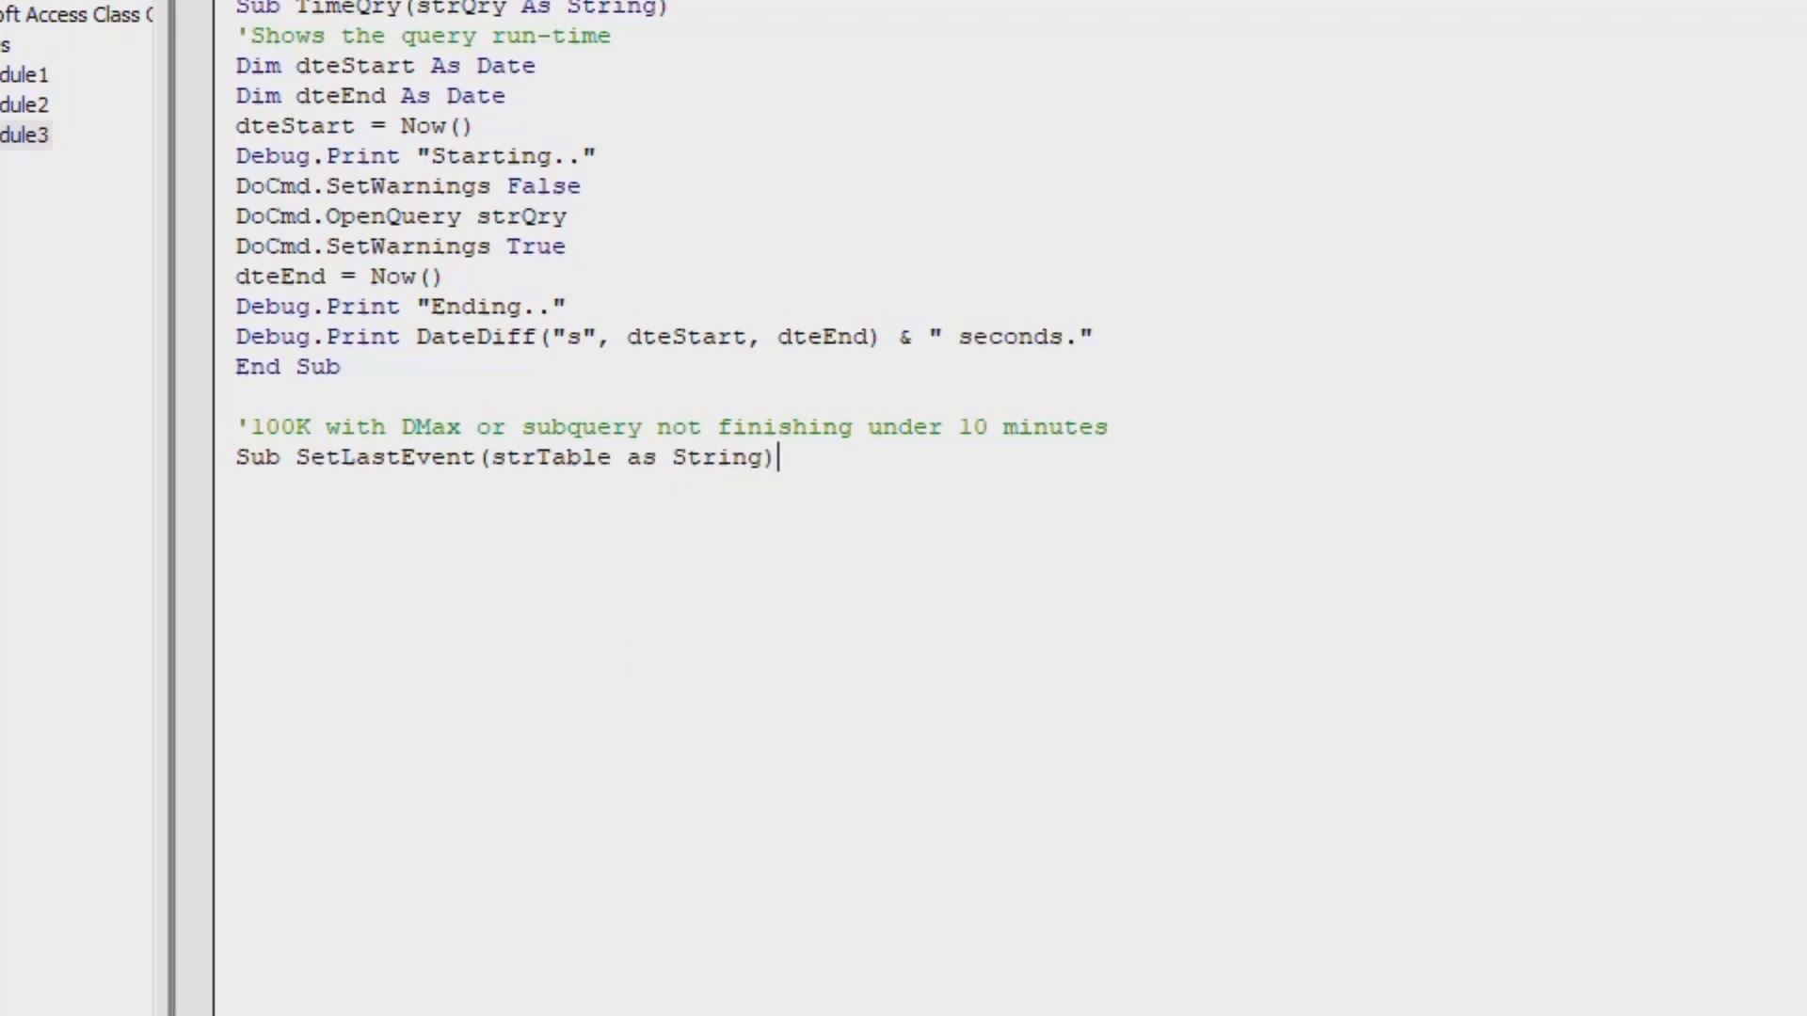
pyautogui.press('Return')
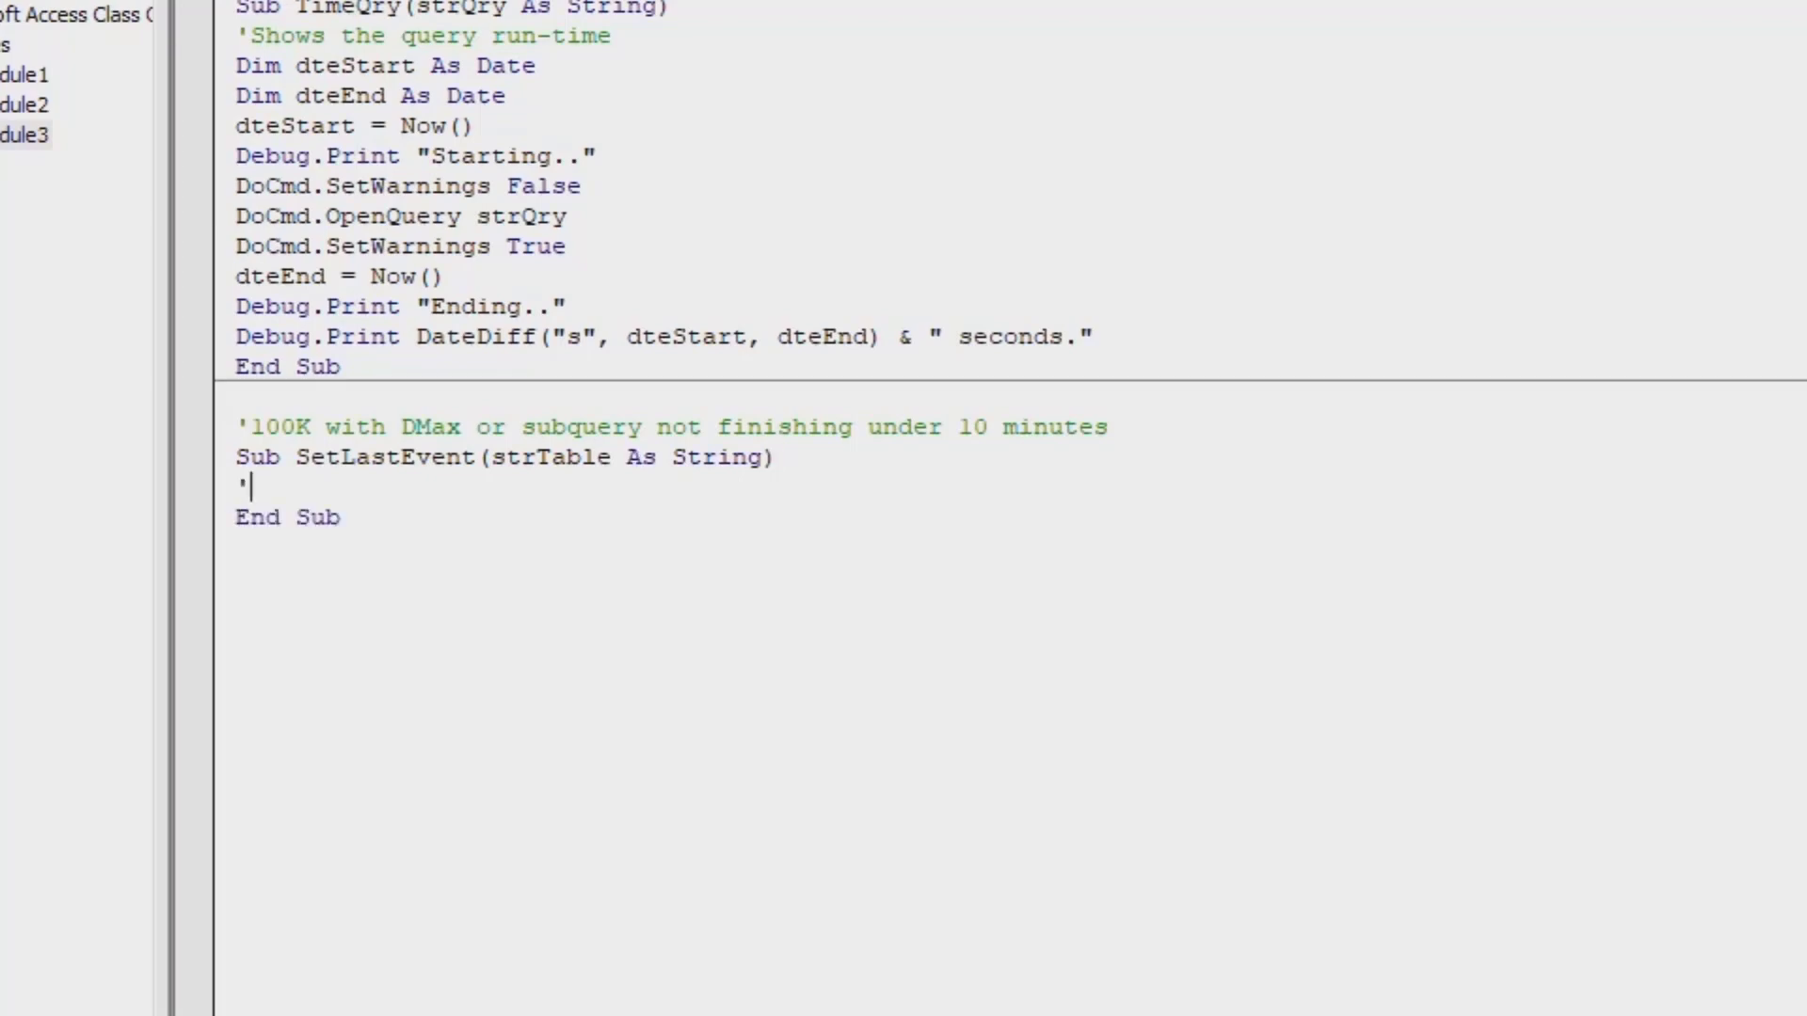
# - Add the comment "Runs through a sequential table and sets the last date" as the first line of SetLastEvent
pyautogui.press('BackSpace')
pyautogui.write("'Runs the")
pyautogui.press('BackSpace')
pyautogui.press('BackSpace')
pyautogui.write('rough ')
pyautogui.write('the')
pyautogui.press('BackSpace')
pyautogui.press('BackSpace')
pyautogui.press('BackSpace')
pyautogui.press('BackSpace')
pyautogui.write('a sequenti')
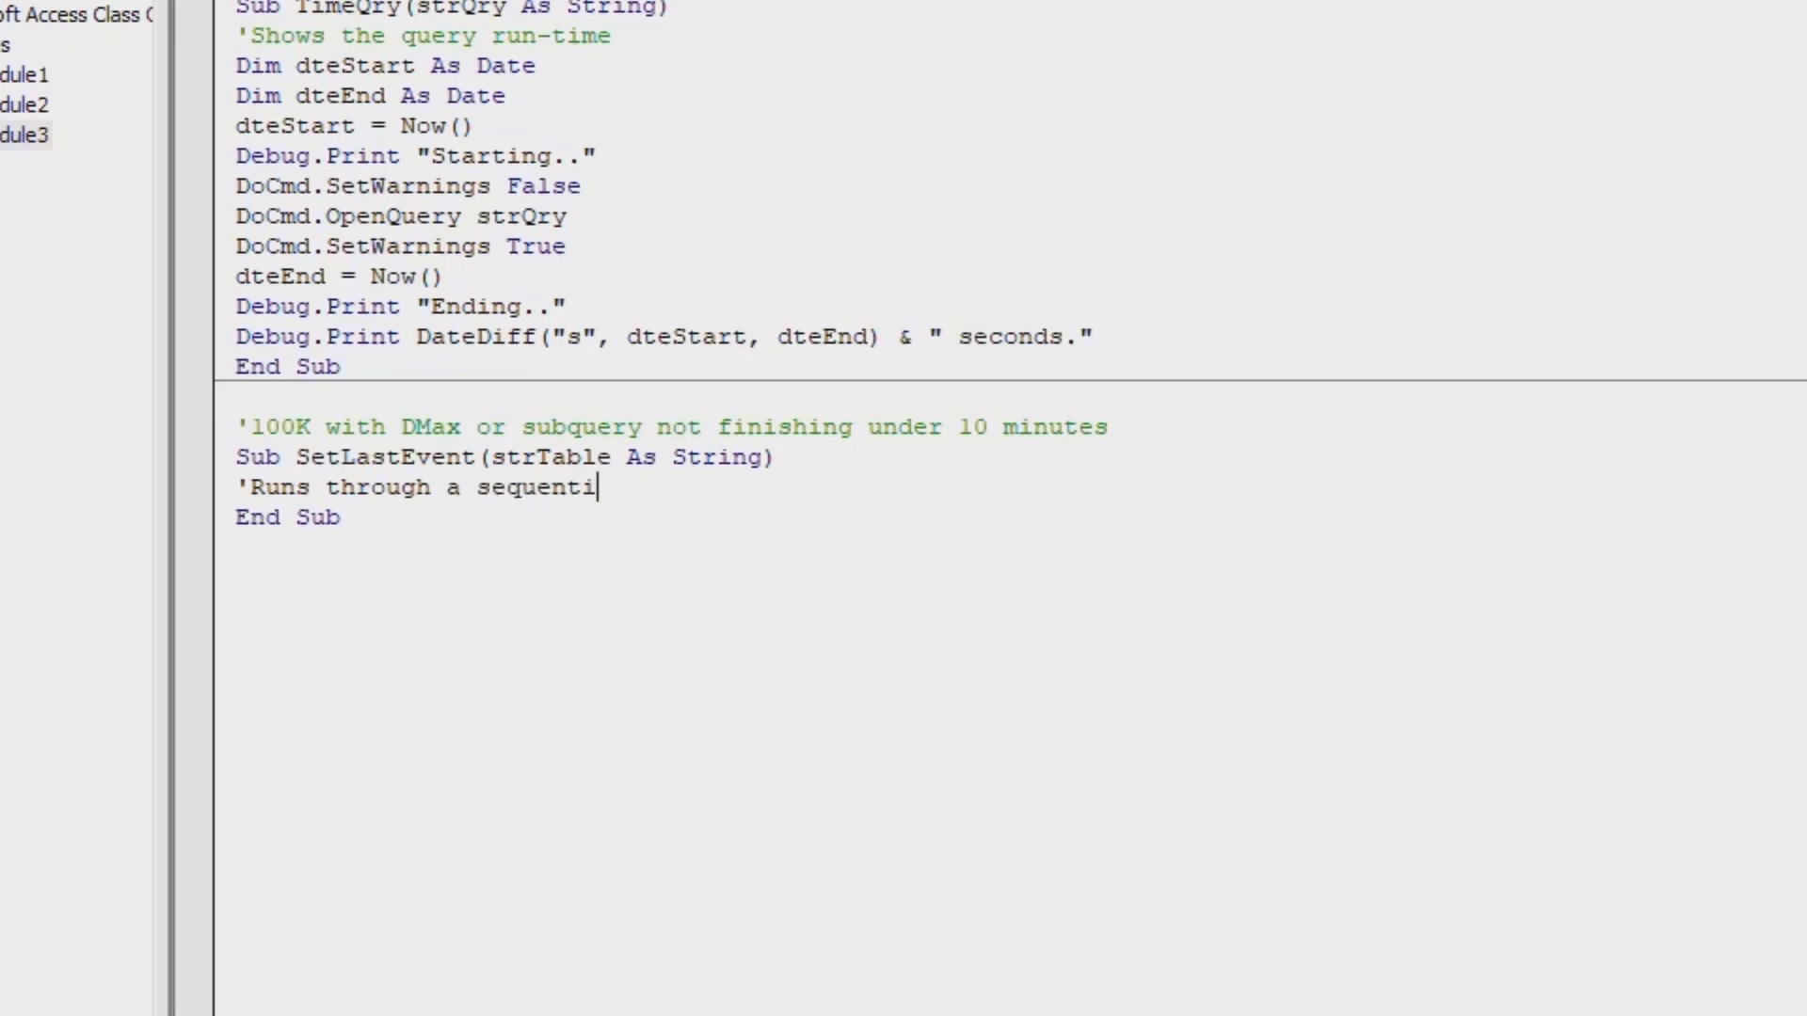
pyautogui.write('al table and sets the last date')
pyautogui.press('Return')
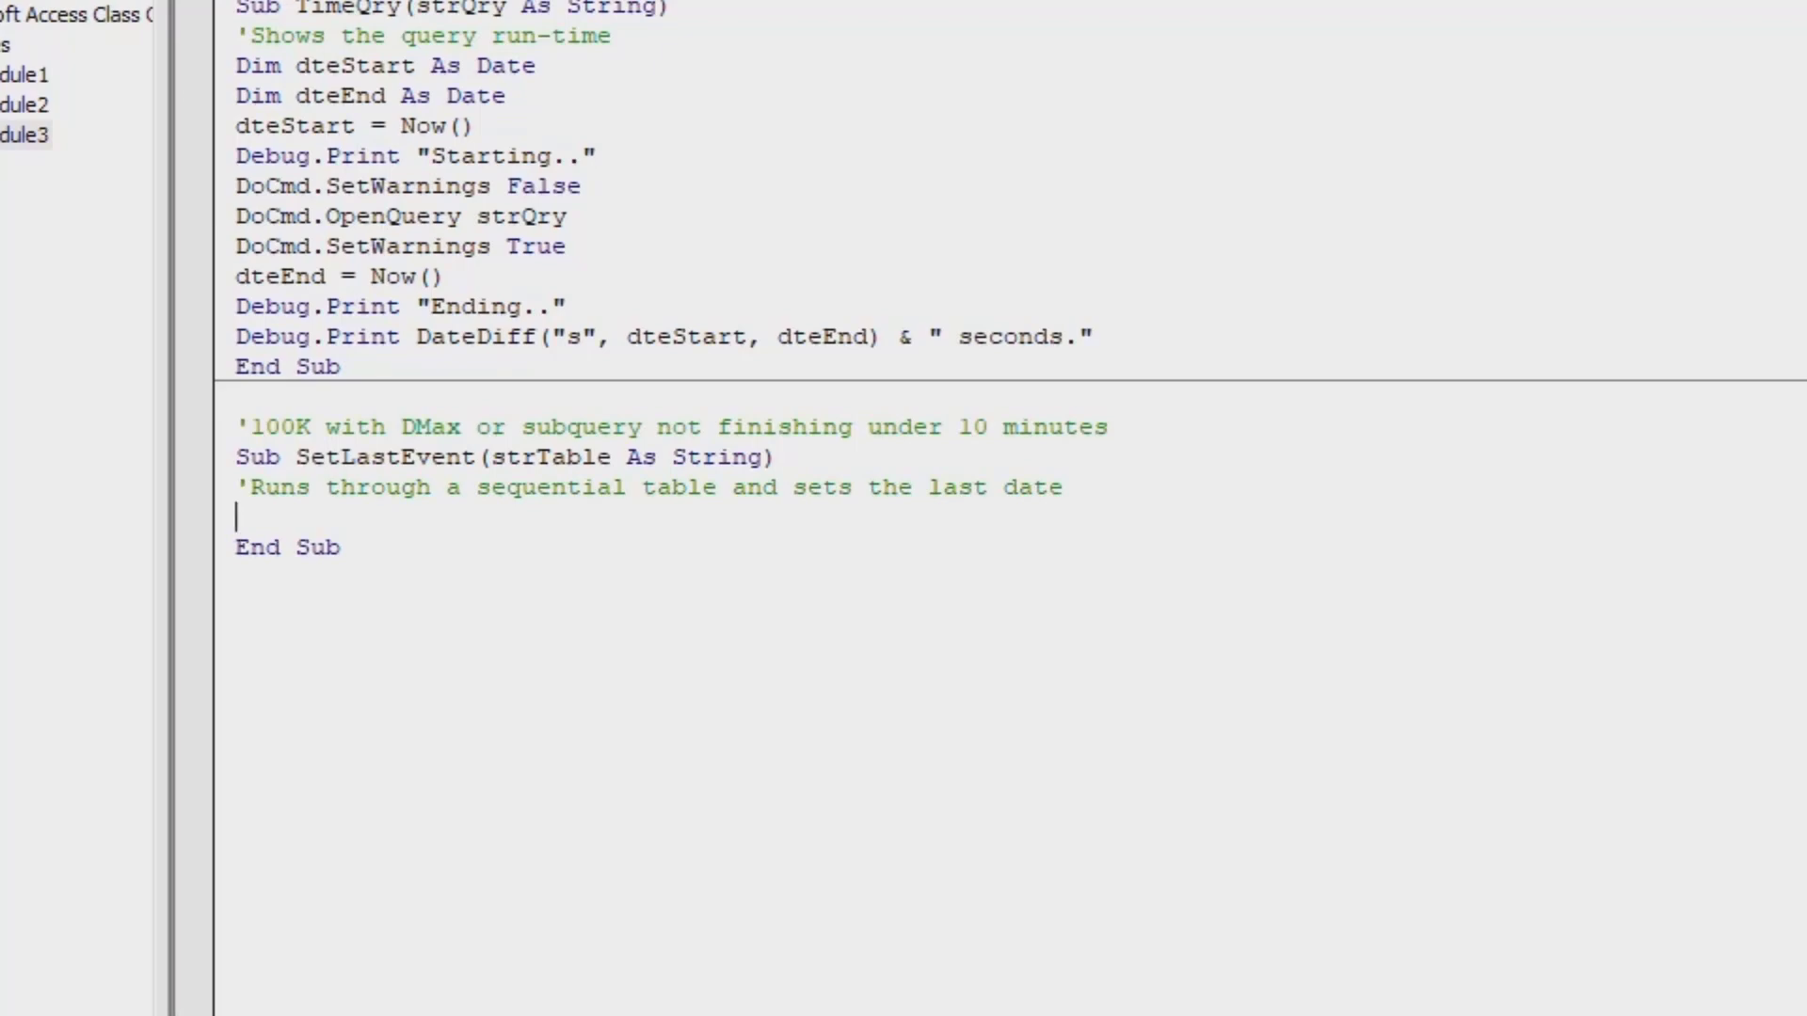
# - Declare the variables db As Database and rst As DAO.Recordset below the comment in SetLastEvent
pyautogui.write('Dim db as data')
pyautogui.press('Tab')
pyautogui.press('Return')
pyautogui.write('Dim rst as')
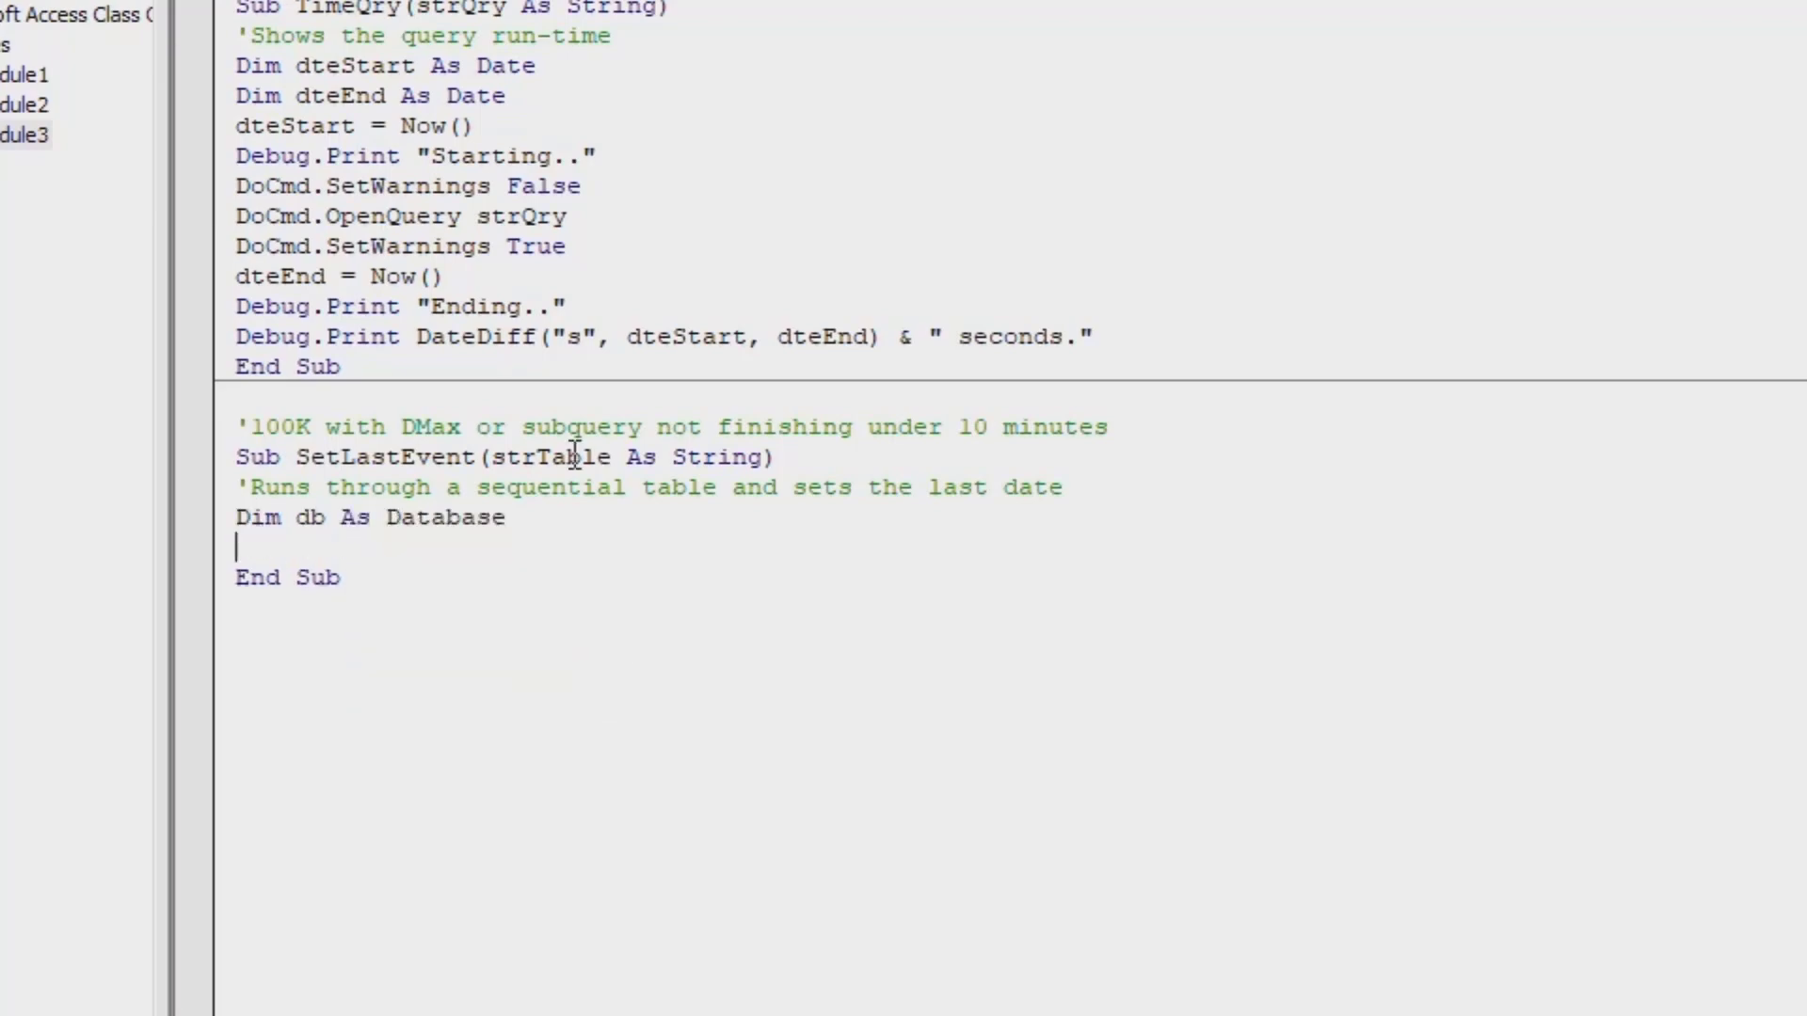
pyautogui.write(' daore')
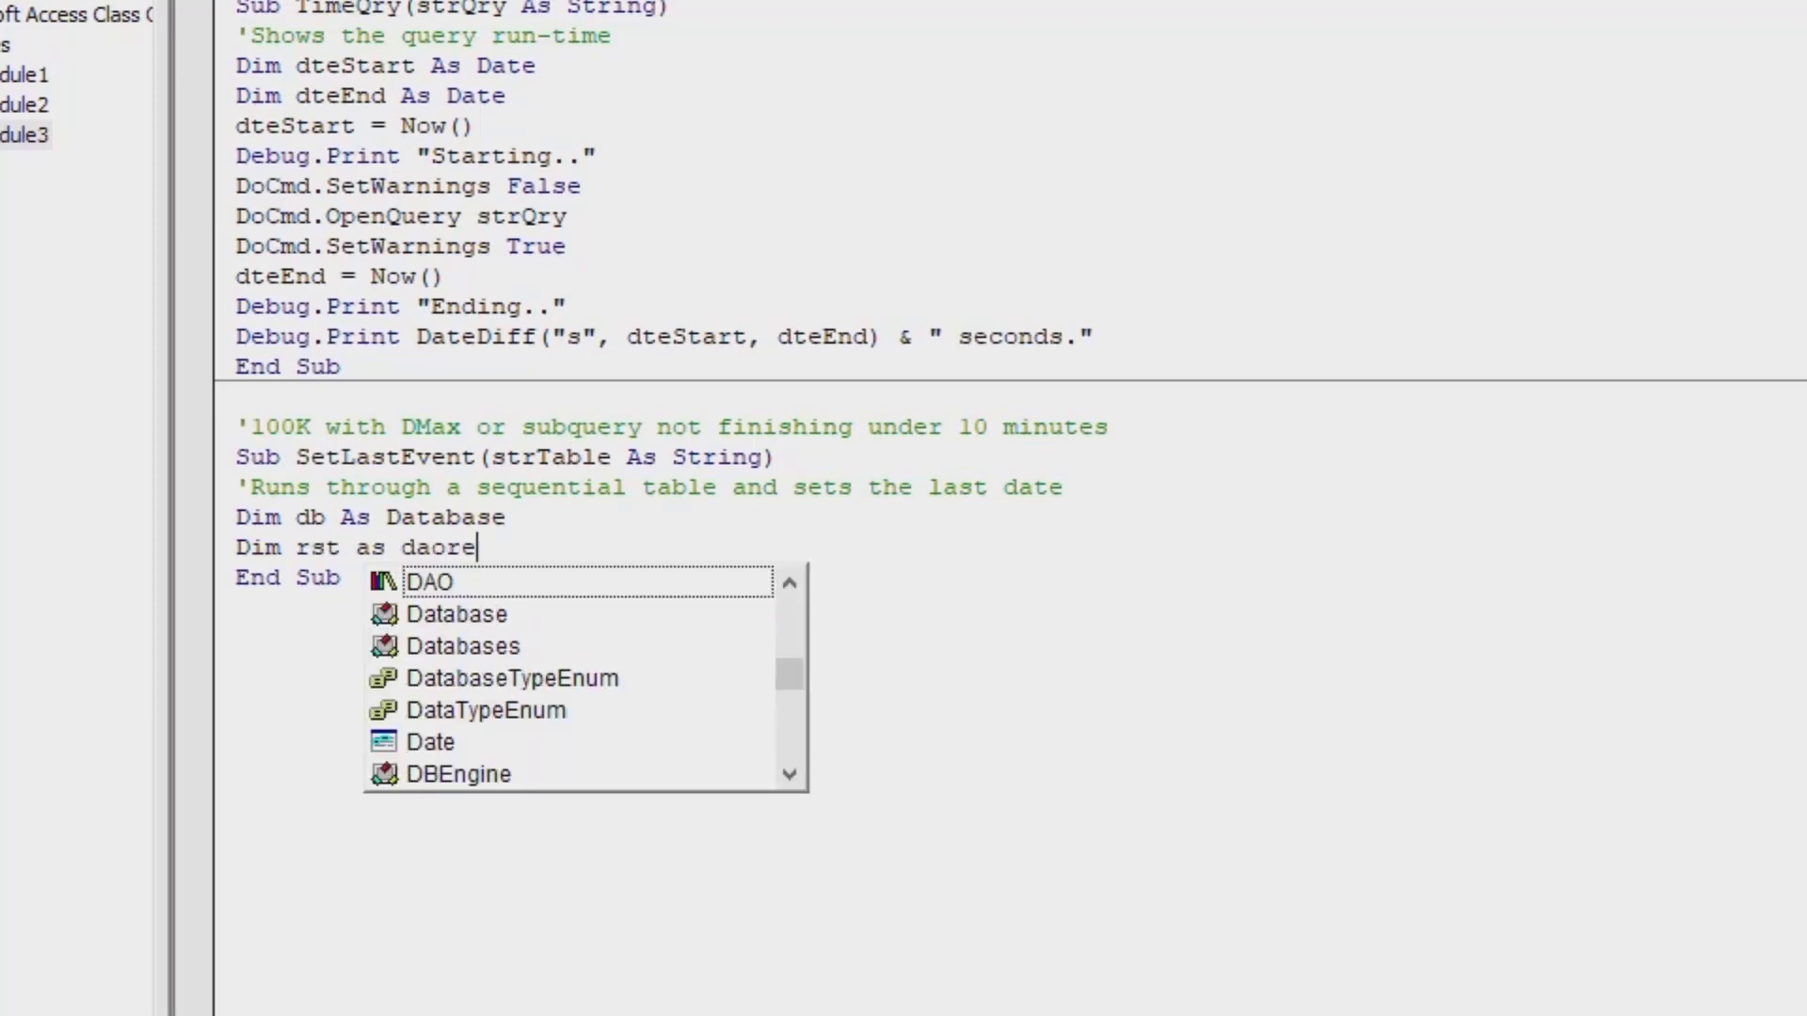
pyautogui.press('BackSpace')
pyautogui.press('BackSpace')
pyautogui.write('.Recordset')
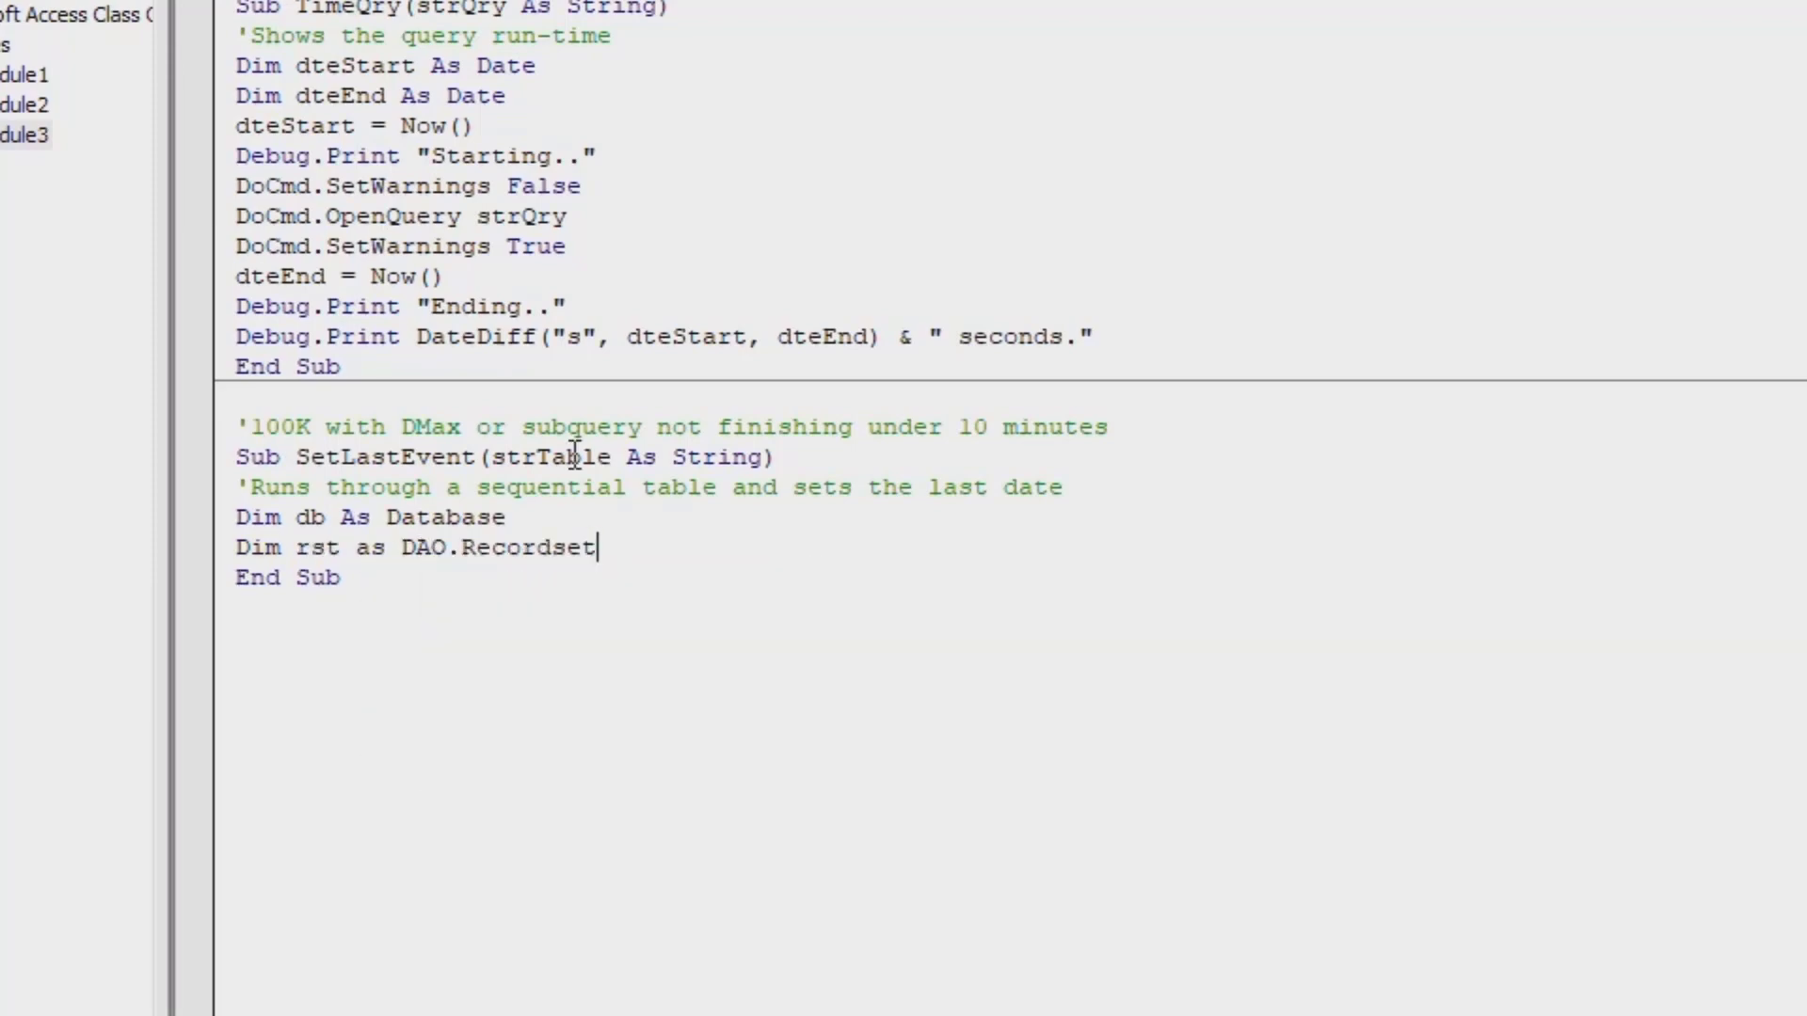
pyautogui.press('Return')
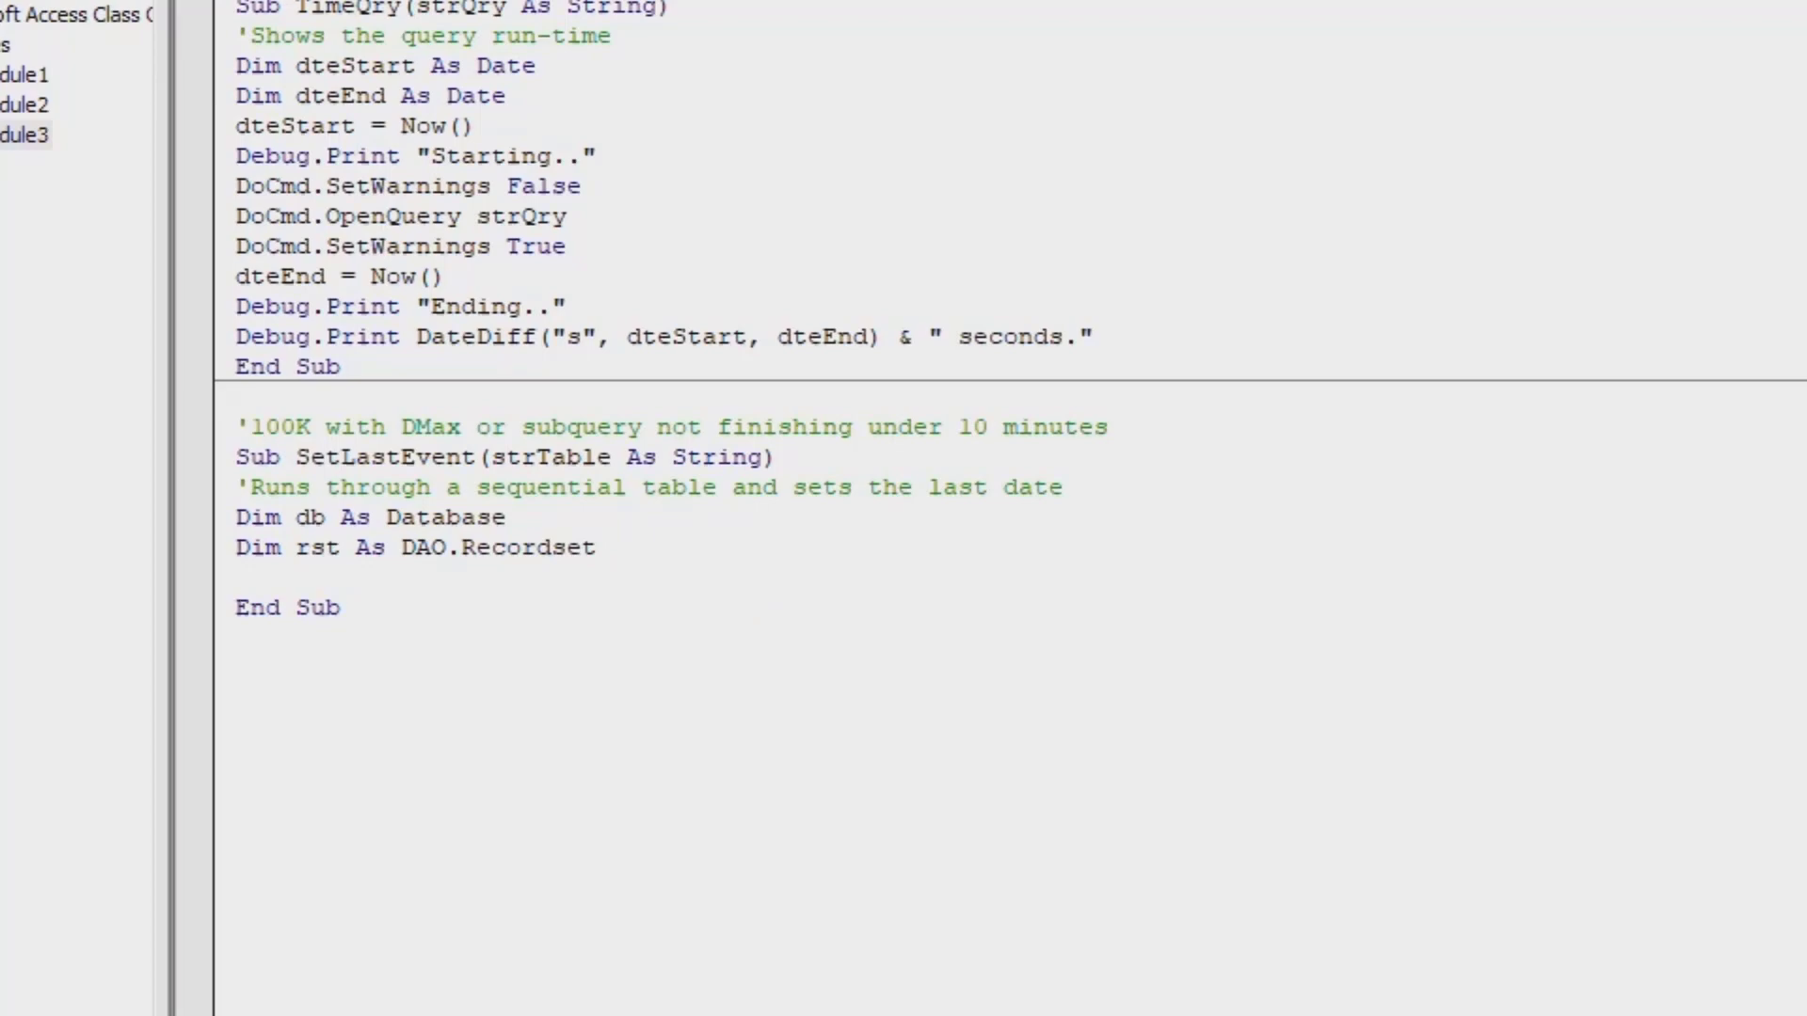
# - Declare the variables dteLast and dteNext, both As Date, in SetLastEvent
pyautogui.write('Dim dte')
pyautogui.write('Last as date')
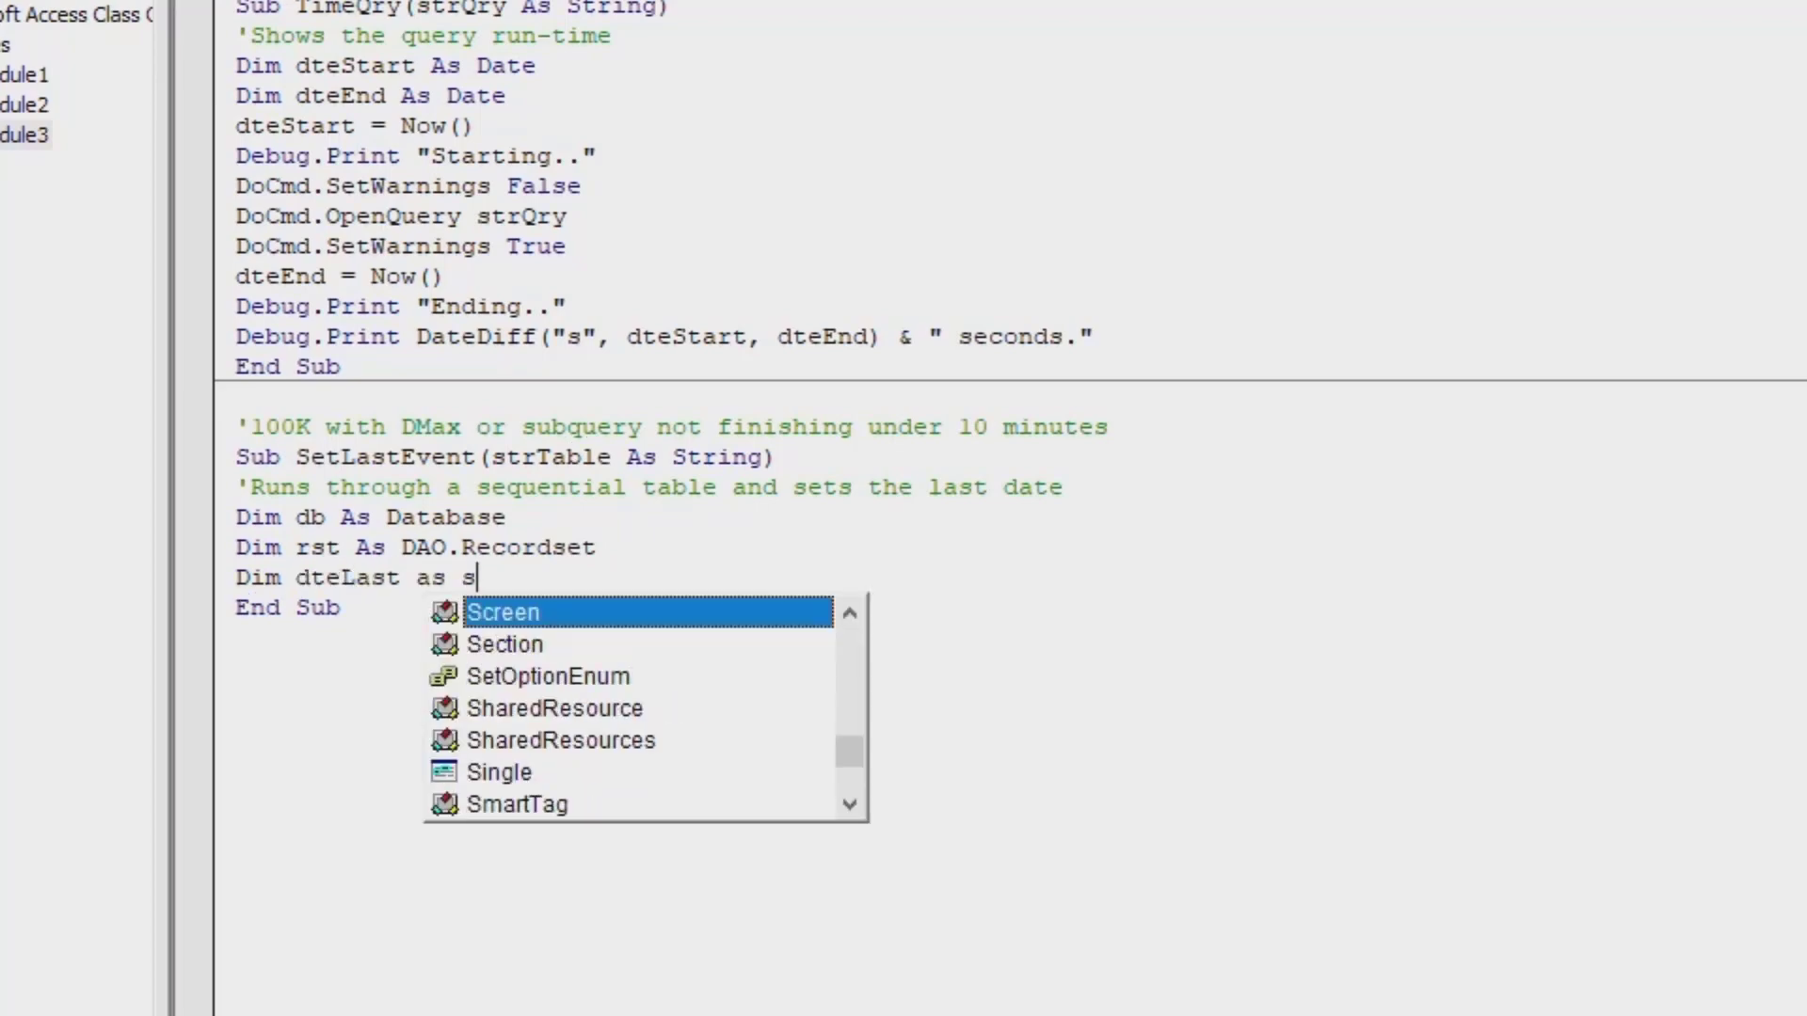
pyautogui.press('Return')
pyautogui.write('Dim')
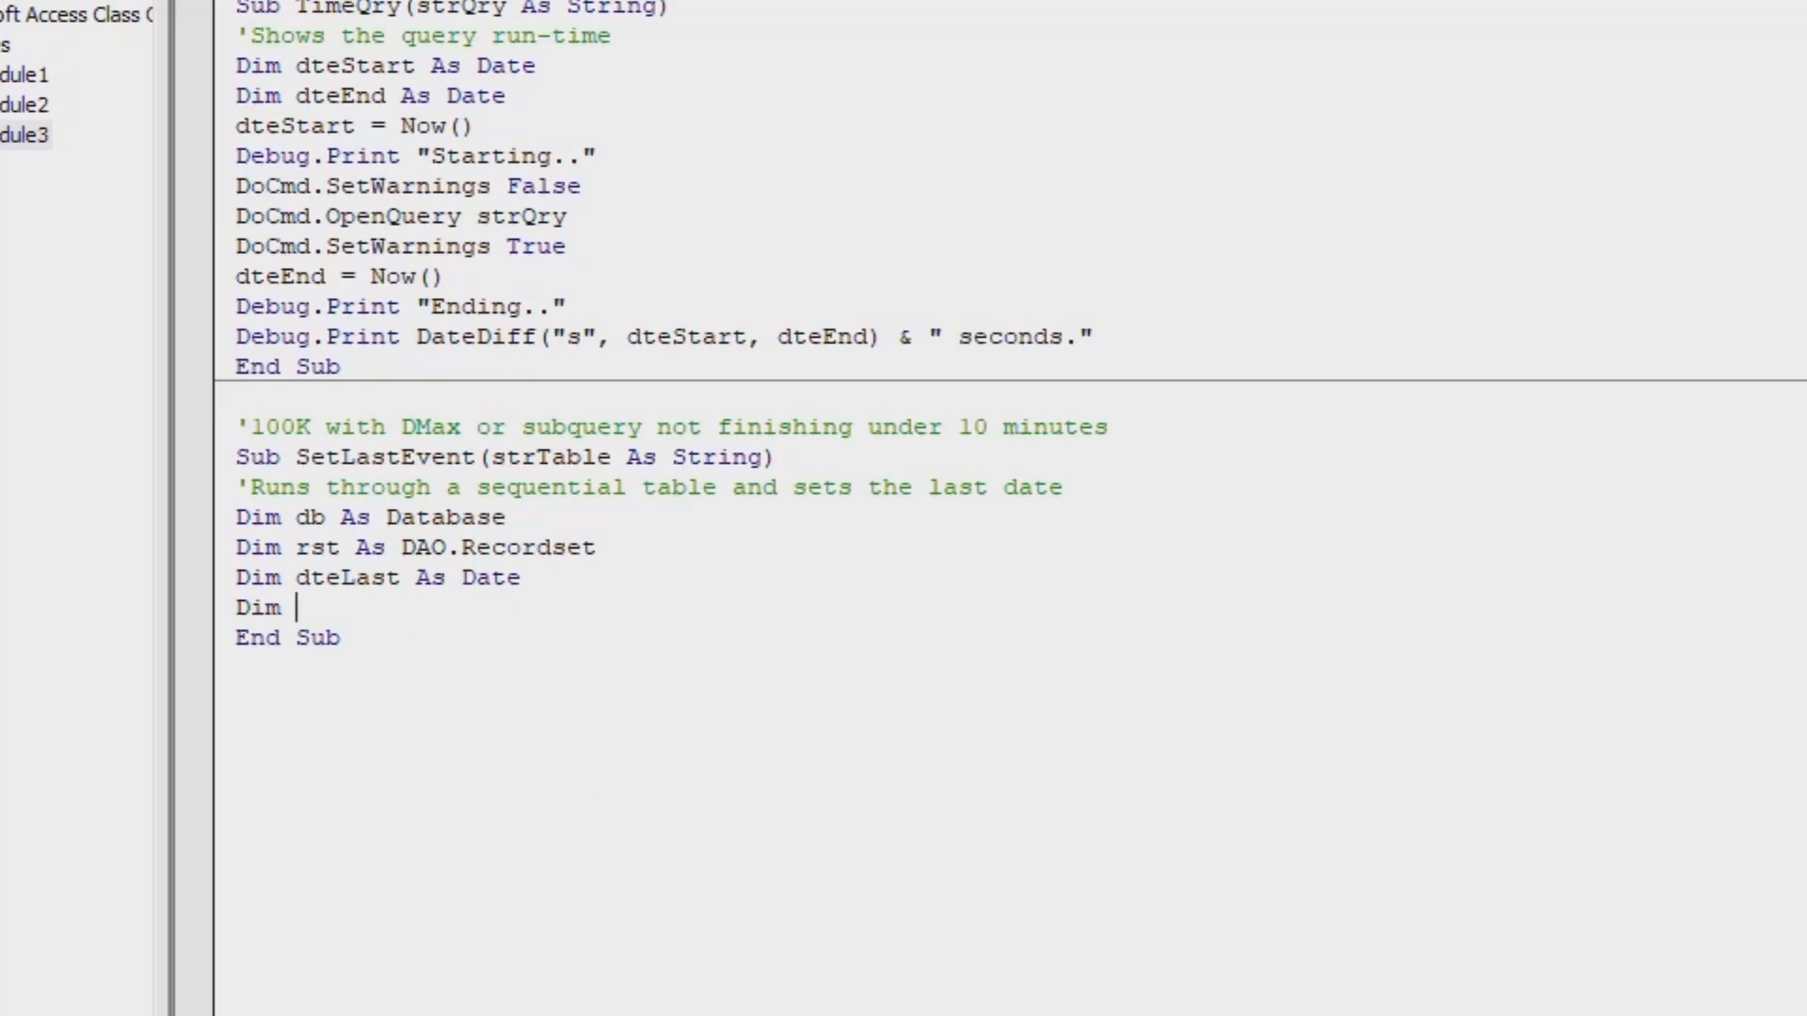
pyautogui.write('dte')
pyautogui.write('Next as Database')
pyautogui.press('BackSpace')
pyautogui.press('BackSpace')
pyautogui.press('BackSpace')
pyautogui.press('BackSpace')
pyautogui.press('BackSpace')
pyautogui.write('e')
pyautogui.press('Return')
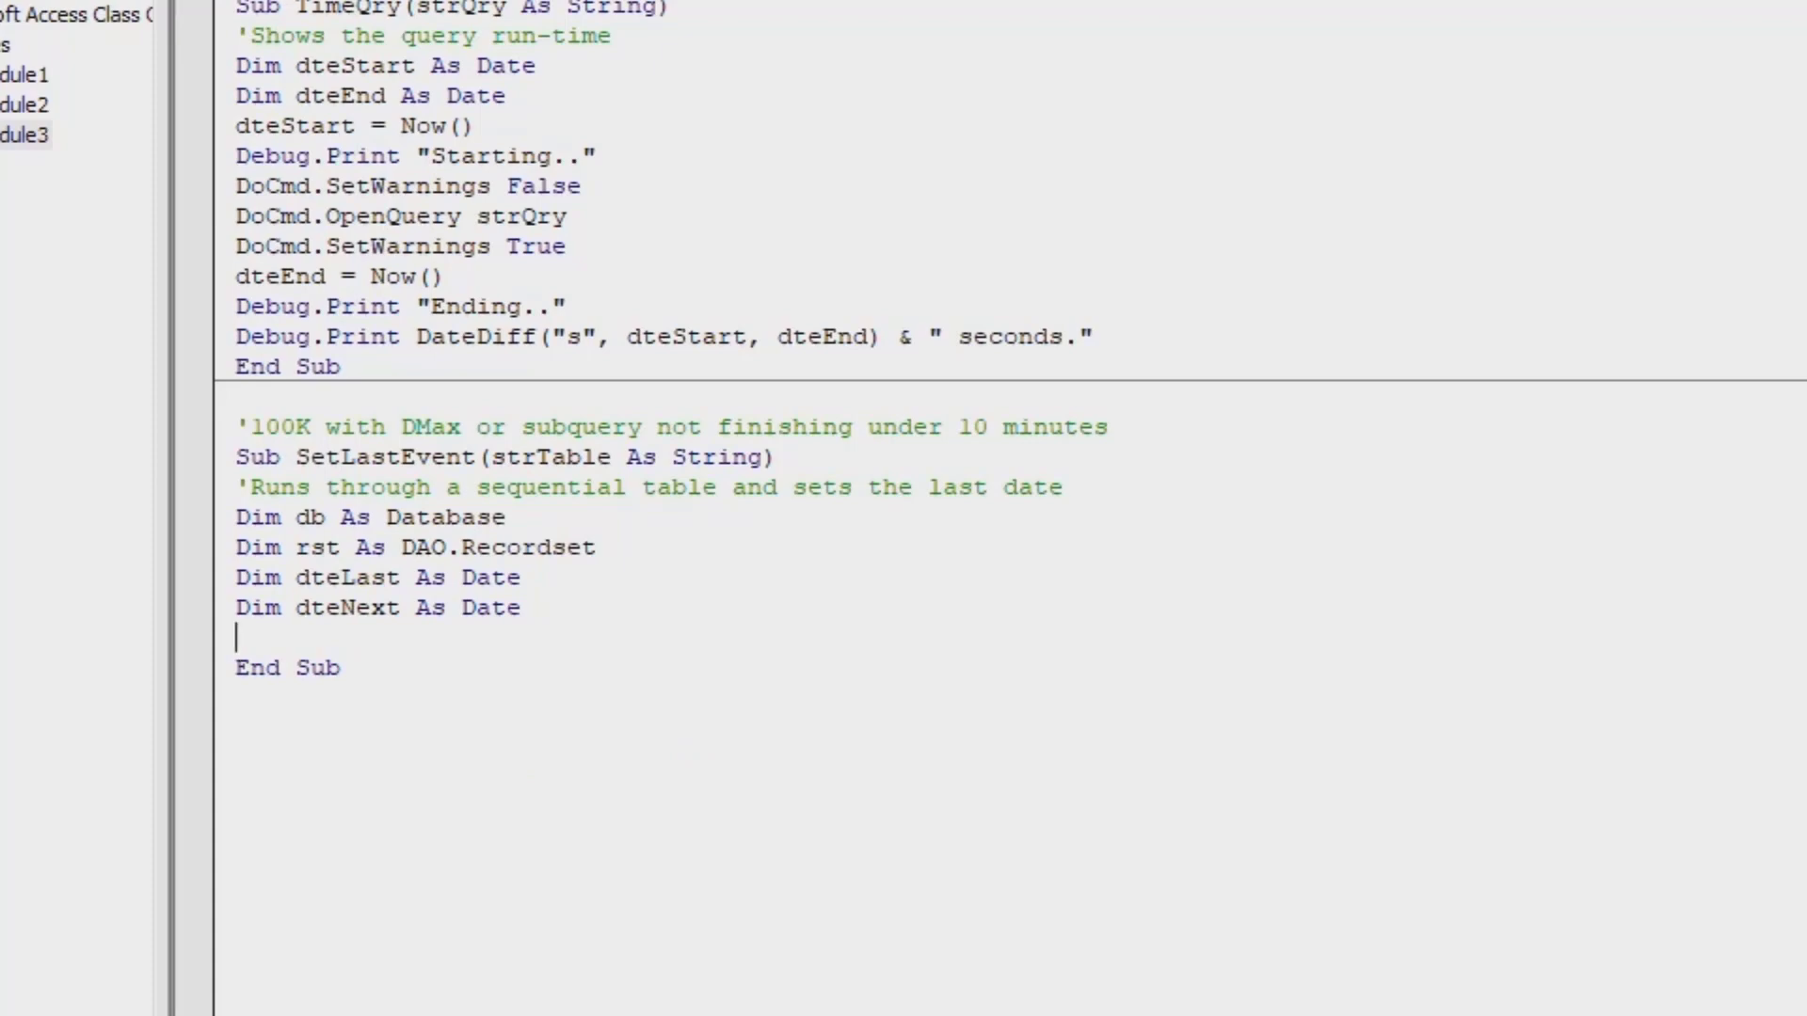
# - Assign CurrentDb to db and add the closing statement Set db = Nothing after a blank line
pyautogui.press('Tab')
pyautogui.press('BackSpace')
pyautogui.write('Set db = Currentdb')
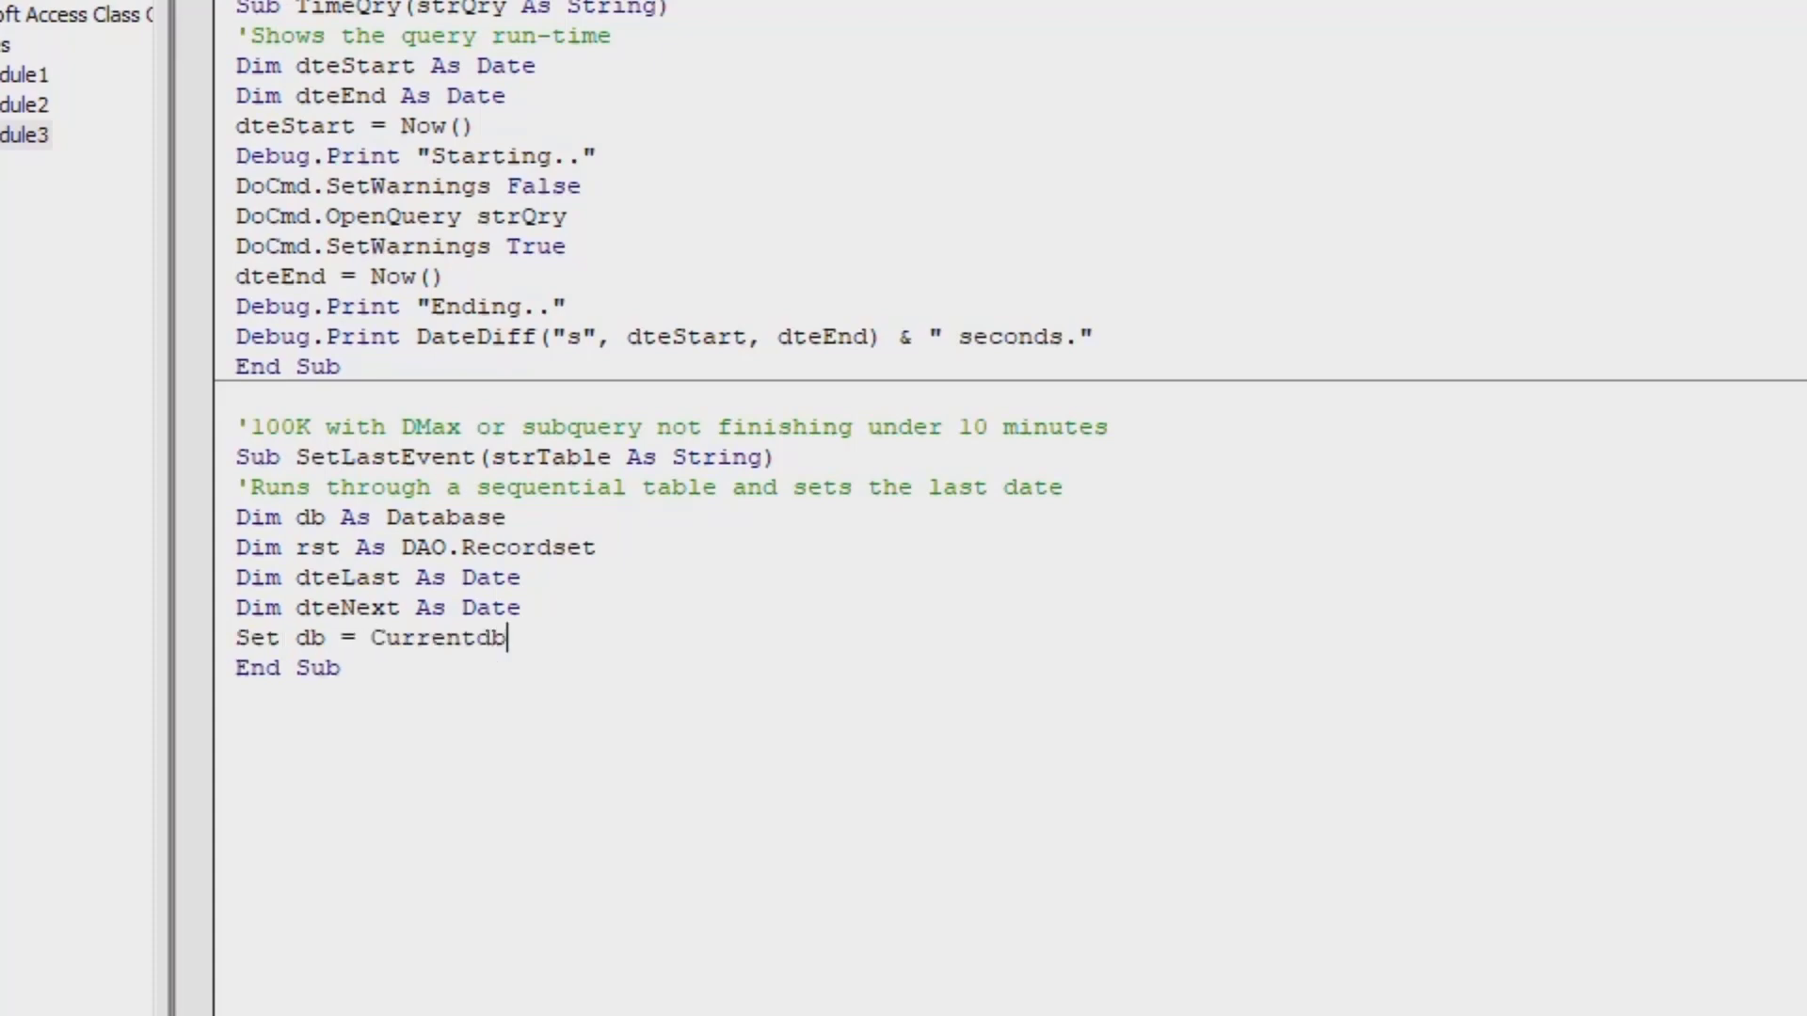
pyautogui.press('Return')
pyautogui.press('Return')
pyautogui.write('Set db')
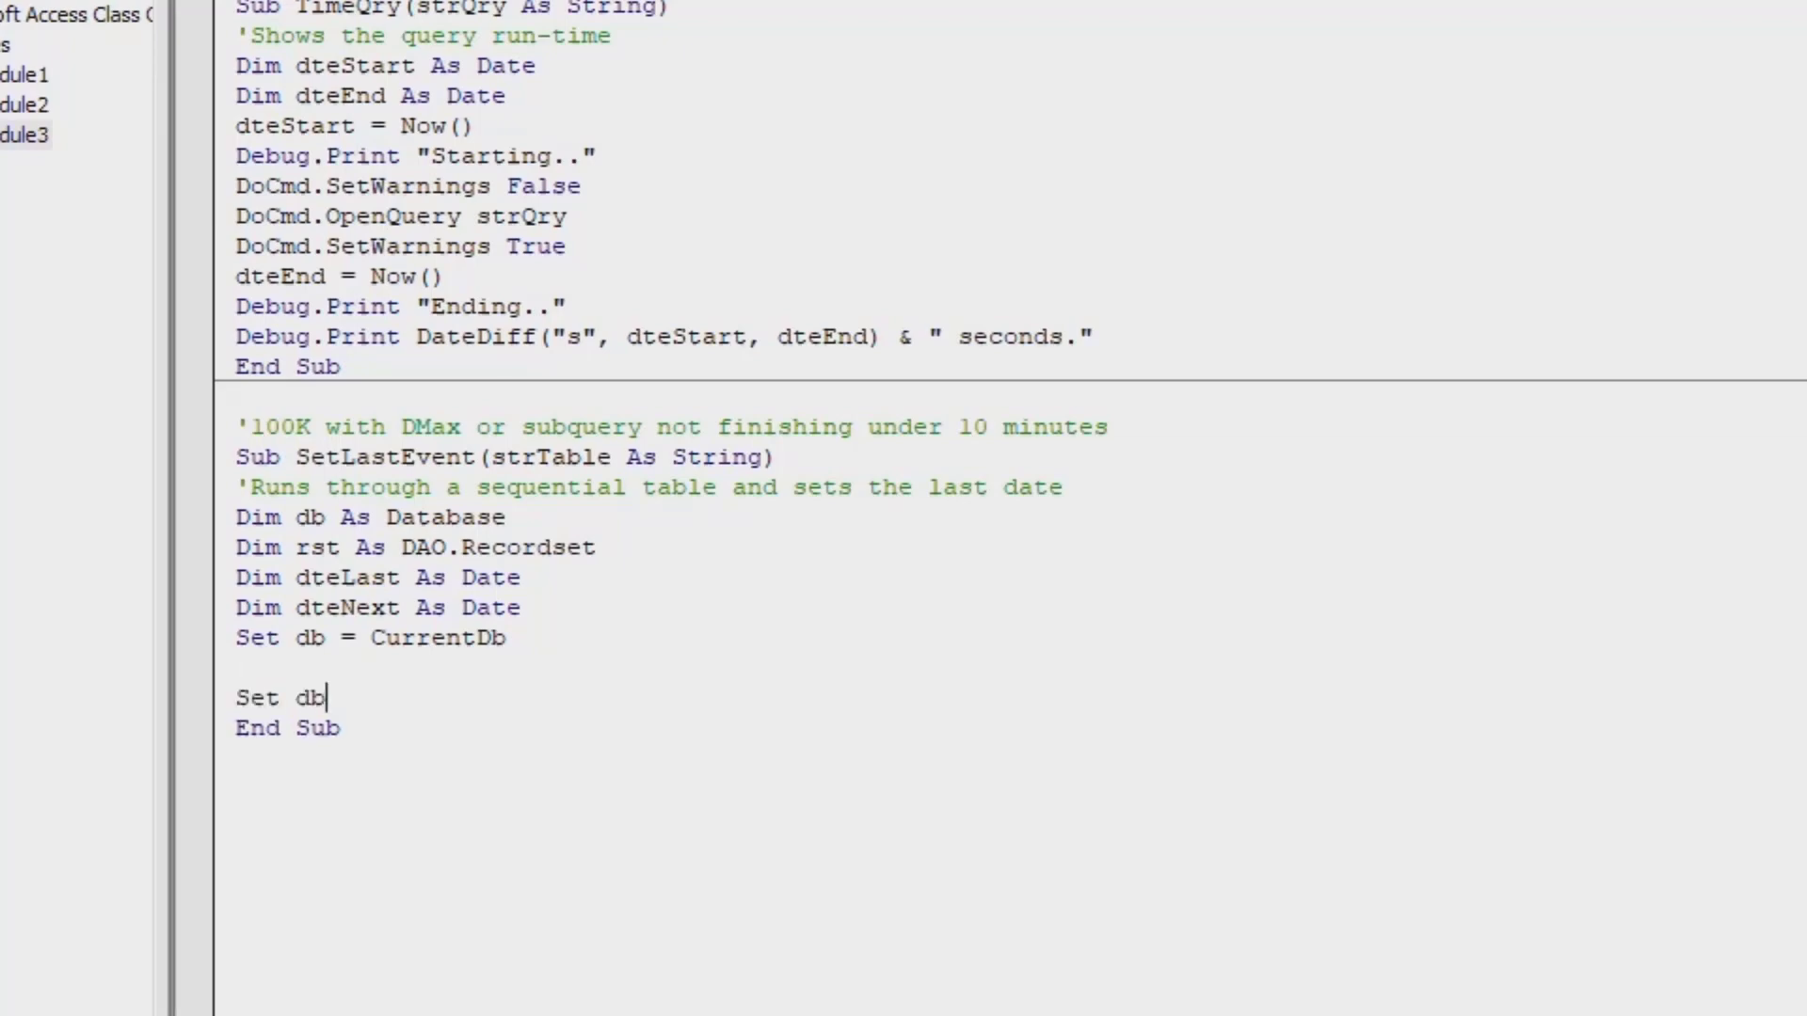
pyautogui.write(' = Nothing')
# - Set rst to db.OpenRecordset(strTable) below the CurrentDb line and add Set rst = Nothing above the db cleanup
pyautogui.click(237, 667)
pyautogui.write('Set rs')
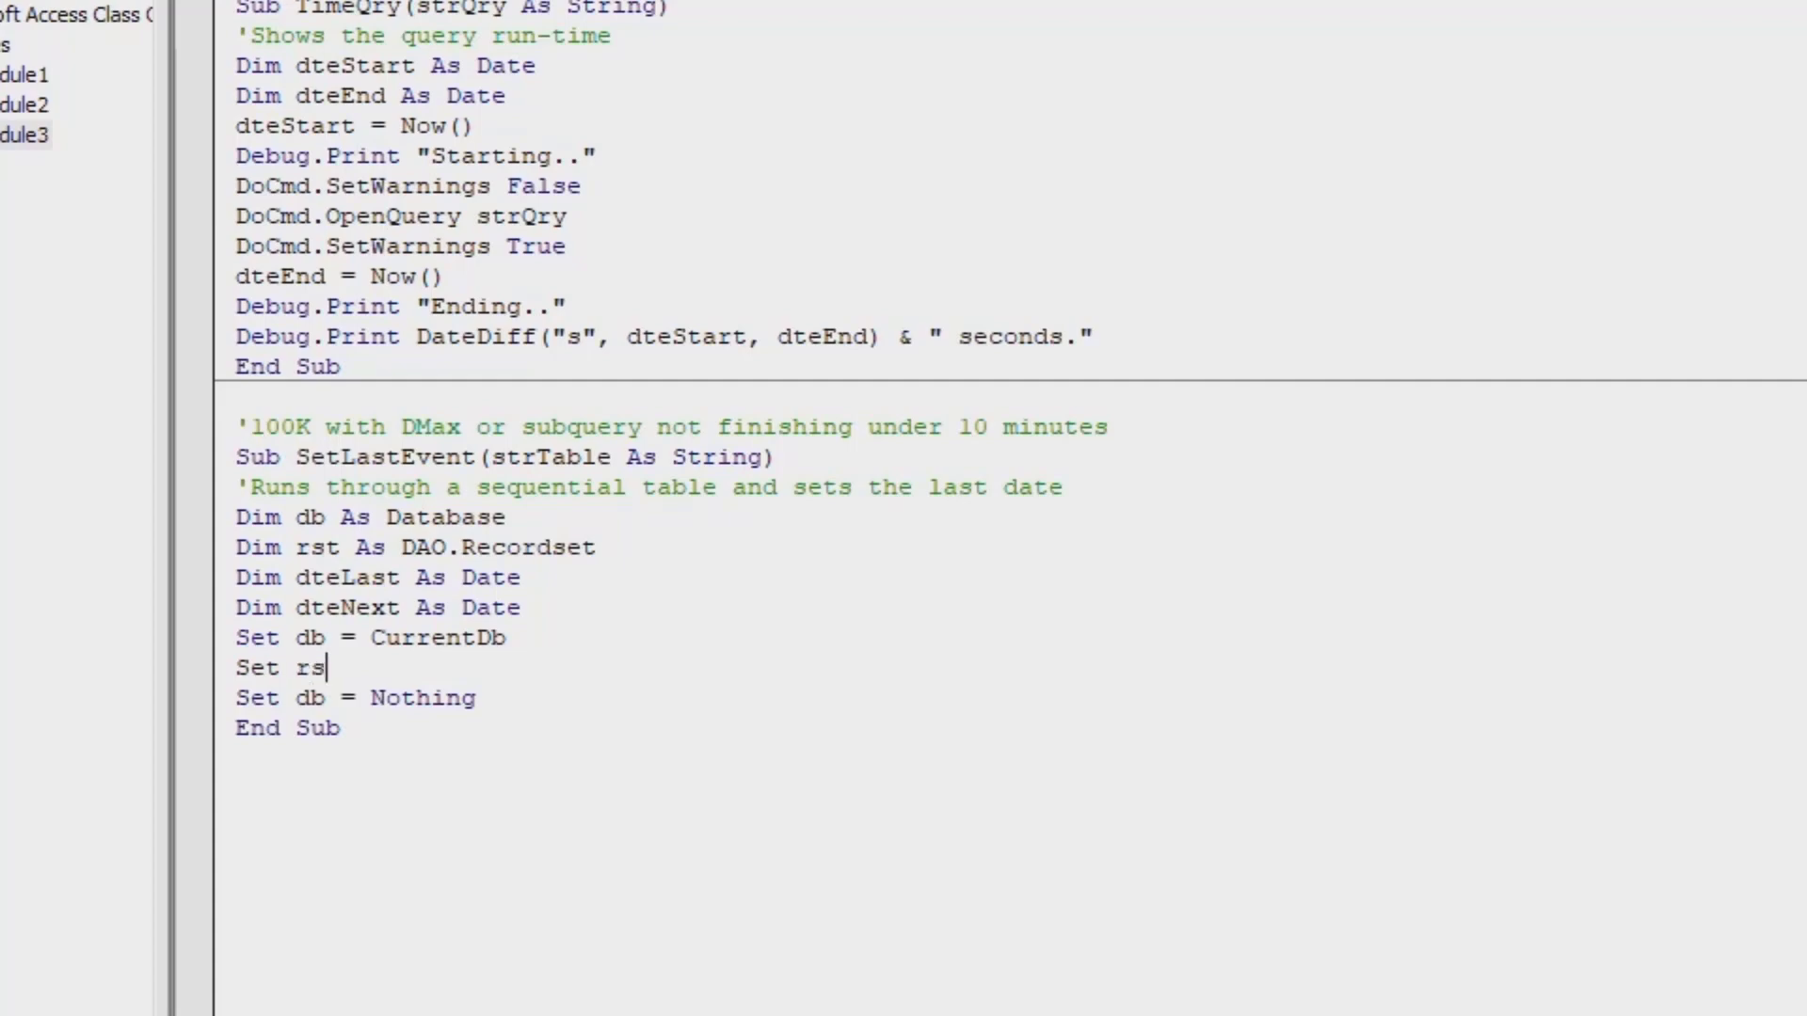
pyautogui.write('t = db.OpenRecordset')
pyautogui.press('Tab')
pyautogui.press('Return')
pyautogui.press('Left')
pyautogui.write('(STR')
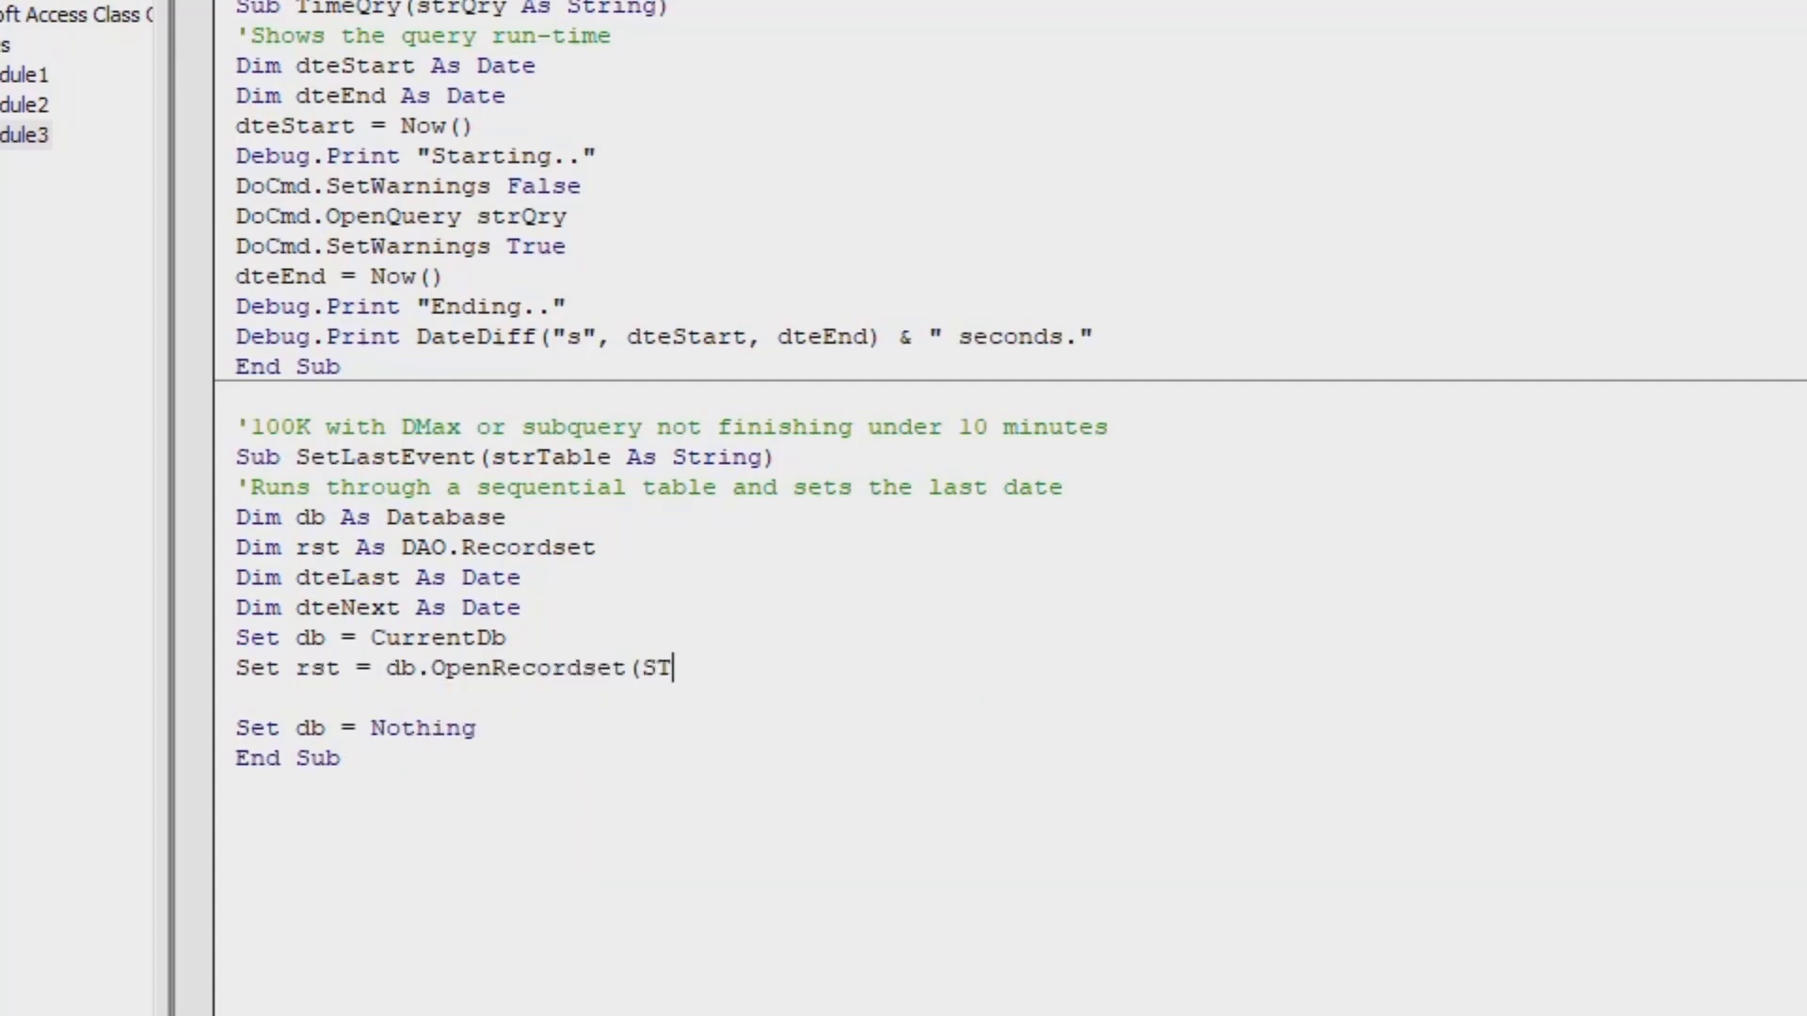
pyautogui.press('BackSpace')
pyautogui.press('BackSpace')
pyautogui.press('BackSpace')
pyautogui.write('st')
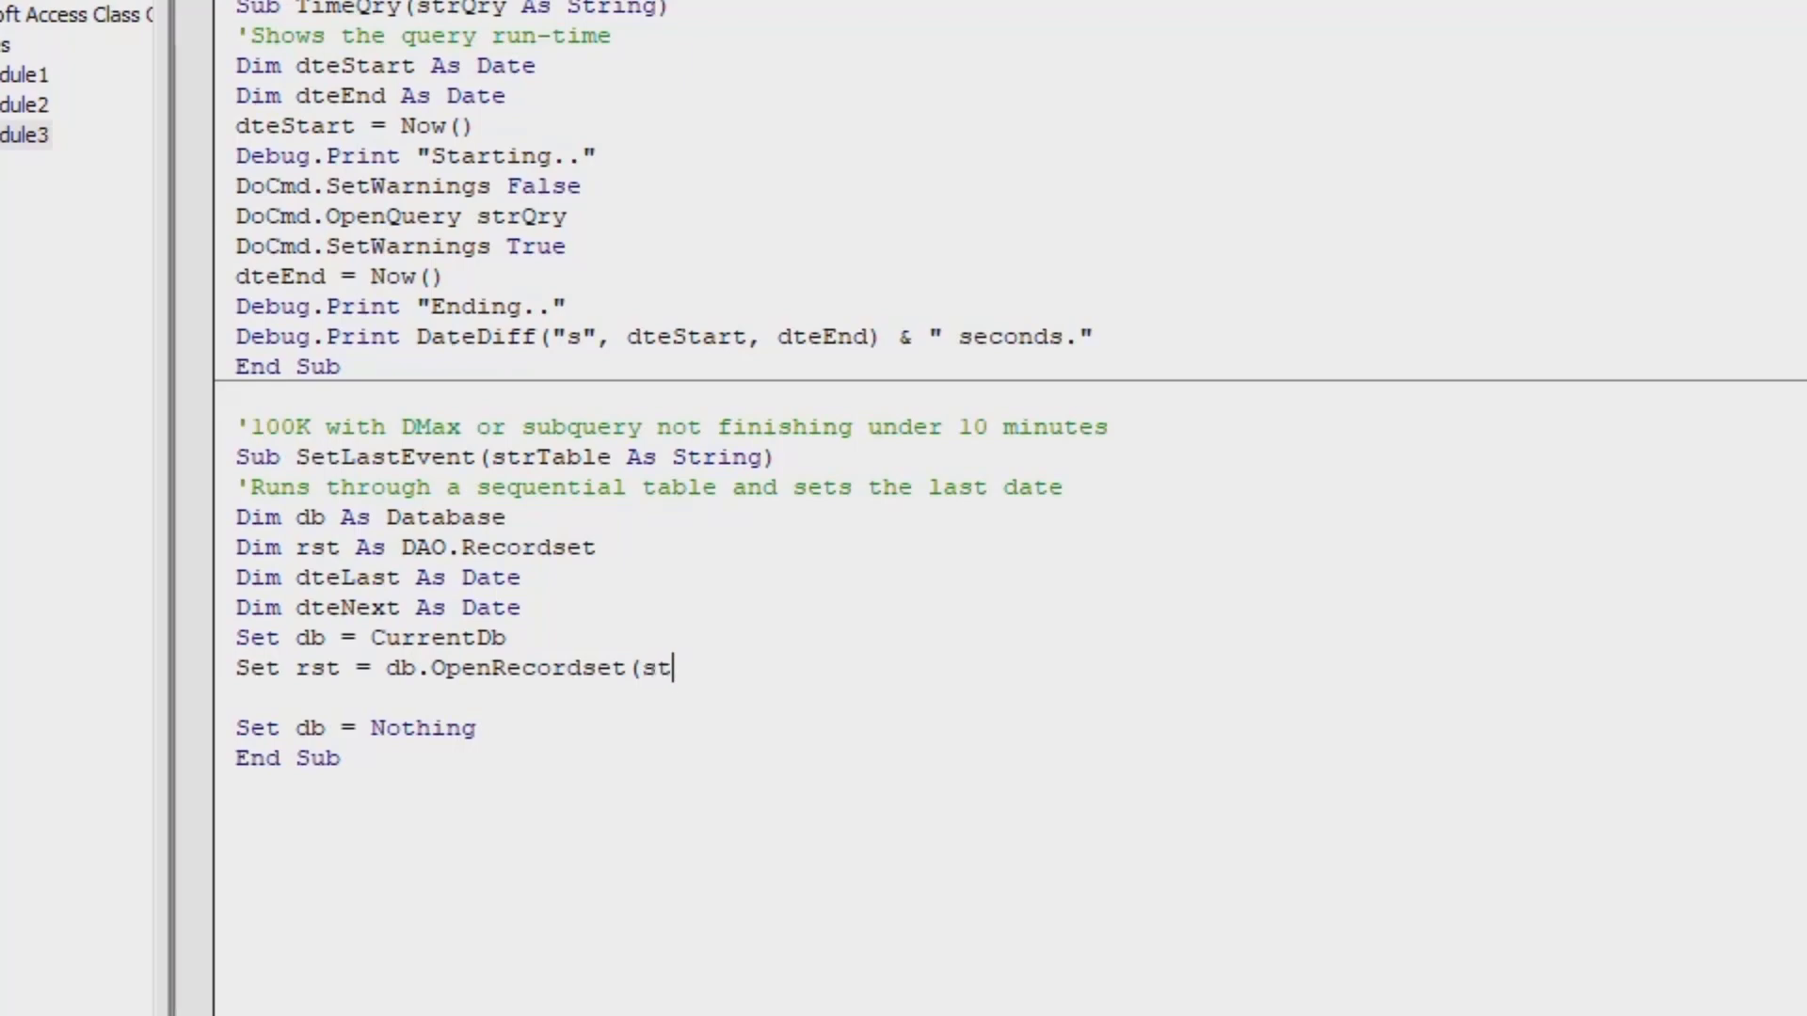
pyautogui.write('rTable)')
pyautogui.press('Return')
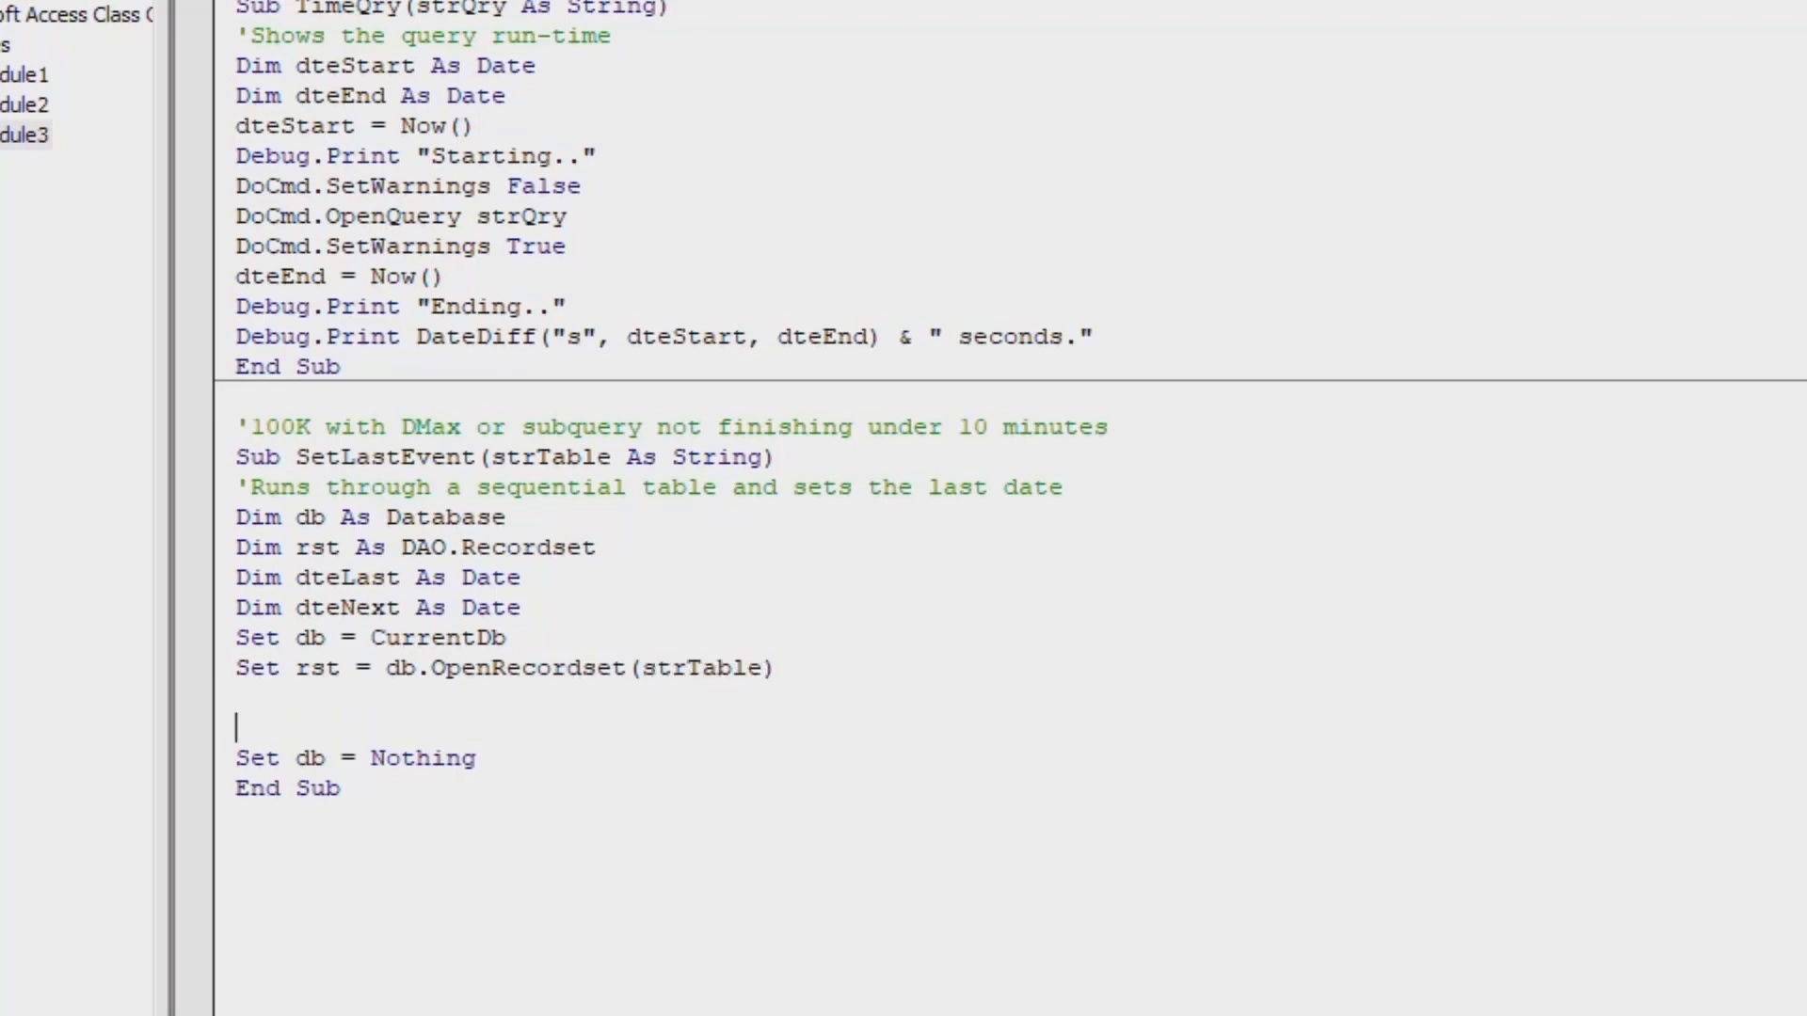
pyautogui.write('Set rst = Nothing')
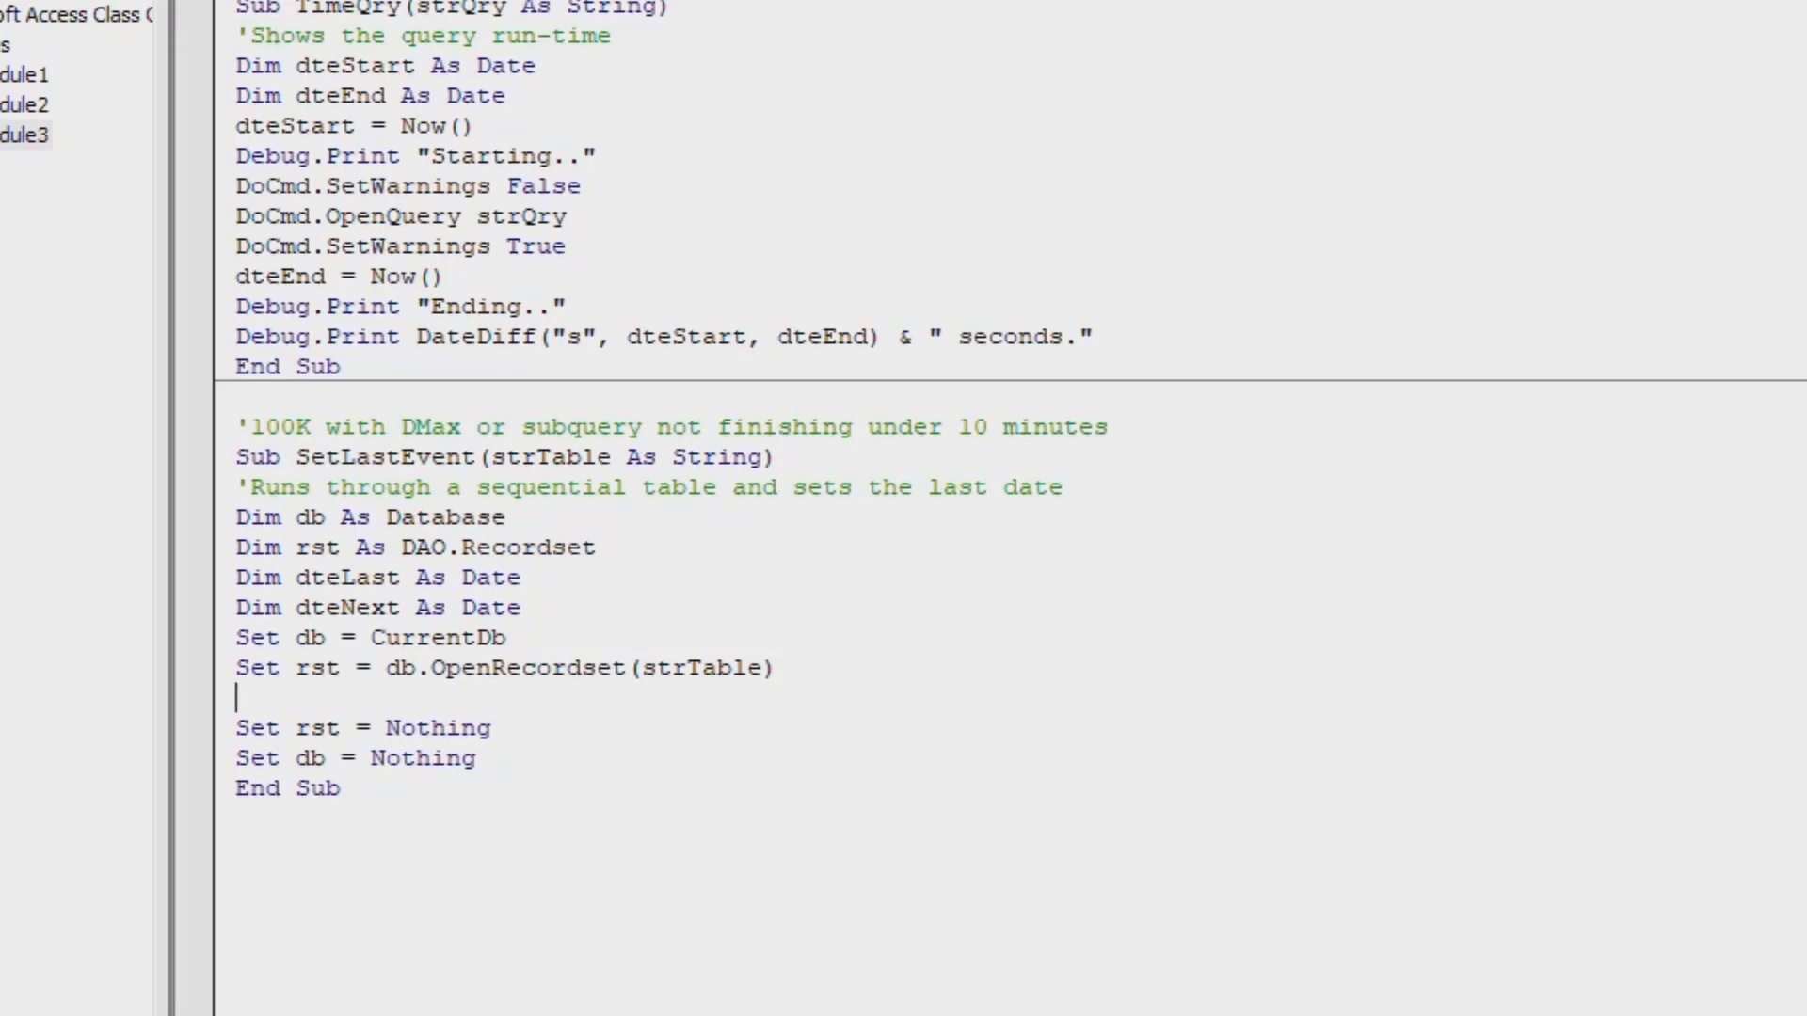
# - Declare lngCounter As Long below the dteNext declaration and initialize it with lngCounter = 0
pyautogui.click(523, 607)
pyautogui.press('Return')
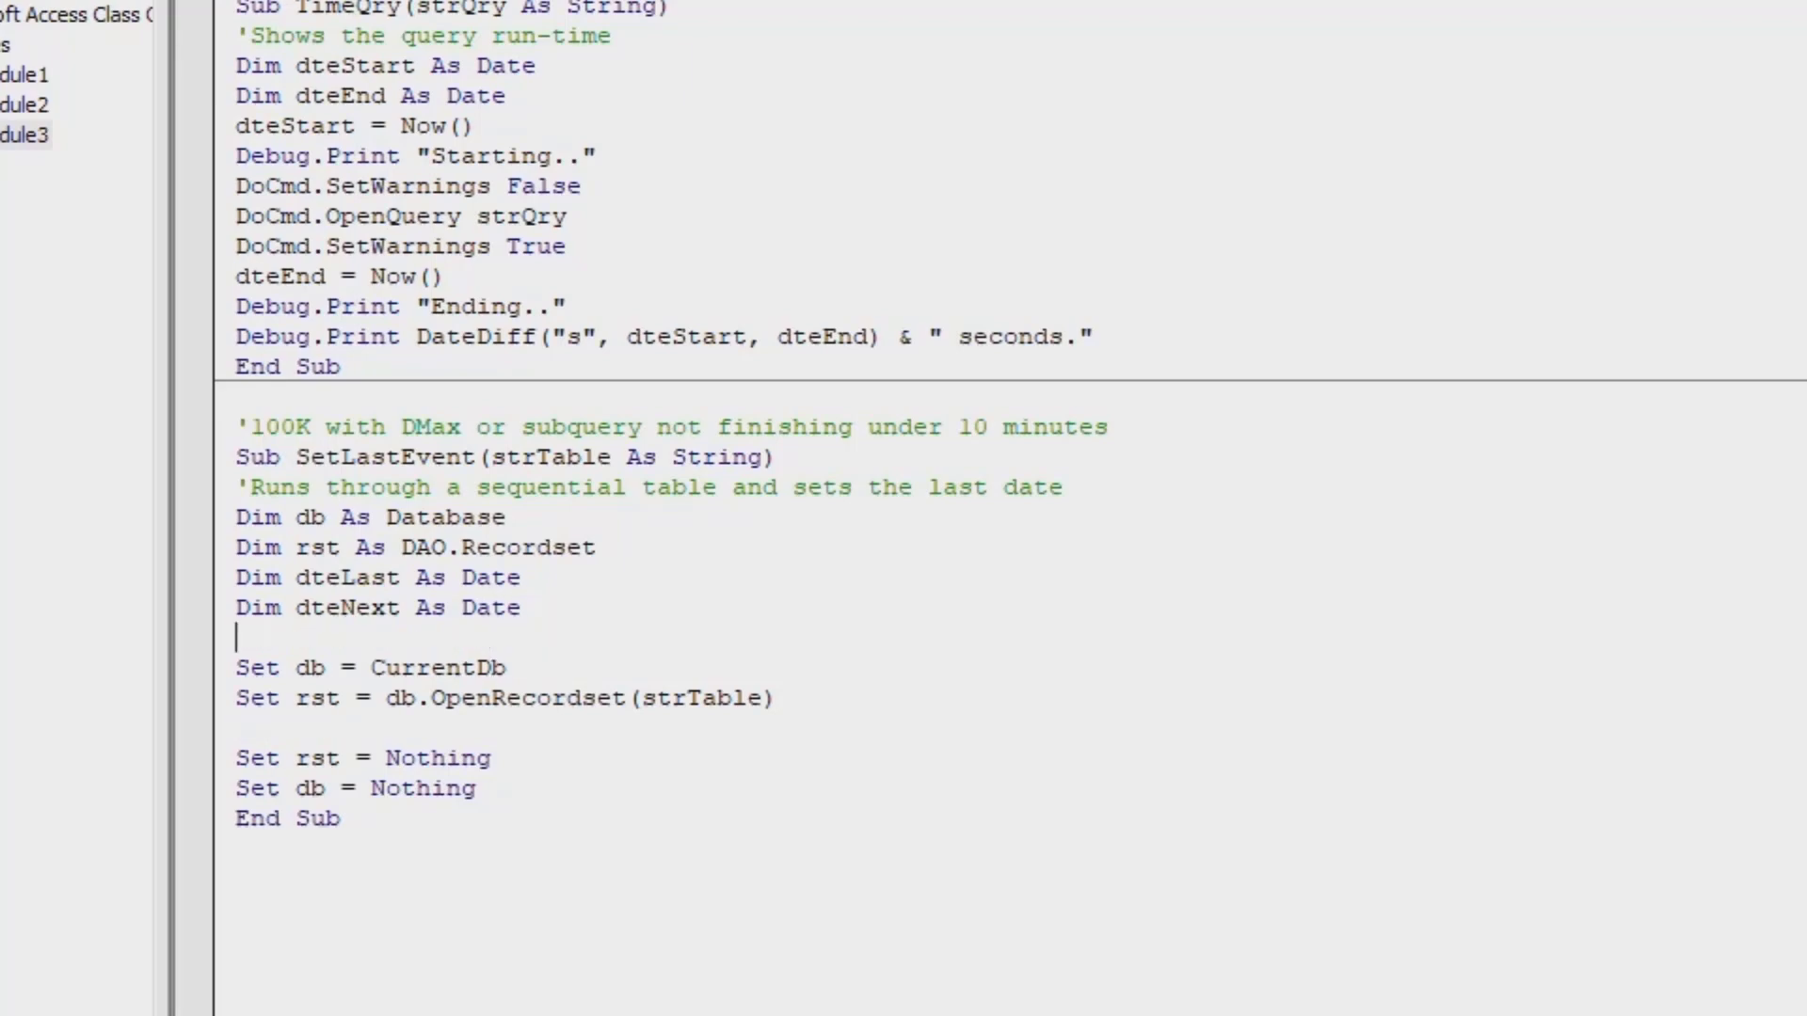
pyautogui.write('Dim lngCounter as long')
pyautogui.press('Tab')
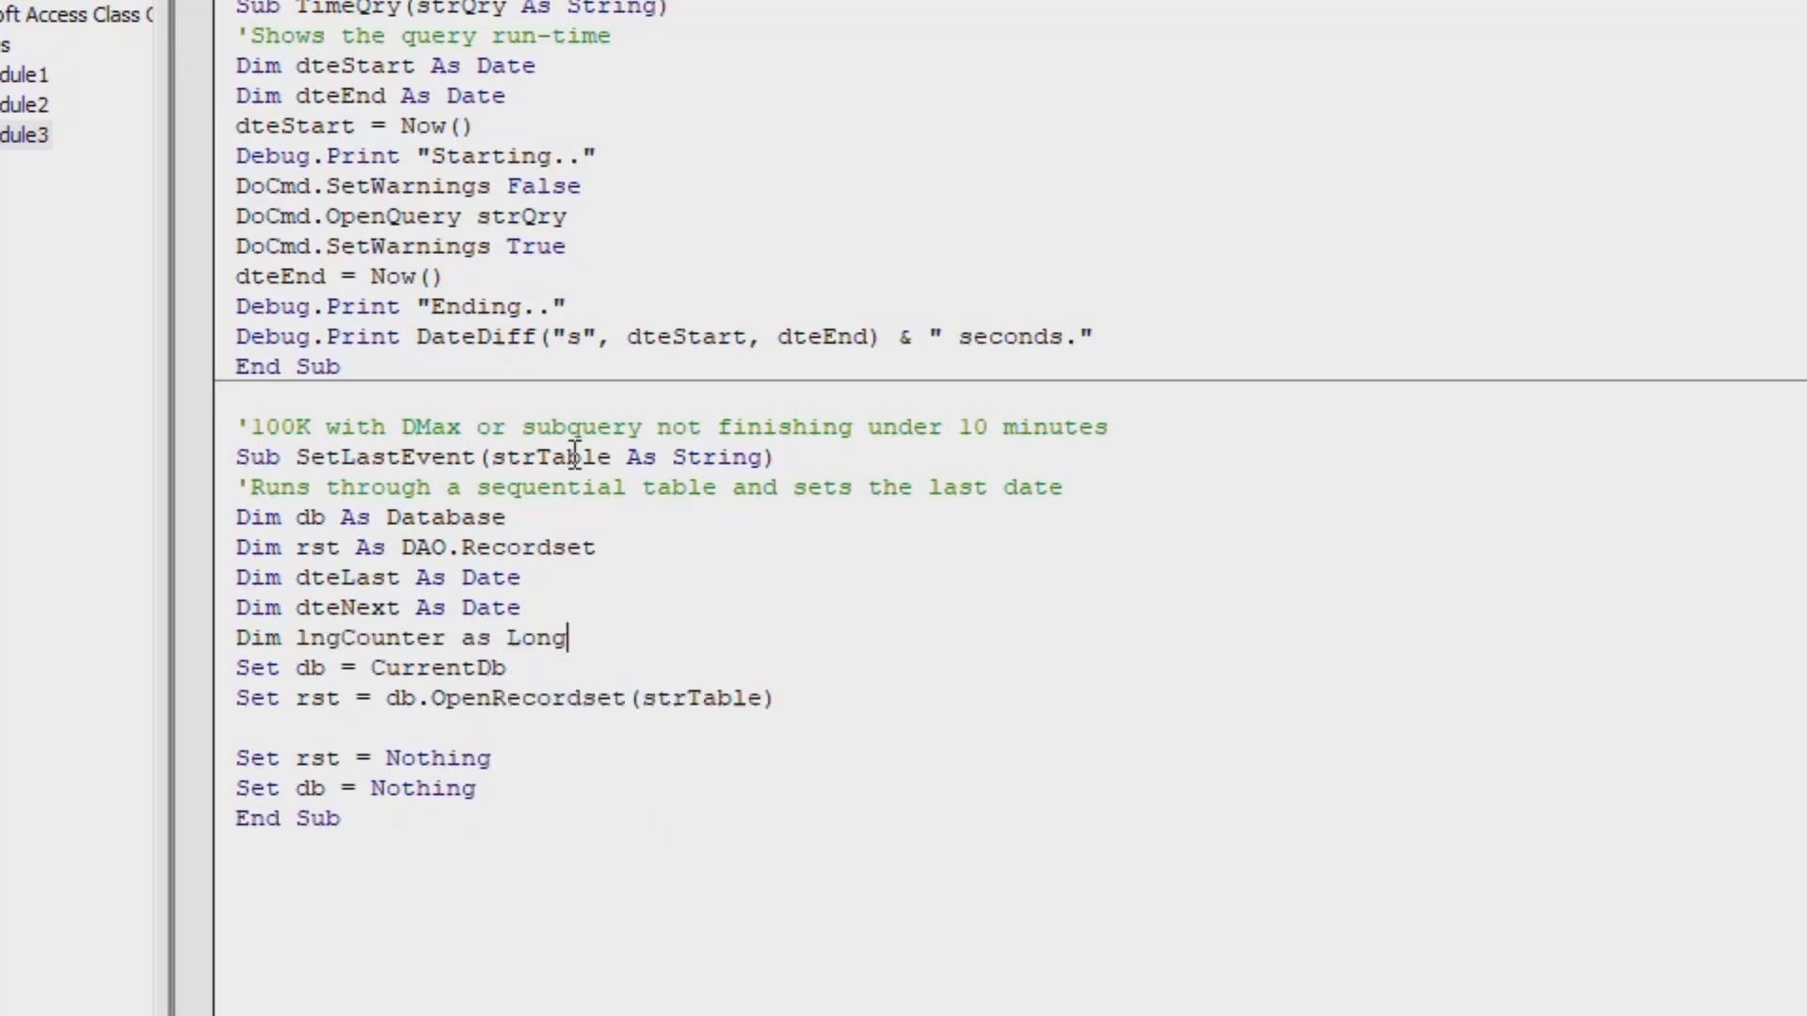
pyautogui.press('Right')
pyautogui.press('Left')
pyautogui.press('Up')
pyautogui.press('Right')
pyautogui.press('Right')
pyautogui.press('Right')
pyautogui.press('Right')
pyautogui.press('Return')
pyautogui.write('lngCounter = 0')
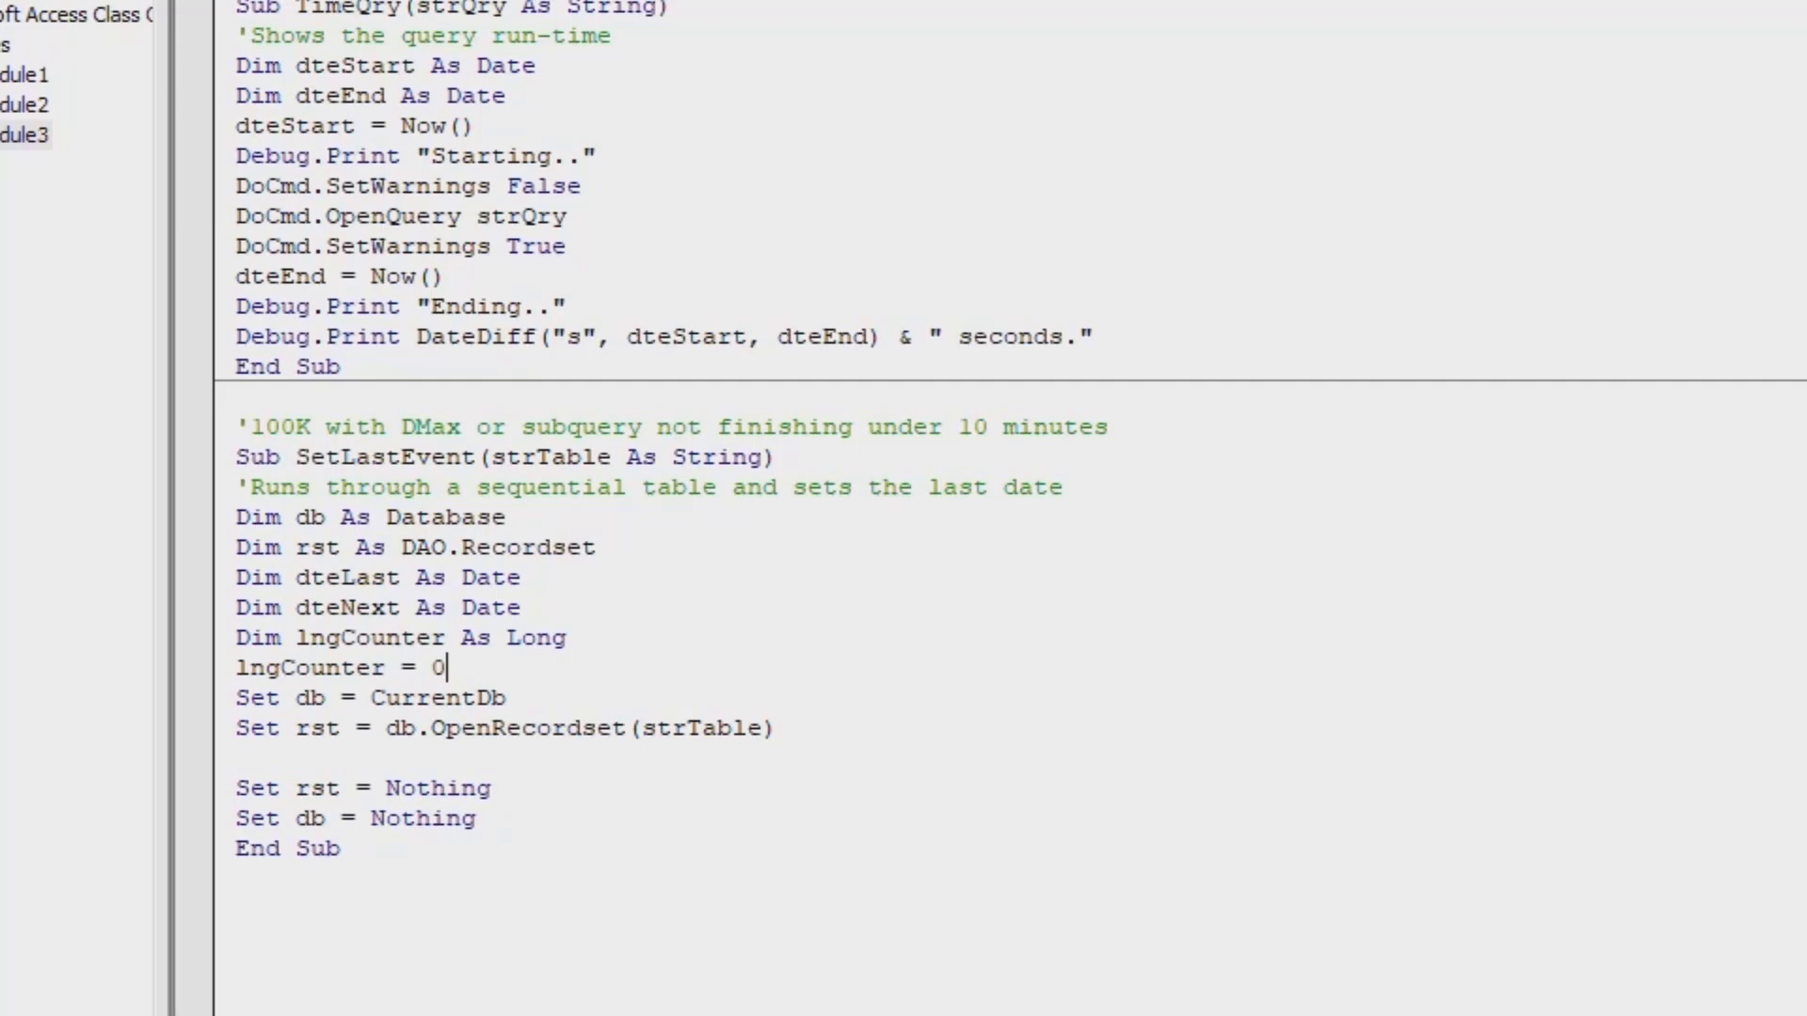
# - Add a Do Until rst.EOF ... Loop block after the OpenRecordset line
pyautogui.press('Right')
pyautogui.press('Down')
pyautogui.press('Down')
pyautogui.write('Do Until rst.Eof')
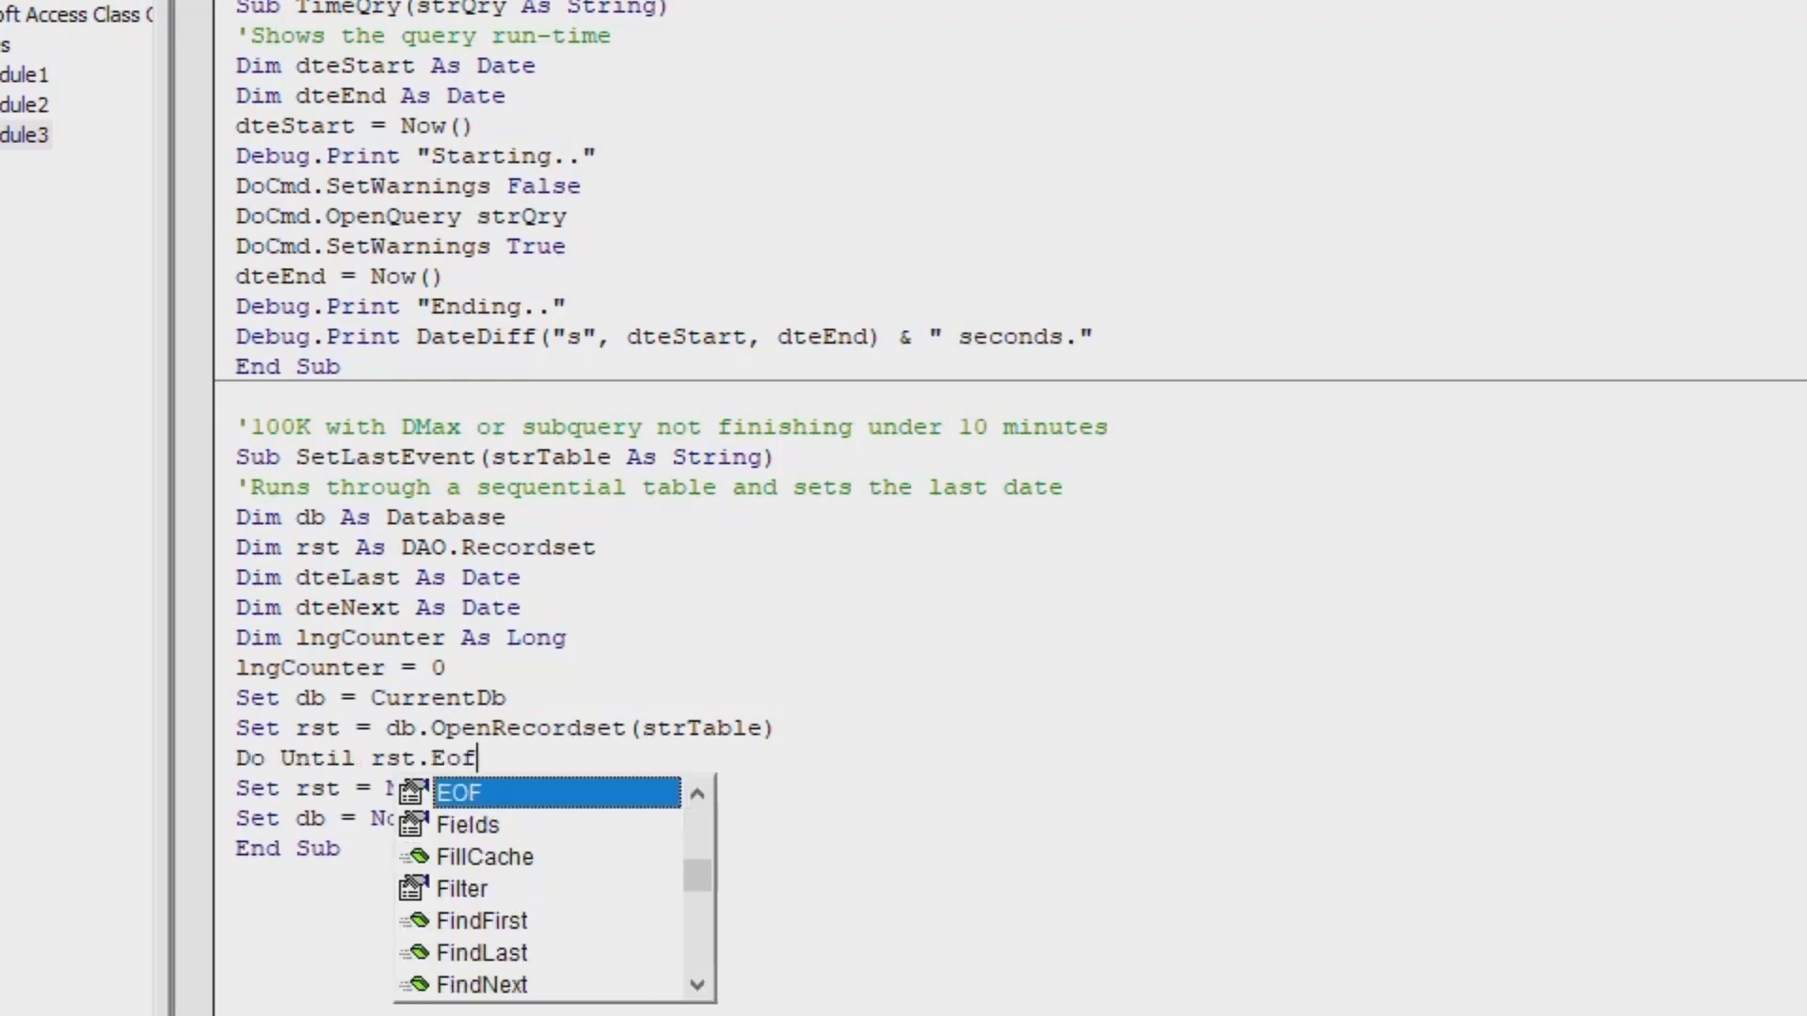
pyautogui.press('Return')
pyautogui.press('Return')
pyautogui.write('Loop')
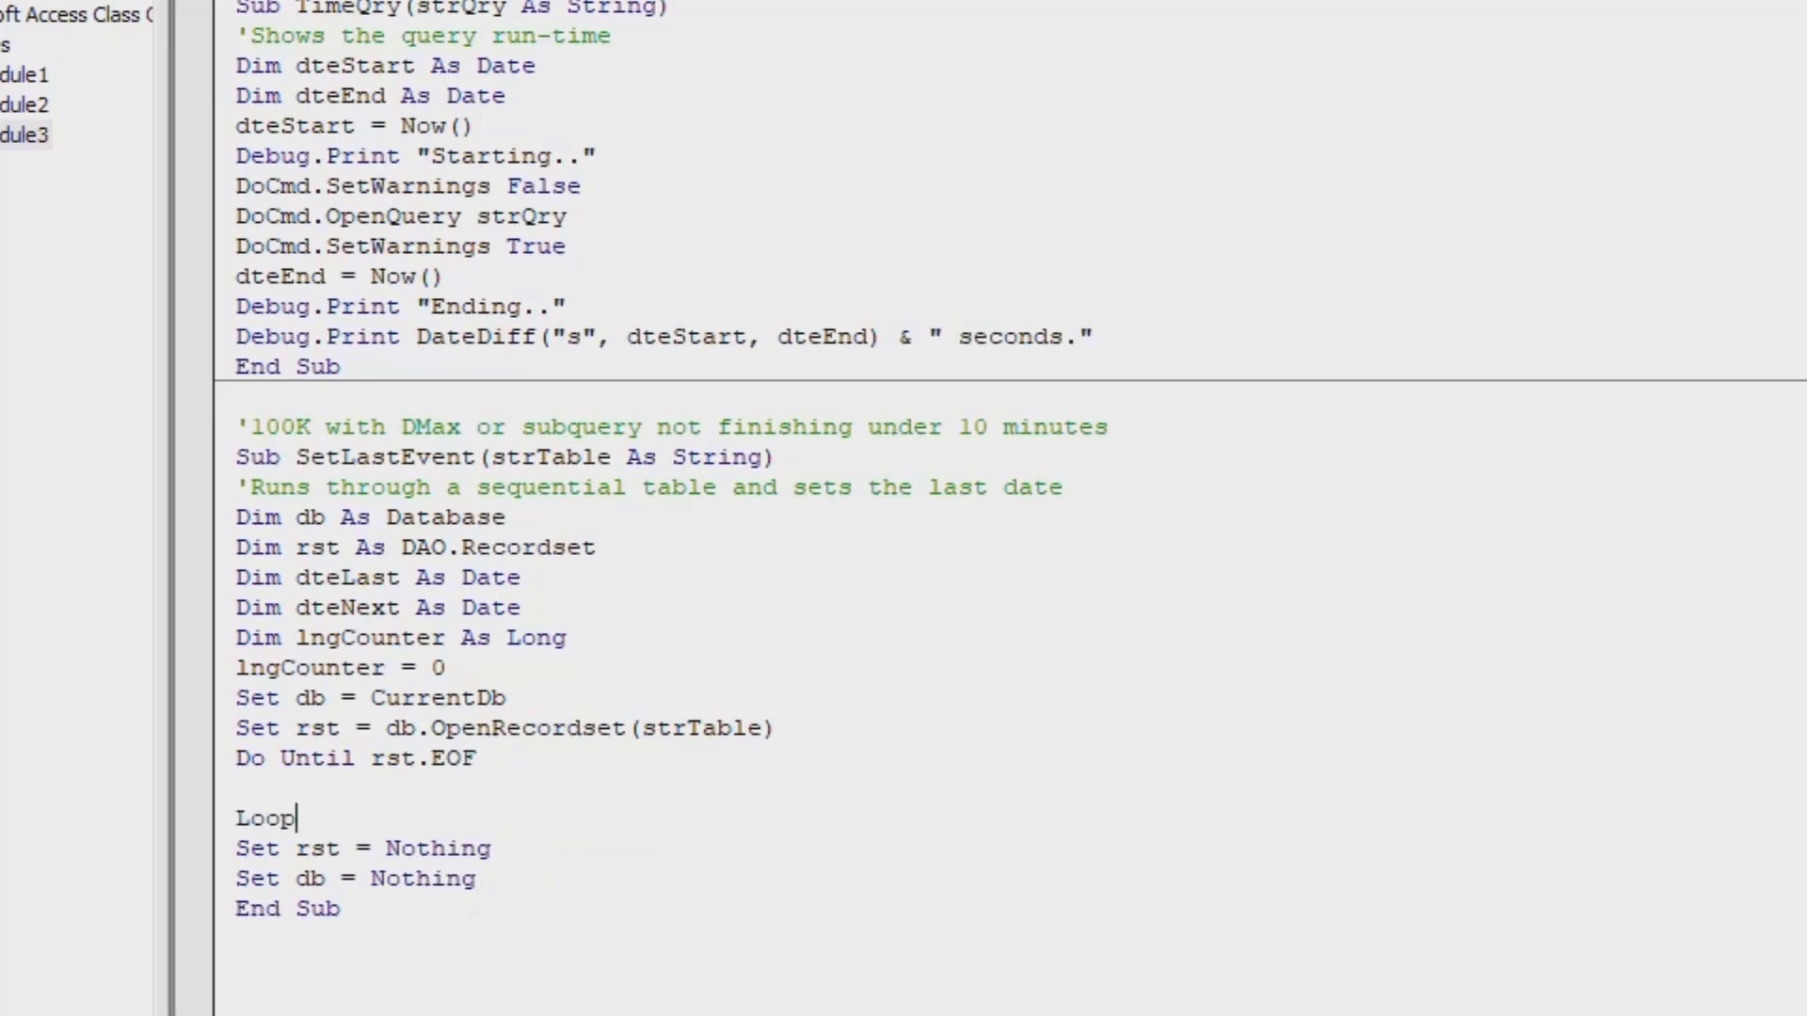
# - Insert an indented rst.MoveNext just before Loop, leaving a blank line above it for the loop's body
pyautogui.press('Up')
pyautogui.press('Return')
pyautogui.press('Tab')
pyautogui.write('rst.Moven')
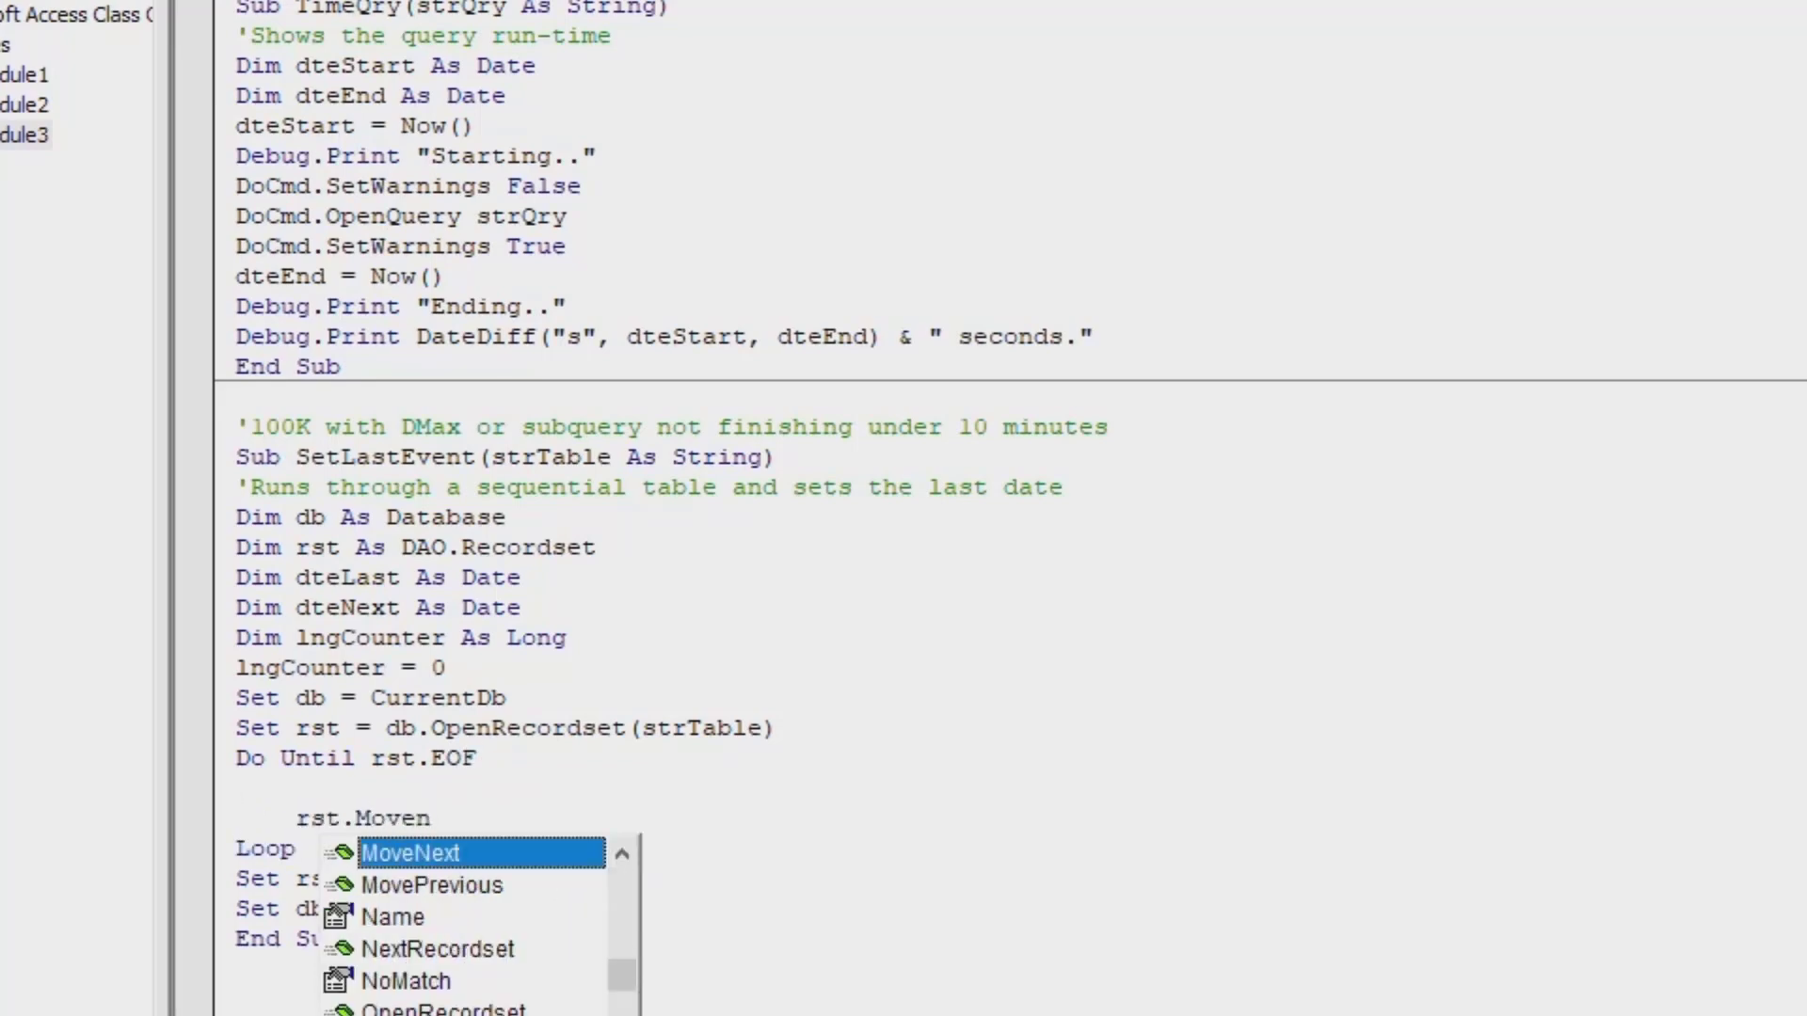
pyautogui.press('Tab')
pyautogui.press('Home')
pyautogui.press('Up')
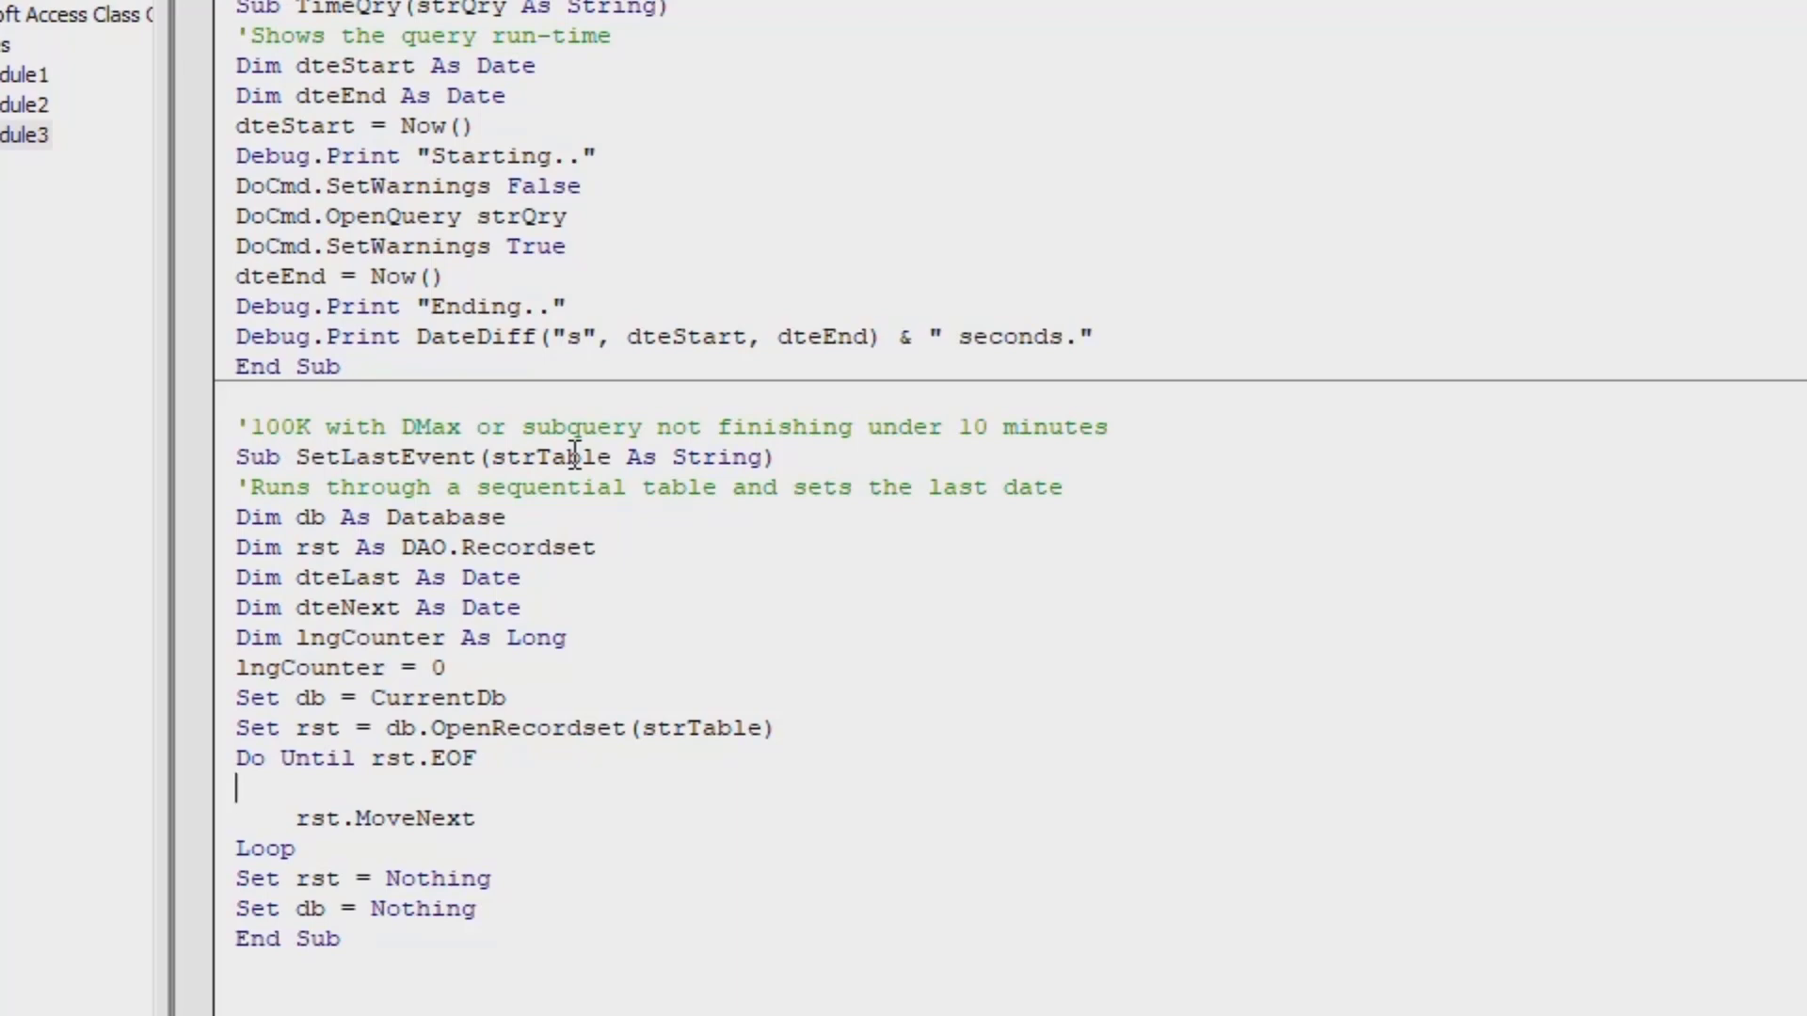
# - Start the loop body with dteNext = rst!EventDate, followed by lngCounter = lngCounter + 1 above rst.MoveNext
pyautogui.press('Tab')
pyautogui.write('dteNext = rst')
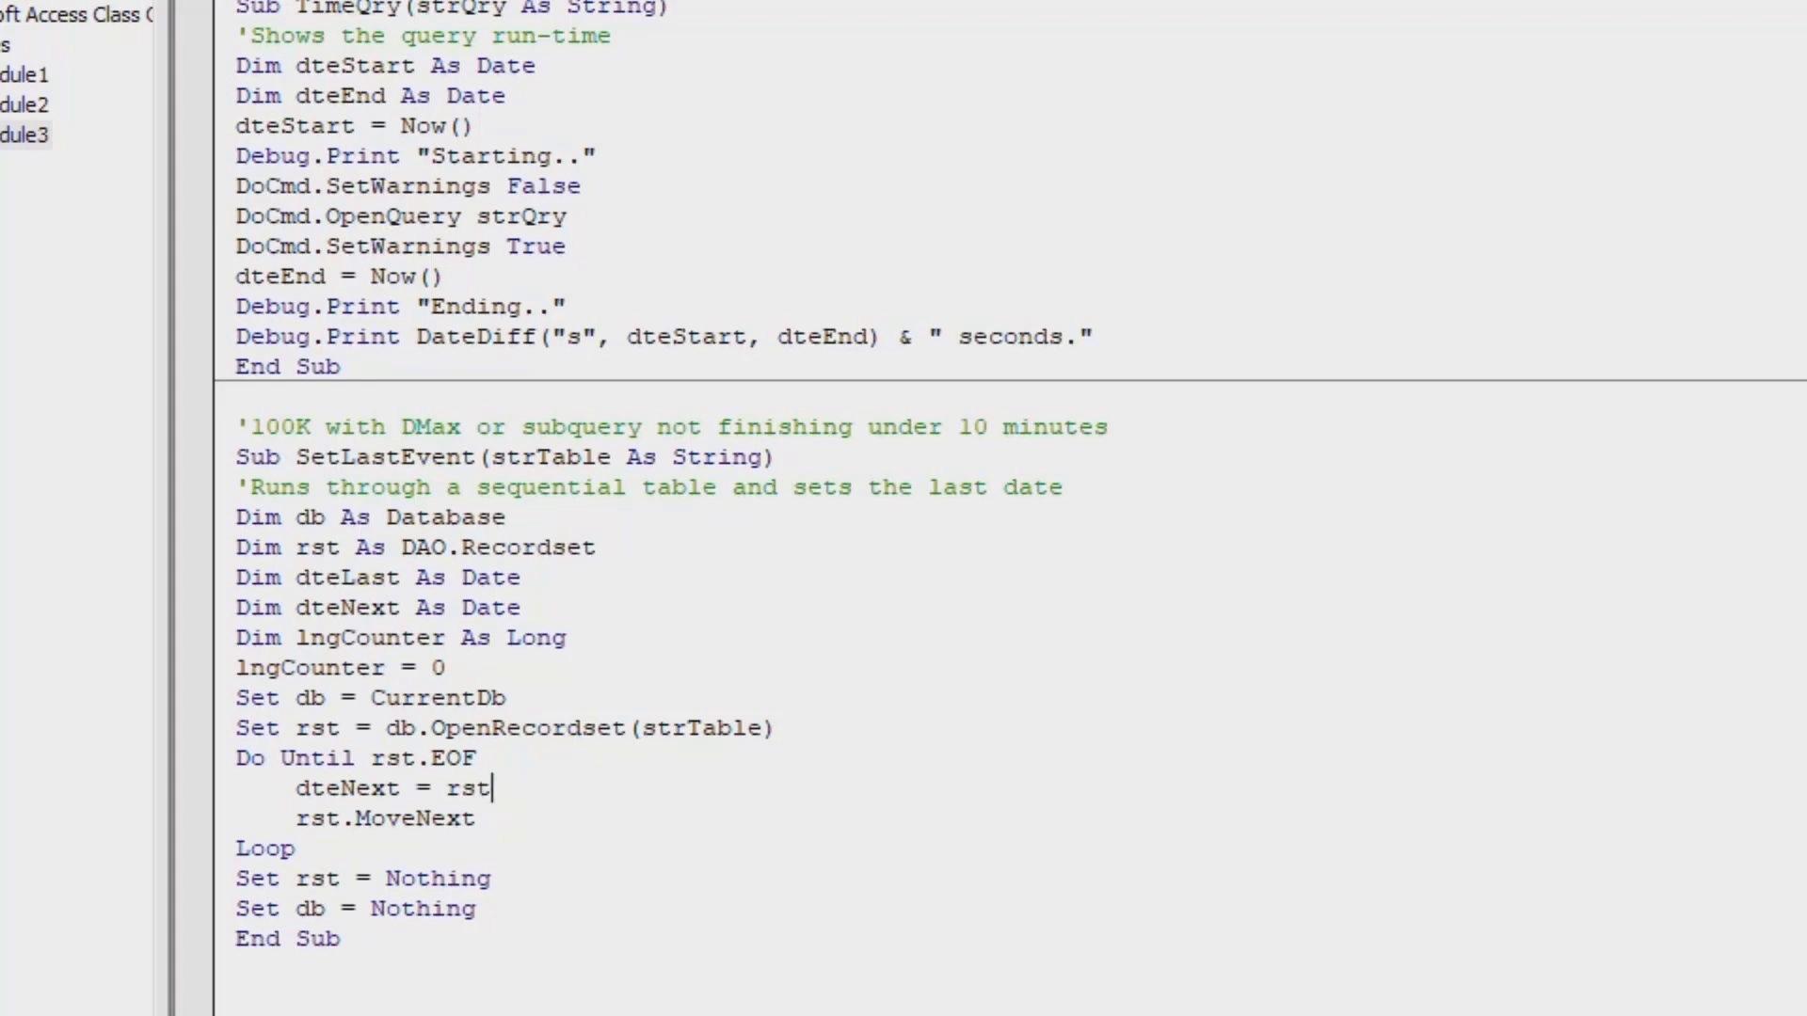
pyautogui.write('!EventDate')
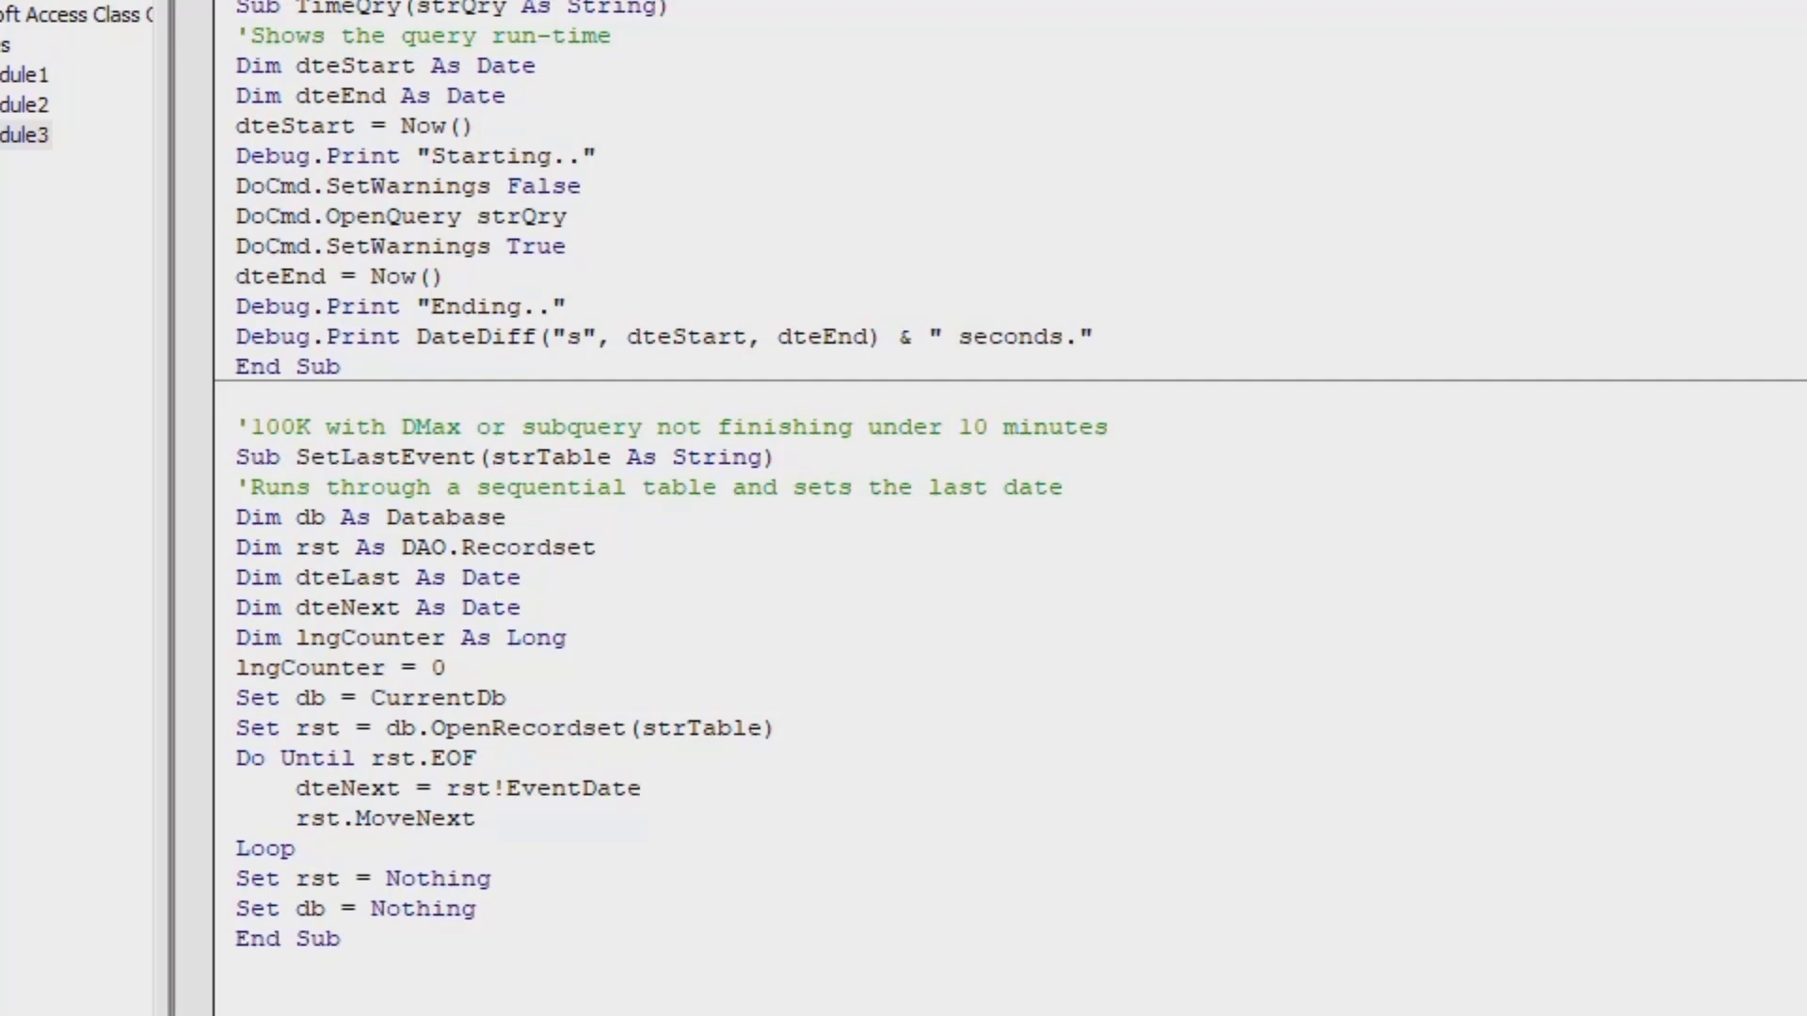
pyautogui.press('Return')
pyautogui.write('lngCounter = lngCounter + 1')
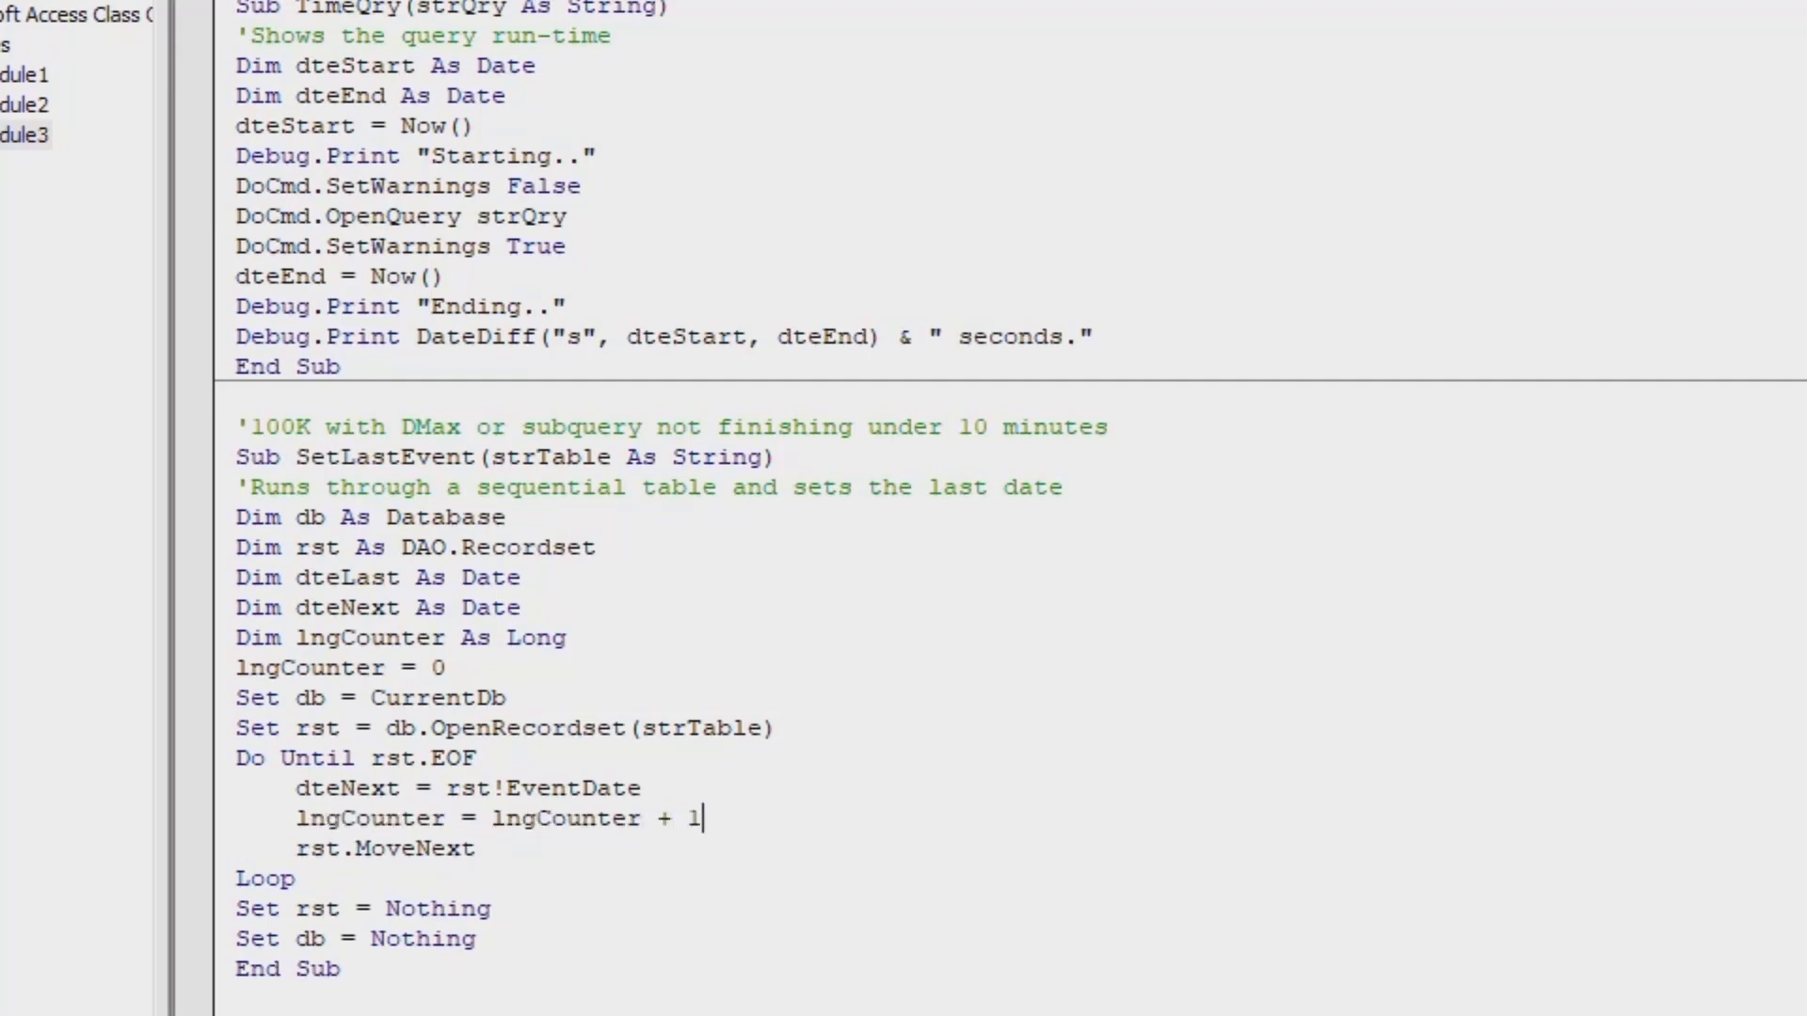
# - Add an If lngCounter > 1 Then ... End If block below the counter increment
pyautogui.press('Return')
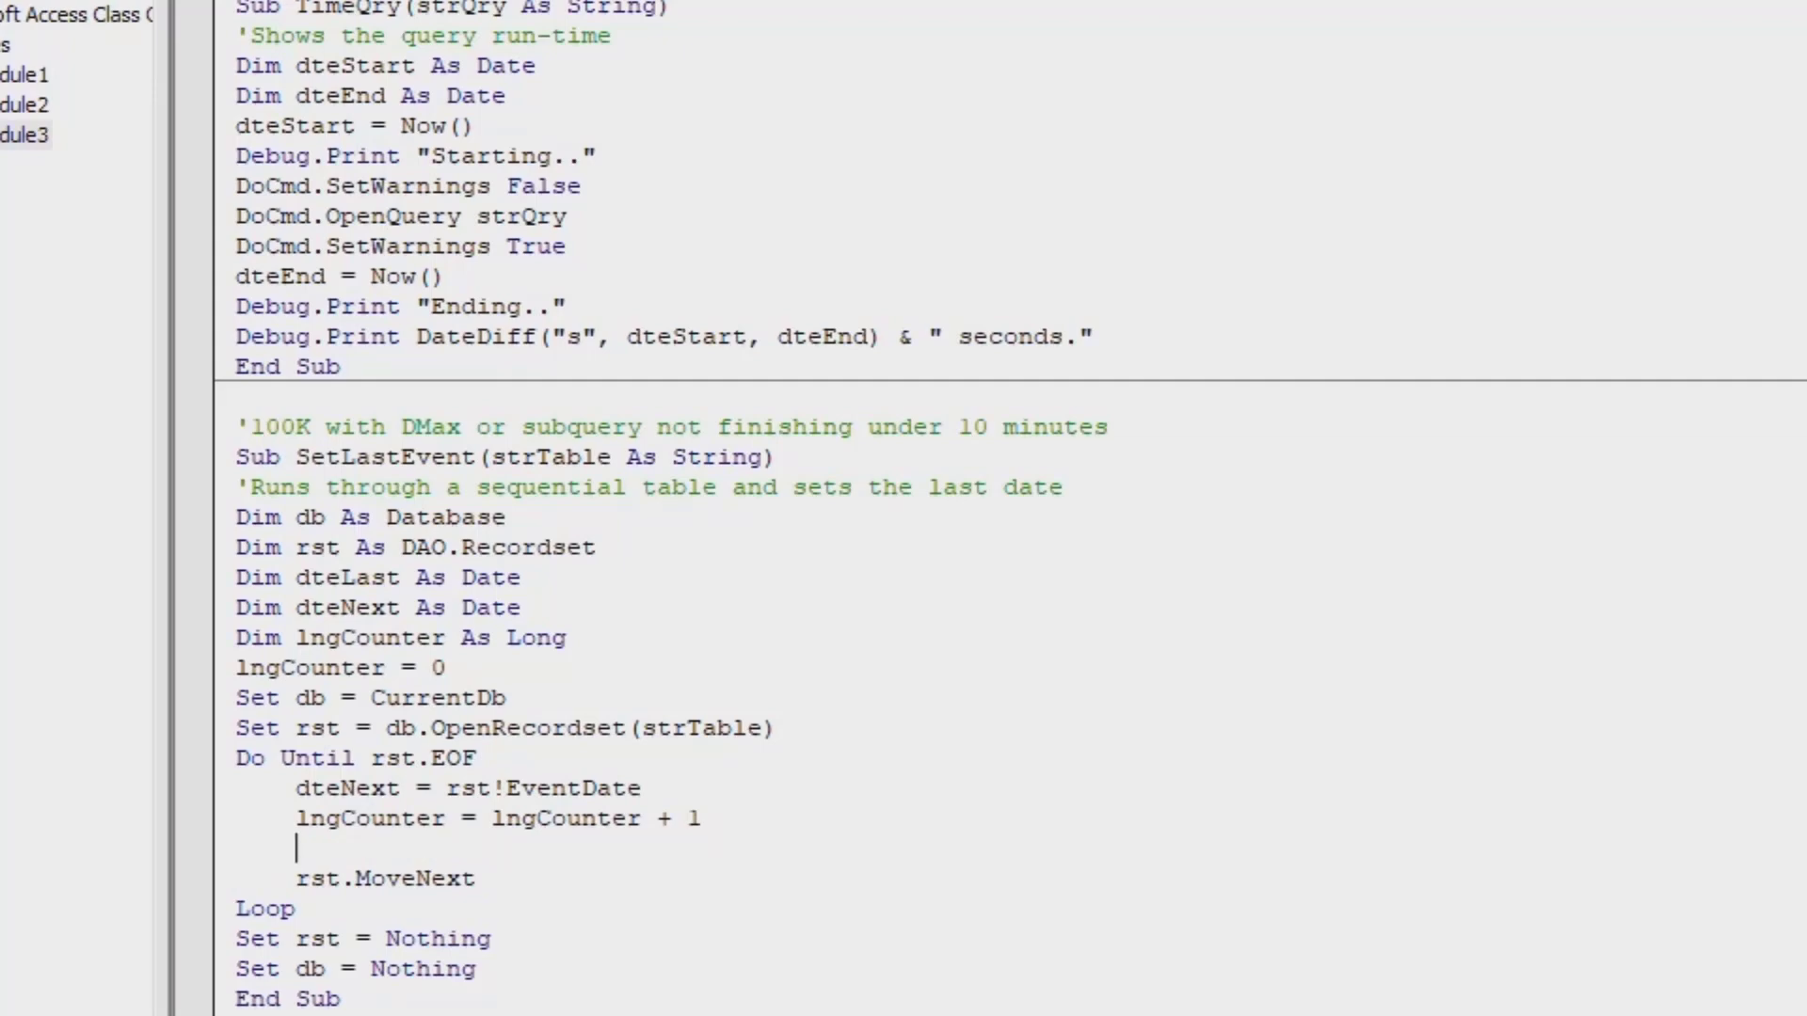
pyautogui.write('If lngCounter > 1 Then')
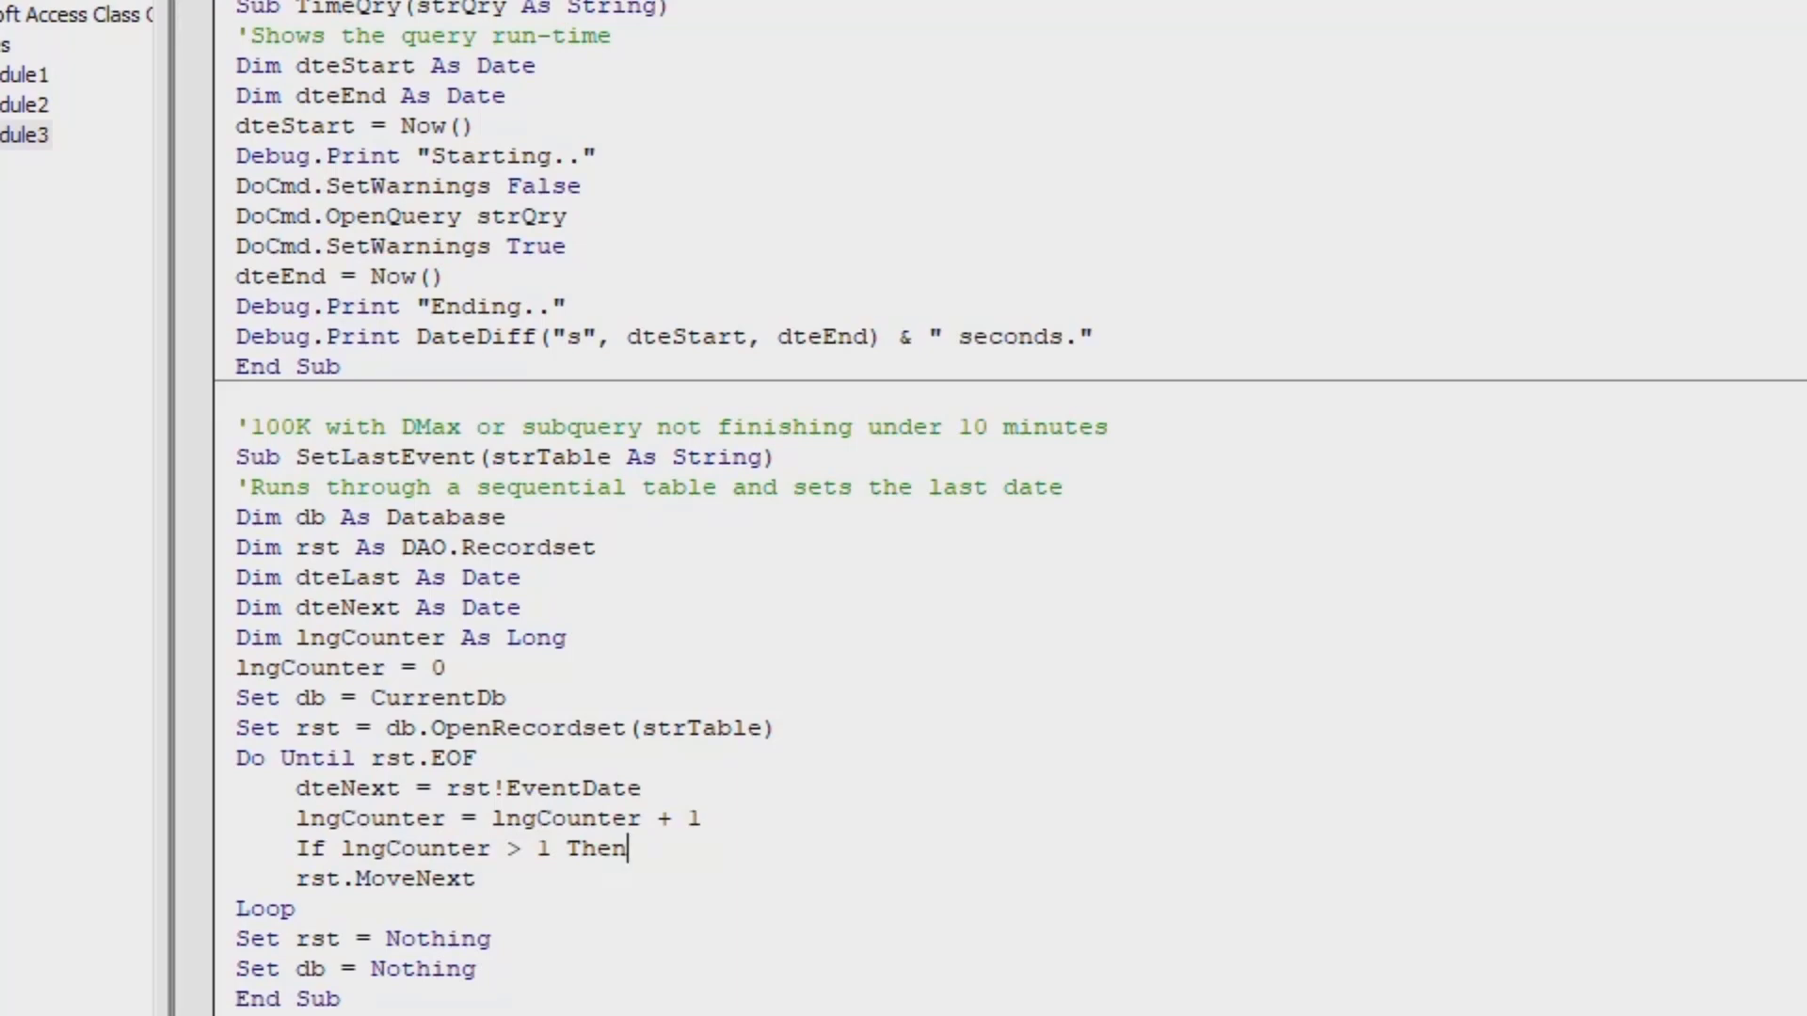
pyautogui.press('Return')
pyautogui.press('Return')
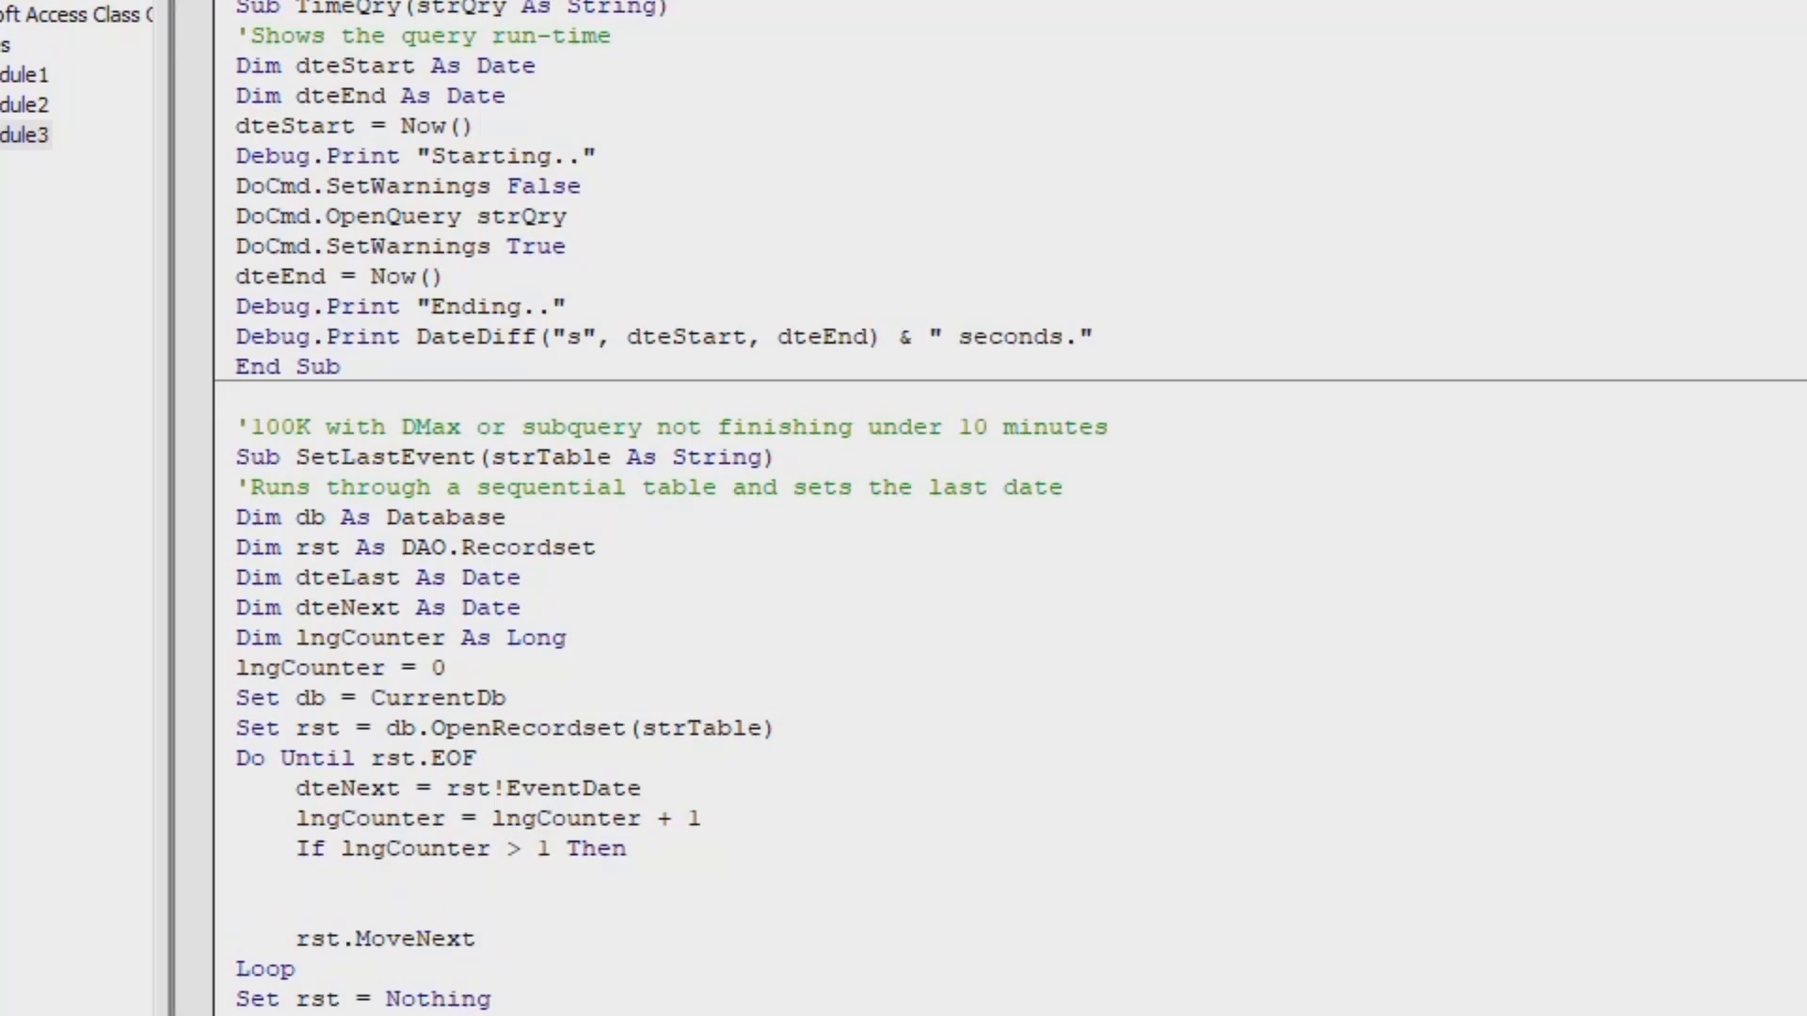
pyautogui.write('End if')
# - Inside the If lngCounter > 1 block, add an indented rst.Edit line and begin the next line with rst!LastEvent
pyautogui.press('Up')
pyautogui.press('Tab')
pyautogui.write('rst.Edit')
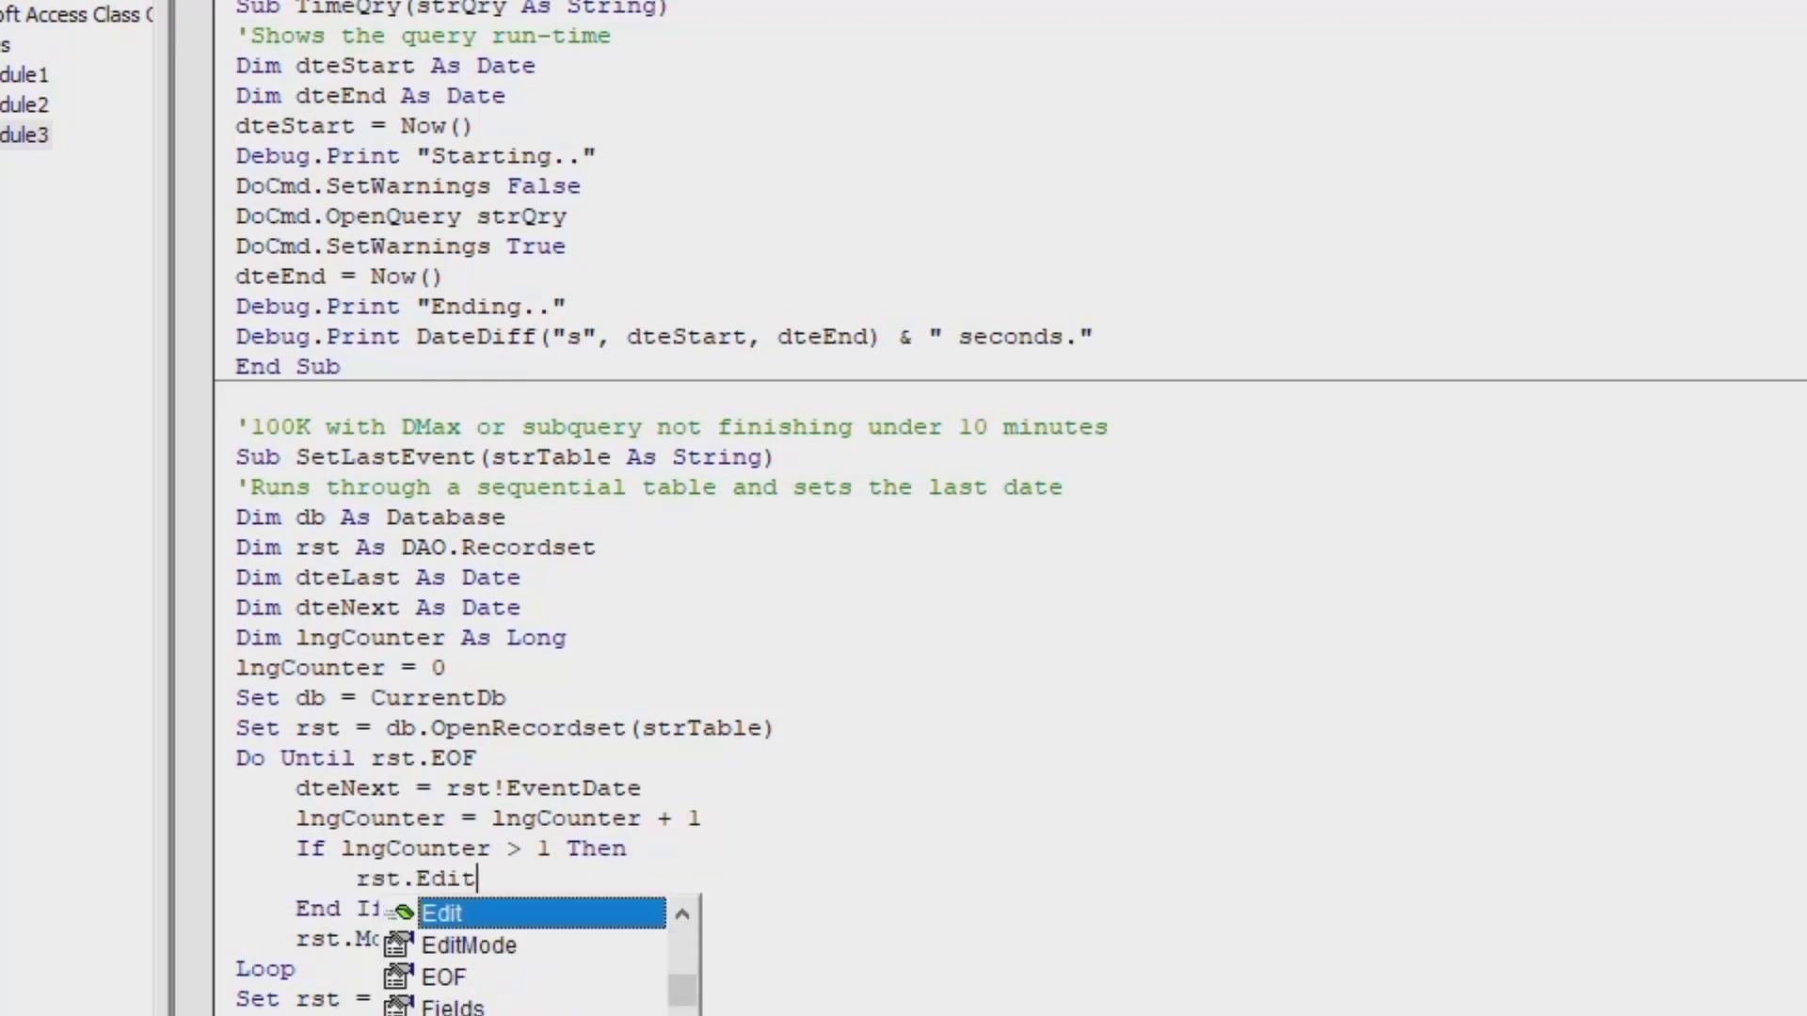
pyautogui.press('Return')
pyautogui.write('rst!')
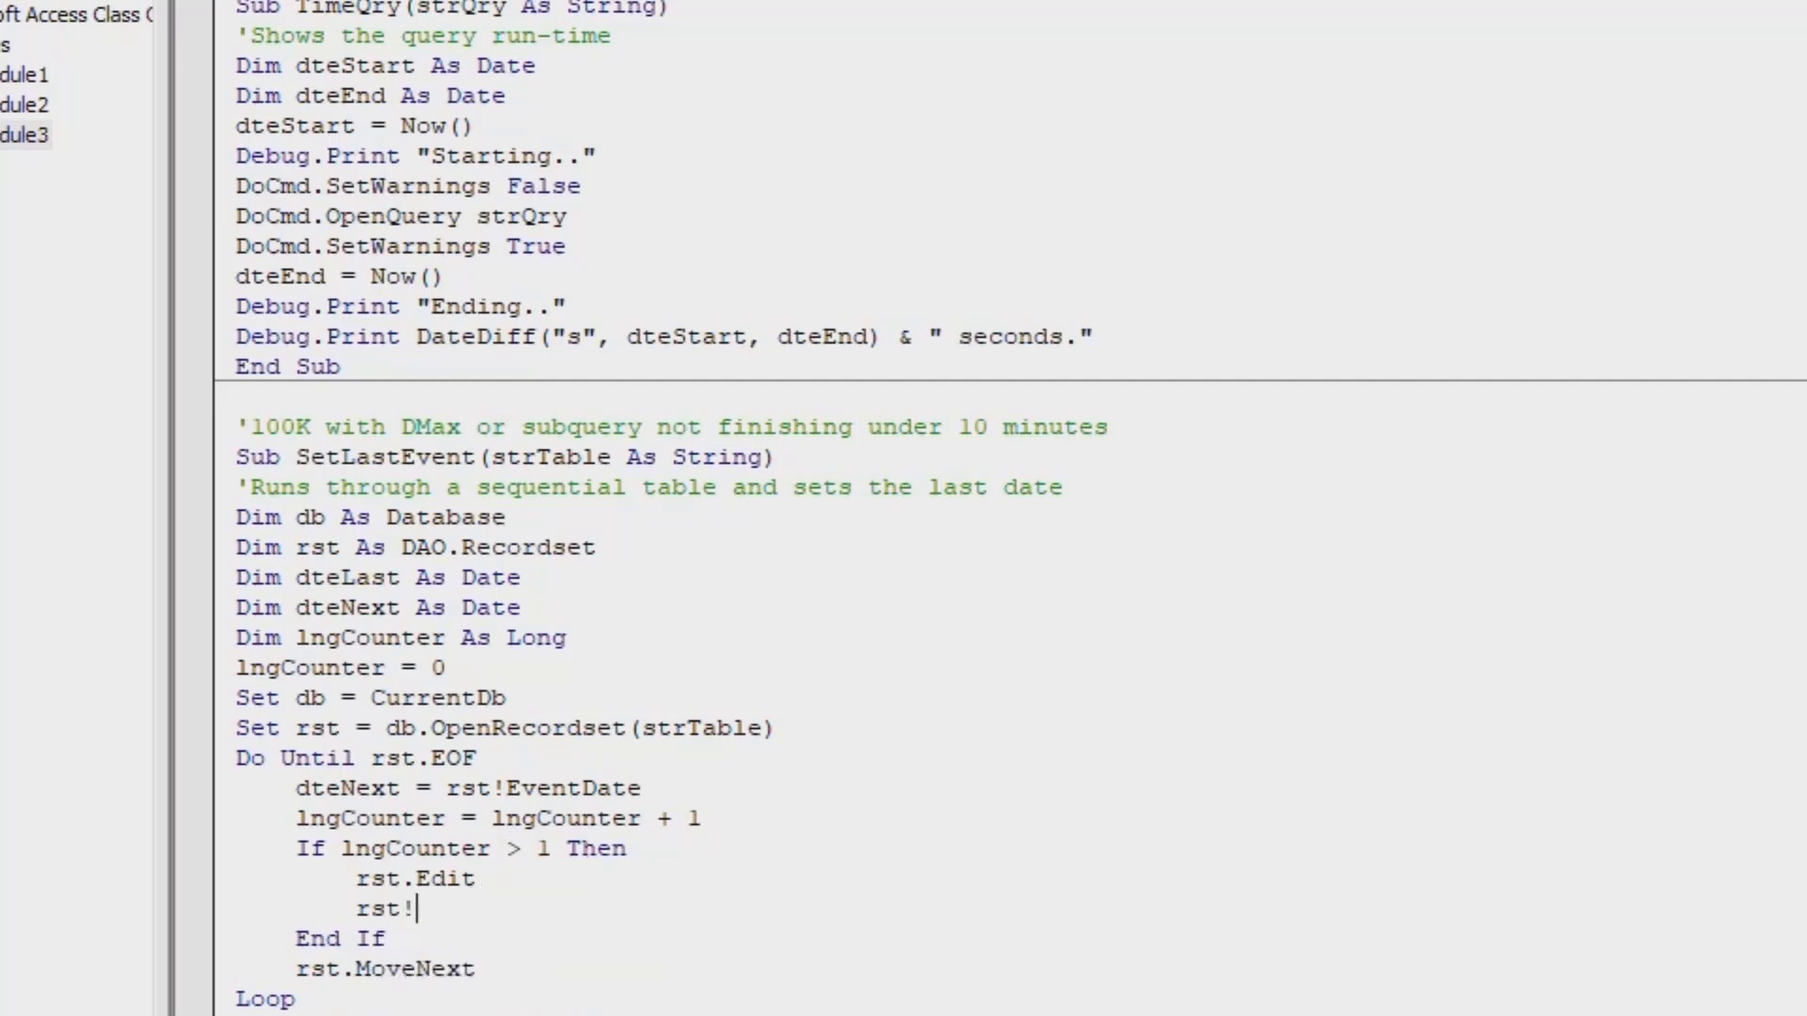
pyautogui.write('LastEvent')
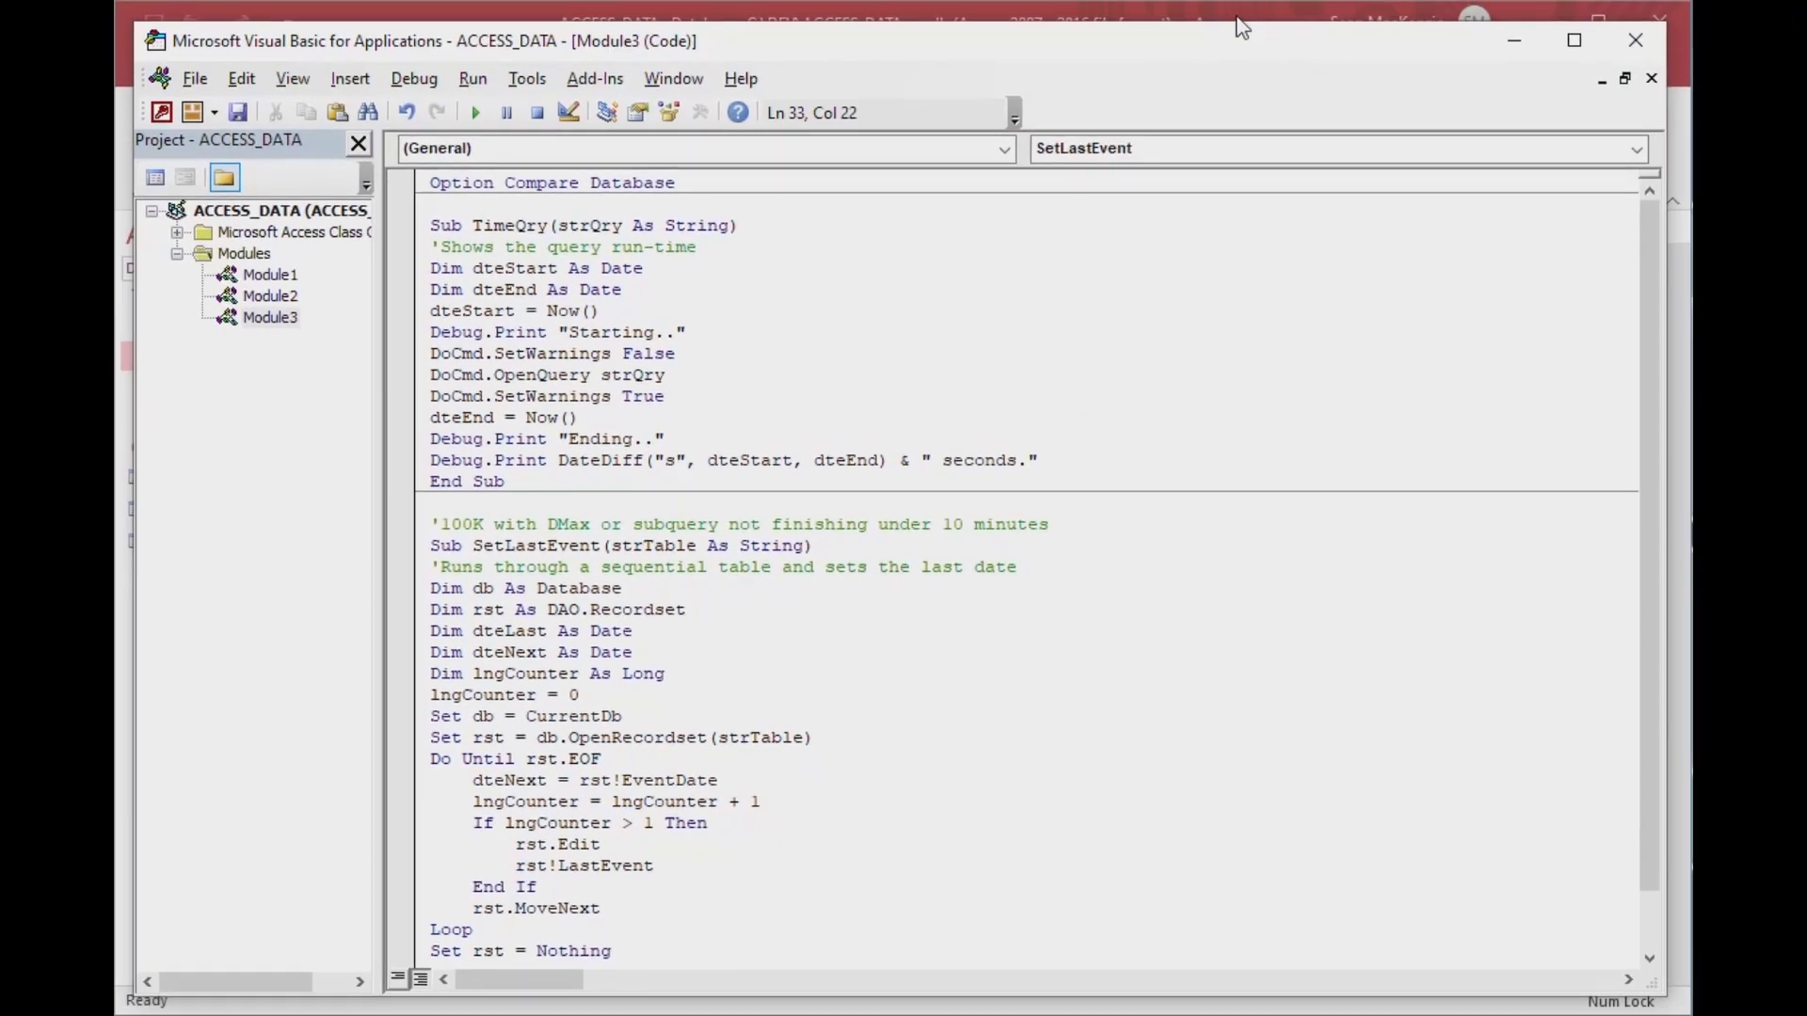
# - Switch to Access, check the field names in the DATA_MEDIUM table, close it and return to the VBA editor
pyautogui.hotkey('alt', 'F11')
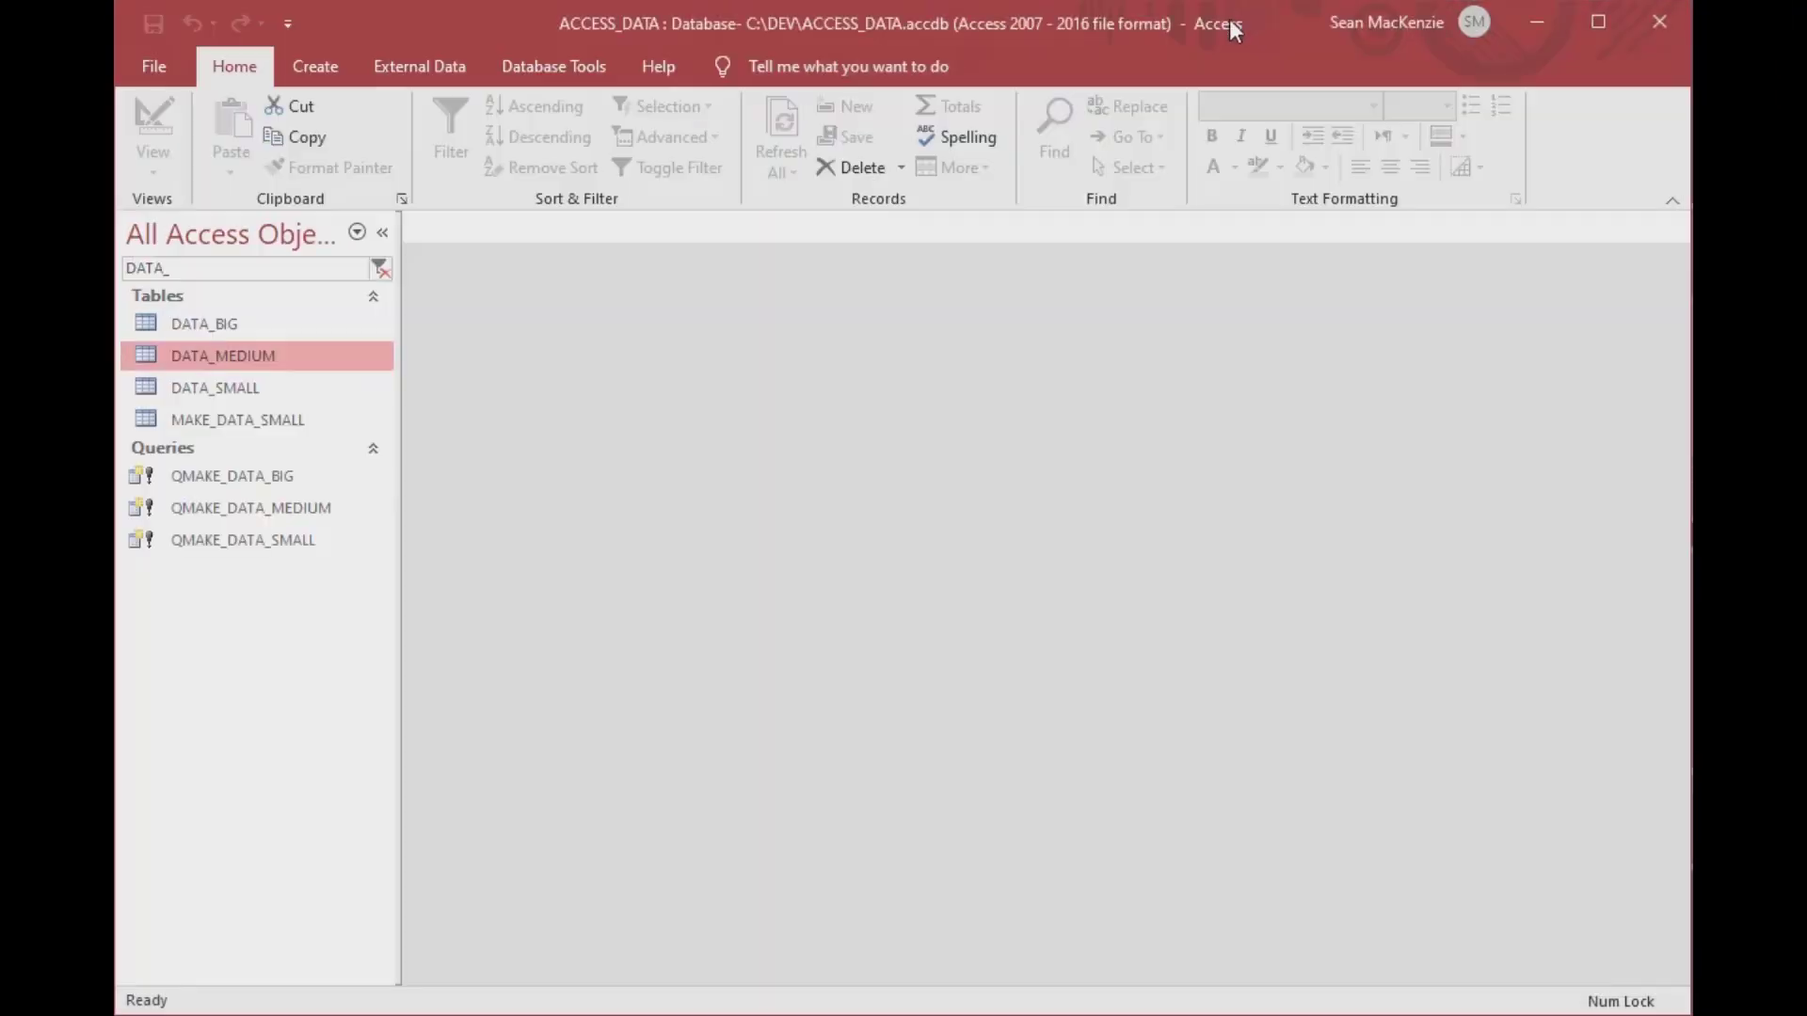
pyautogui.doubleClick(153, 363)
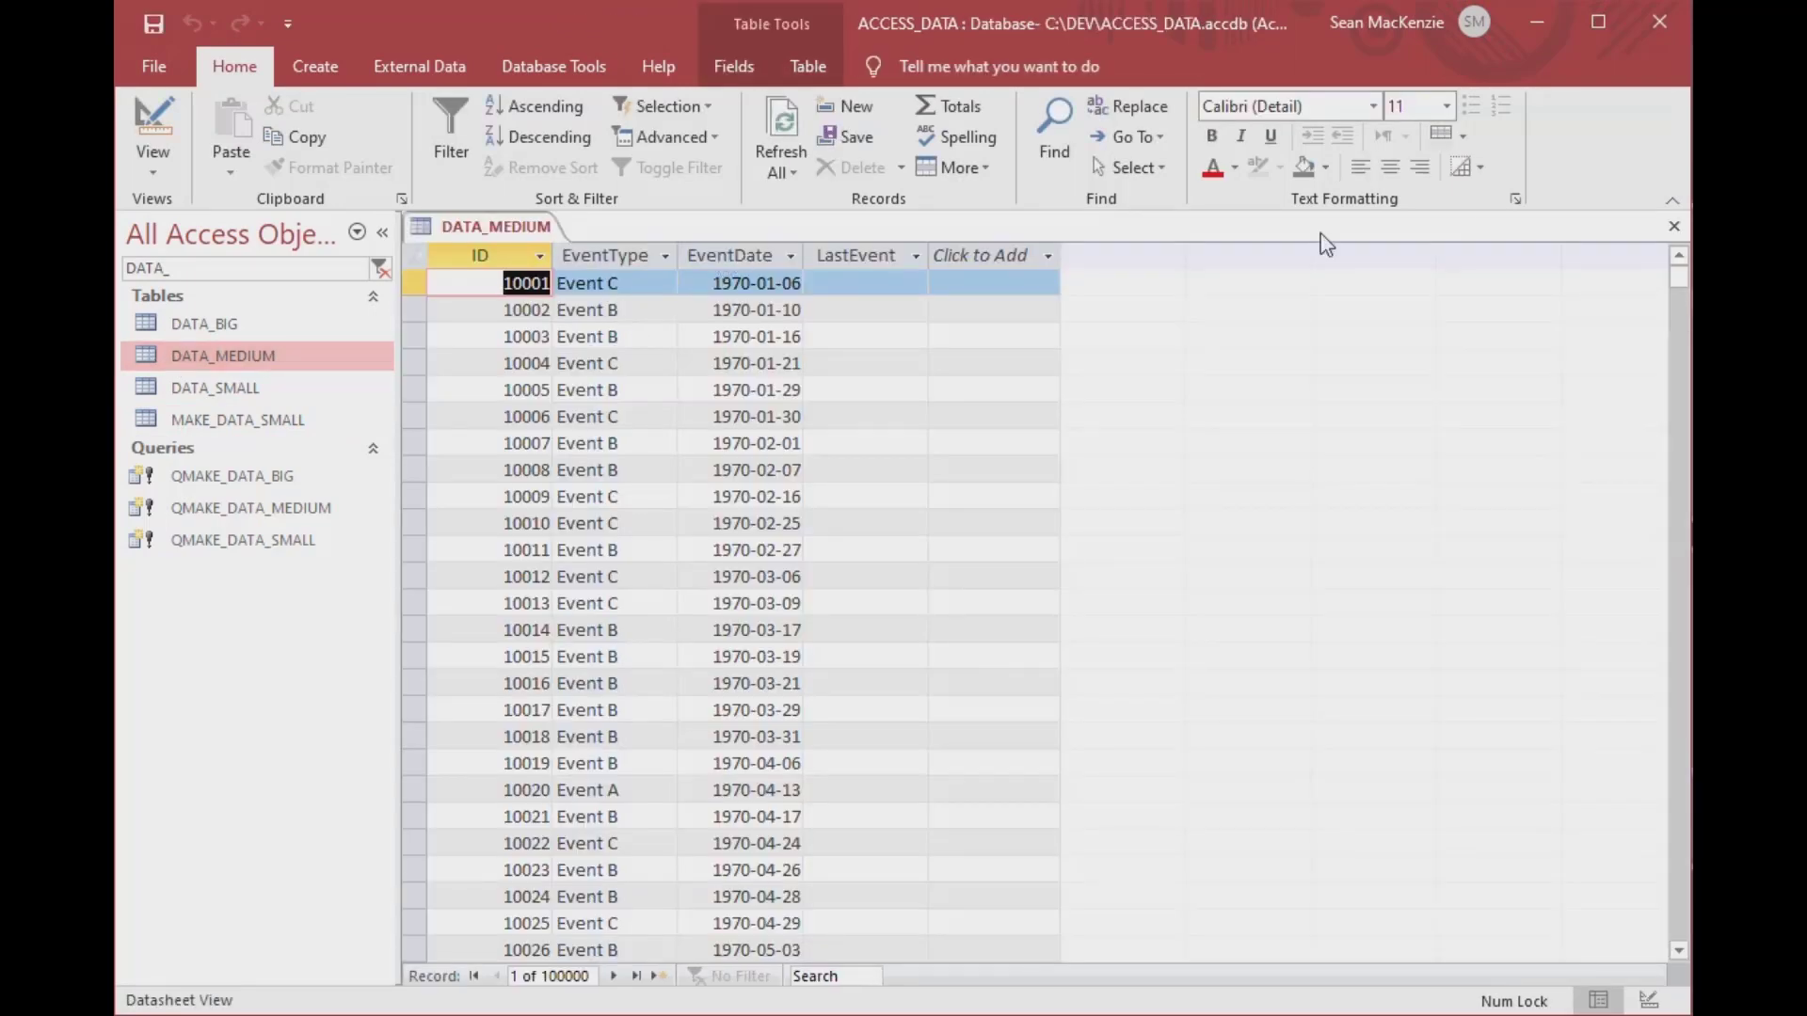
pyautogui.click(1674, 226)
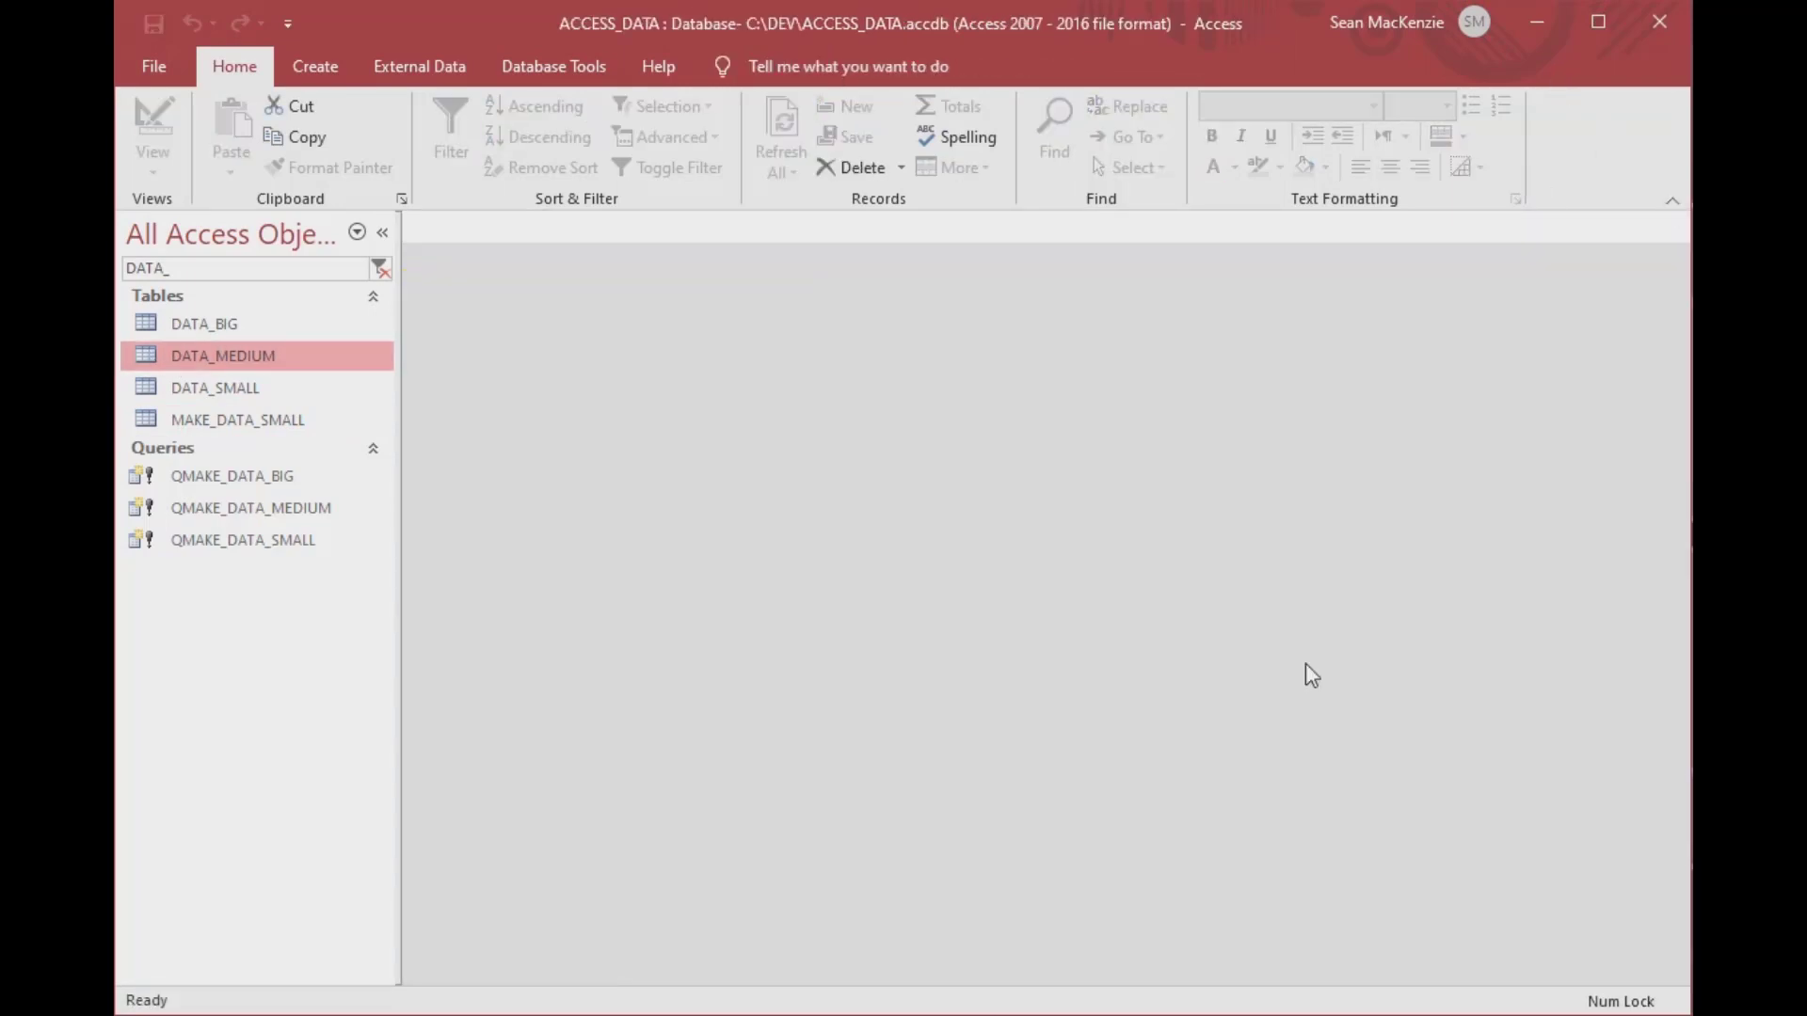
pyautogui.hotkey('alt', 'F11')
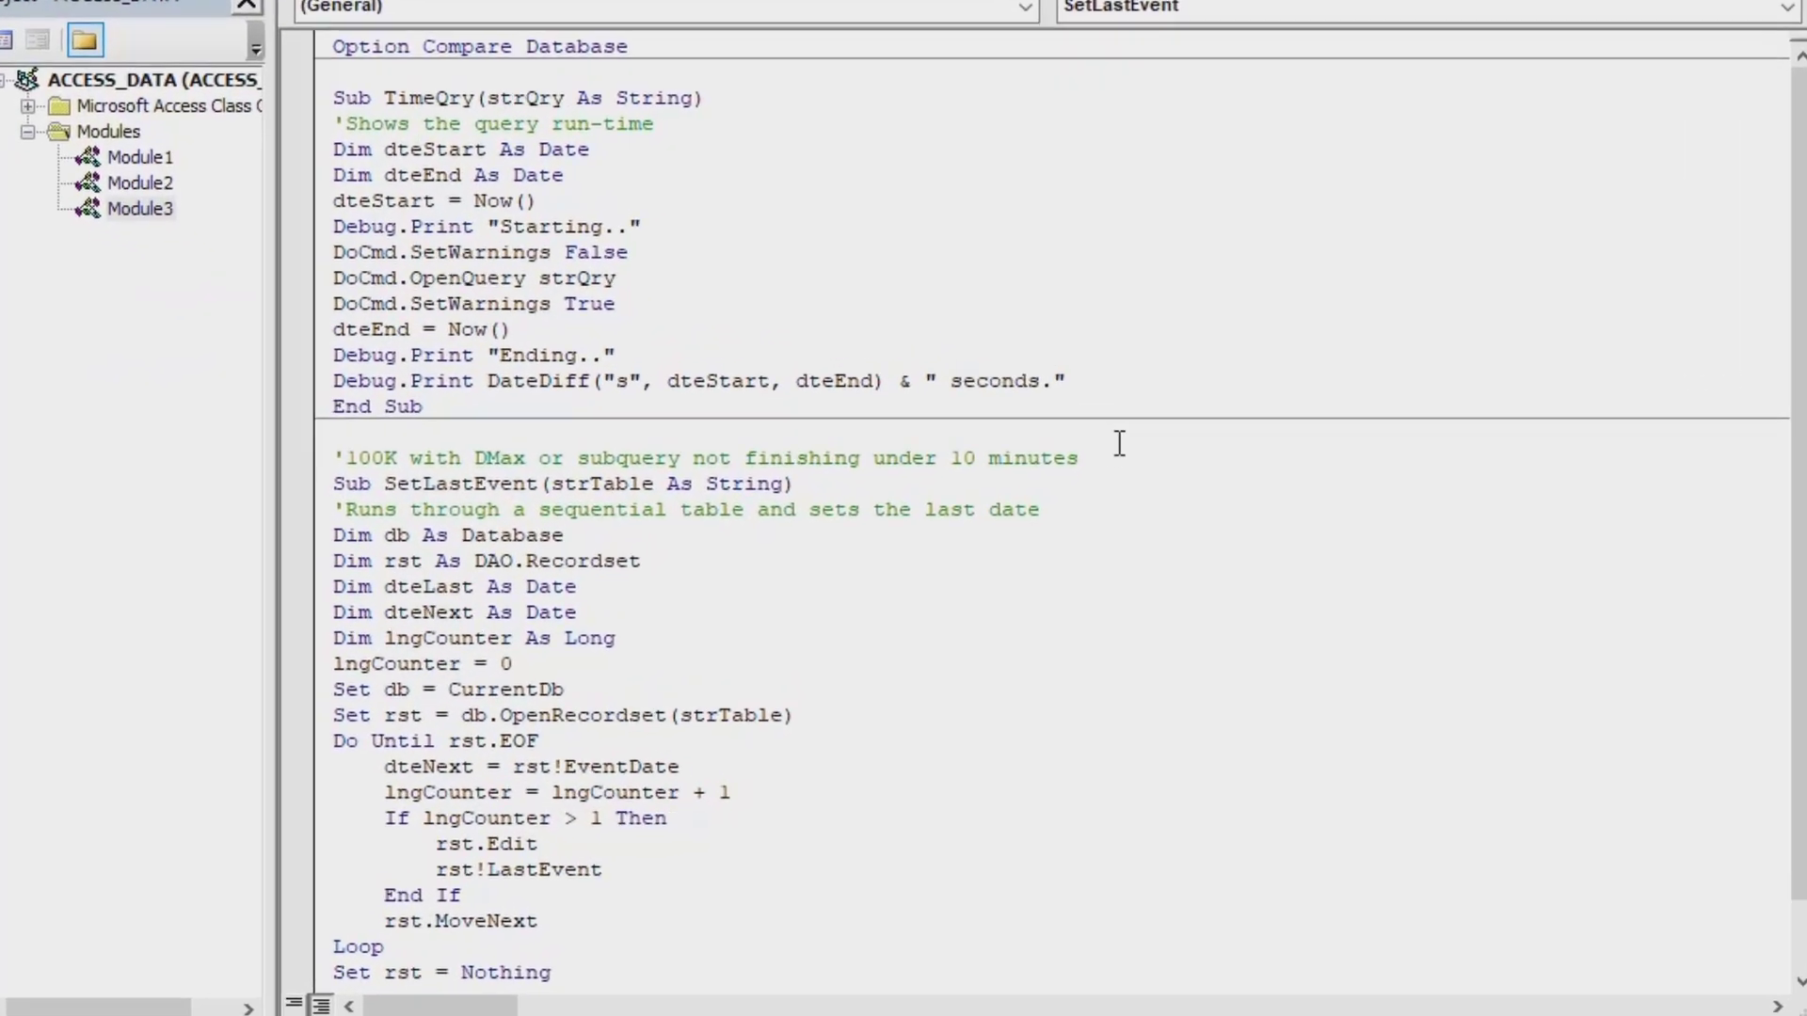
# - Complete the line as rst!LastEvent = dteLast and add rst.Update below it
pyautogui.write('= dteL')
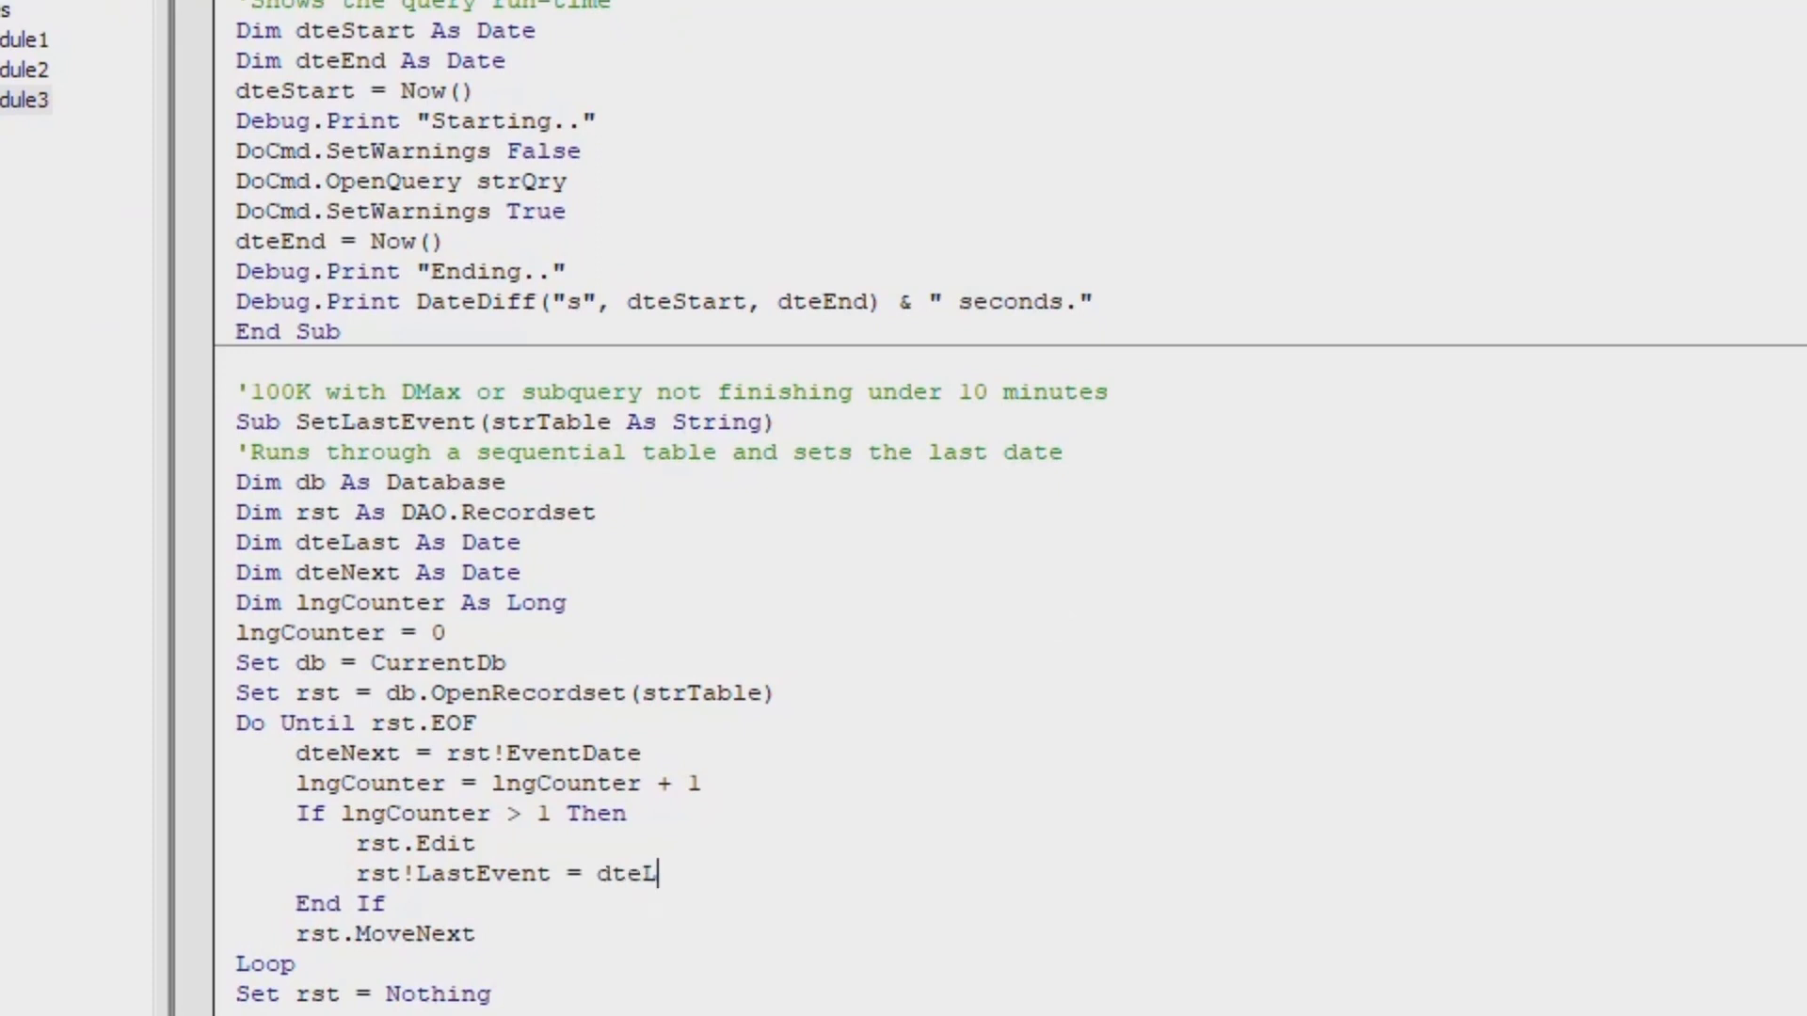
pyautogui.write('ast')
pyautogui.press('Return')
pyautogui.write('rst.Update')
pyautogui.press('Right')
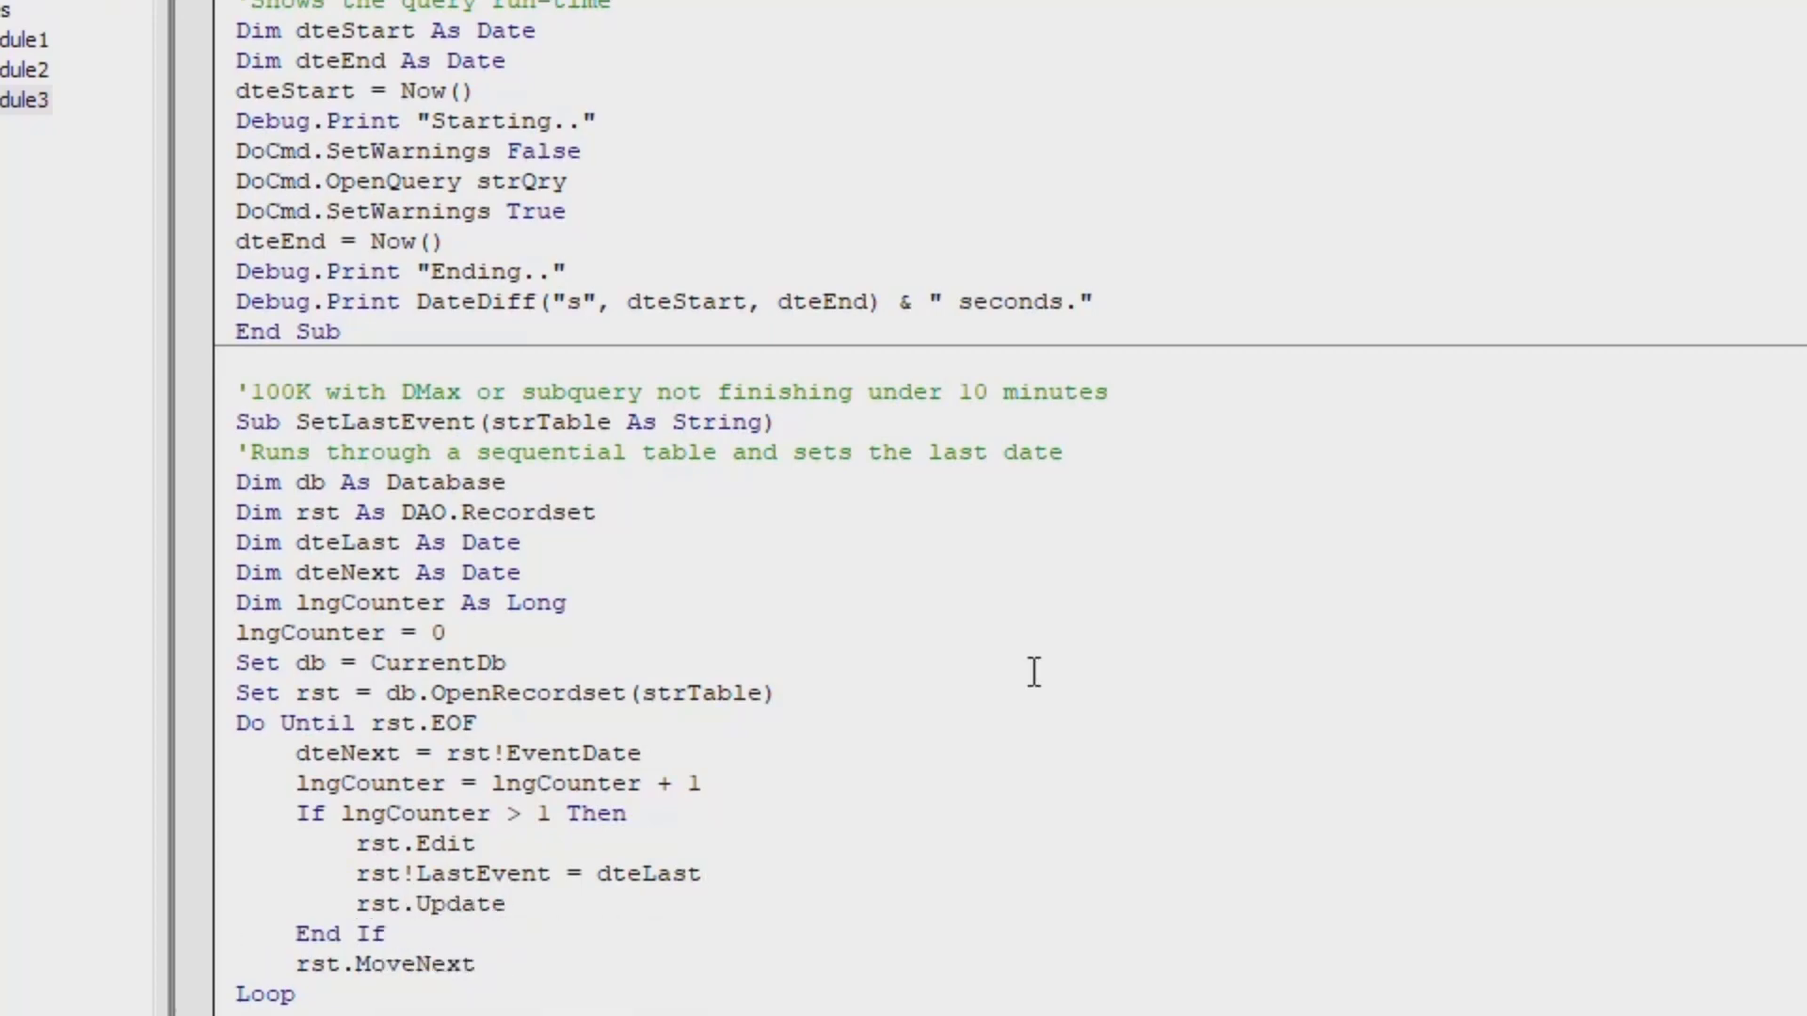
# - Insert dteLast = dteNext after End If, just above rst.MoveNext
pyautogui.press('End')
pyautogui.press('Return')
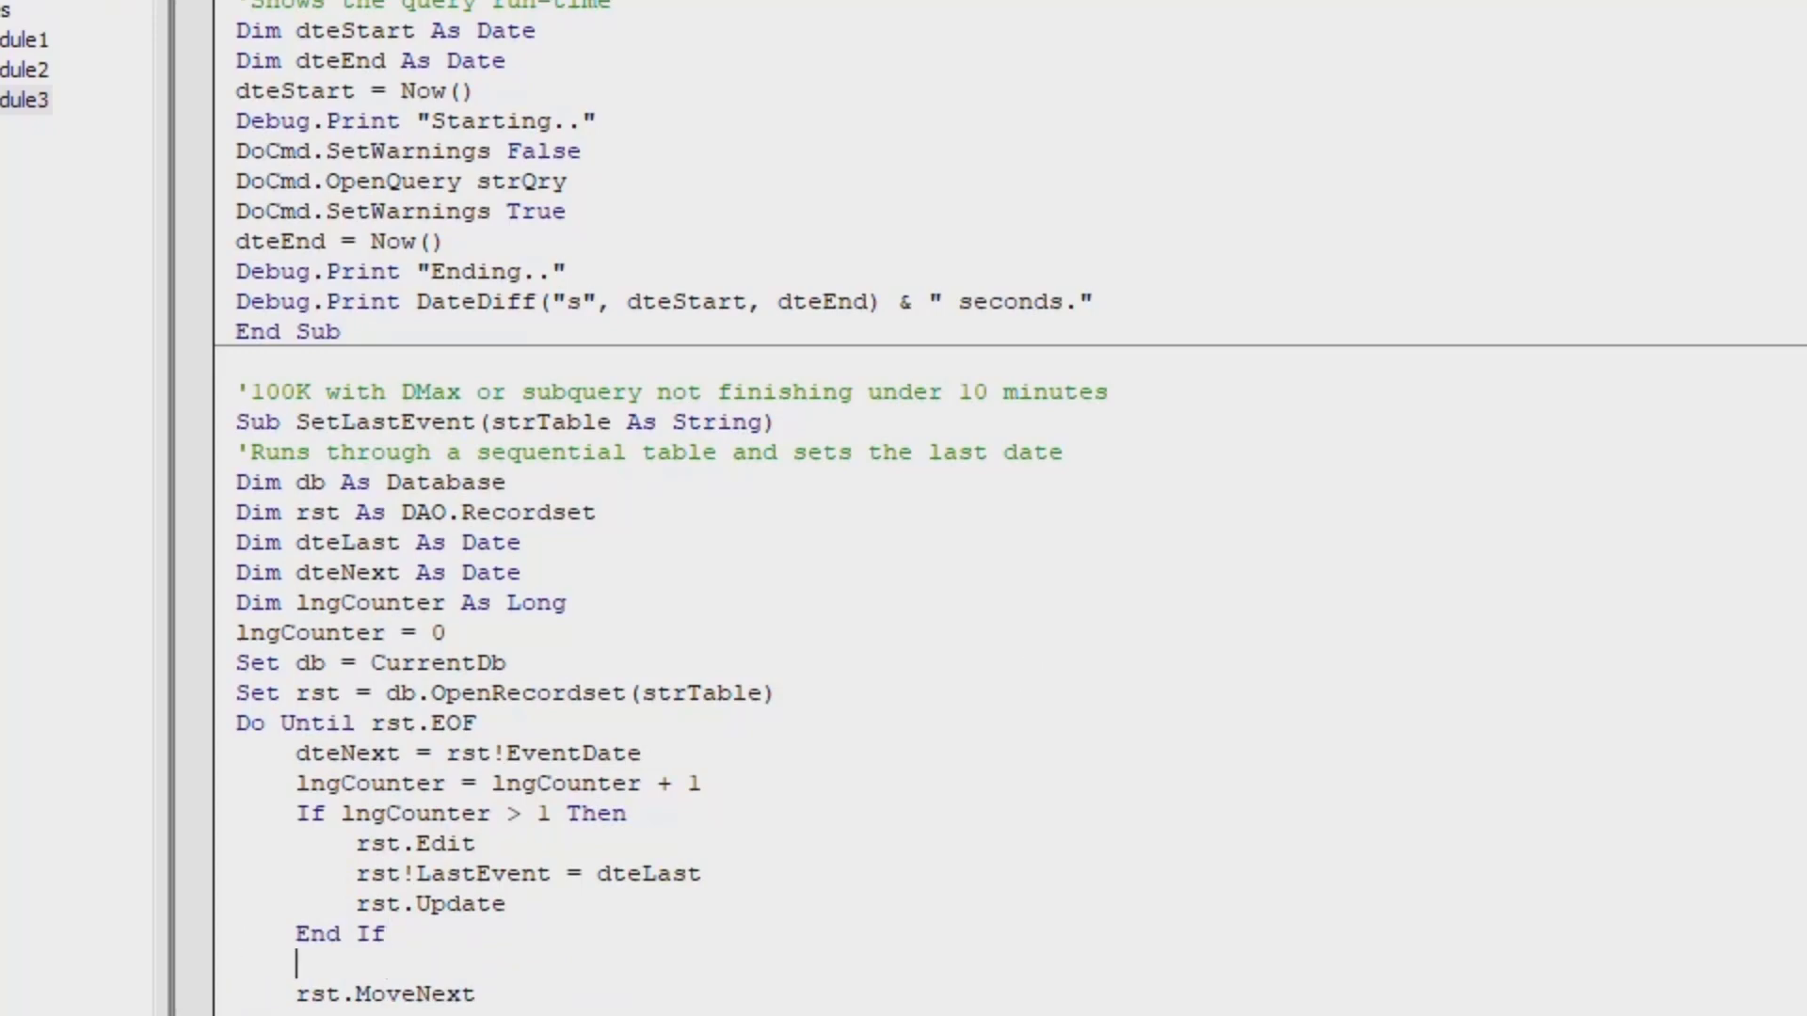
pyautogui.write('dteLast = dteNext')
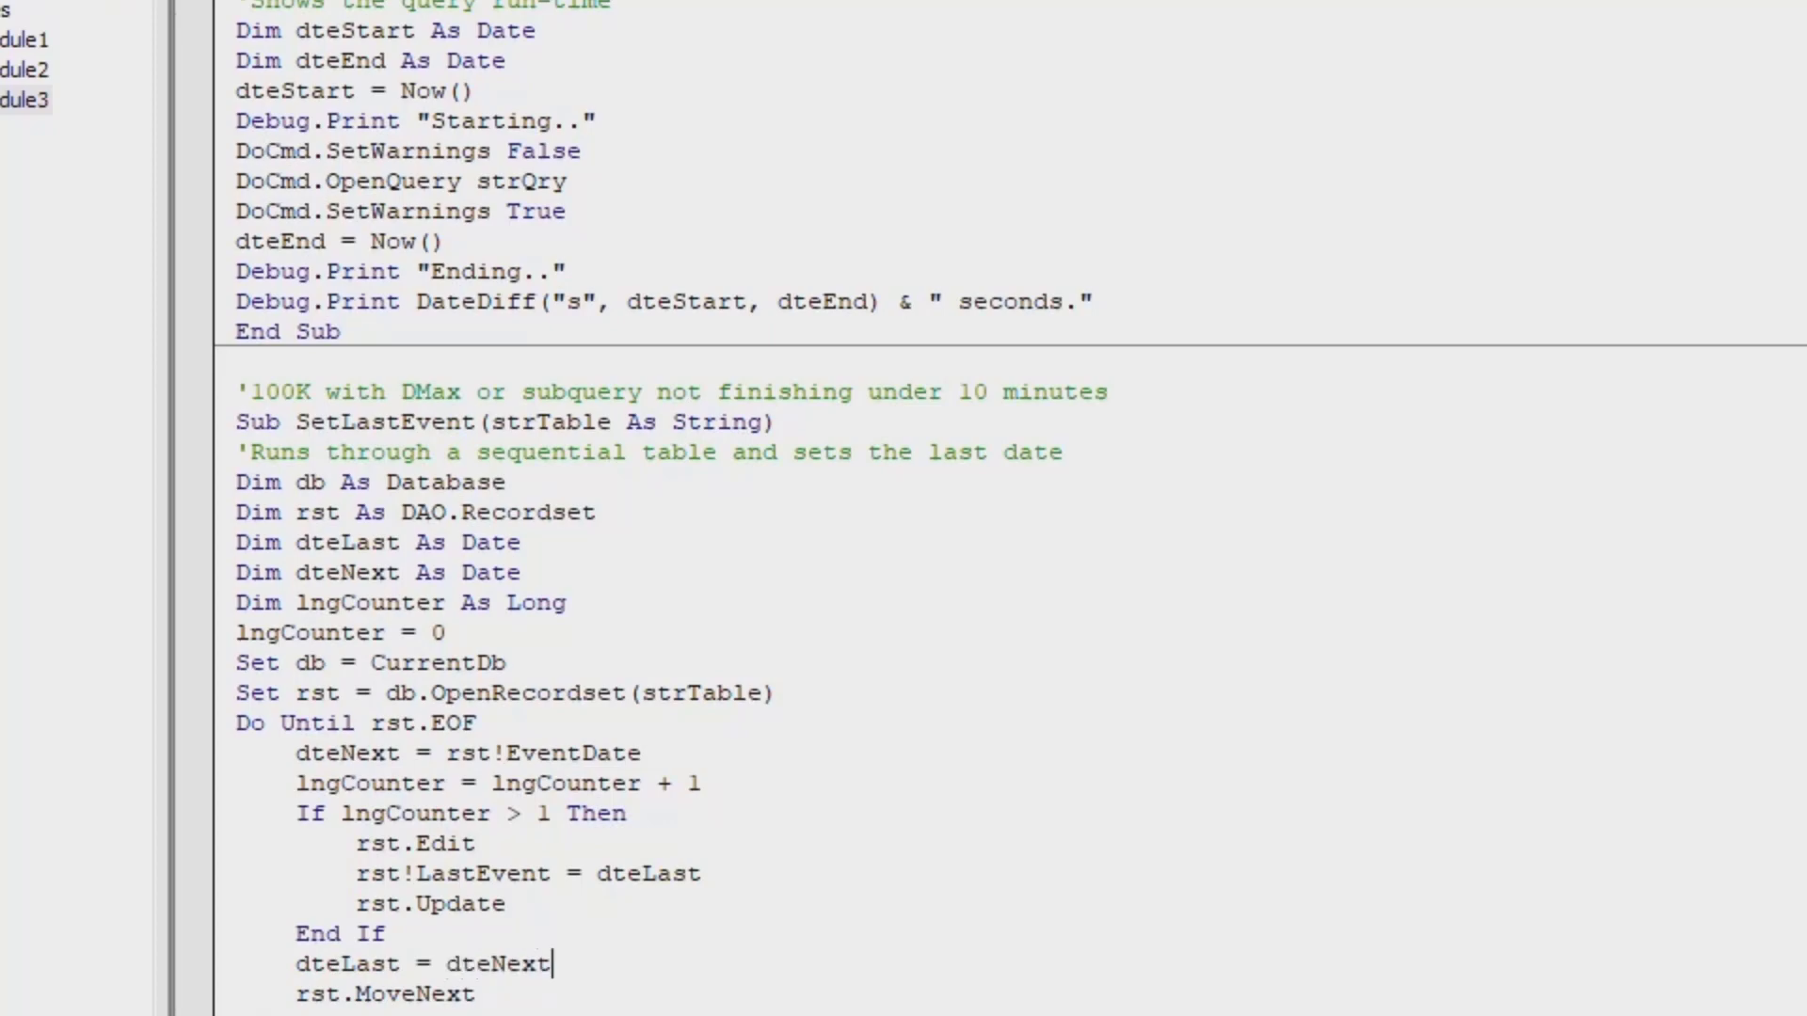
# - Add an If lngCounter Mod 1000 = 0 Then ... End If block between the counter increment and the If lngCounter > 1 block
pyautogui.press('Down')
pyautogui.press('Down')
pyautogui.press('Up')
pyautogui.press('Up')
pyautogui.press('Up')
pyautogui.press('Up')
pyautogui.press('Up')
pyautogui.press('Up')
pyautogui.press('Up')
pyautogui.press('Up')
pyautogui.press('Up')
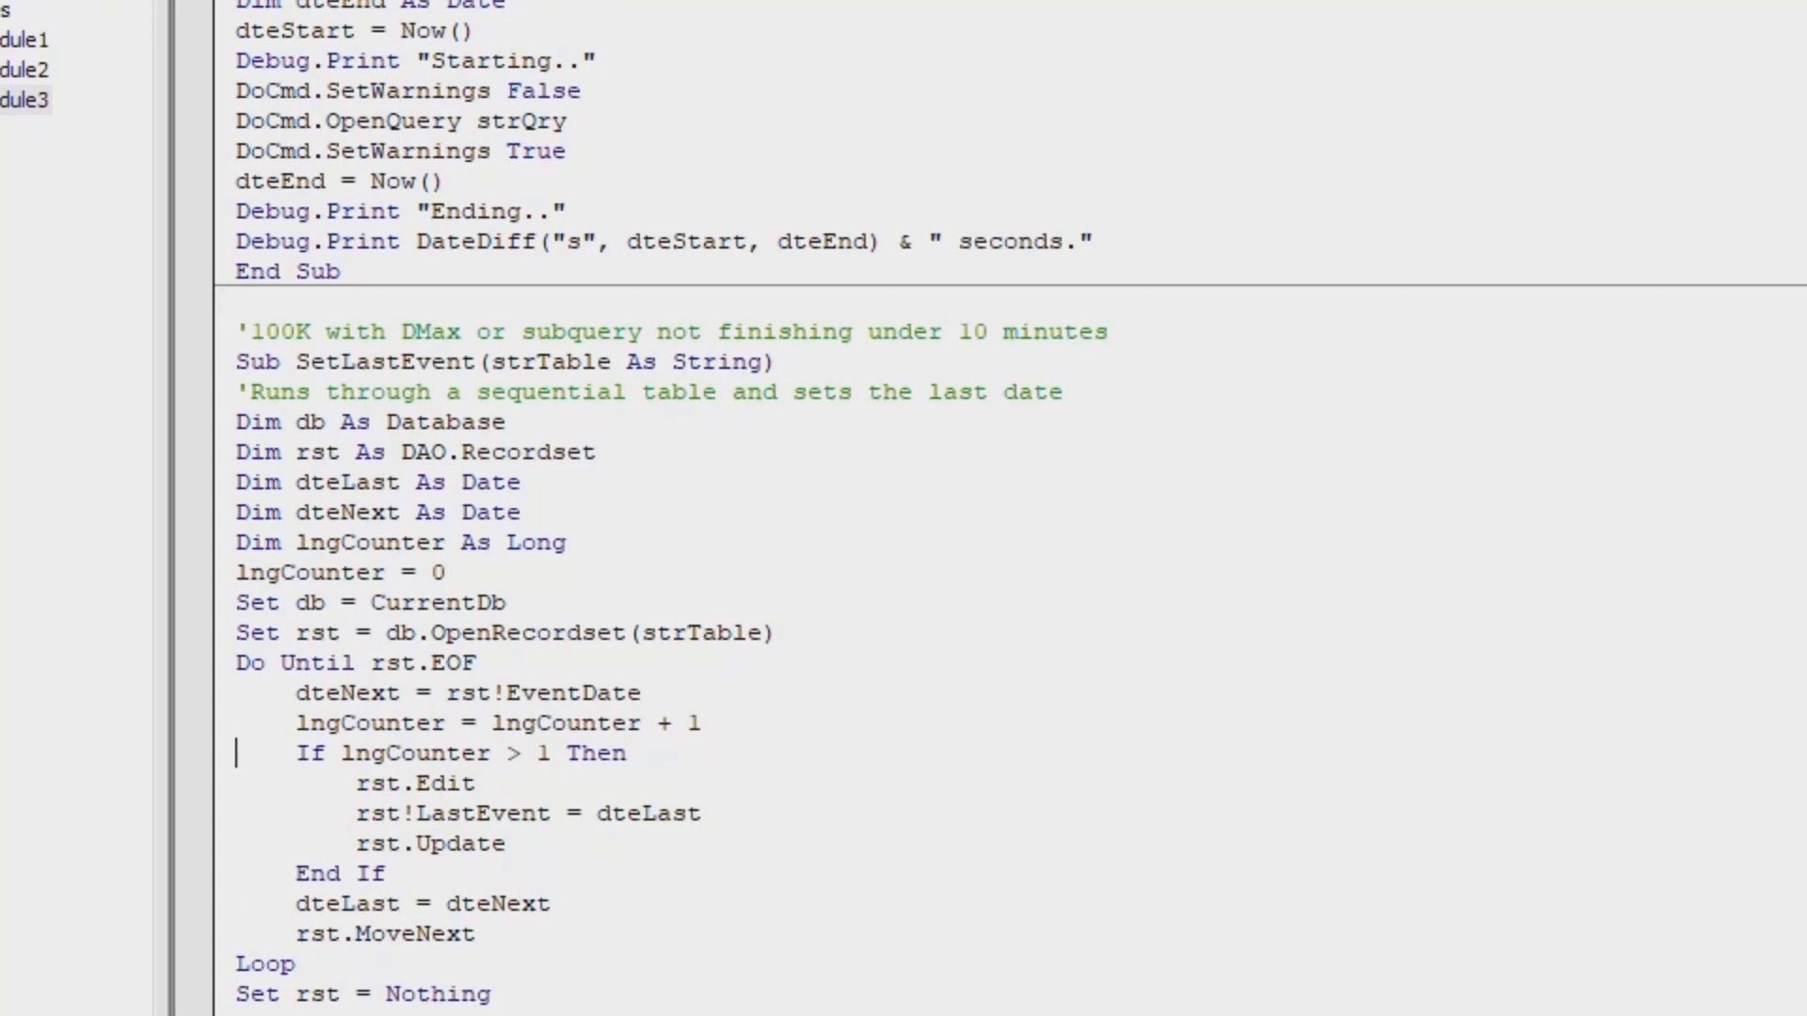
pyautogui.press('End')
pyautogui.press('Return')
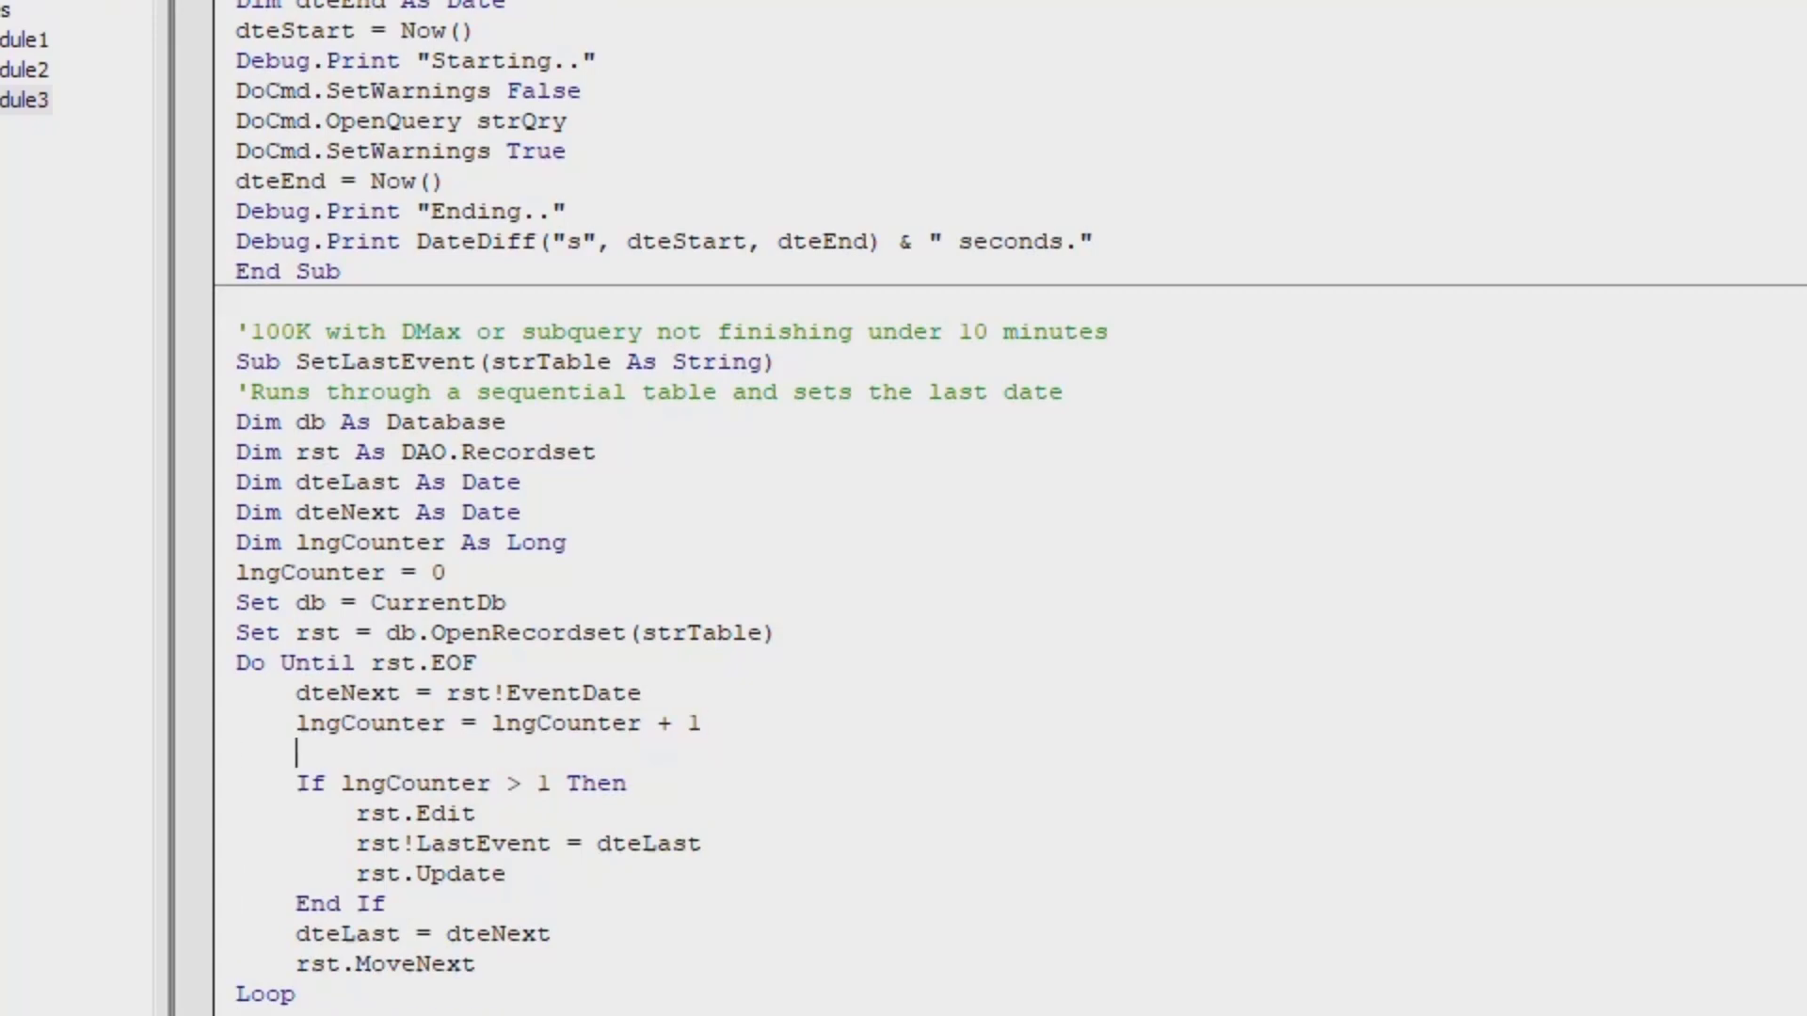
pyautogui.write('If lngCounter ')
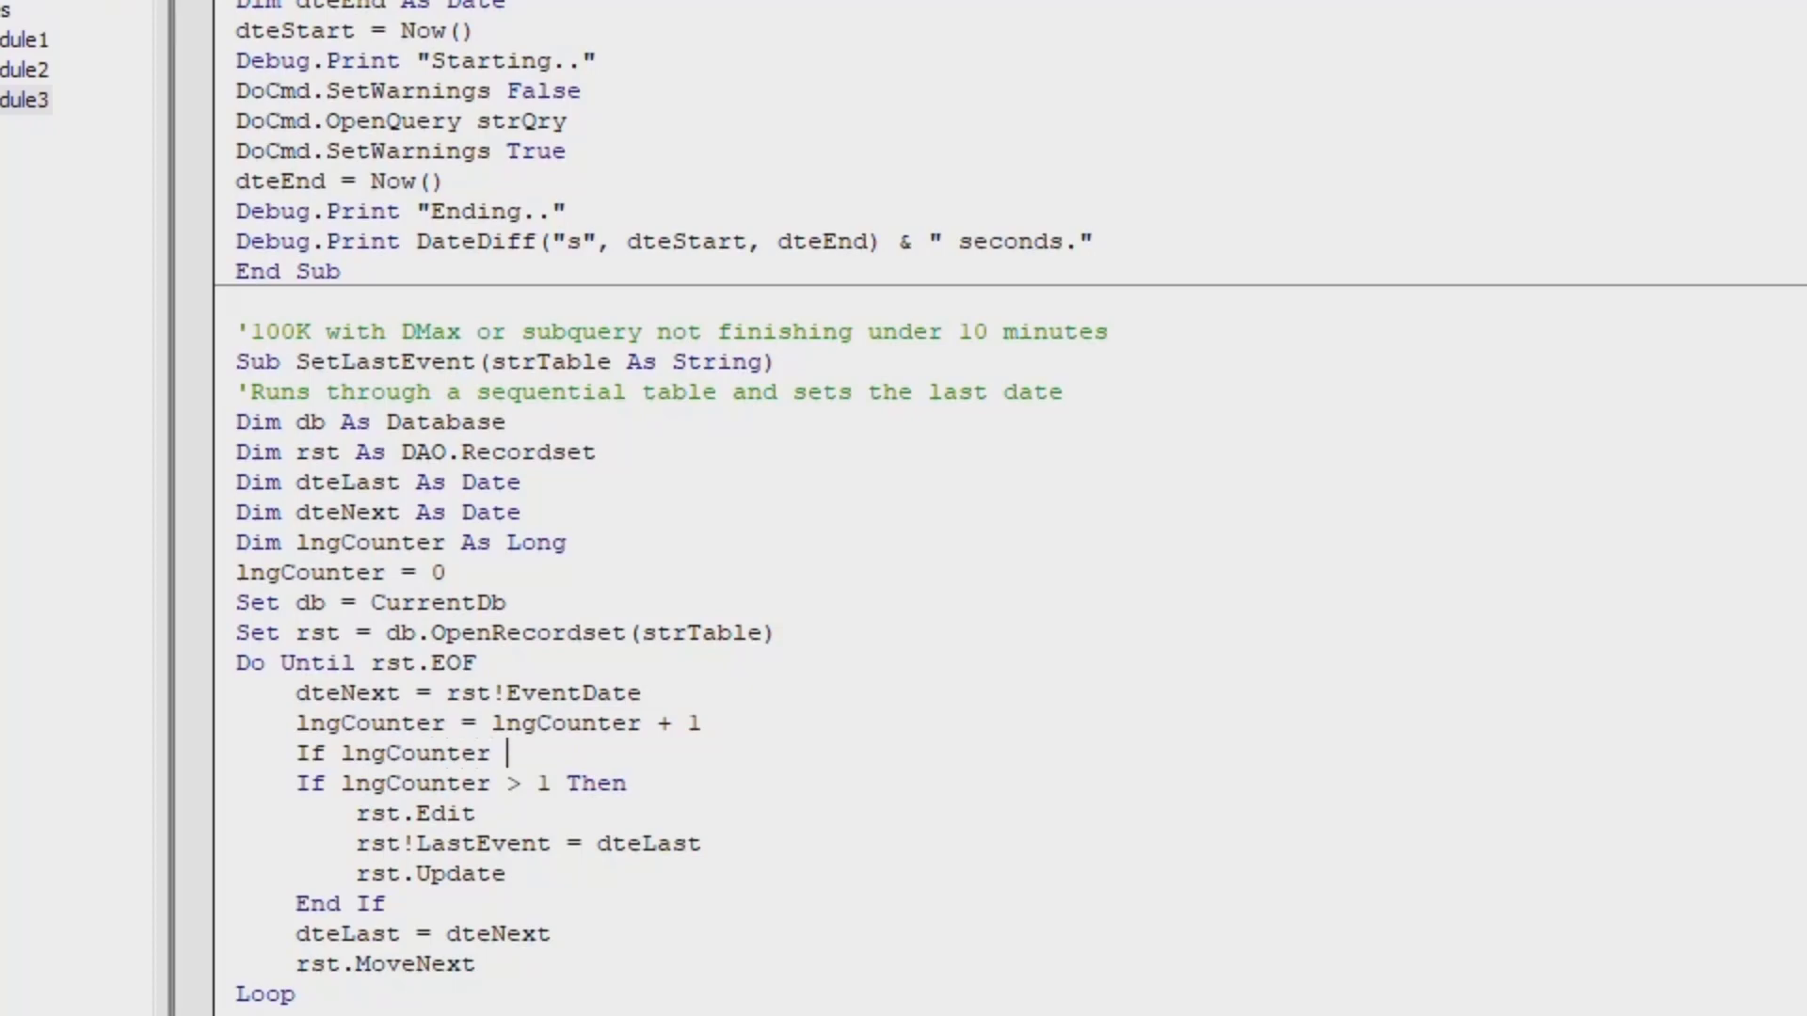
pyautogui.write('Mod 1000 = 0 Then')
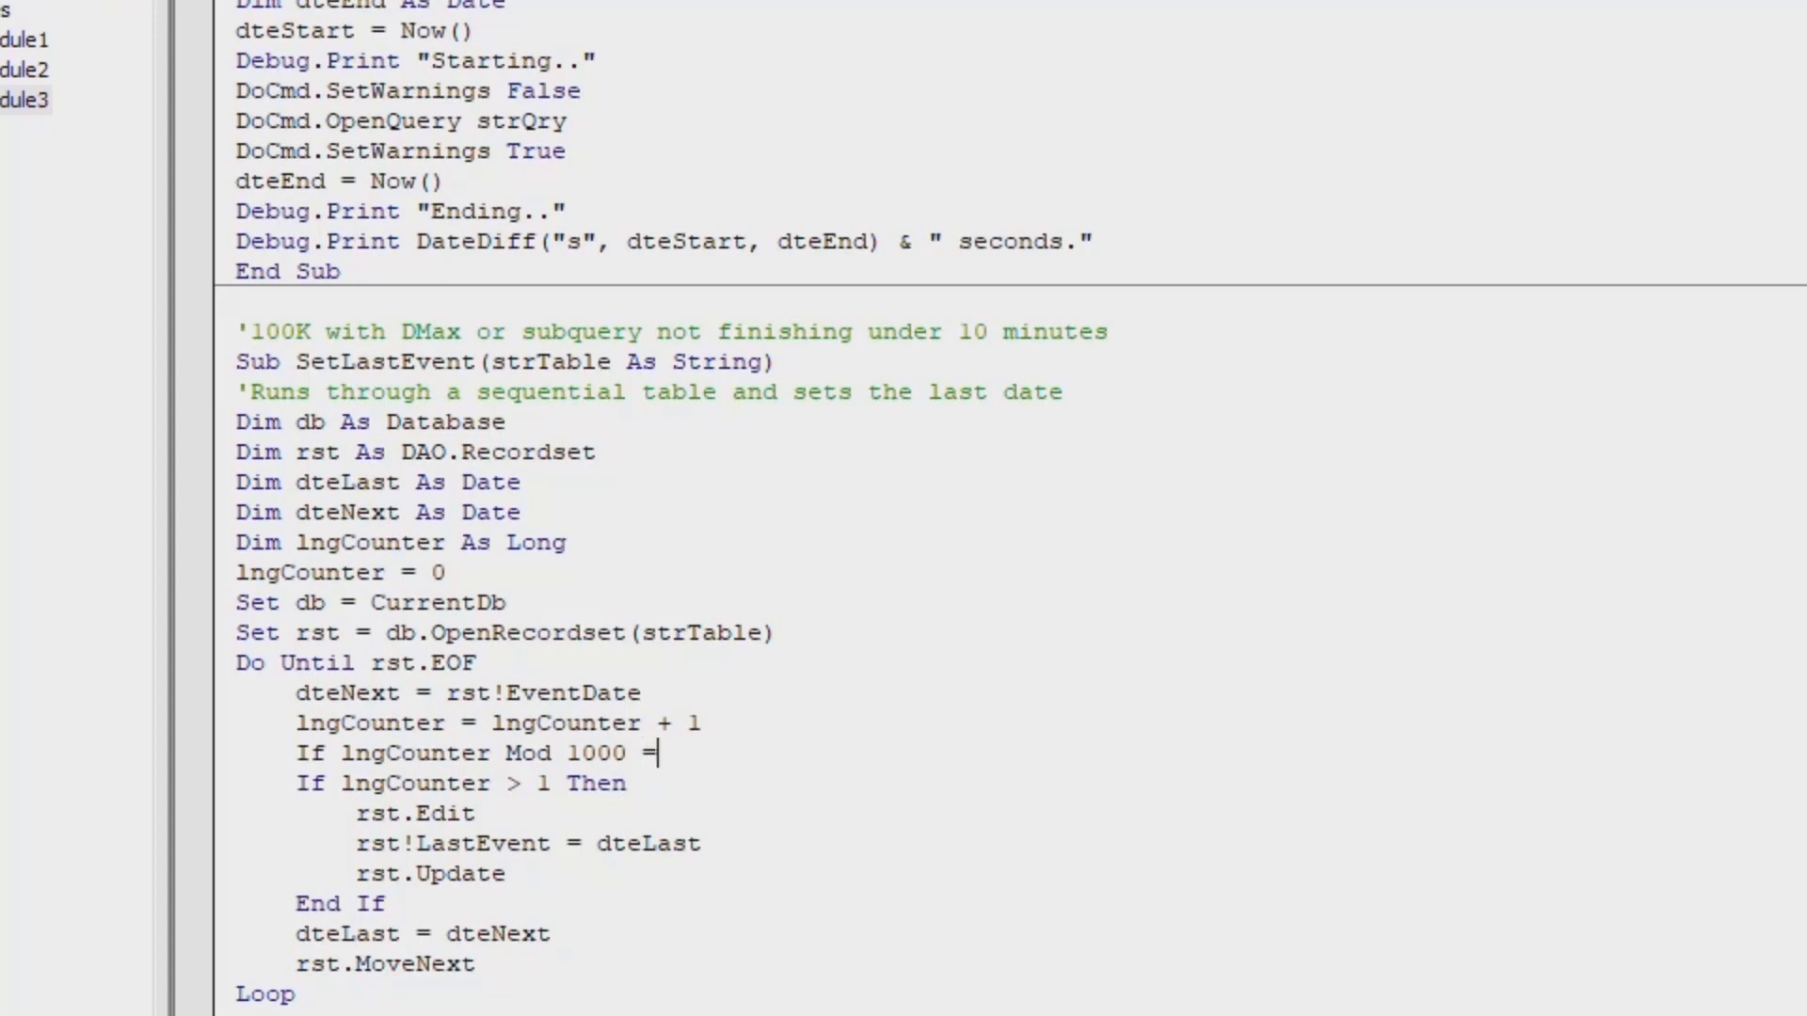
pyautogui.press('Return')
pyautogui.press('Return')
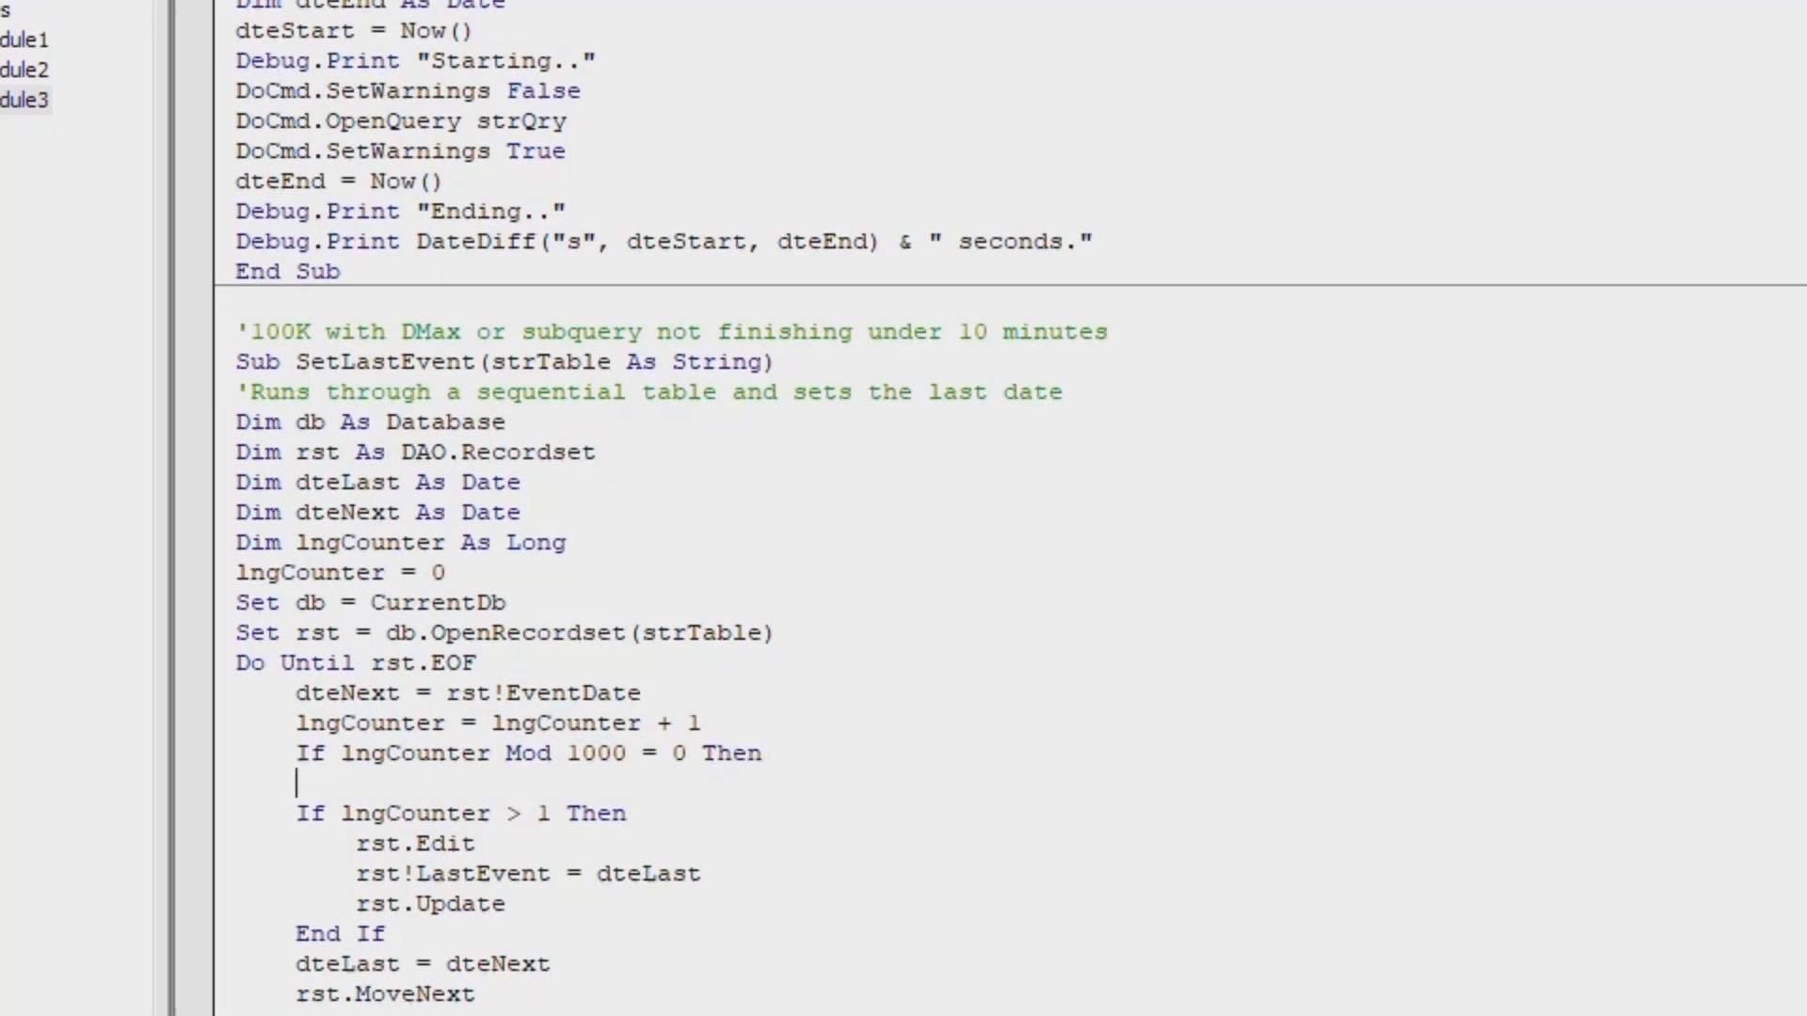
pyautogui.write('End if')
# - Fill the Mod 1000 block with indented Debug.Print lngCounter and DoEvents lines
pyautogui.press('Up')
pyautogui.press('Tab')
pyautogui.write('Debug.Print ')
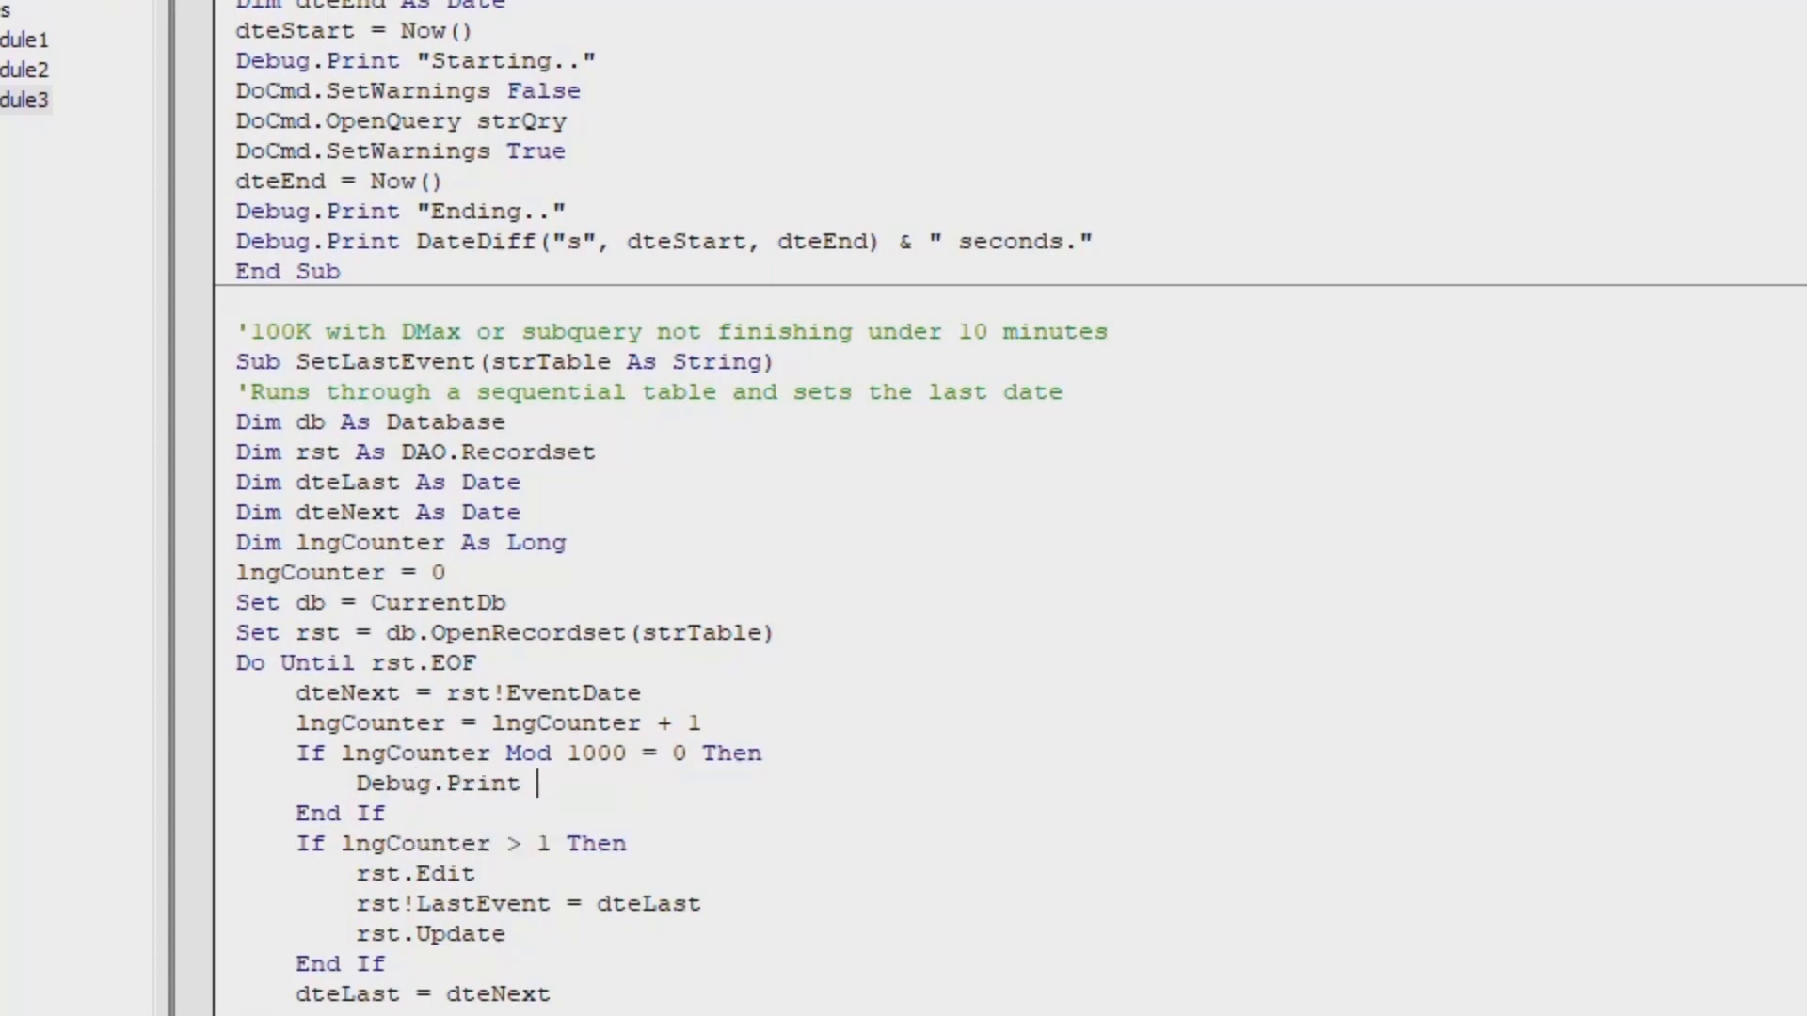
pyautogui.write('lngCounter')
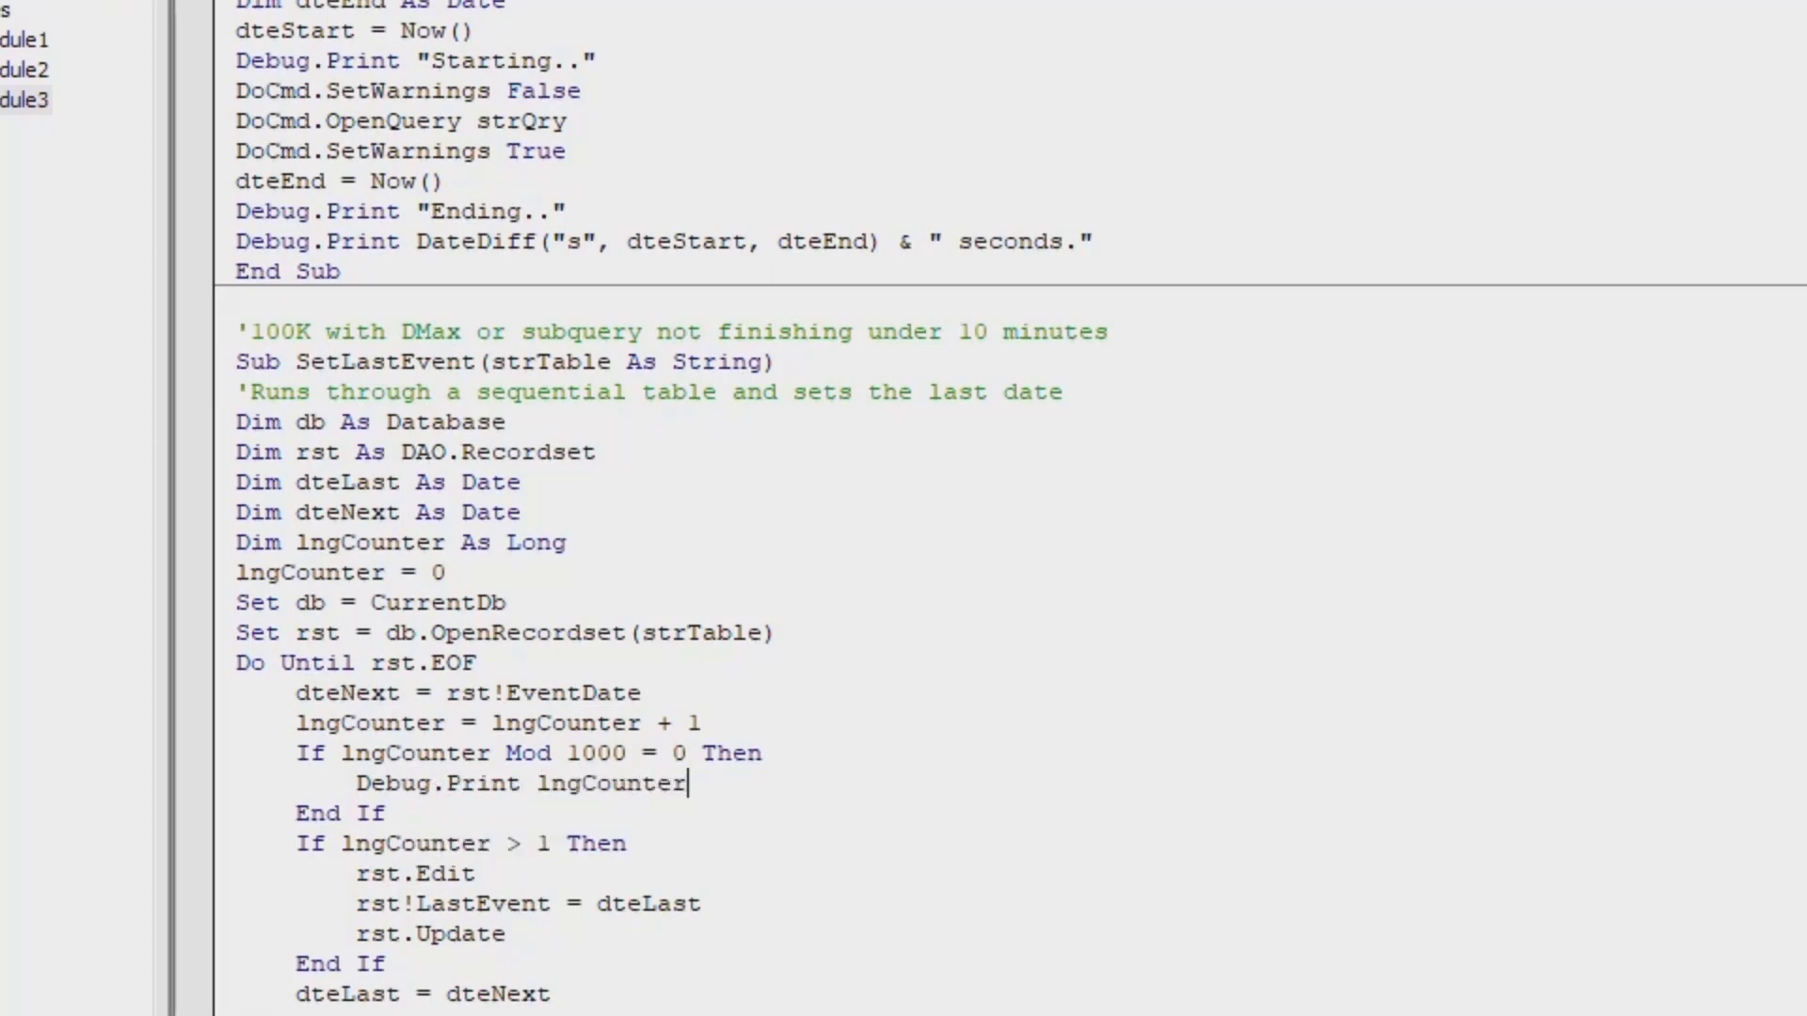
pyautogui.press('Return')
pyautogui.write('DoEvents')
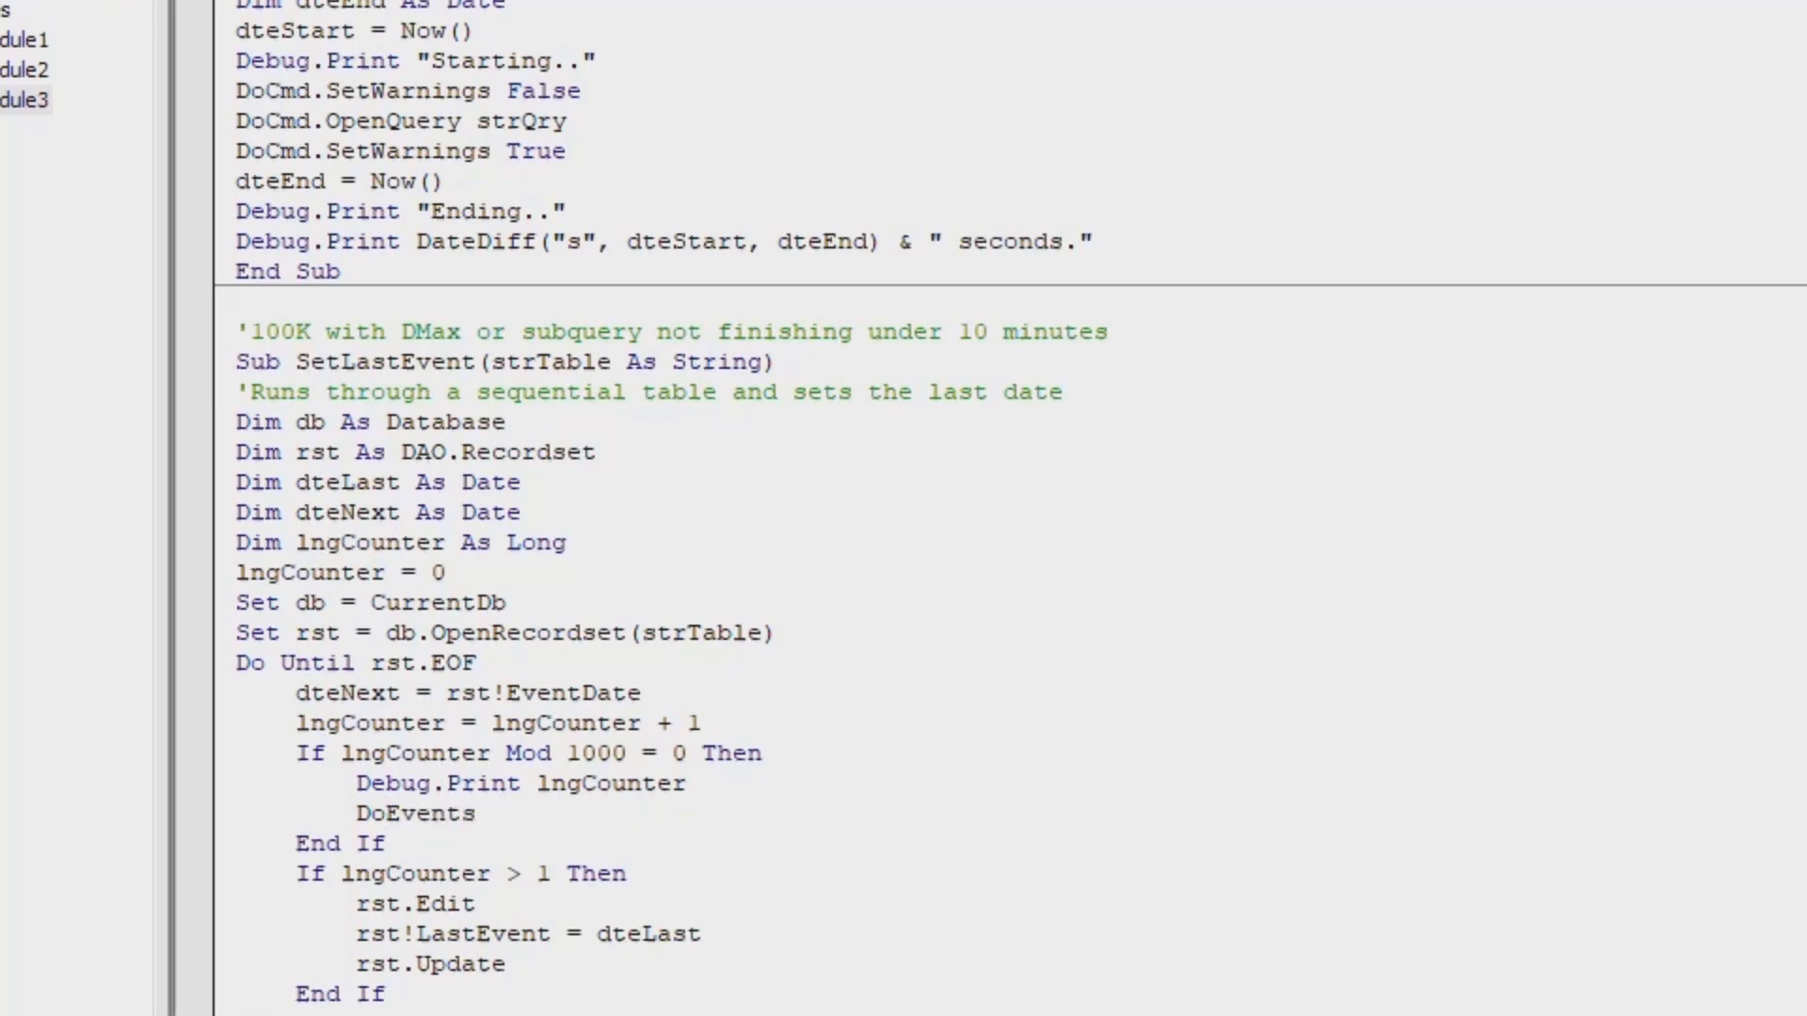
# - Insert On Error Resume Next below the lngCounter declaration in SetLastEvent
pyautogui.press('Left')
pyautogui.press('Right')
pyautogui.press('Down')
pyautogui.press('Down')
pyautogui.hotkey('ctrl', 'End')
pyautogui.press('Up')
pyautogui.press('Up')
pyautogui.press('Up')
pyautogui.press('Up')
pyautogui.press('Up')
pyautogui.press('Up')
pyautogui.press('Up')
pyautogui.press('Up')
pyautogui.press('Up')
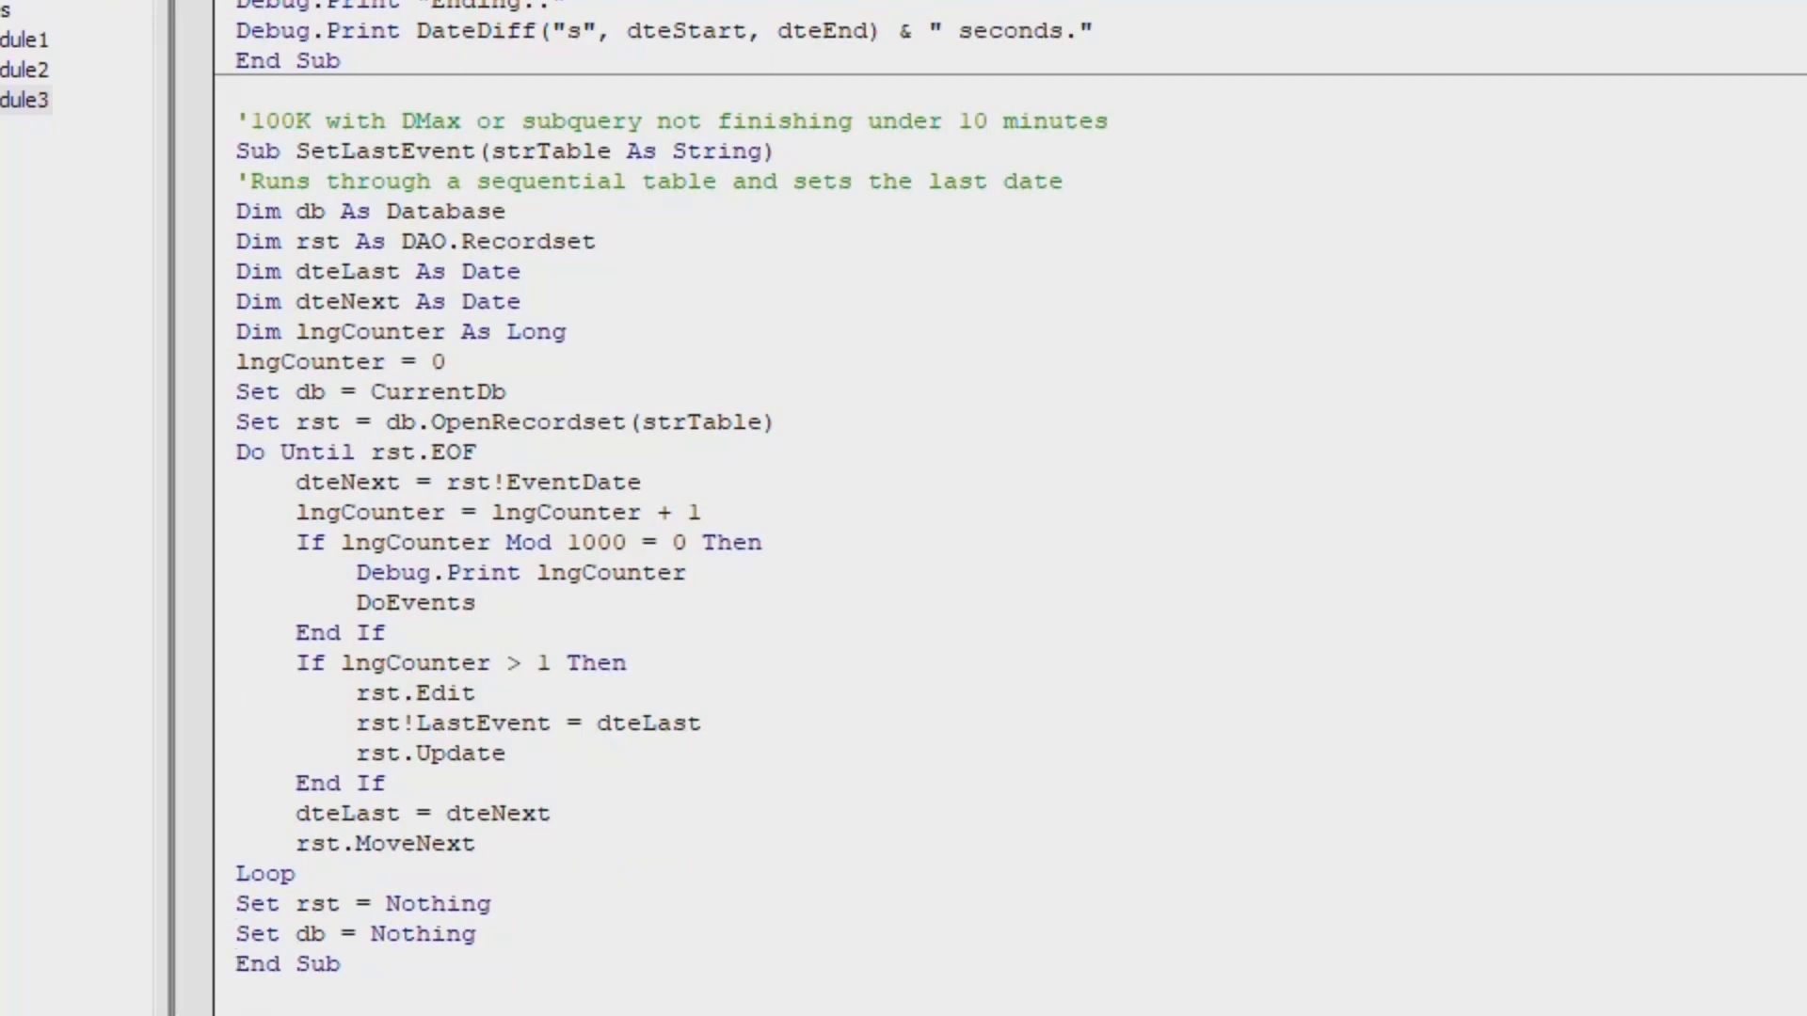
pyautogui.click(209, 0)
pyautogui.click(246, 0)
pyautogui.click(853, 341)
pyautogui.press('Return')
pyautogui.write('On ')
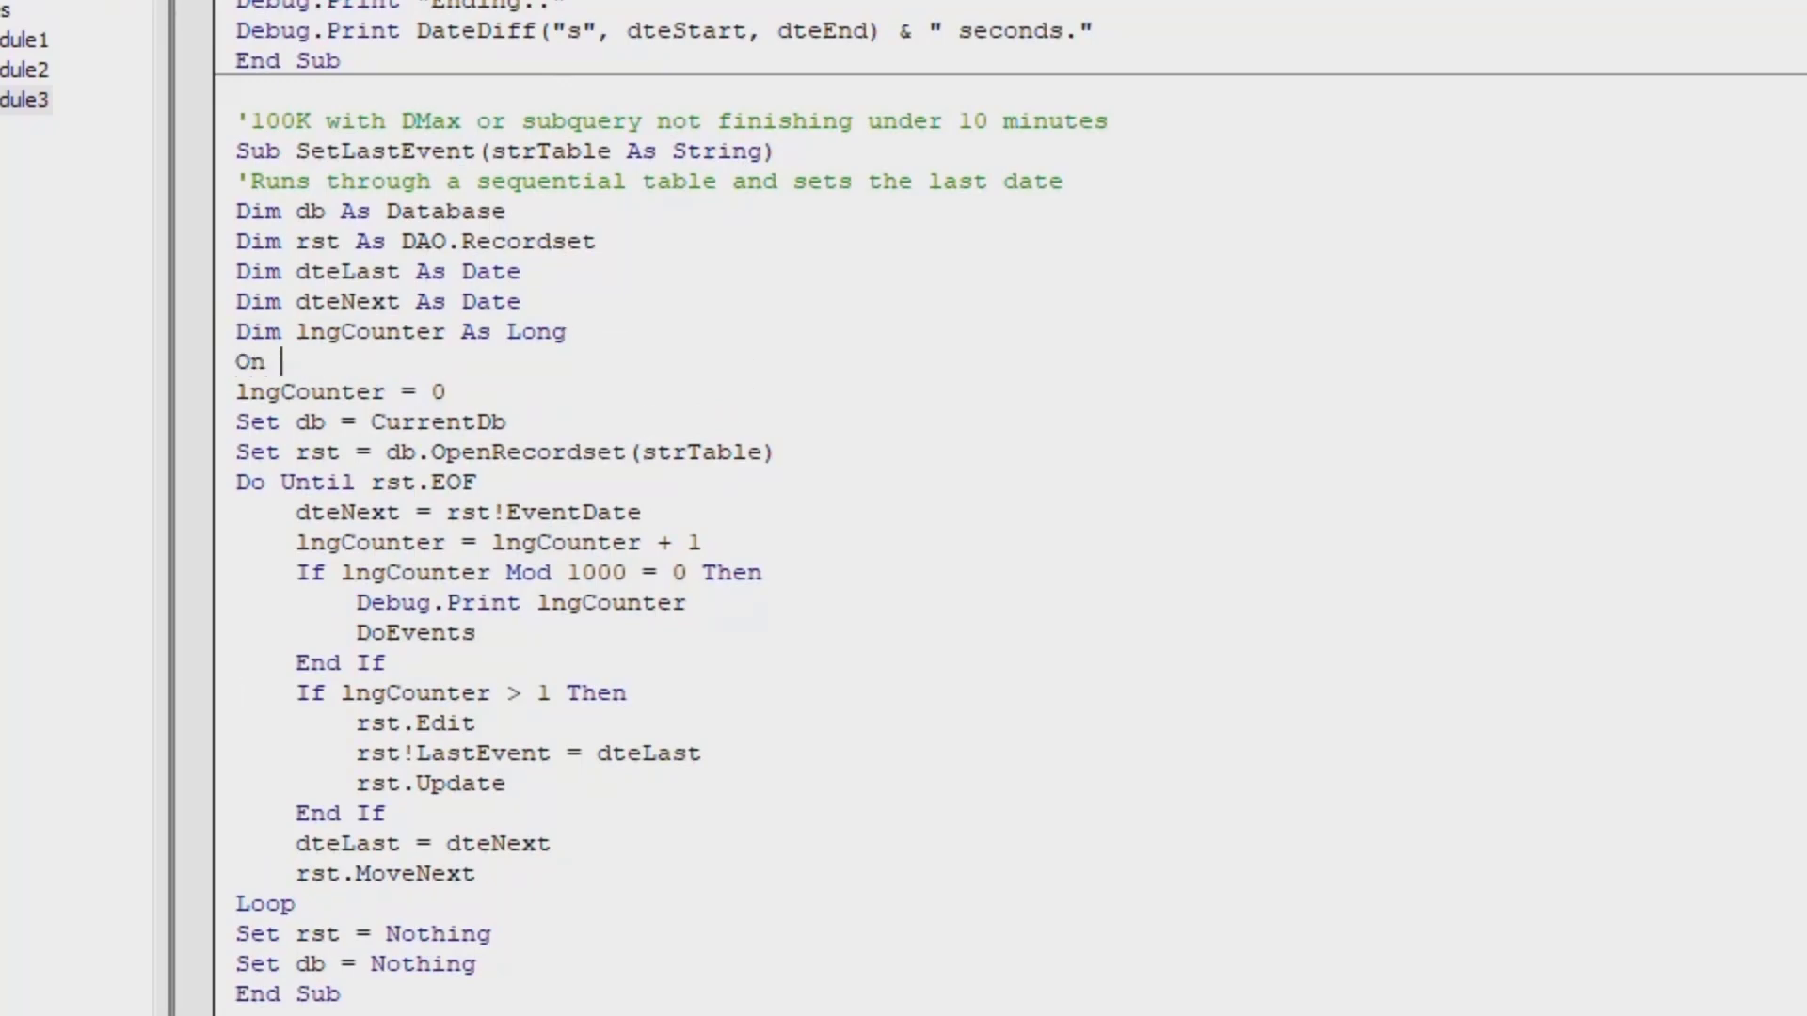
pyautogui.write('Error Resu')
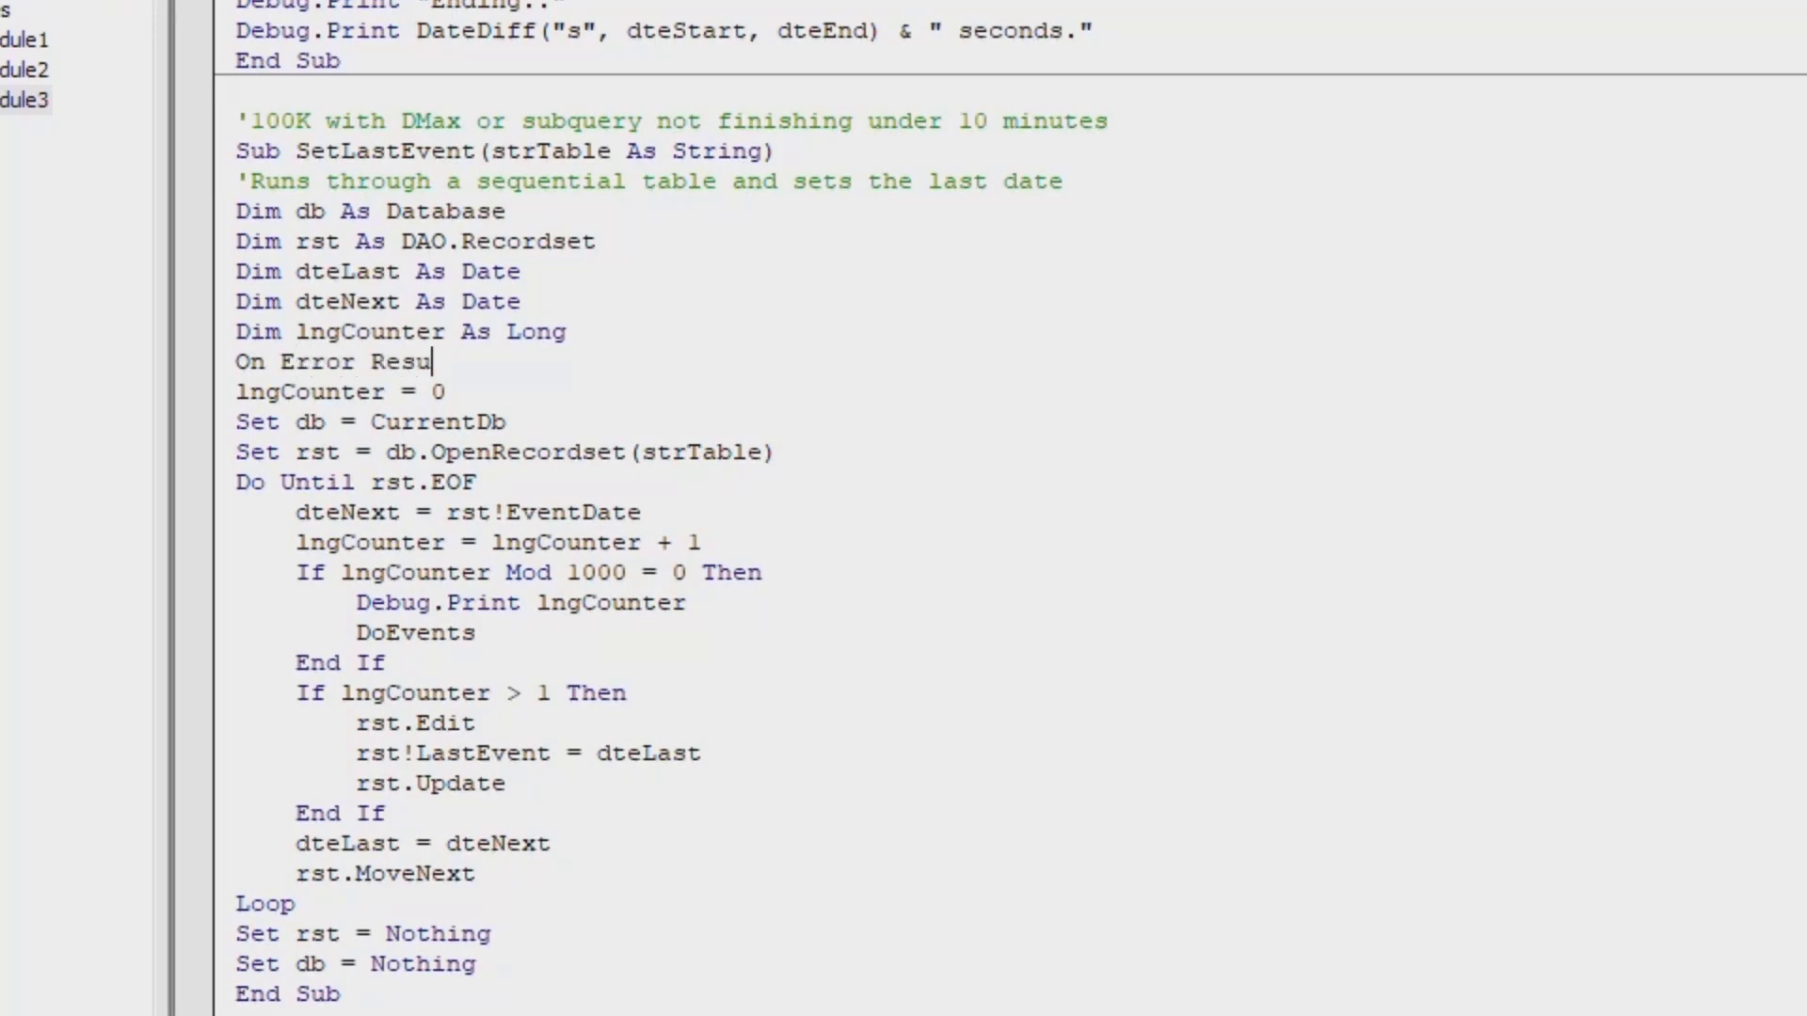
pyautogui.write('me Next')
# - Review the SetLastEvent code from the error-handling line through the loop to End Sub
pyautogui.press('Down')
pyautogui.press('Down')
pyautogui.press('Down')
pyautogui.press('Down')
pyautogui.press('Down')
pyautogui.press('Down')
pyautogui.press('Down')
pyautogui.press('Down')
pyautogui.press('Down')
pyautogui.press('Down')
pyautogui.press('Down')
pyautogui.press('Down')
pyautogui.press('Down')
pyautogui.press('Down')
pyautogui.press('Down')
pyautogui.press('Down')
pyautogui.press('Down')
pyautogui.press('Down')
pyautogui.press('Down')
pyautogui.press('Down')
pyautogui.press('Up')
pyautogui.press('Up')
pyautogui.press('Up')
pyautogui.press('Up')
pyautogui.press('Up')
pyautogui.press('Up')
pyautogui.press('Up')
pyautogui.press('Up')
pyautogui.press('Up')
pyautogui.press('Up')
pyautogui.press('Up')
pyautogui.press('Up')
pyautogui.press('Up')
pyautogui.press('Up')
pyautogui.press('Up')
pyautogui.press('Up')
pyautogui.press('Up')
pyautogui.press('Up')
pyautogui.press('Up')
pyautogui.press('Up')
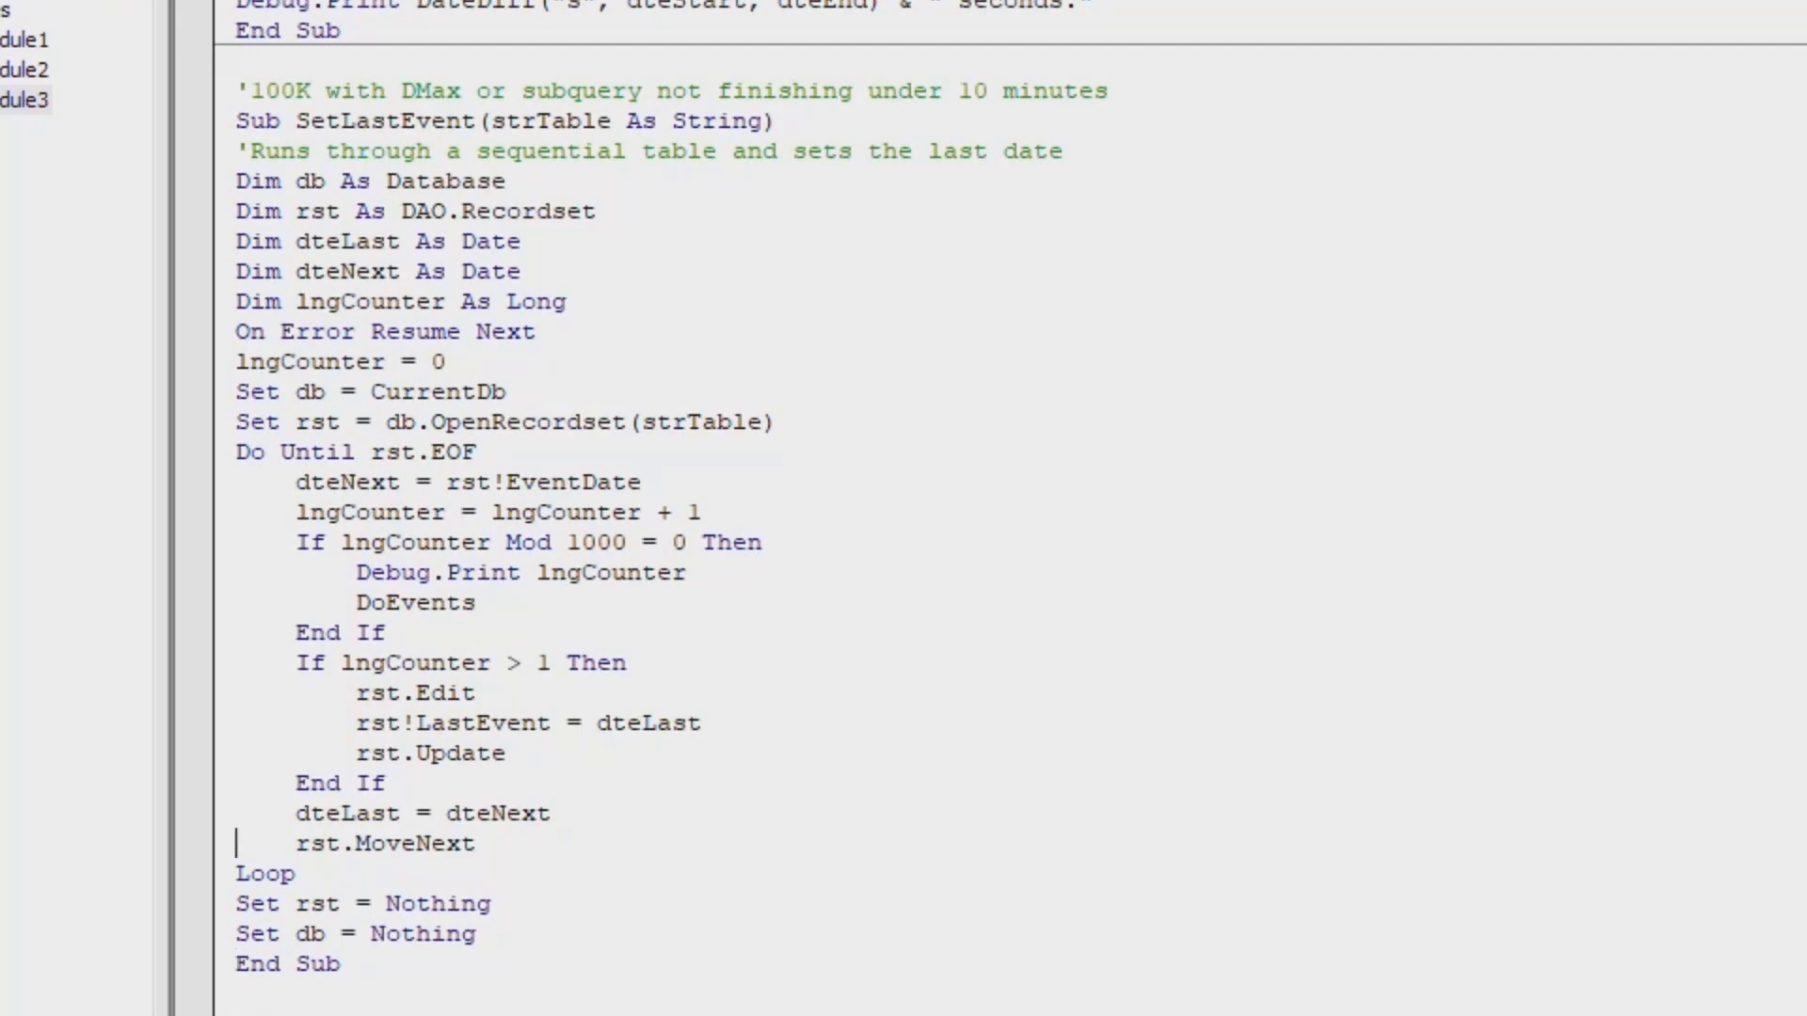
# - Show the Immediate window and declare dteStart As Date and dteEnd As Date below the lngCounter declaration
pyautogui.hotkey('ctrl', 'g')
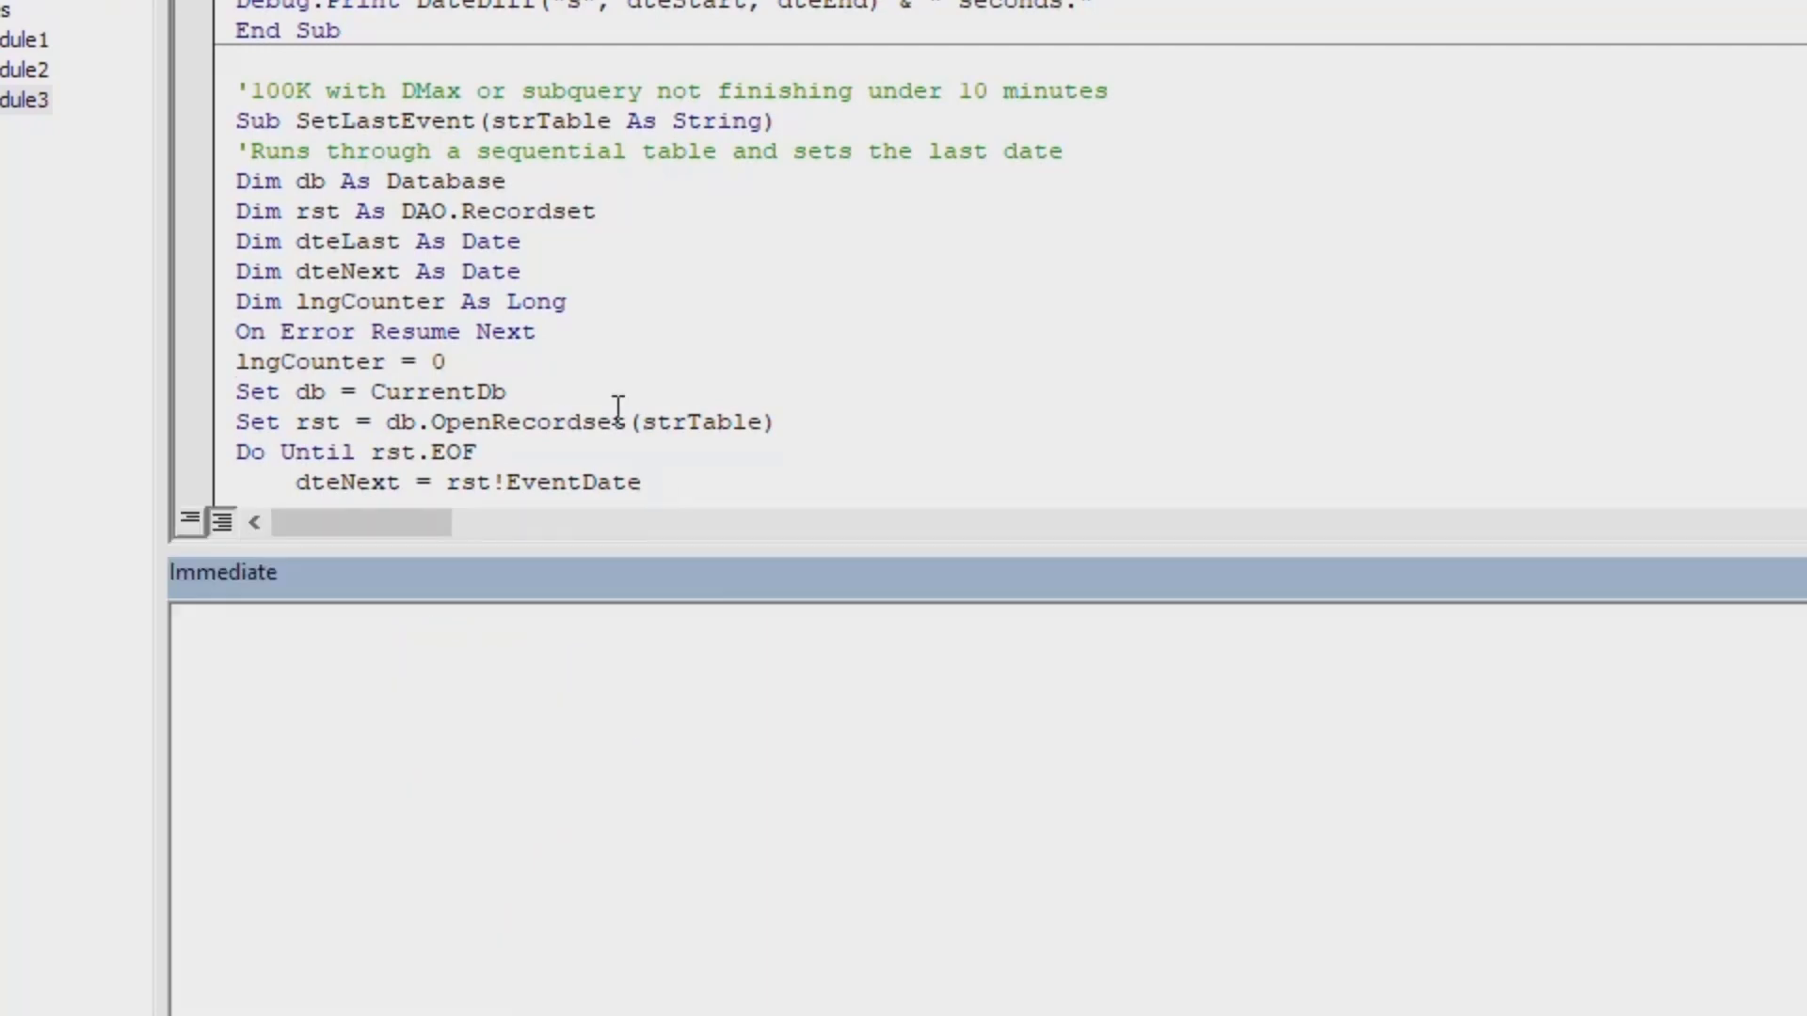
pyautogui.click(663, 309)
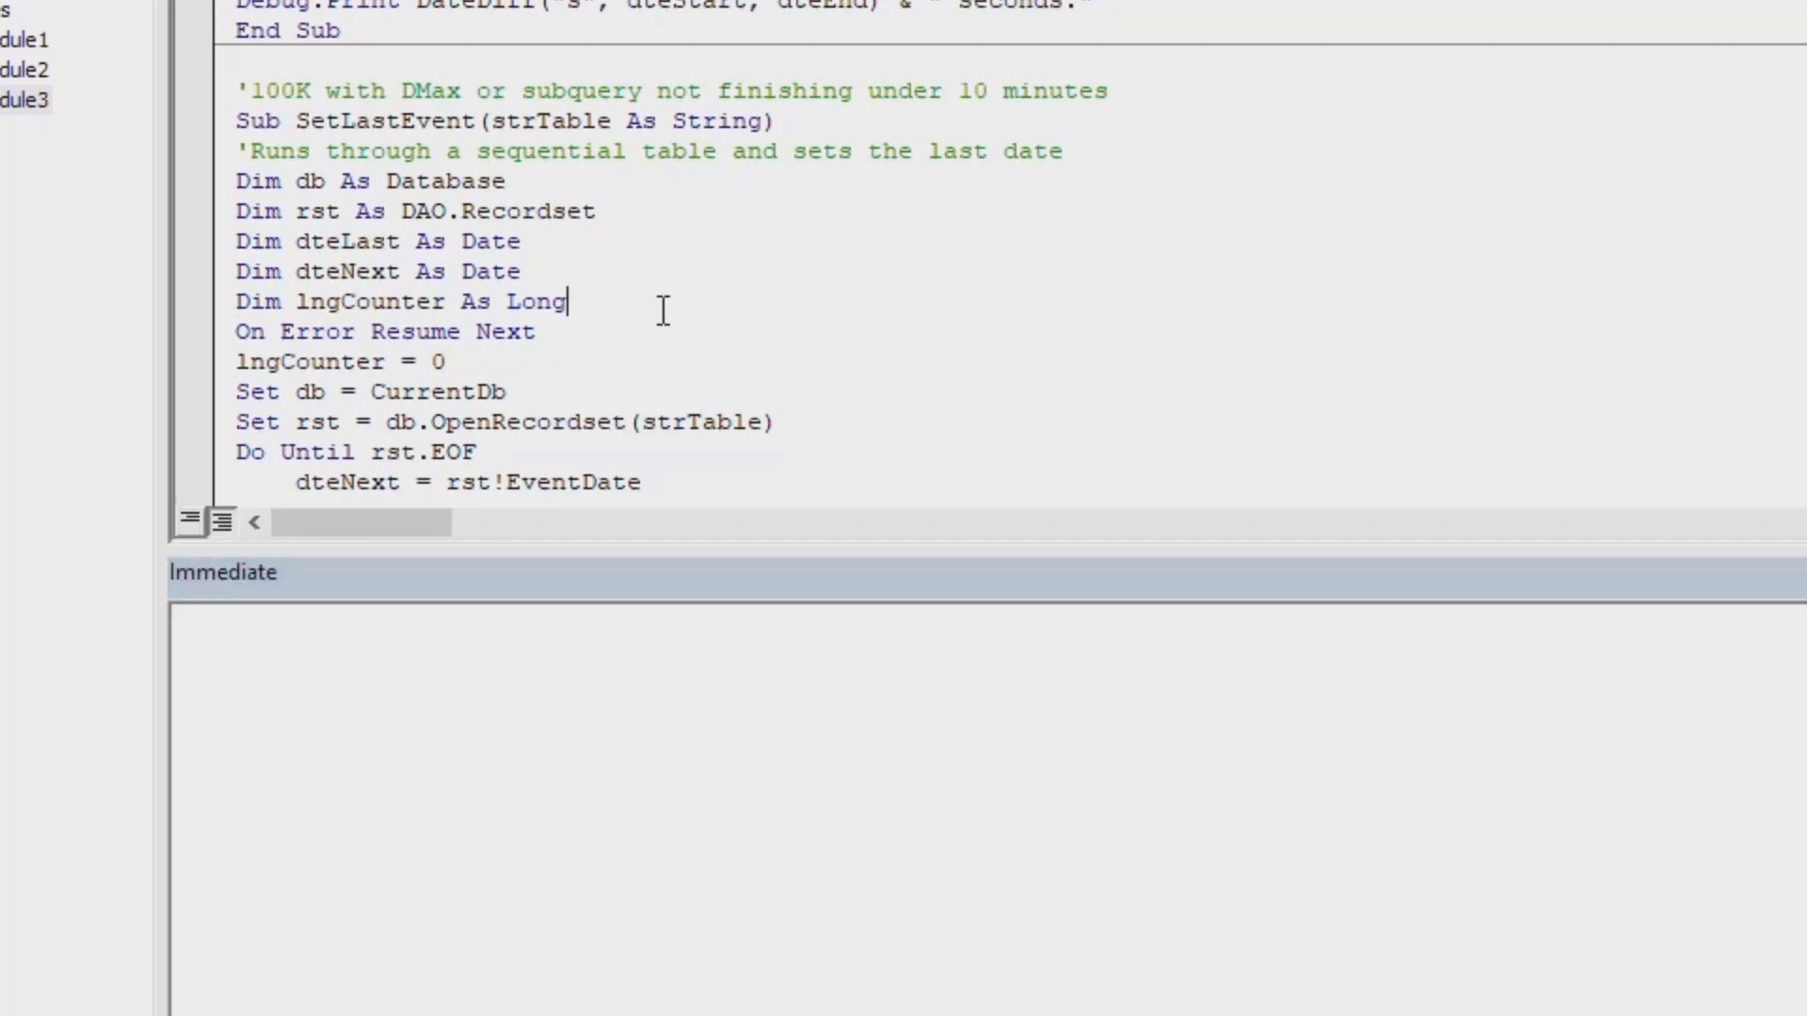
pyautogui.press('Return')
pyautogui.write('Dim ')
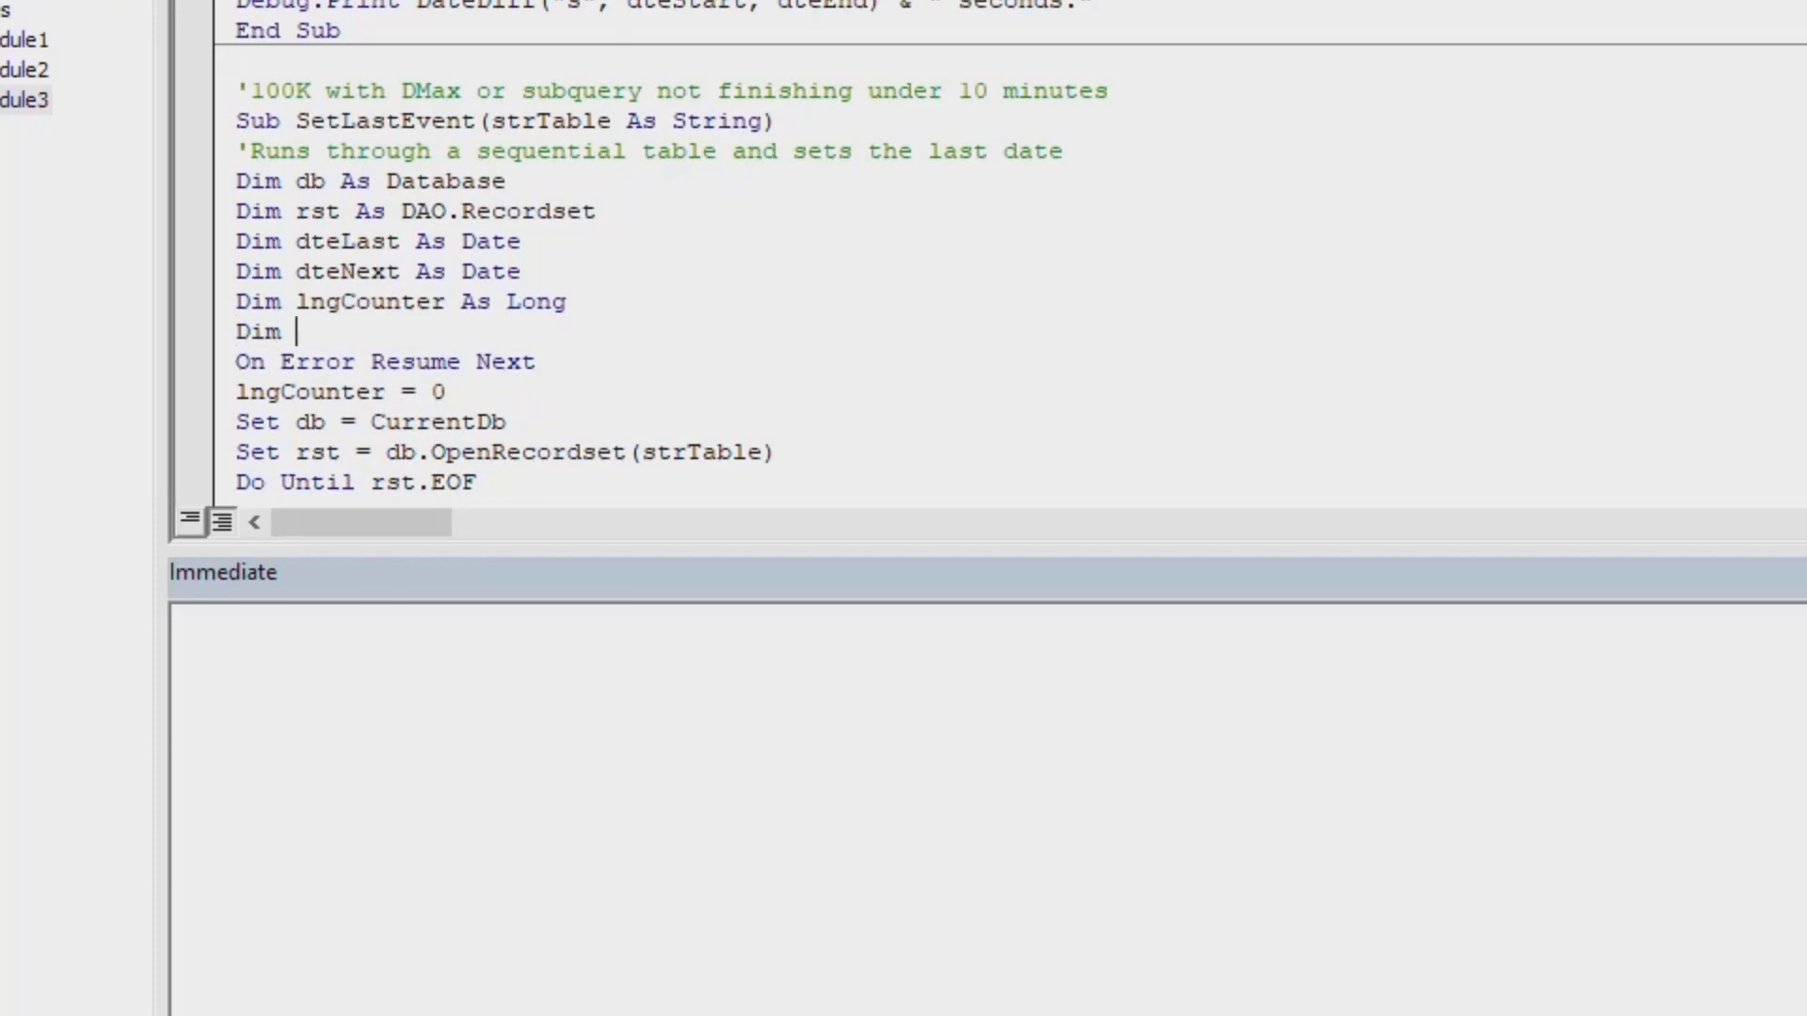
pyautogui.write('dteStart as date')
pyautogui.press('Return')
pyautogui.write('Dim dteEnd ')
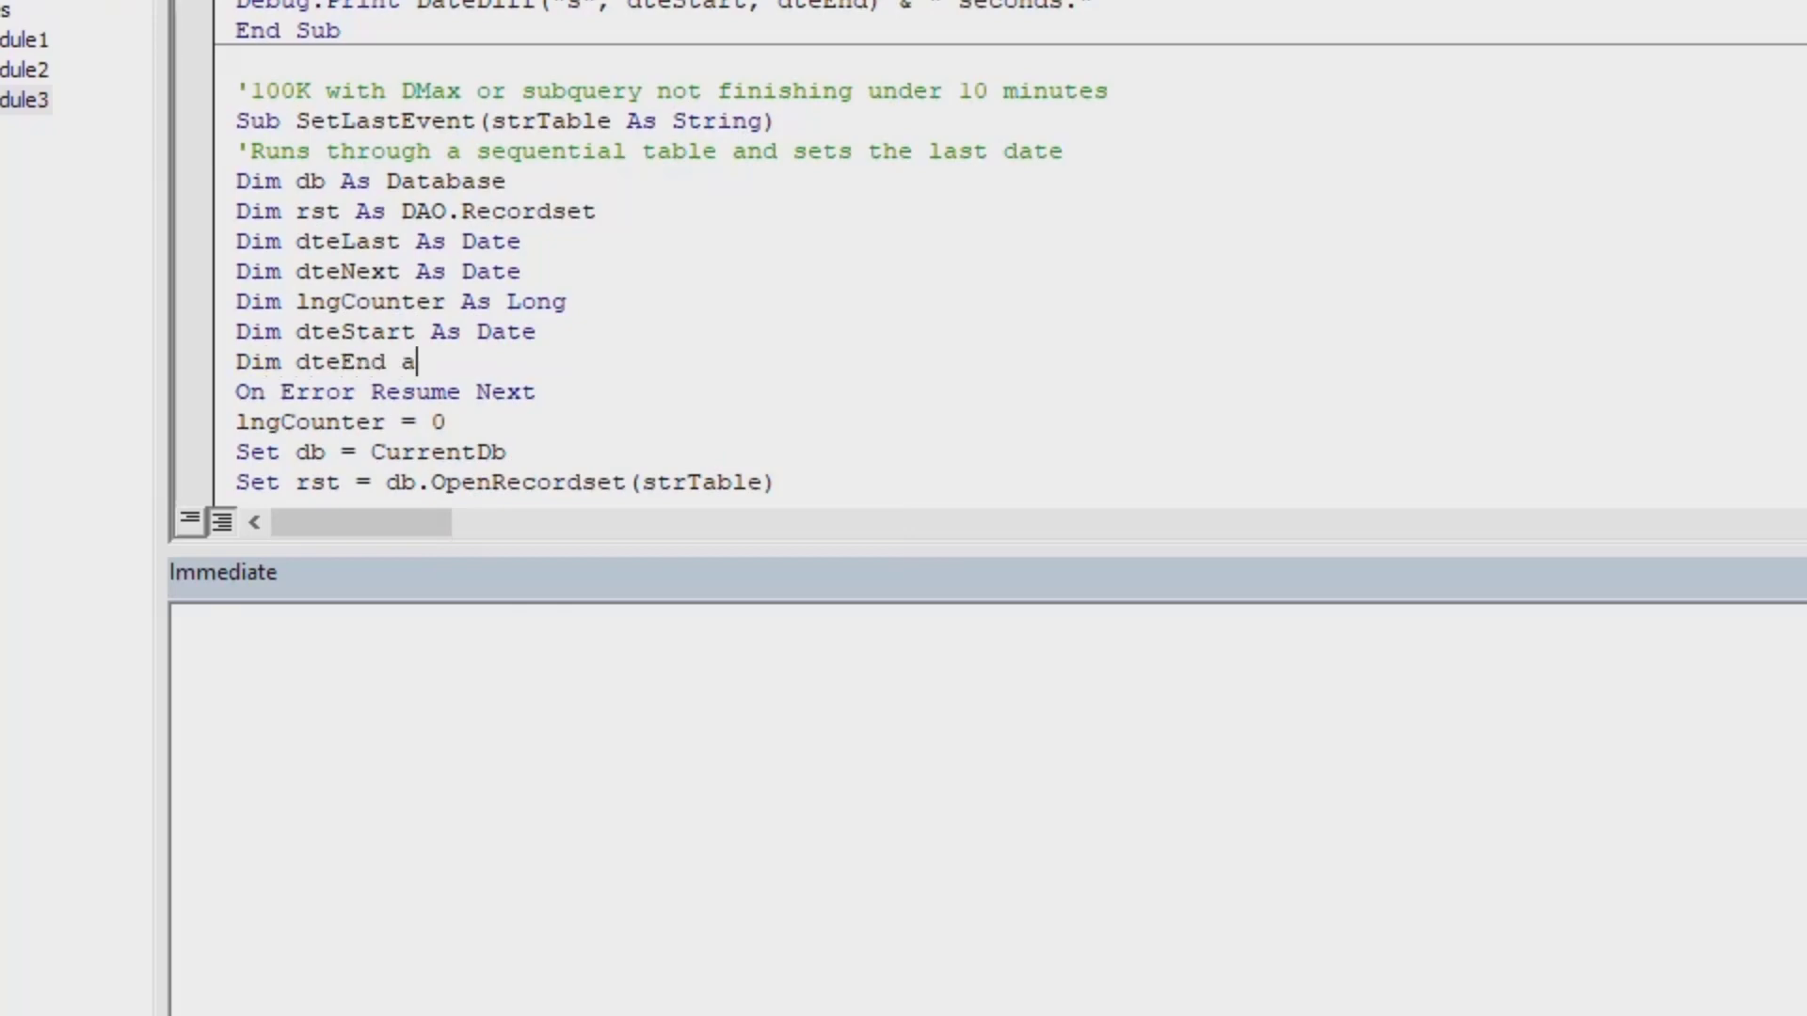
pyautogui.write('as Date')
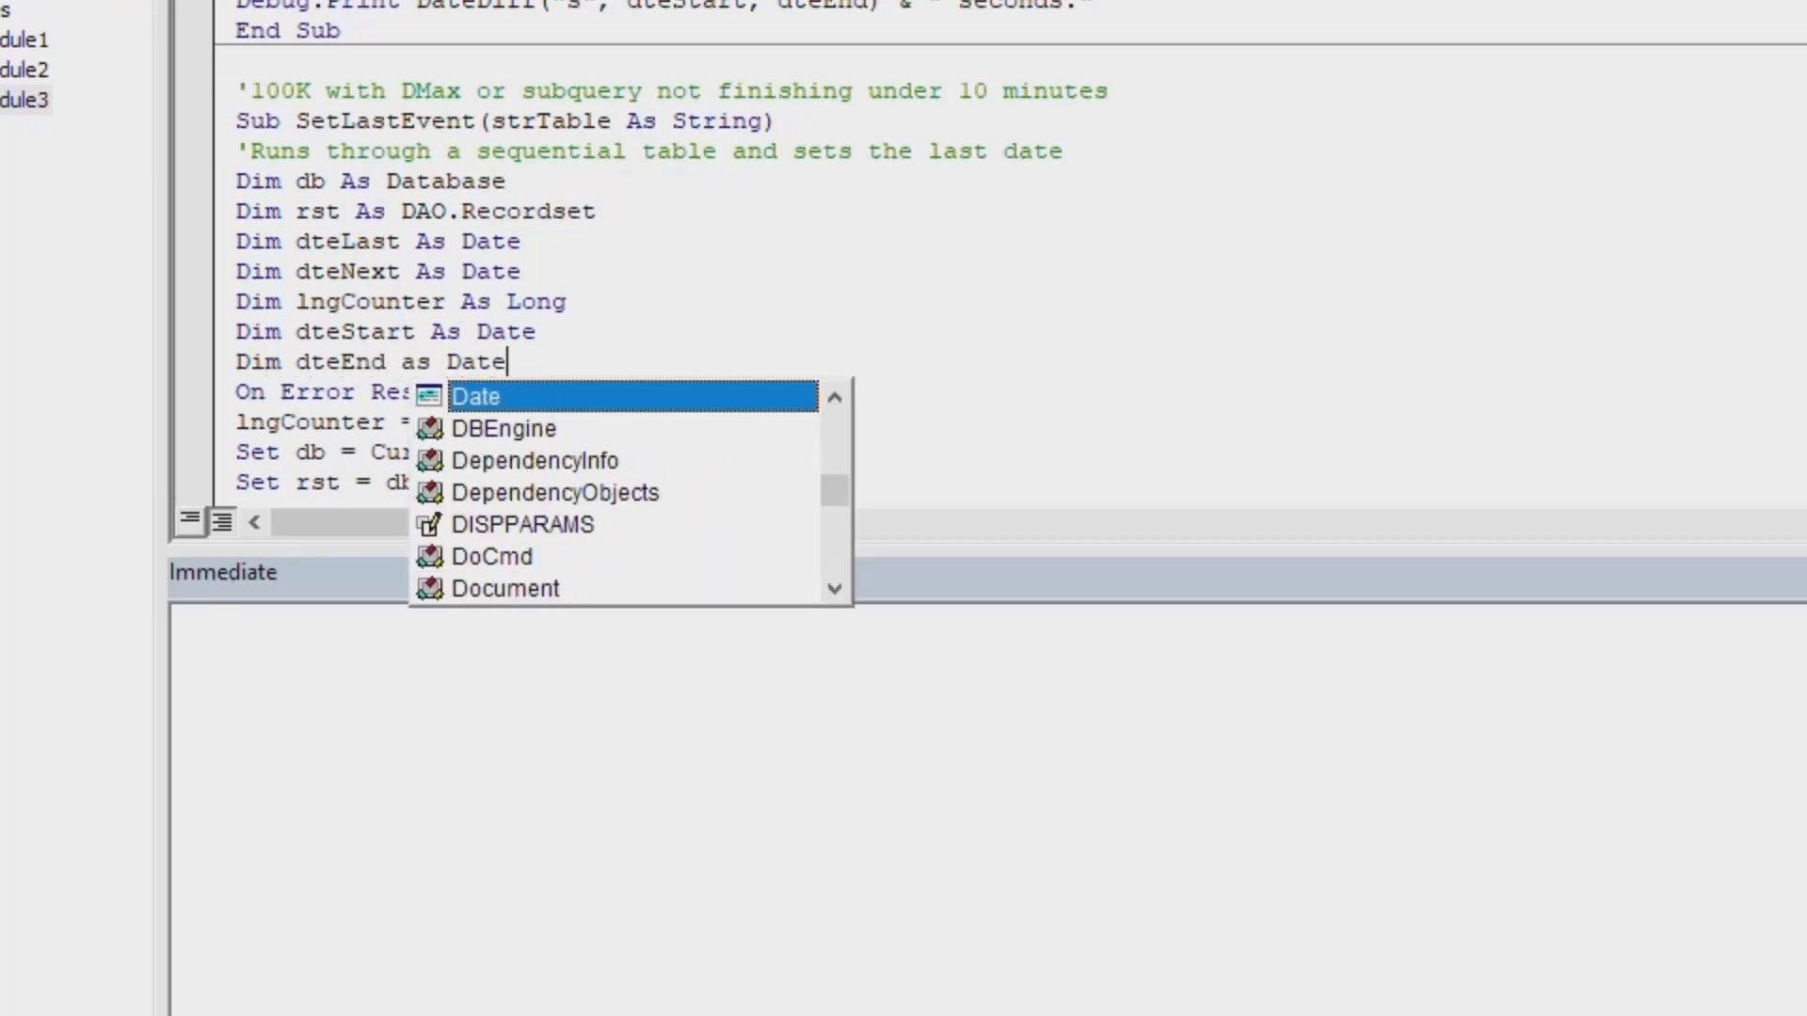
pyautogui.press('Right')
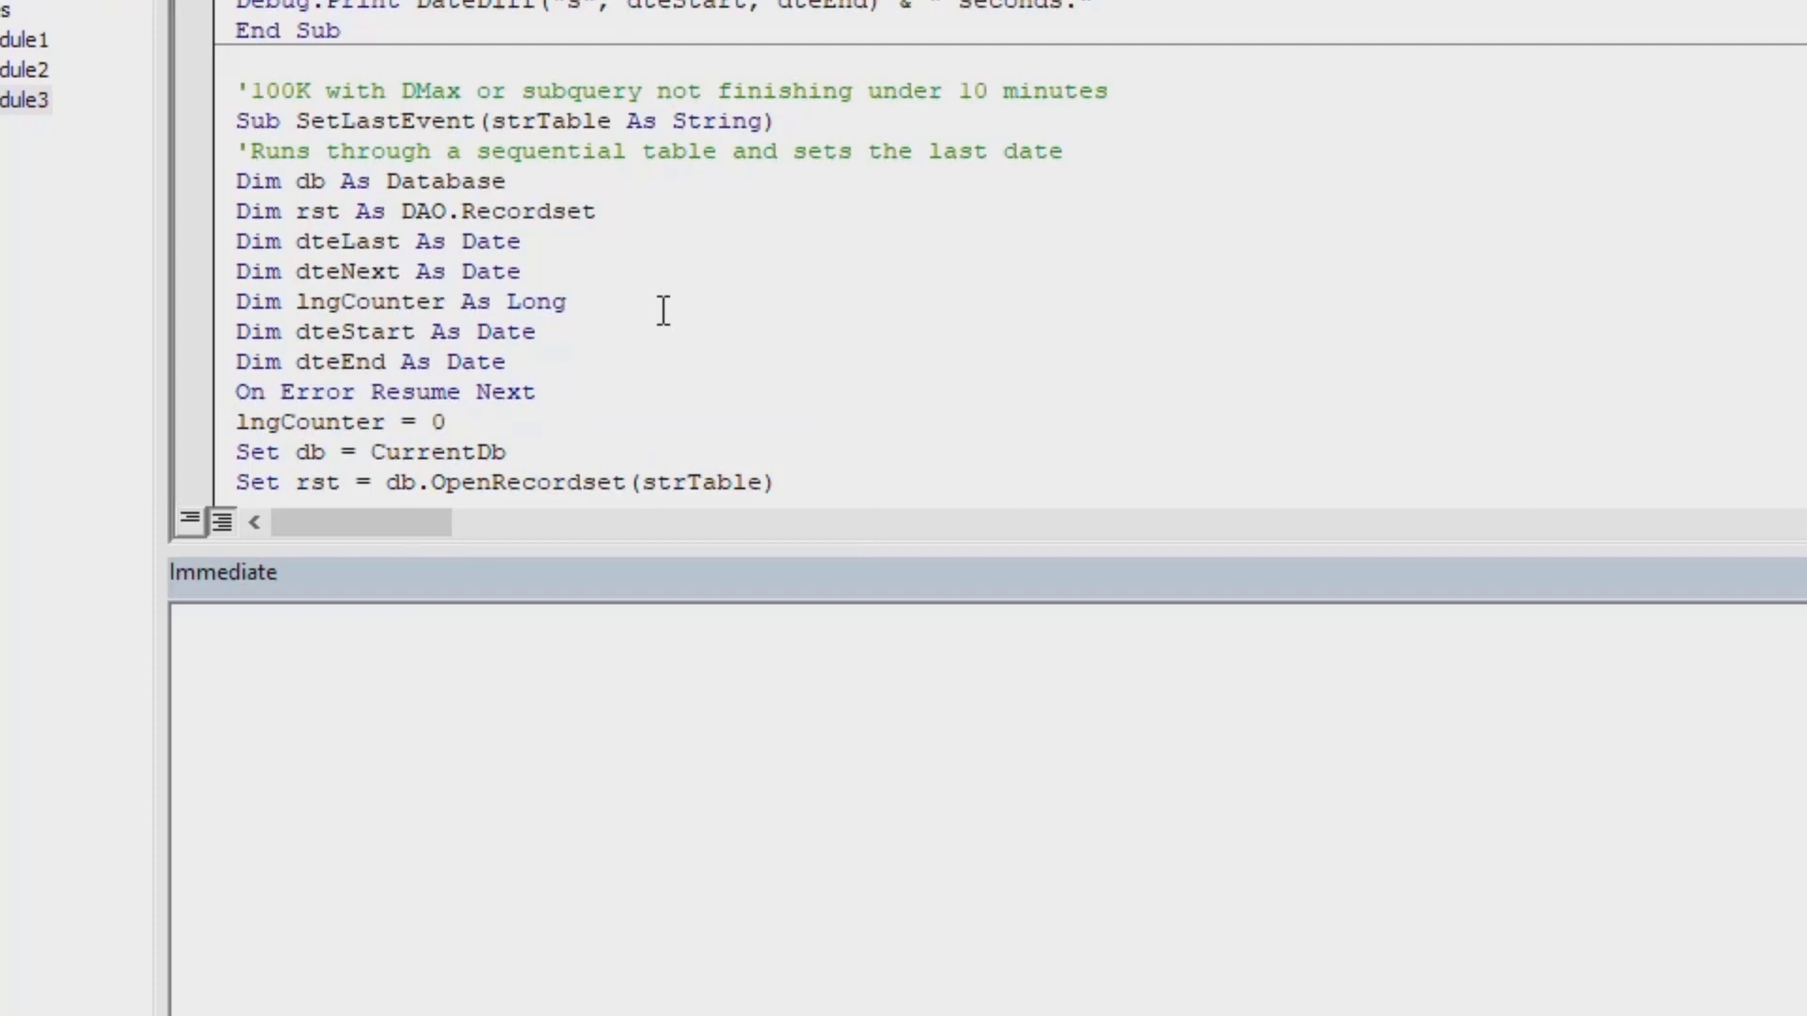
# - Insert a dteStart = Now() line directly below lngCounter = 0 in SetLastEvent
pyautogui.press('Left')
pyautogui.press('Return')
pyautogui.write('dteSTart ')
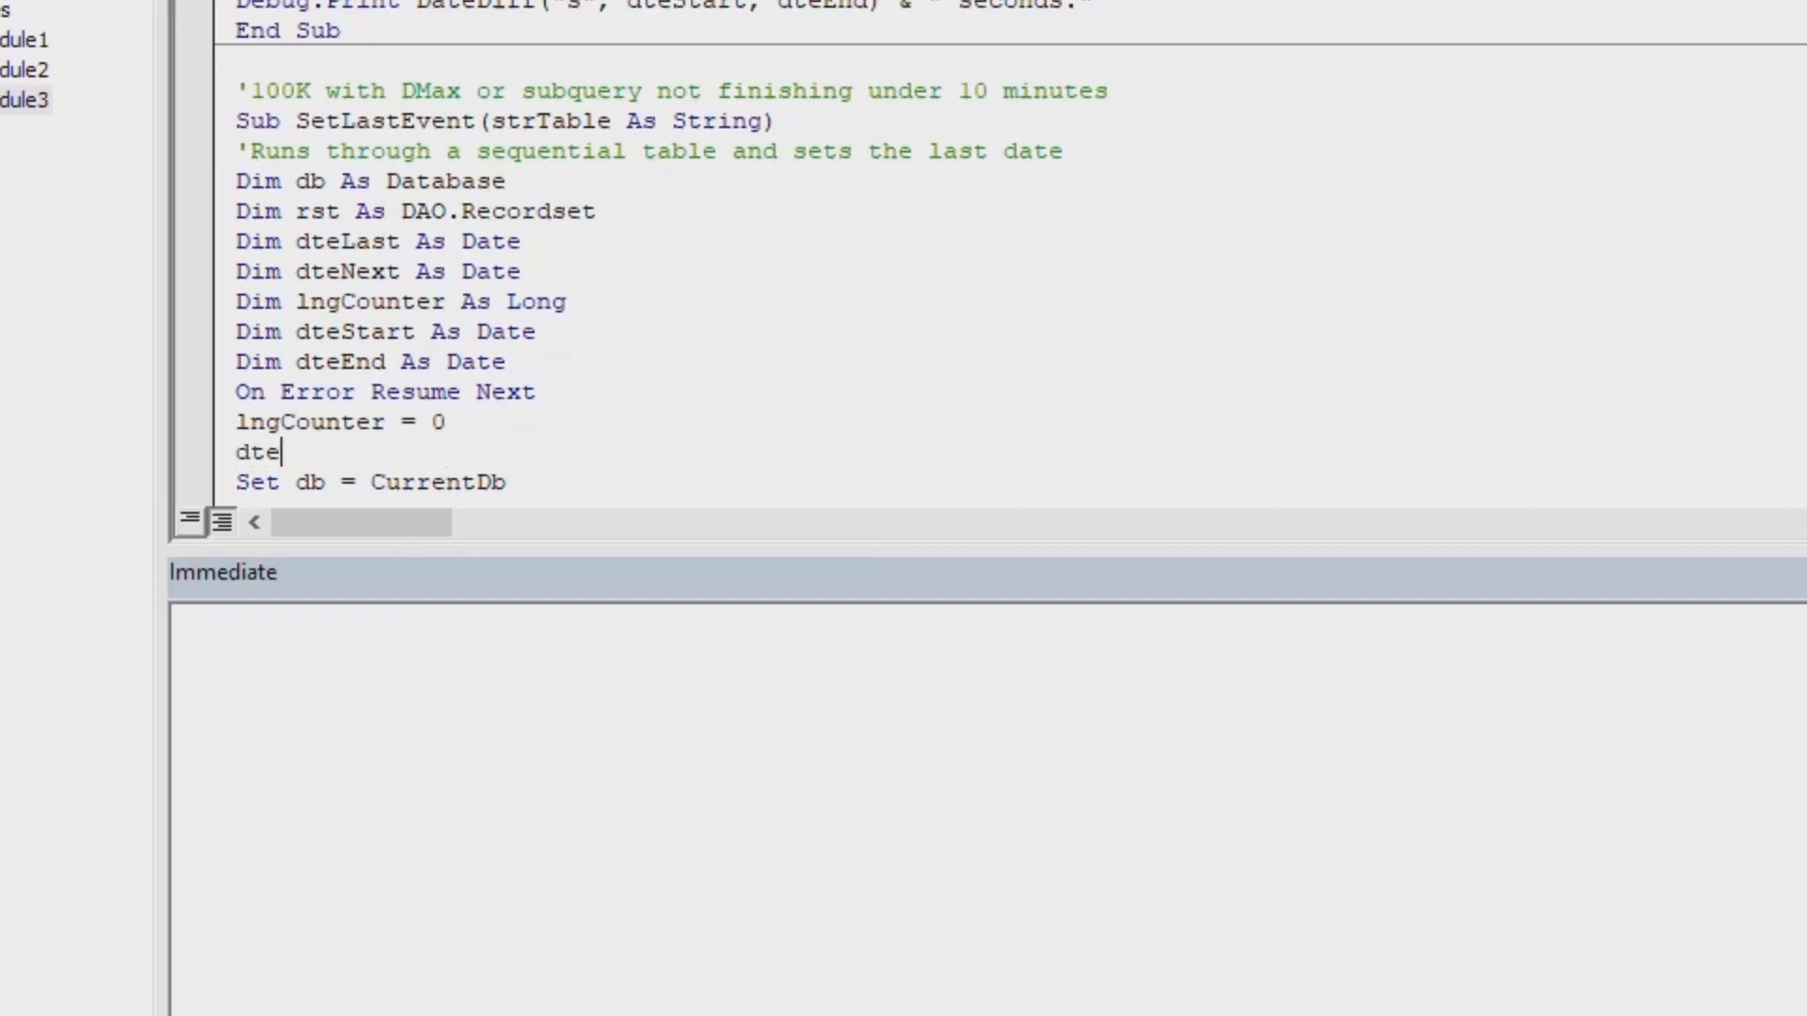
pyautogui.write('= Now')
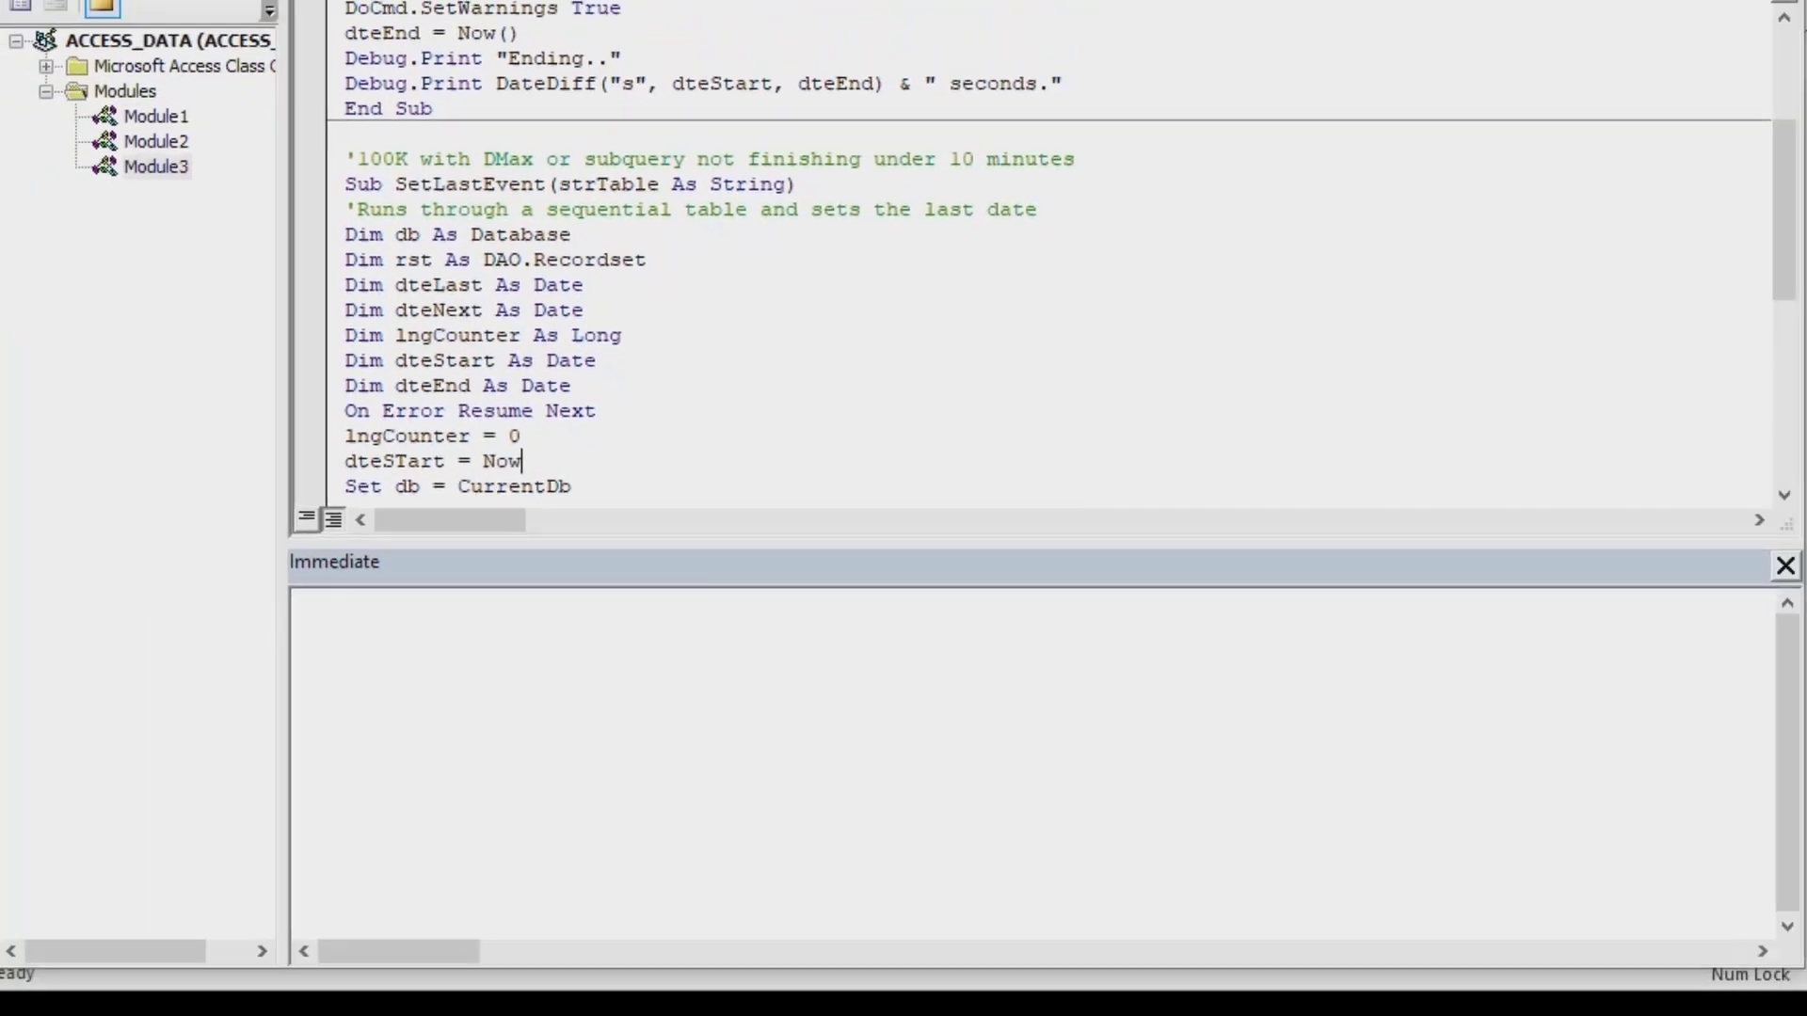
pyautogui.write('()')
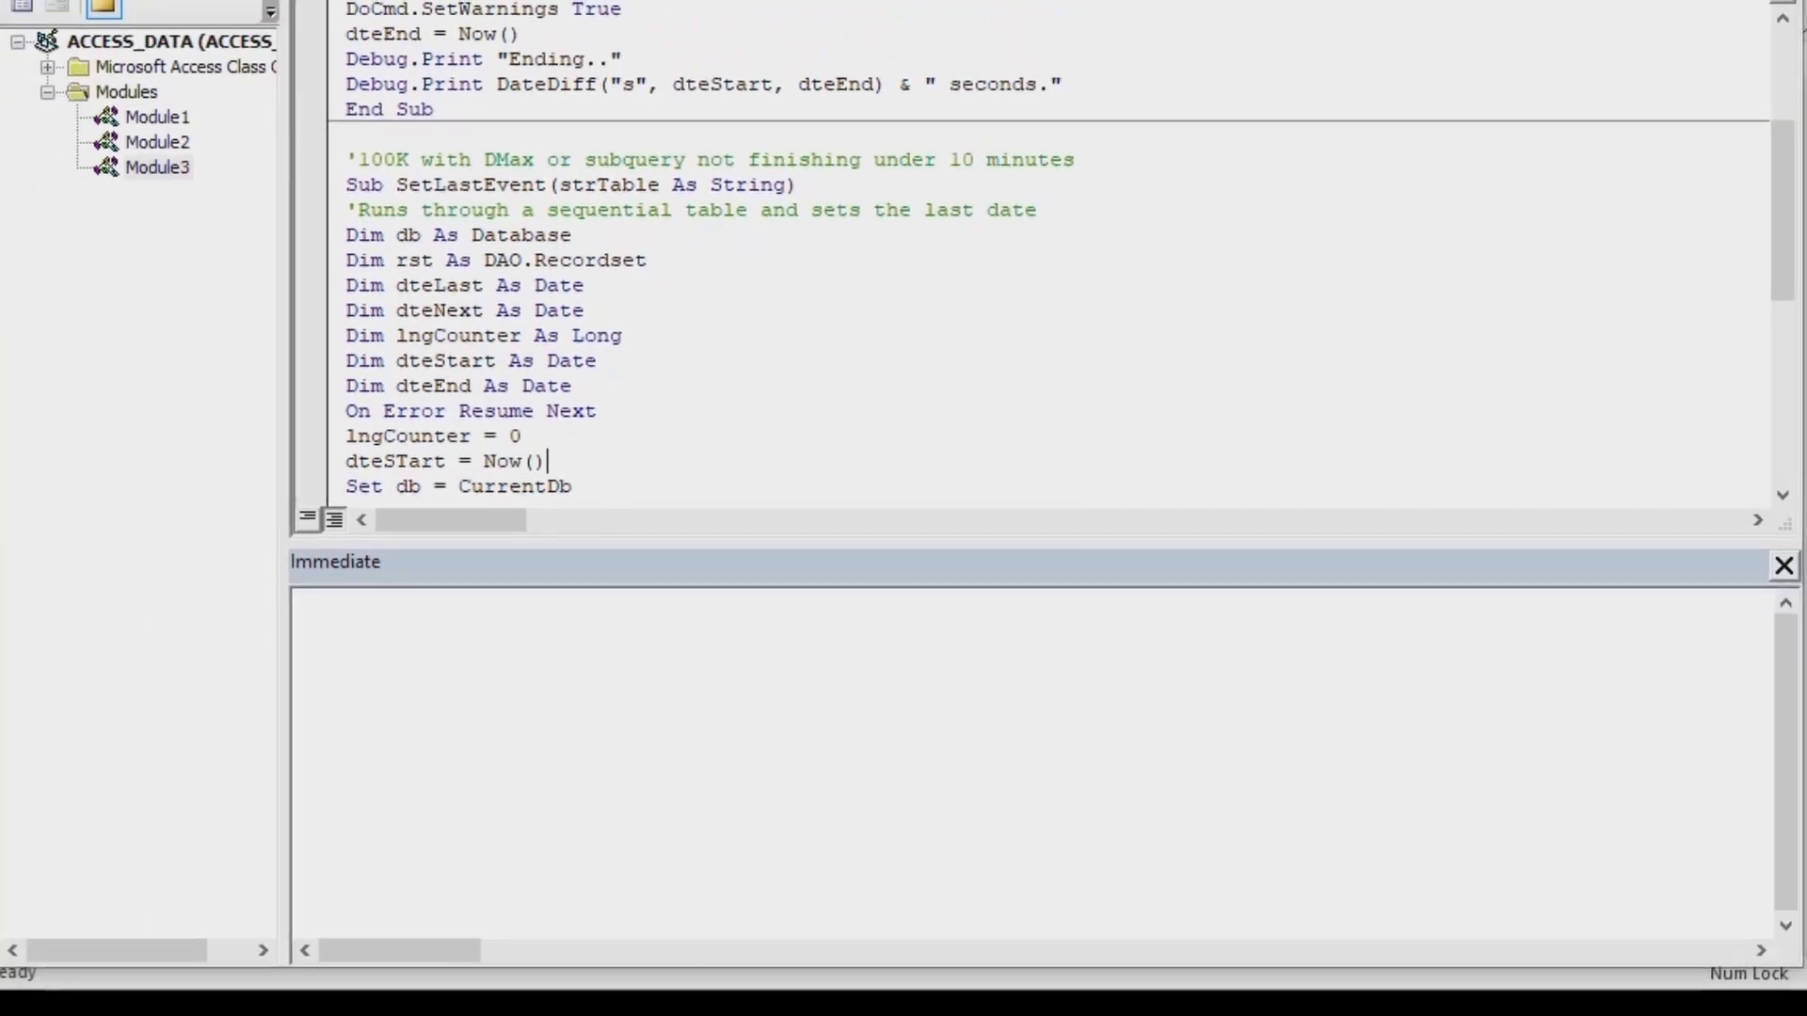
# - Insert a dteEnd = Now() line directly after the Loop statement in SetLastEvent
pyautogui.press('Down')
pyautogui.press('Down')
pyautogui.press('Down')
pyautogui.press('Down')
pyautogui.press('Down')
pyautogui.press('Down')
pyautogui.press('Down')
pyautogui.press('Down')
pyautogui.press('Down')
pyautogui.press('Down')
pyautogui.press('Down')
pyautogui.press('Down')
pyautogui.press('Down')
pyautogui.press('Down')
pyautogui.press('Down')
pyautogui.press('Down')
pyautogui.press('Down')
pyautogui.press('Down')
pyautogui.press('Down')
pyautogui.press('Down')
pyautogui.press('Down')
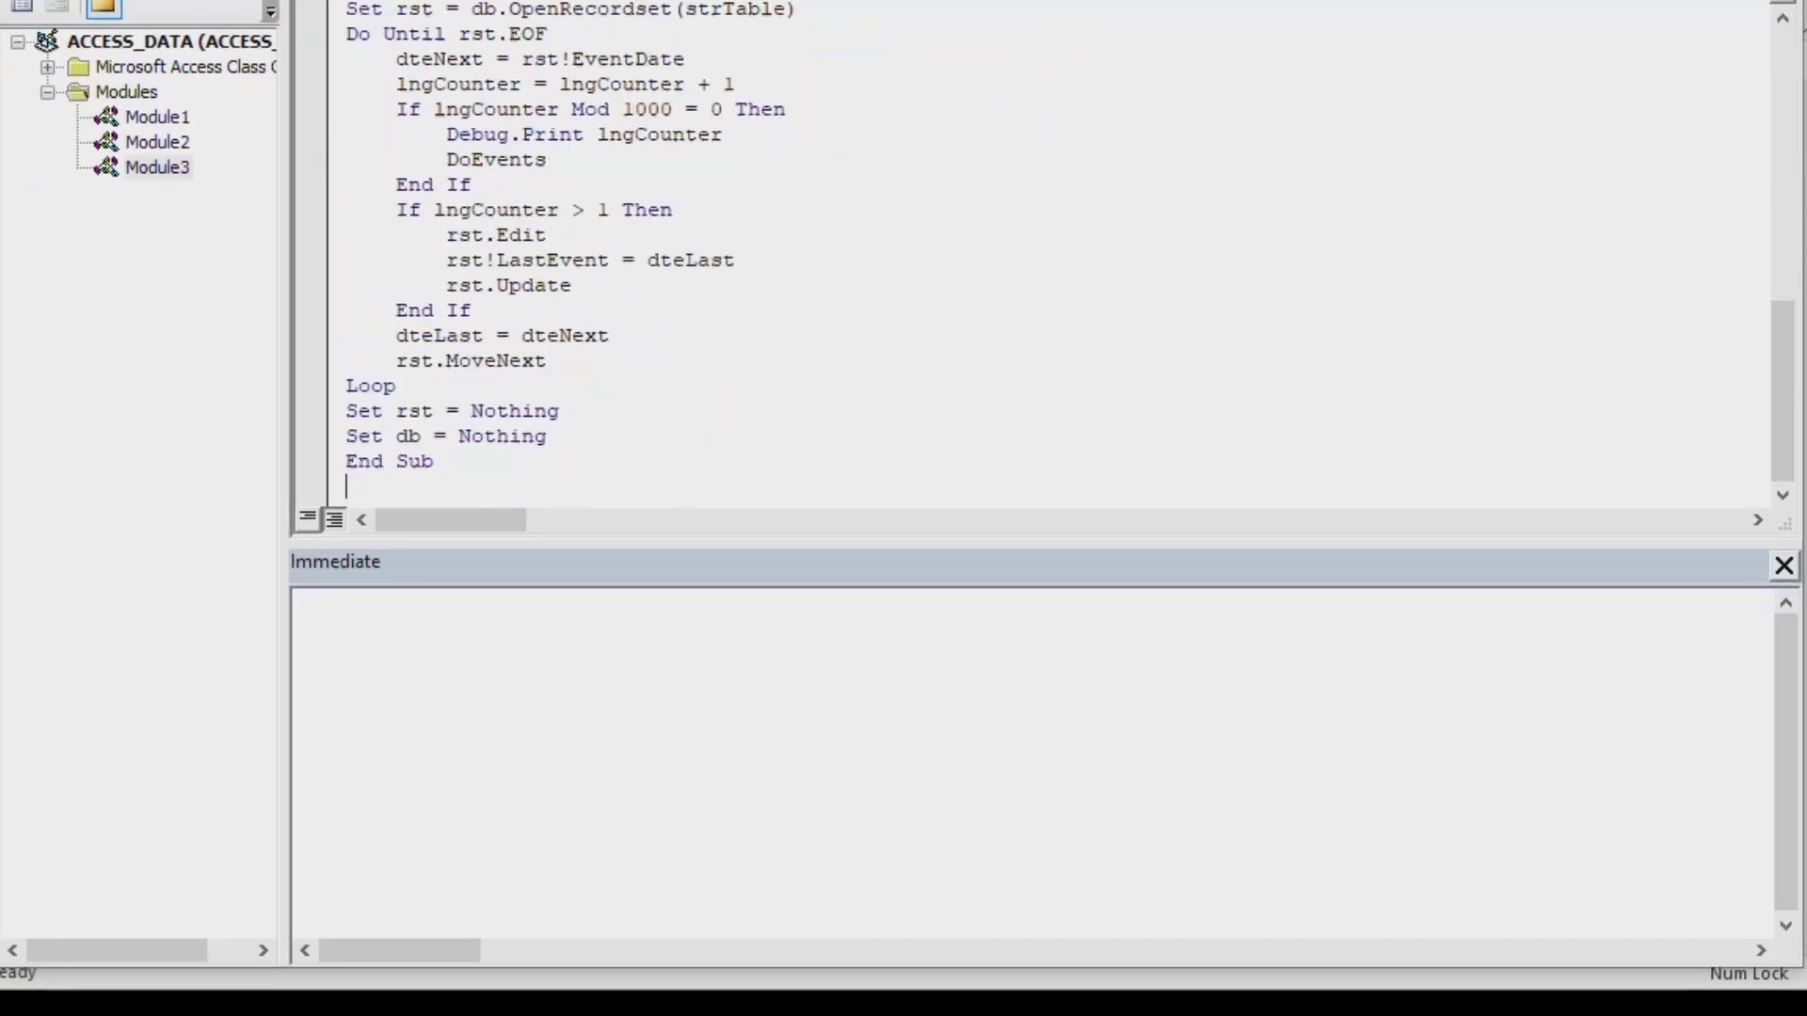
pyautogui.press('Return')
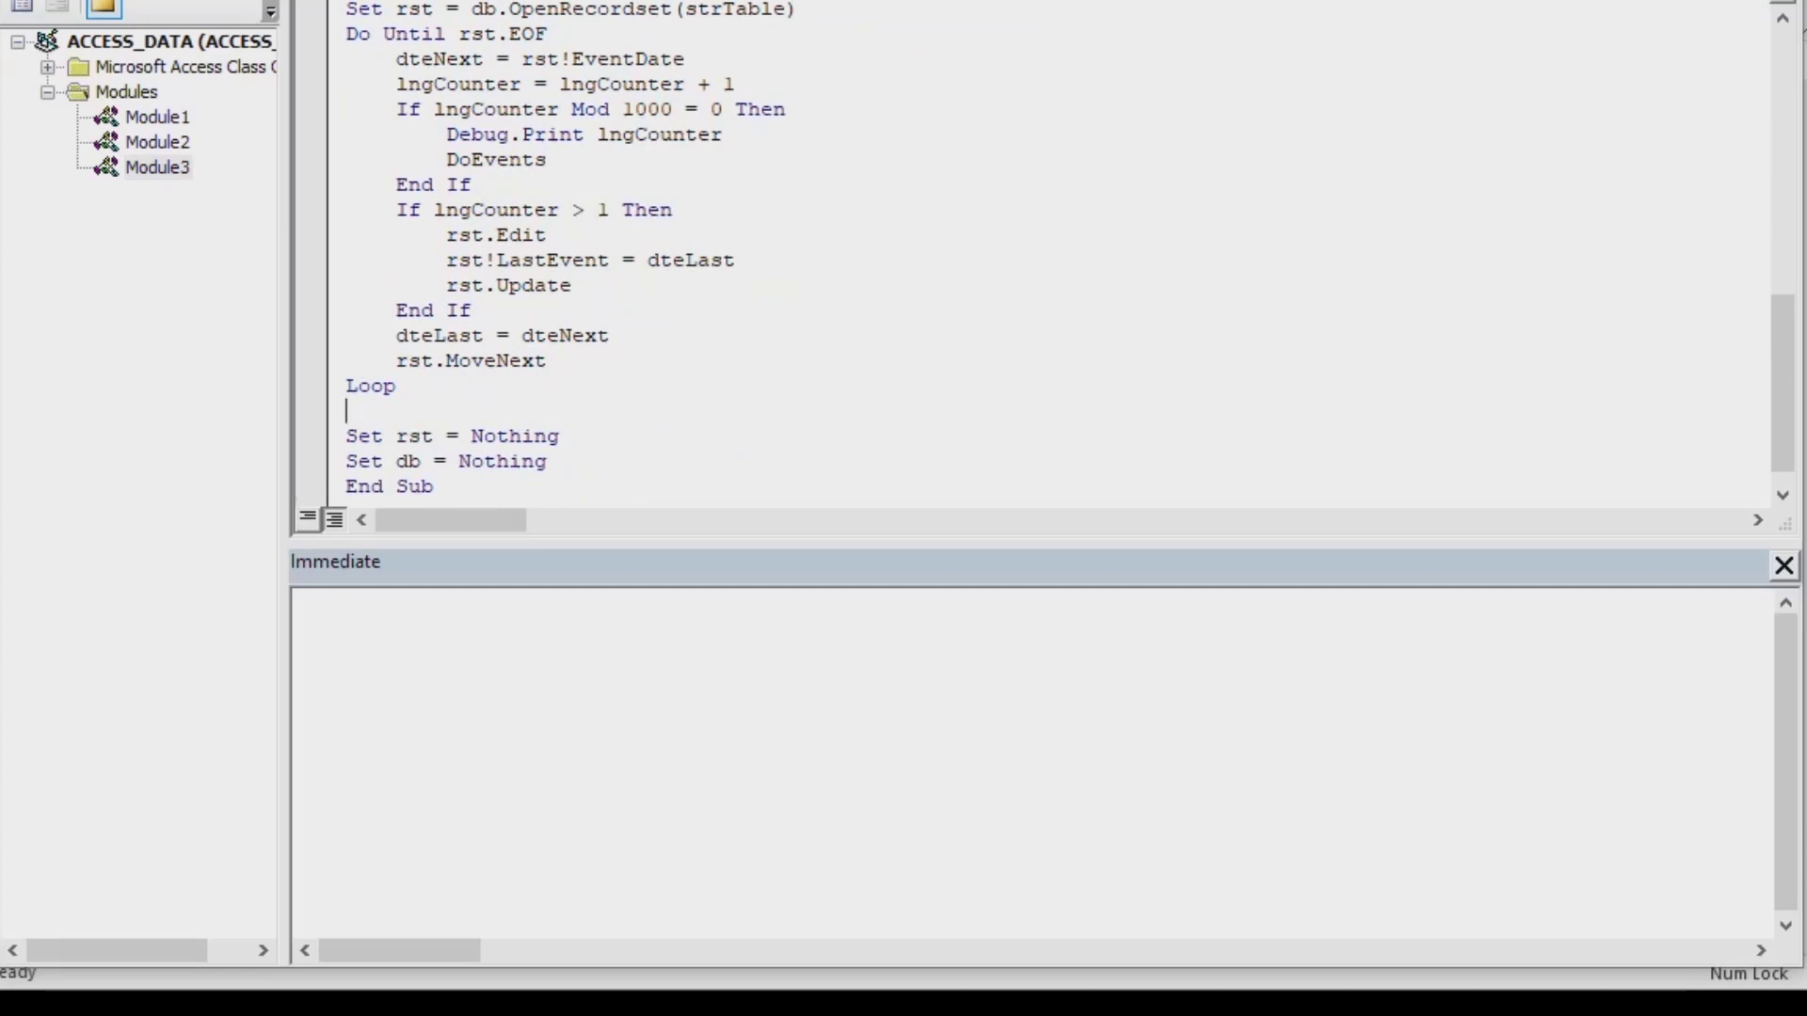
pyautogui.write('dteEnd = Now()')
# - Add the line Debug.Print DateDiff("s", dteStart, dteEnd) & " seconds.." below the dteEnd assignment
pyautogui.press('Return')
pyautogui.write('DeBug')
pyautogui.press('BackSpace')
pyautogui.press('BackSpace')
pyautogui.press('BackSpace')
pyautogui.write('bug.Print')
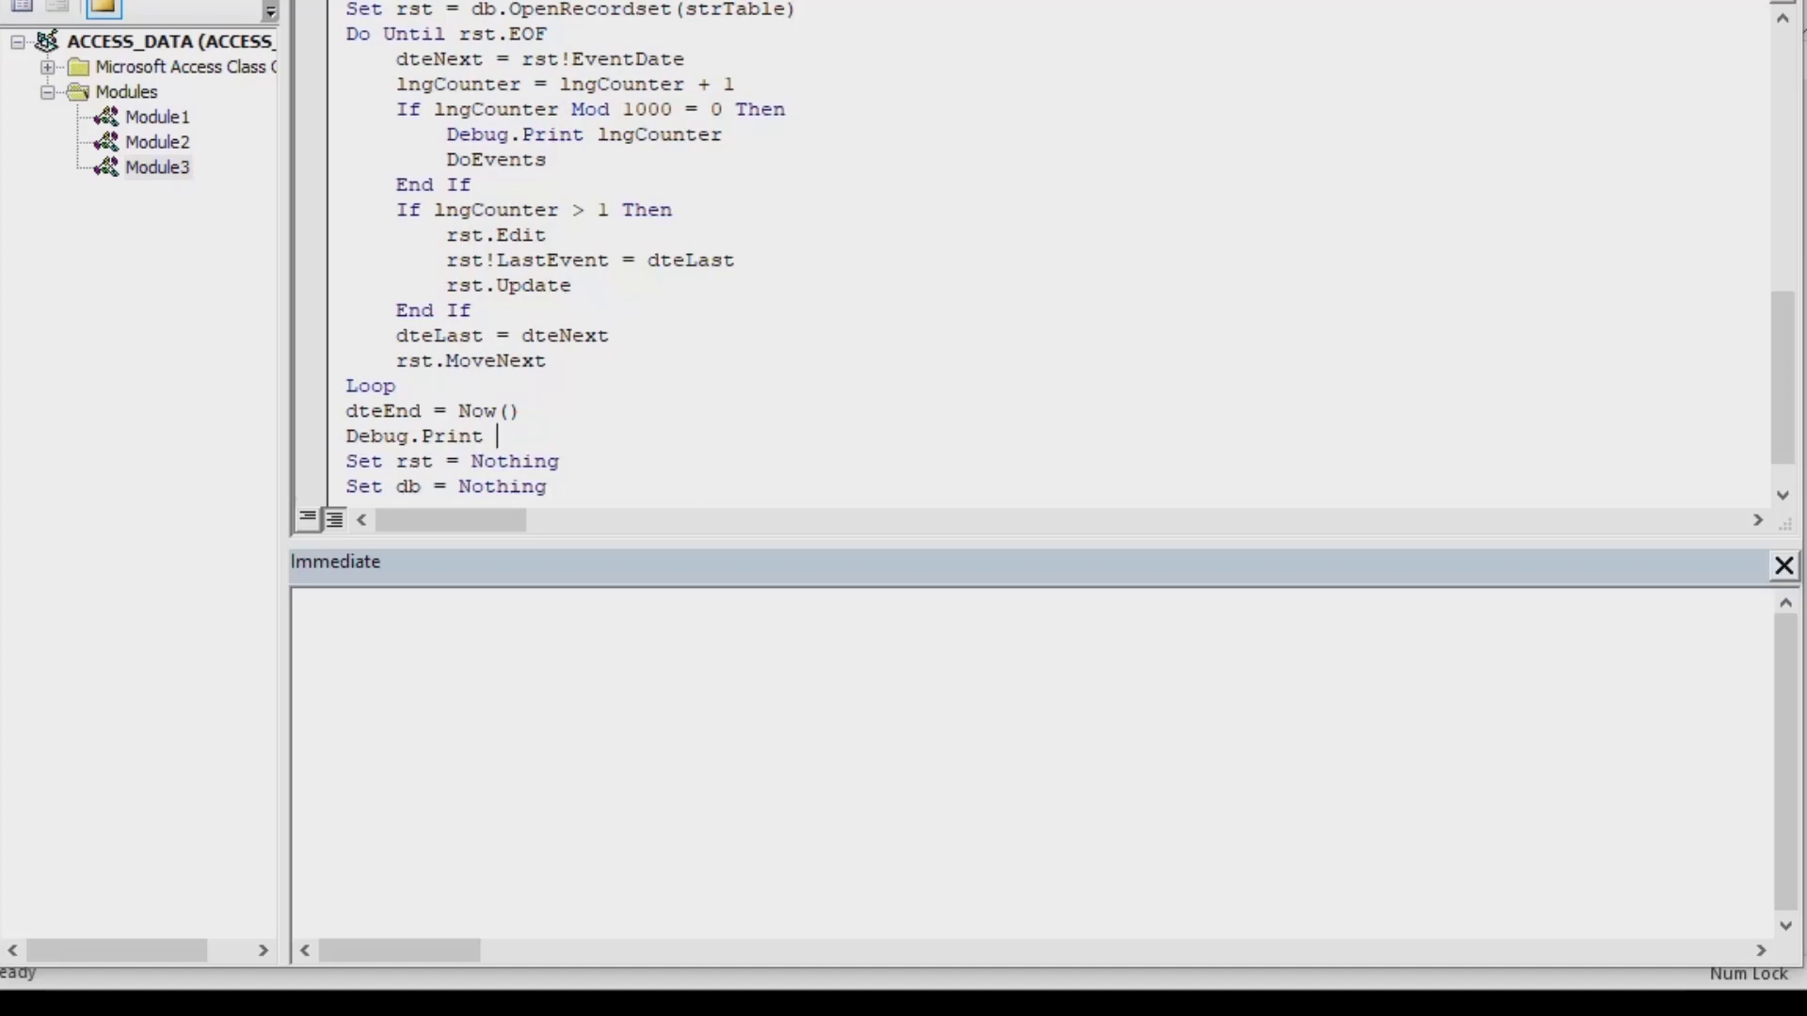
pyautogui.write(' DateDiff("s", dte')
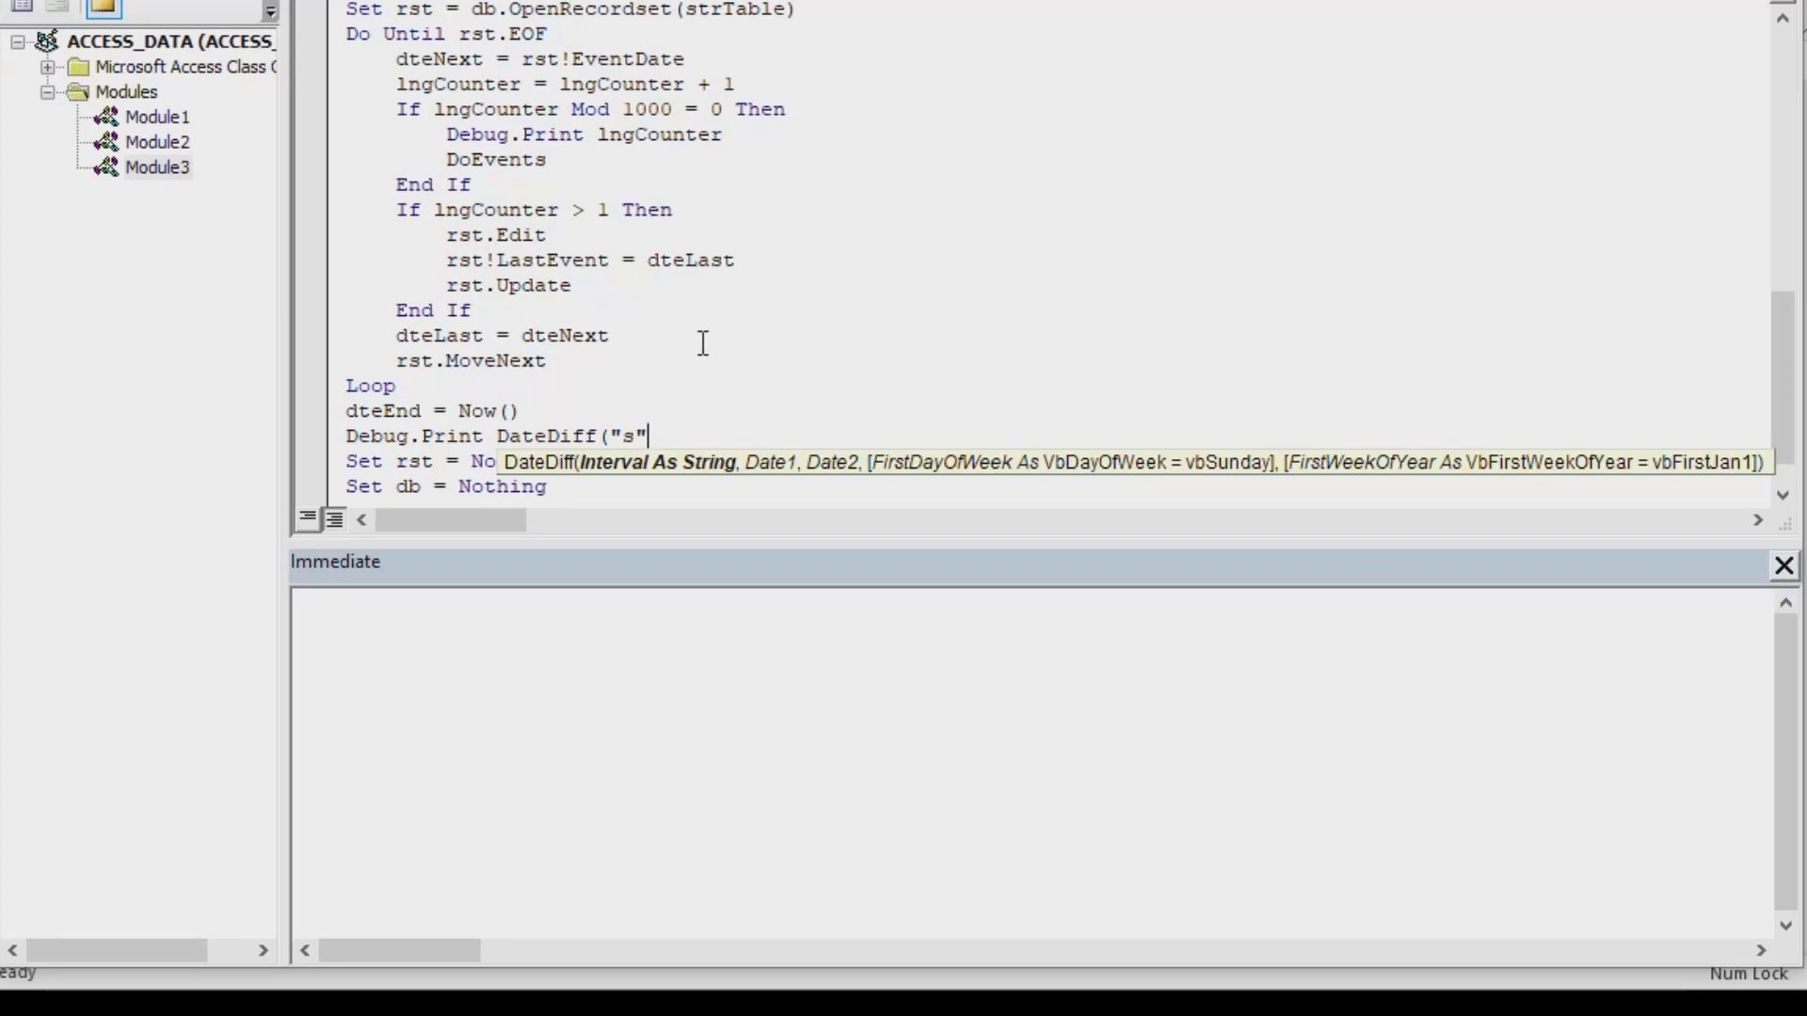
pyautogui.write('STart')
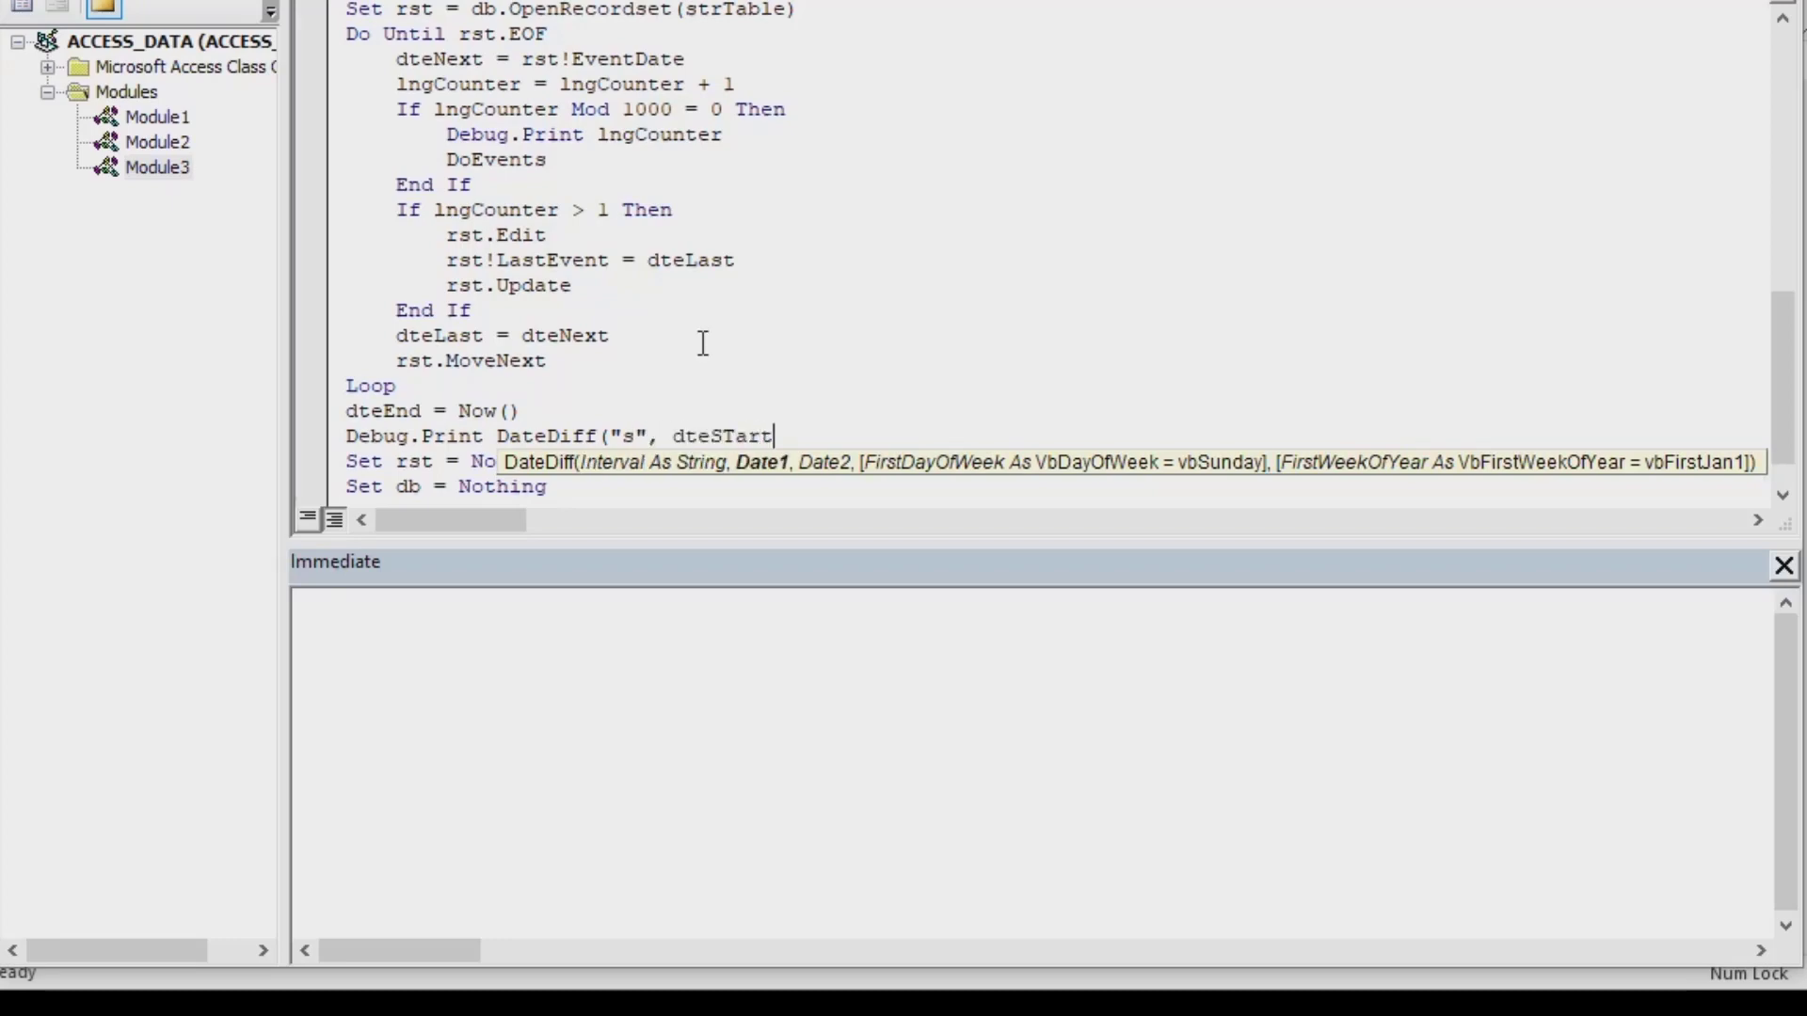
pyautogui.write(', dteEnd')
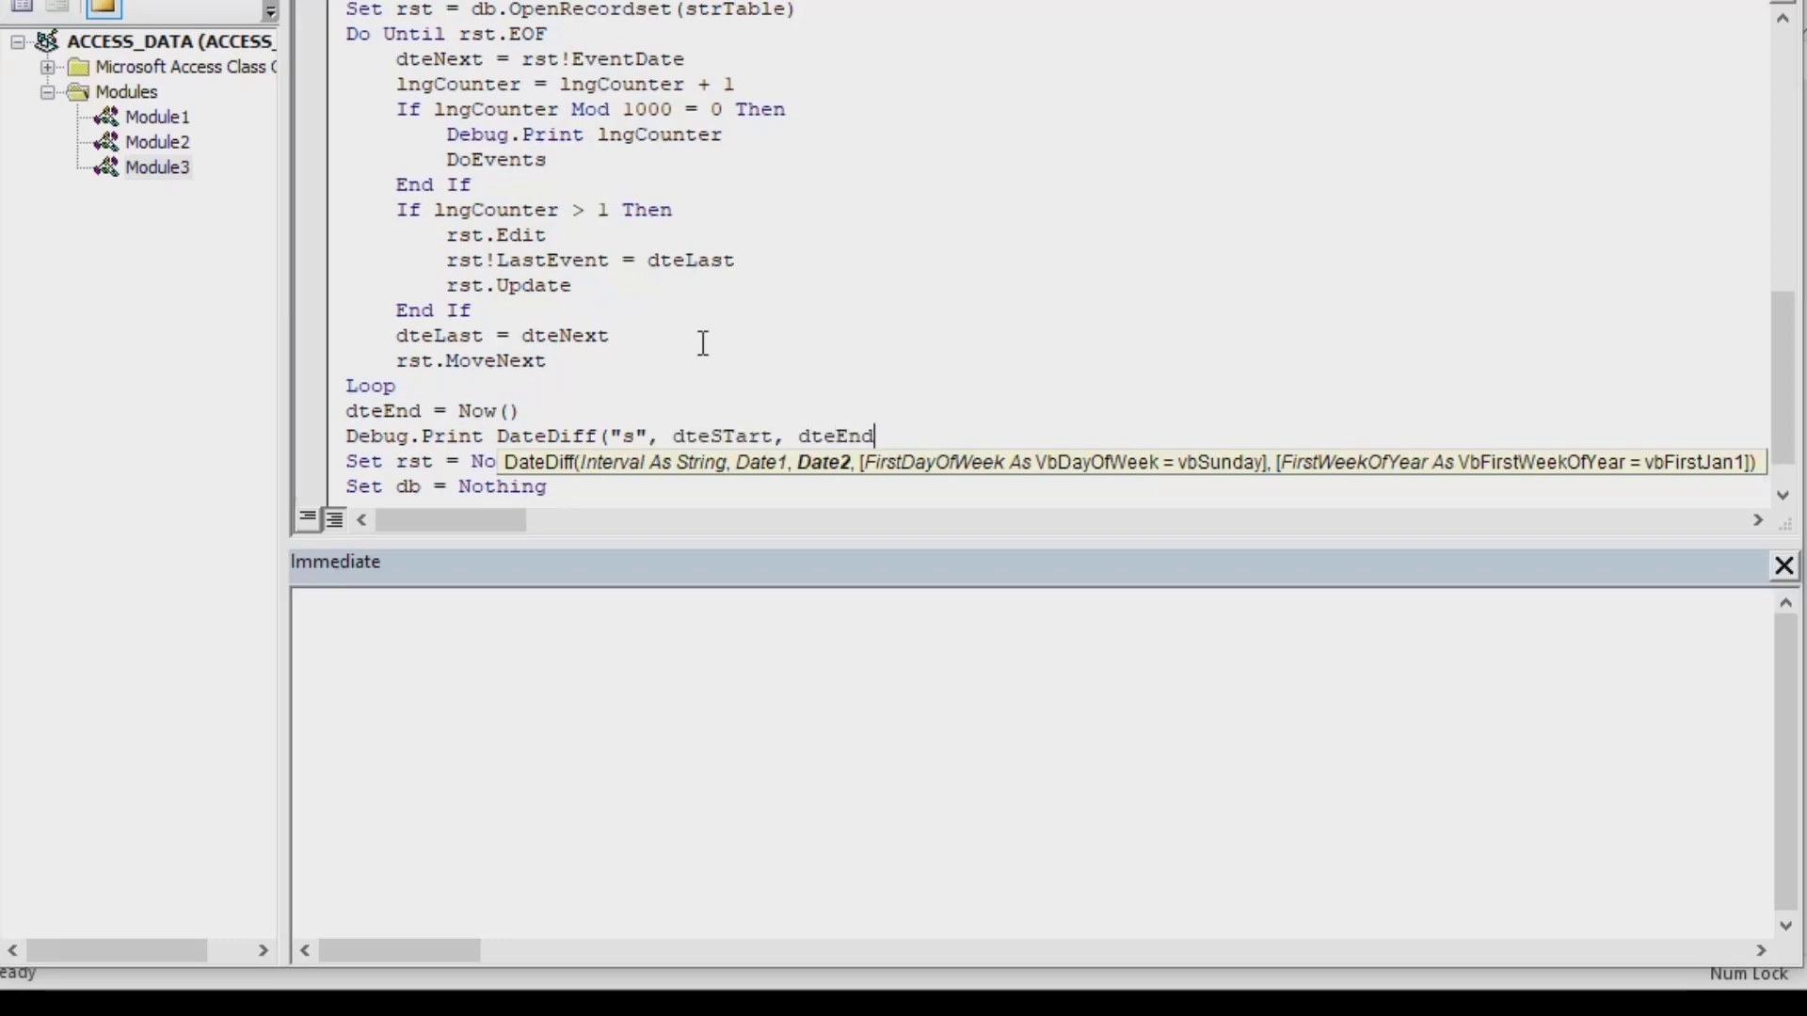
pyautogui.write(') & "')
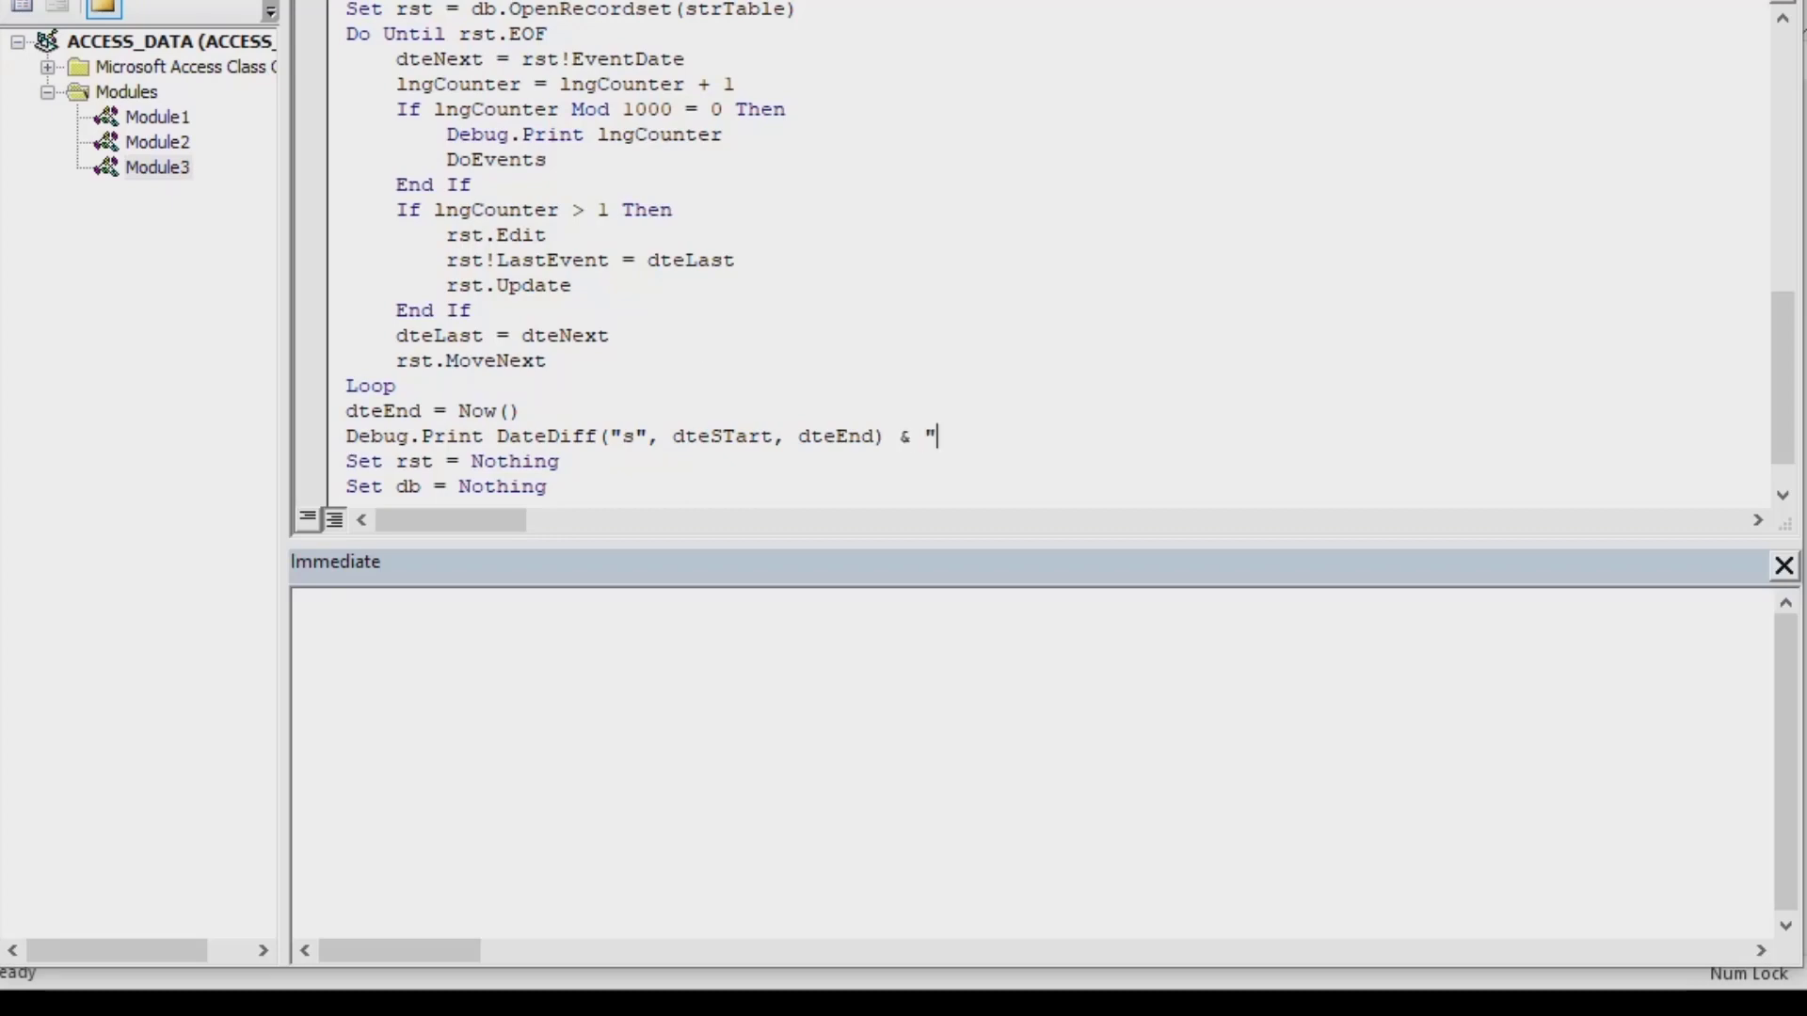
pyautogui.write(' second')
pyautogui.press('BackSpace')
pyautogui.press('BackSpace')
pyautogui.press('BackSpace')
pyautogui.press('BackSpace')
pyautogui.write('conds.."')
pyautogui.click(345, 487)
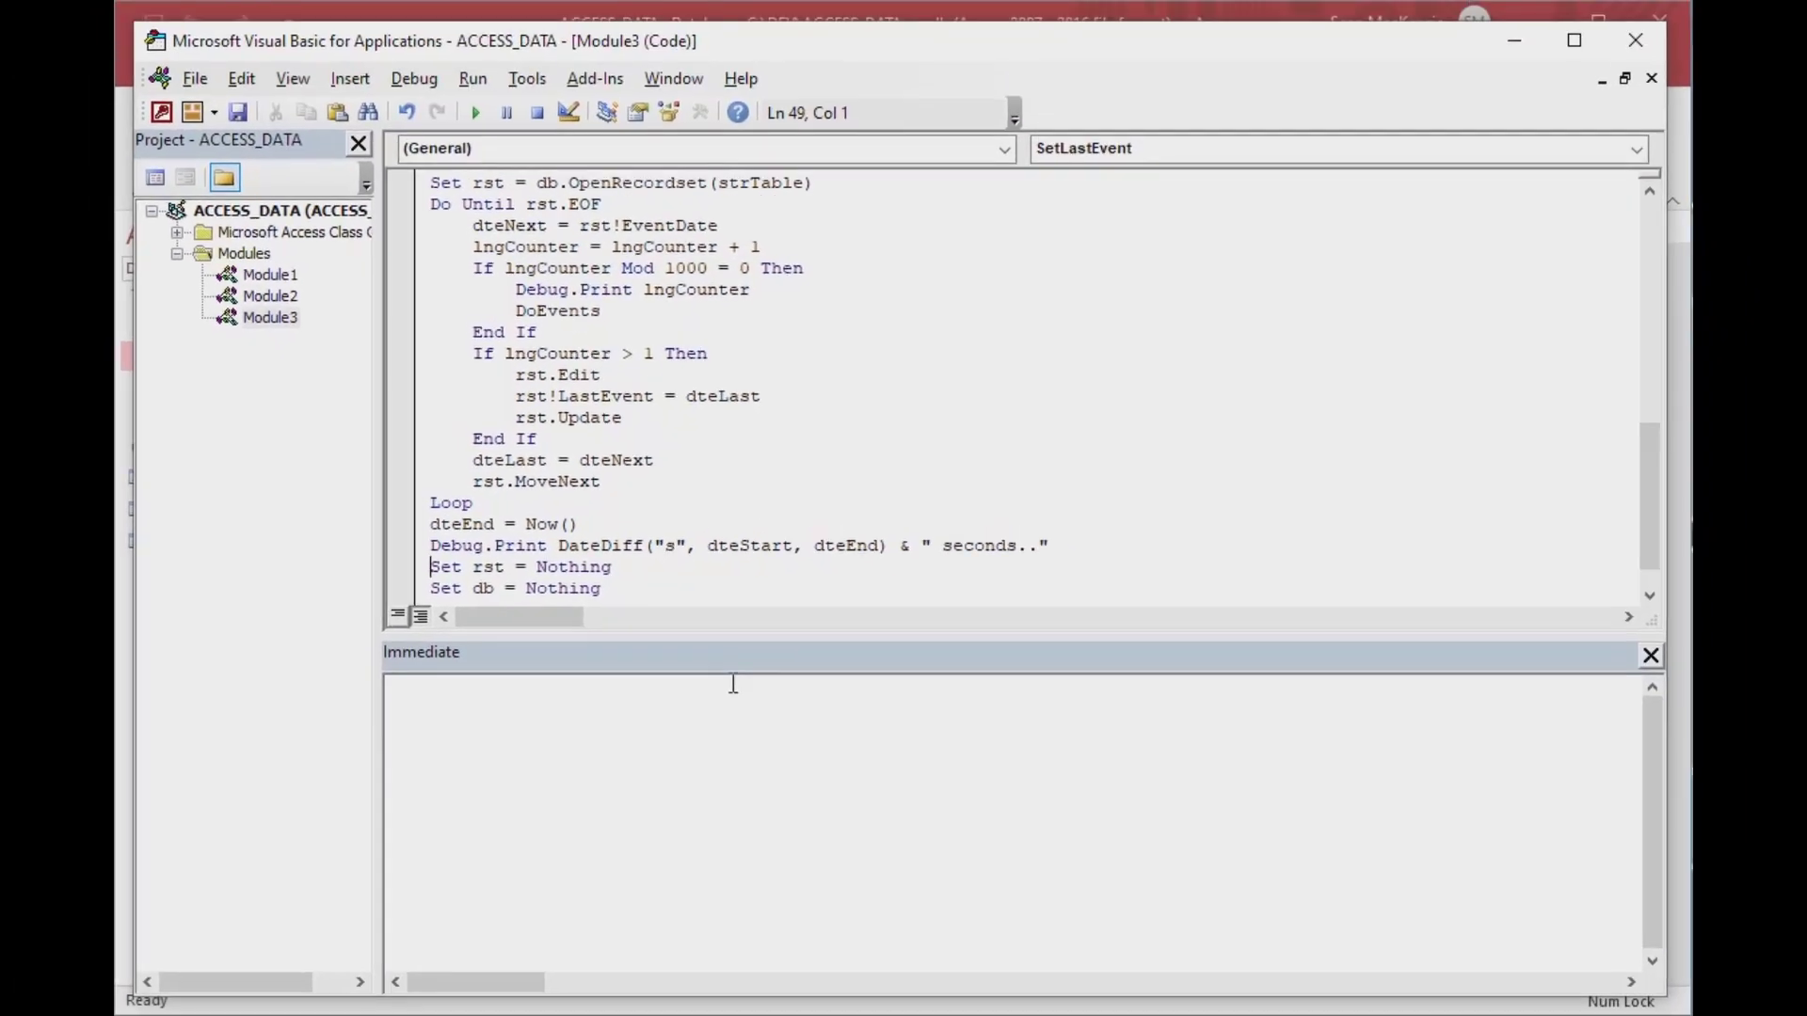
# - Look over the SetLastEvent code and enter the call SetLastEvent("DATA_MEDIUM") in the Immediate window
pyautogui.scroll(6, 864, 537)
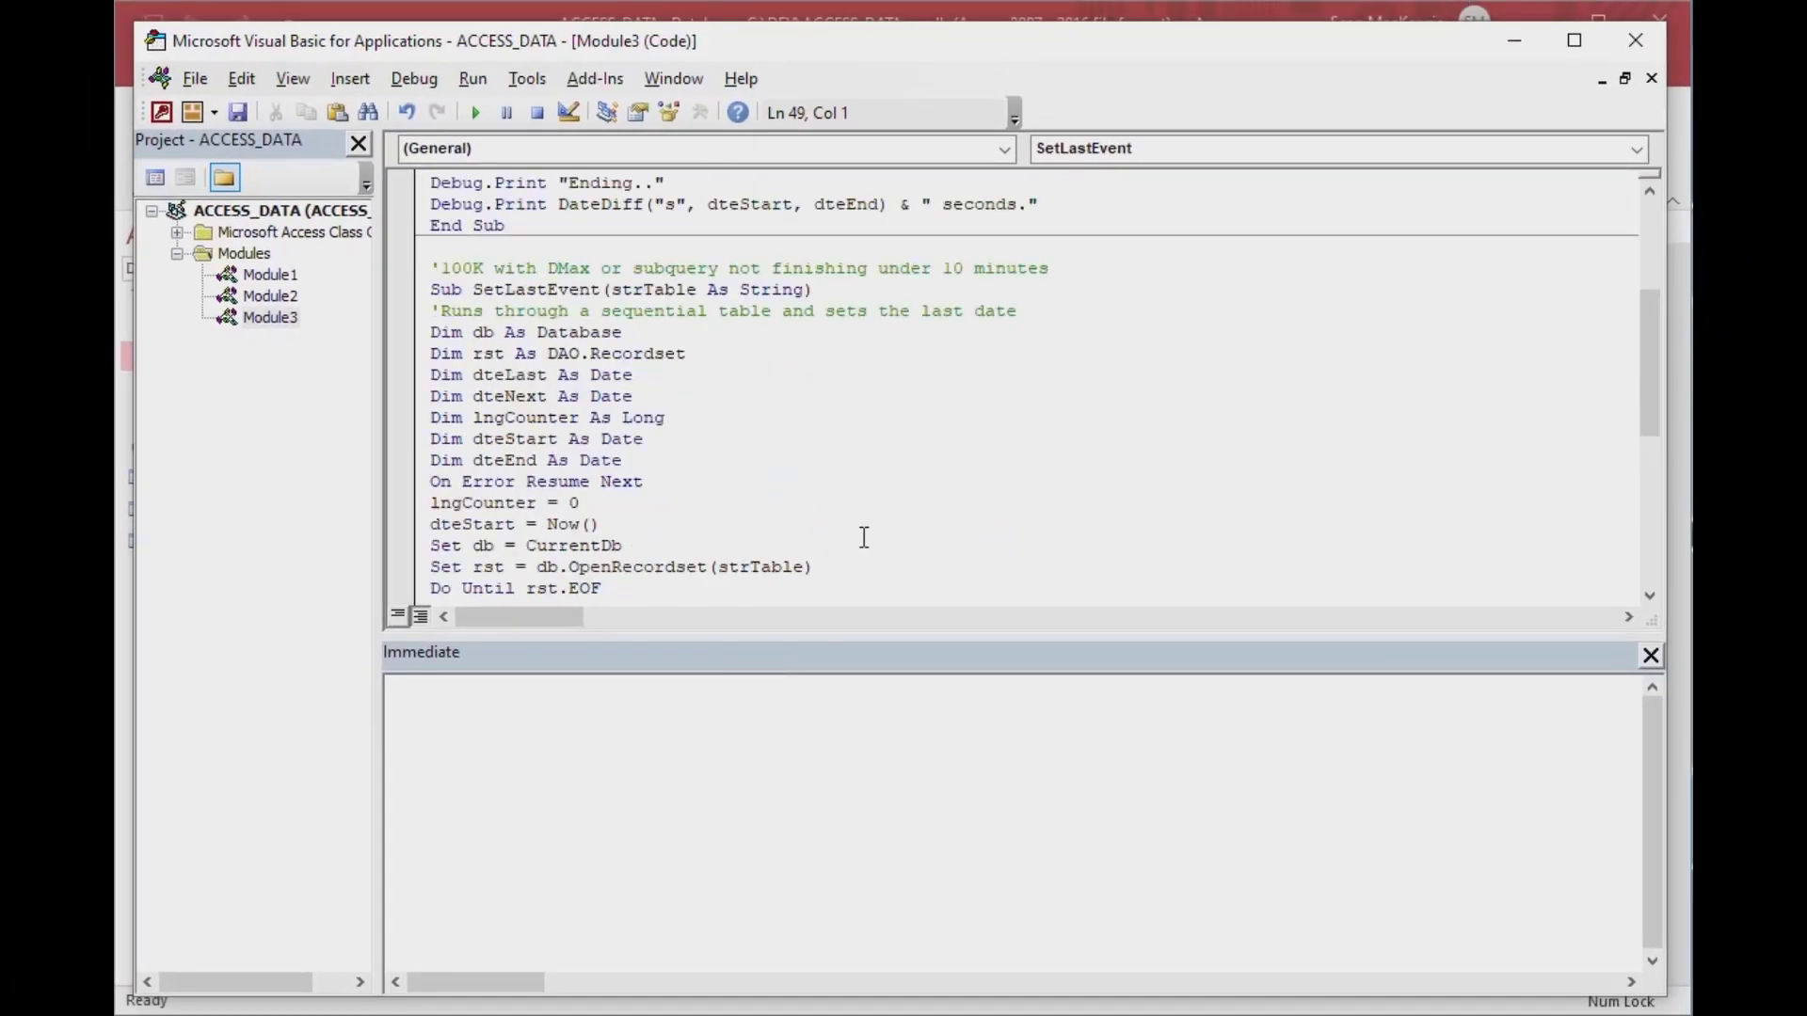
pyautogui.scroll(-7, 864, 538)
pyautogui.click(774, 697)
pyautogui.write('S')
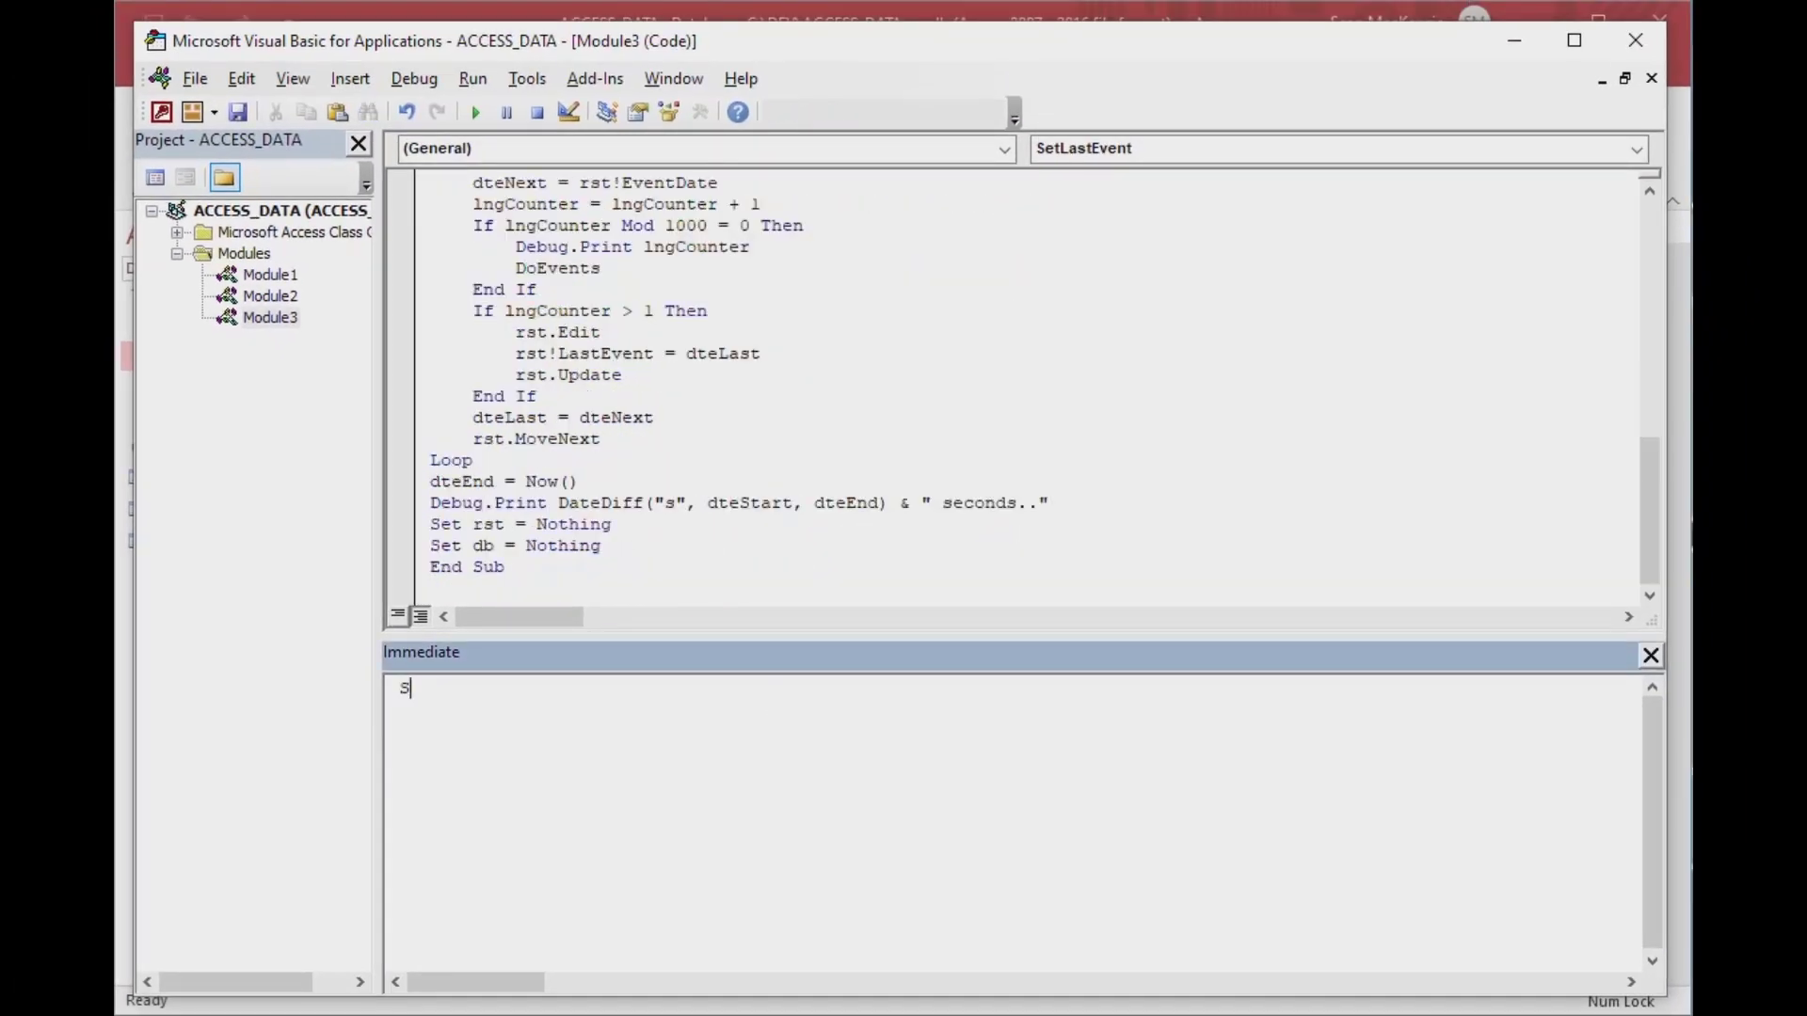
pyautogui.write('etLastEvent ("')
pyautogui.press('capslock')
pyautogui.write('DATA_MEDU')
pyautogui.press('BackSpace')
pyautogui.write('IUM")')
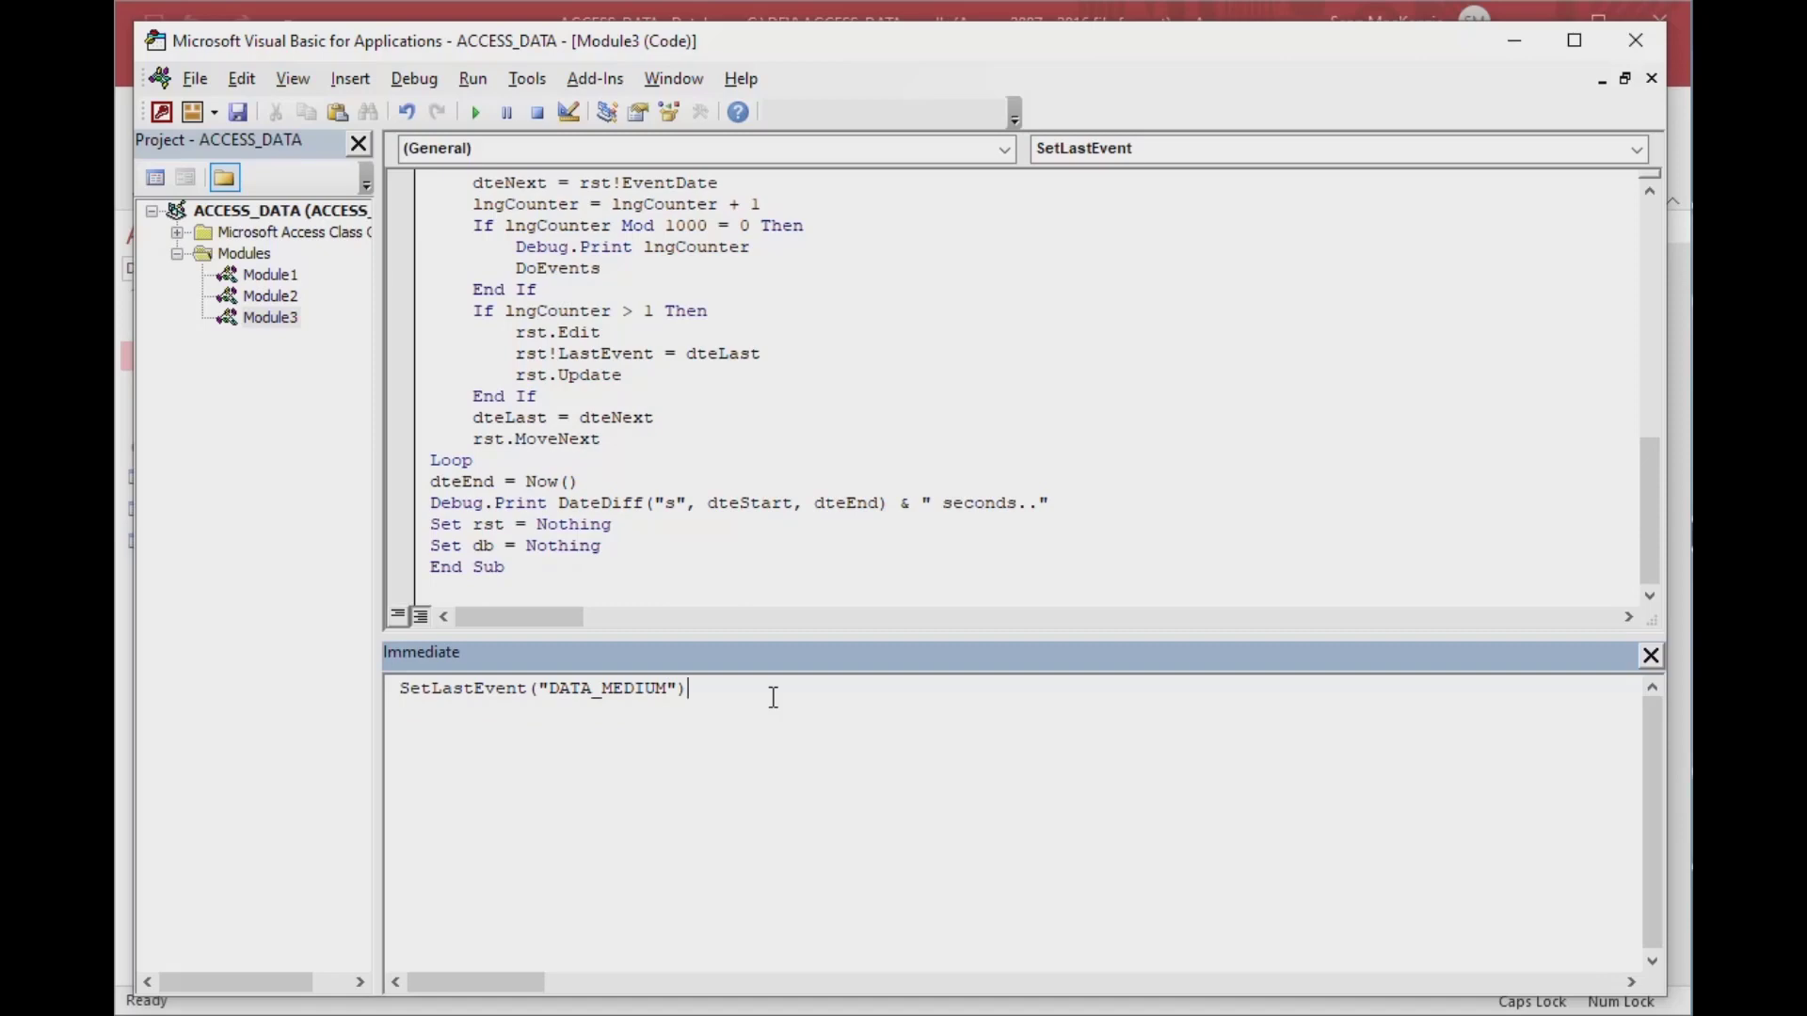
# - Remove the parentheses so the call reads SetLastEvent "DATA_MEDIUM" and run it
pyautogui.press('BackSpace')
pyautogui.press('Left')
pyautogui.press('Left')
pyautogui.press('Left')
pyautogui.press('BackSpace')
pyautogui.press('Right')
pyautogui.press('Right')
pyautogui.press('Right')
pyautogui.press('Right')
pyautogui.press('Right')
pyautogui.press('Right')
pyautogui.press('Right')
pyautogui.press('Right')
pyautogui.press('Right')
pyautogui.press('Right')
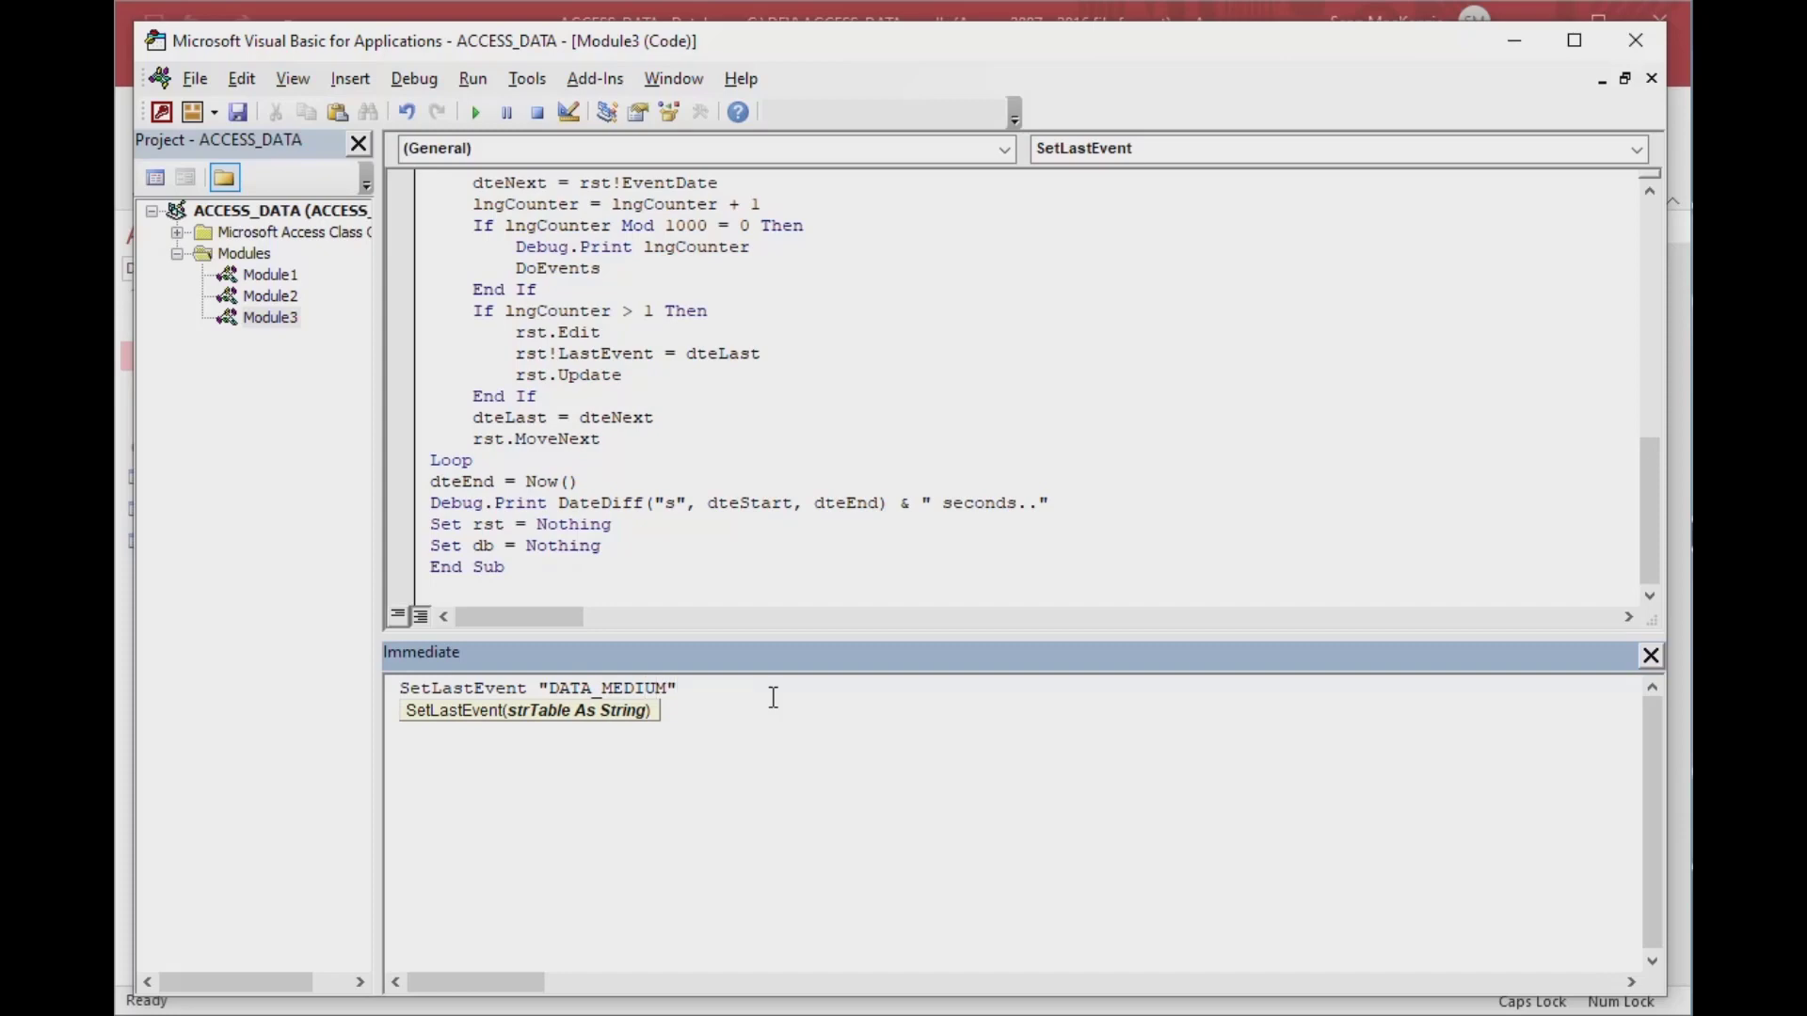
pyautogui.press('Return')
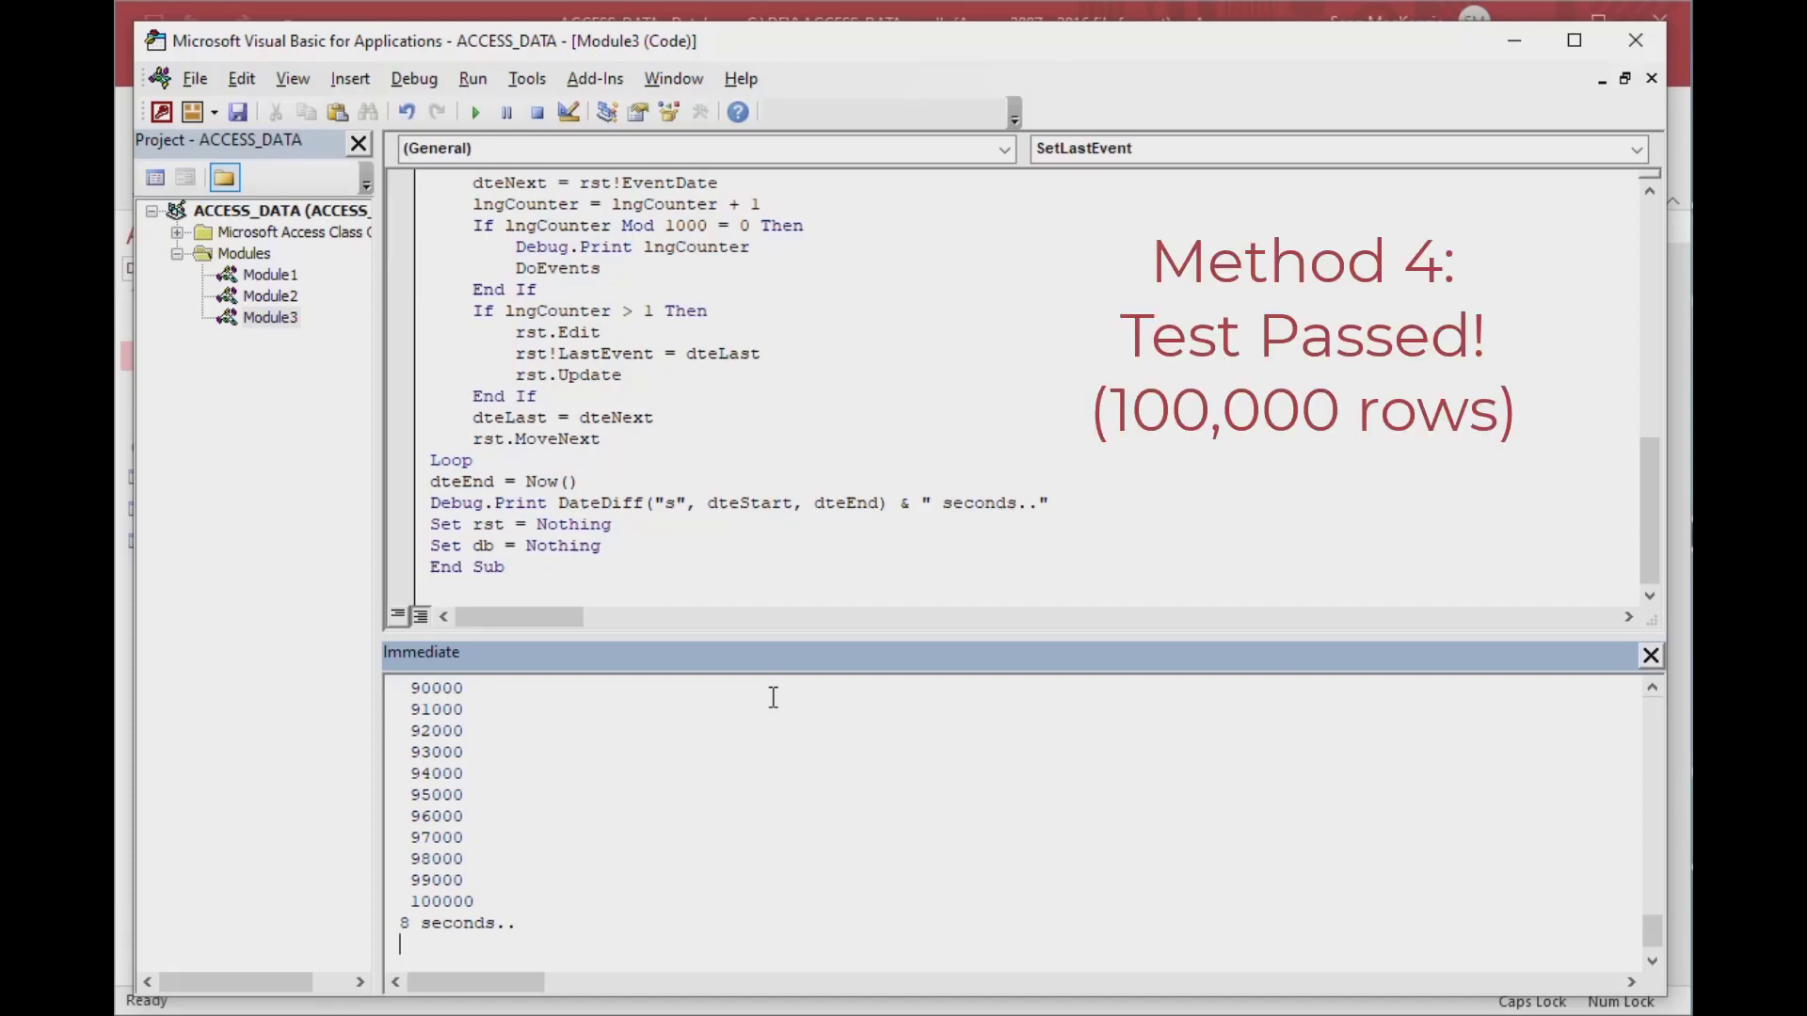
# - Check the elapsed time printed at the end of the DATA_MEDIUM run
pyautogui.click(466, 937)
pyautogui.doubleClick(466, 925)
pyautogui.doubleClick(405, 923)
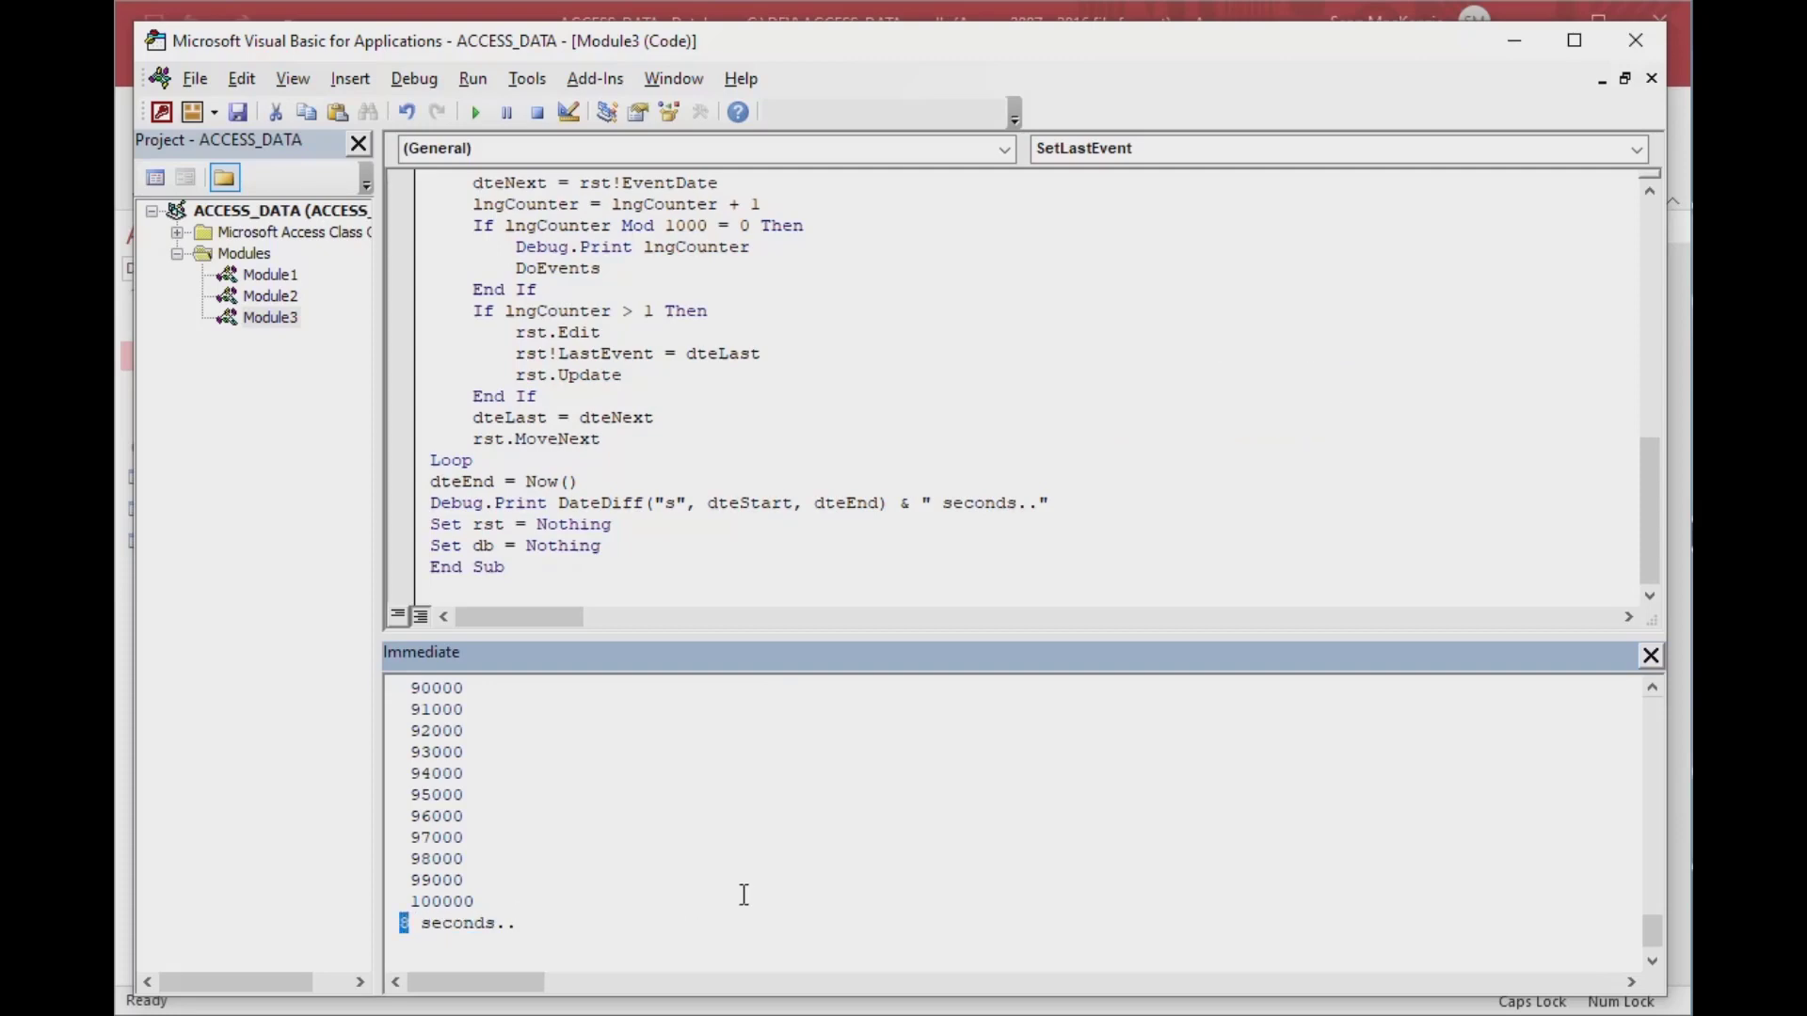
pyautogui.click(1110, 479)
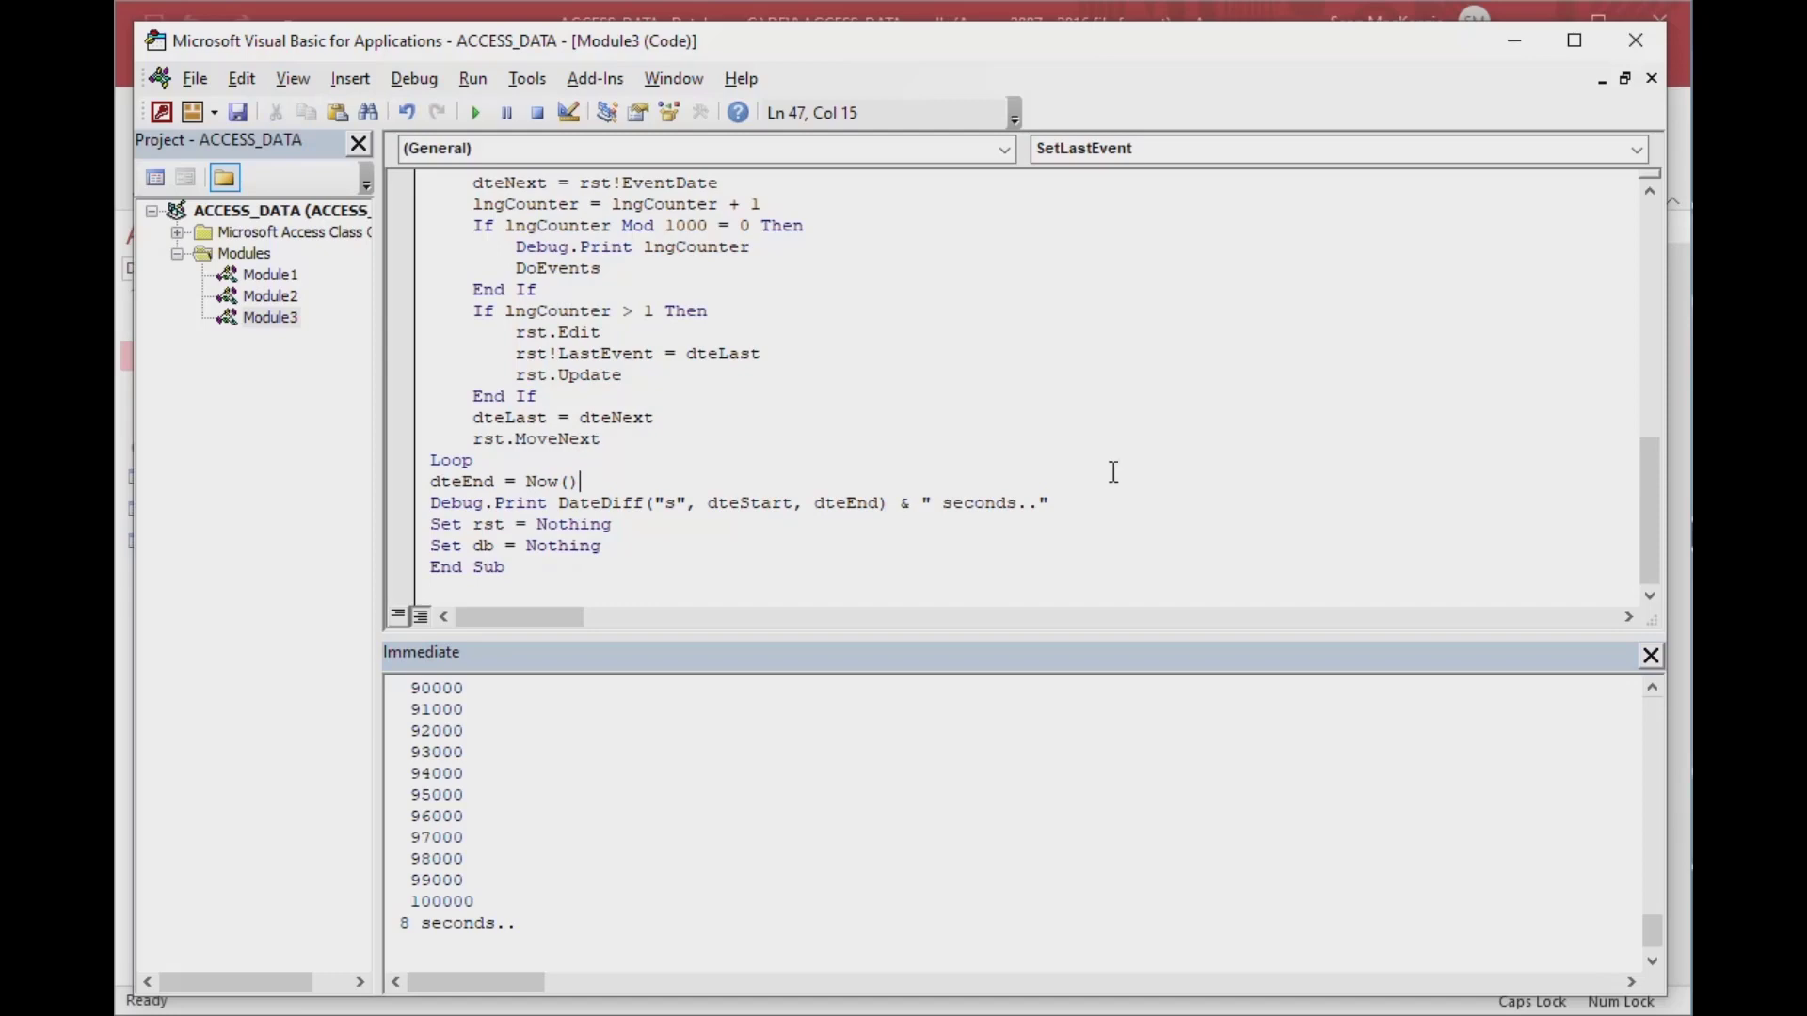
# - Switch to the Access window, add a Date/Time field named LastEvent to the DATA_BIG table, save the design and close the table
pyautogui.click(1514, 40)
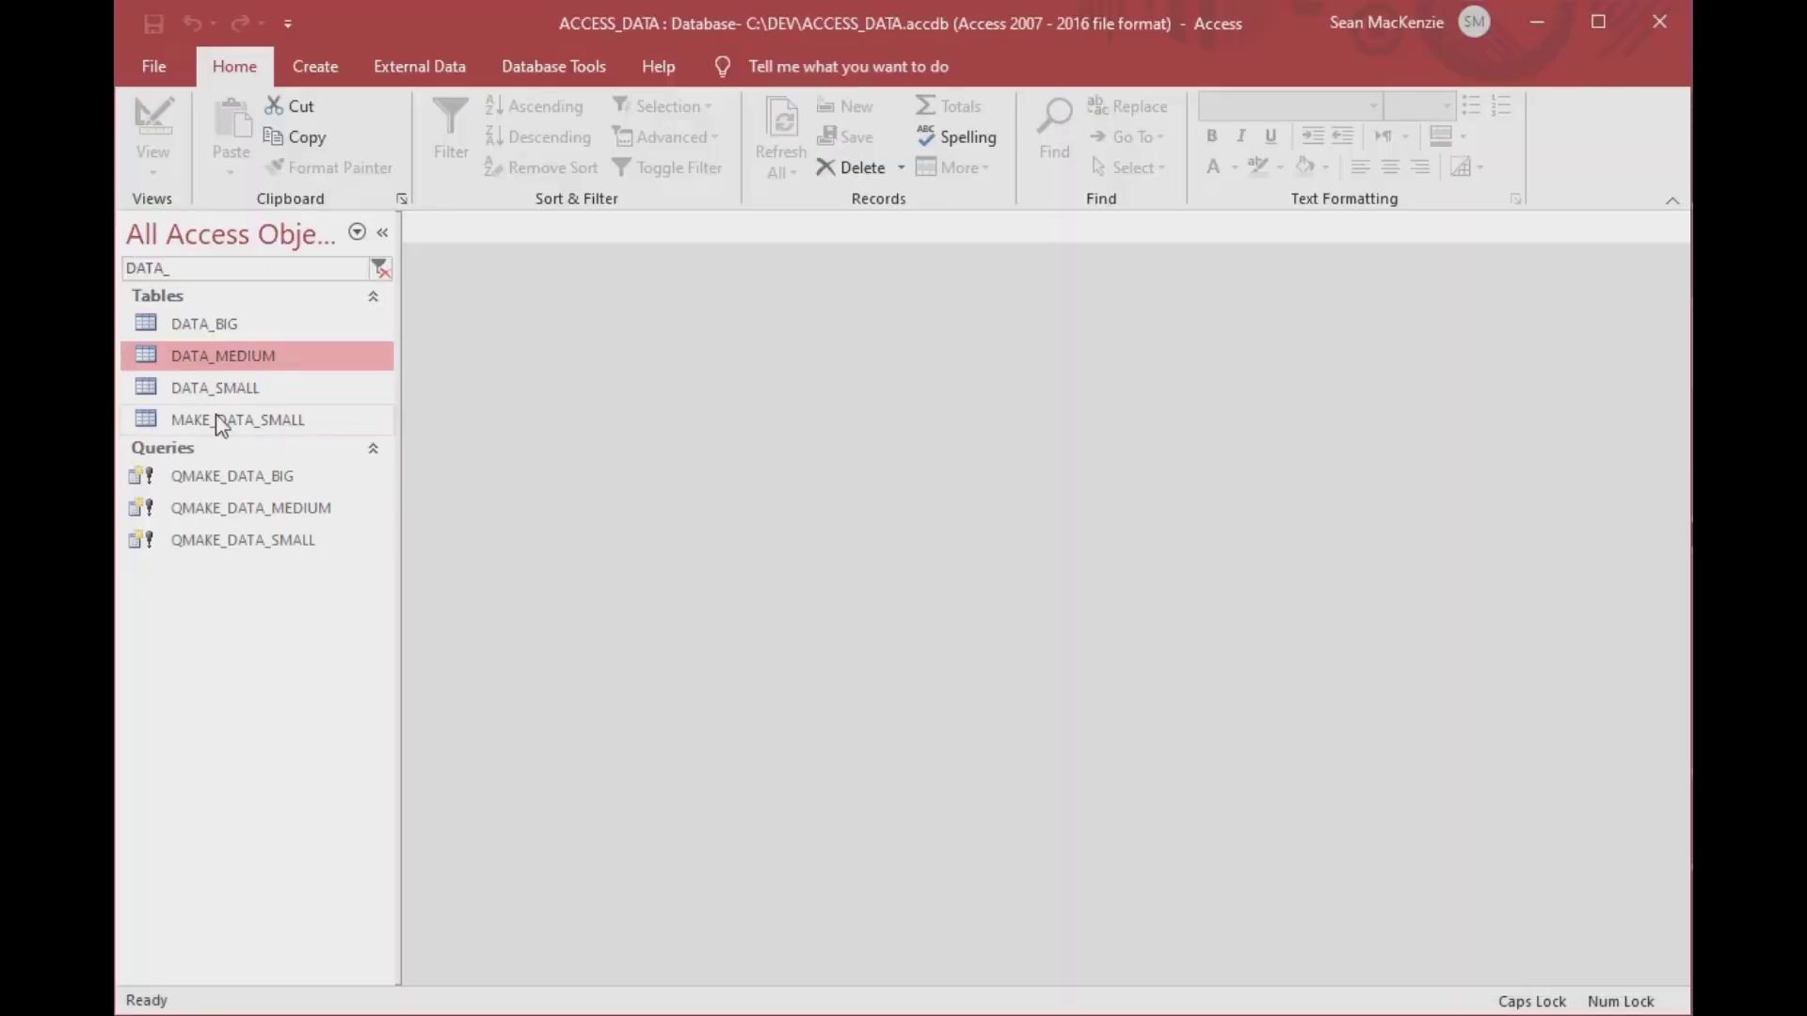
pyautogui.doubleClick(154, 334)
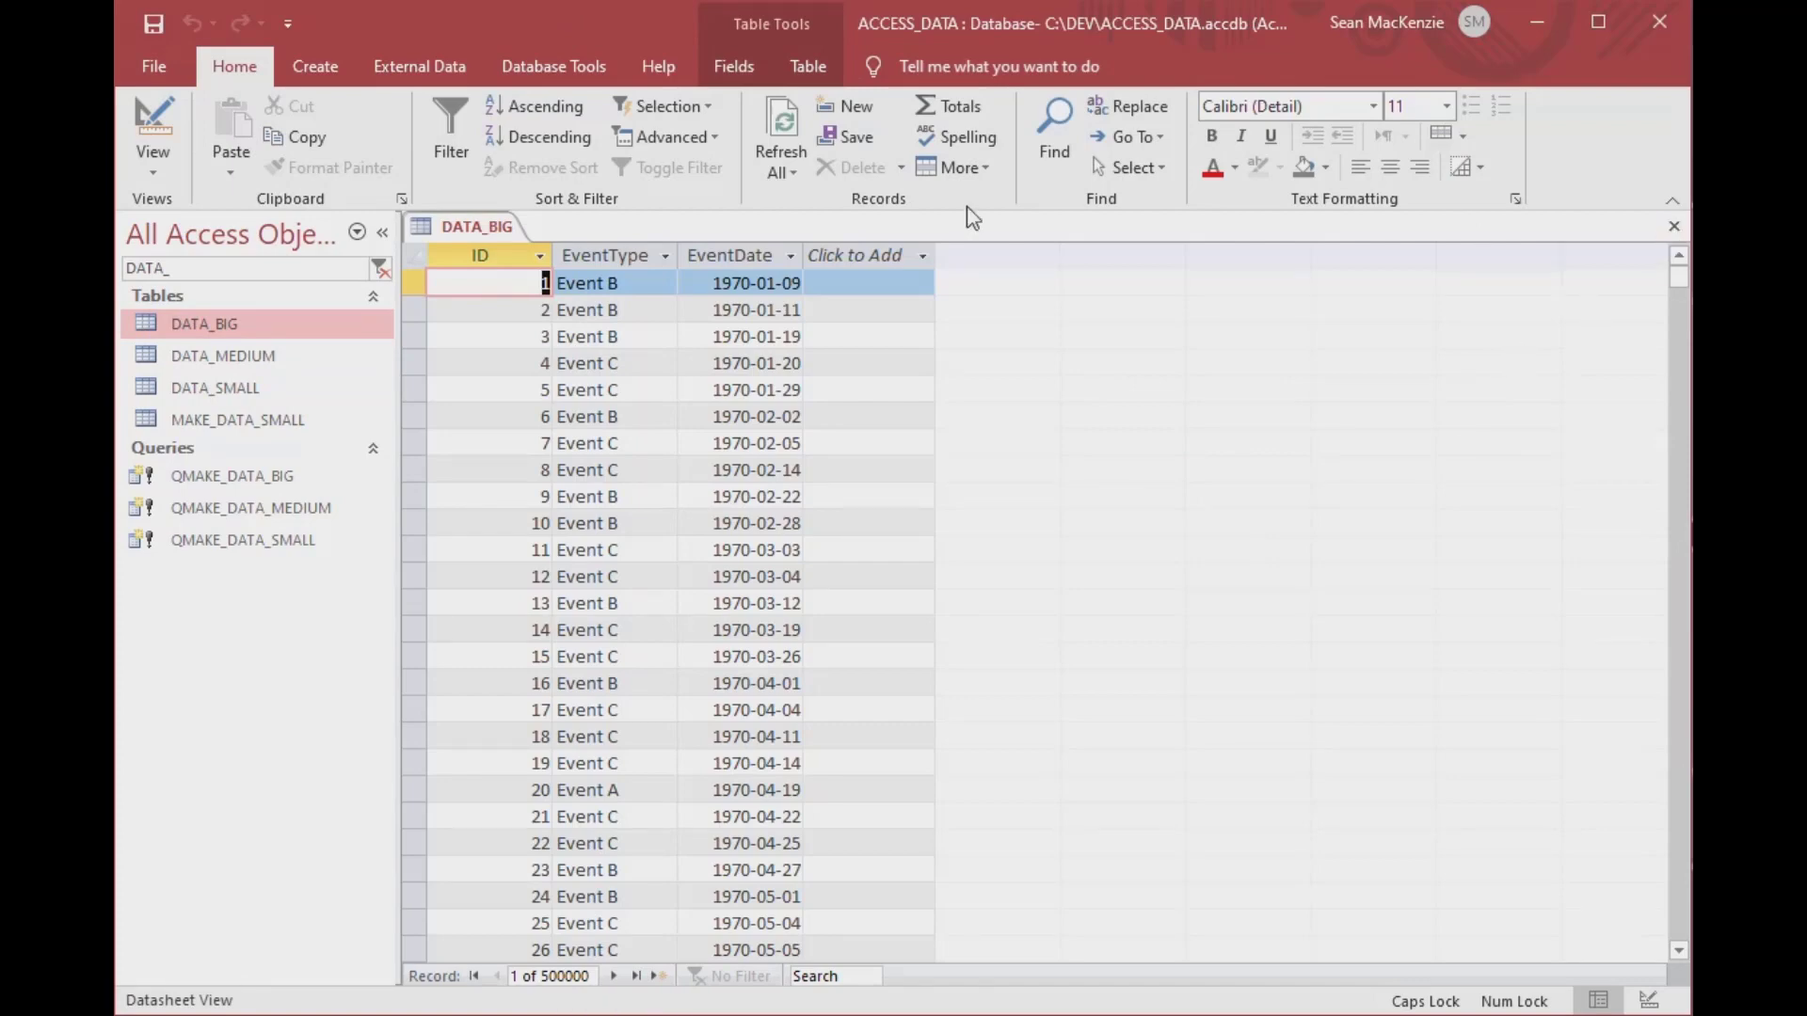
pyautogui.click(153, 132)
pyautogui.click(528, 356)
pyautogui.write('lAS')
pyautogui.press('BackSpace')
pyautogui.press('BackSpace')
pyautogui.press('BackSpace')
pyautogui.press('capslock')
pyautogui.write('LastEvent')
pyautogui.press('Tab')
pyautogui.write('da')
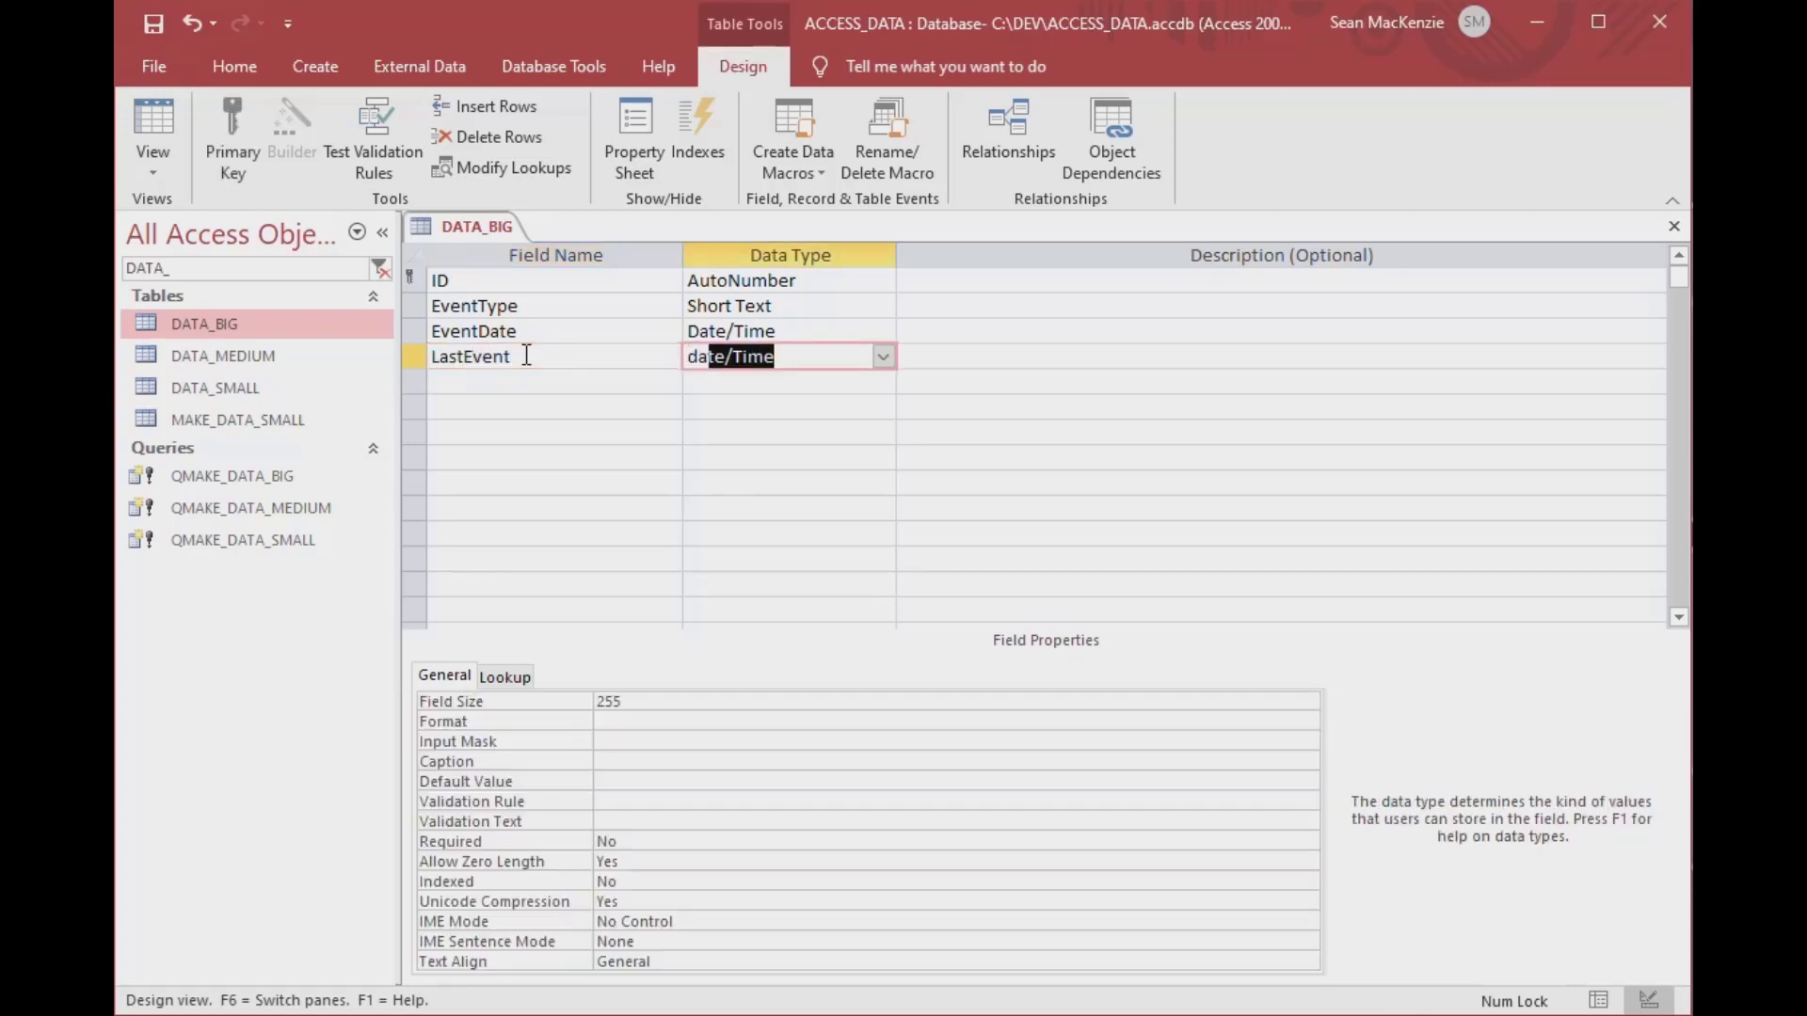
pyautogui.press('Tab')
pyautogui.press('Tab')
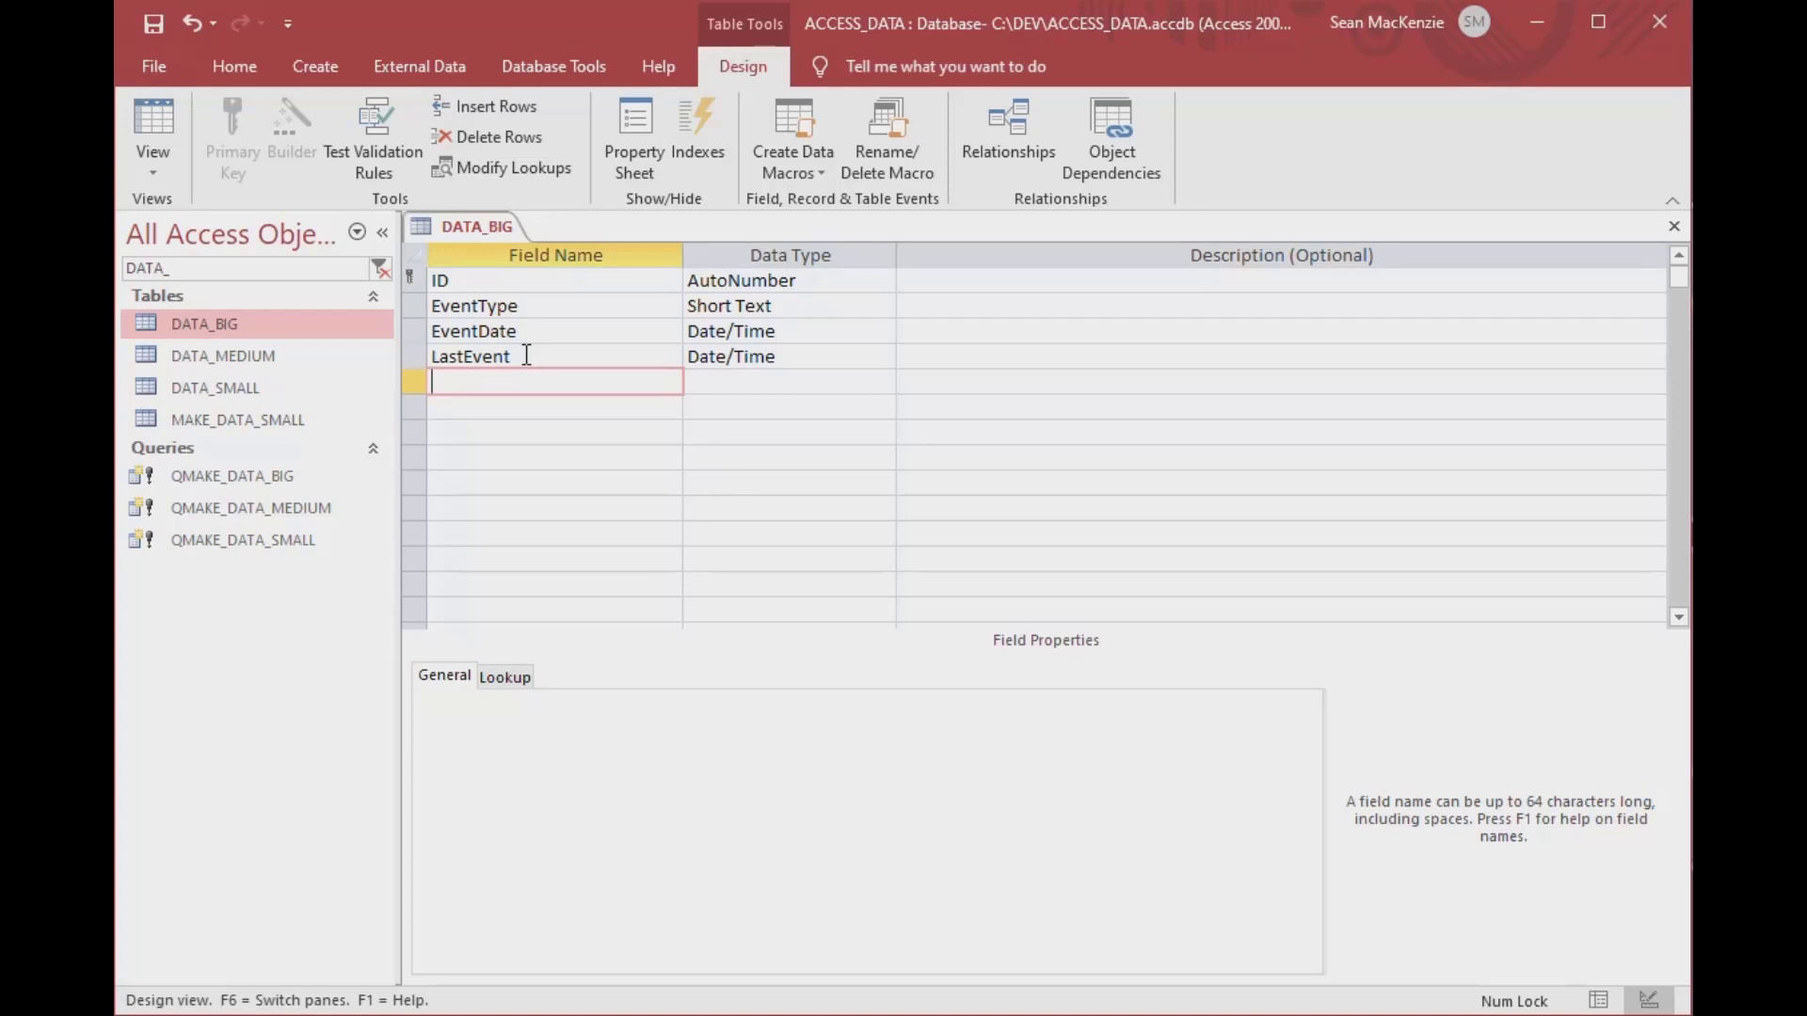
pyautogui.click(154, 122)
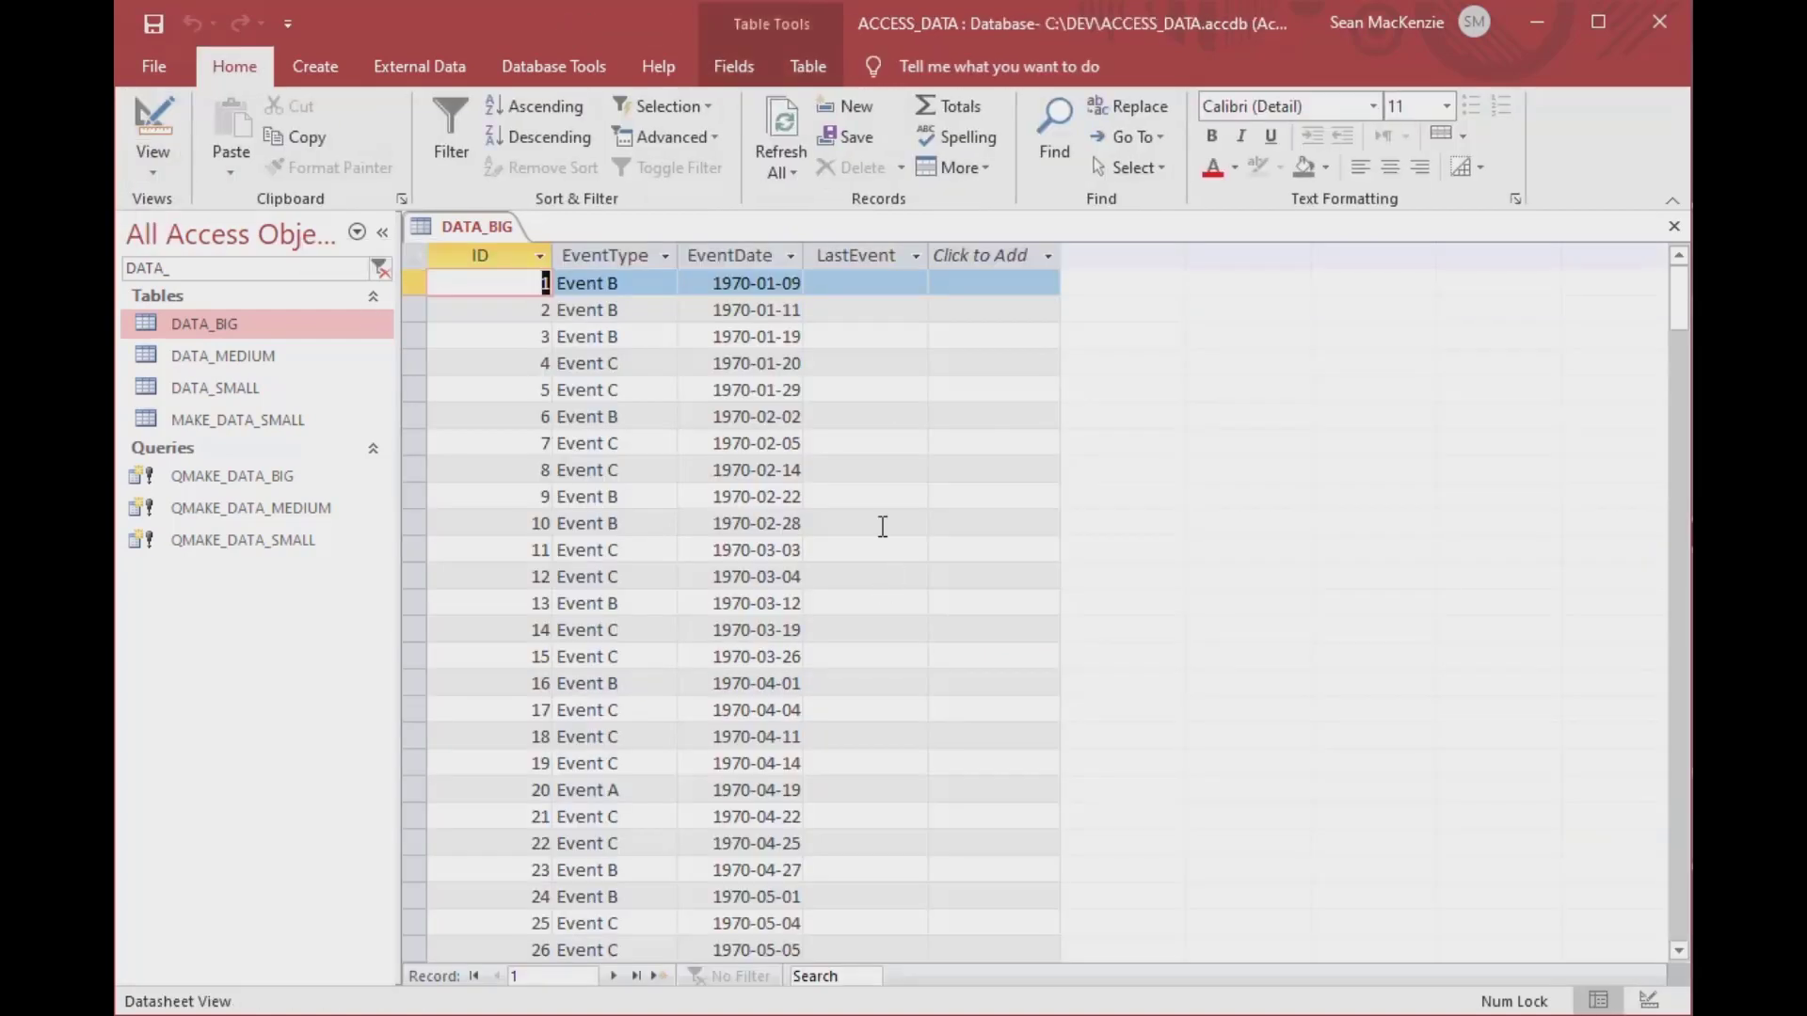
pyautogui.click(1675, 226)
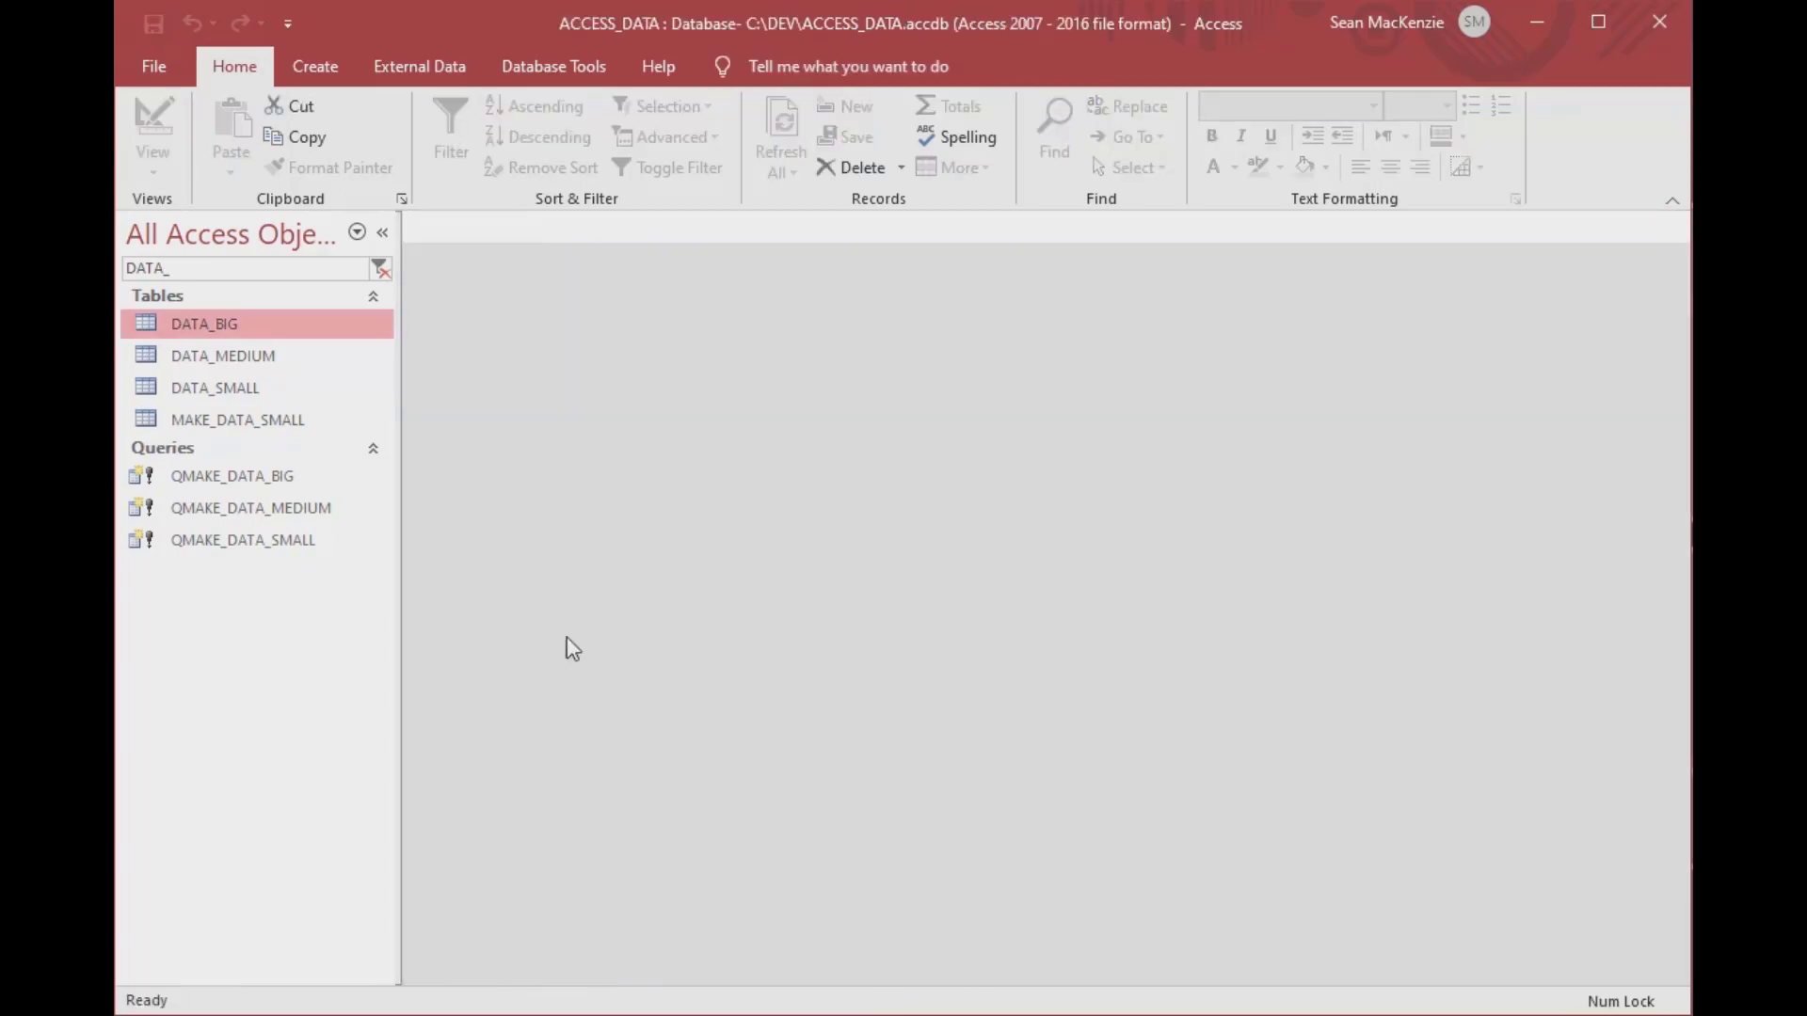
# - Return to the VBA editor and clear all output below the SetLastEvent call in the Immediate window
pyautogui.hotkey('alt', 'F11')
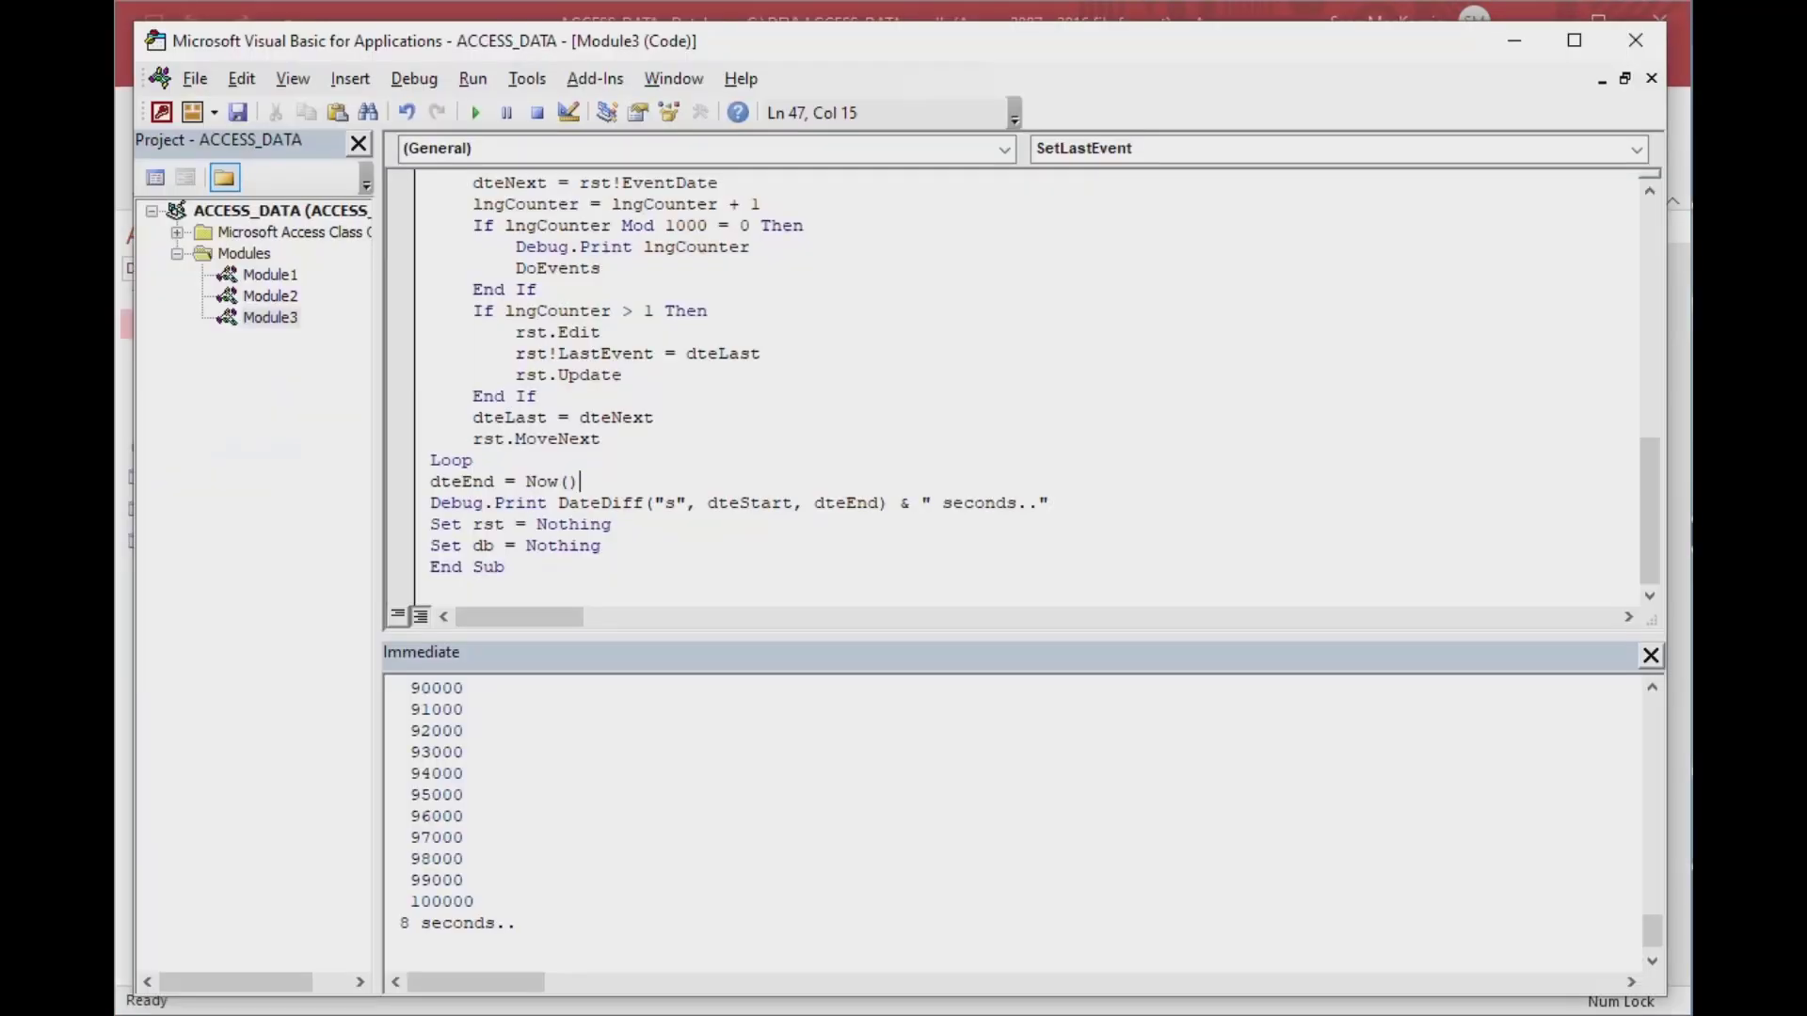
pyautogui.scroll(20, 711, 835)
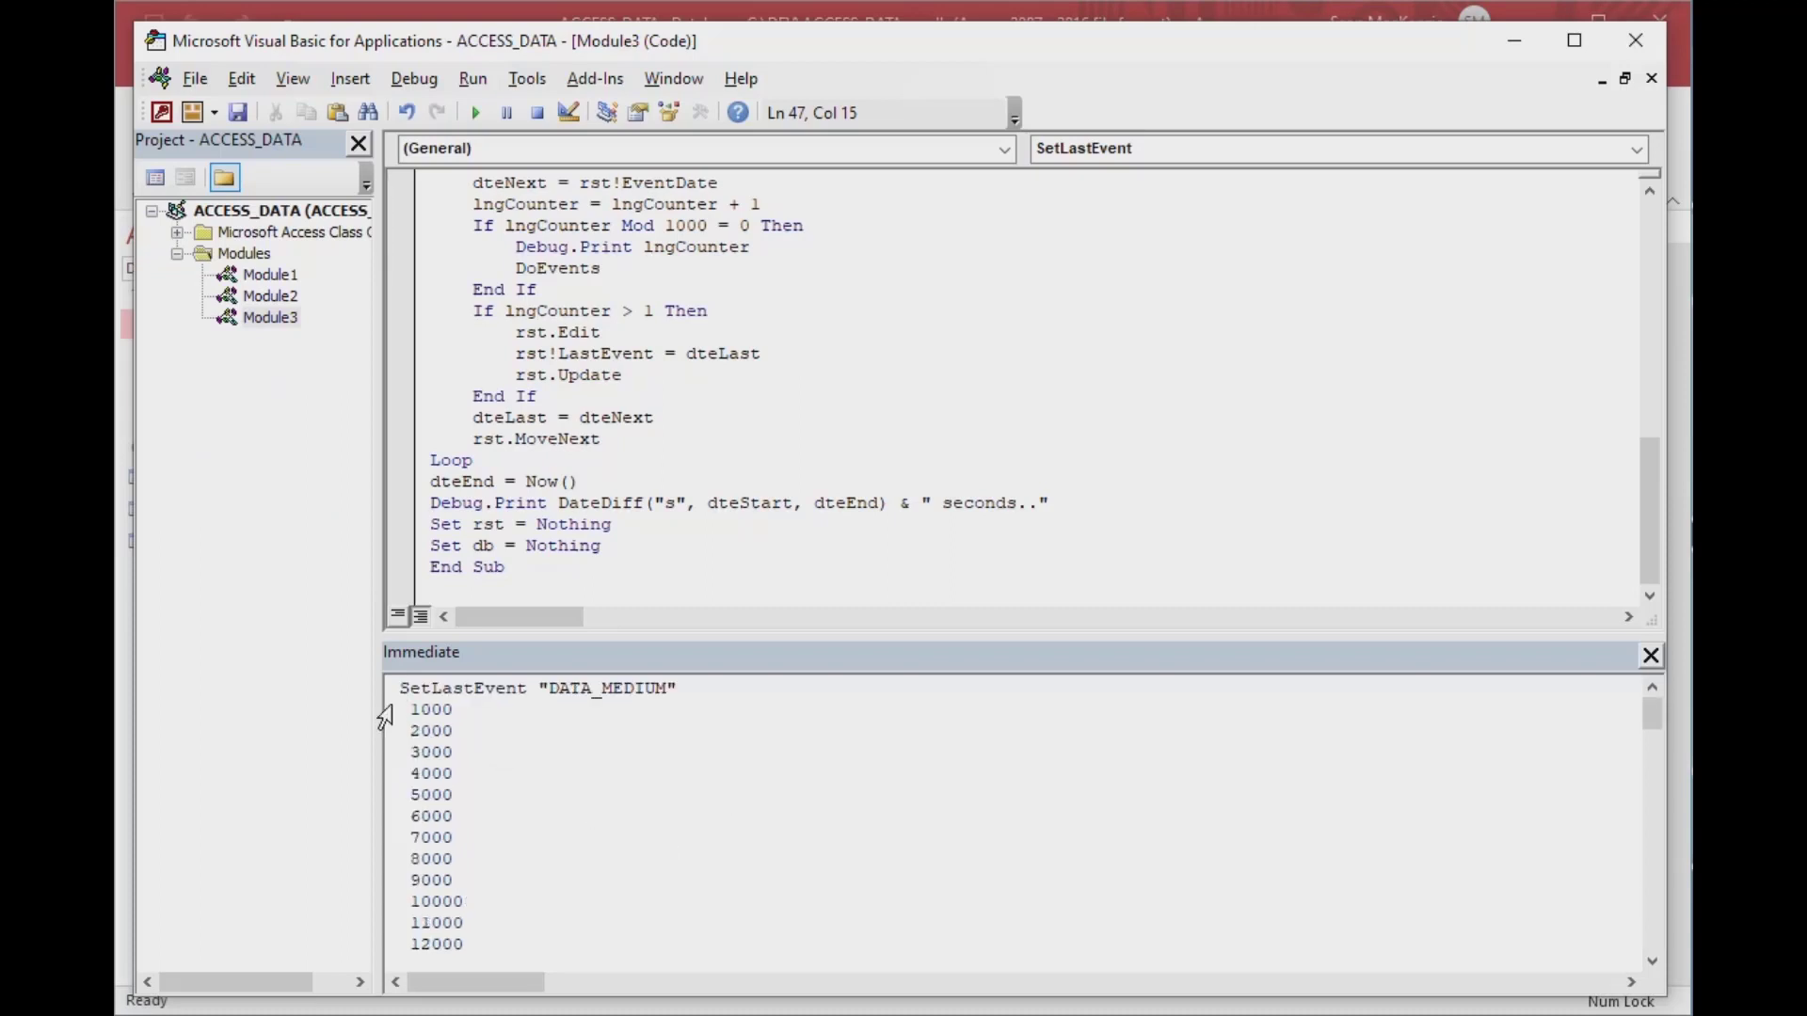
pyautogui.click(488, 716)
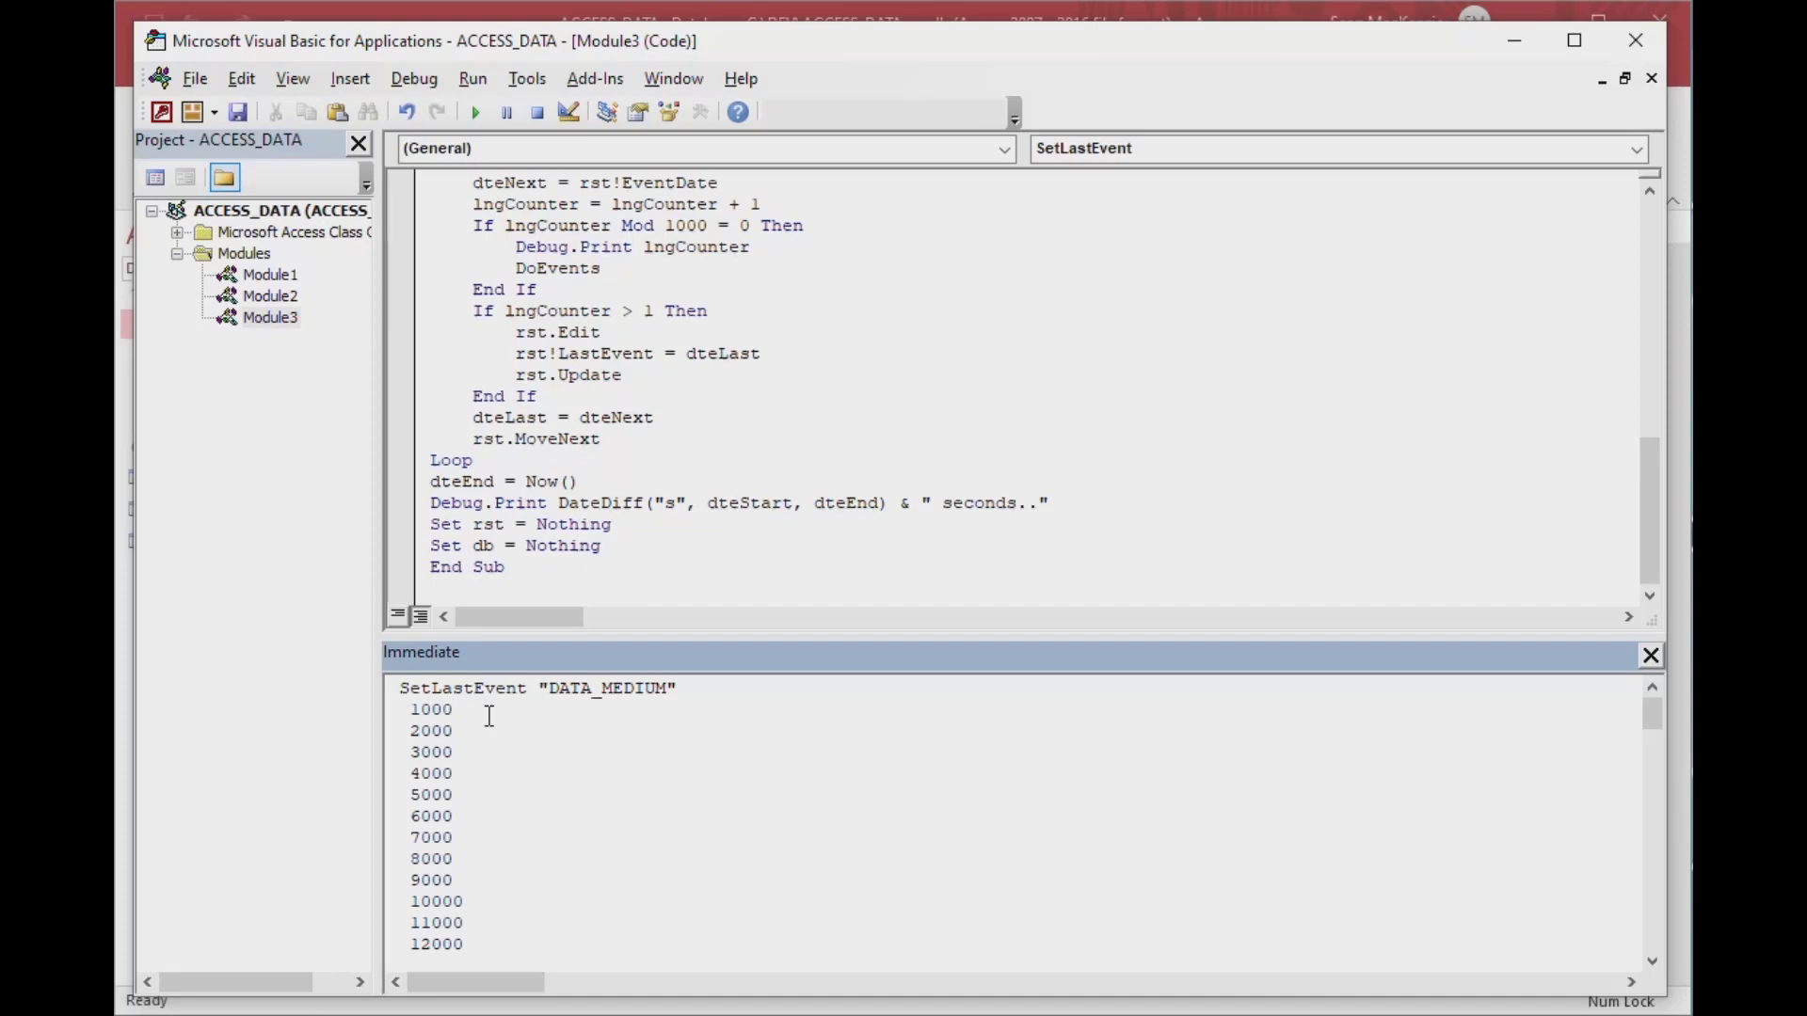
pyautogui.hotkey('shift', 'End')
pyautogui.hotkey('shift', 'pagedown')
pyautogui.hotkey('shift', 'pagedown')
pyautogui.hotkey('shift', 'pagedown')
pyautogui.hotkey('shift', 'pagedown')
pyautogui.hotkey('shift', 'pagedown')
pyautogui.hotkey('shift', 'pagedown')
pyautogui.hotkey('shift', 'pagedown')
pyautogui.hotkey('shift', 'pagedown')
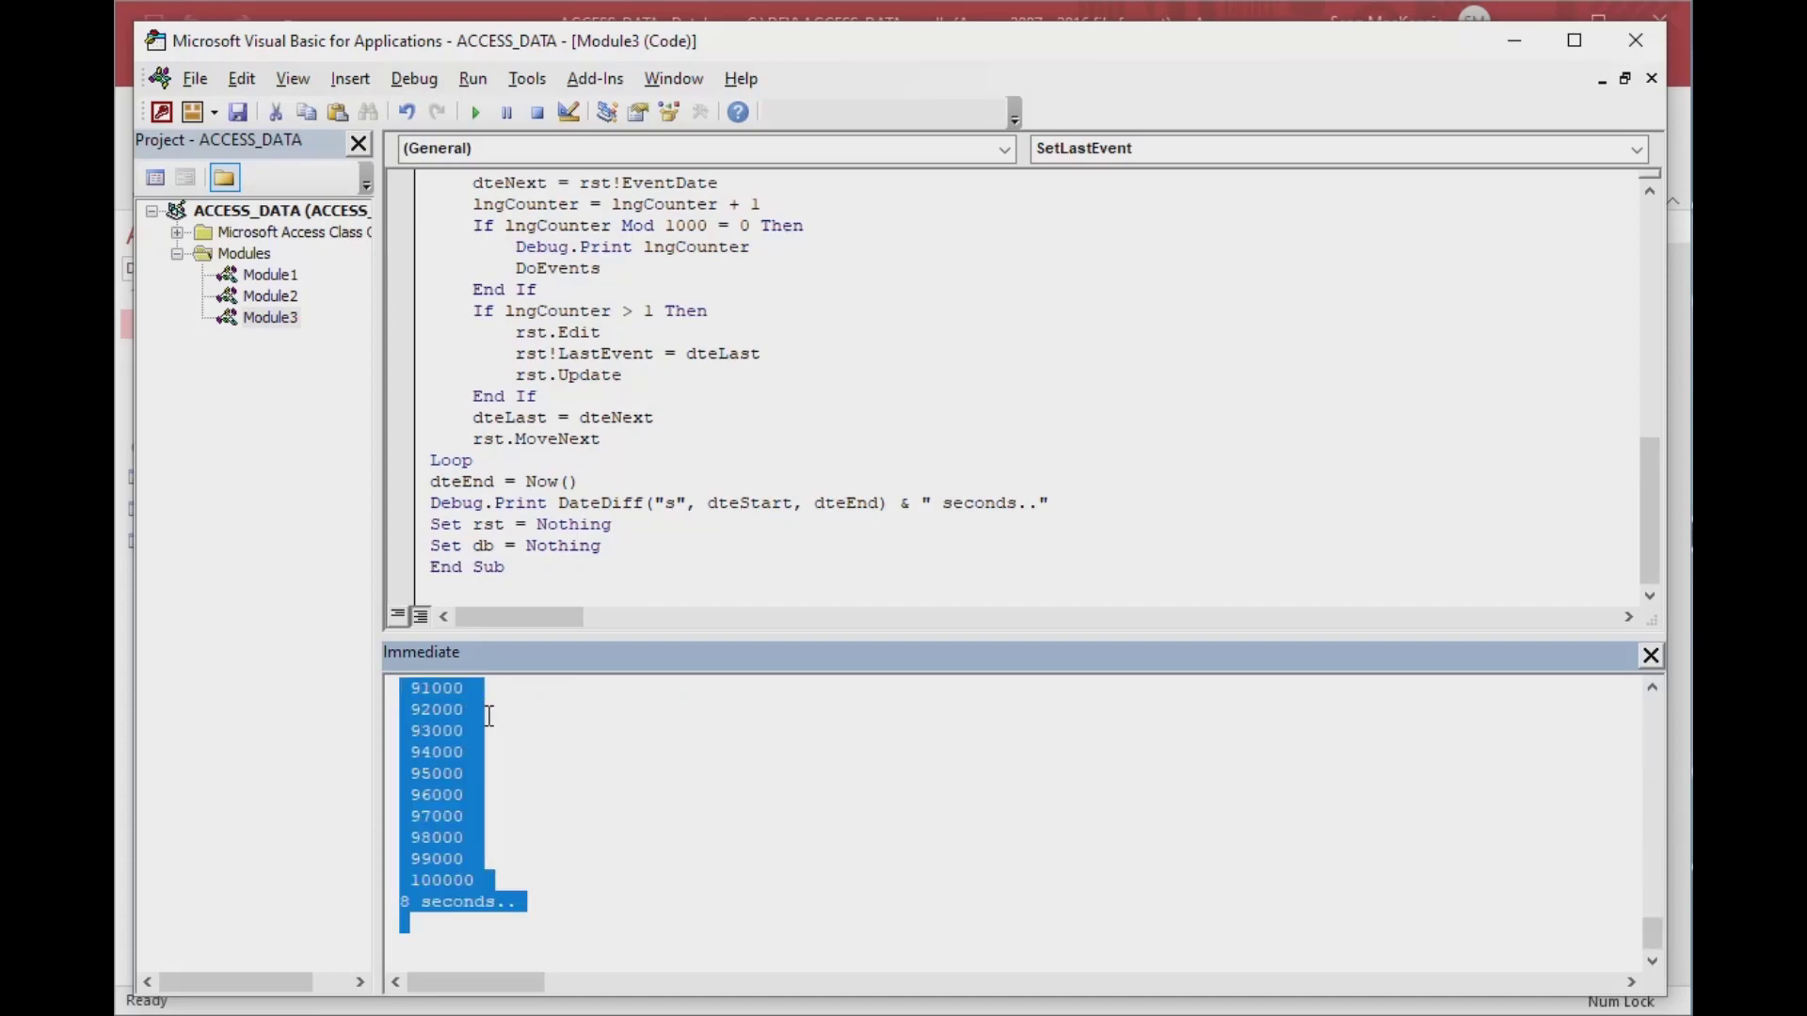
pyautogui.hotkey('ctrl', 'v')
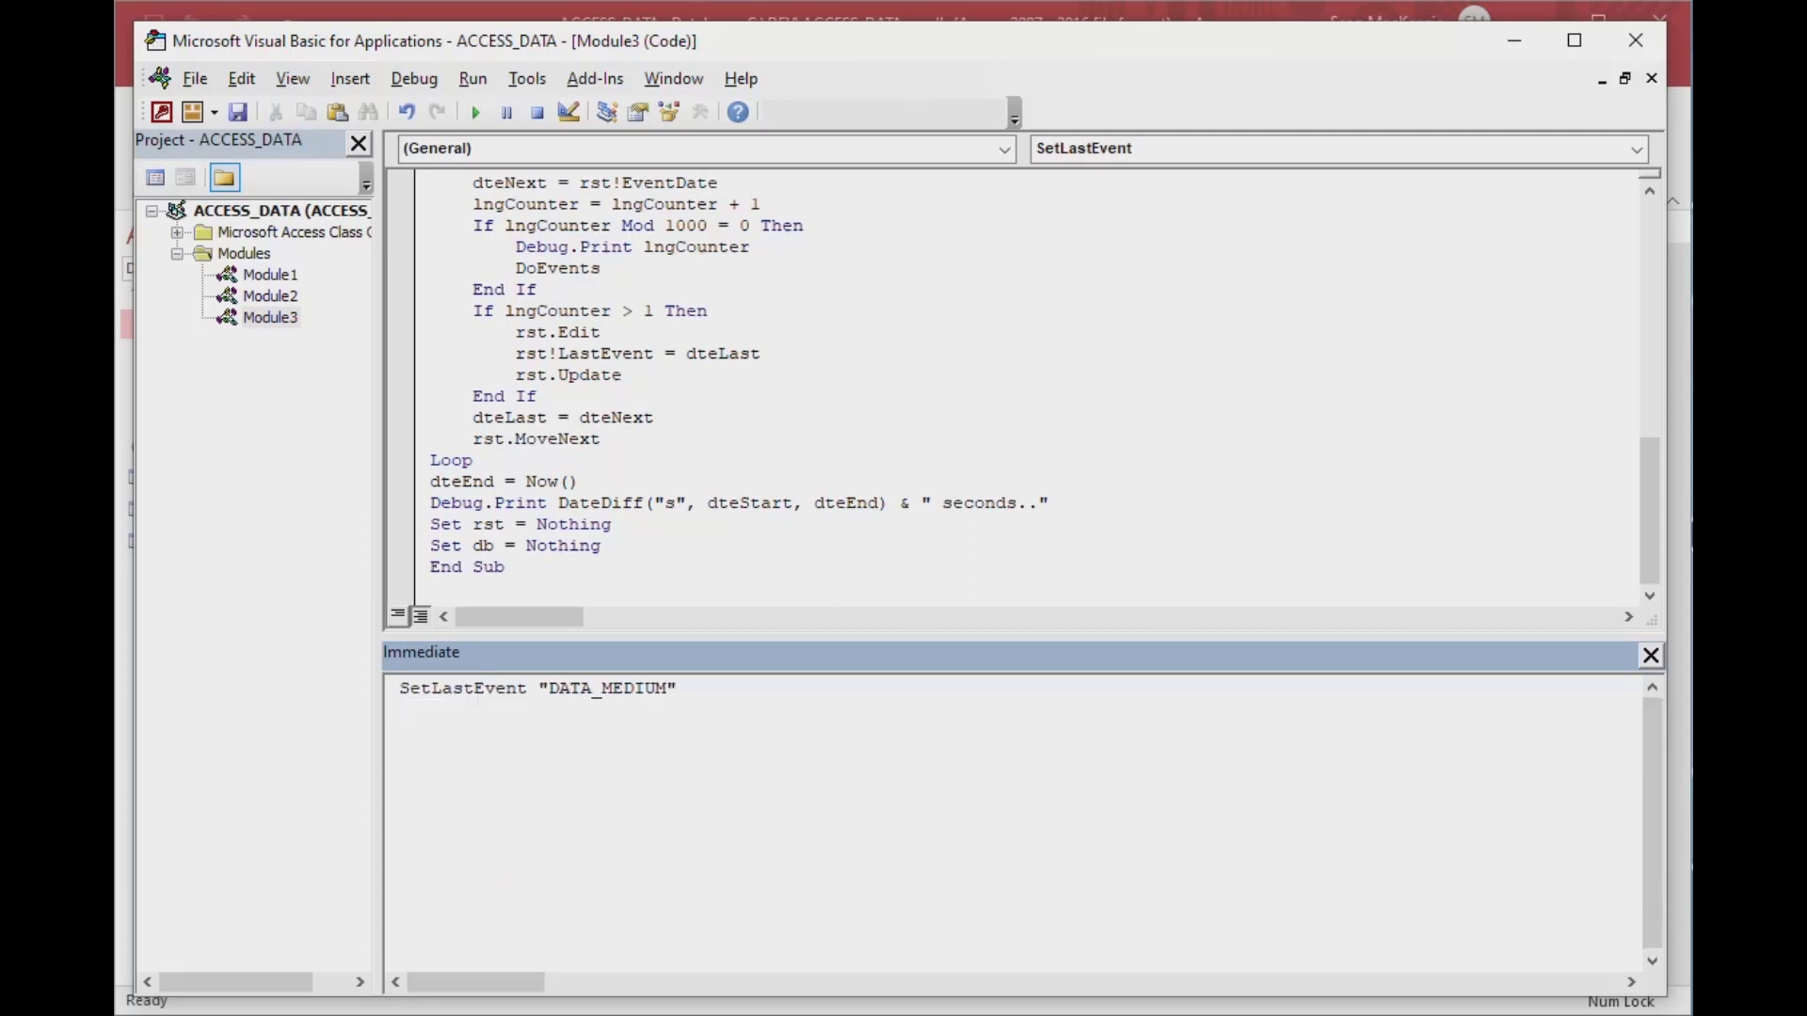
# - Change the call's table name to DATA_BIG and run SetLastEvent on it
pyautogui.press('BackSpace')
pyautogui.press('BackSpace')
pyautogui.press('BackSpace')
pyautogui.press('BackSpace')
pyautogui.press('BackSpace')
pyautogui.write('bi')
pyautogui.press('BackSpace')
pyautogui.press('BackSpace')
pyautogui.press('capslock')
pyautogui.write('BIG')
pyautogui.press('Return')
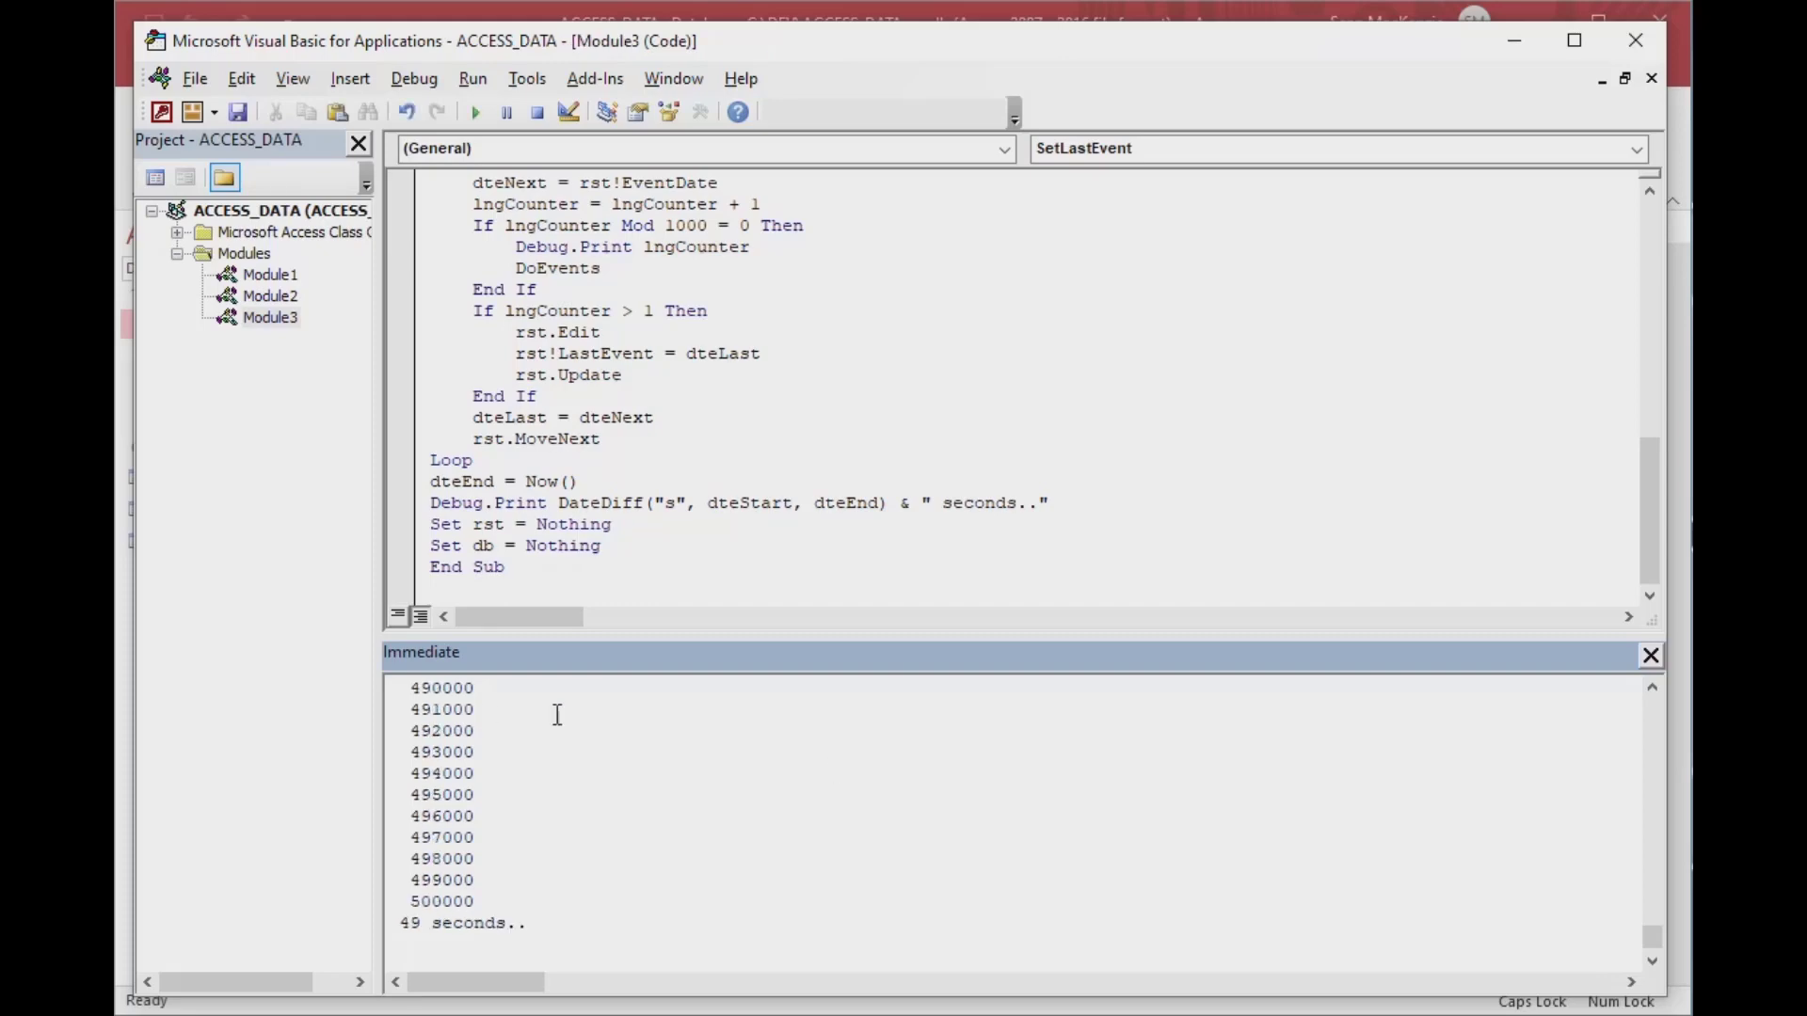
# - Check the elapsed time printed at the end of the DATA_BIG run
pyautogui.doubleClick(472, 920)
pyautogui.click(475, 923)
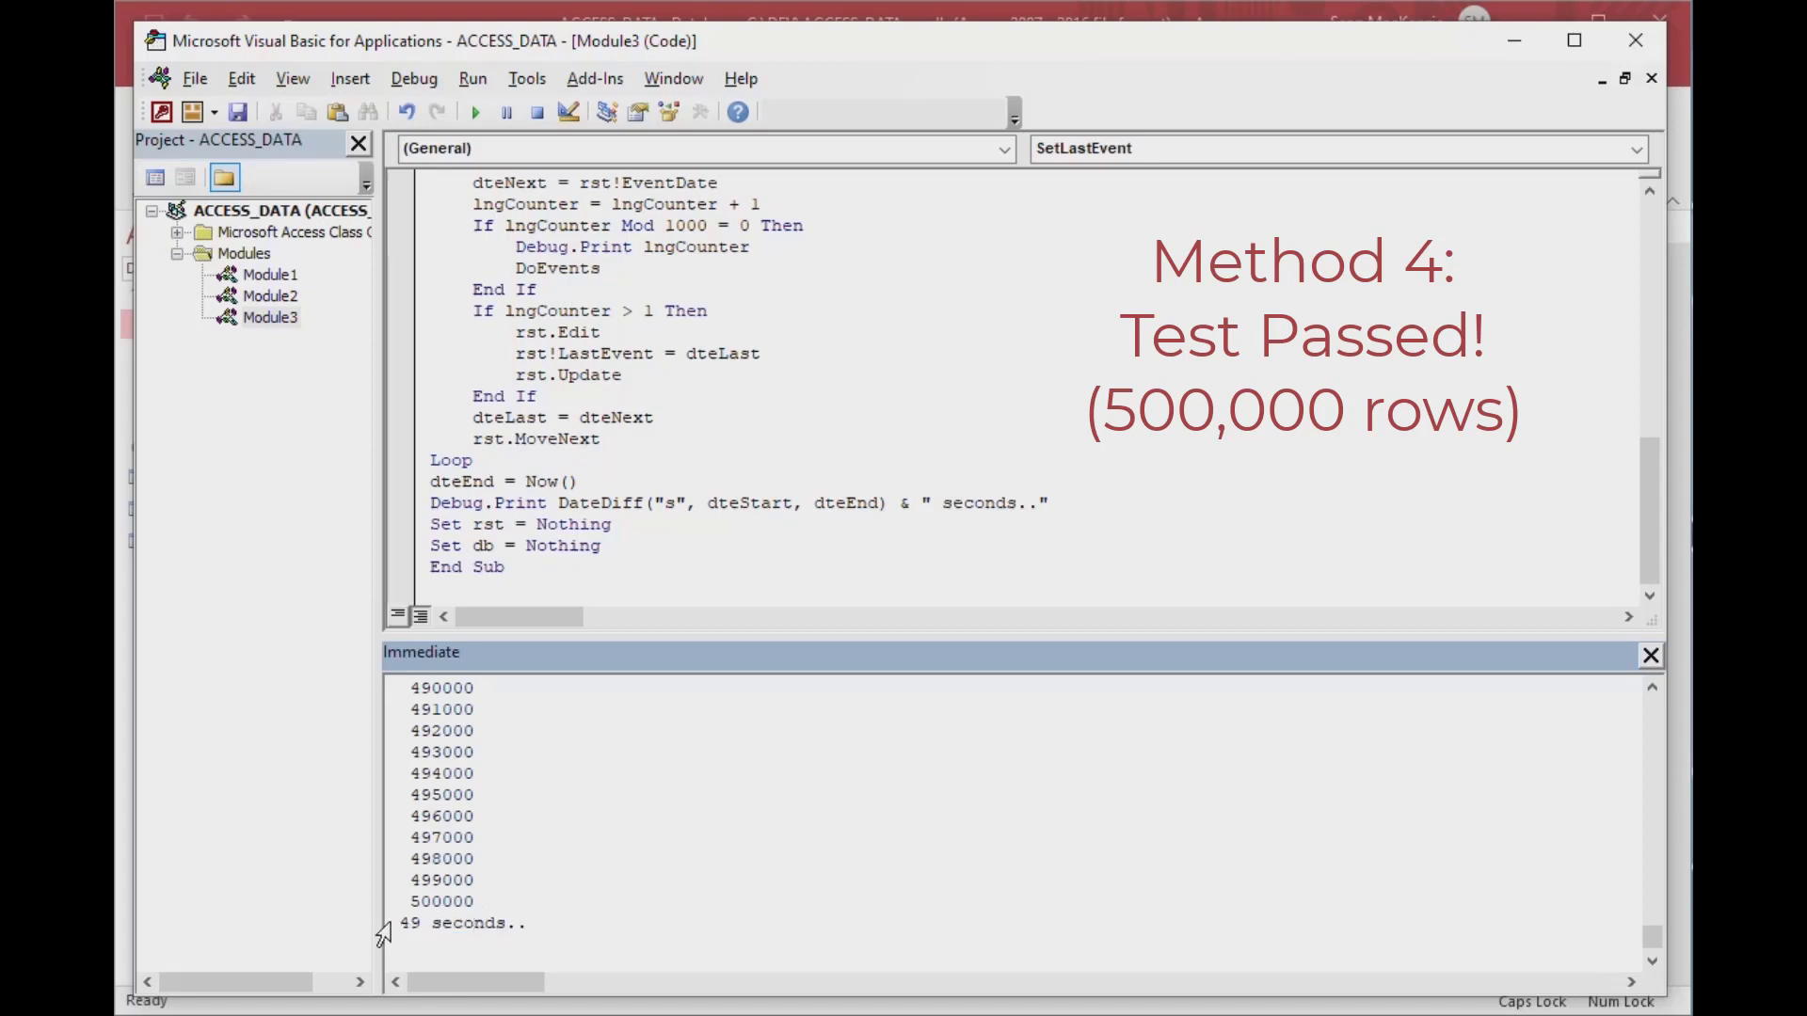
pyautogui.moveTo(403, 923); pyautogui.dragTo(953, 946)
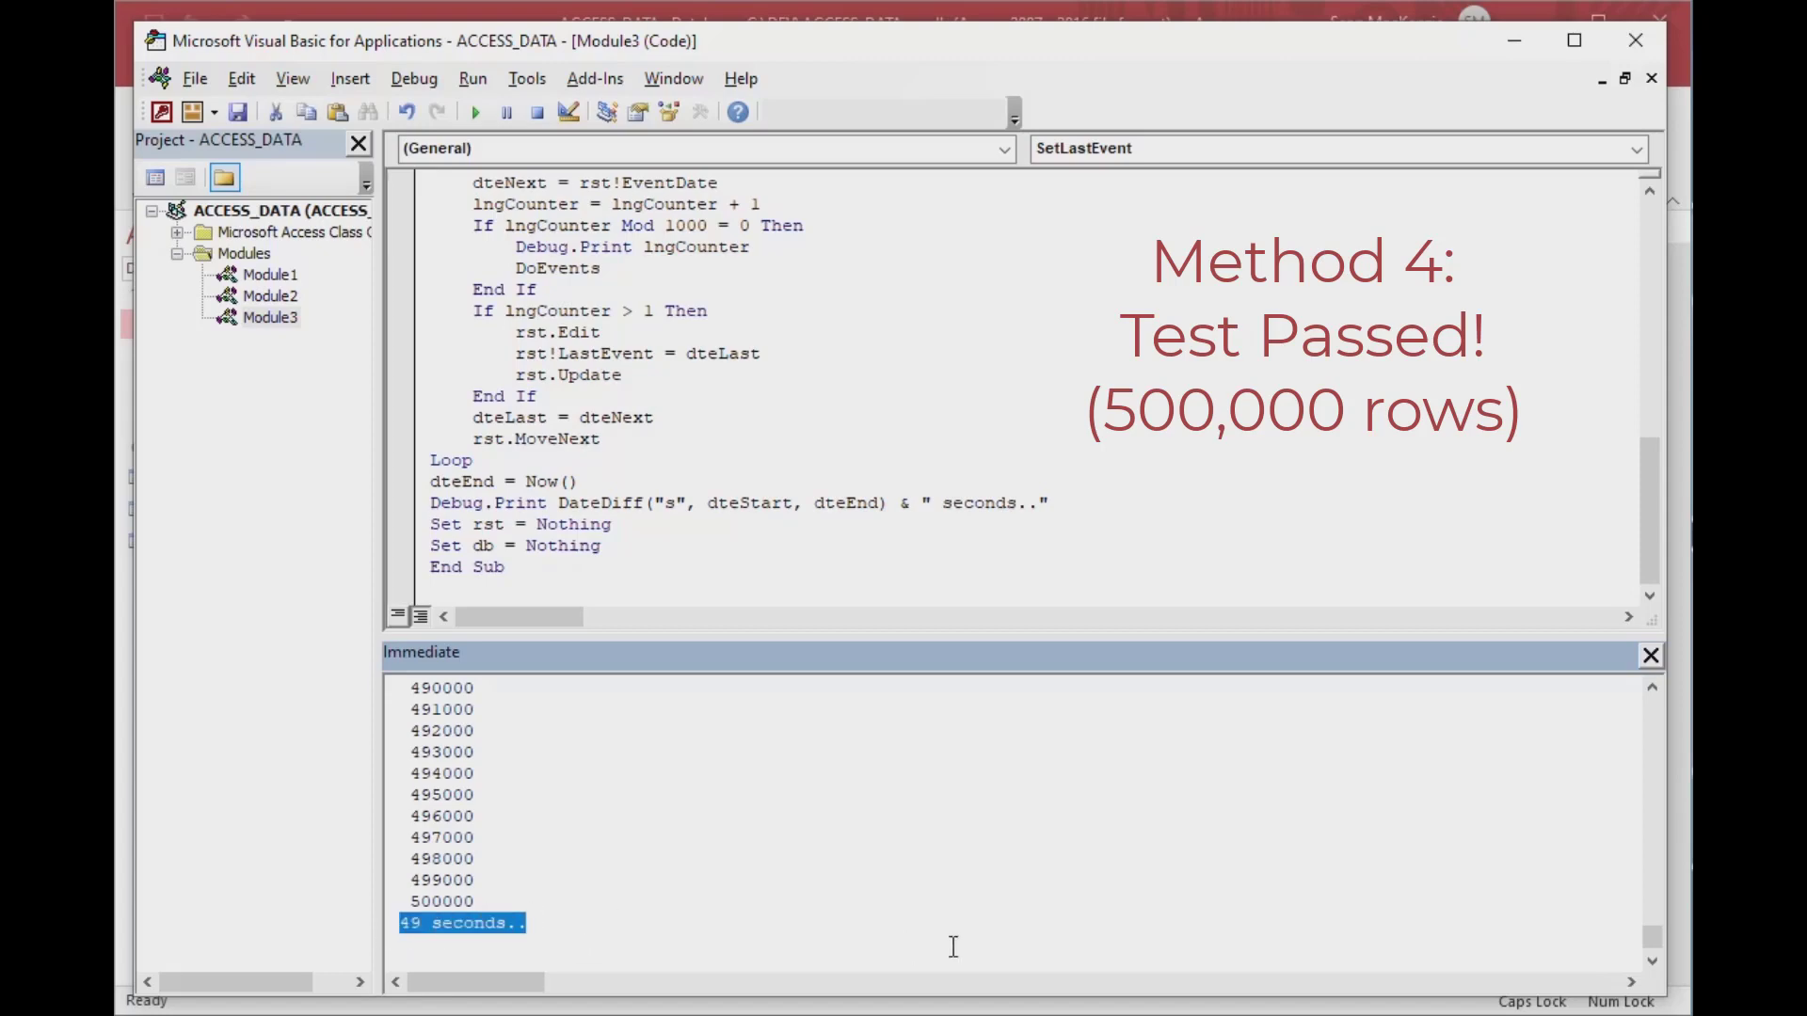
pyautogui.click(759, 927)
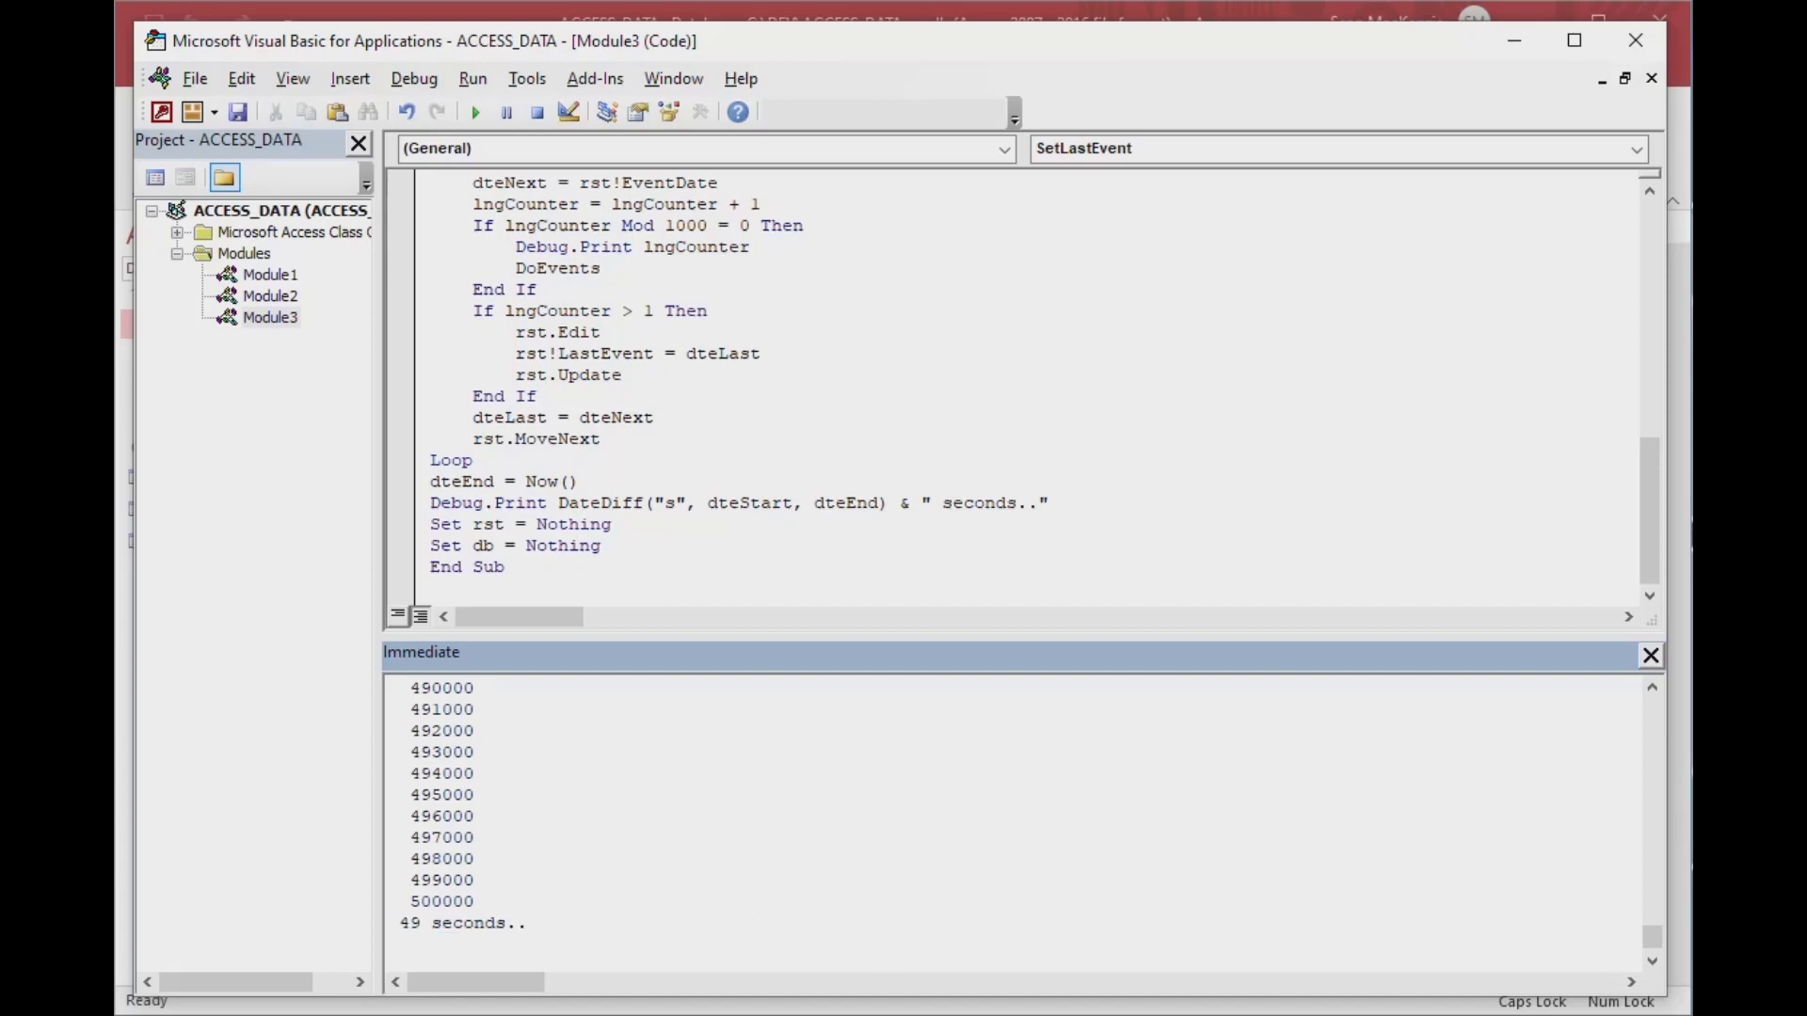
# - Switch back to the Access window and open the MAKE_DATA_SMALL table to view its LastEvent dates
pyautogui.hotkey('alt', 'F11')
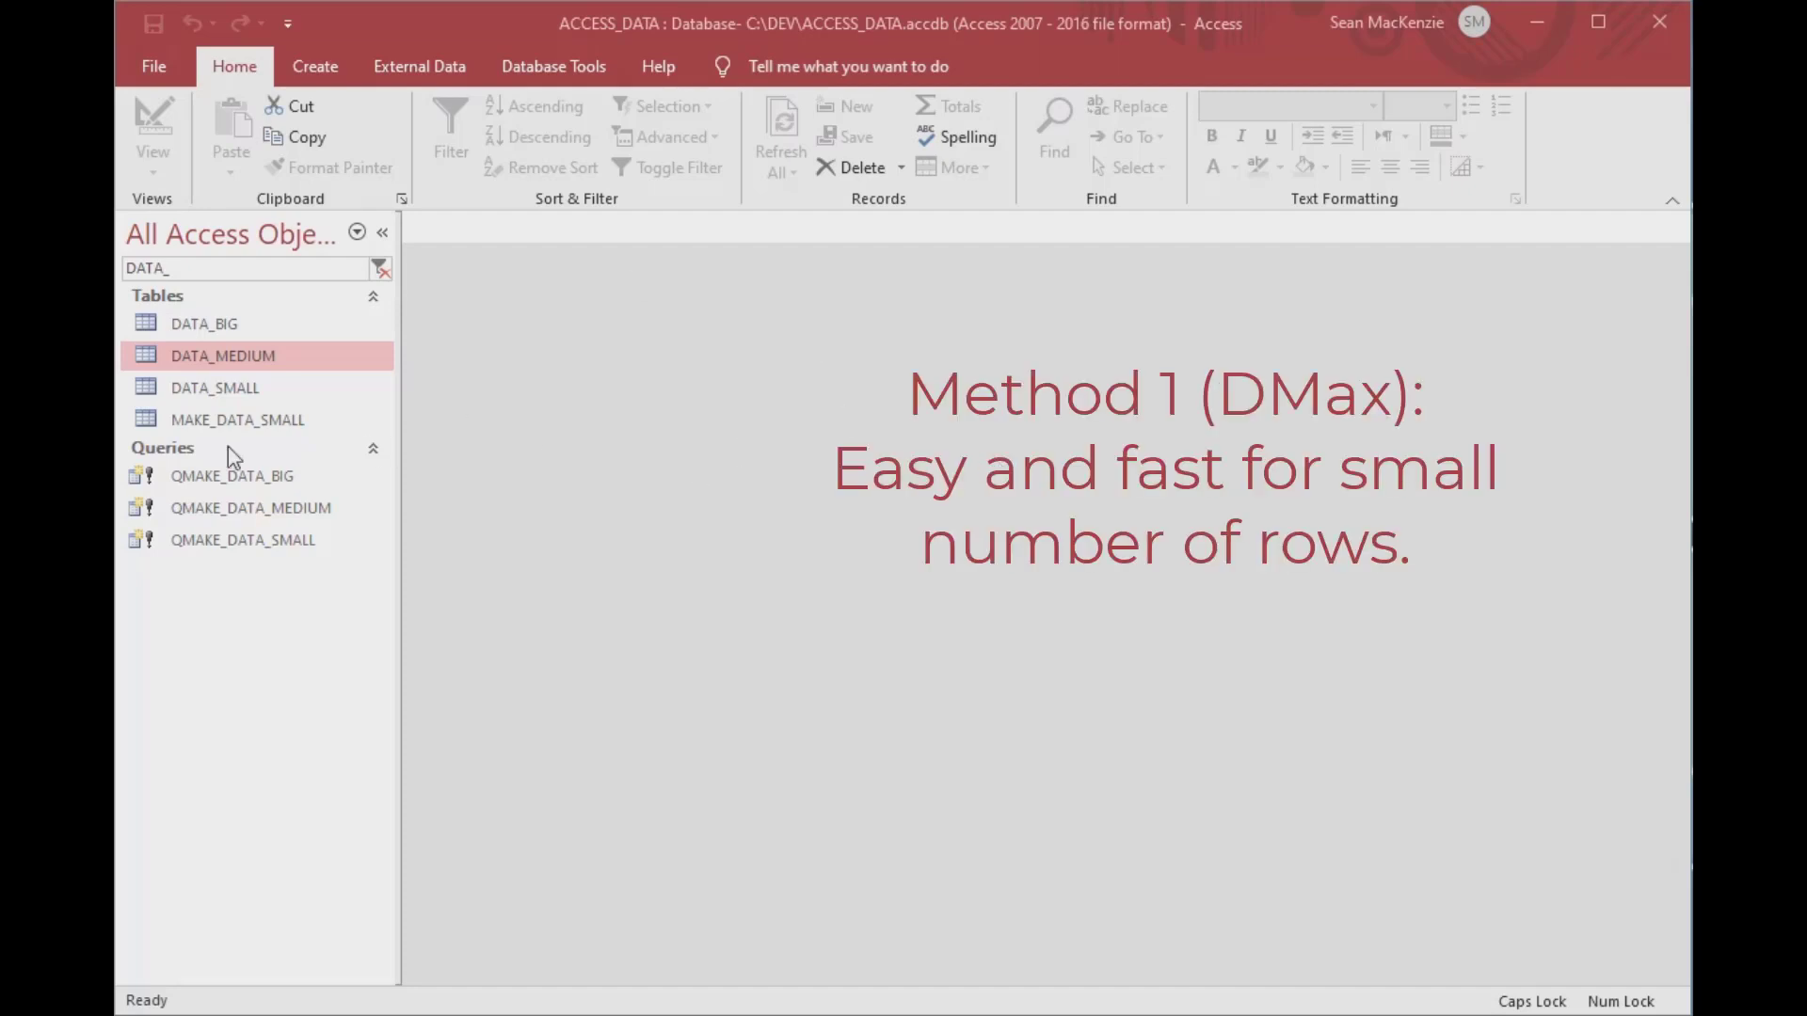
pyautogui.doubleClick(156, 422)
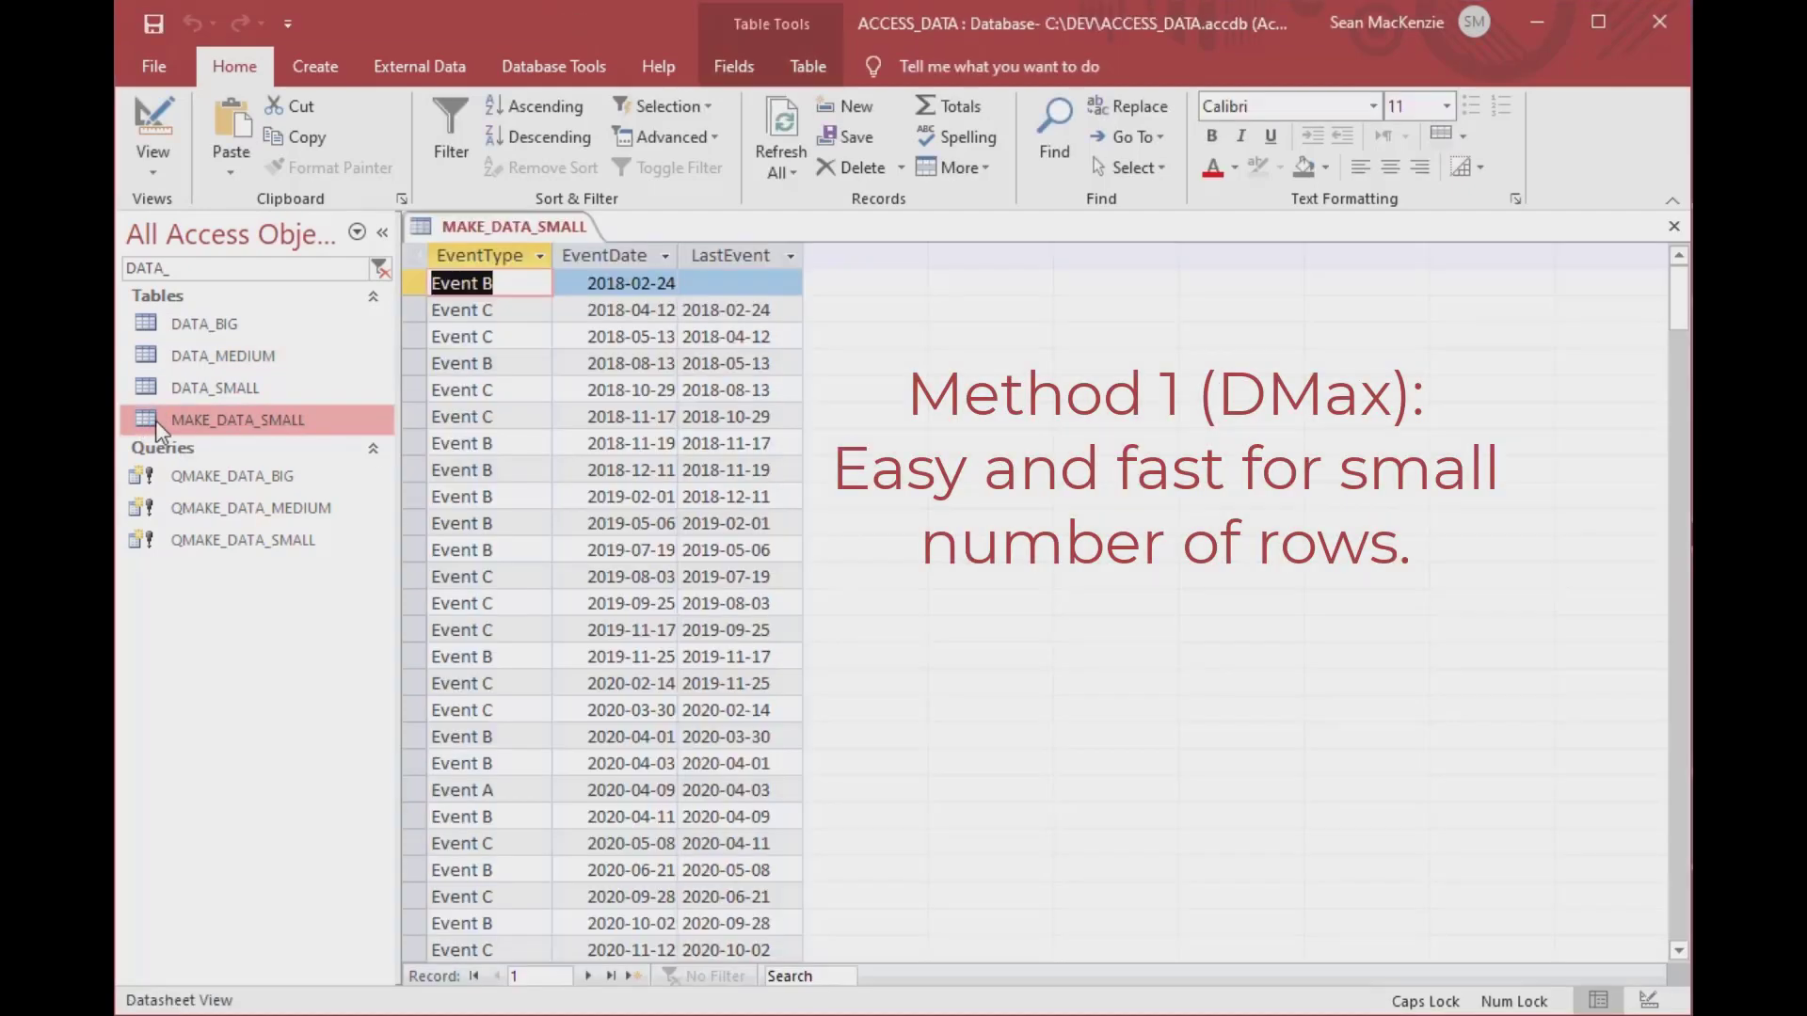
# - Look through the LastEvent dates in MAKE_DATA_SMALL and close the table
pyautogui.scroll(-13, 582, 502)
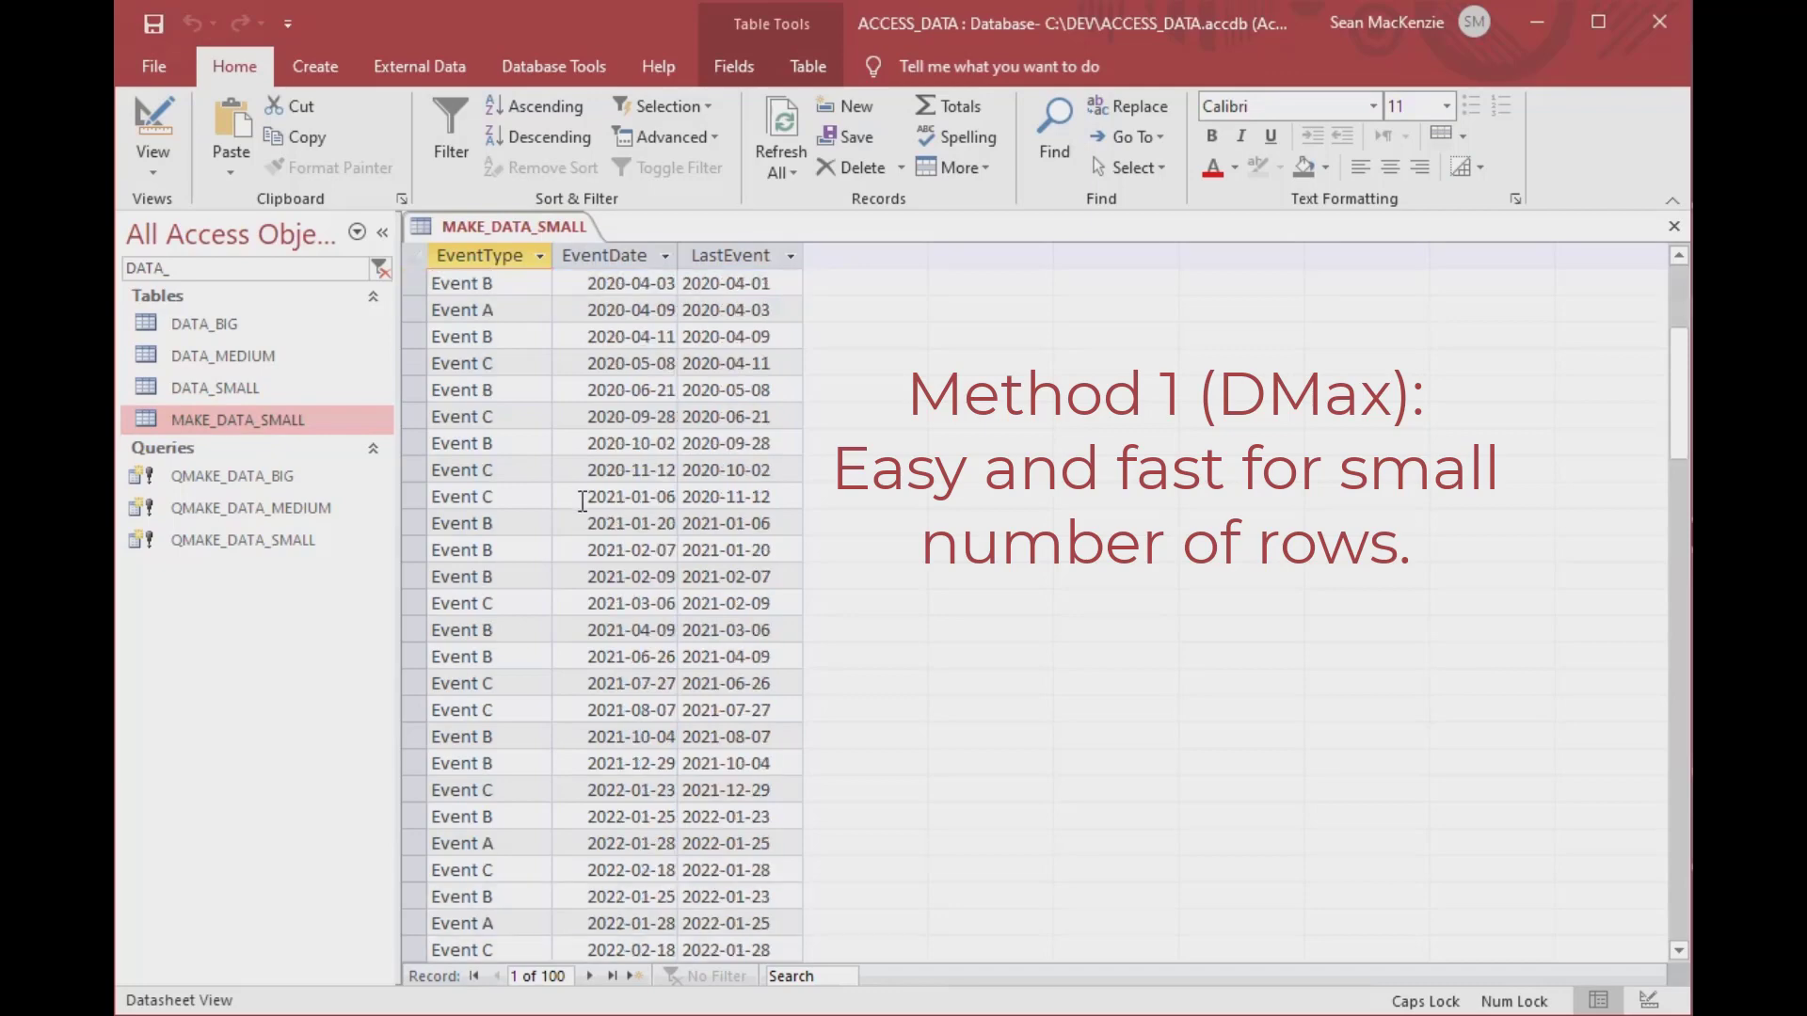
pyautogui.scroll(13, 583, 501)
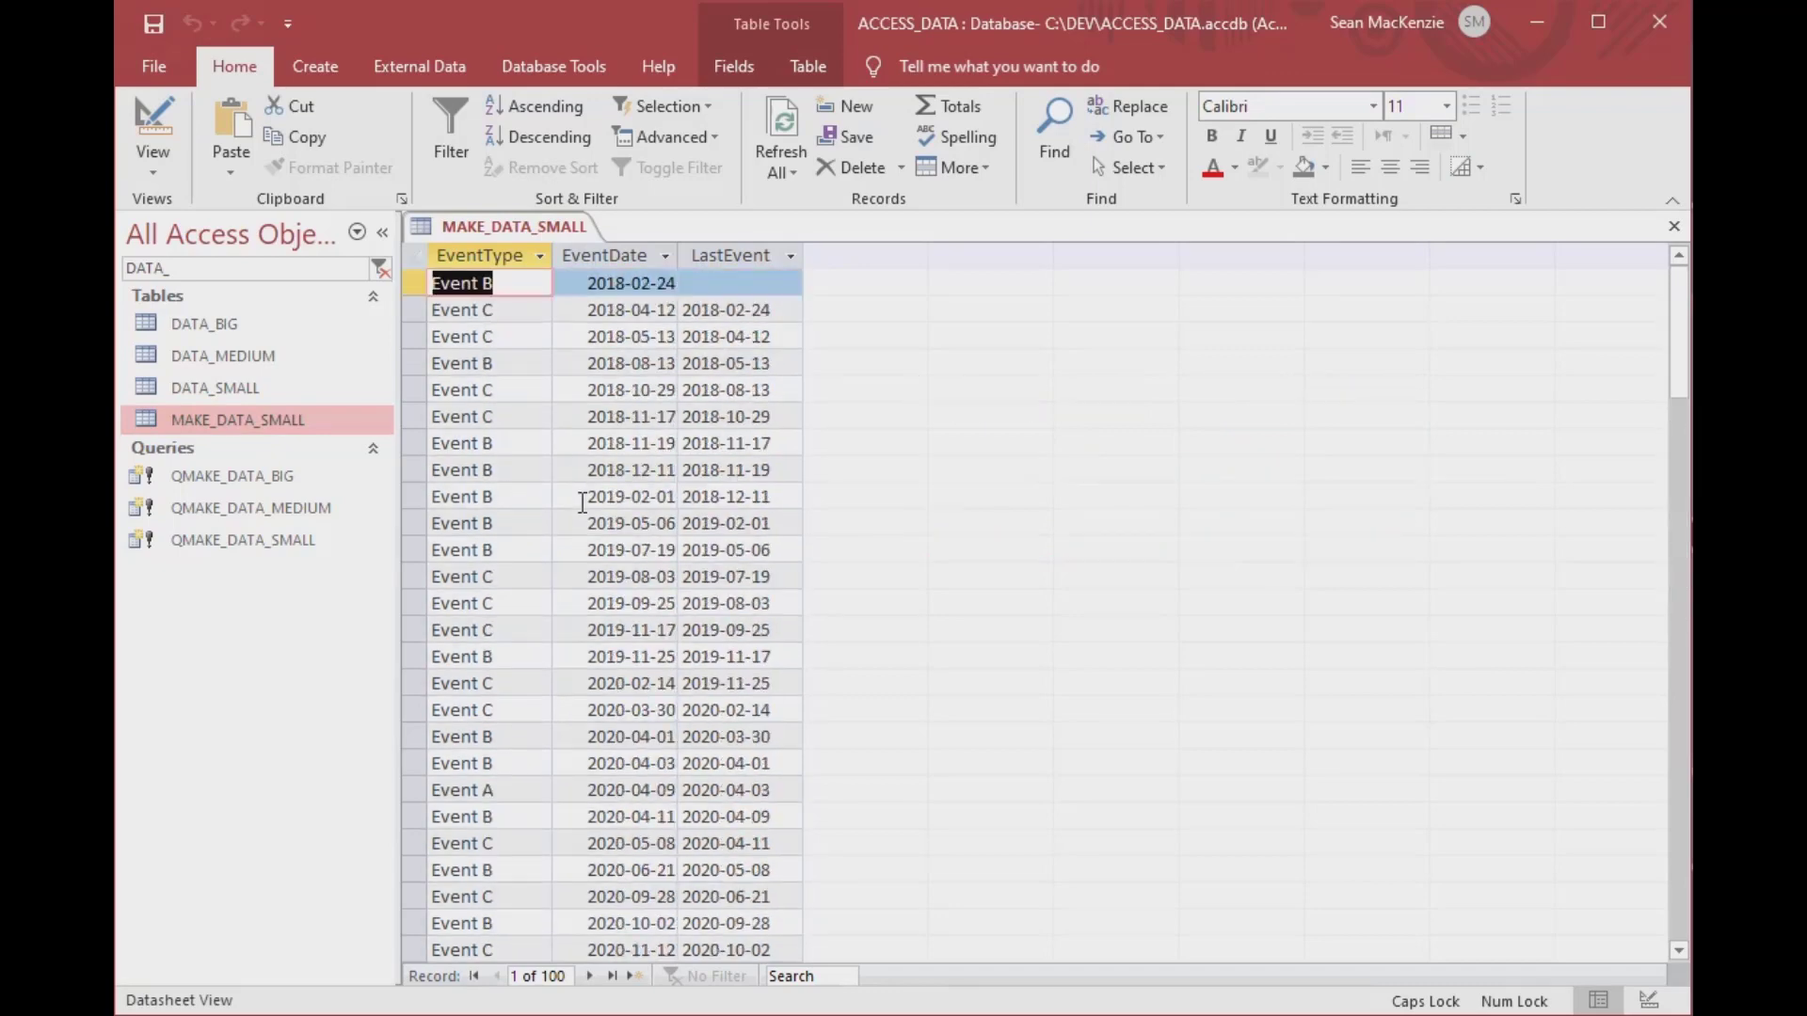
pyautogui.click(207, 541)
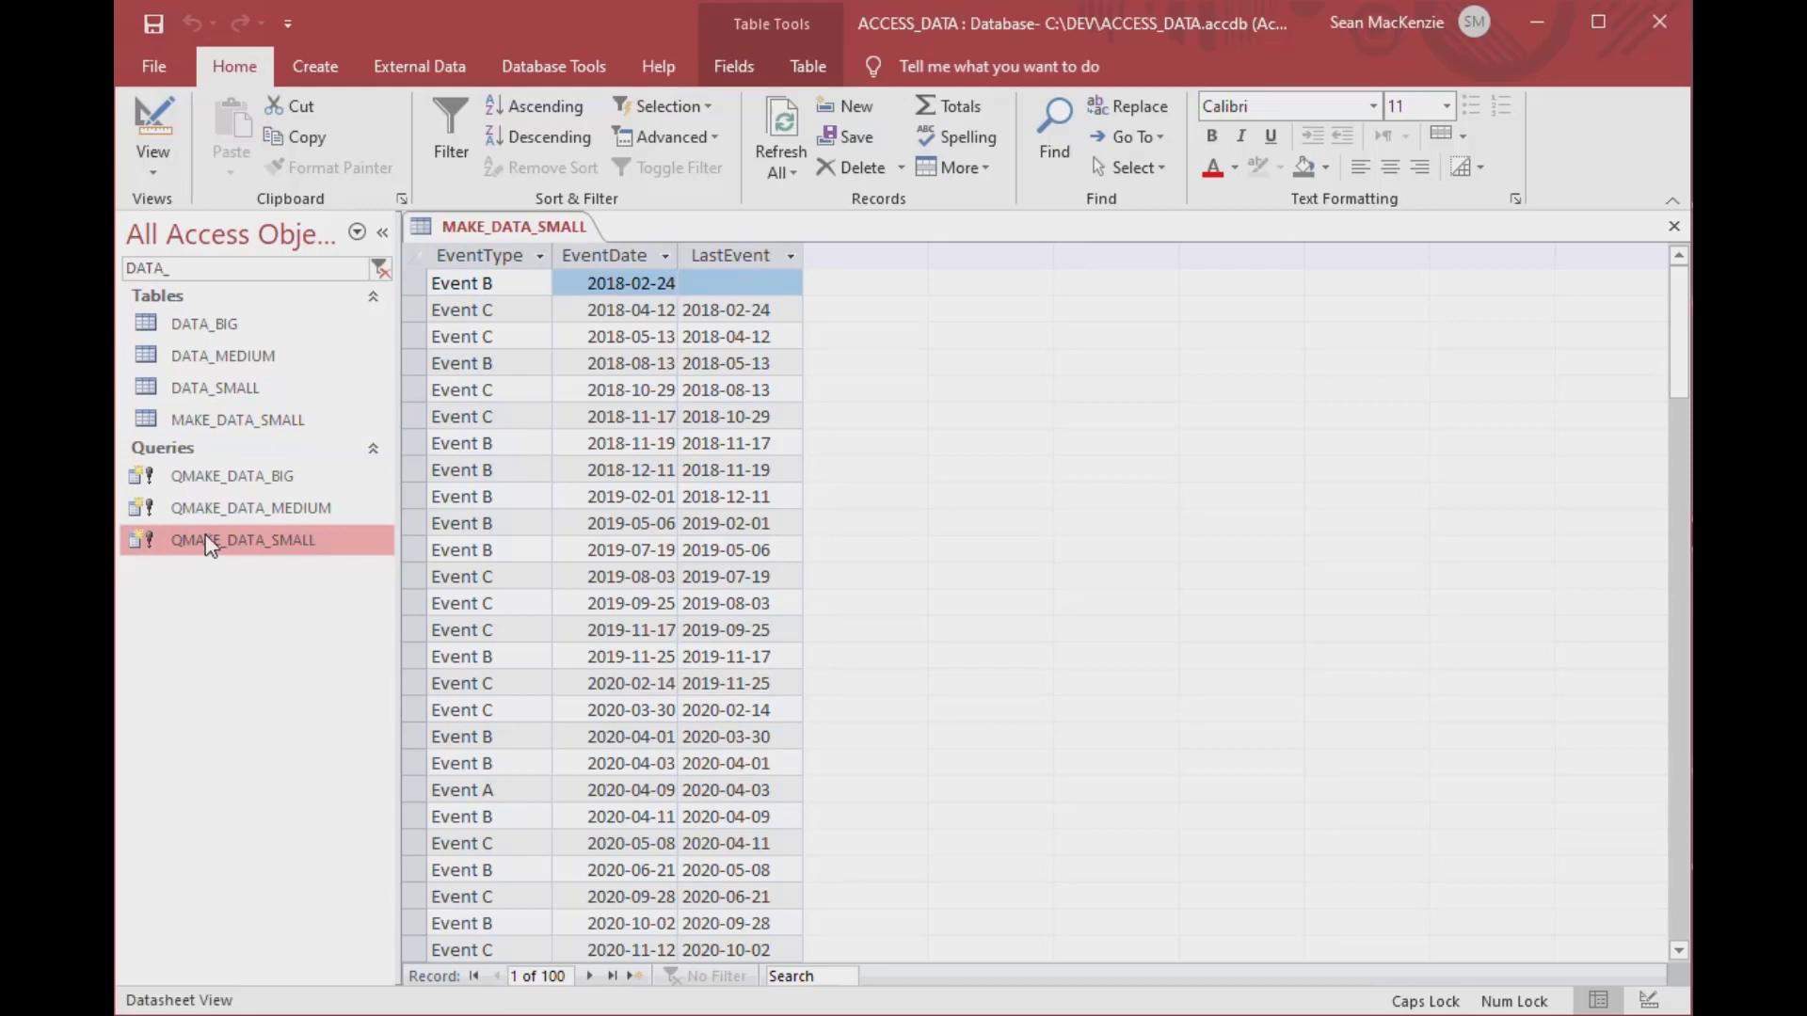
pyautogui.click(222, 422)
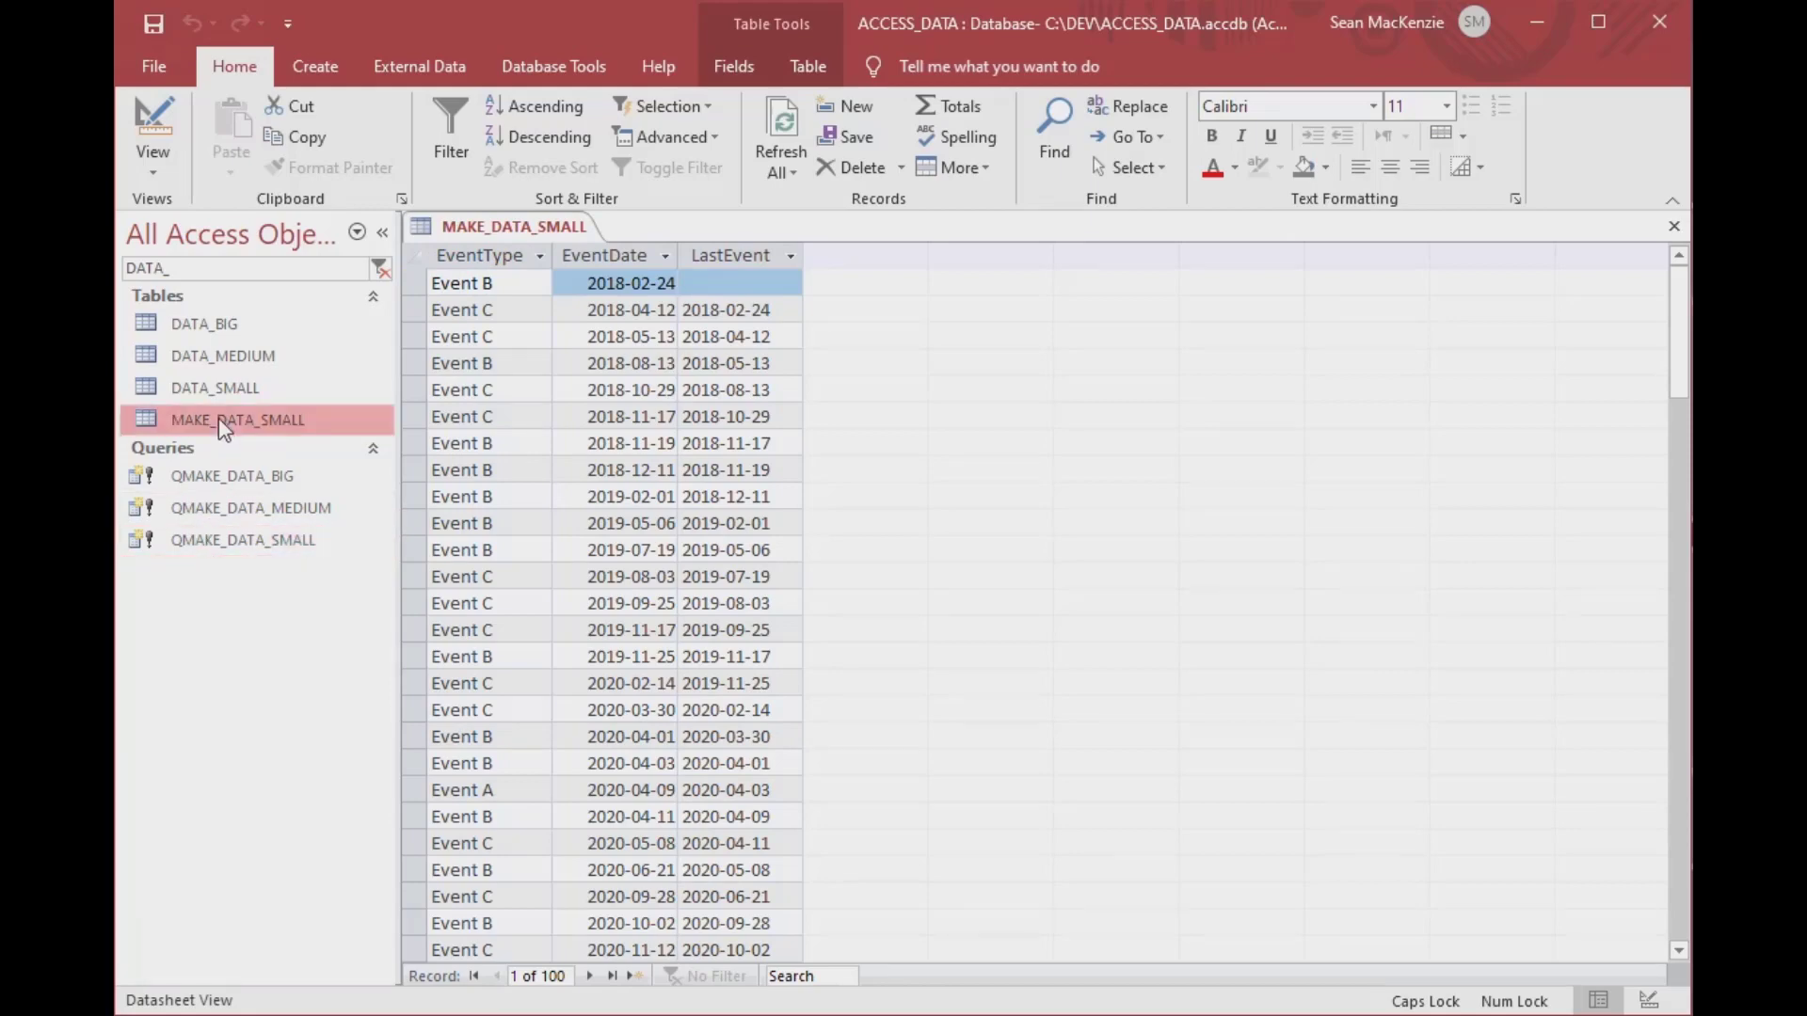
pyautogui.click(1674, 226)
# - Open the DATA_MEDIUM table and look through its LastEvent dates
pyautogui.click(155, 367)
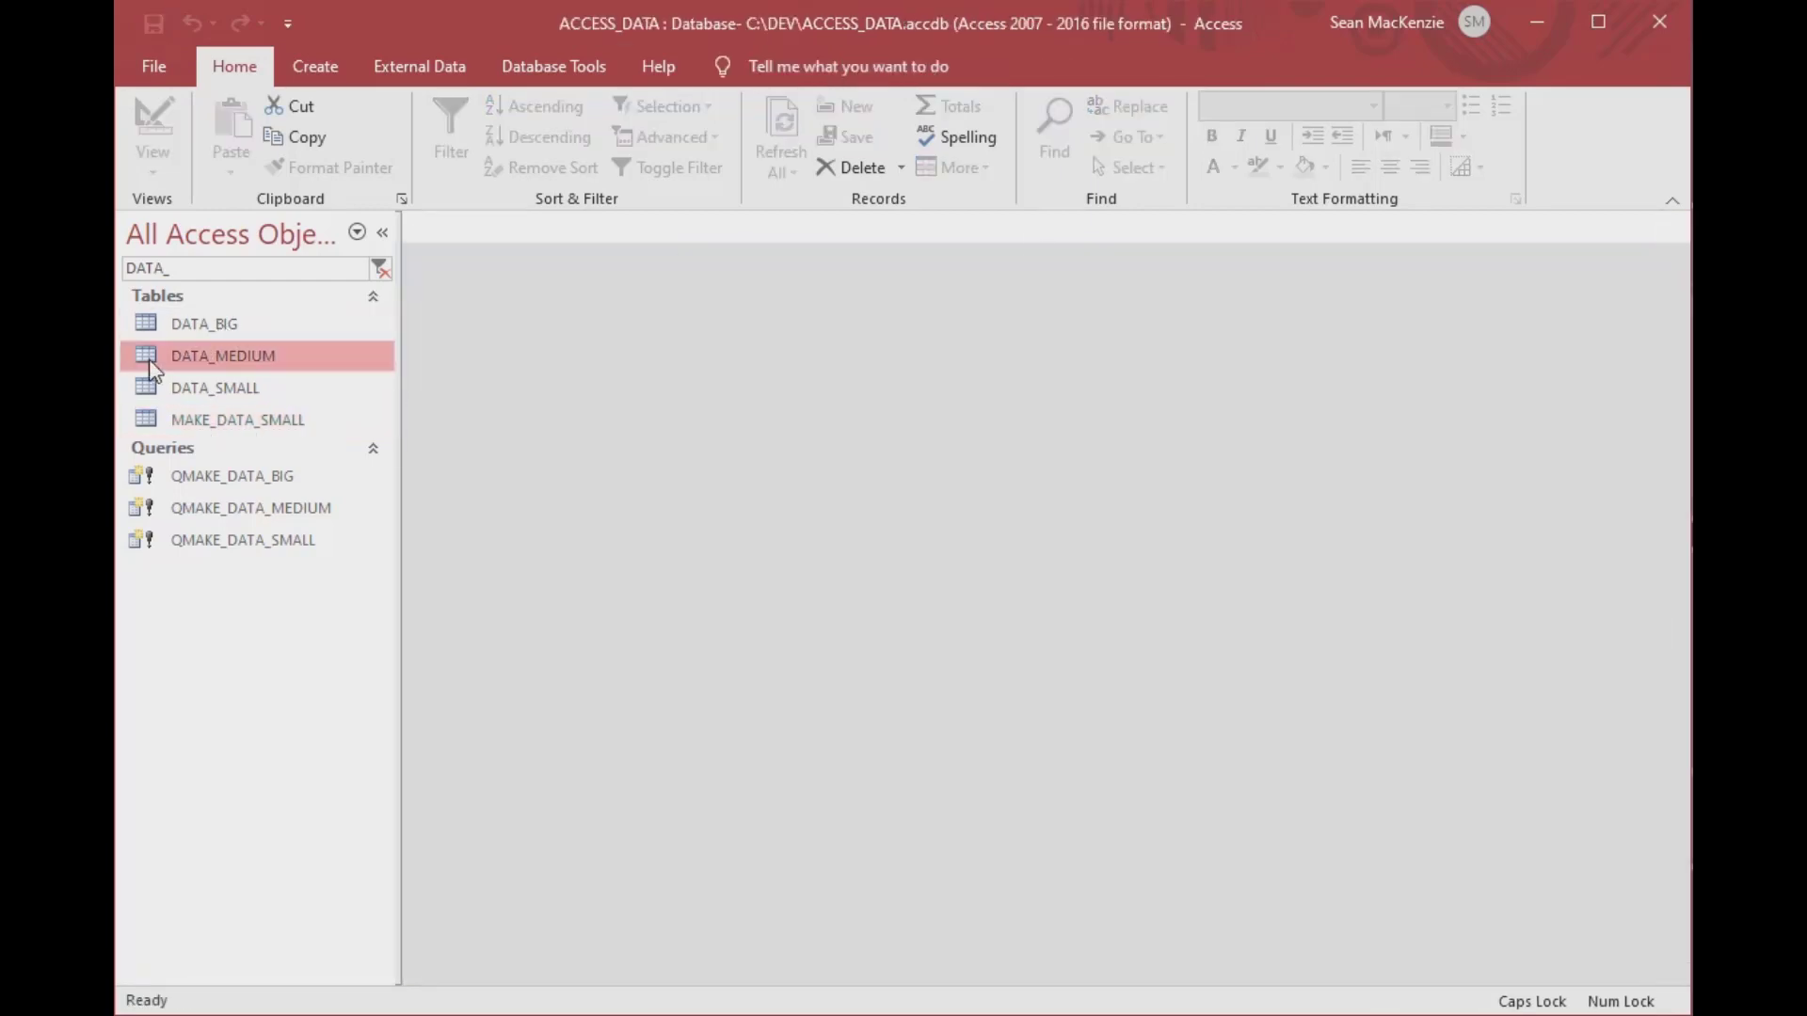
pyautogui.doubleClick(146, 363)
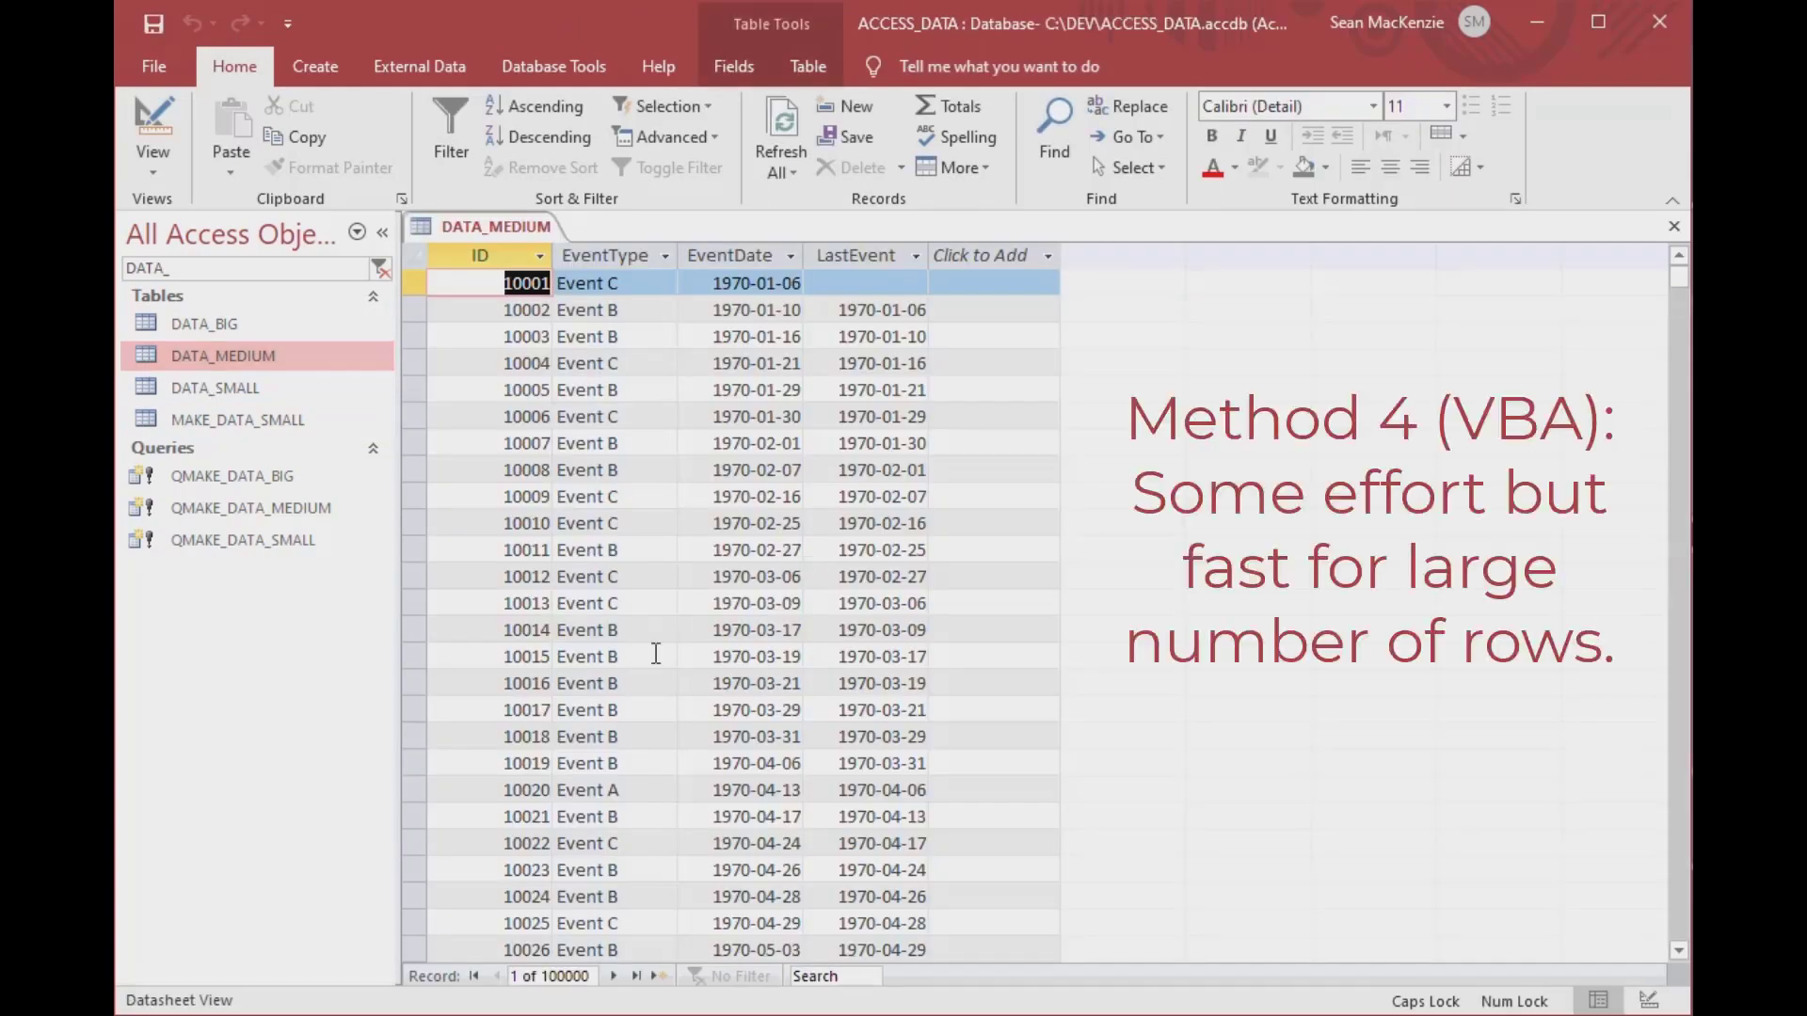
pyautogui.scroll(-12, 657, 656)
pyautogui.scroll(12, 657, 656)
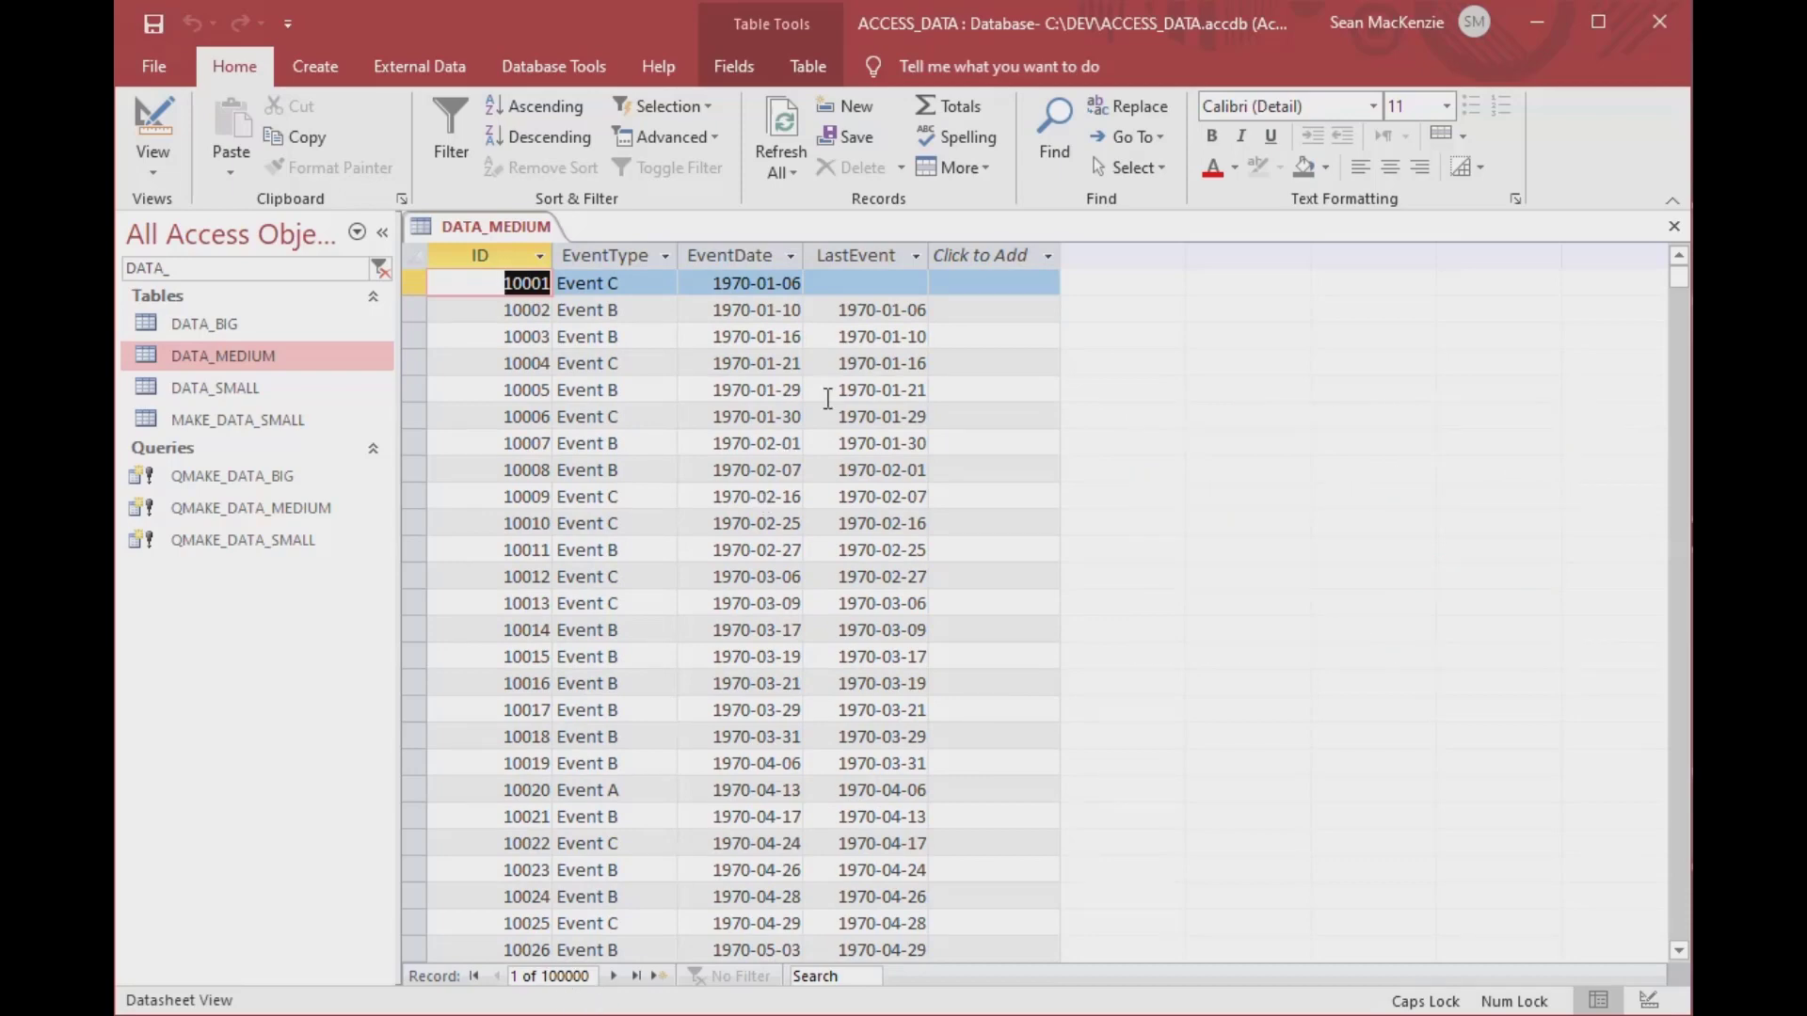
# - Switch to the VBA editor, review the SetLastEvent code in Module3, and return to the Access window
pyautogui.hotkey('alt', 'F11')
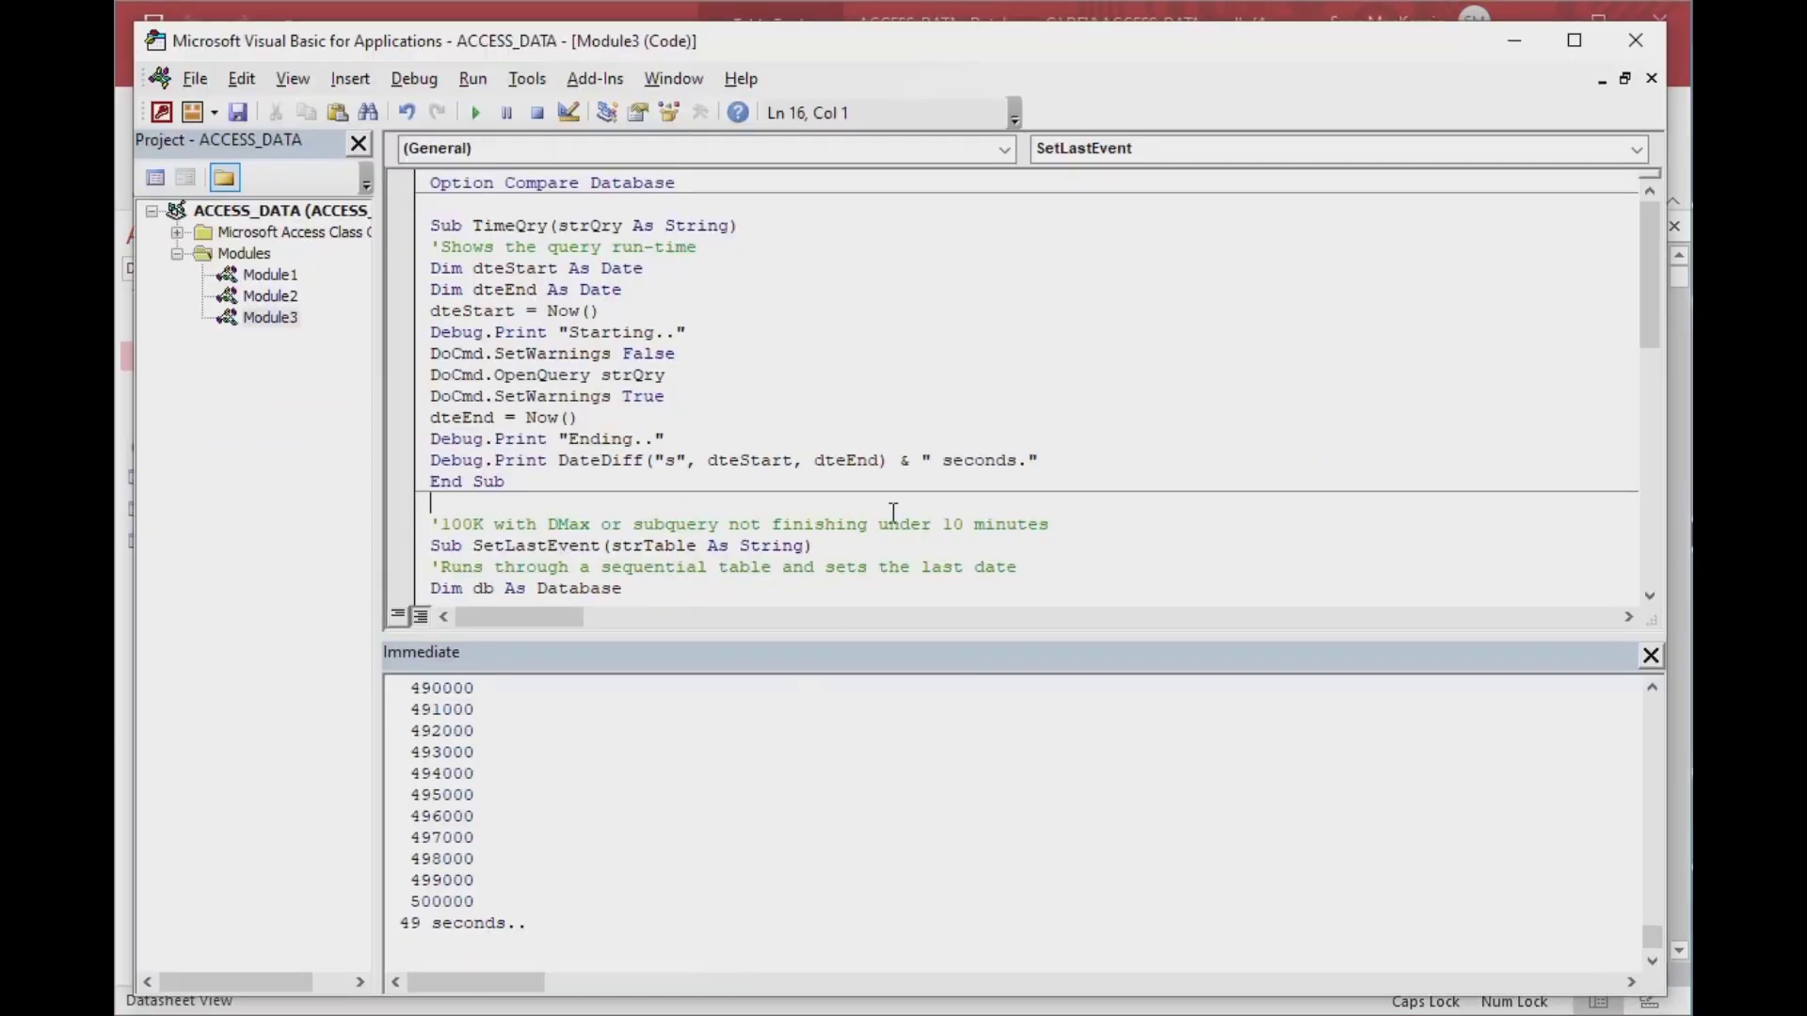
pyautogui.scroll(-10, 893, 513)
pyautogui.scroll(2, 893, 513)
pyautogui.scroll(2, 893, 513)
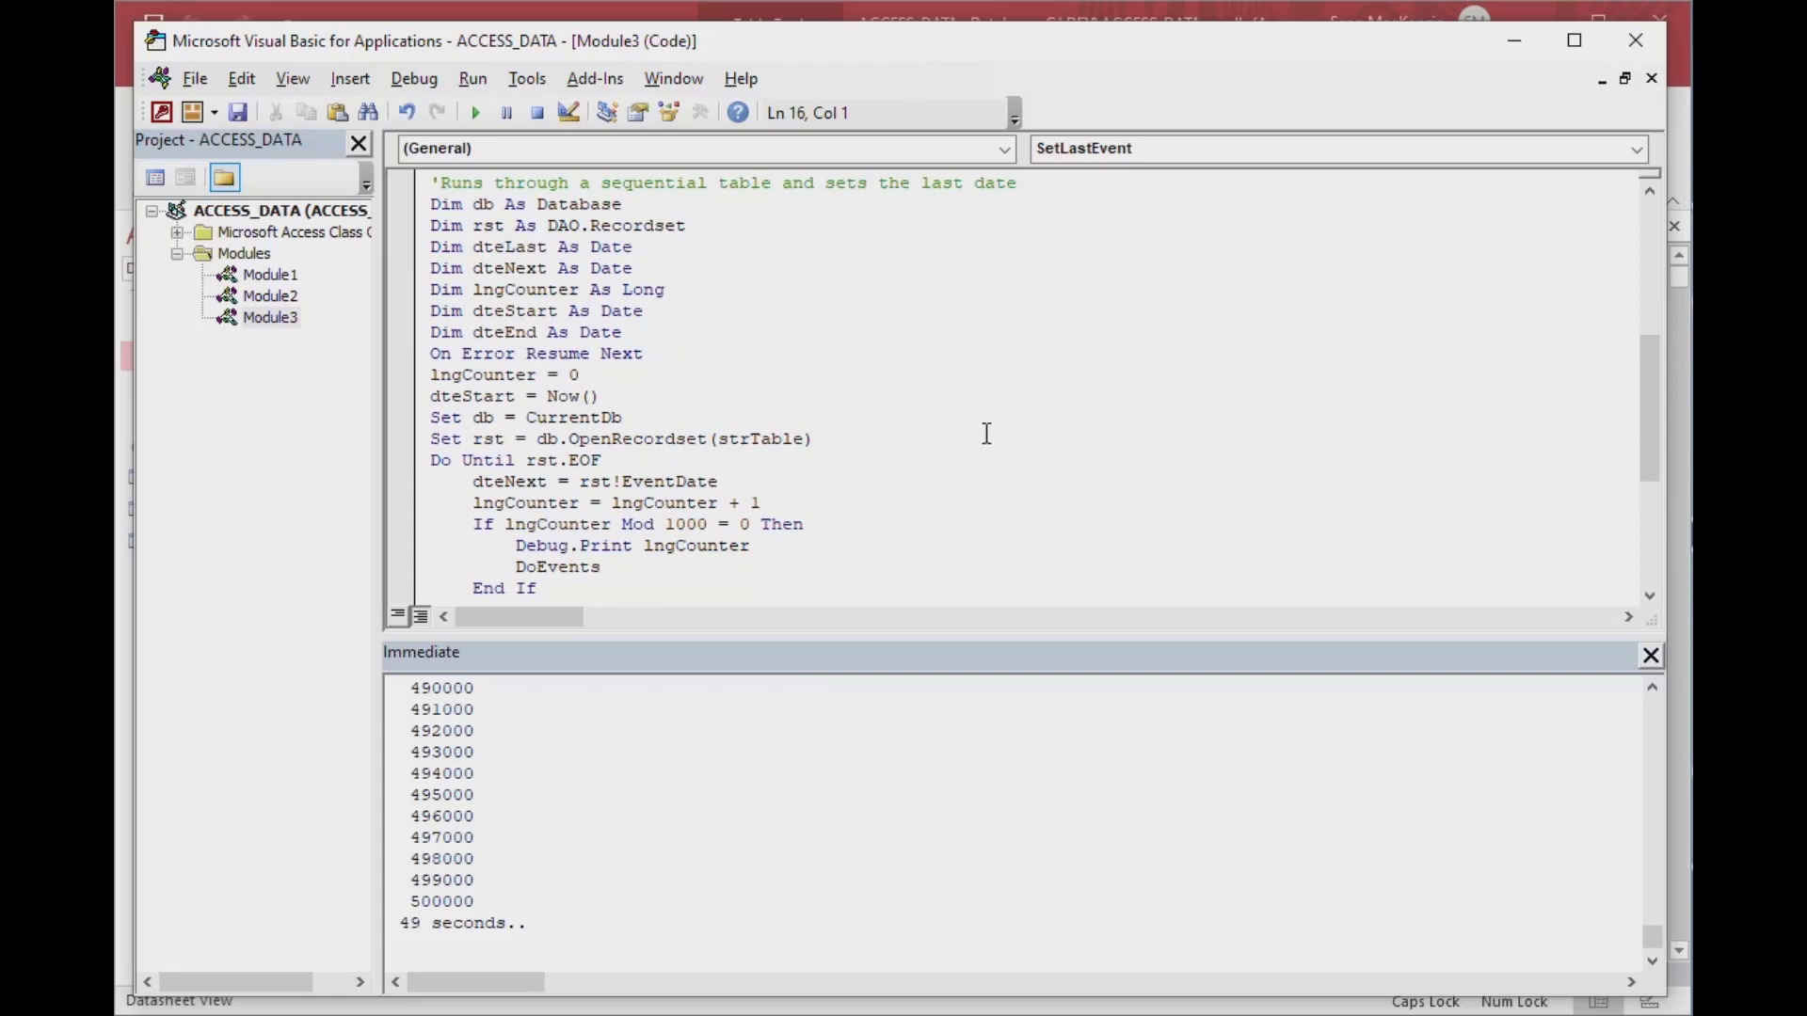
pyautogui.click(1514, 40)
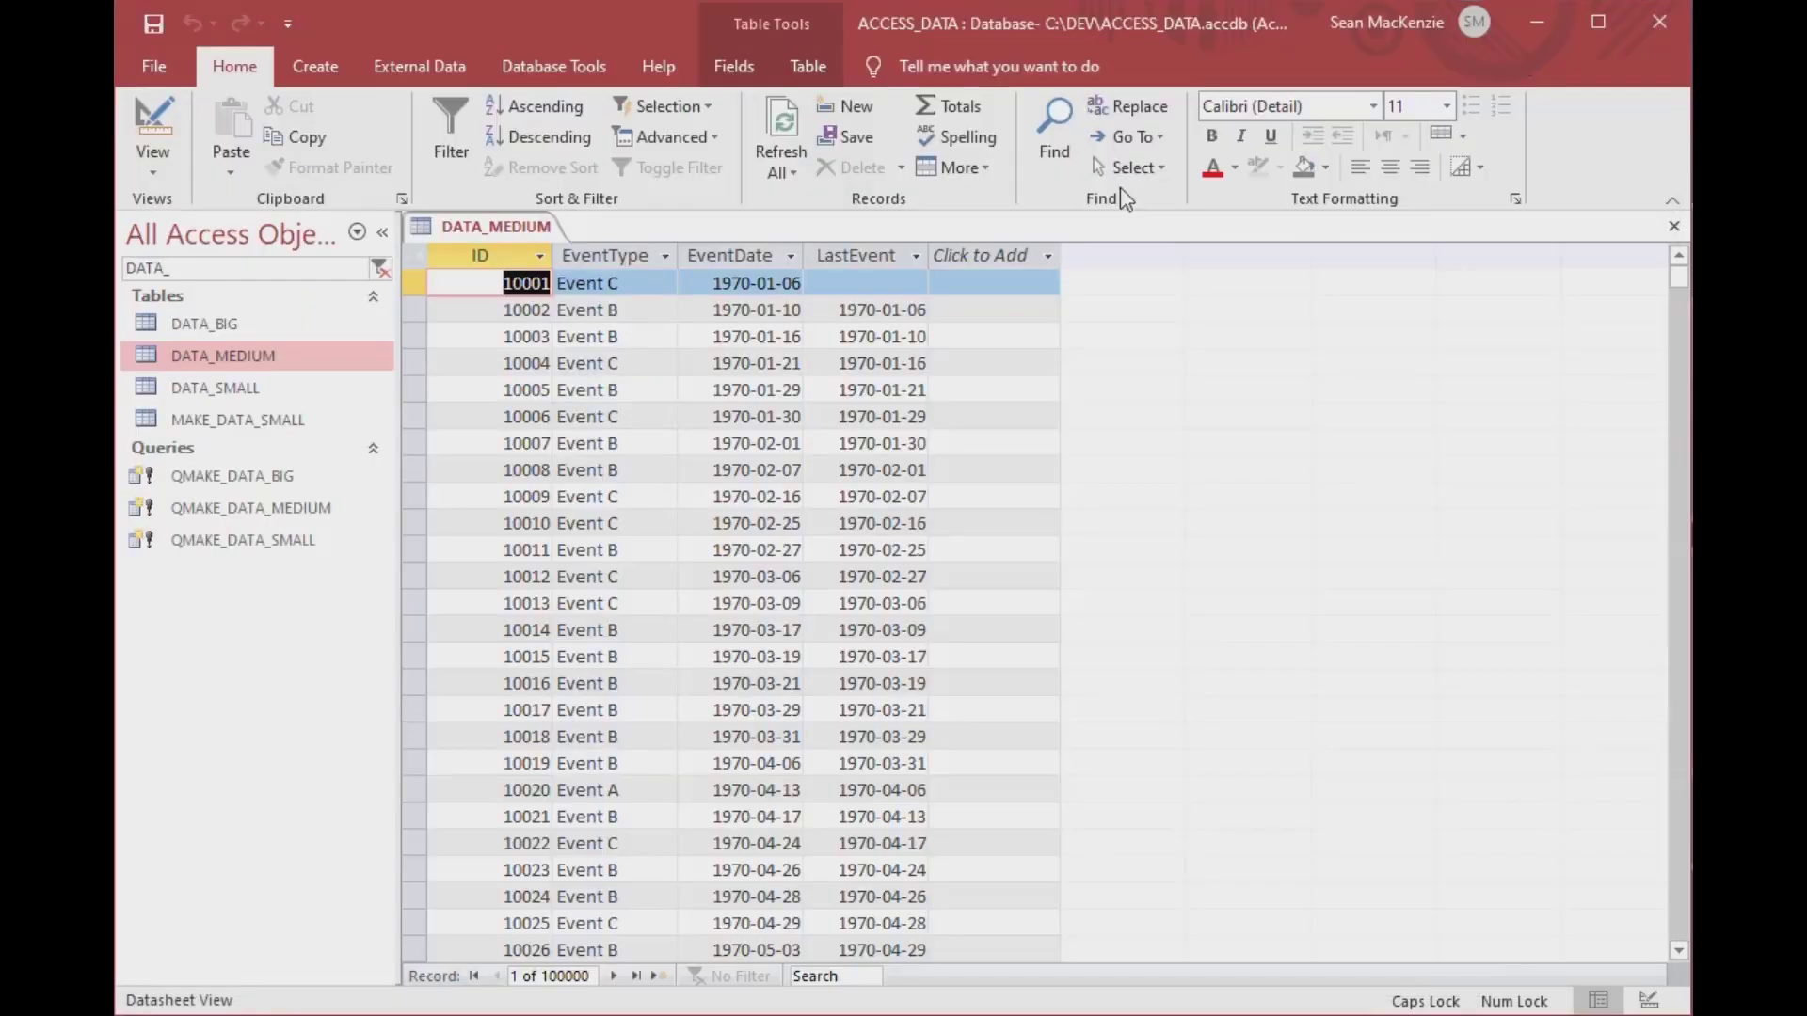
# - Compare the second record's LastEvent with the first record's EventDate in DATA_MEDIUM, and close the table
pyautogui.moveTo(839, 310); pyautogui.dragTo(950, 320)
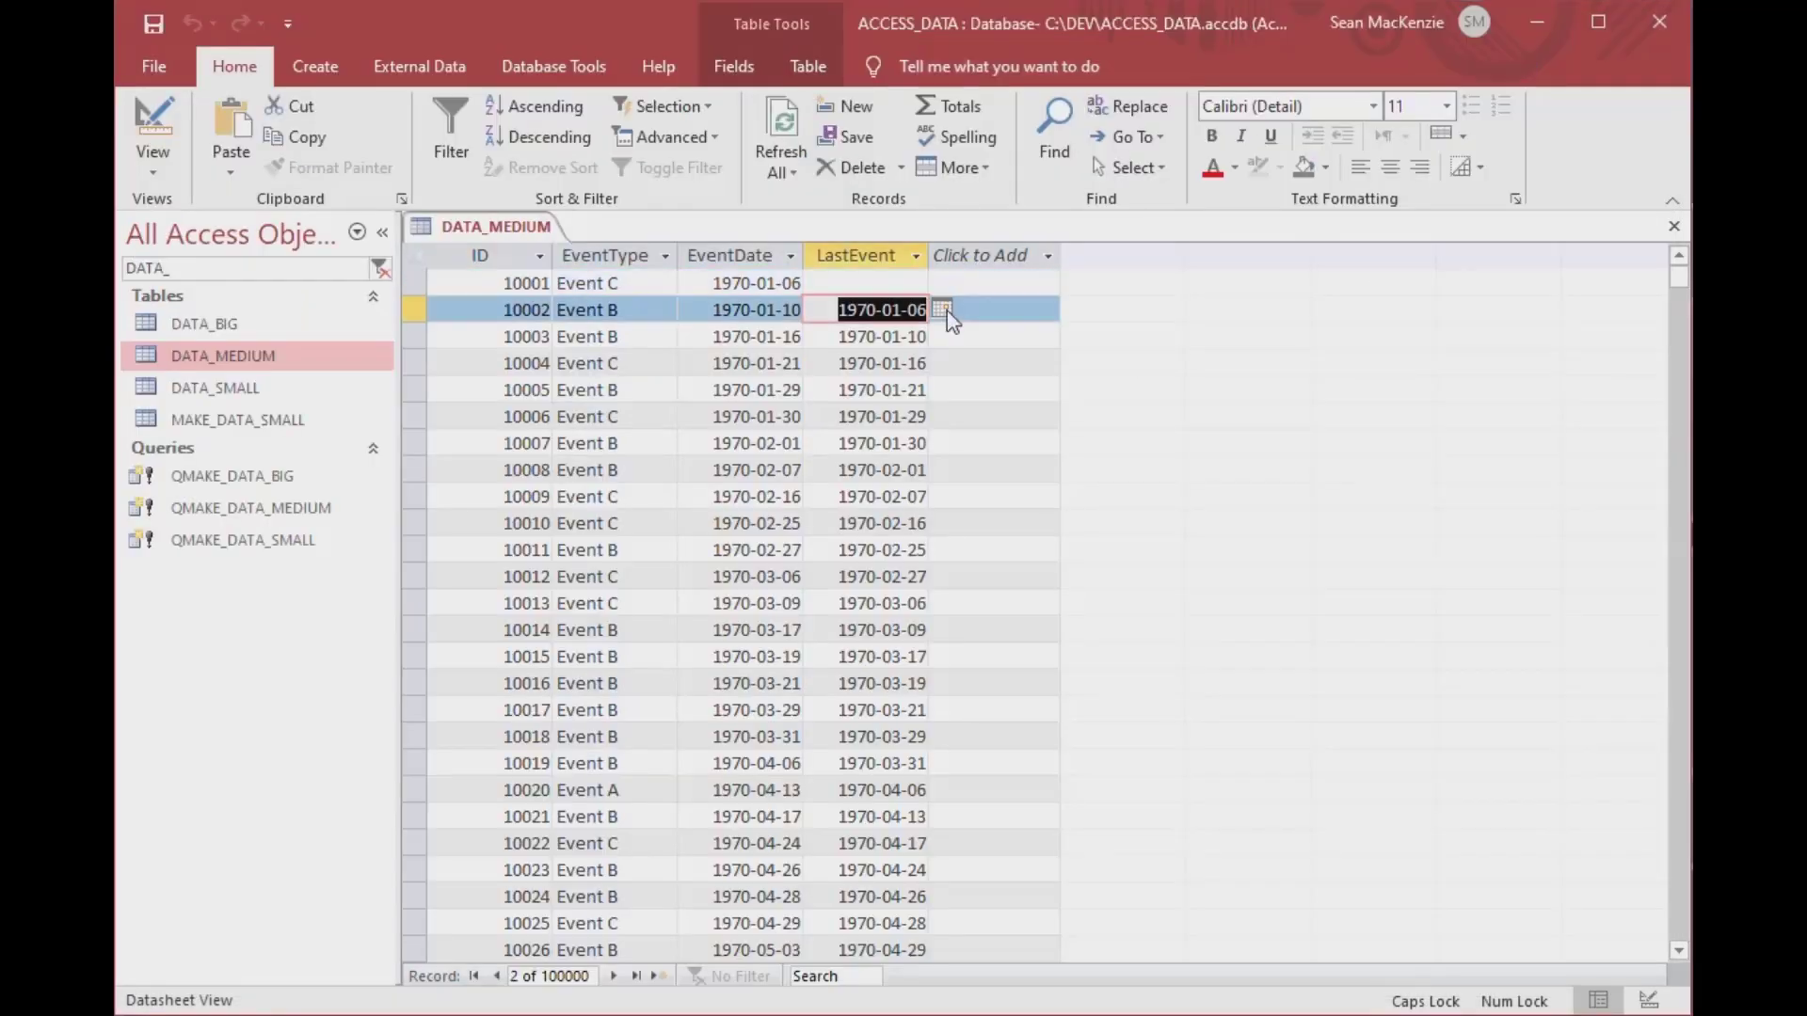
pyautogui.click(715, 282)
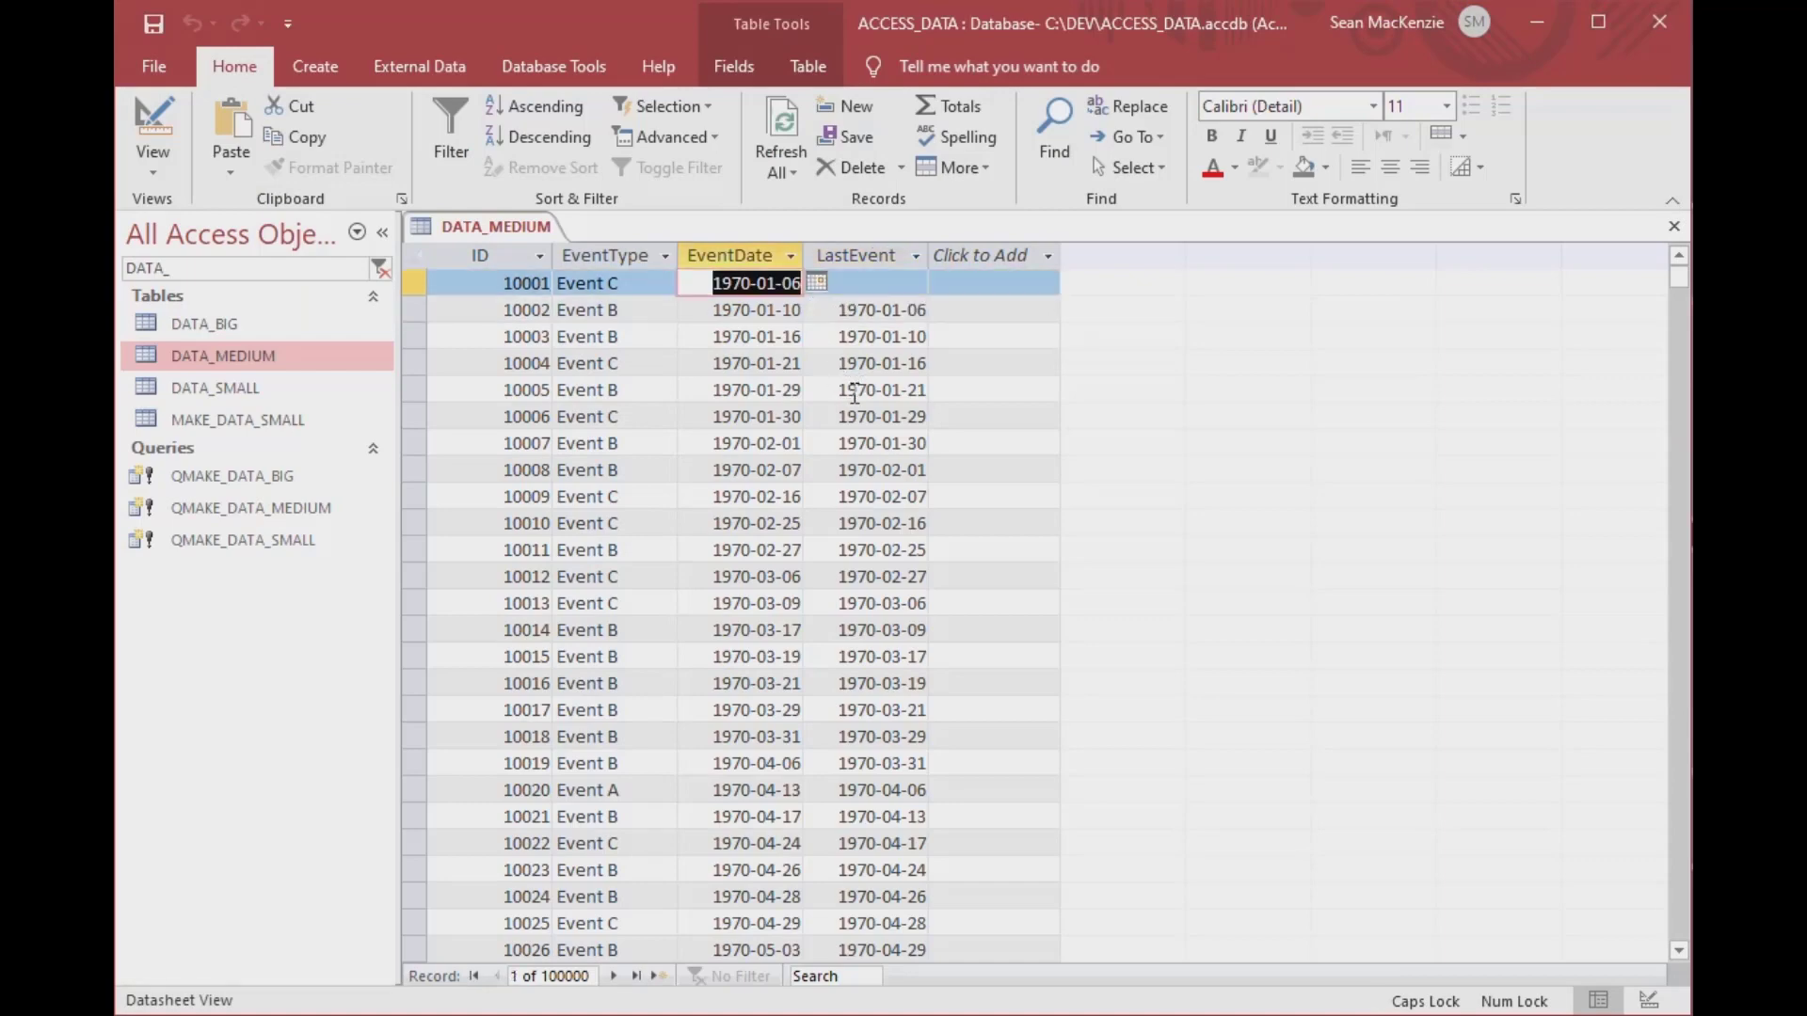
pyautogui.scroll(-20, 817, 471)
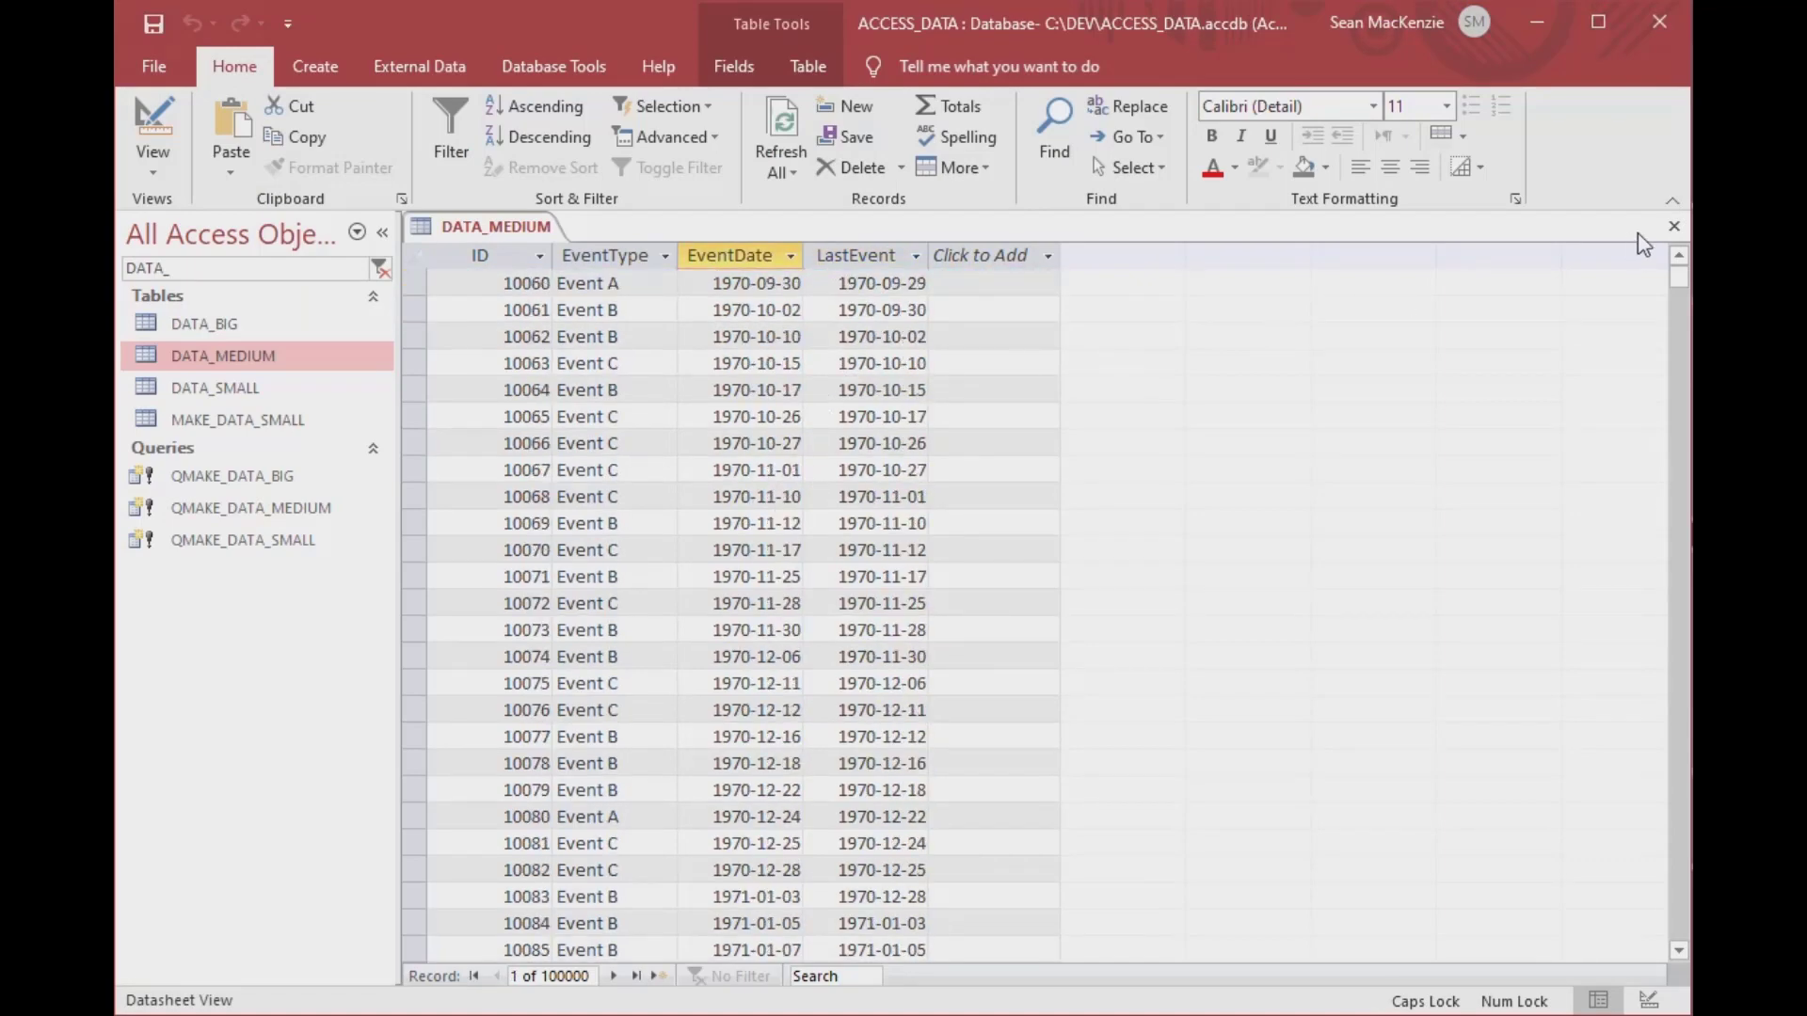
pyautogui.click(1674, 226)
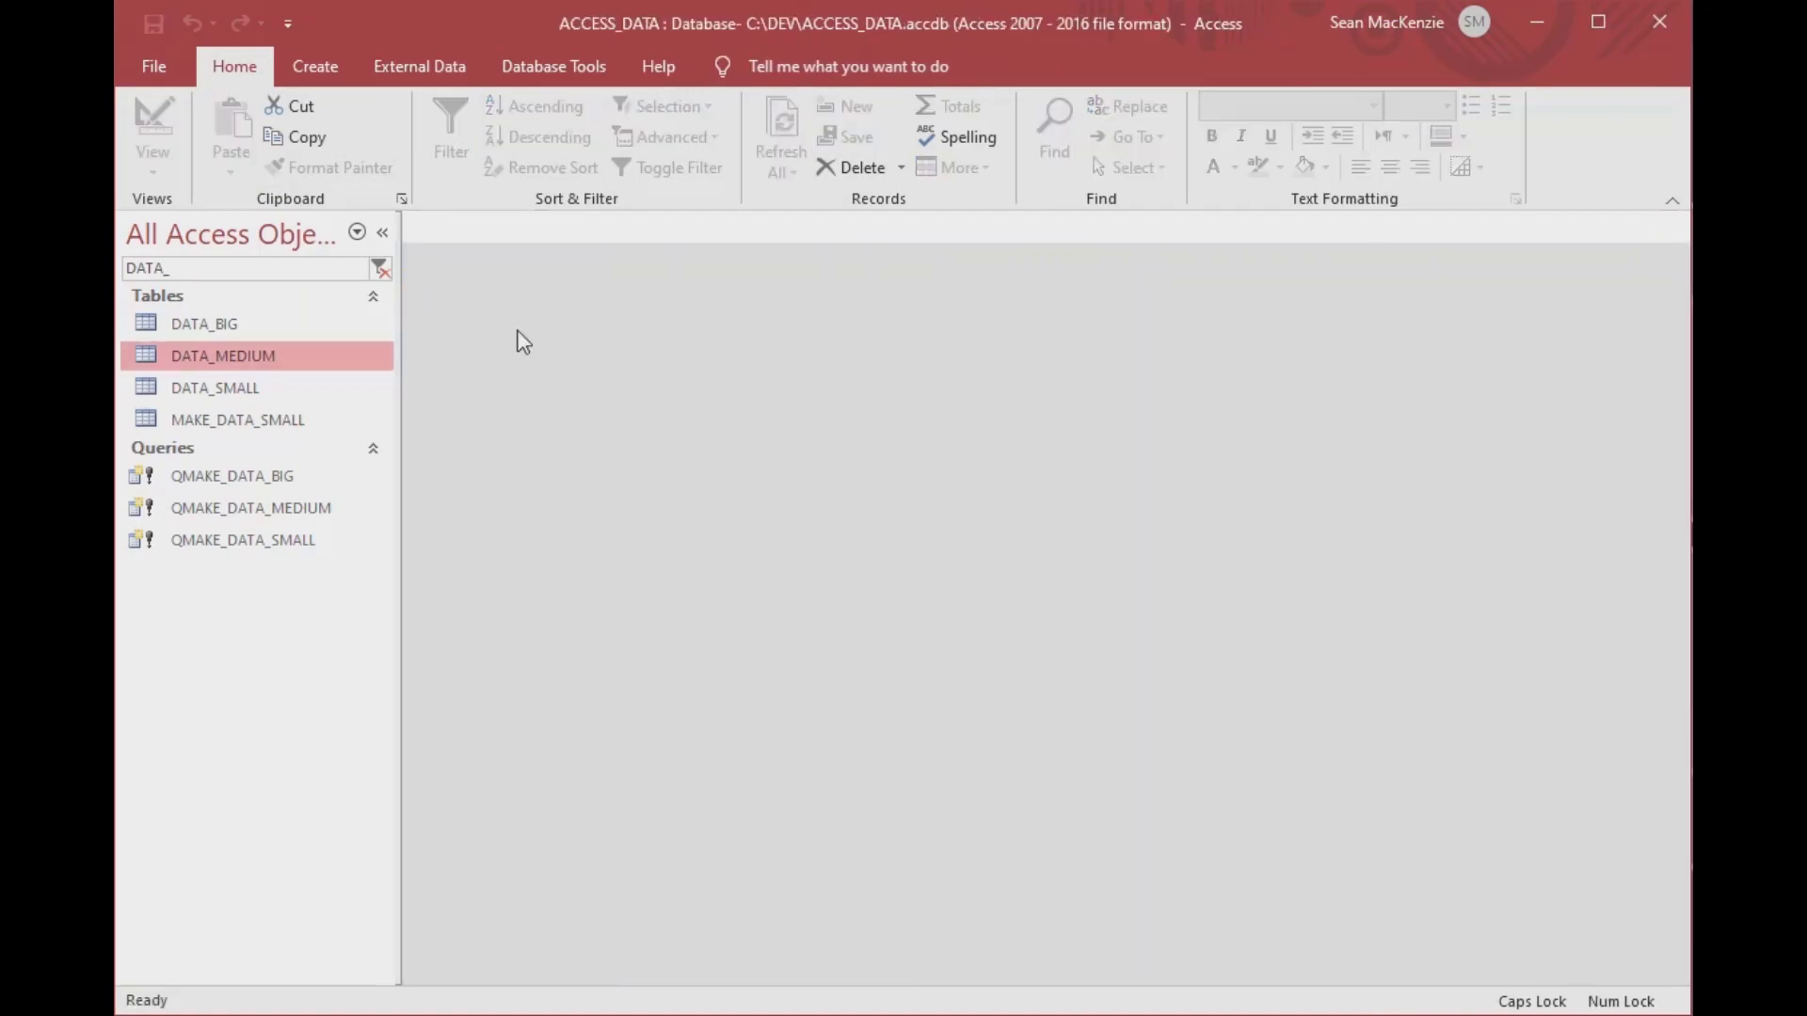
# - Open the DATA_BIG table, examine its LastEvent dates across many records, and close it
pyautogui.doubleClick(143, 325)
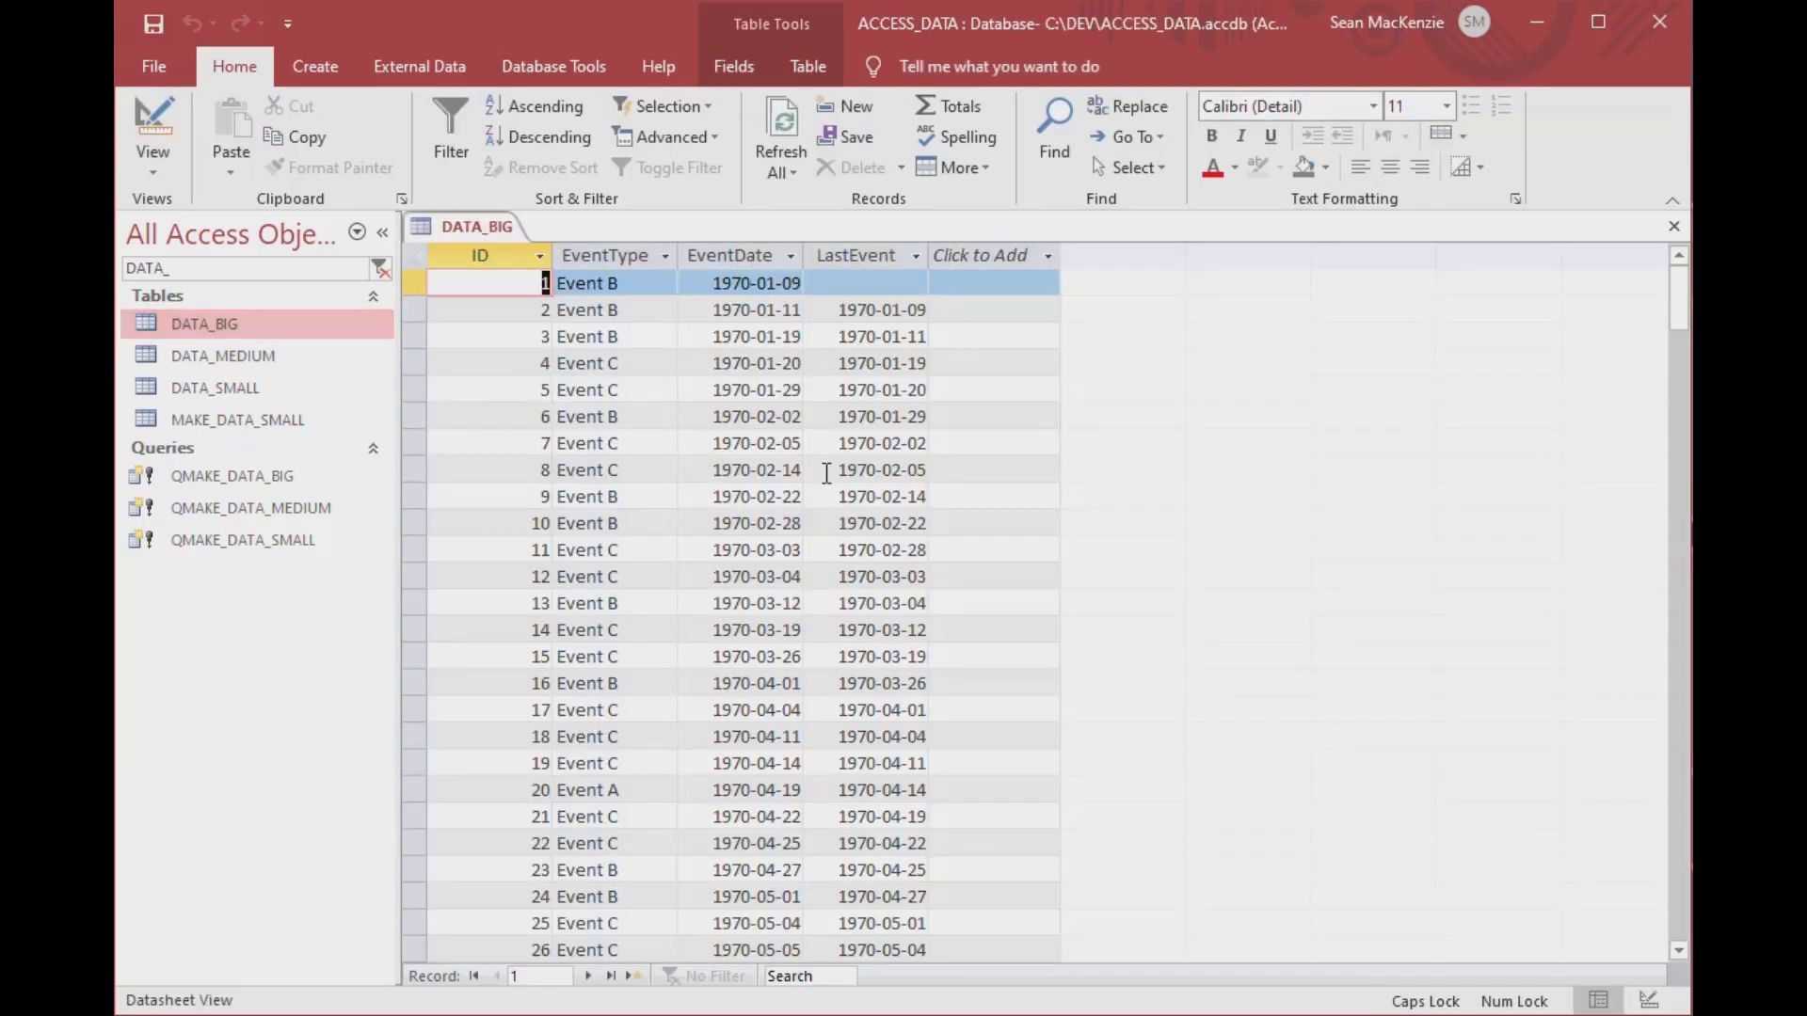
pyautogui.scroll(-20, 827, 472)
pyautogui.scroll(-20, 827, 470)
pyautogui.scroll(20, 826, 470)
pyautogui.scroll(16, 826, 471)
pyautogui.scroll(-20, 827, 471)
pyautogui.scroll(20, 827, 471)
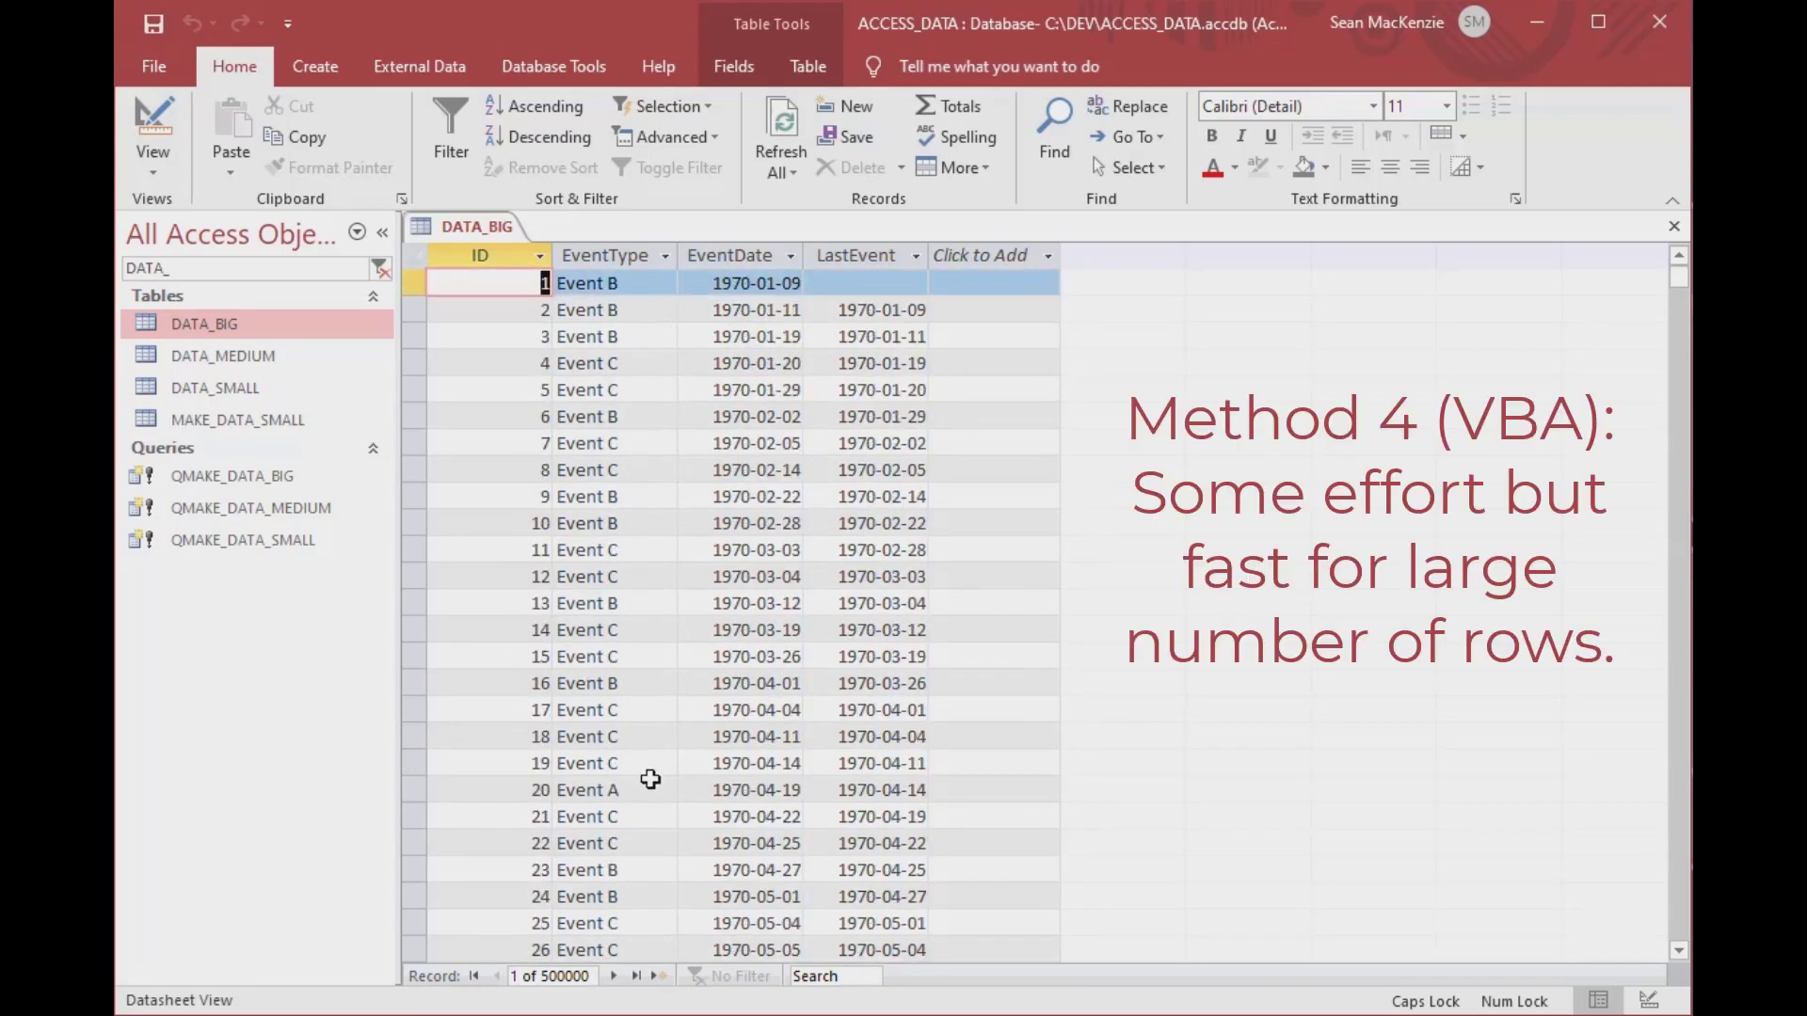
pyautogui.click(1675, 230)
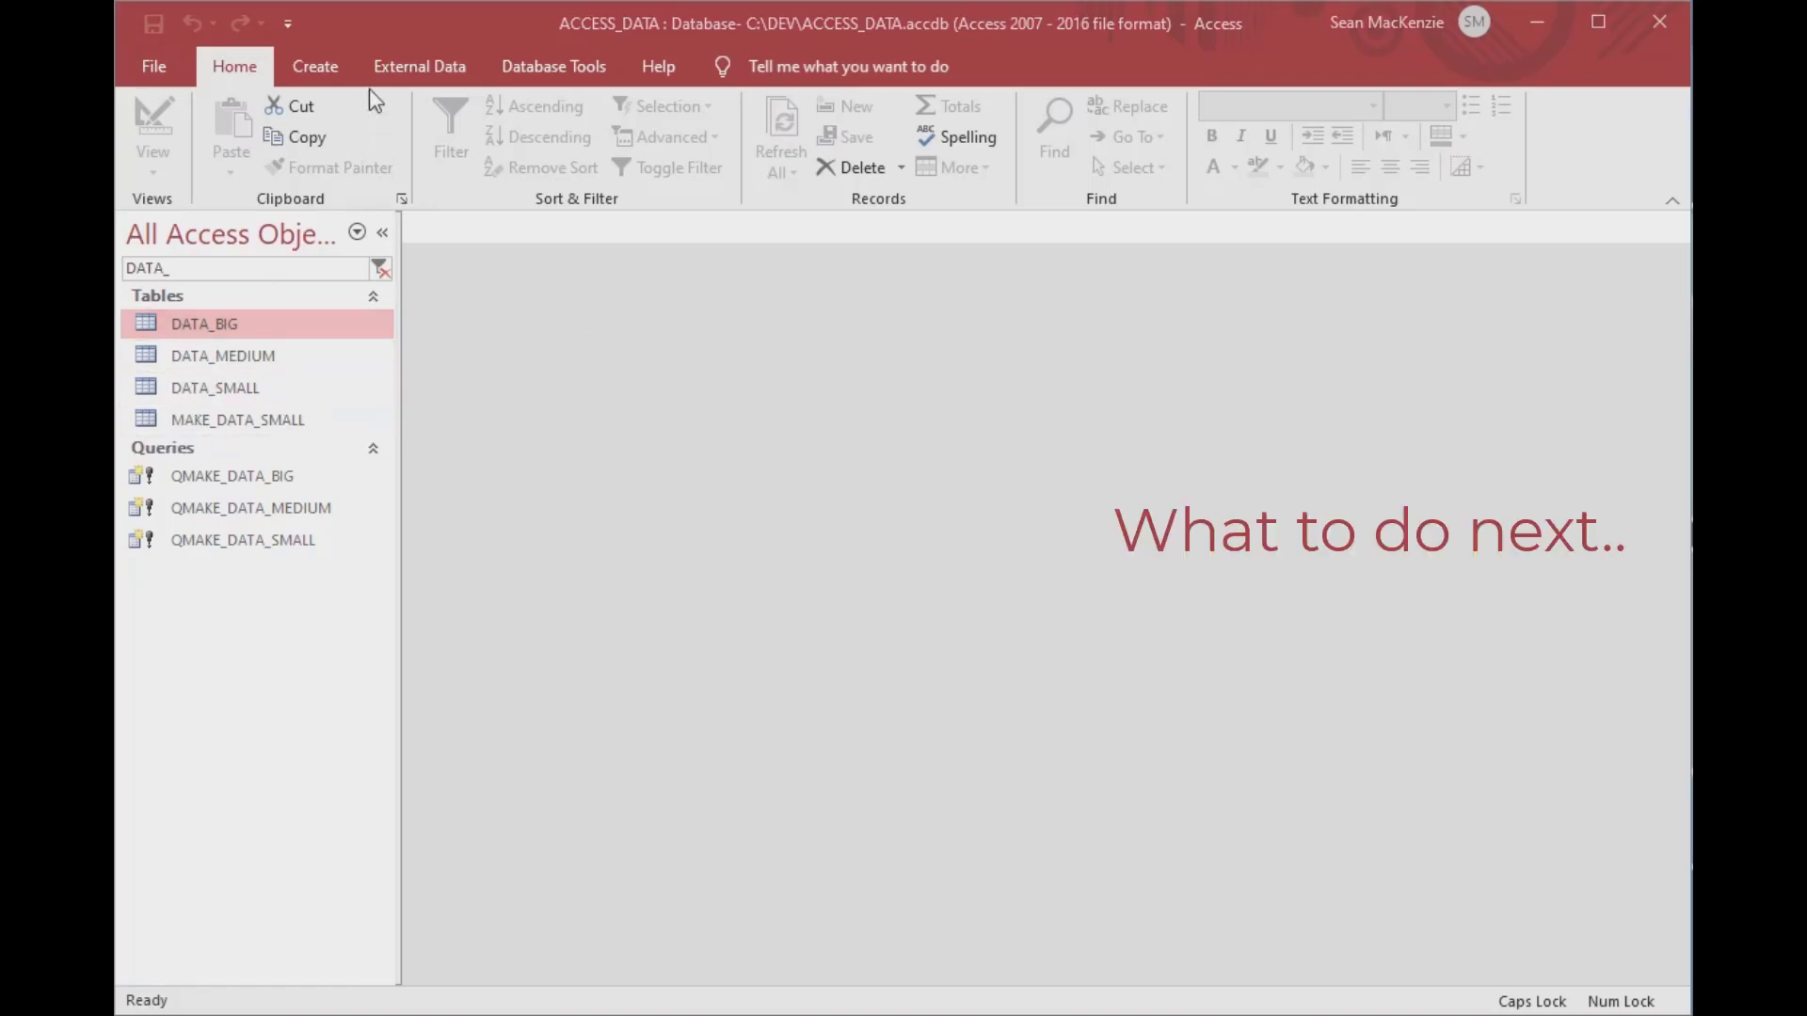
# - Create a new query in Design view and add the DATA_MEDIUM table to it
pyautogui.click(314, 71)
pyautogui.click(530, 150)
pyautogui.doubleClick(174, 362)
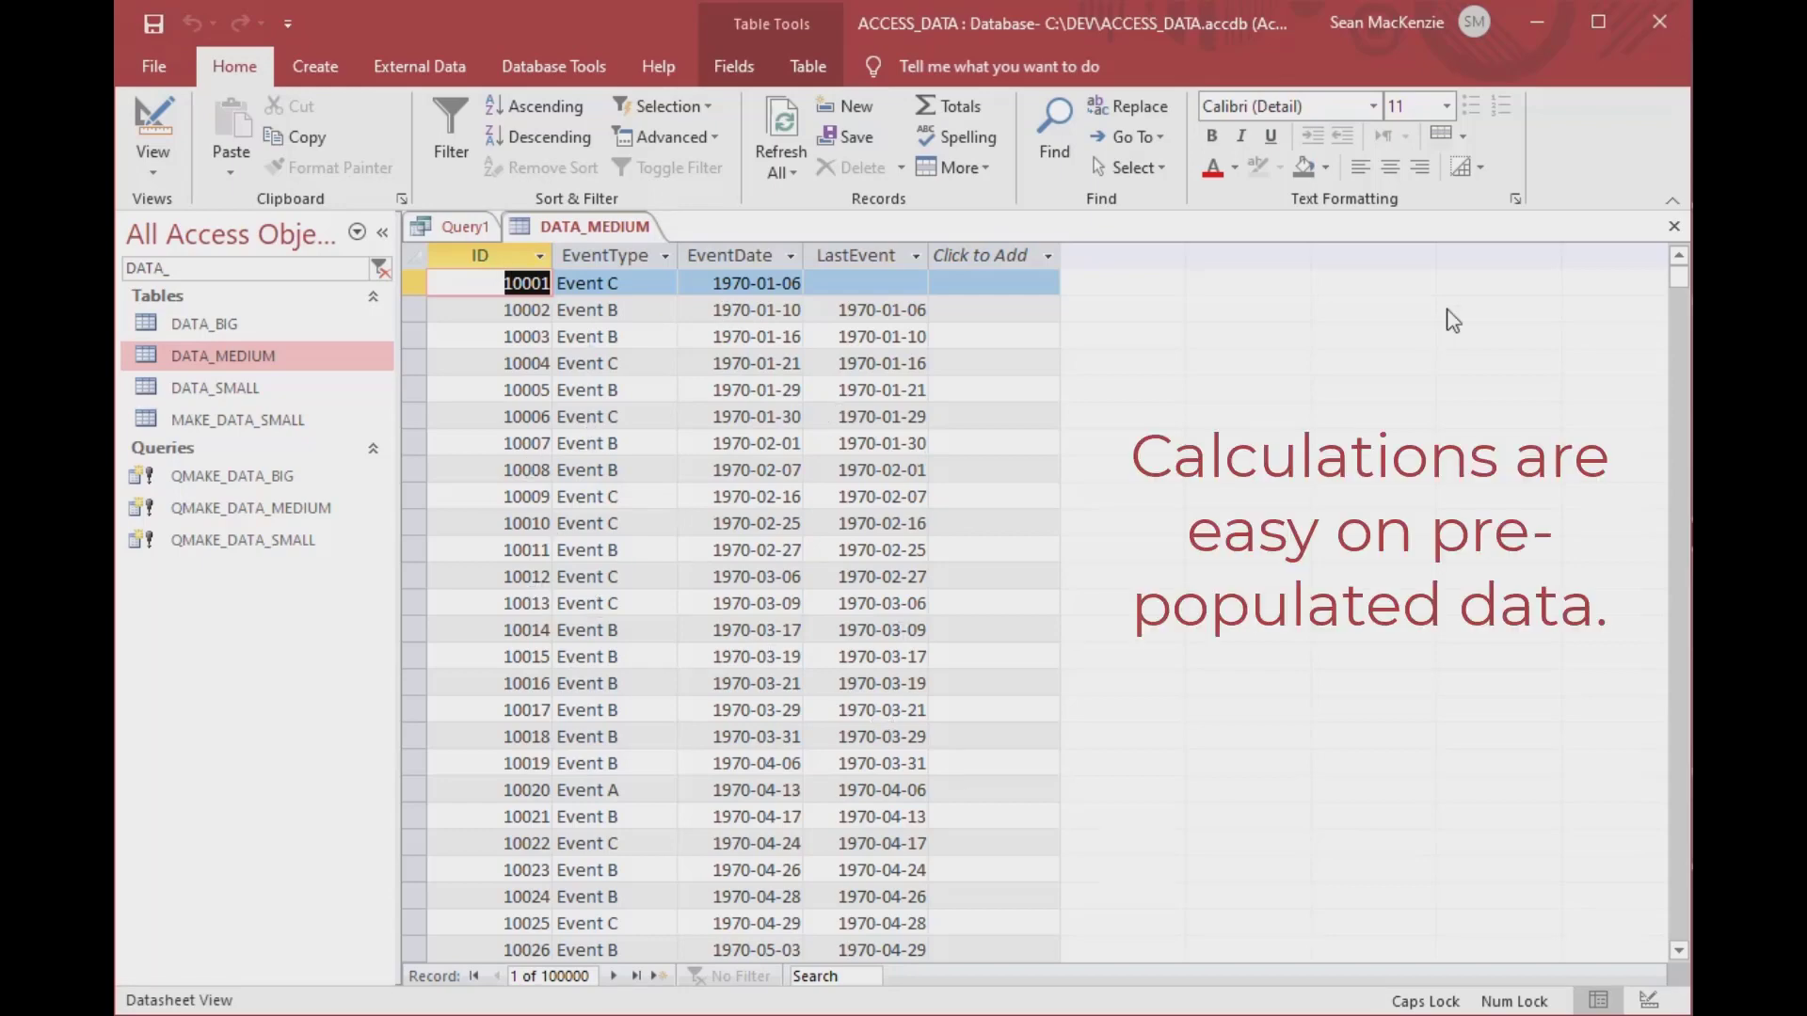
pyautogui.click(1673, 227)
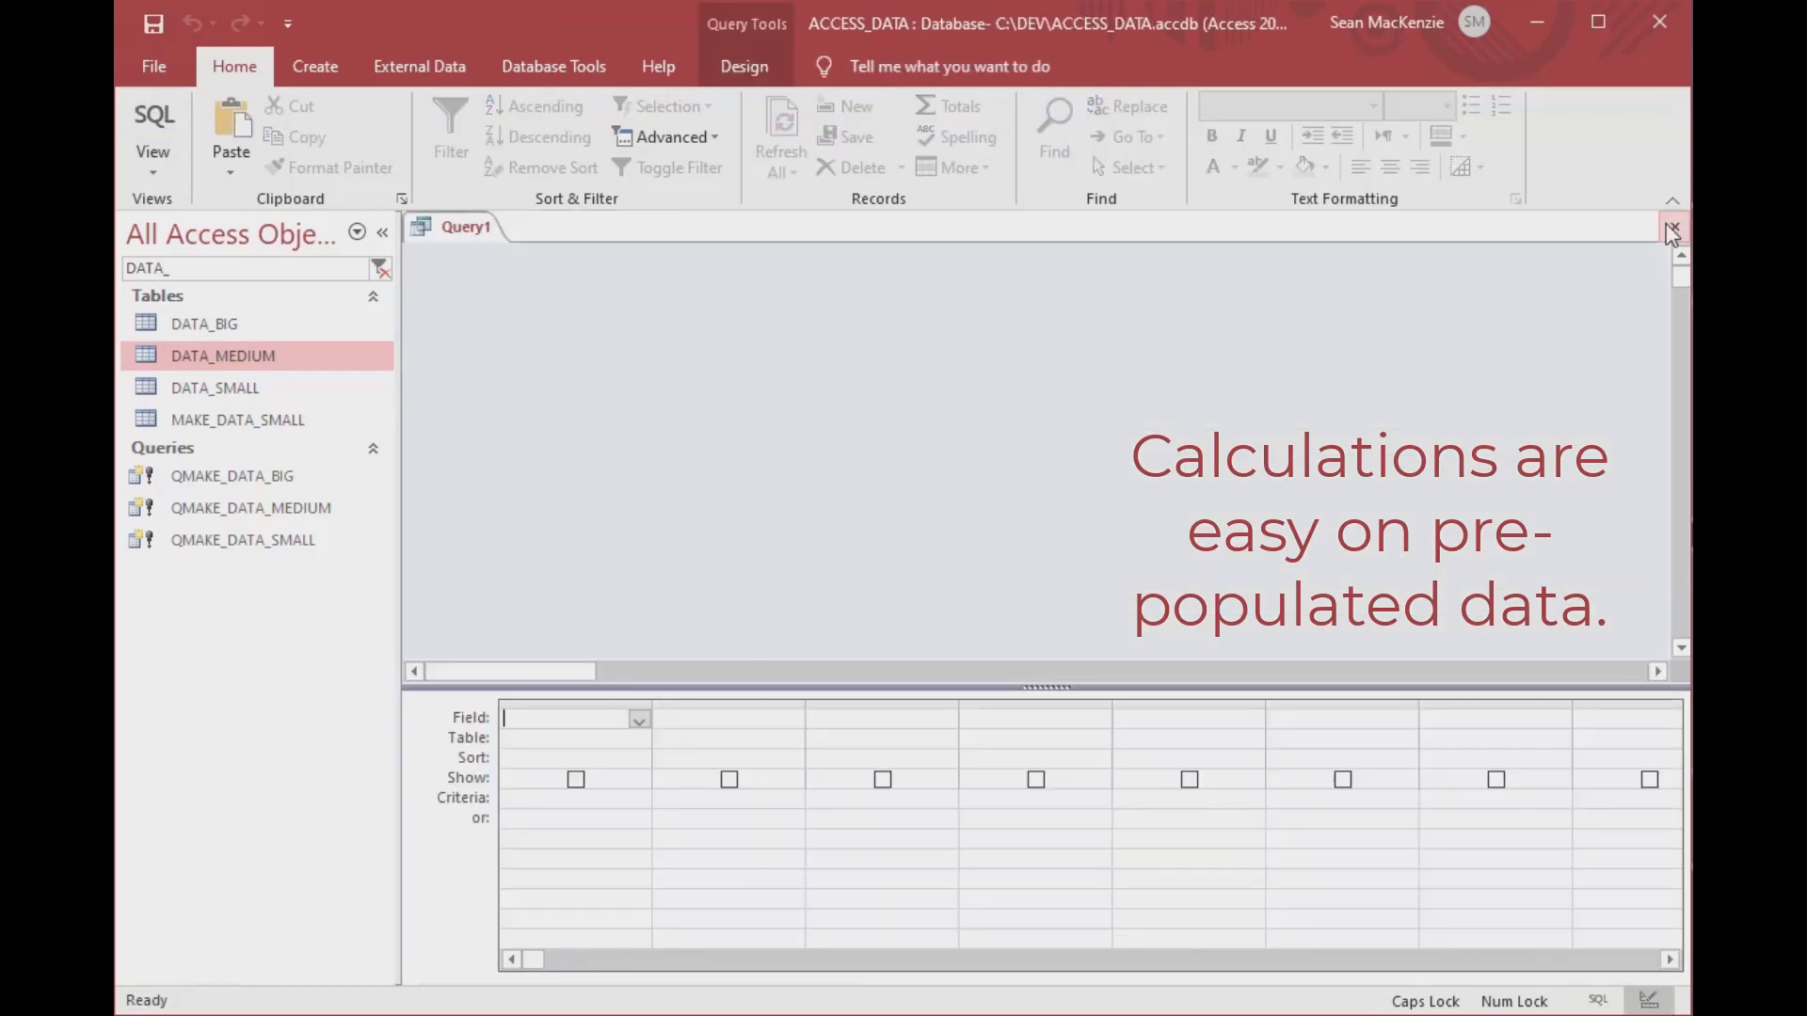
pyautogui.moveTo(153, 367); pyautogui.dragTo(663, 397)
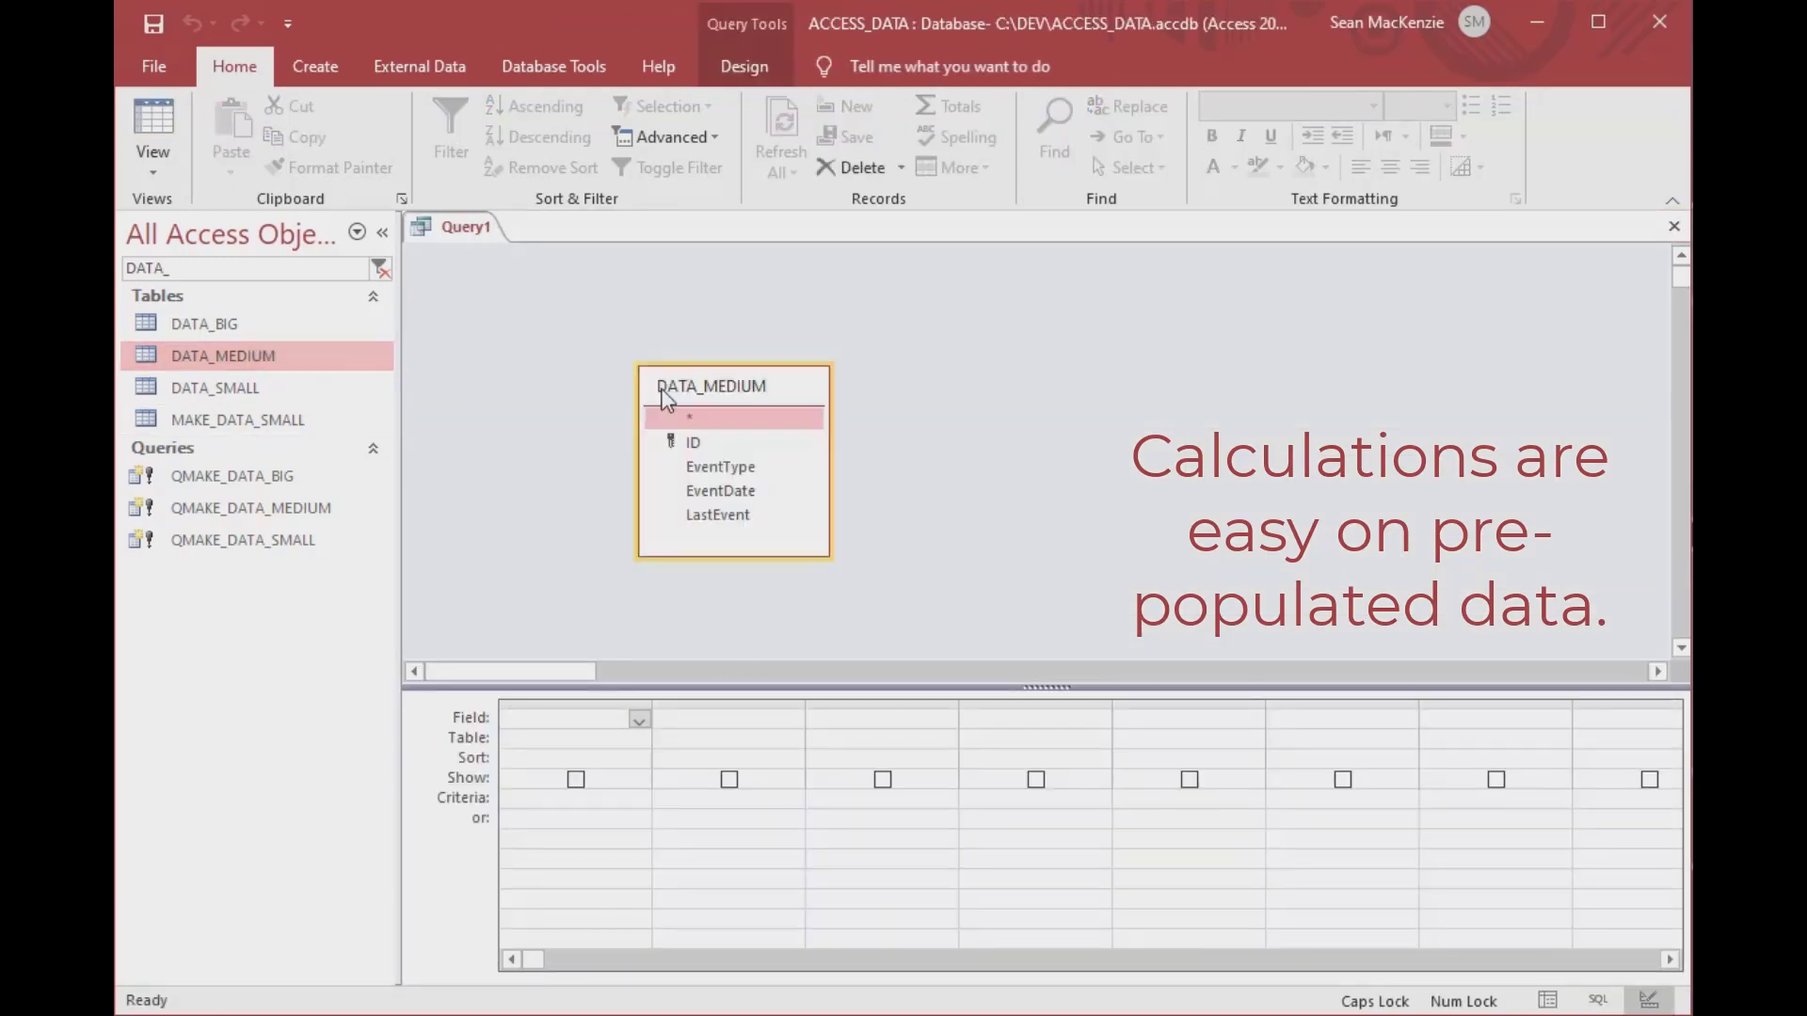
# - Add the EventType, EventDate and LastEvent fields of DATA_MEDIUM to the query grid
pyautogui.click(710, 467)
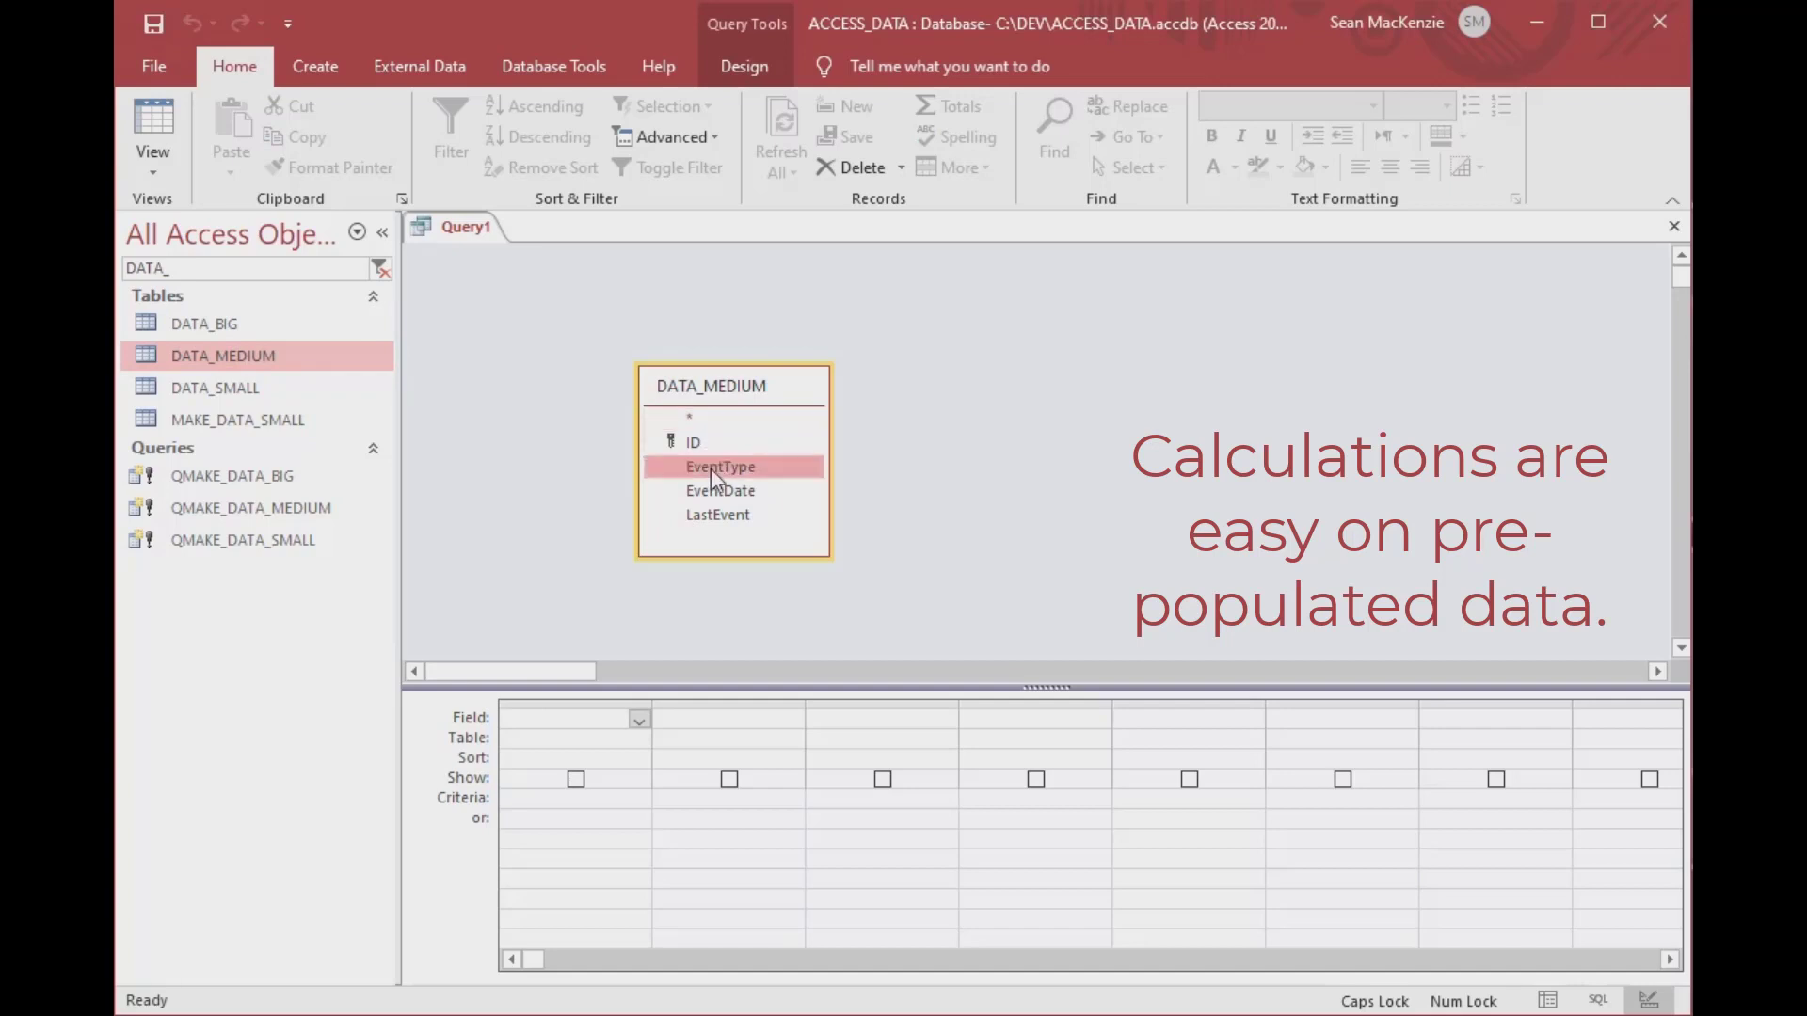
pyautogui.doubleClick(710, 468)
pyautogui.doubleClick(743, 492)
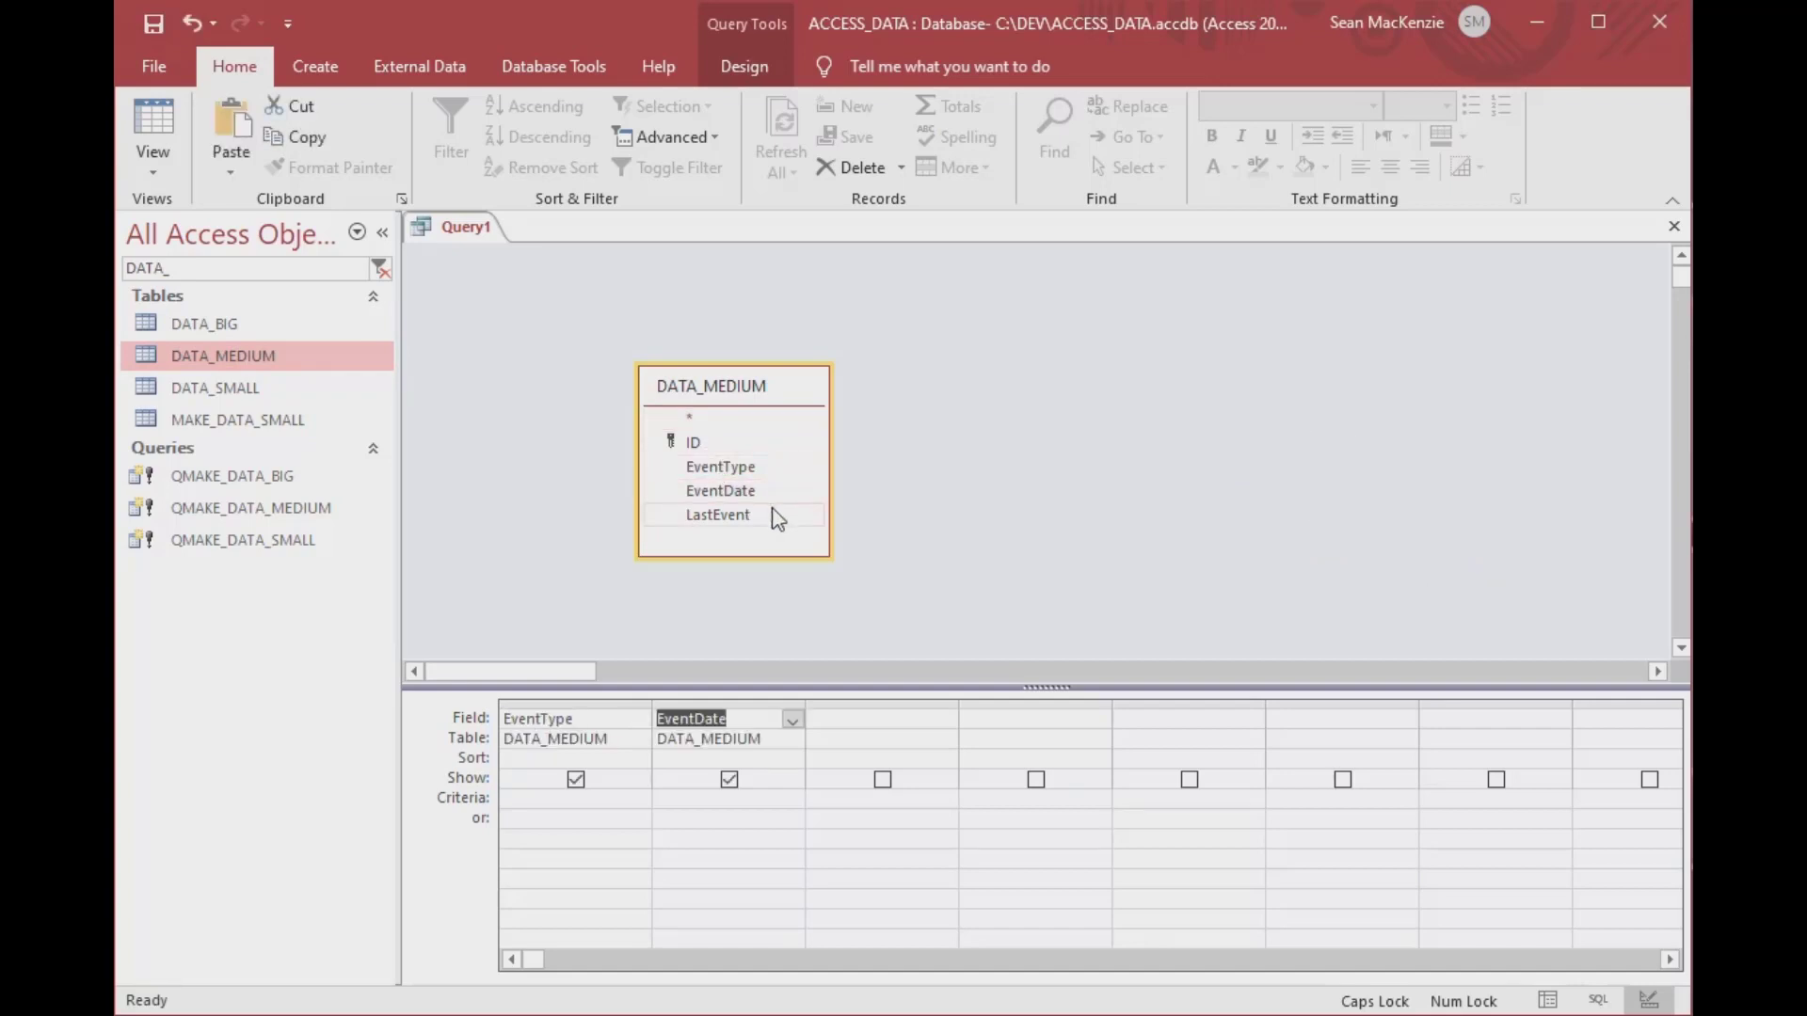
pyautogui.doubleClick(744, 516)
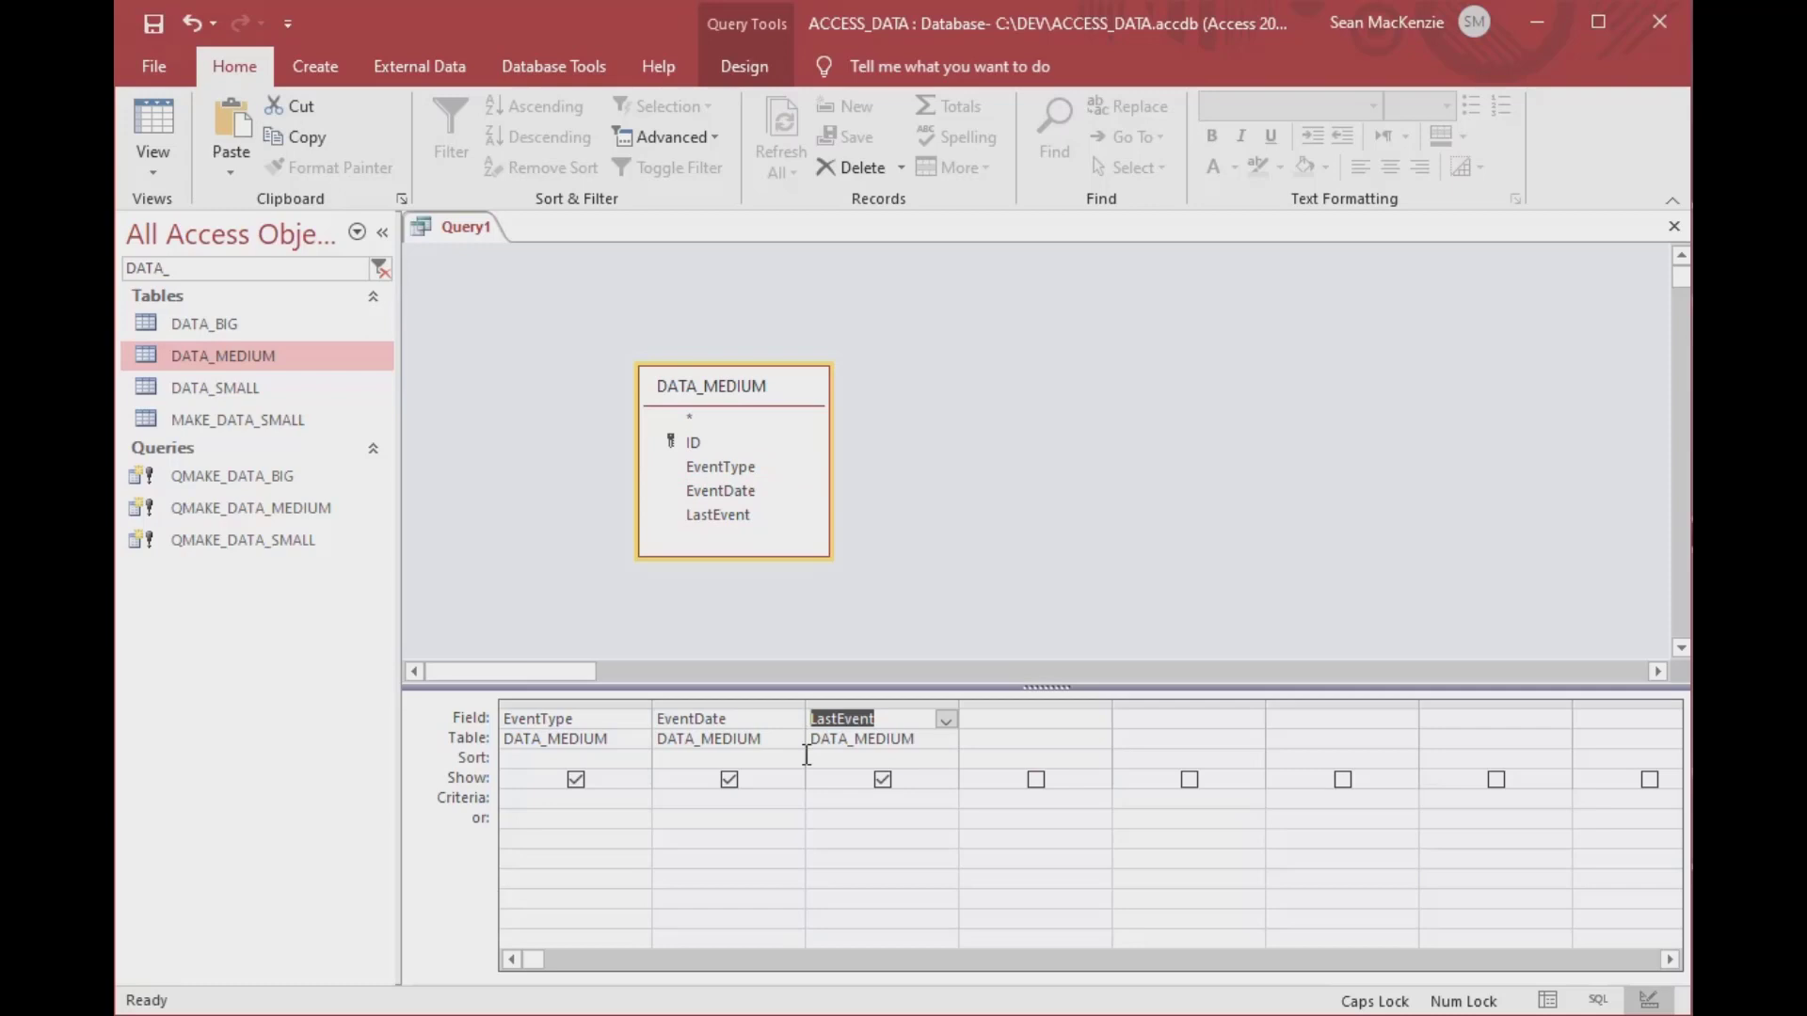
# - Add the calculated field Days: DateDiff("d",[LastEvent],[EventDate]) in the next empty query column
pyautogui.click(1002, 723)
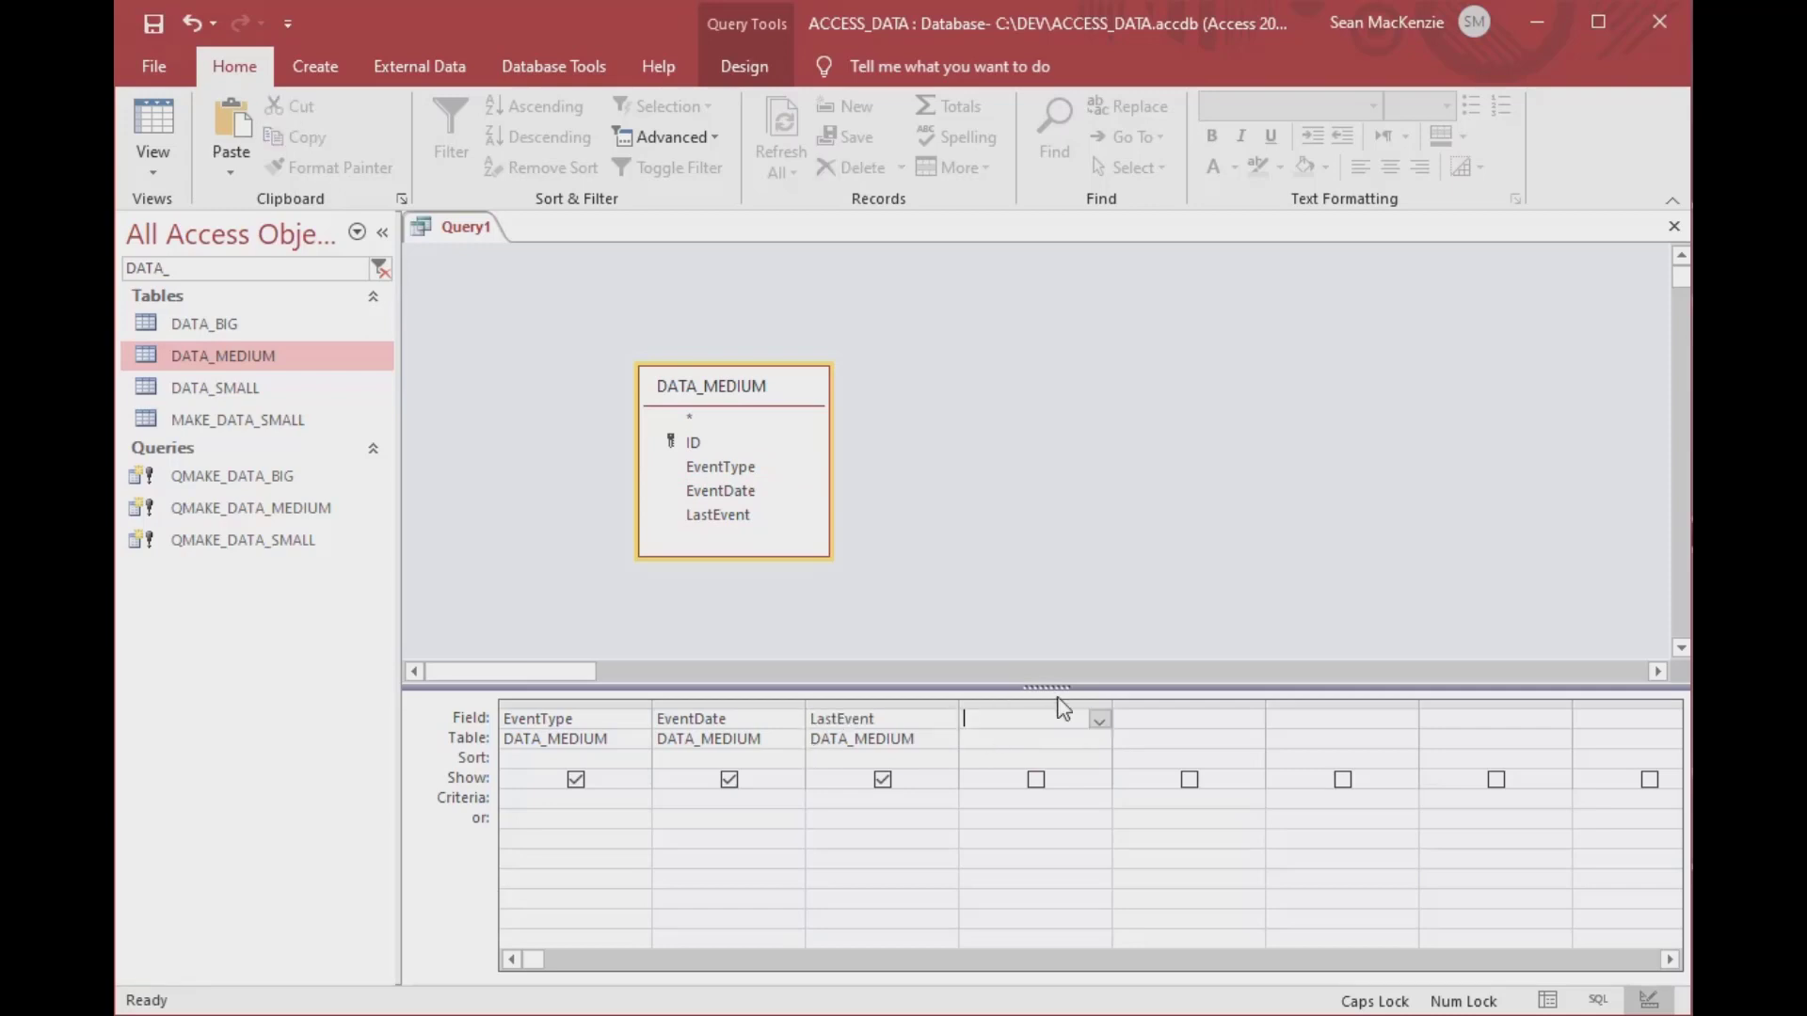
pyautogui.write('D')
pyautogui.press('BackSpace')
pyautogui.press('capslock')
pyautogui.press('BackSpace')
pyautogui.write('days')
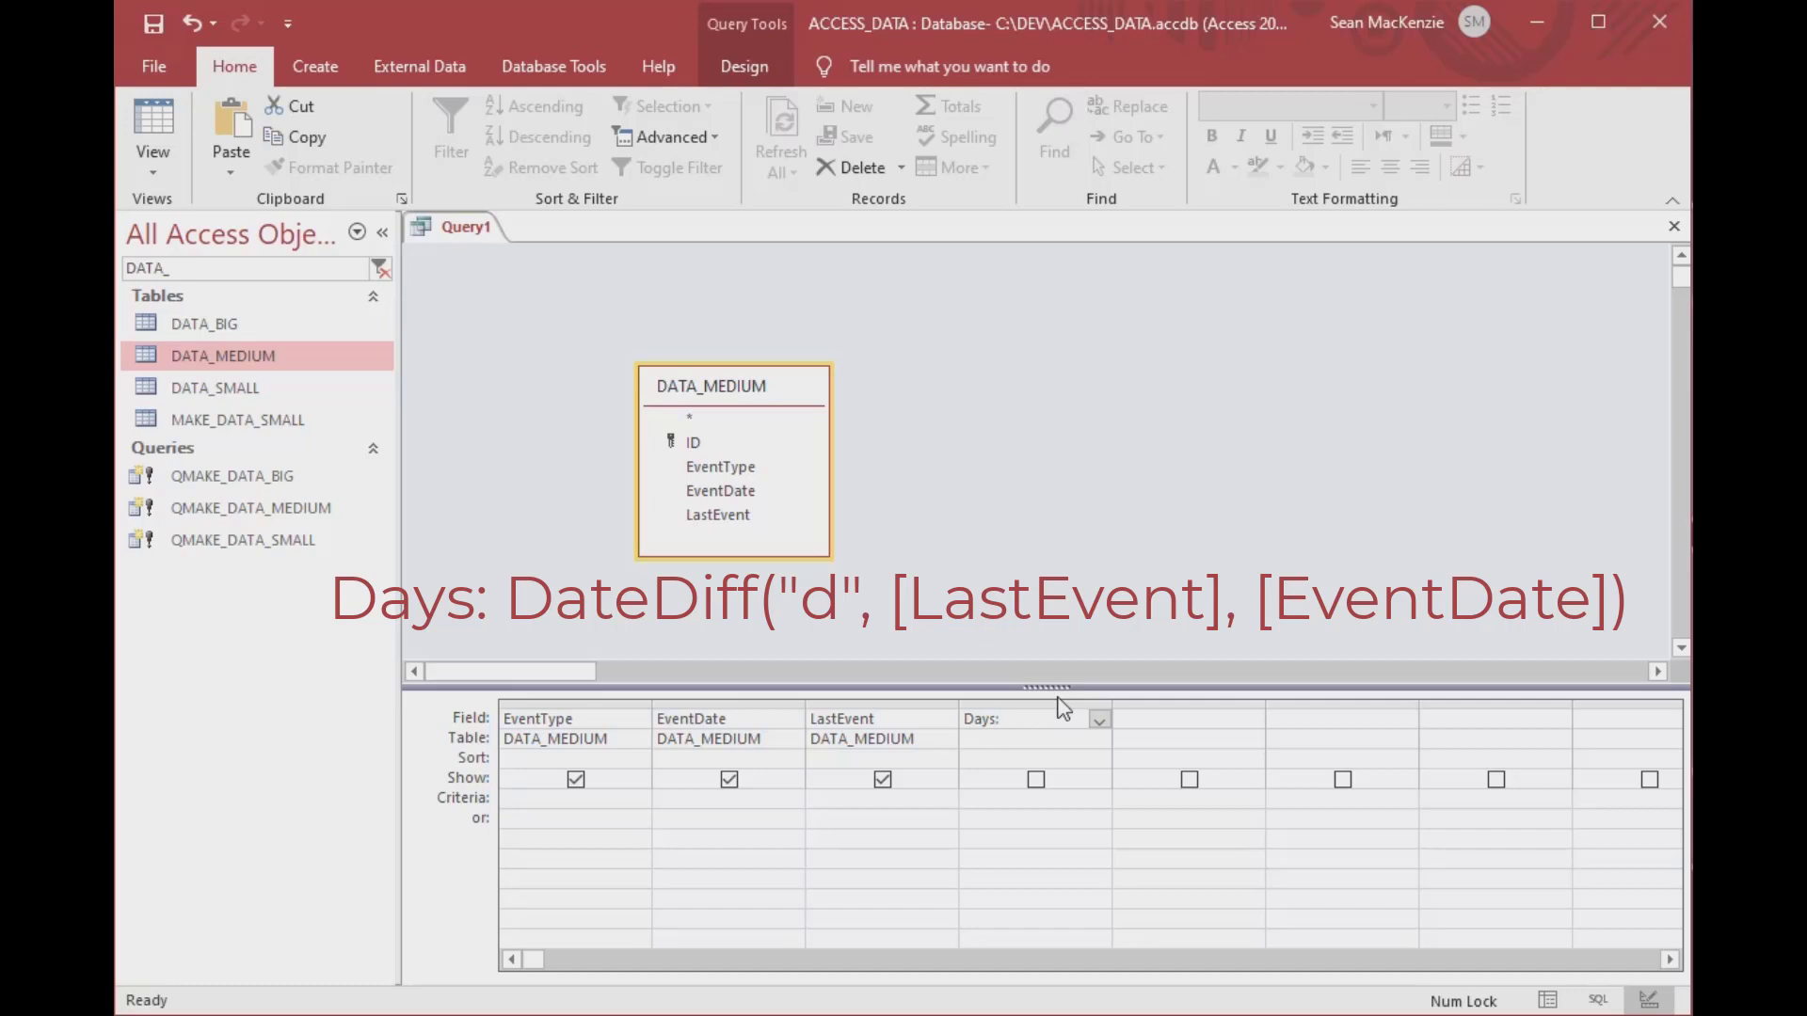
pyautogui.write(': DateDiff')
pyautogui.write('("d",')
pyautogui.write('[Last')
pyautogui.write('Event')
pyautogui.write('], [EventDa')
pyautogui.press('Tab')
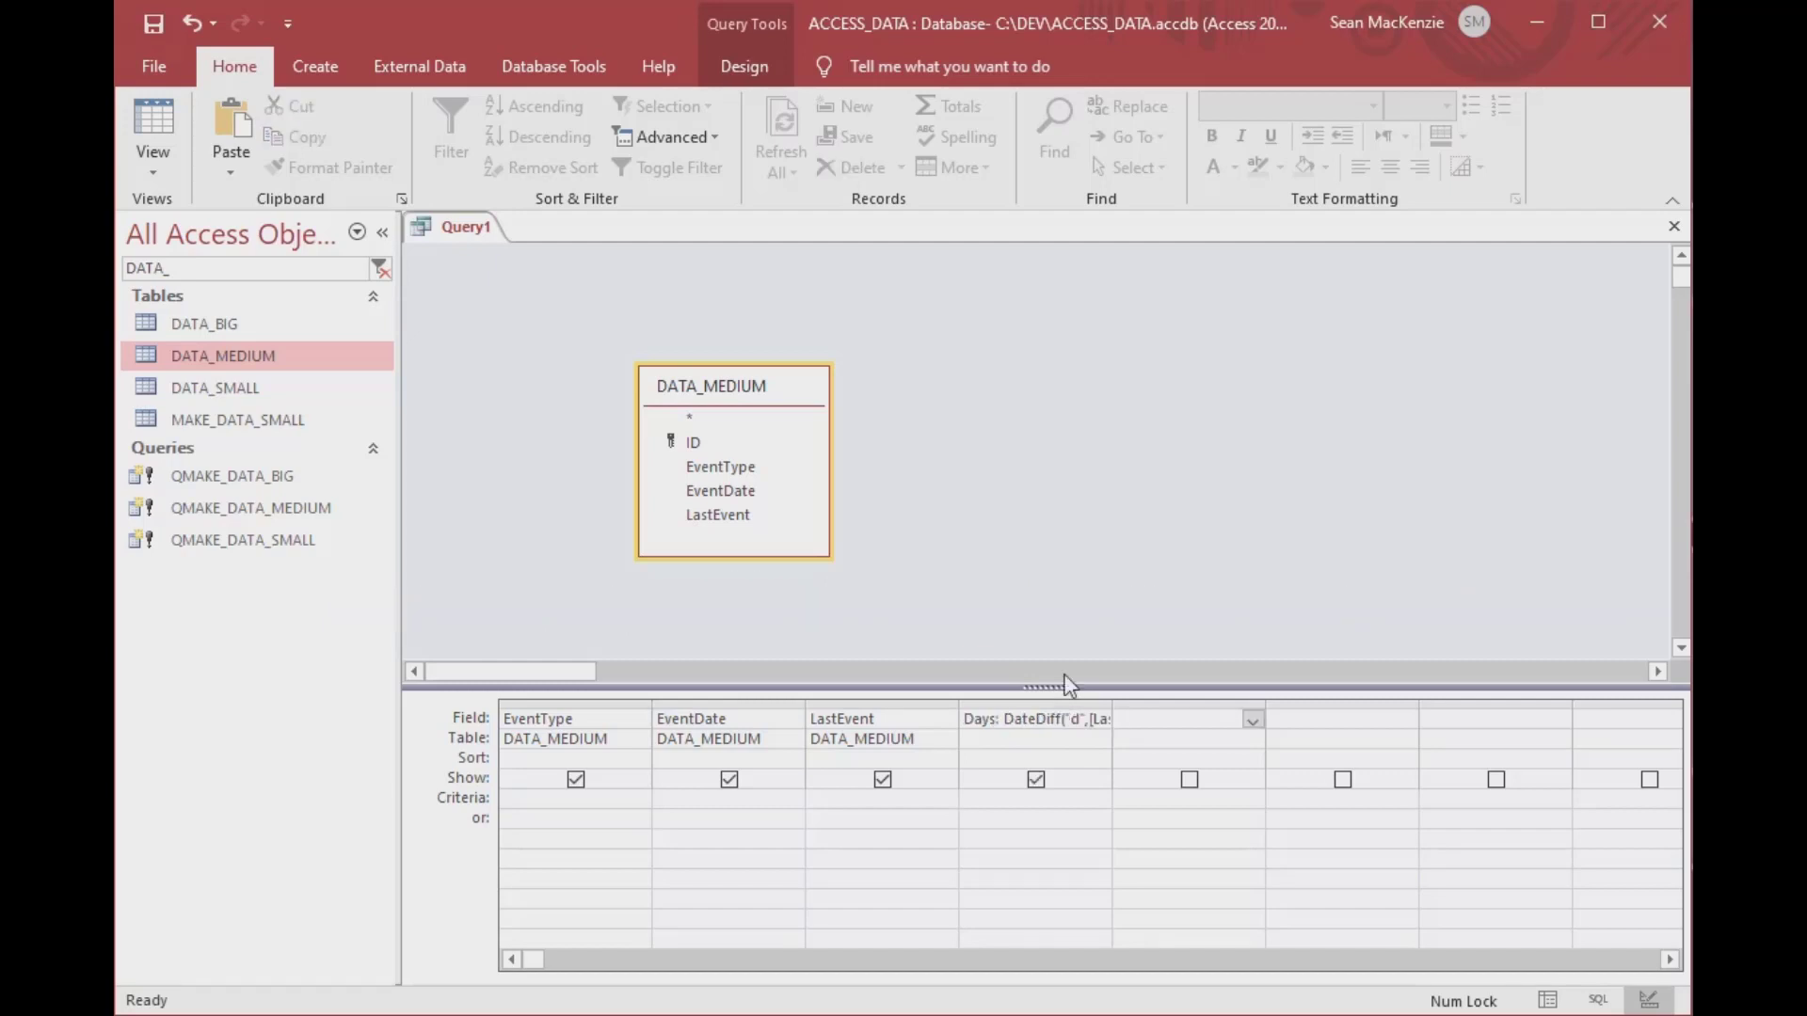
# - Show the query in Datasheet view and check several Days values against their event dates
pyautogui.click(153, 124)
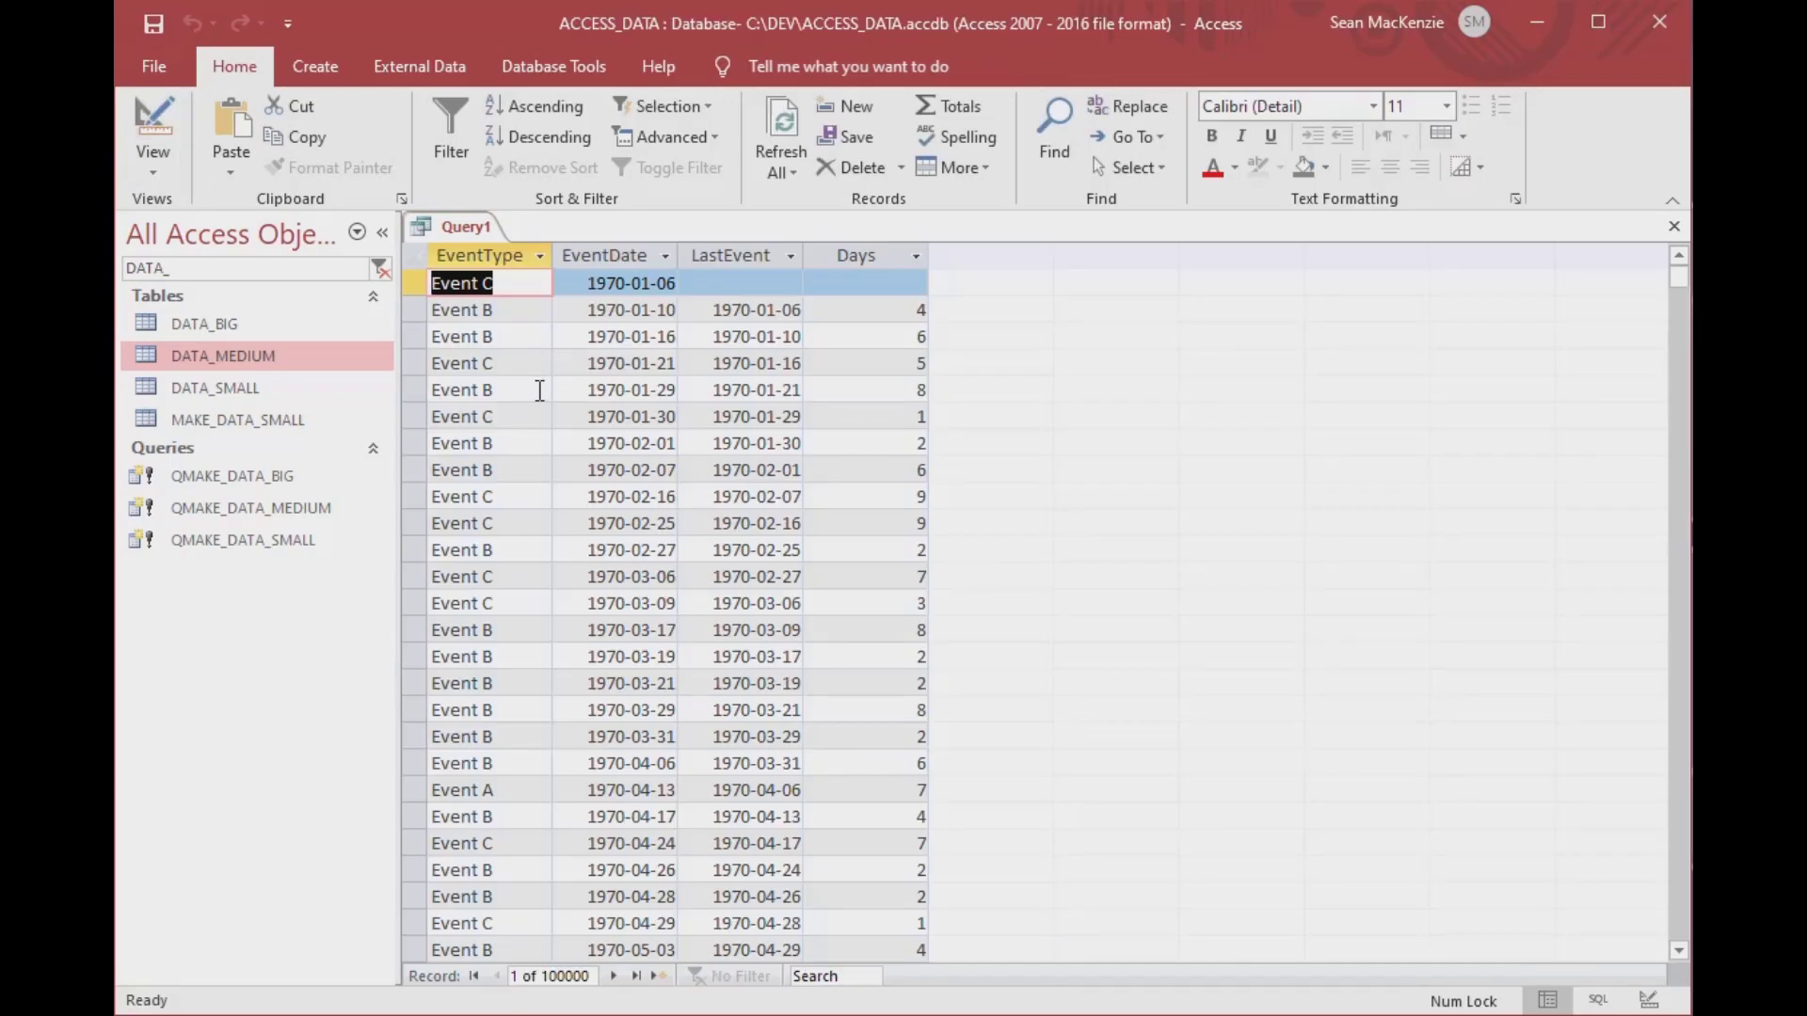
pyautogui.scroll(-20, 774, 458)
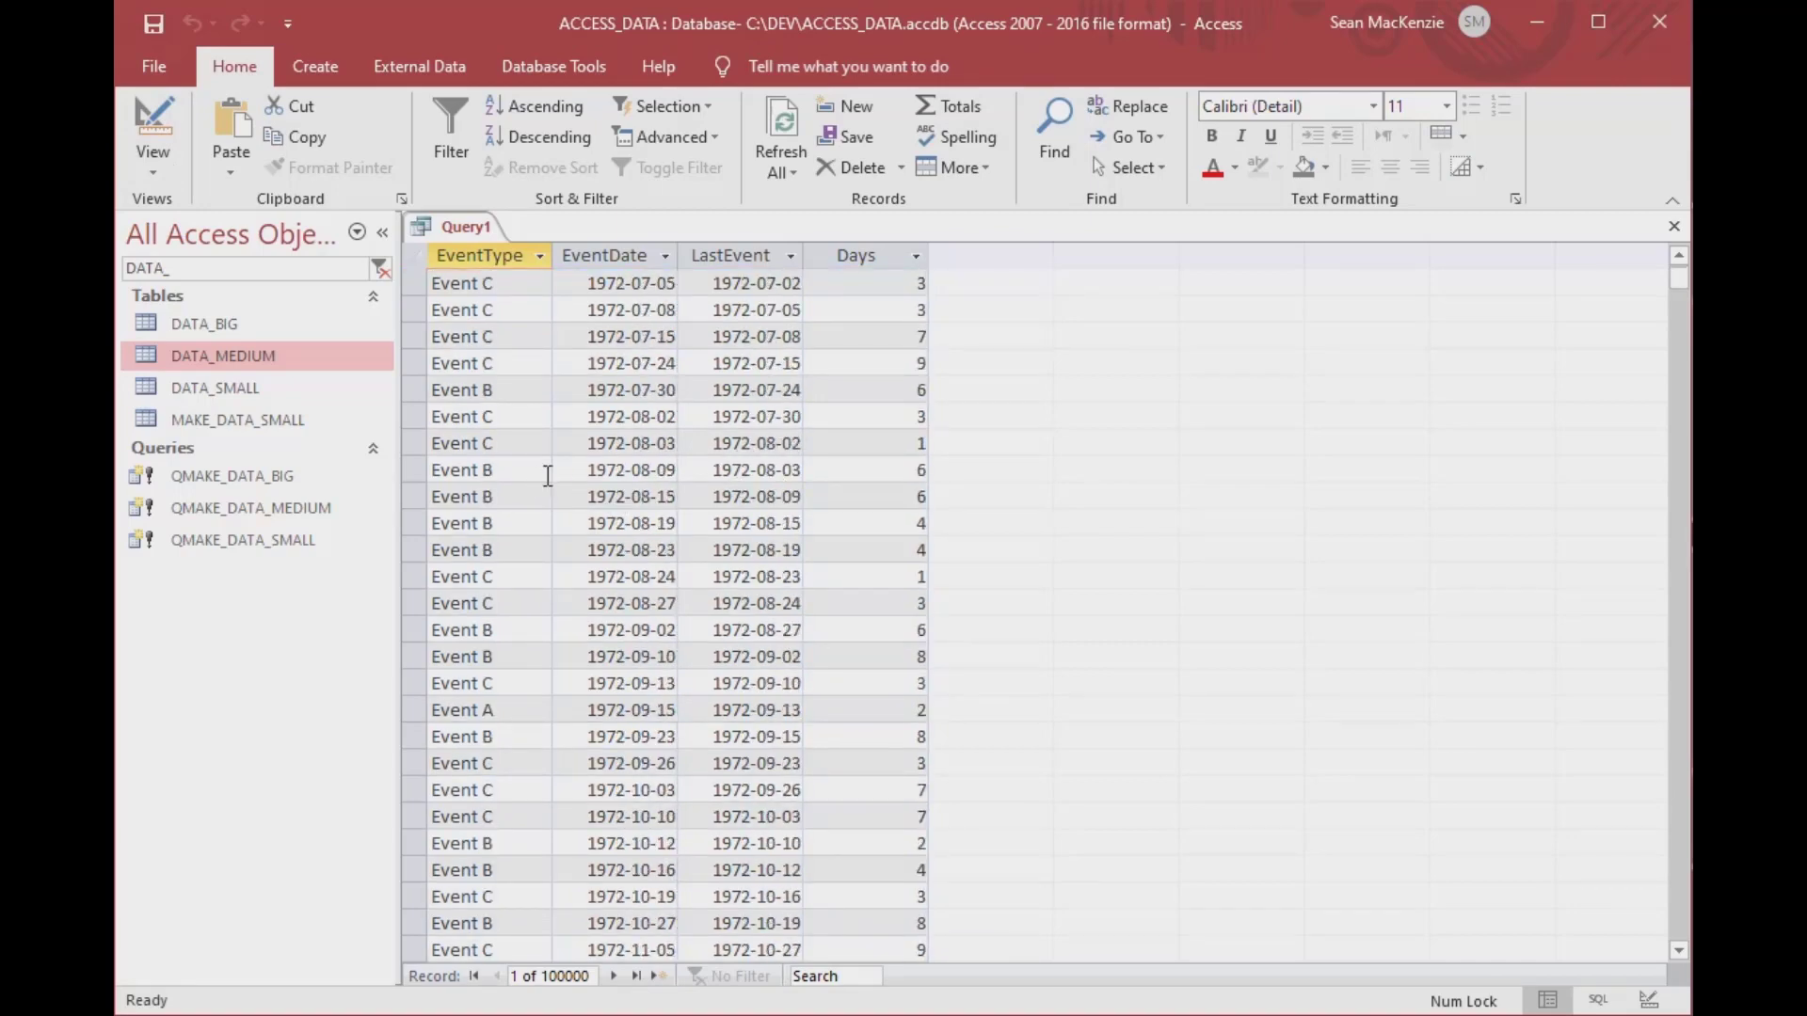
pyautogui.doubleClick(921, 416)
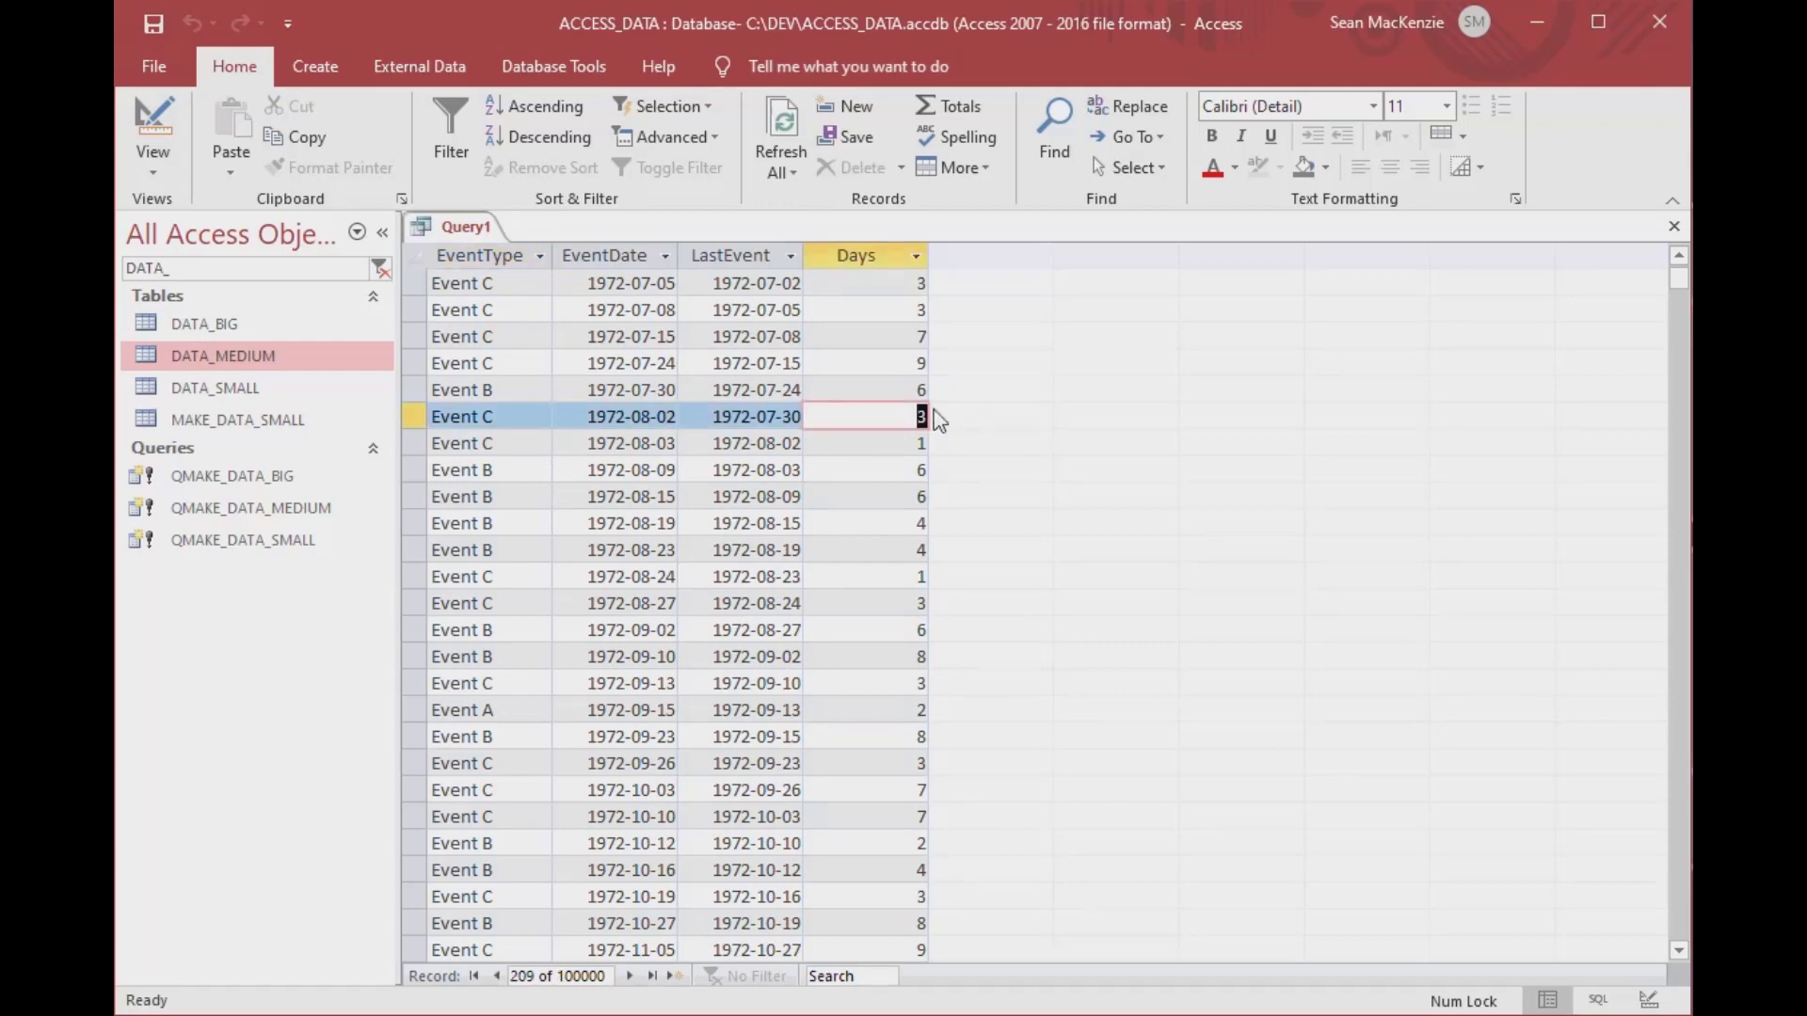
pyautogui.doubleClick(911, 496)
pyautogui.doubleClick(921, 549)
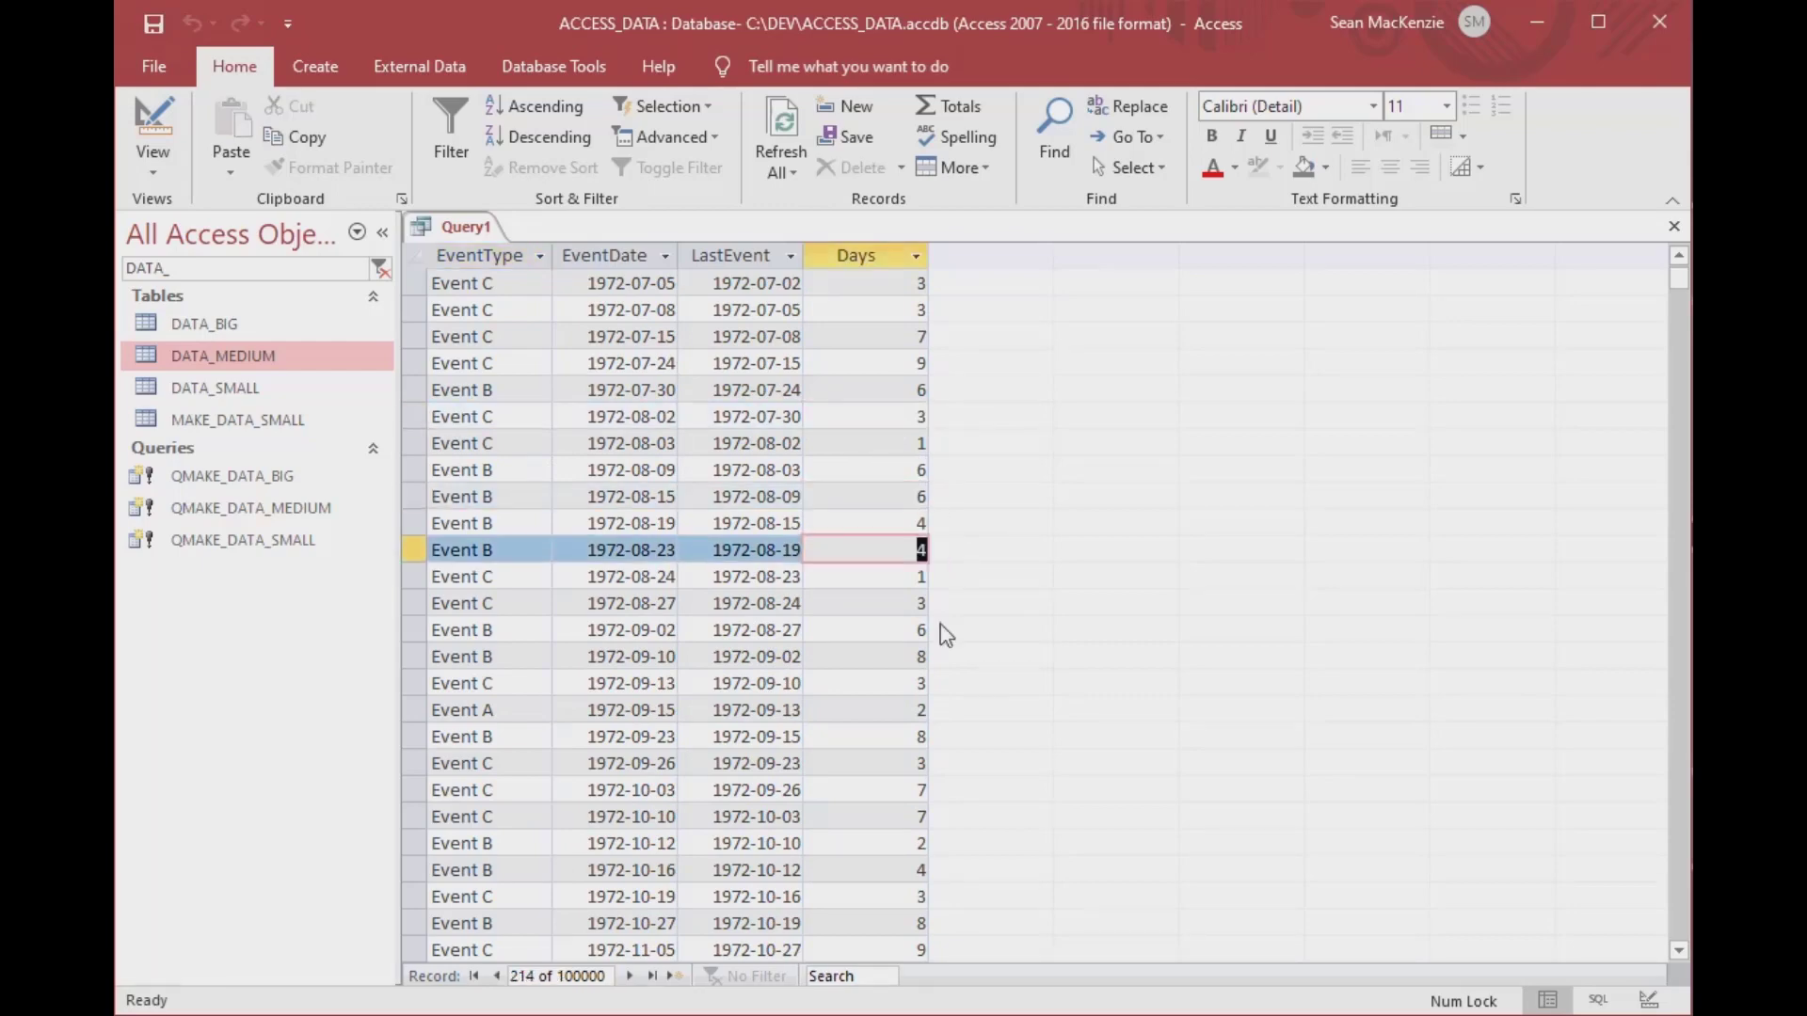
pyautogui.doubleClick(910, 656)
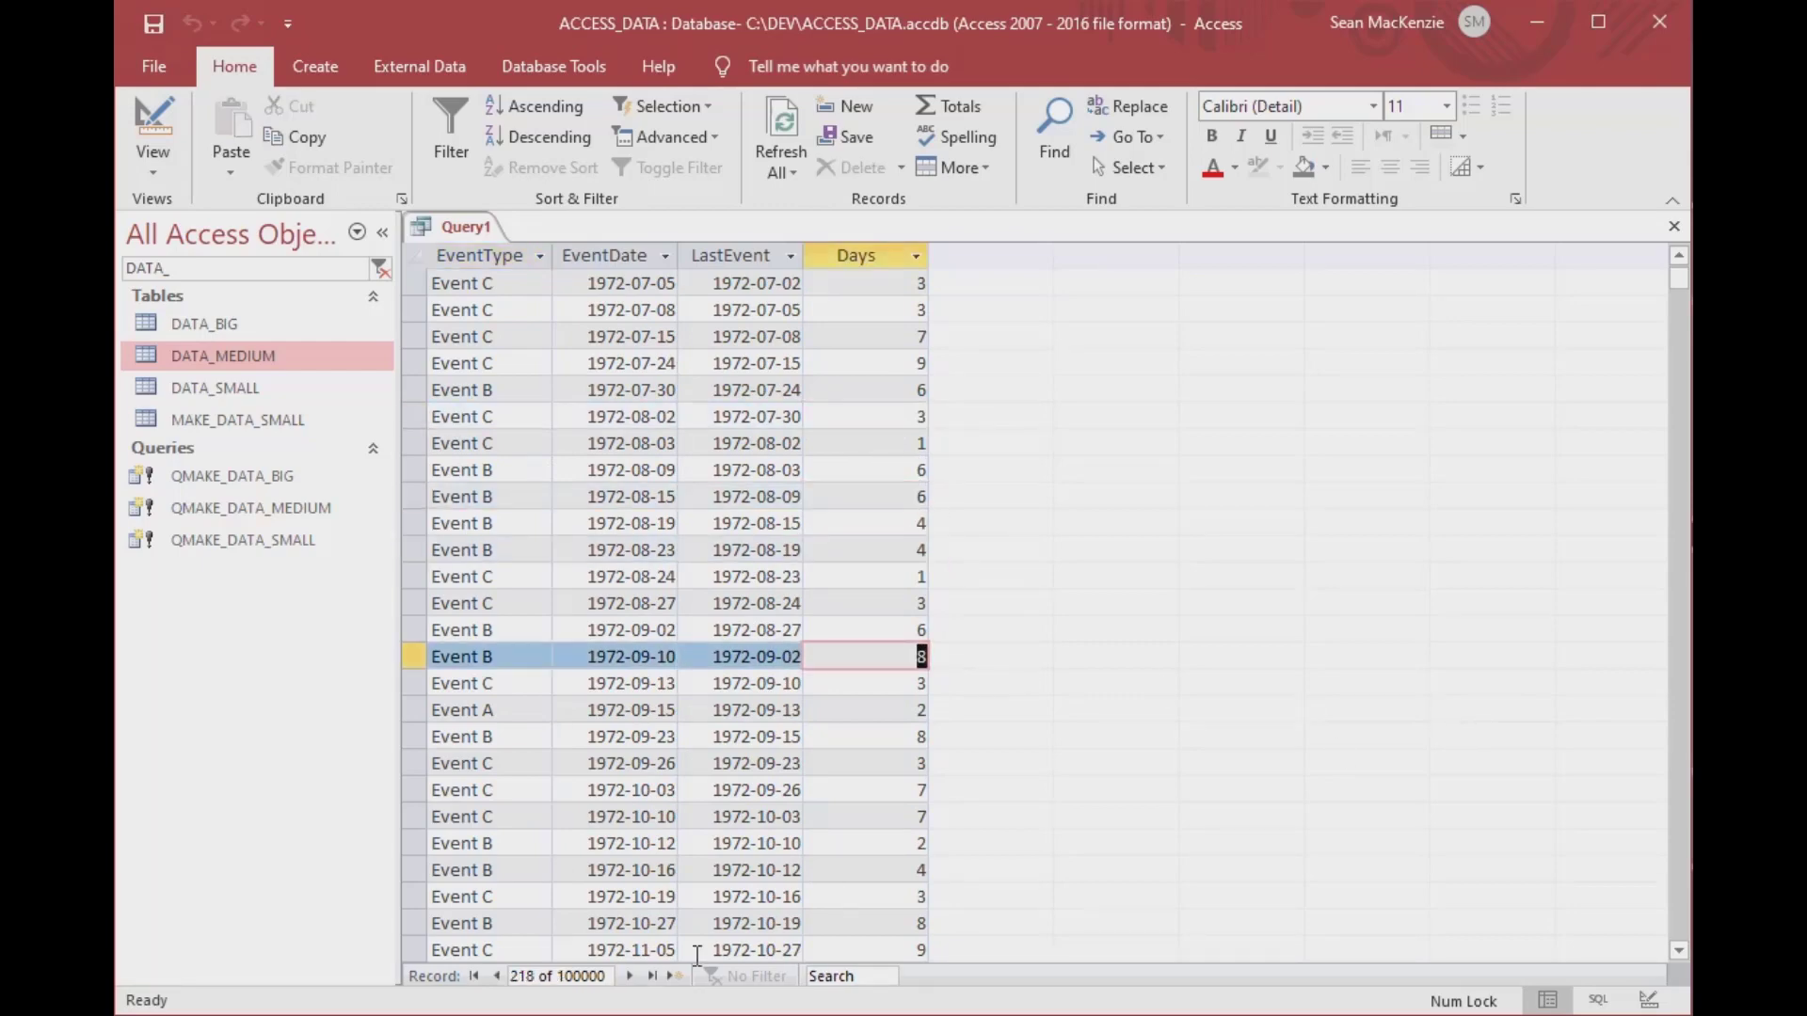
# - Check the Days values near the end of the query results and return to the first record
pyautogui.click(652, 977)
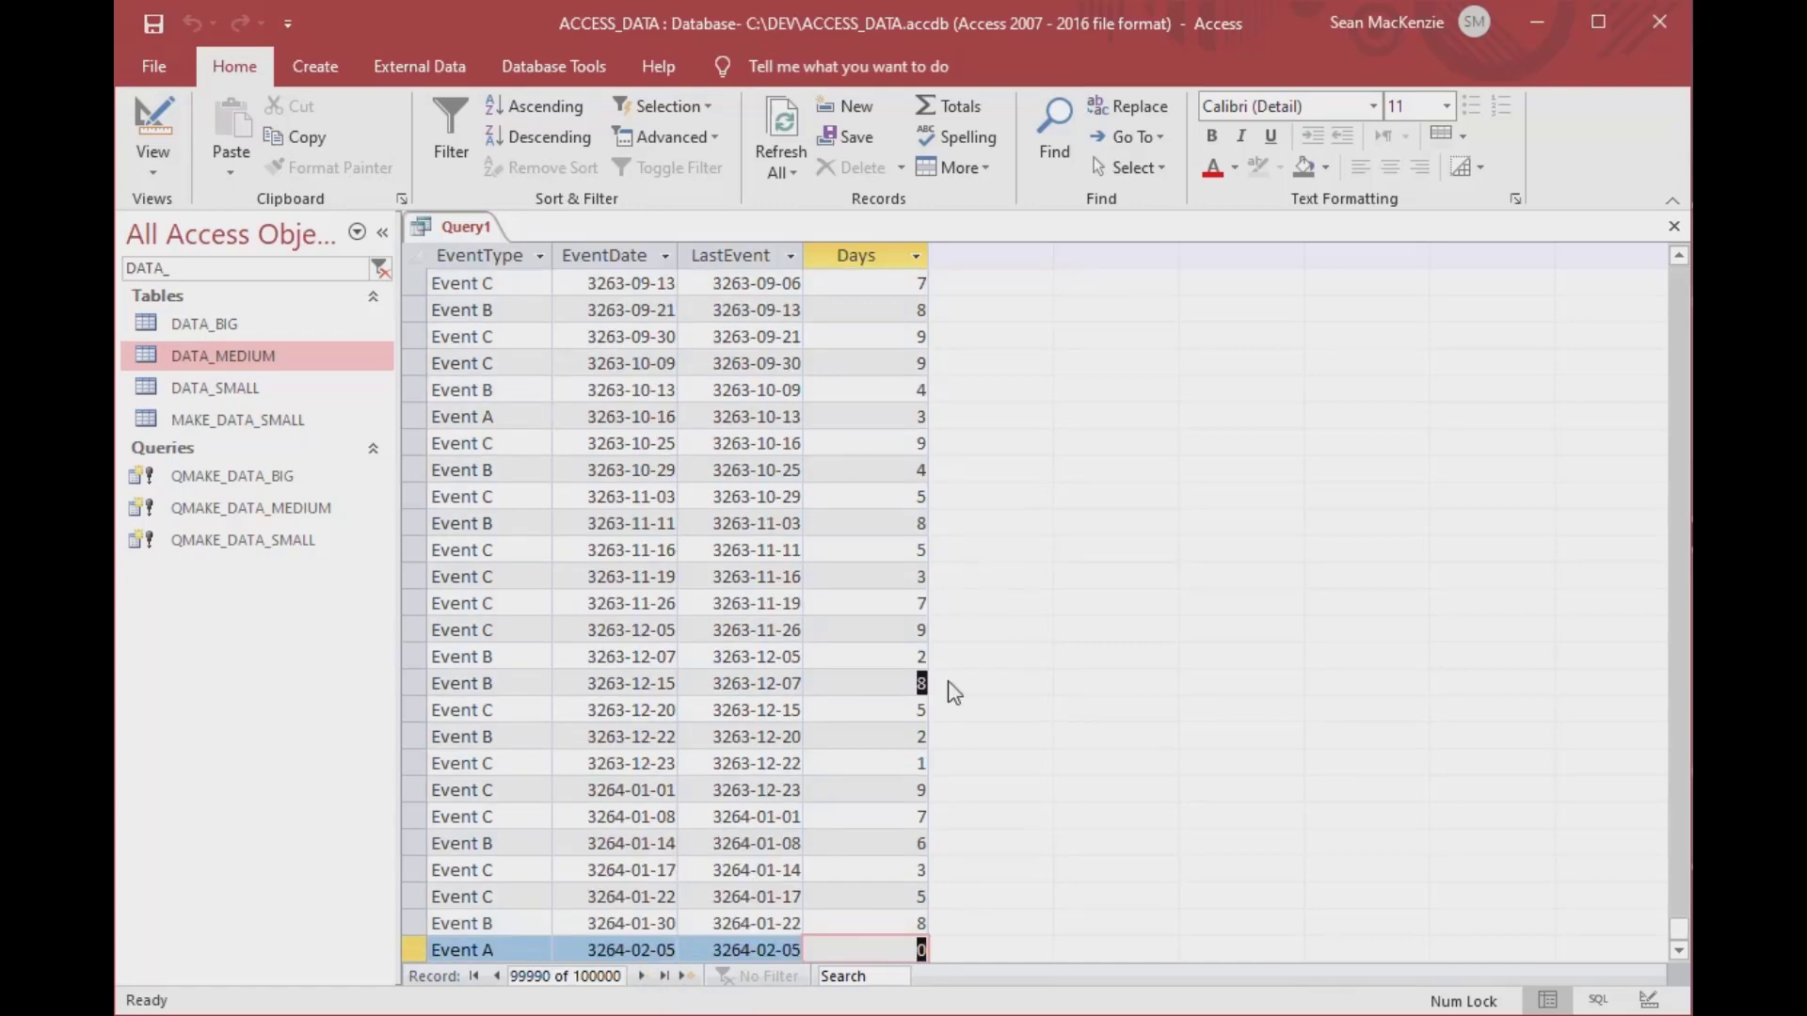
pyautogui.doubleClick(917, 685)
pyautogui.doubleClick(917, 496)
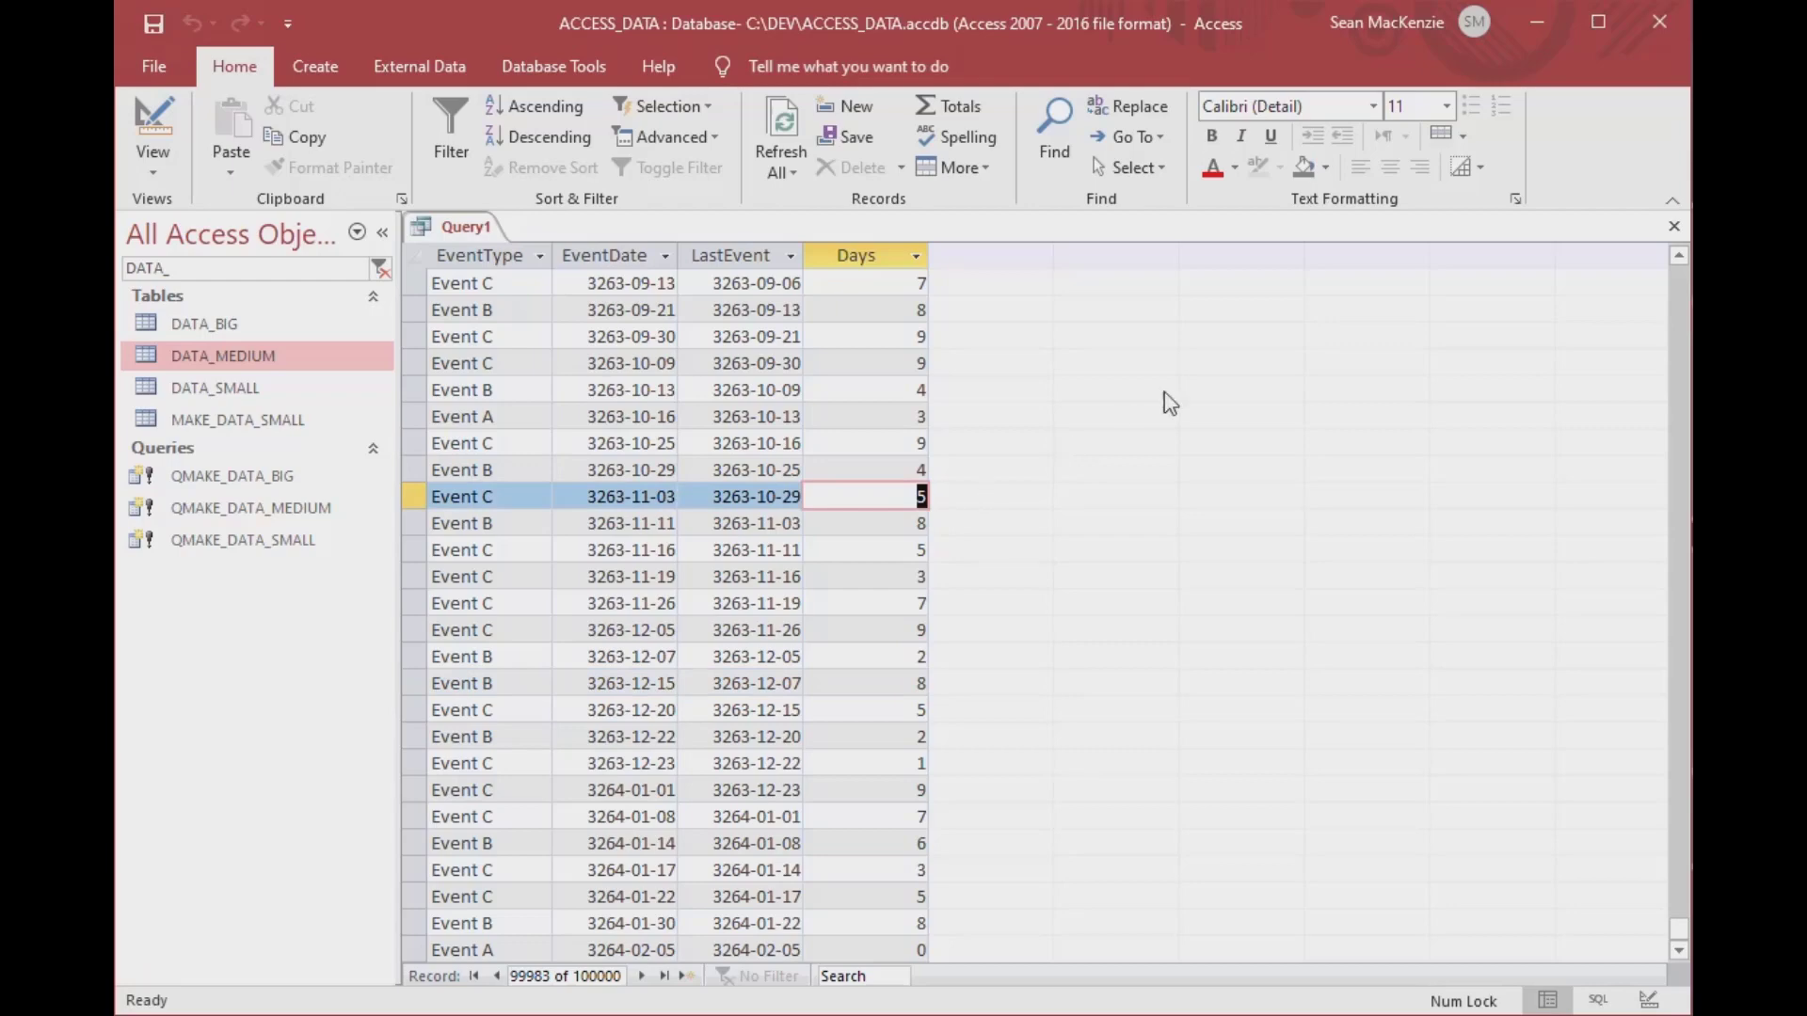
pyautogui.scroll(20, 744, 527)
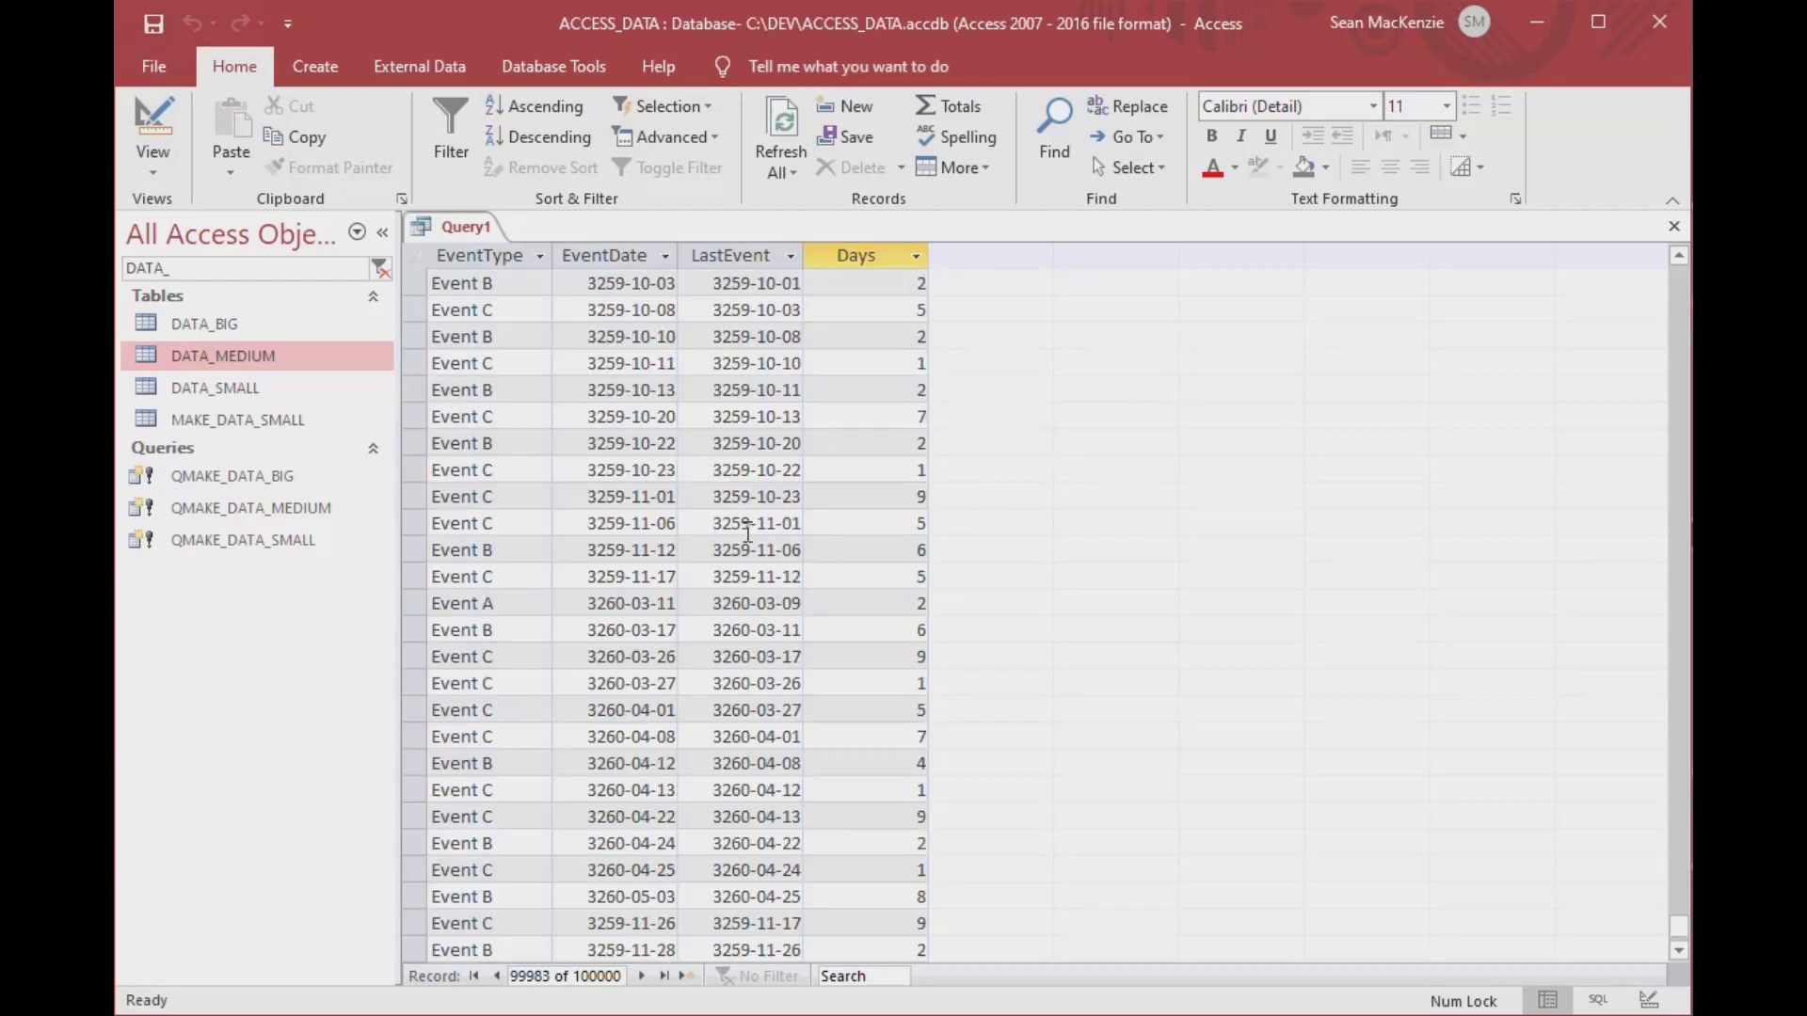
pyautogui.click(475, 976)
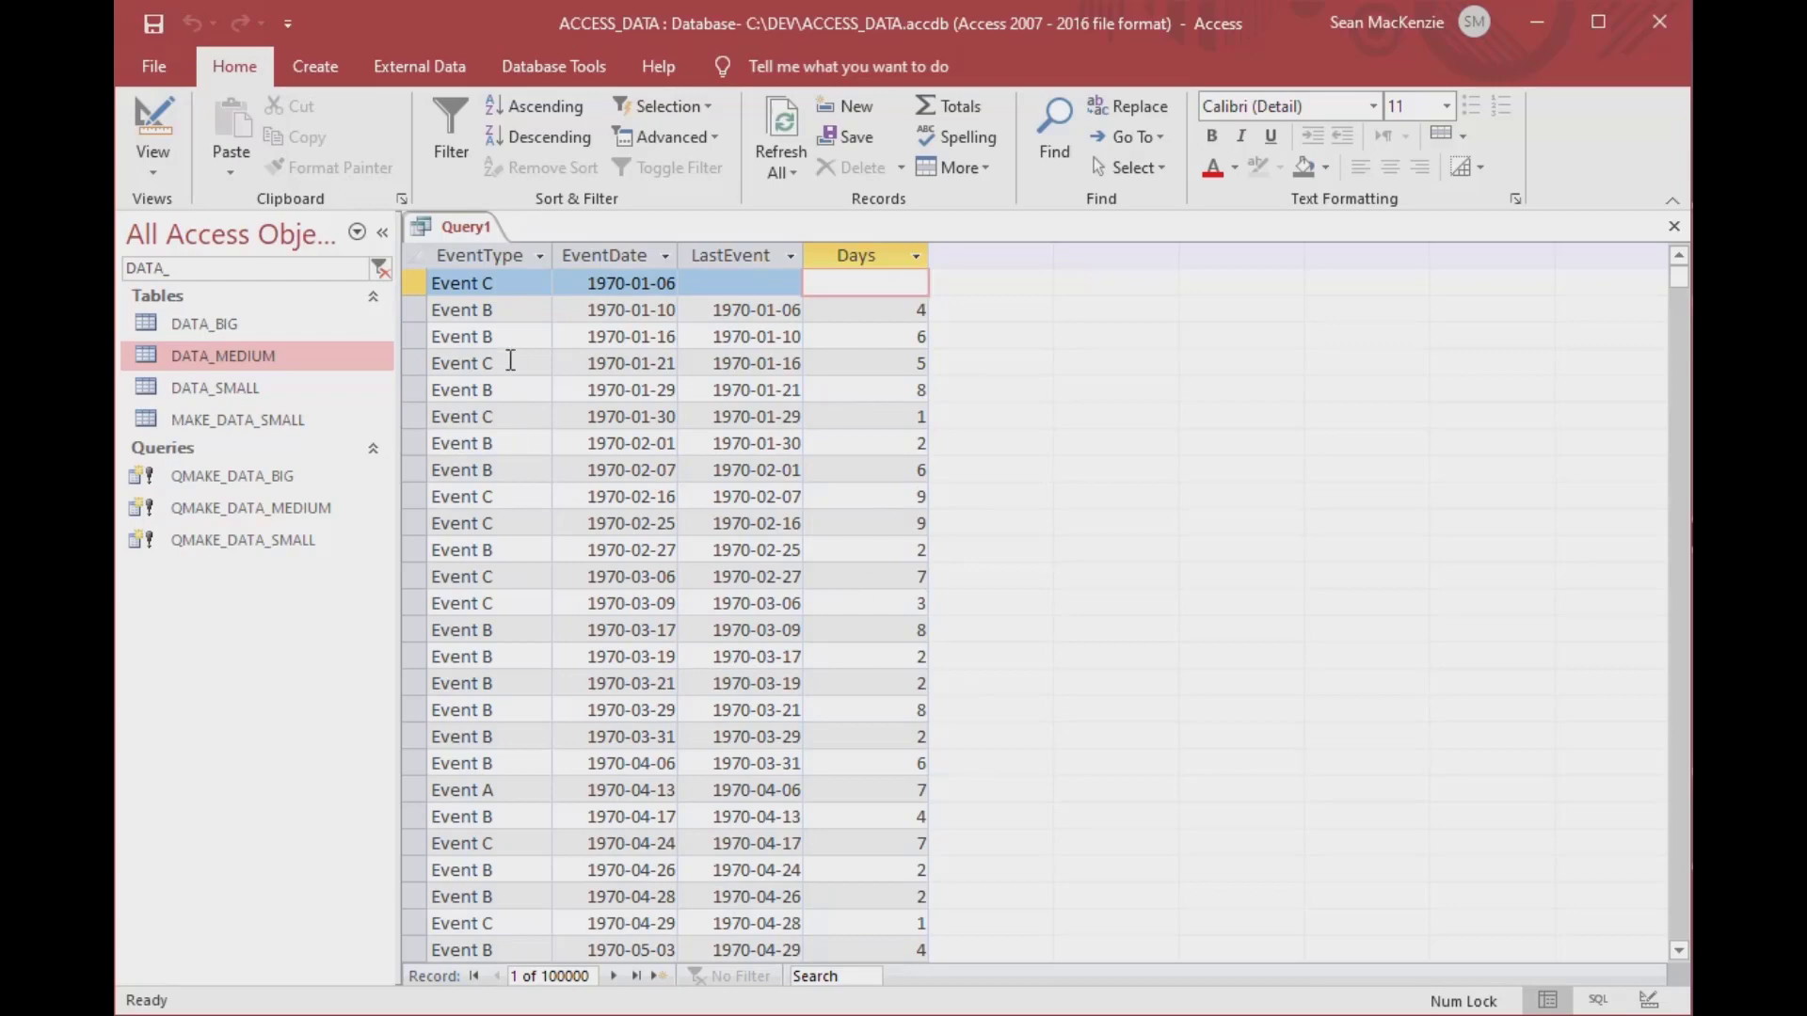
# - Examine the EventType values in the first query records, including the Event A row dated 1970-04-13
pyautogui.click(515, 343)
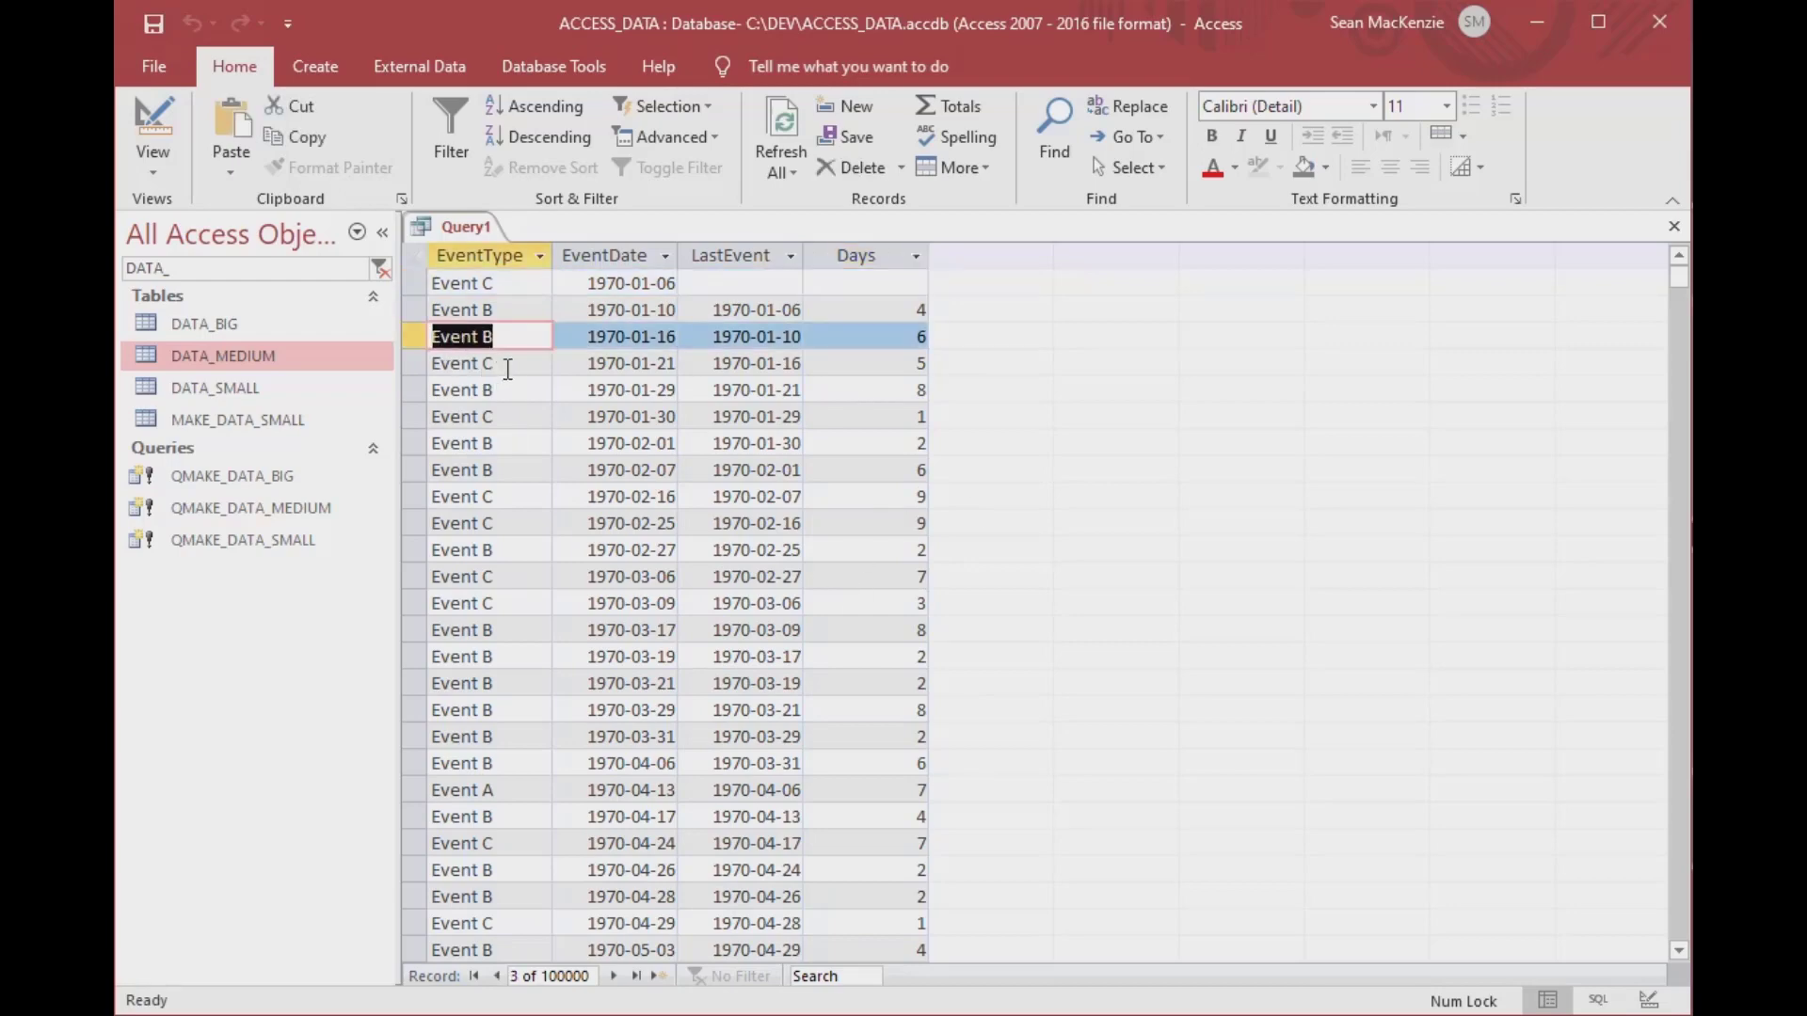
pyautogui.click(494, 364)
pyautogui.click(428, 369)
pyautogui.moveTo(504, 789); pyautogui.dragTo(443, 791)
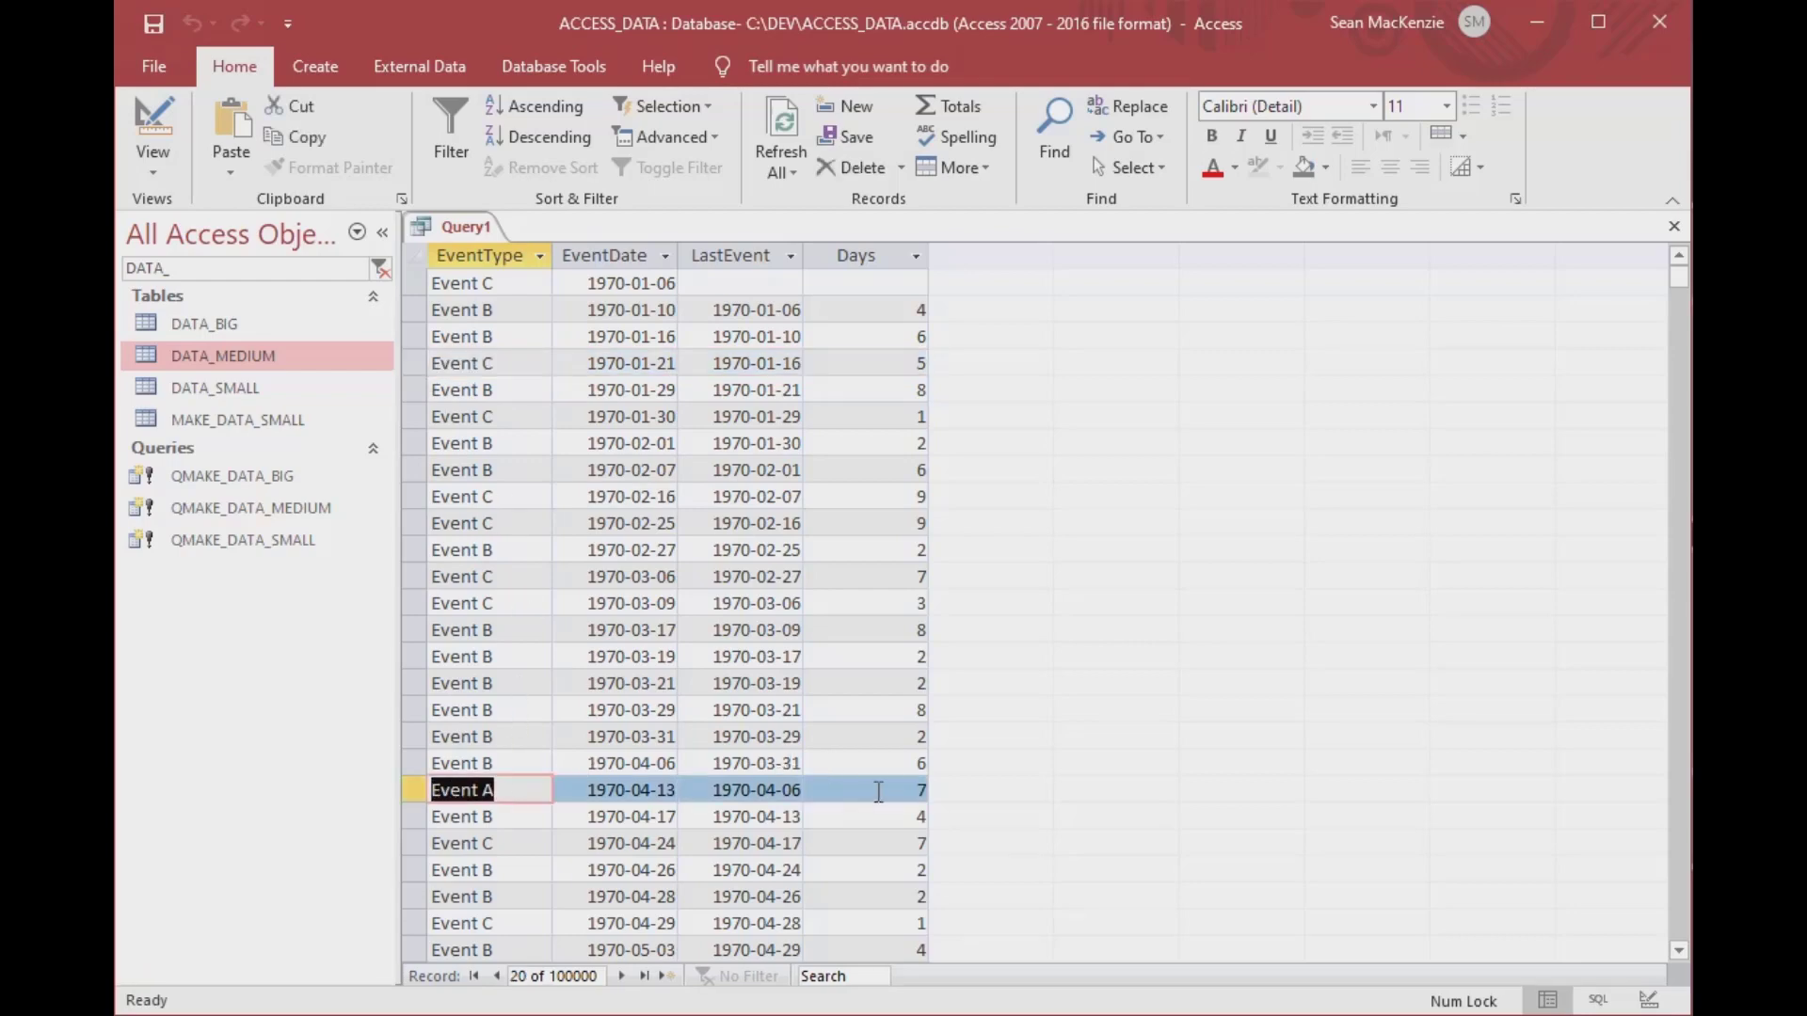